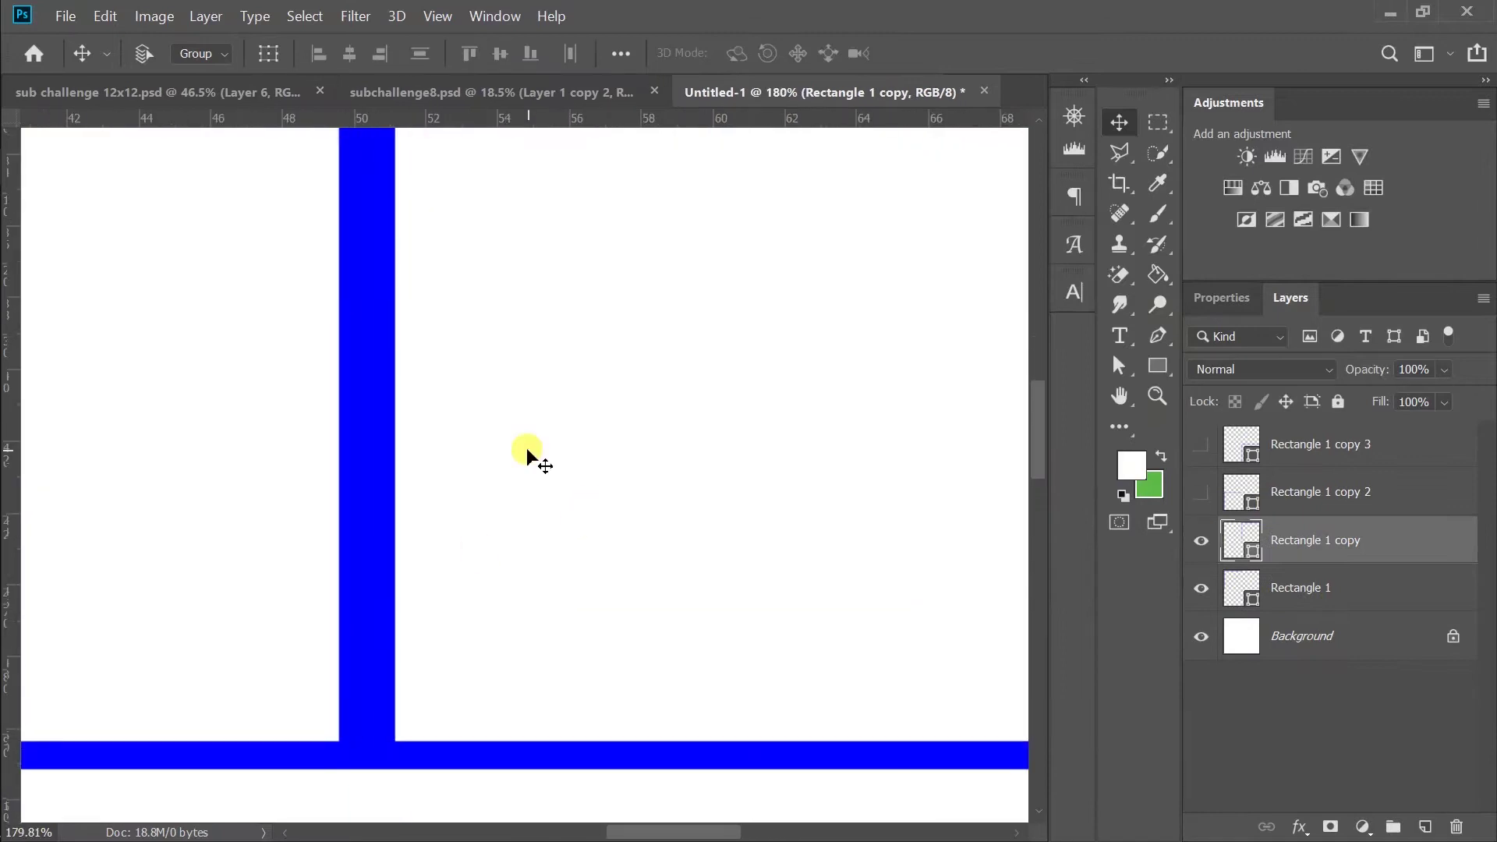
- Make the Rectangle 1 copy 2 and Rectangle 1 copy 3 layers visible to complete the blue grid lines
scroll(526, 447, down, 5)
scroll(401, 514, up, 4)
click(1294, 498)
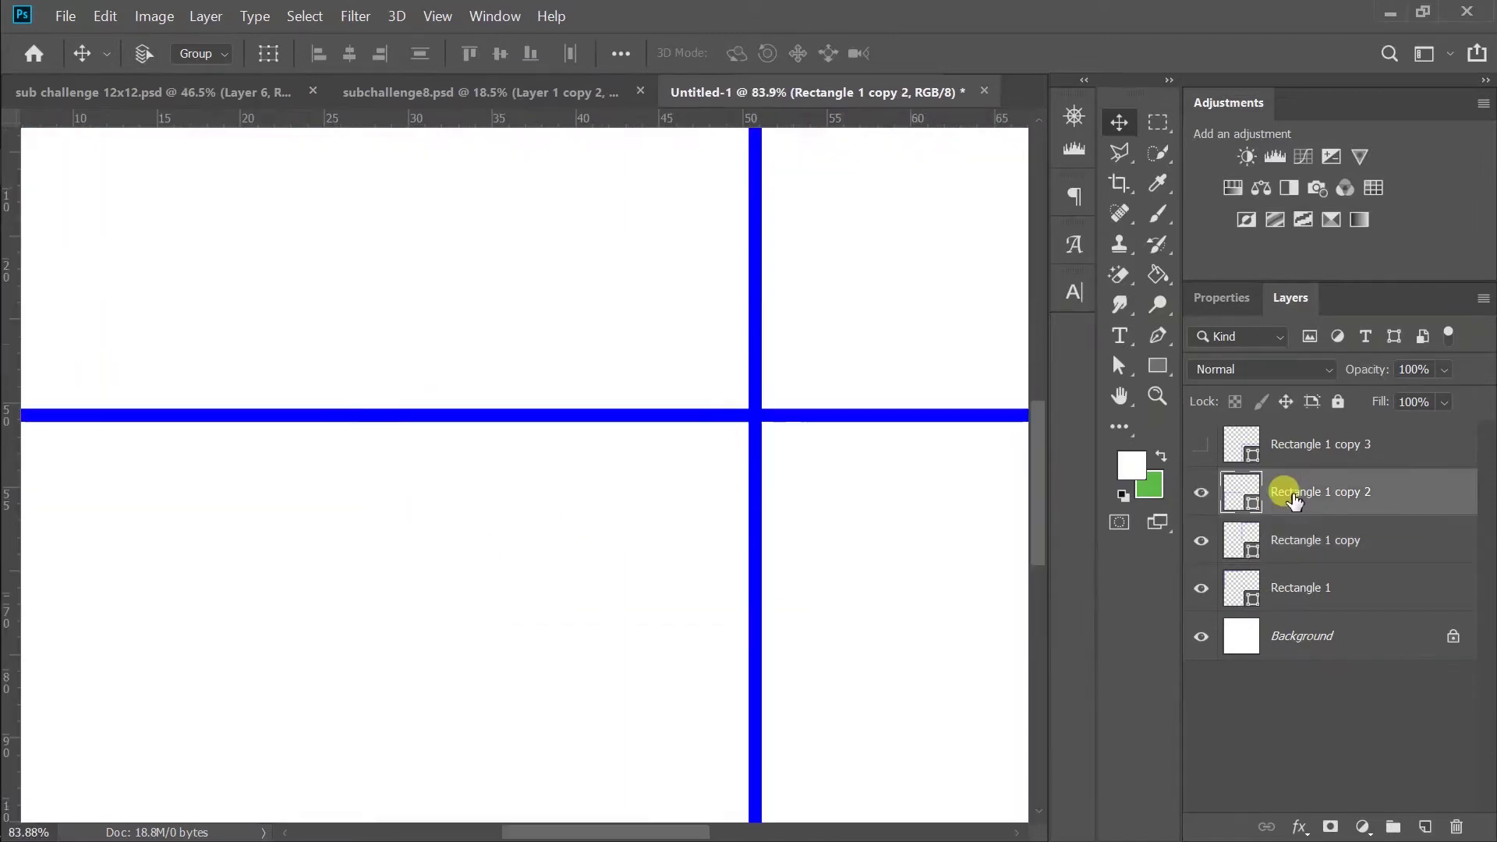
key(ctrl+plus)
click(1201, 444)
scroll(562, 491, down, 2)
scroll(562, 491, up, 2)
- Extend the canvas to the outer edges of the blue lines with the Crop tool, and select the bottom layer for filling
key(c)
click(1022, 51)
click(1294, 635)
key(g)
scroll(769, 394, up, 2)
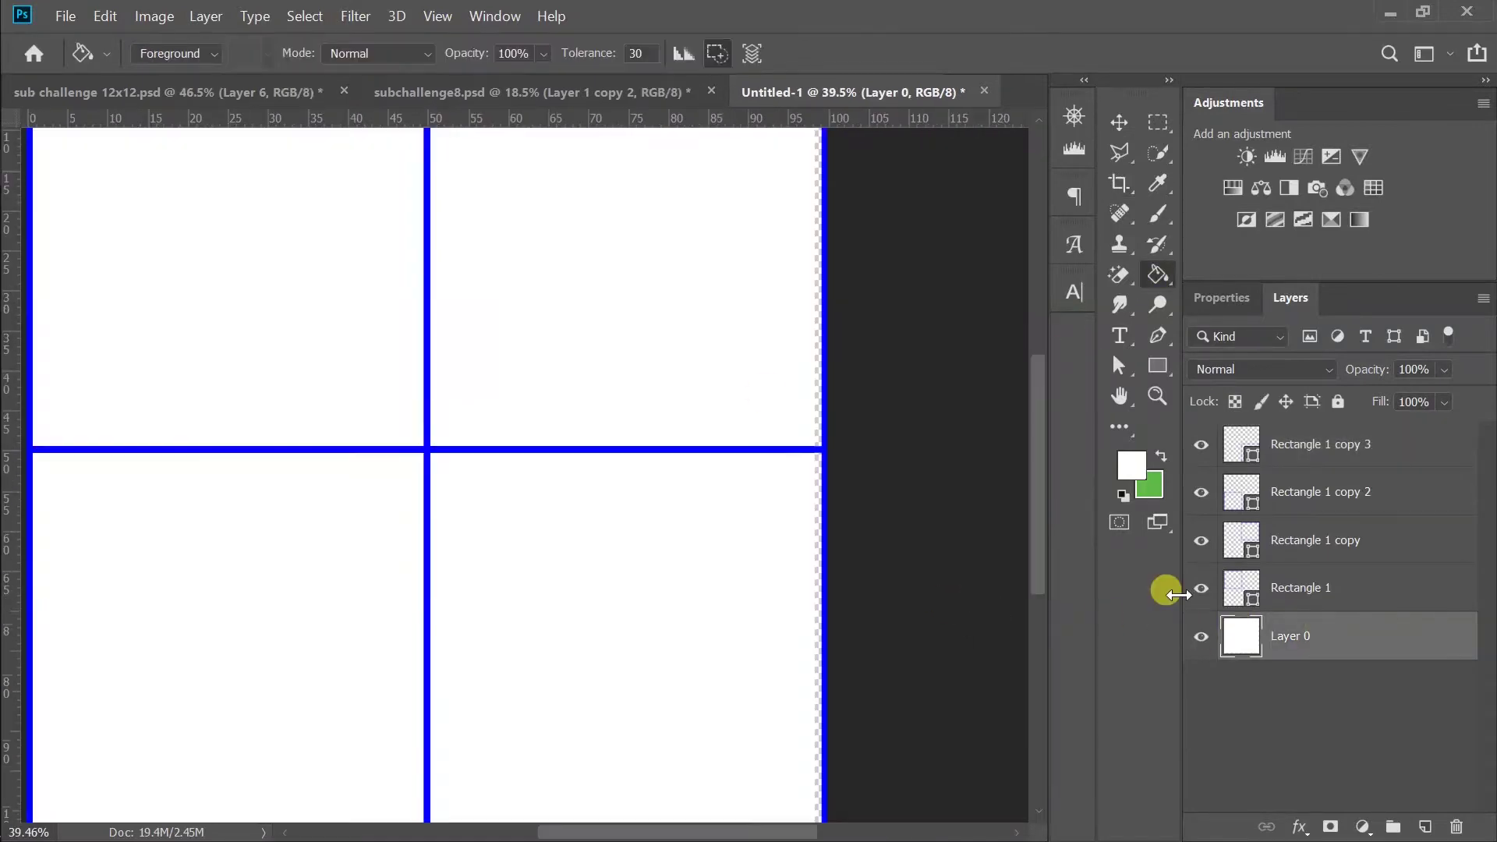
- Crop the canvas at the lower right corner to the inner edge of the blue lines
key(c)
scroll(741, 498, up, 5)
scroll(1035, 778, down, 3)
scroll(785, 525, up, 3)
drag(799, 537, 785, 525)
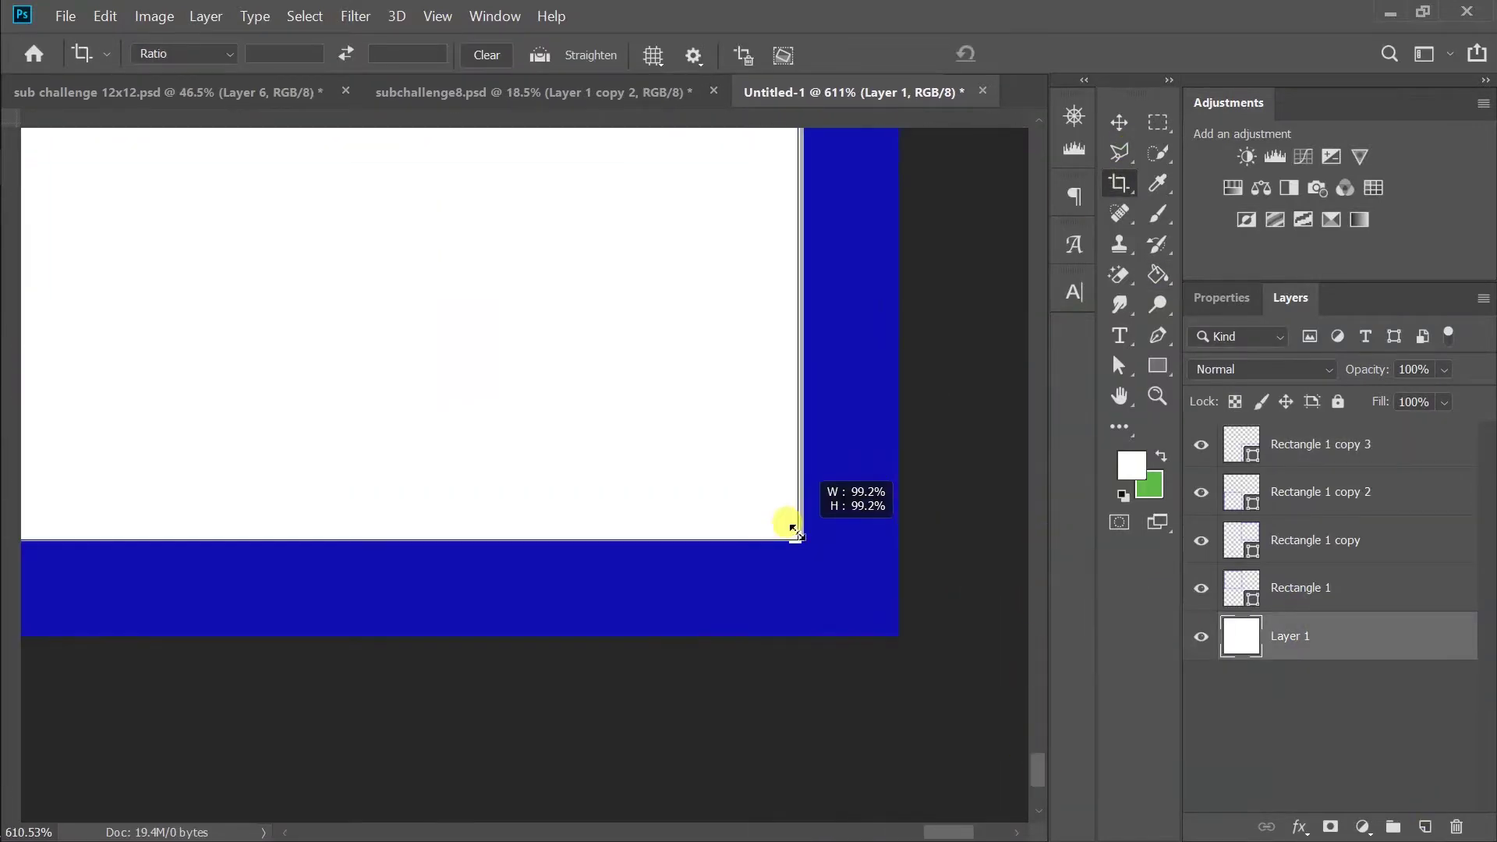
key(Return)
- Define the cropped grid image as a pattern named Blue Box
click(105, 16)
click(207, 628)
text(Blue Box)
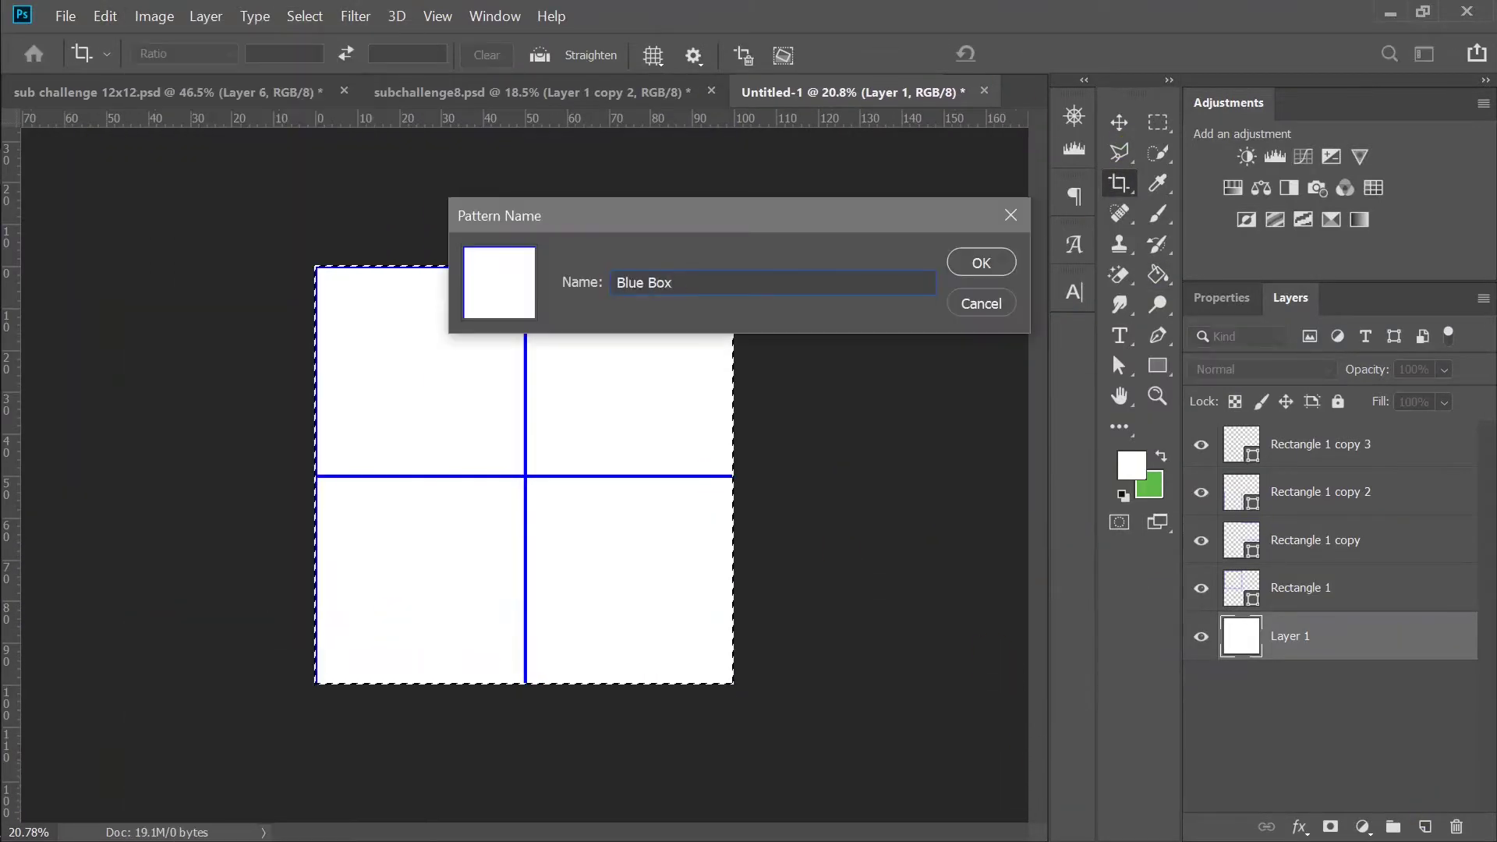
key(Return)
- Switch to sub challenge 12x12.psd and apply the Blue Box pattern to Layer 6 as a Pattern Overlay at a smaller scale
key(ctrl+Tab)
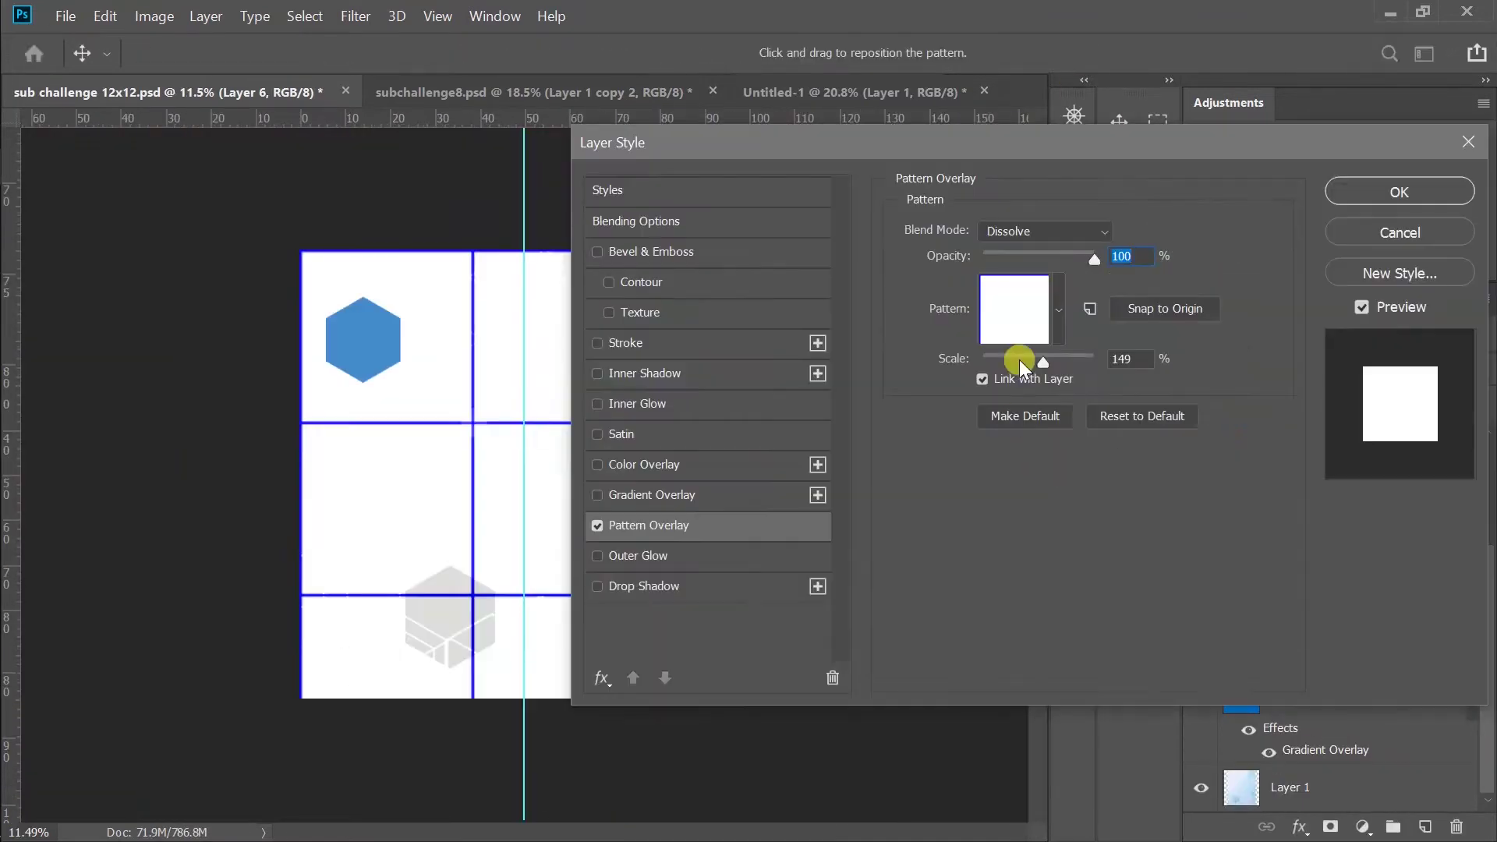
drag(1006, 361, 998, 362)
click(1087, 231)
click(1014, 334)
key(Return)
- Rasterize the layer style of Layer 6 and set its blend mode to Multiply
scroll(923, 561, up, 5)
scroll(832, 546, down, 5)
scroll(525, 385, up, 5)
scroll(524, 384, down, 5)
right_click(1325, 602)
click(1119, 391)
scroll(1269, 368, down, 12)
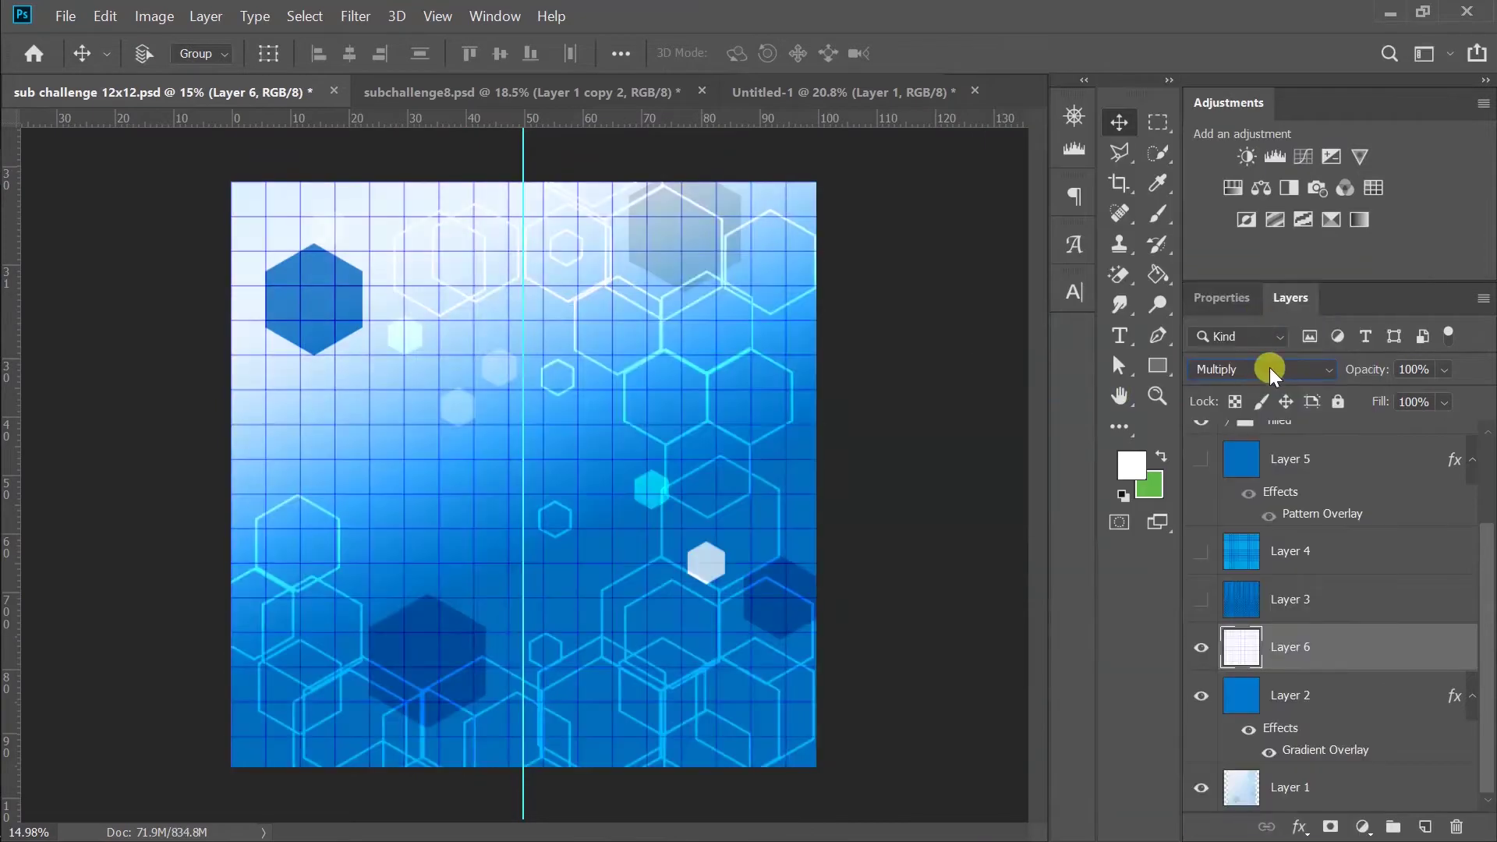
- Lower Layer 6's opacity, try a reversed Reflected gradient overlay at a 128° angle on it, and hide that overlay
scroll(1268, 367, down, 10)
click(1443, 369)
drag(1481, 396, 1410, 400)
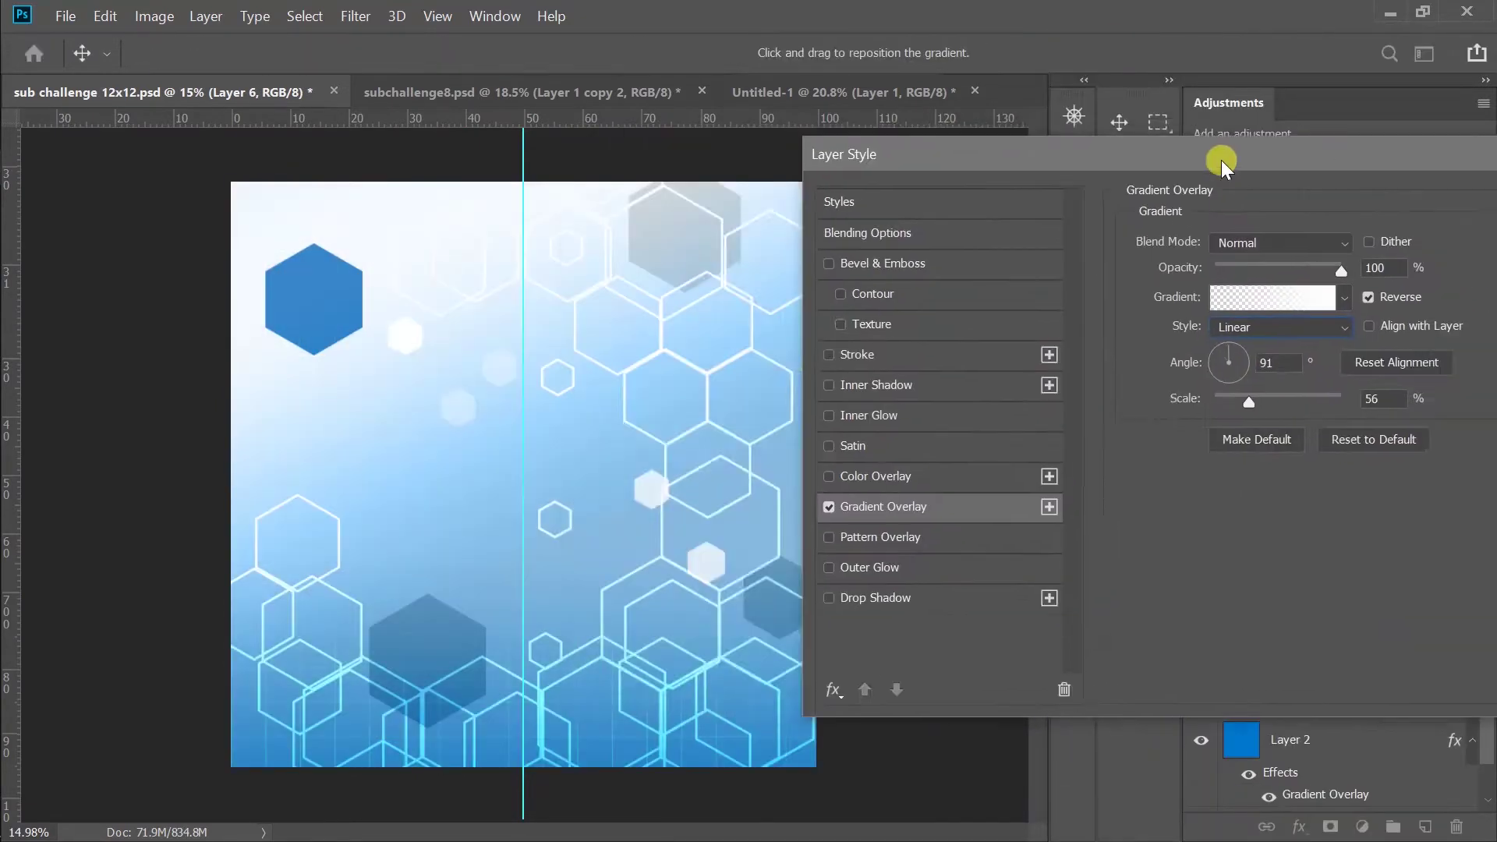
drag(1314, 152, 1151, 135)
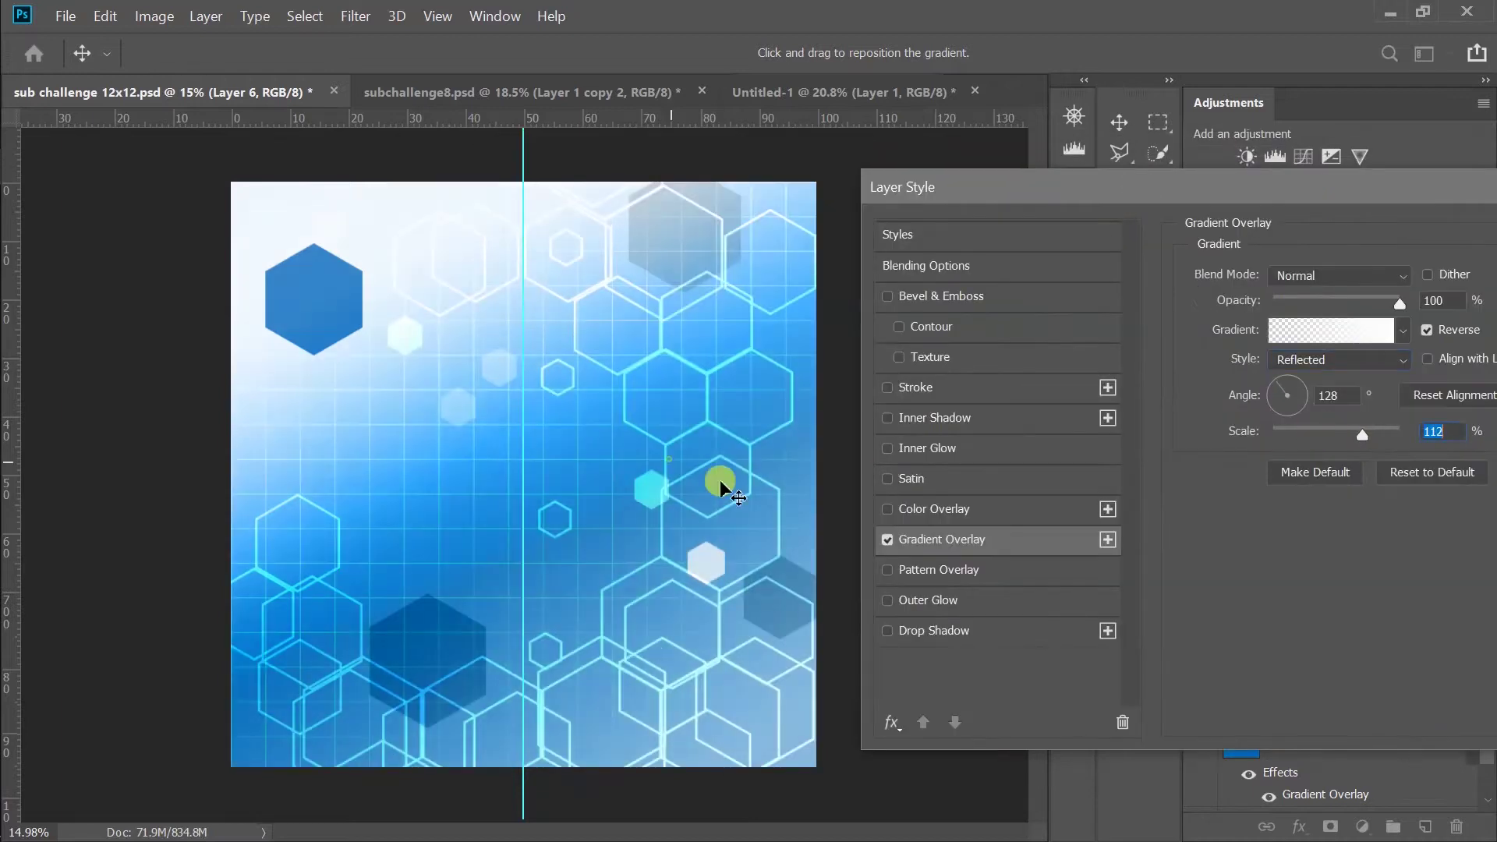
drag(1362, 434, 1326, 435)
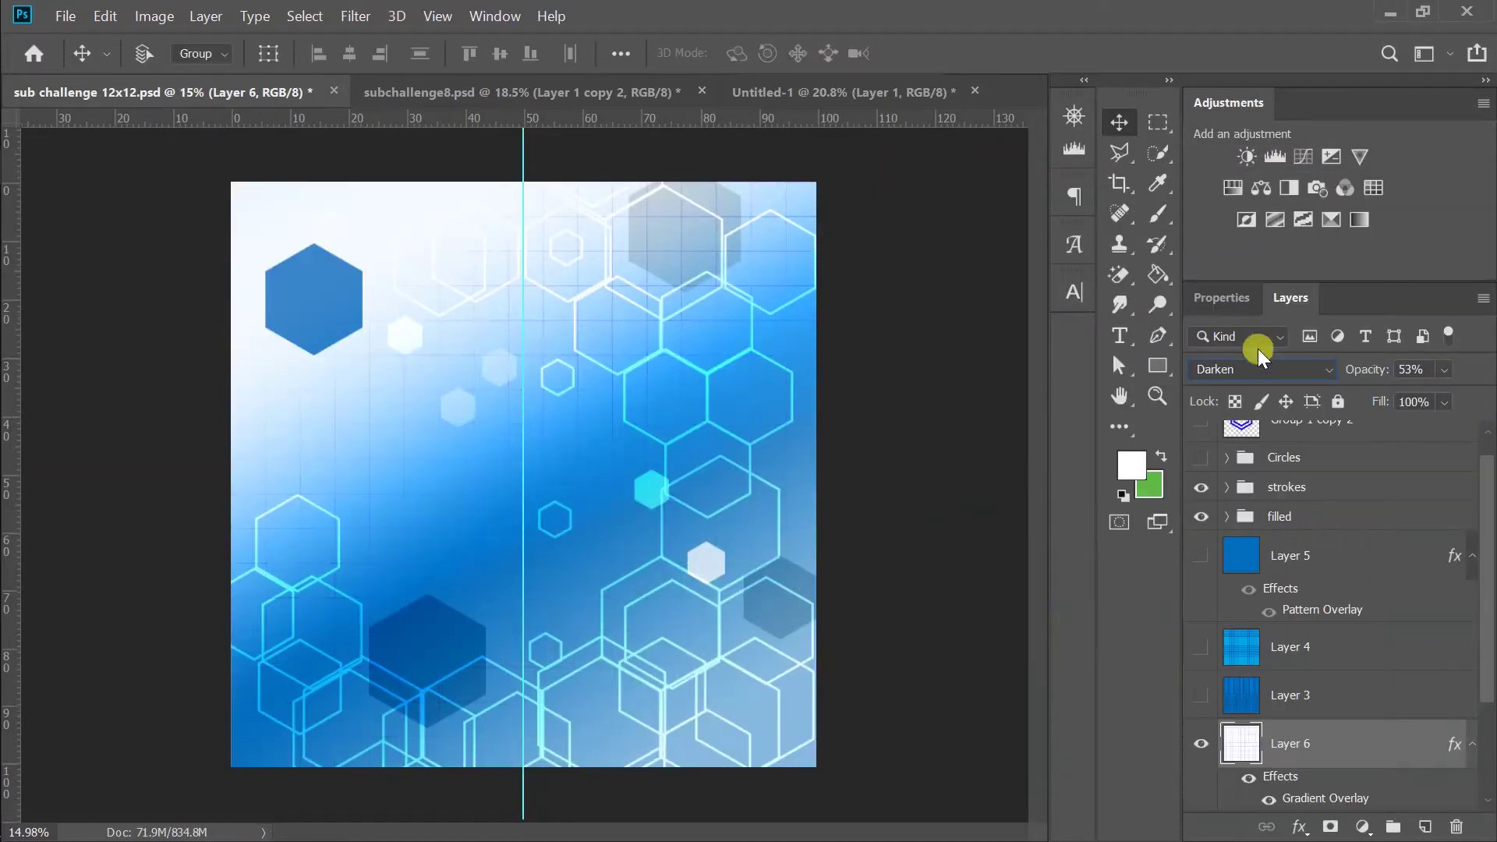
click(1266, 798)
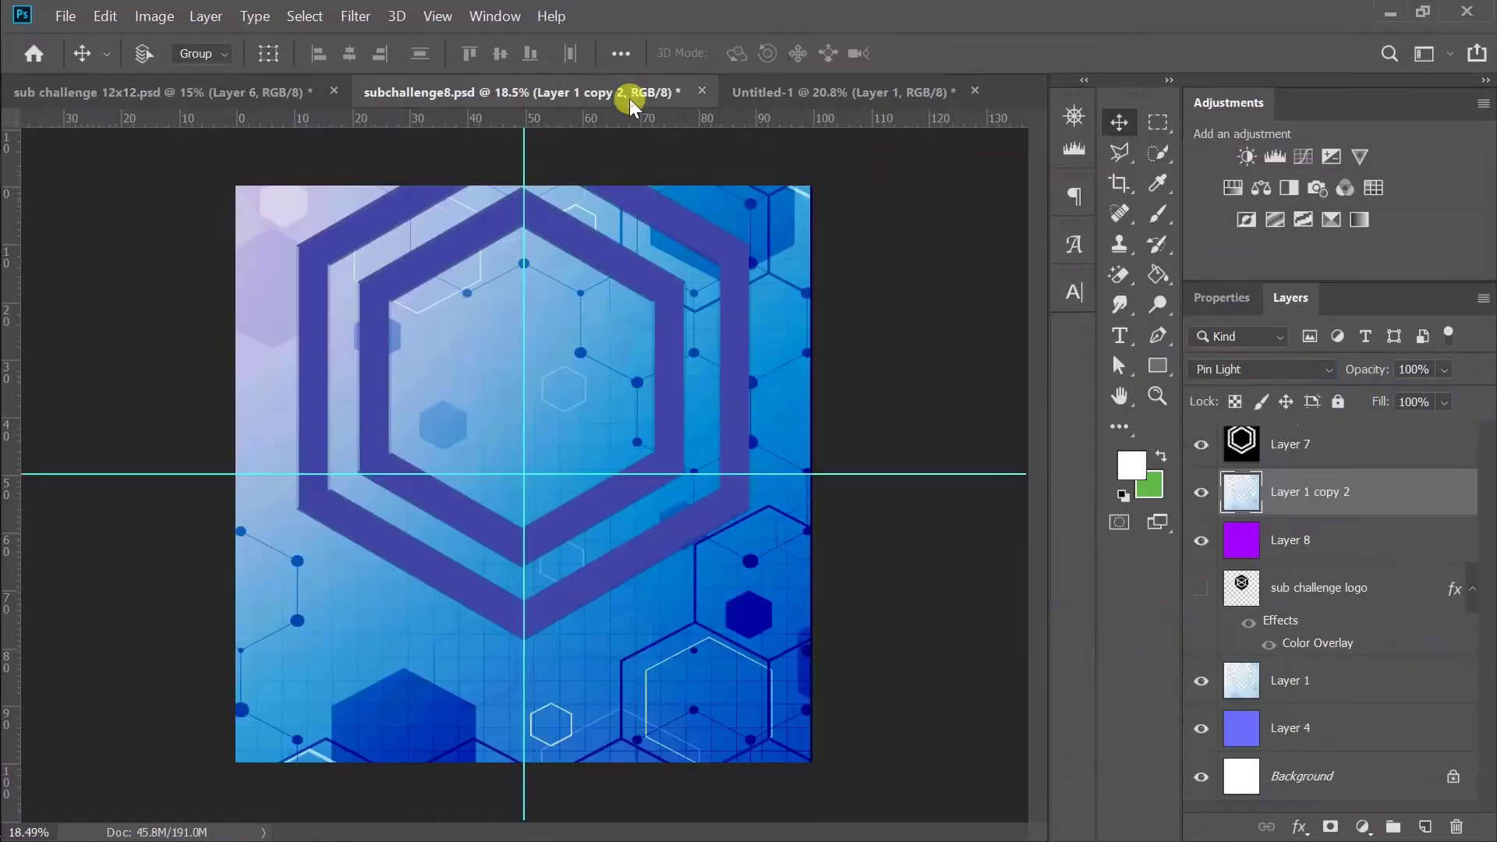
- Set Layer 6 to Color Burn at 27% opacity and switch to subchallenge8.psd for comparison
click(1443, 369)
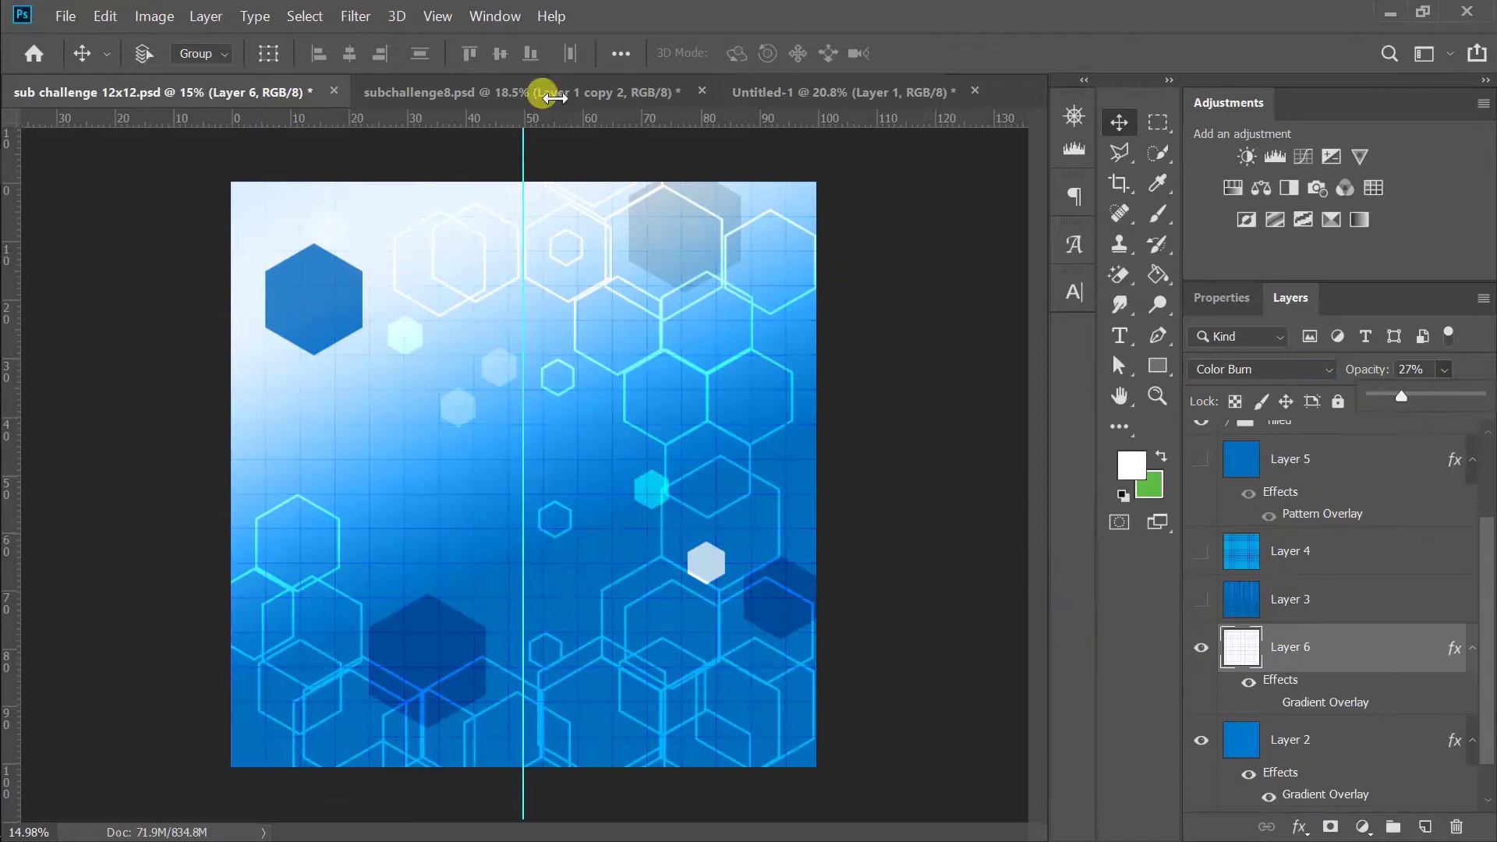
click(543, 92)
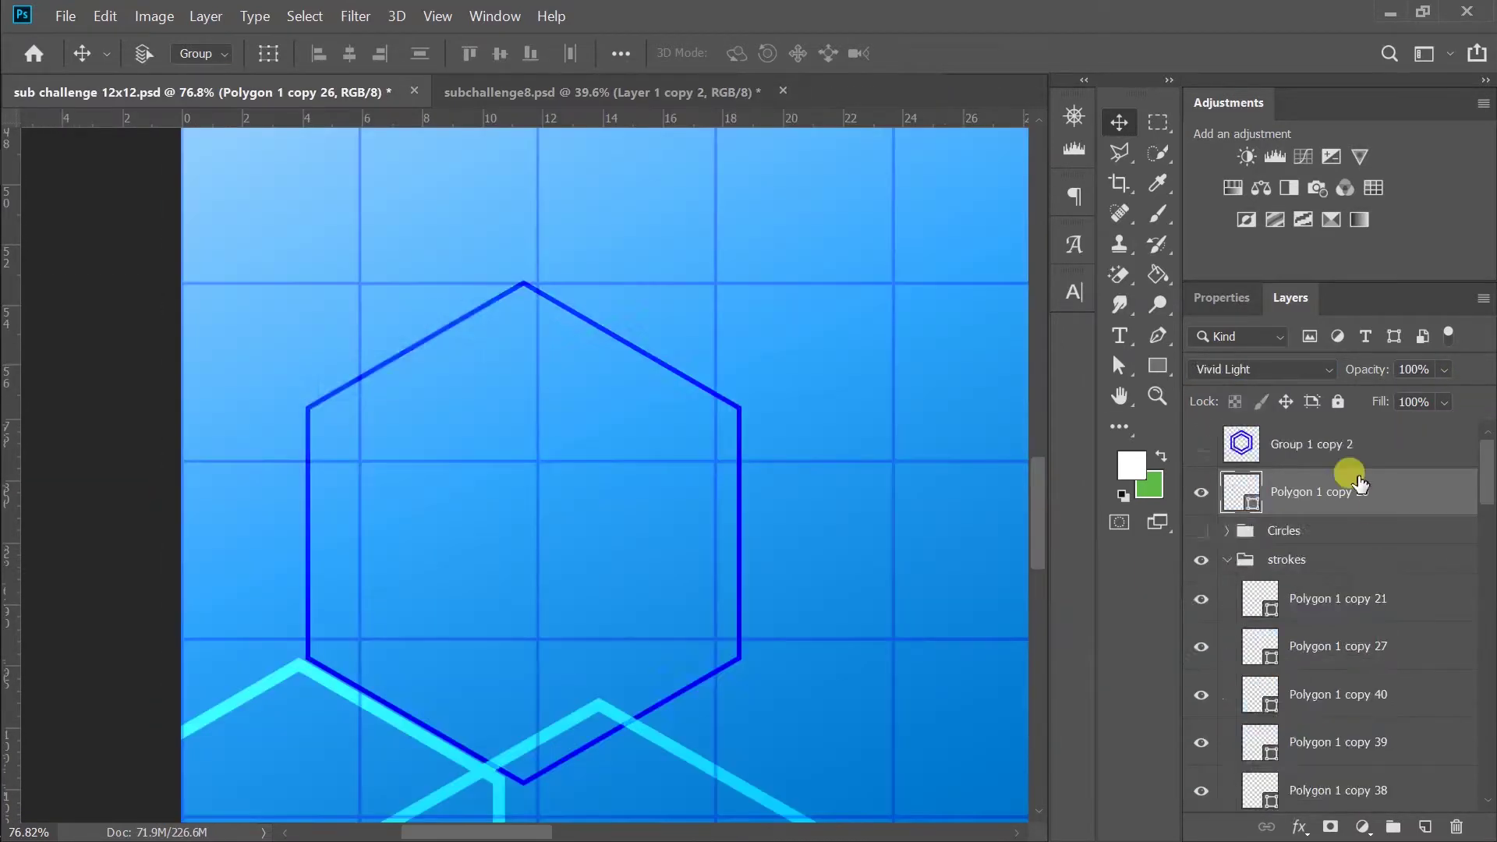
- Set the blend mode of the thin hexagon outline on Polygon 1 copy 26 to Darker Color
click(1263, 369)
click(1274, 335)
scroll(1279, 367, down, 20)
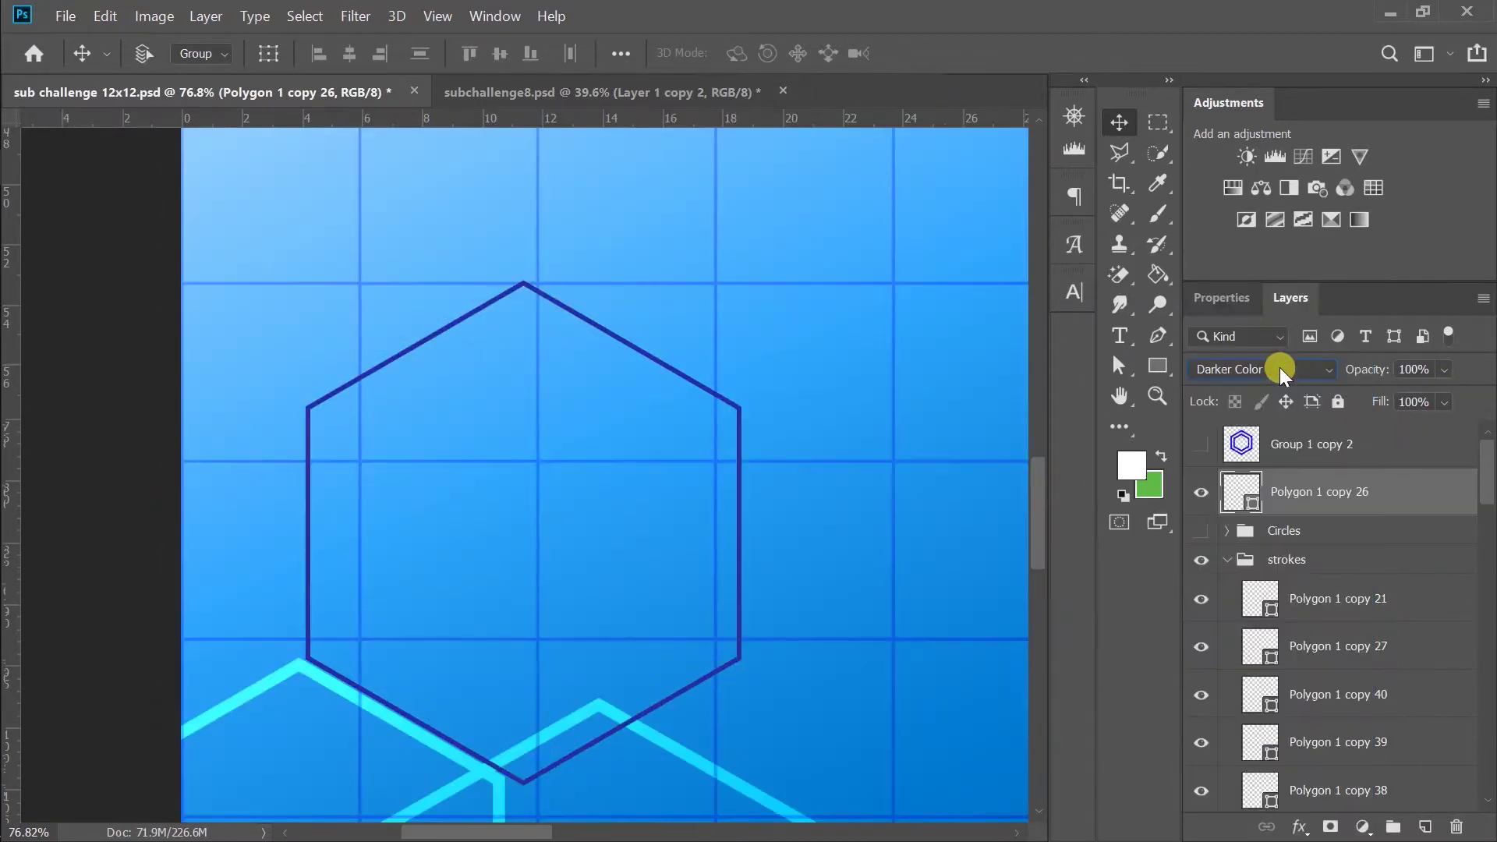
click(1278, 368)
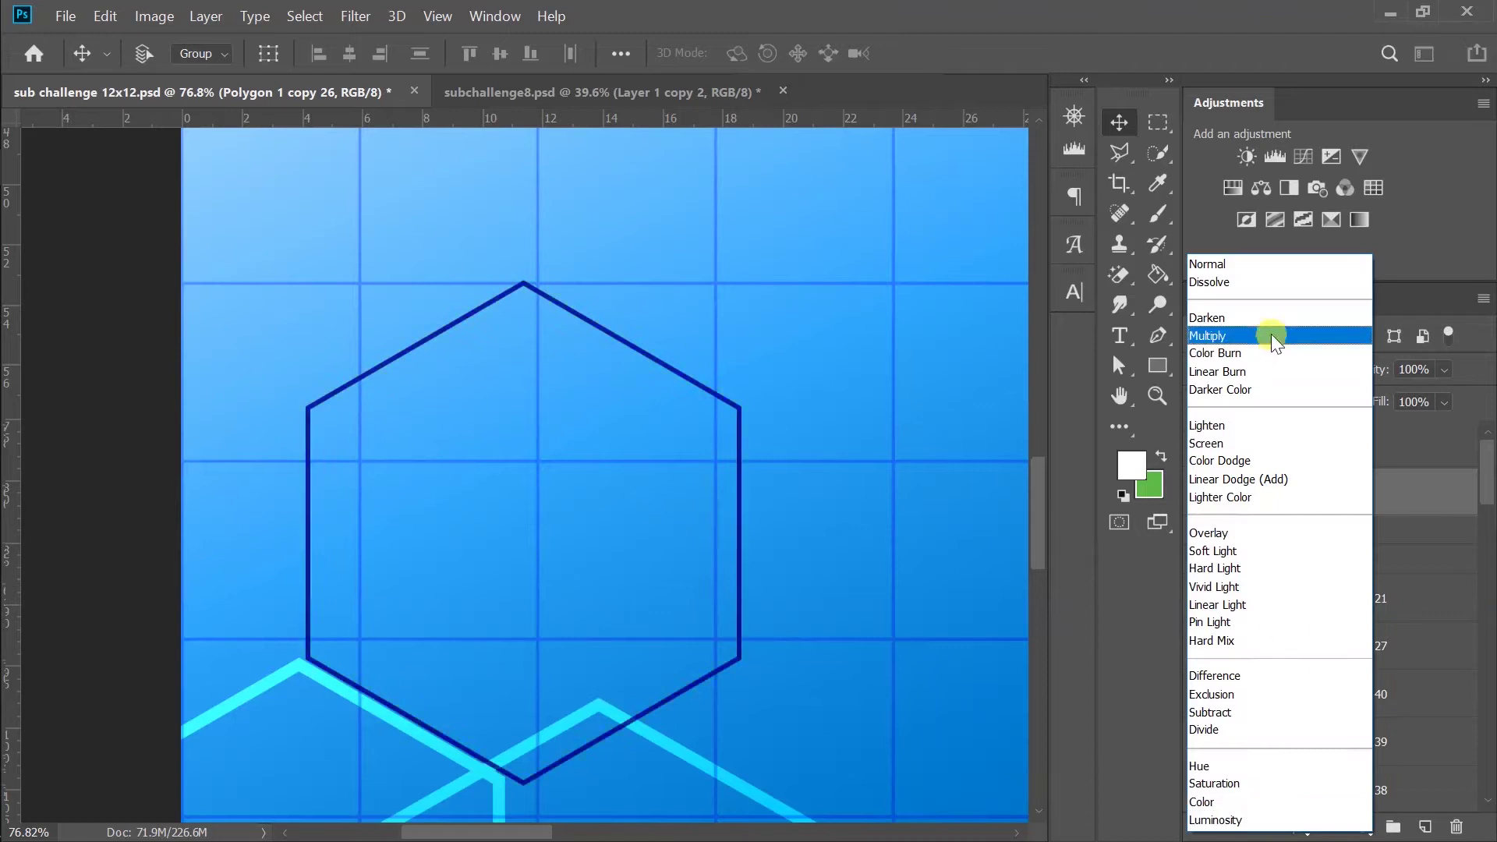
click(1247, 386)
- Move Polygon 1 copy 26 below the Circles group and place it in a new group named molecules
drag(1352, 500, 1349, 546)
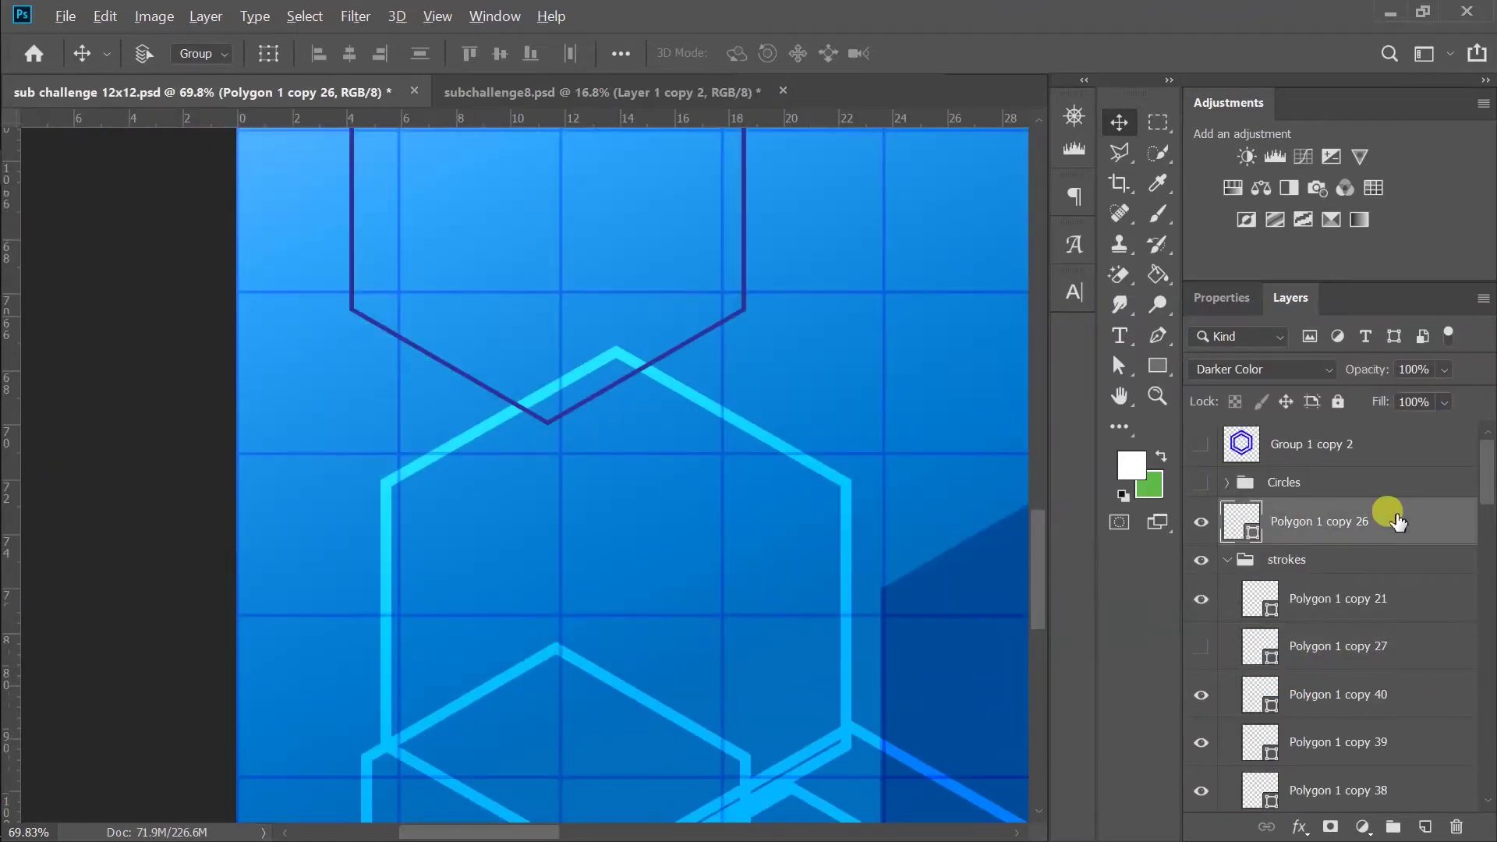
key(ctrl+g)
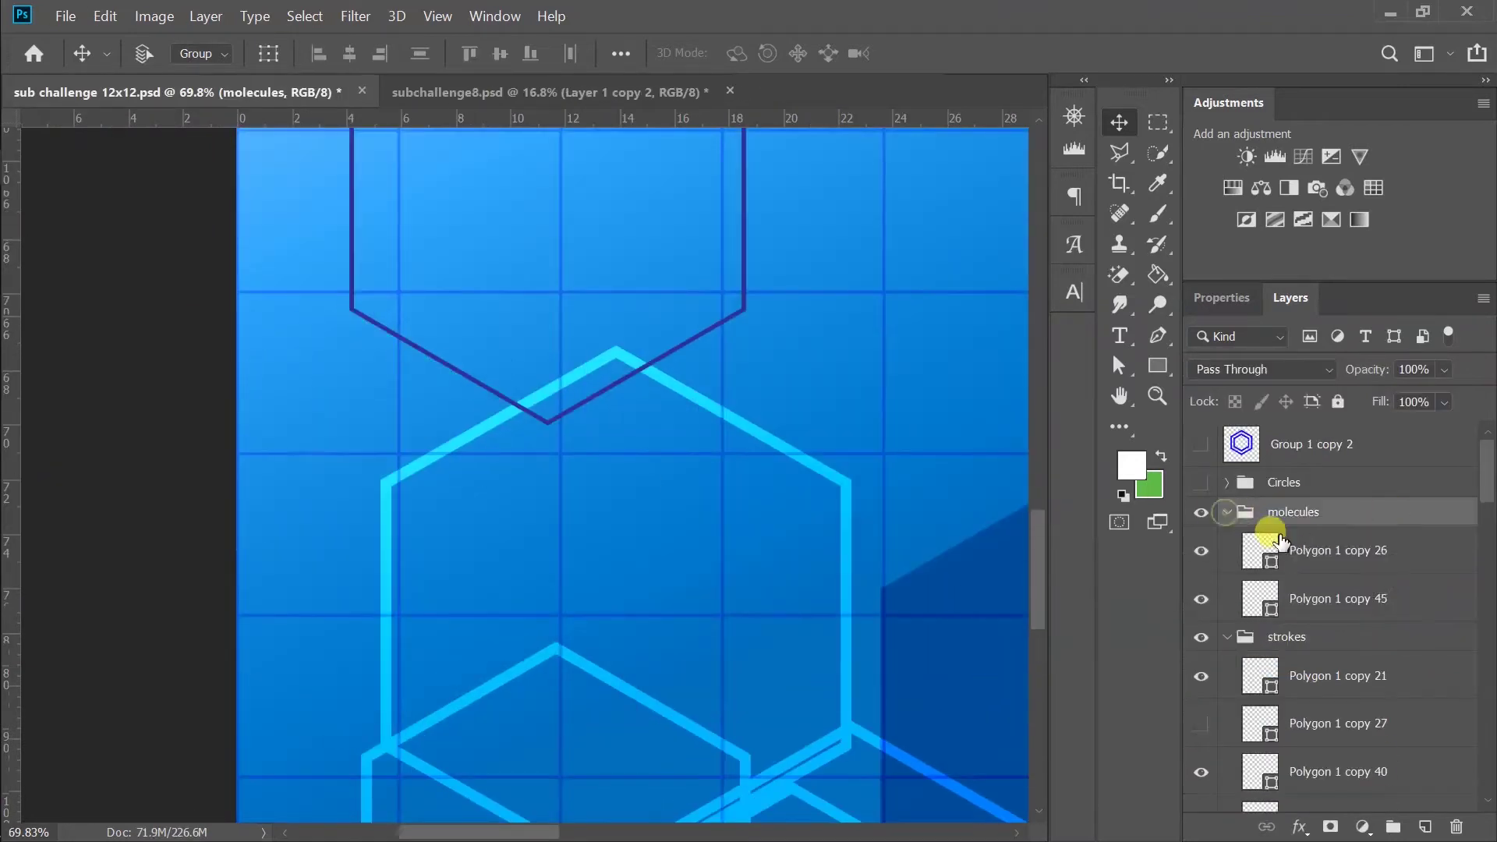
key(Return)
- Name the hexagon layer Molecule 1, duplicate it, and align Molecule copy 3 along the original's lower left edge
key(ctrl+j)
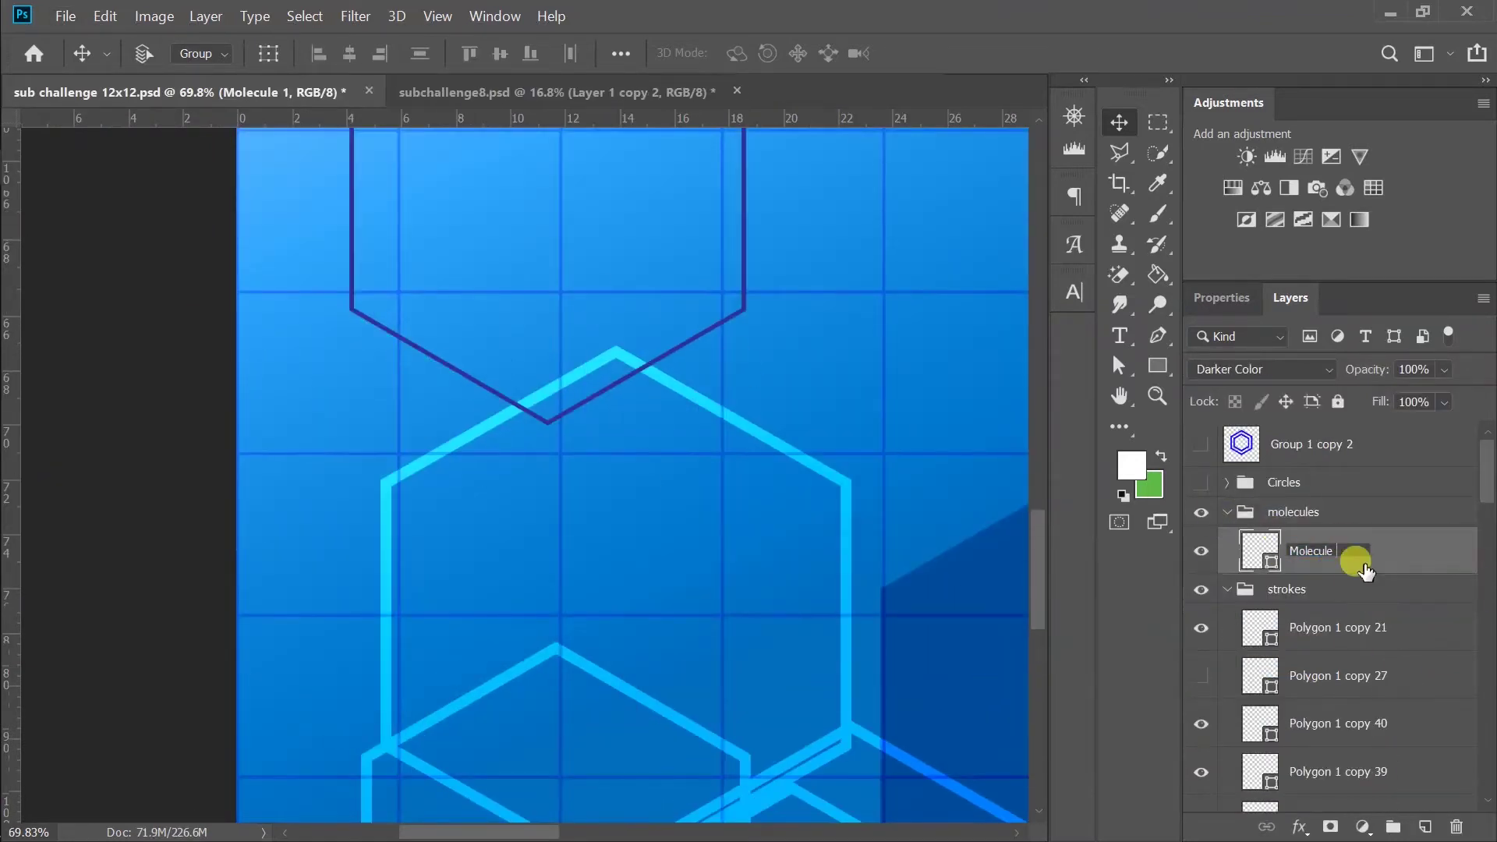
key(ctrl+j)
key(ctrl+j)
drag(624, 178, 427, 518)
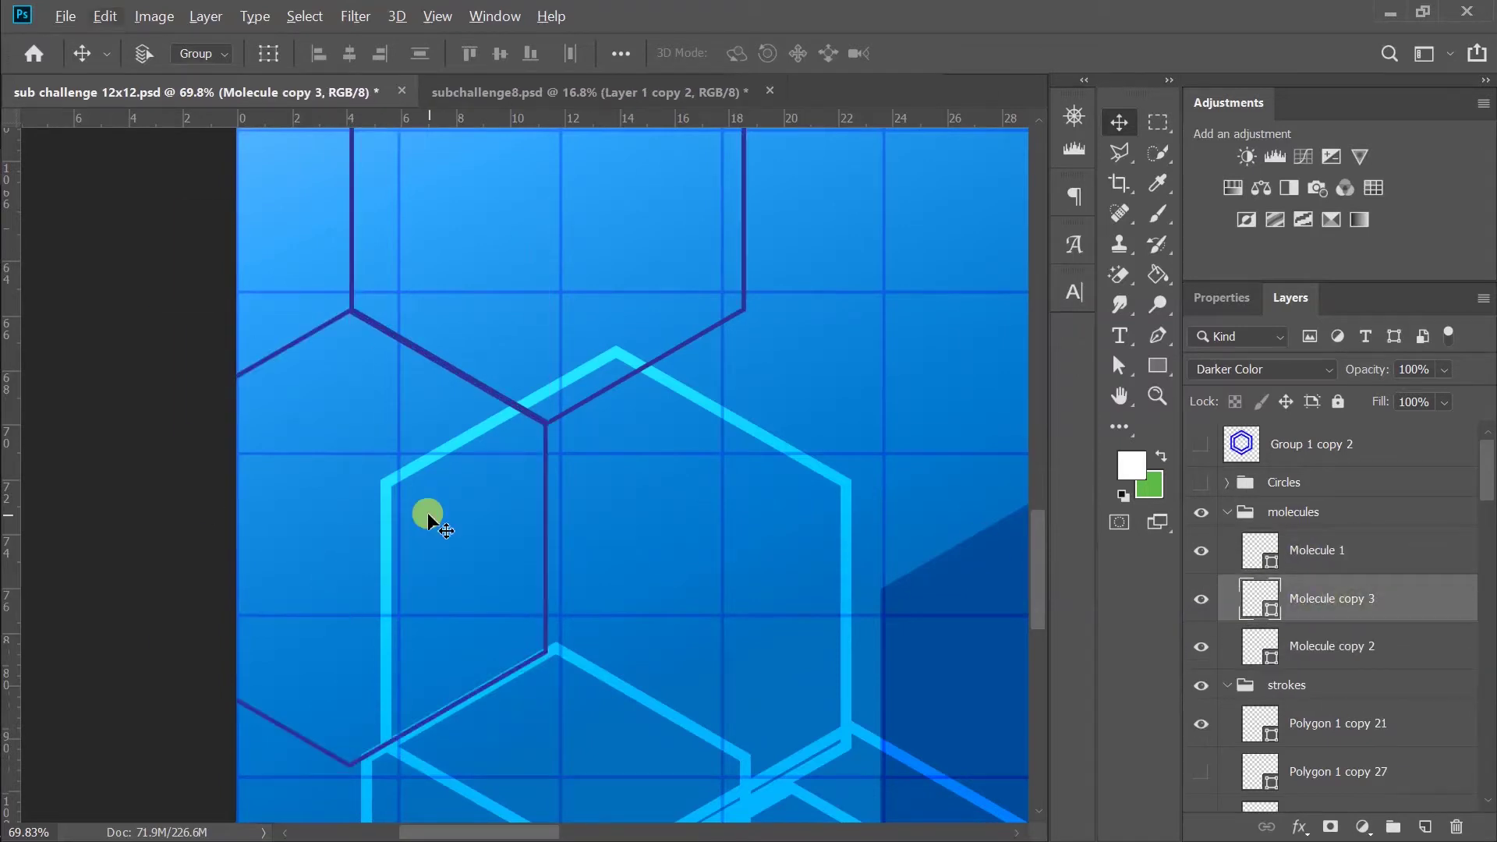
scroll(739, 428, up, 8)
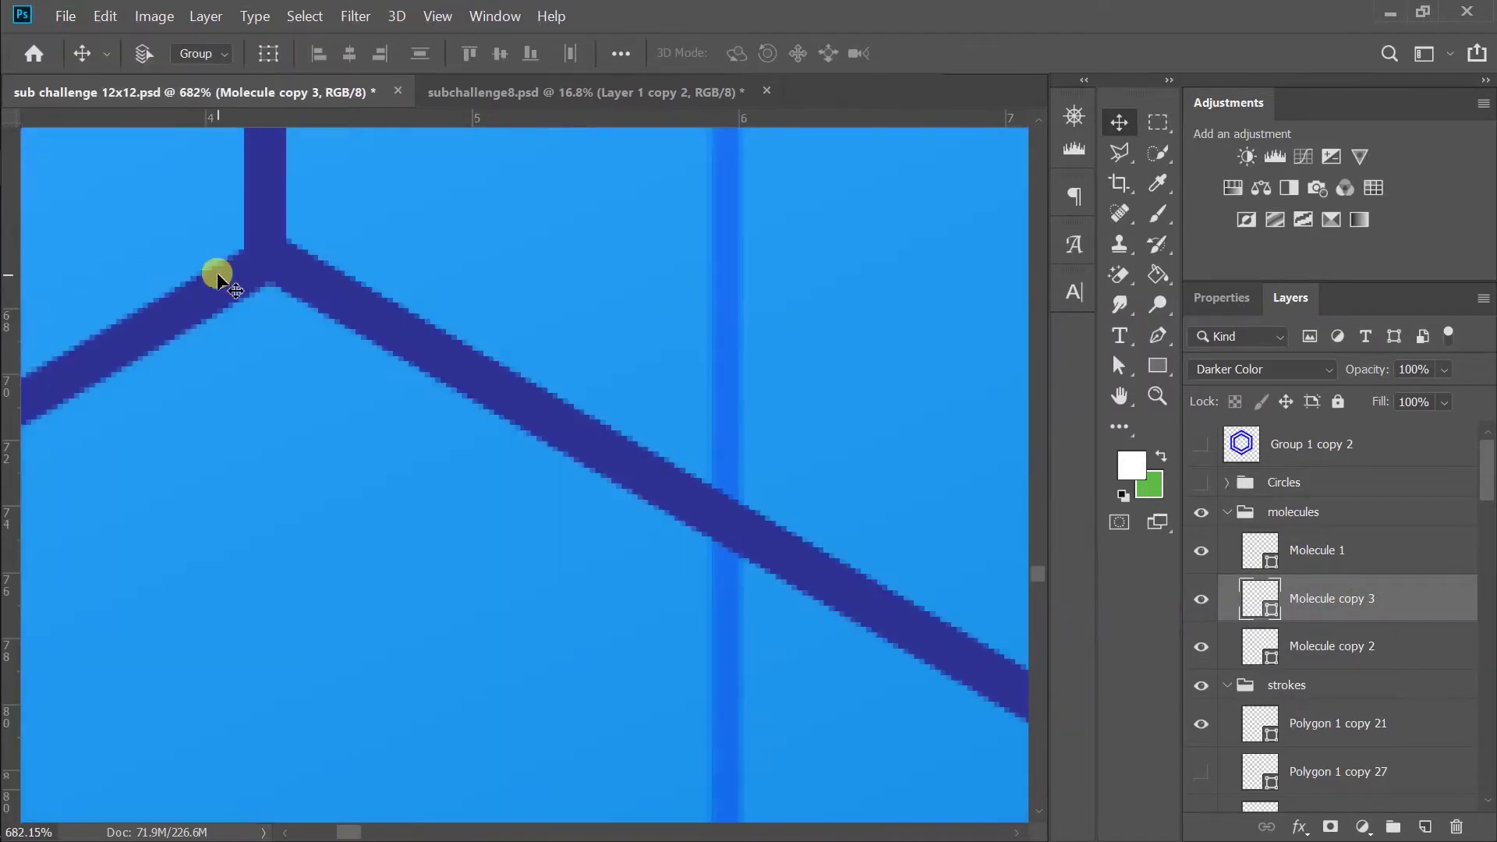
scroll(217, 270, down, 5)
scroll(594, 559, down, 5)
scroll(813, 530, up, 3)
- Move Molecule copy 2 above Molecule copy 3 in the layer order and fit its hexagon against copy 3's lower right edge
click(1330, 692)
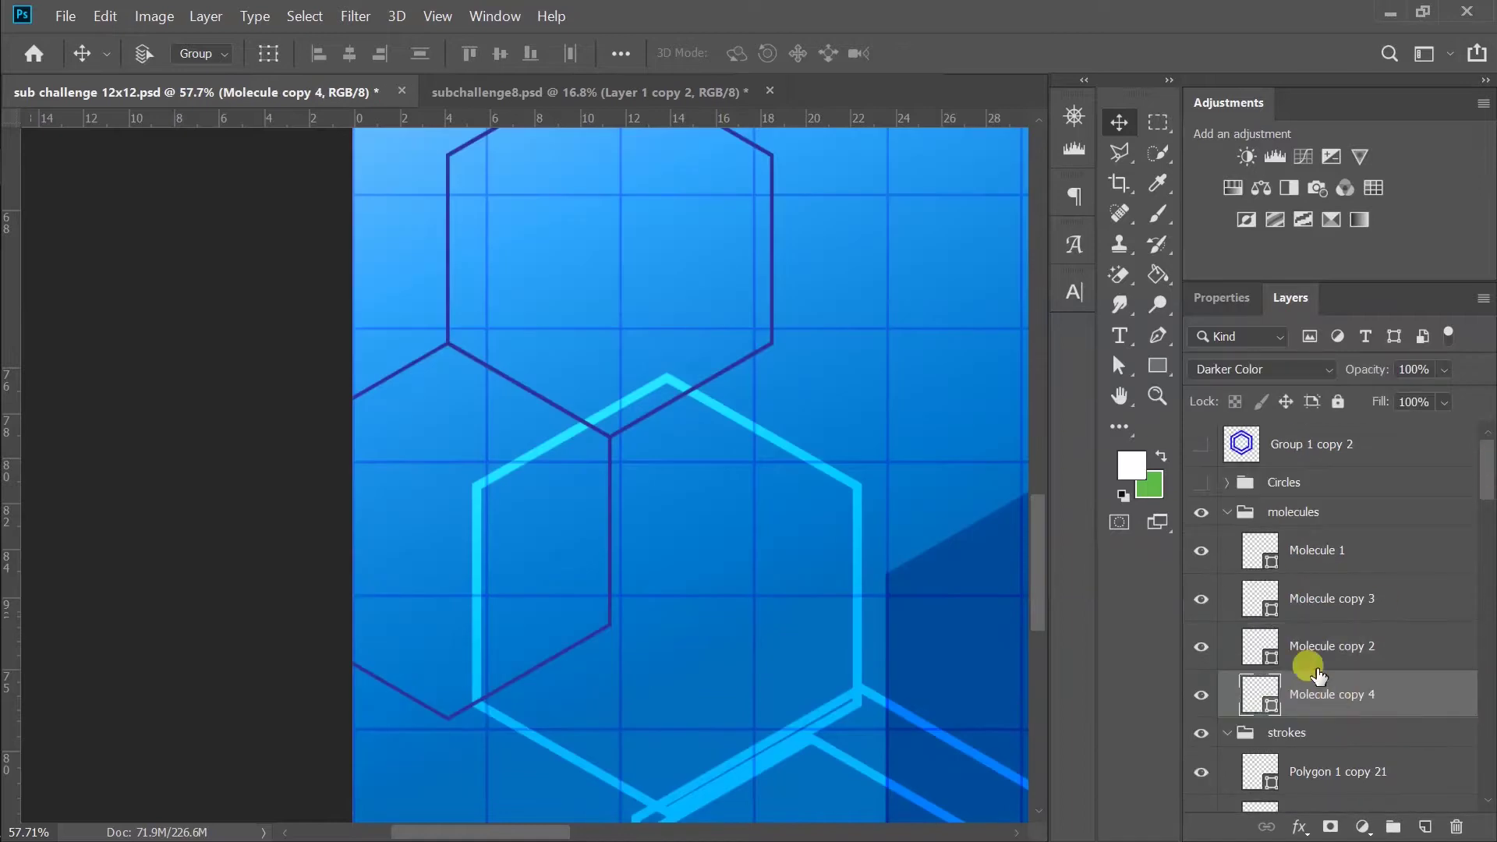
drag(1325, 645, 1290, 482)
drag(575, 524, 739, 803)
scroll(767, 300, up, 3)
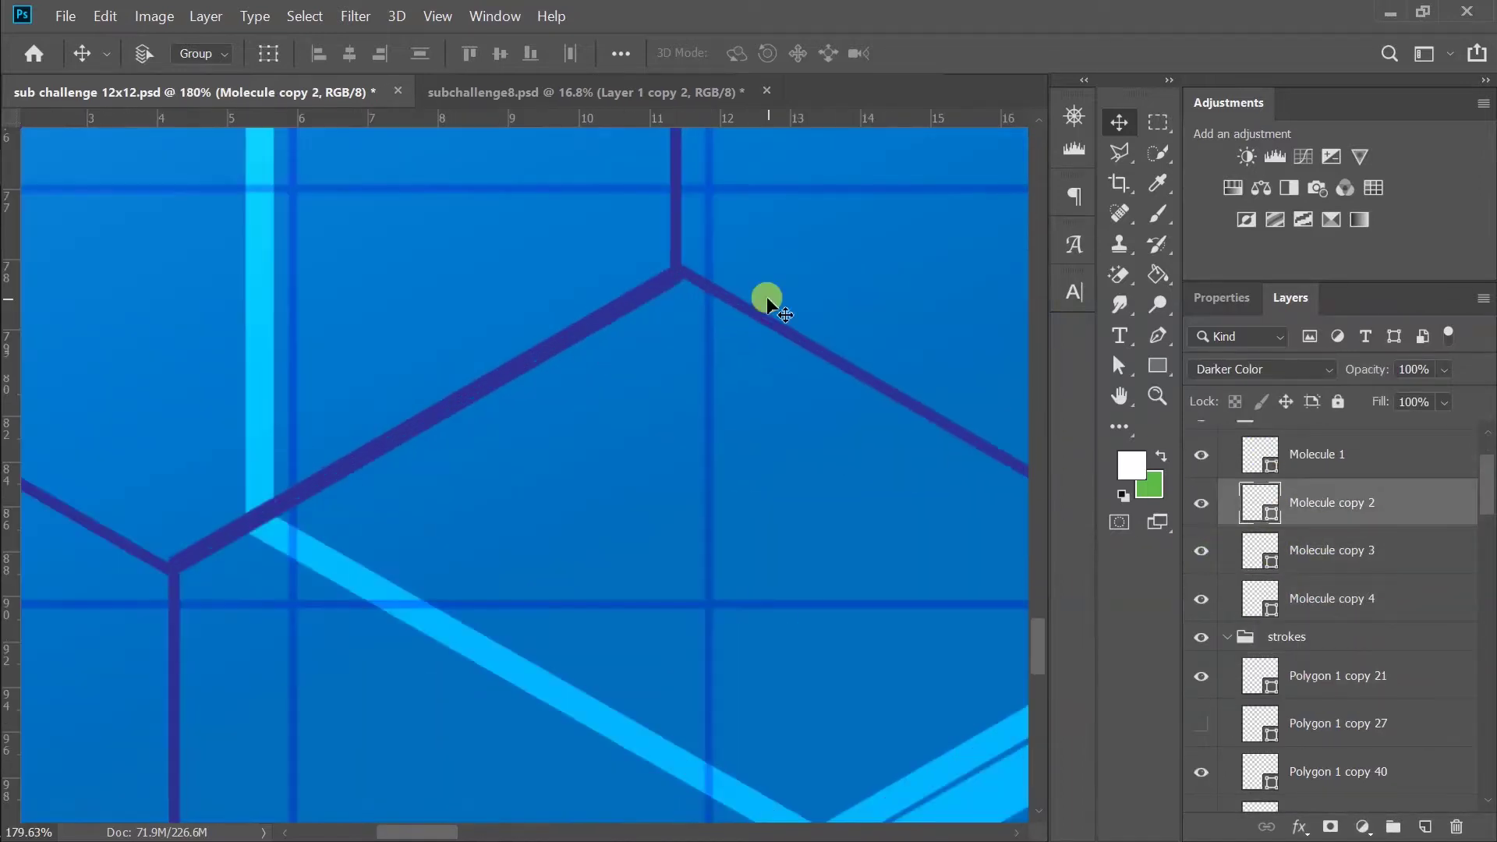
scroll(766, 296, down, 5)
click(616, 98)
key(ctrl+Tab)
scroll(617, 409, up, 5)
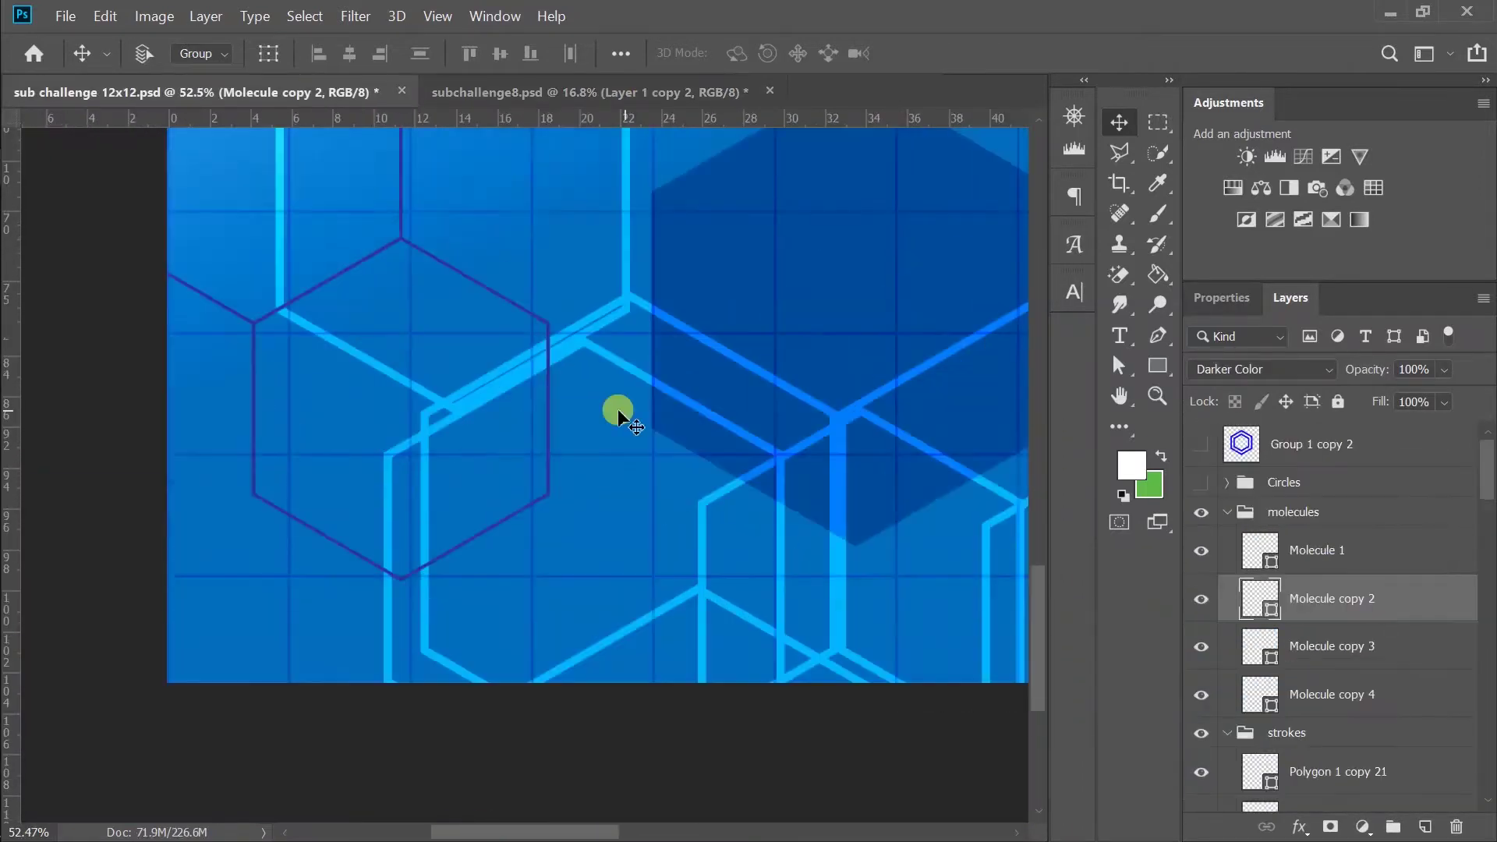
- Duplicate Molecule copy 2 and align the duplicate hexagon with its neighbour, using subchallenge8.psd as reference
key(ctrl+j)
scroll(521, 381, down, 5)
drag(265, 524, 250, 535)
key(ctrl+Tab)
key(ctrl+Tab)
key(ctrl+plus)
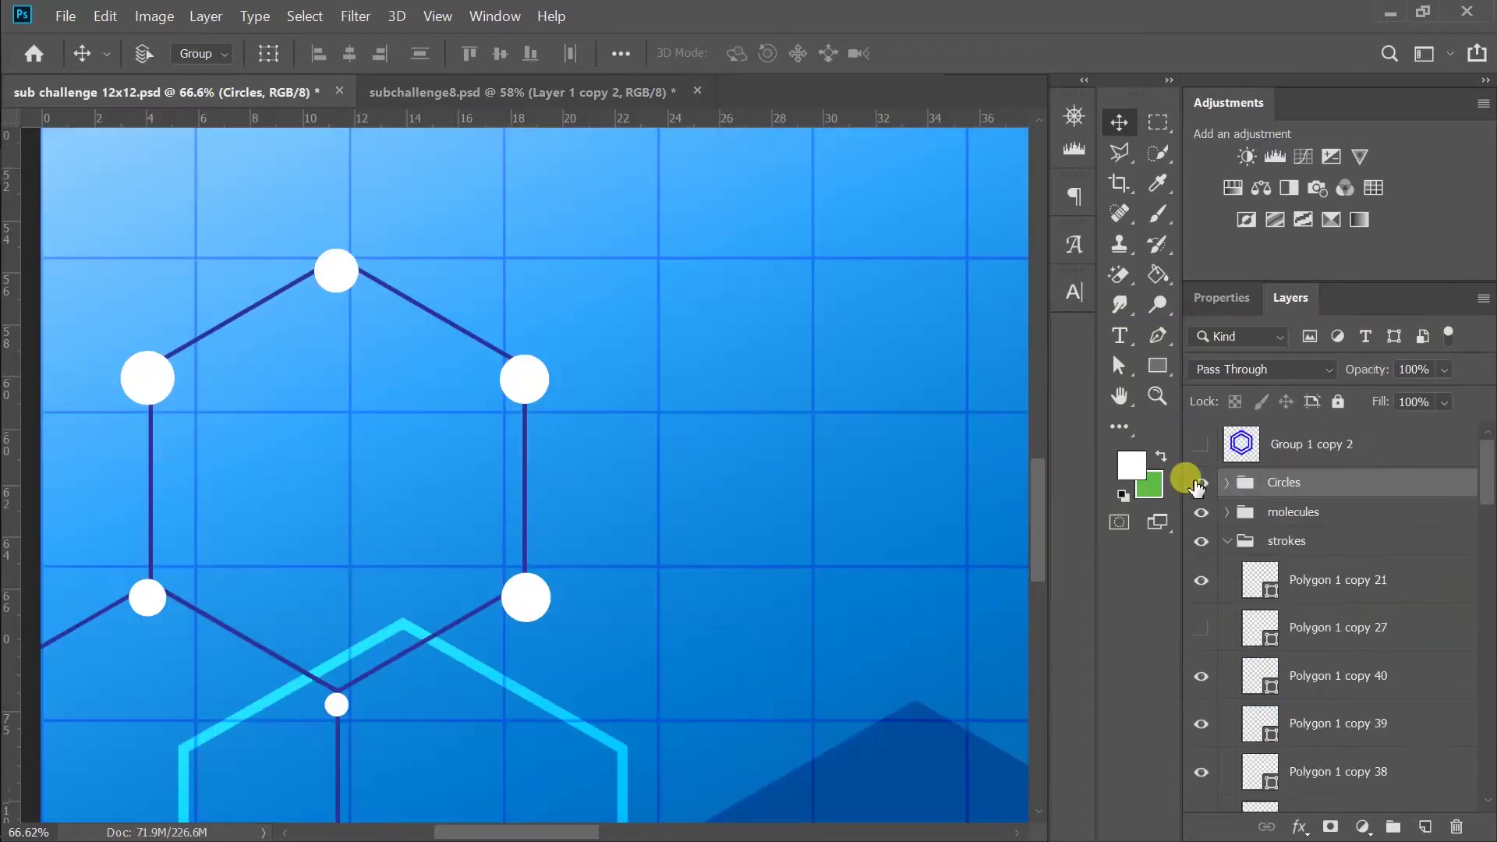
- Expand the Circles group and lower its opacity so the hexagon corners show through the circles
click(1227, 482)
click(1283, 521)
click(1325, 482)
click(1443, 370)
click(1427, 398)
click(395, 542)
- Center the Ellipse 1 copy 5 circle on the upper hexagon's lower left corner
scroll(401, 535, up, 8)
key(ctrl+t)
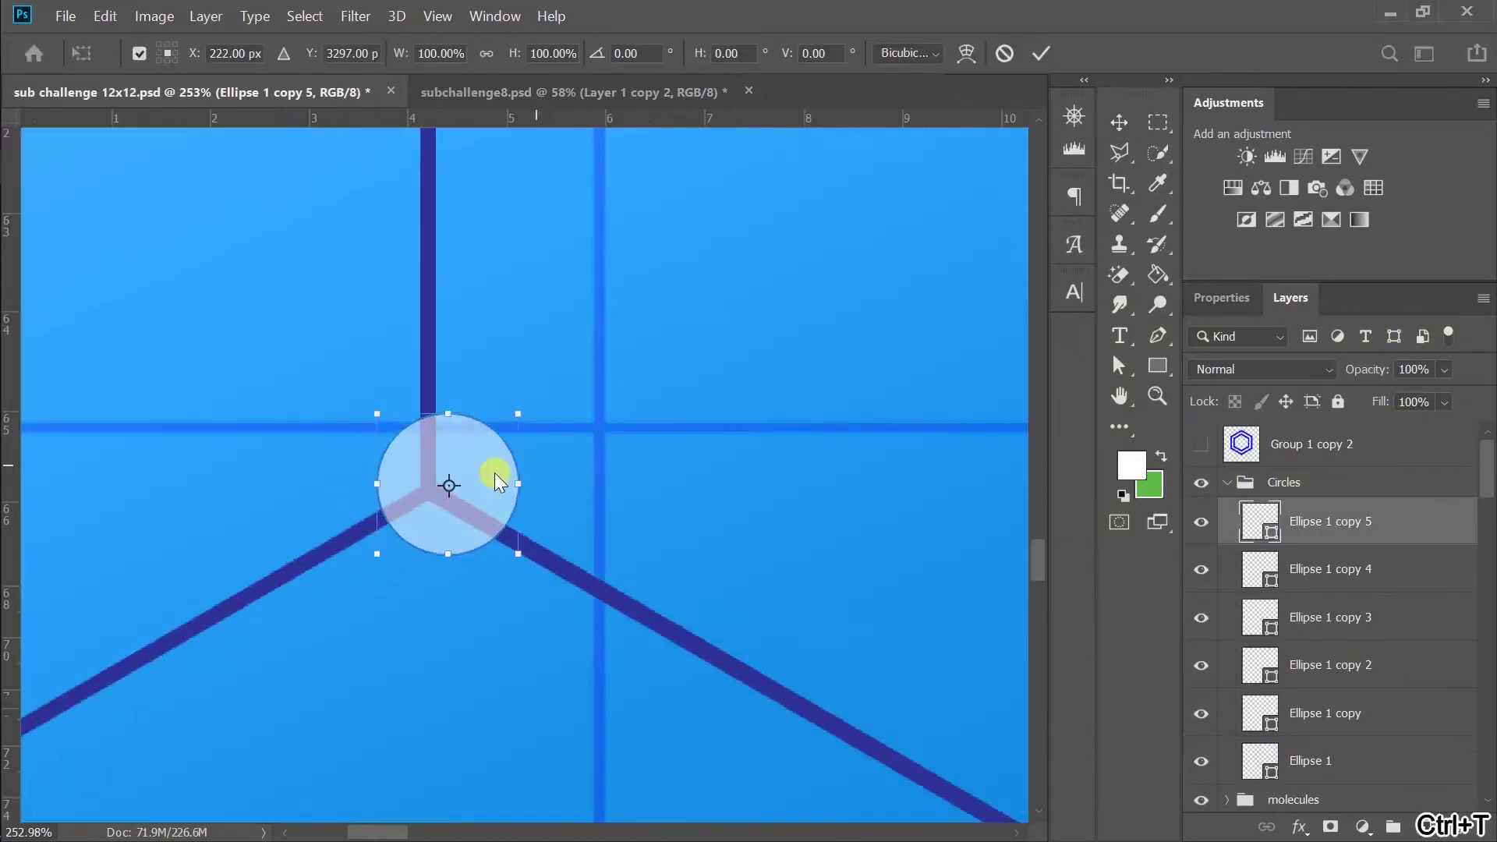
key(Return)
key(ctrl+minus)
key(ctrl+minus)
key(ctrl+minus)
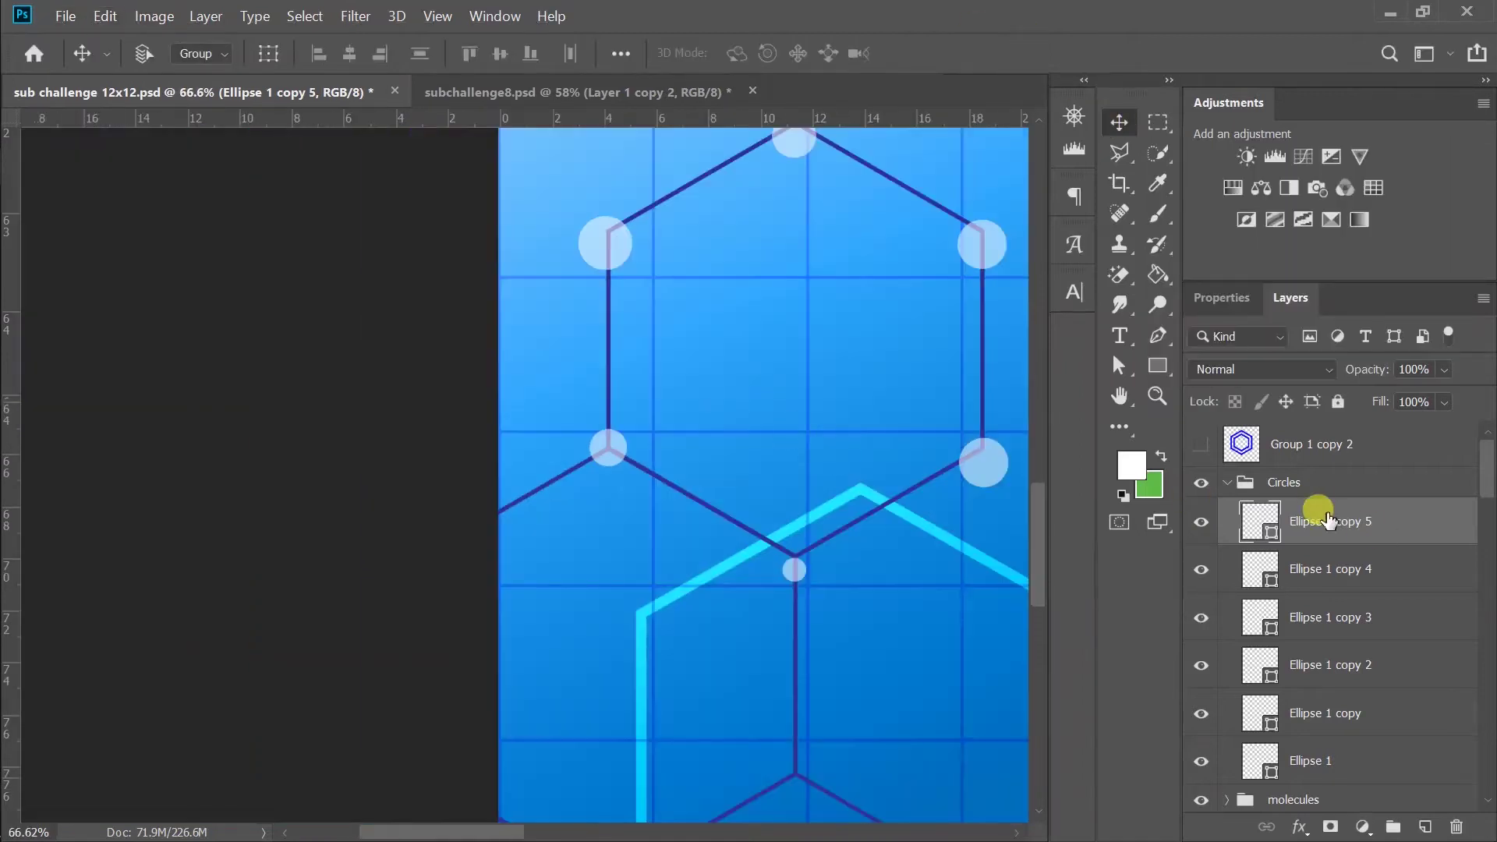
- Fill the Ellipse 1 copy 5 circle with the hexagon lines' dark blue and raise the Circles group's opacity to 100%
click(1157, 366)
click(1283, 482)
click(1443, 370)
drag(1428, 397, 1494, 385)
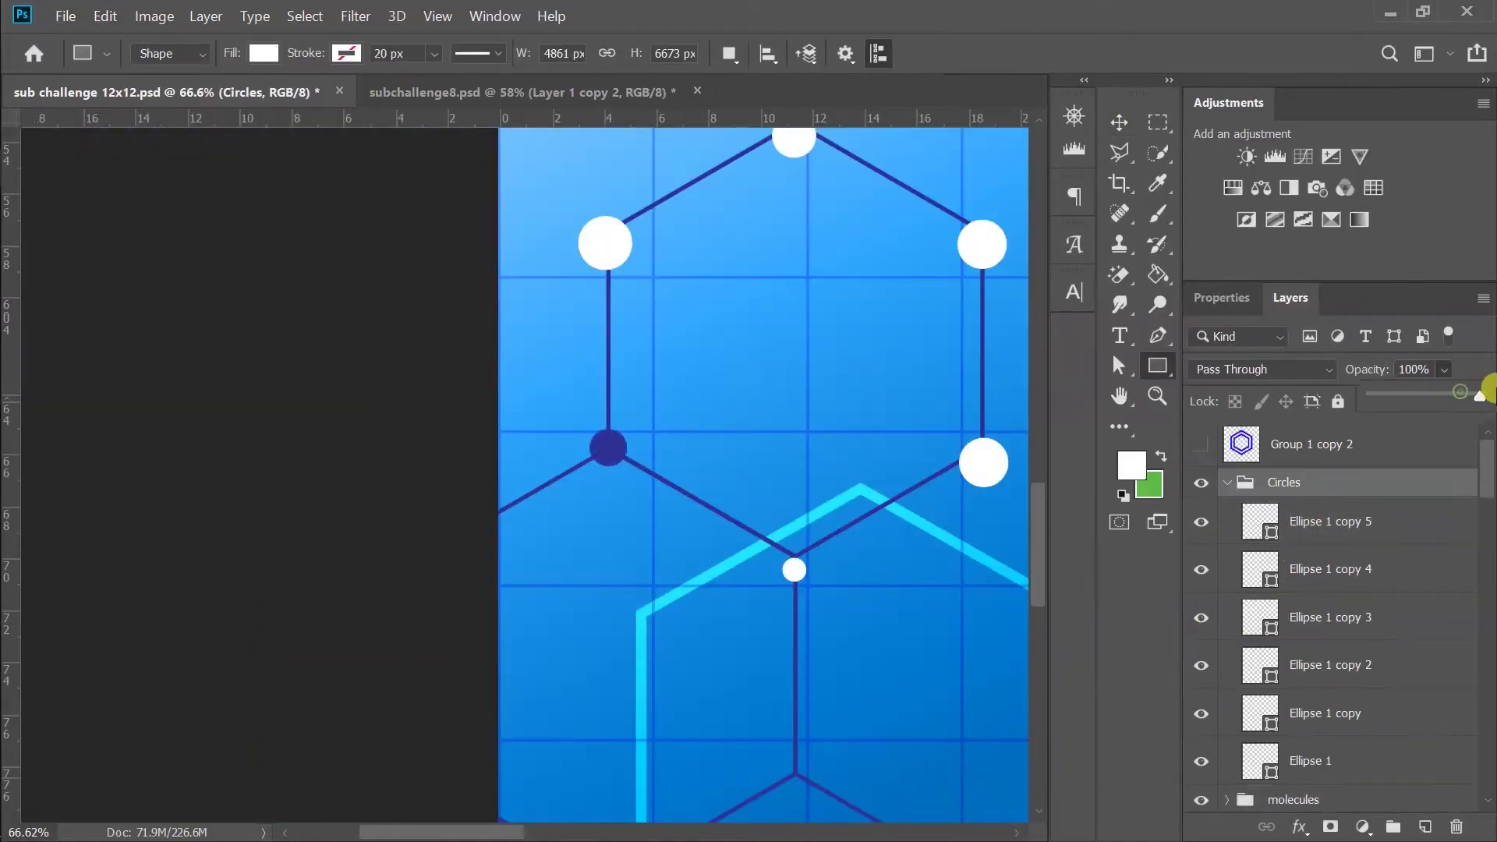
- Recolor the Ellipse 1 copy 4 and Ellipse 1 circles dark blue, and center Ellipse 1 on the hexagon's upper left corner
scroll(788, 396, down, 2)
scroll(788, 396, up, 1)
click(1247, 569)
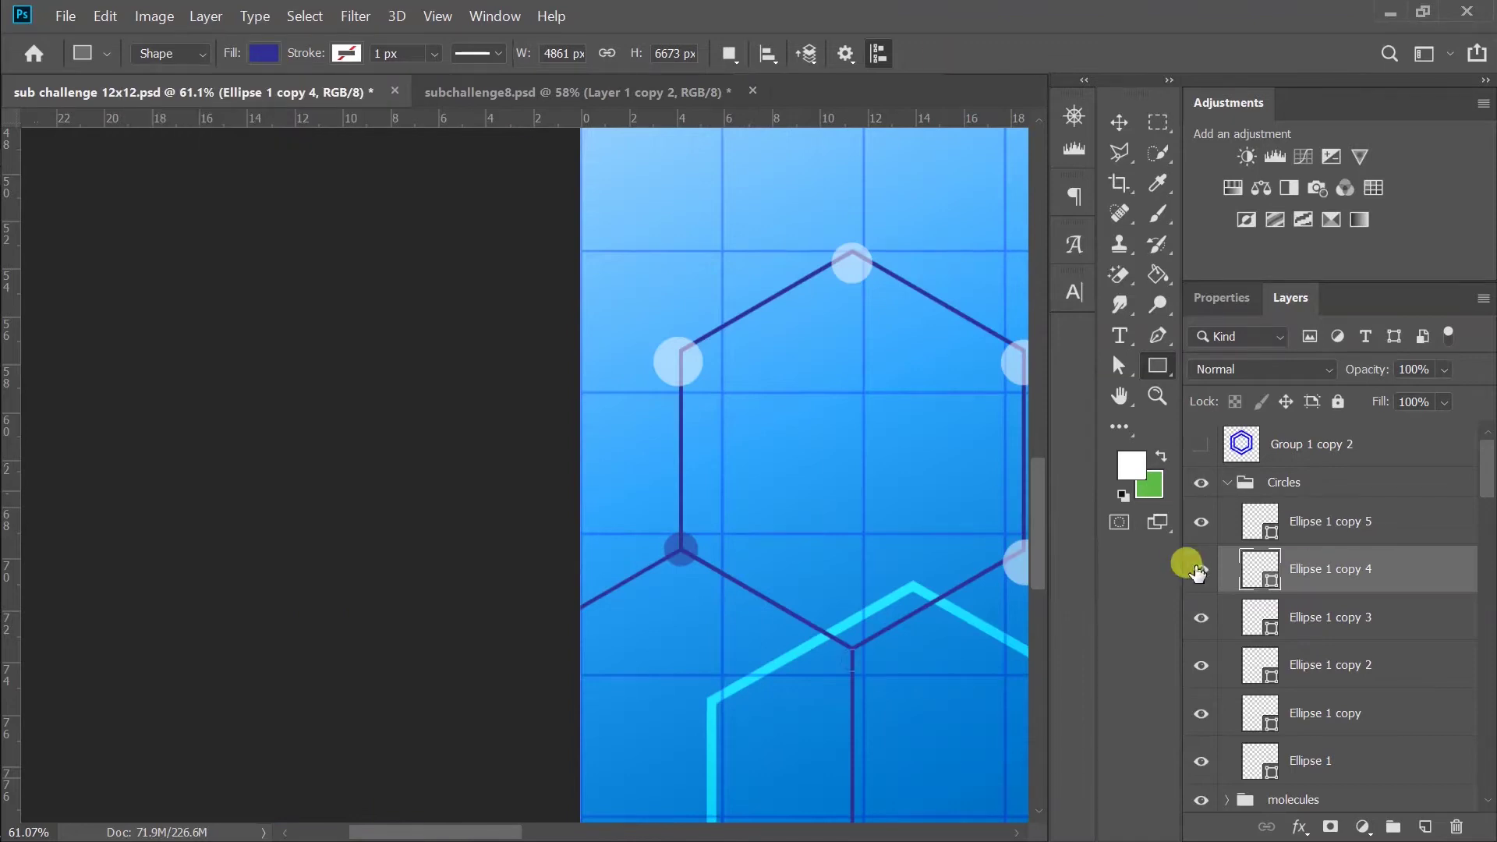
ctrl+click(733, 315)
scroll(848, 531, up, 4)
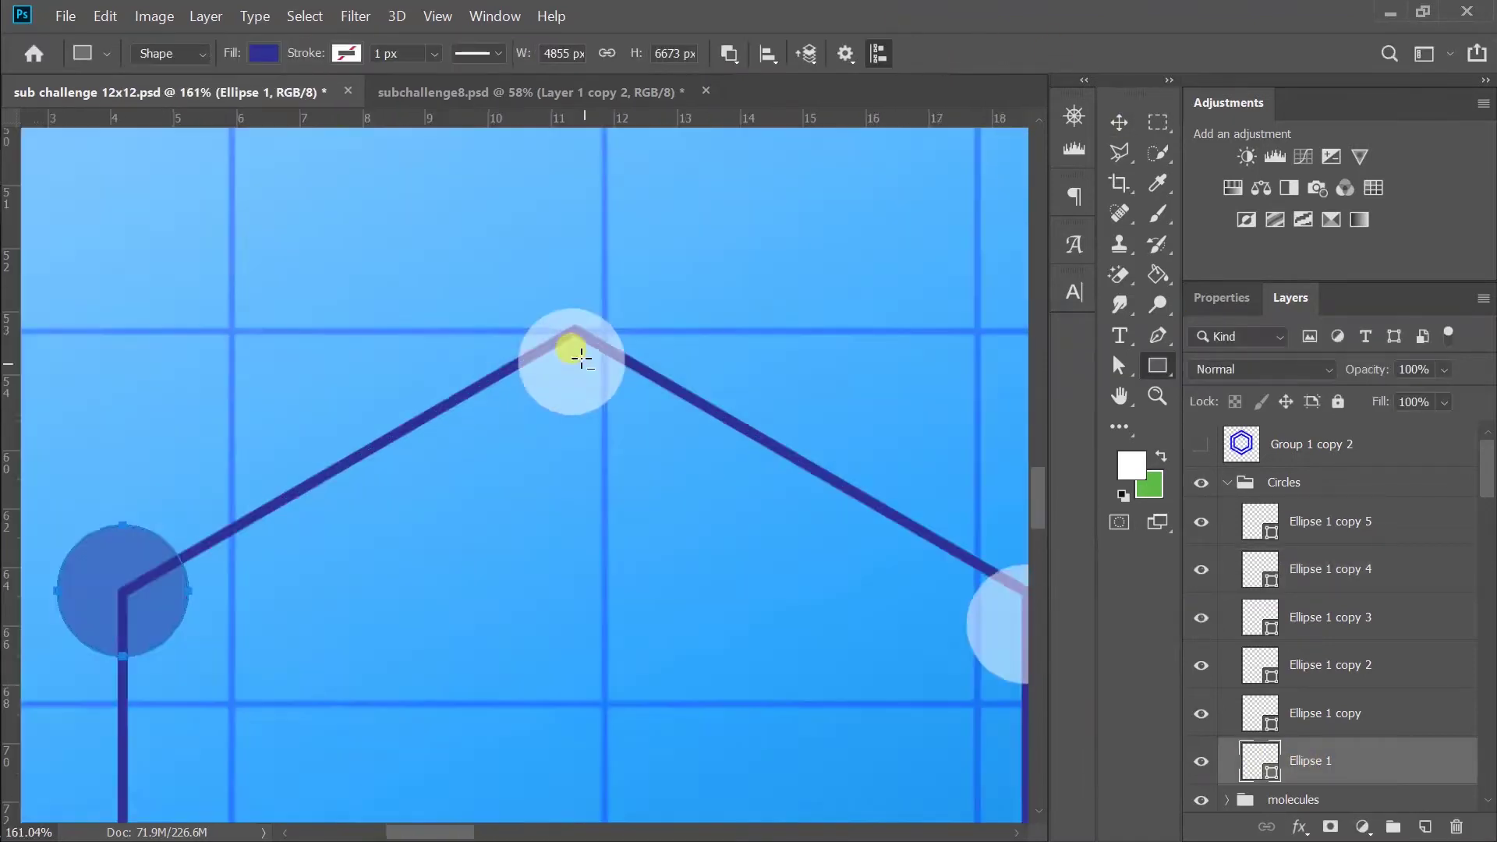
- Center the Ellipse 1 copy circle on the hexagon's top corner and fill it with the dark blue
key(v)
ctrl+click(580, 358)
scroll(581, 358, up, 1)
key(ctrl+t)
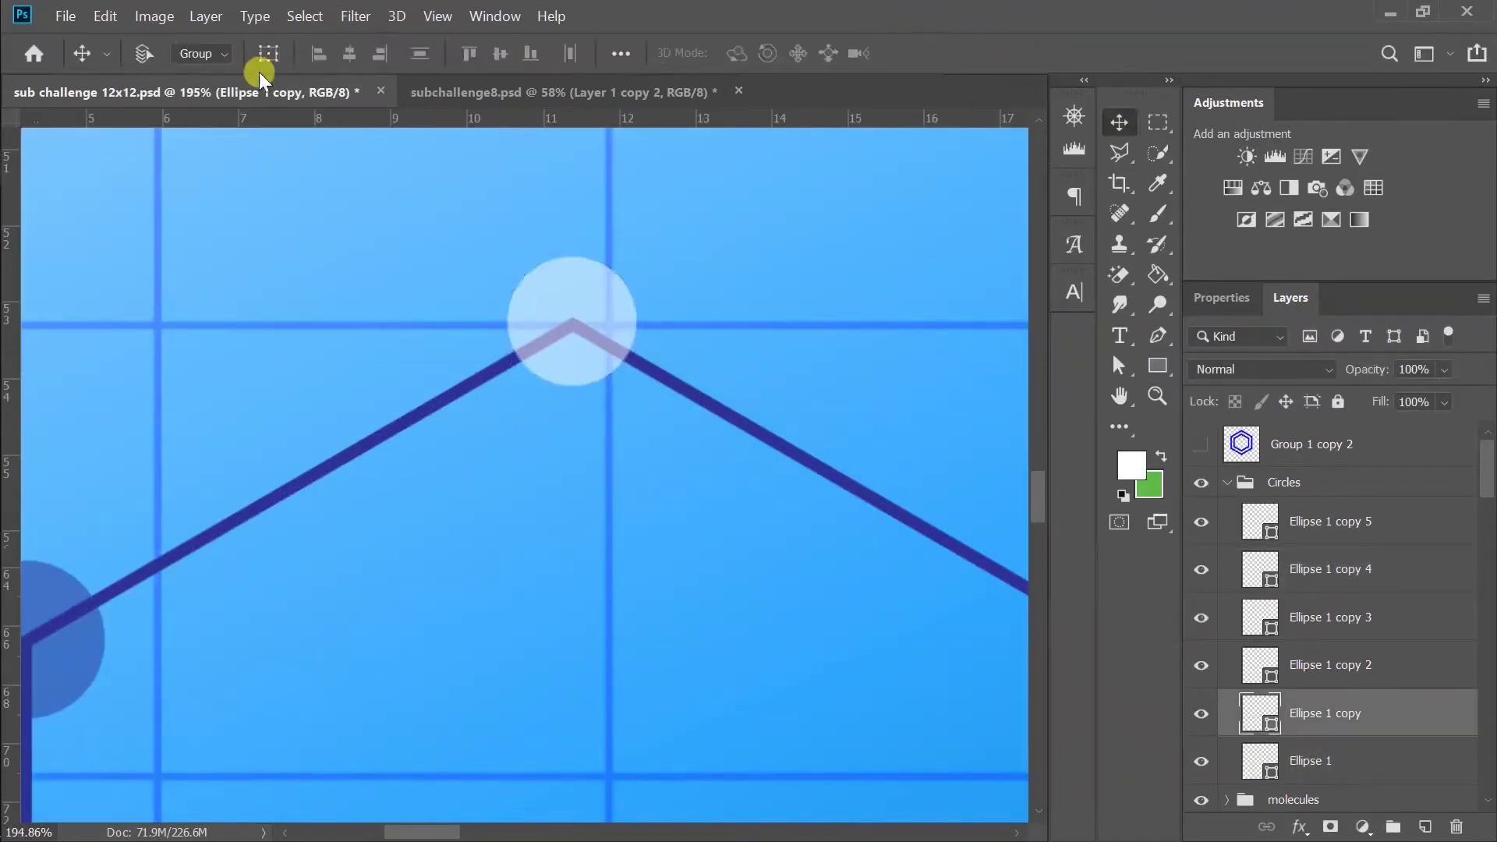
scroll(775, 491, down, 3)
- Center the Ellipse 1 copy 2 circle on the hexagon's upper right corner and fill it with the recently used dark blue
scroll(818, 503, up, 4)
right_click(819, 503)
click(873, 531)
key(ctrl+t)
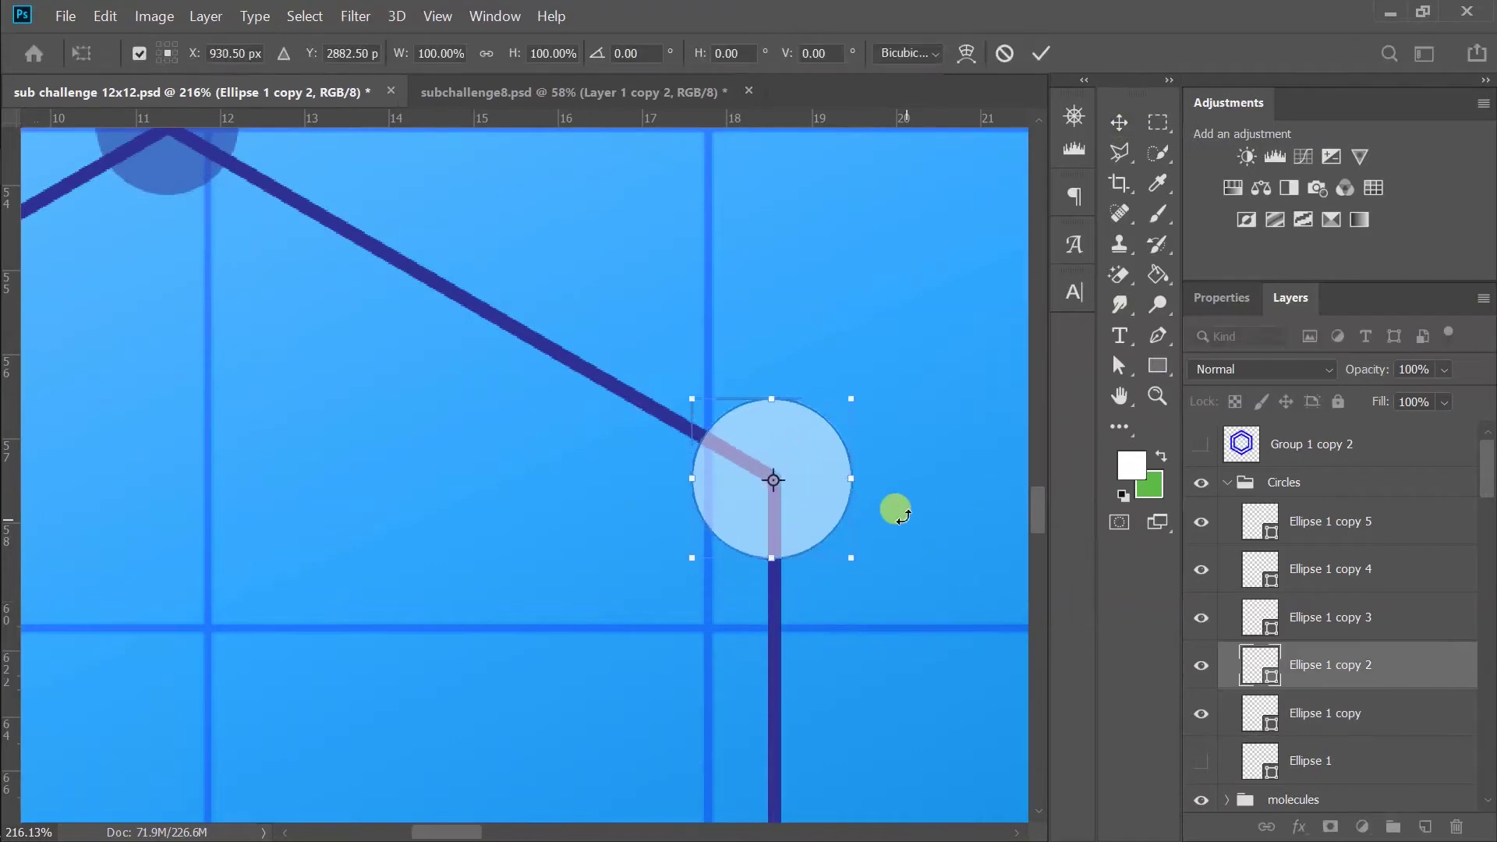
click(1159, 363)
scroll(806, 558, down, 4)
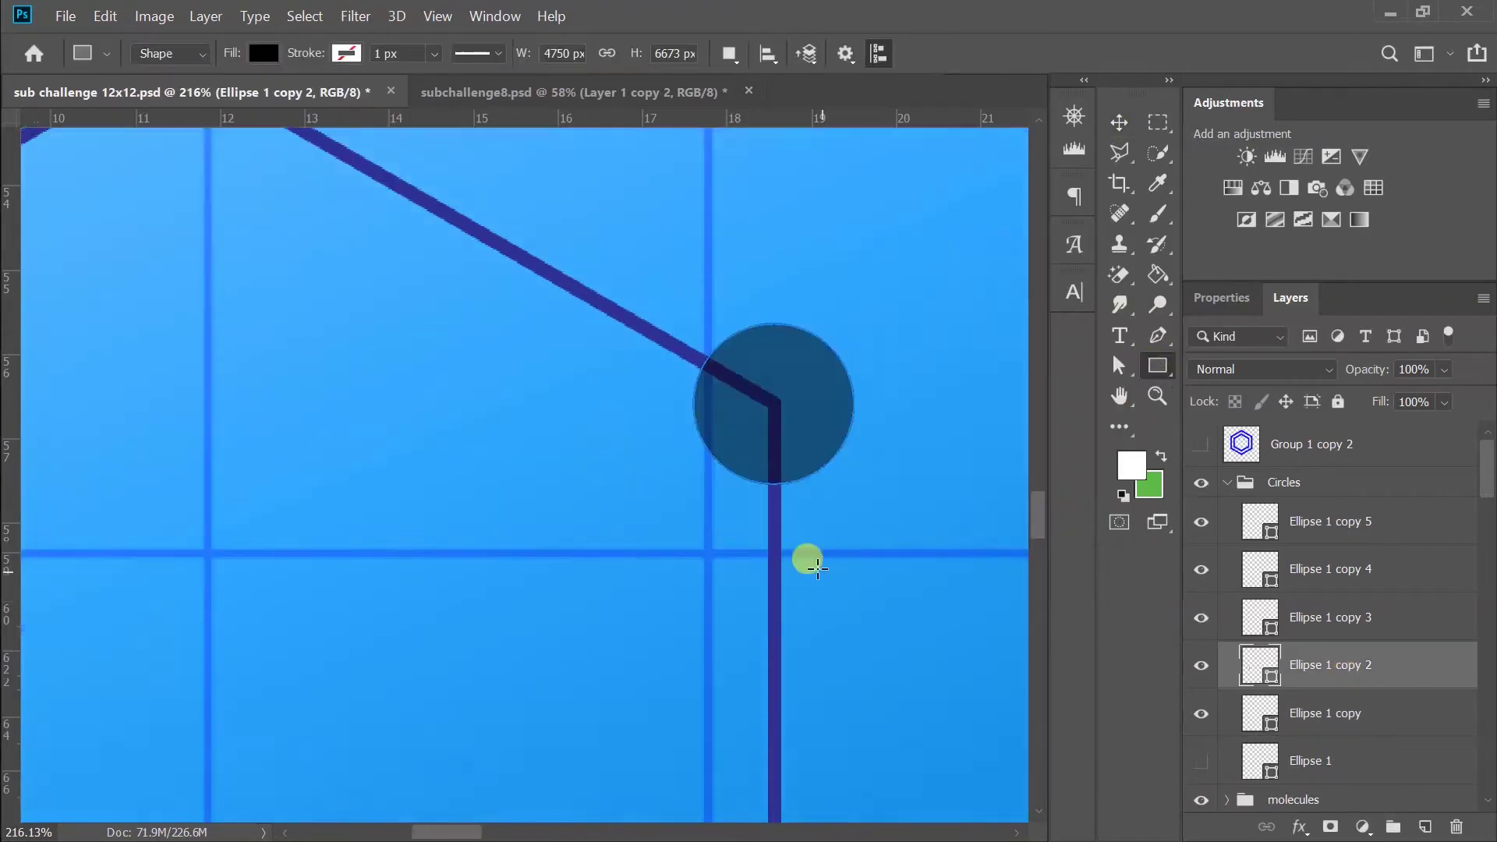
click(1286, 482)
click(1443, 369)
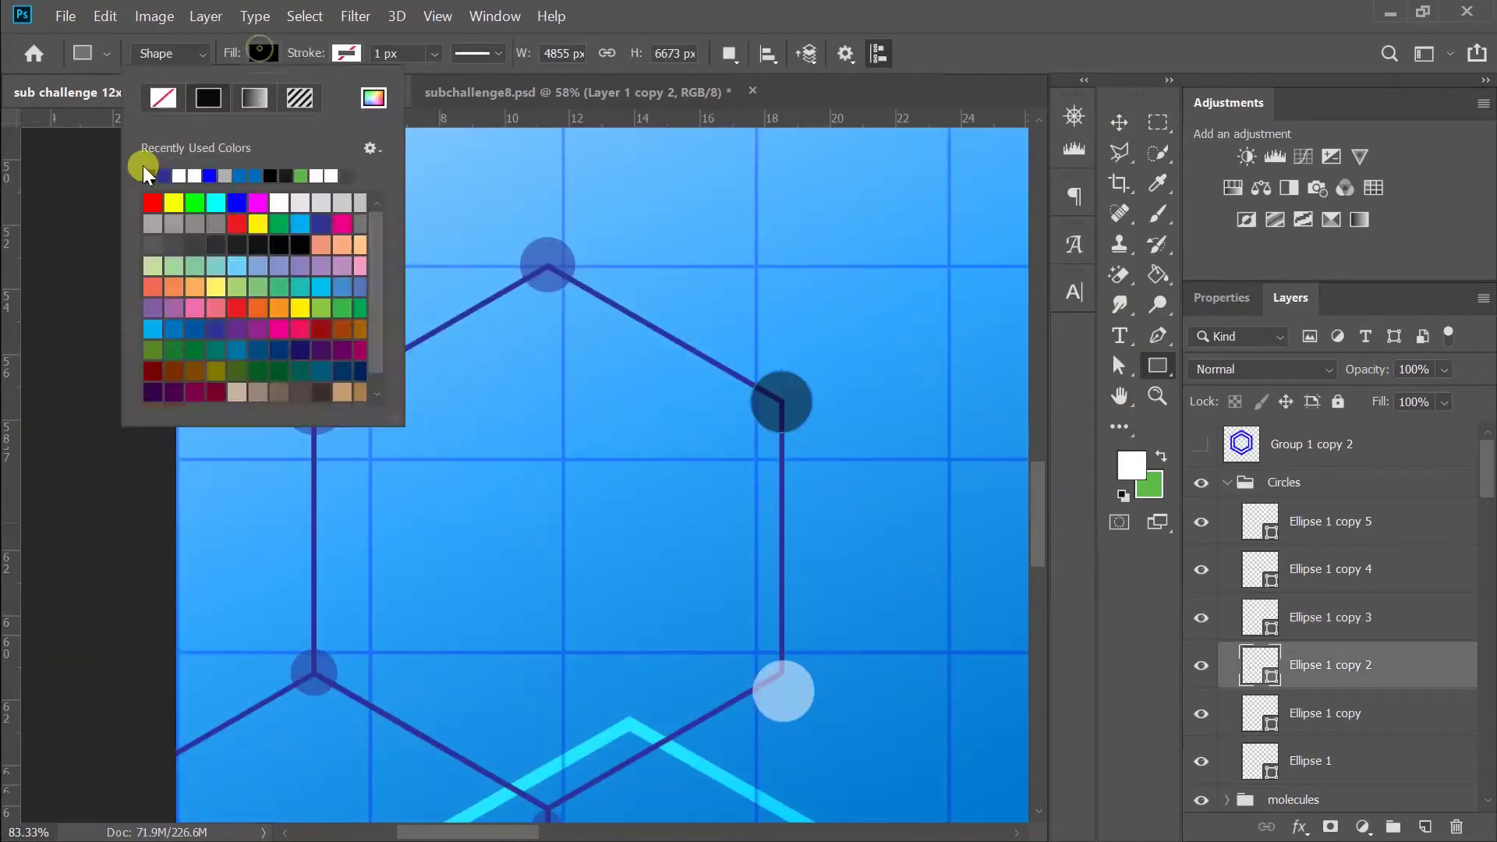
- Recolor the Ellipse 1 copy 3 circle dark blue and center it on the hexagon's lower right corner
click(1202, 569)
click(1287, 616)
scroll(900, 597, up, 5)
scroll(729, 368, down, 5)
key(v)
scroll(701, 640, up, 5)
click(700, 640)
click(792, 371)
- Move the small Ellipse 1 copy 4 circle onto the hexagon's bottom corner and collapse the Circles group
drag(556, 705, 558, 644)
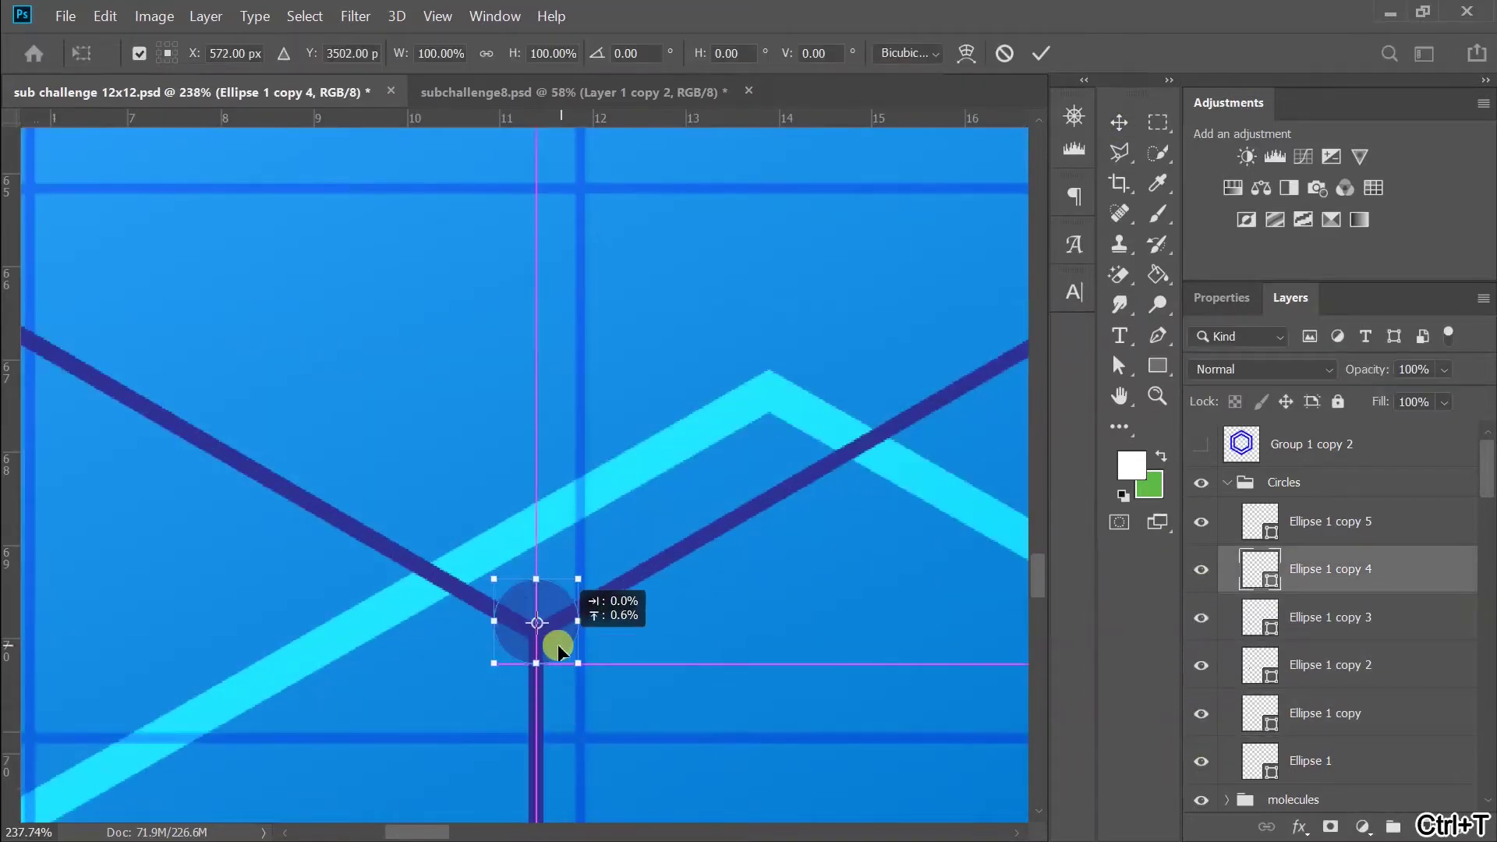
scroll(925, 280, down, 6)
scroll(722, 409, up, 1)
click(1226, 482)
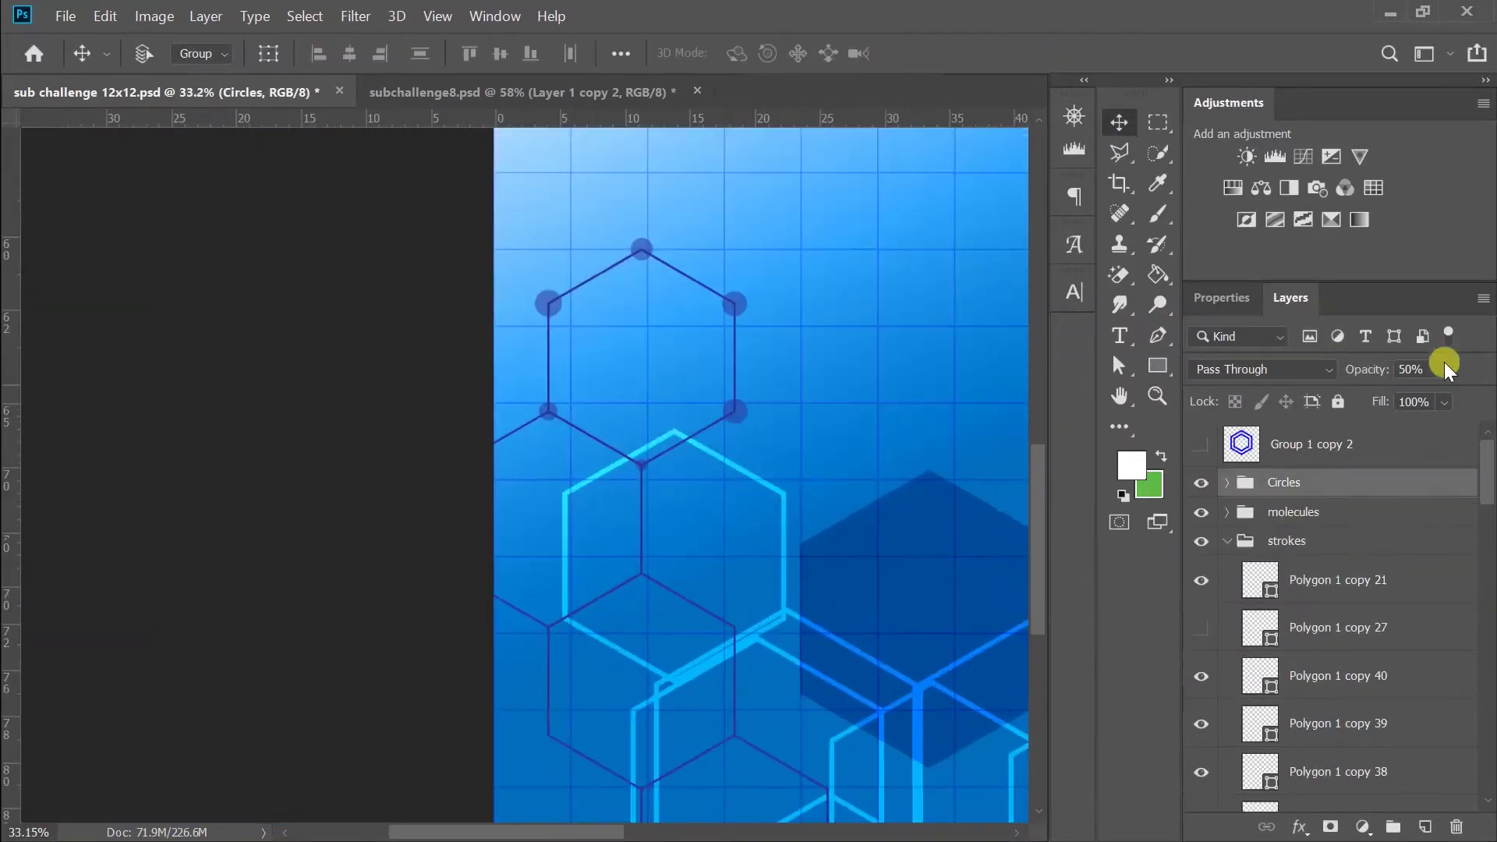
- Realign the Ellipse 1 copy 4 circle precisely over the hexagon's bottom corner and set its opacity to 40%
click(1227, 482)
click(1279, 522)
scroll(640, 465, up, 5)
key(ctrl+t)
drag(612, 390, 633, 366)
key(Return)
drag(1444, 370, 1336, 431)
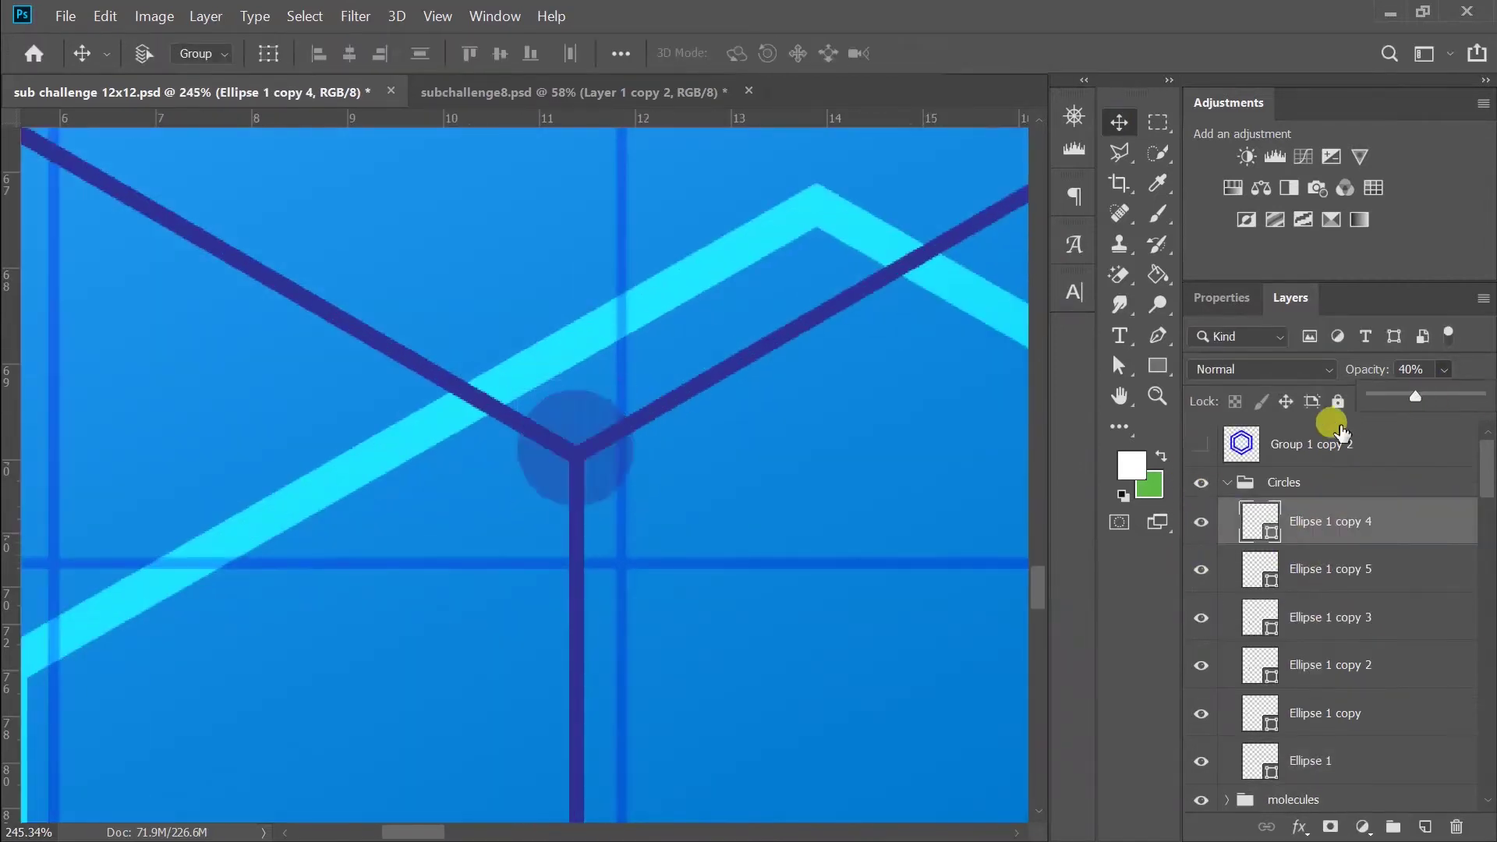
- Restore the Ellipse 1 copy 4 circle to full opacity and rotate the Circles group clockwise around the hexagon's center
drag(1434, 396, 1480, 395)
scroll(699, 594, down, 5)
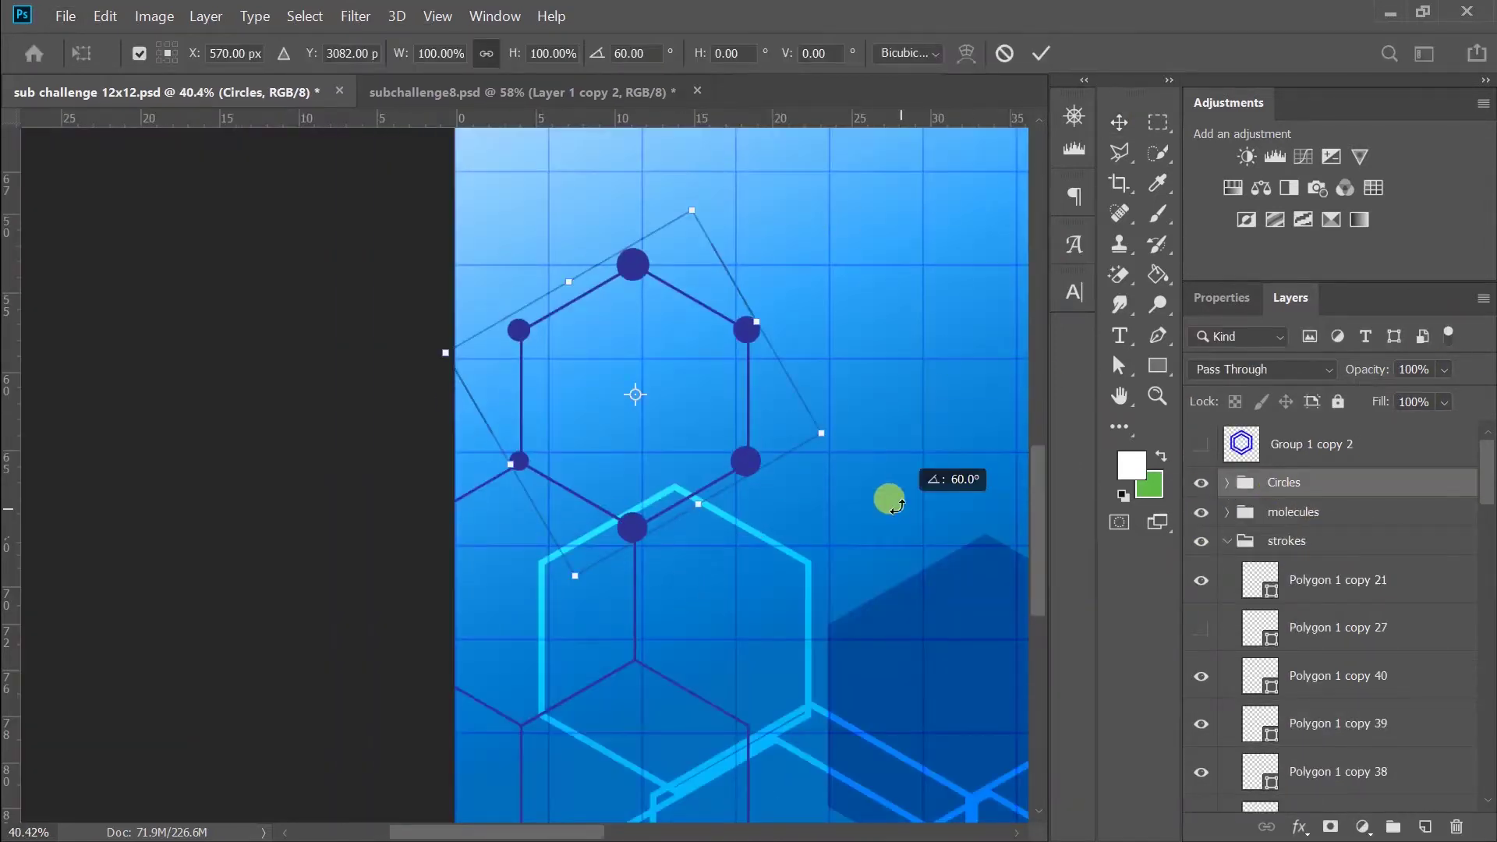
click(1037, 47)
- Set the Circles group's opacity to 53% and center the Ellipse 1 copy 2 circle on the hexagon's bottom corner
key(5)
key(3)
scroll(830, 485, up, 1)
click(1323, 515)
scroll(460, 286, up, 3)
ctrl+click(529, 575)
scroll(531, 578, up, 2)
ctrl+click(713, 519)
ctrl+click(747, 507)
scroll(747, 507, up, 3)
key(ctrl+t)
key(Return)
scroll(803, 468, down, 3)
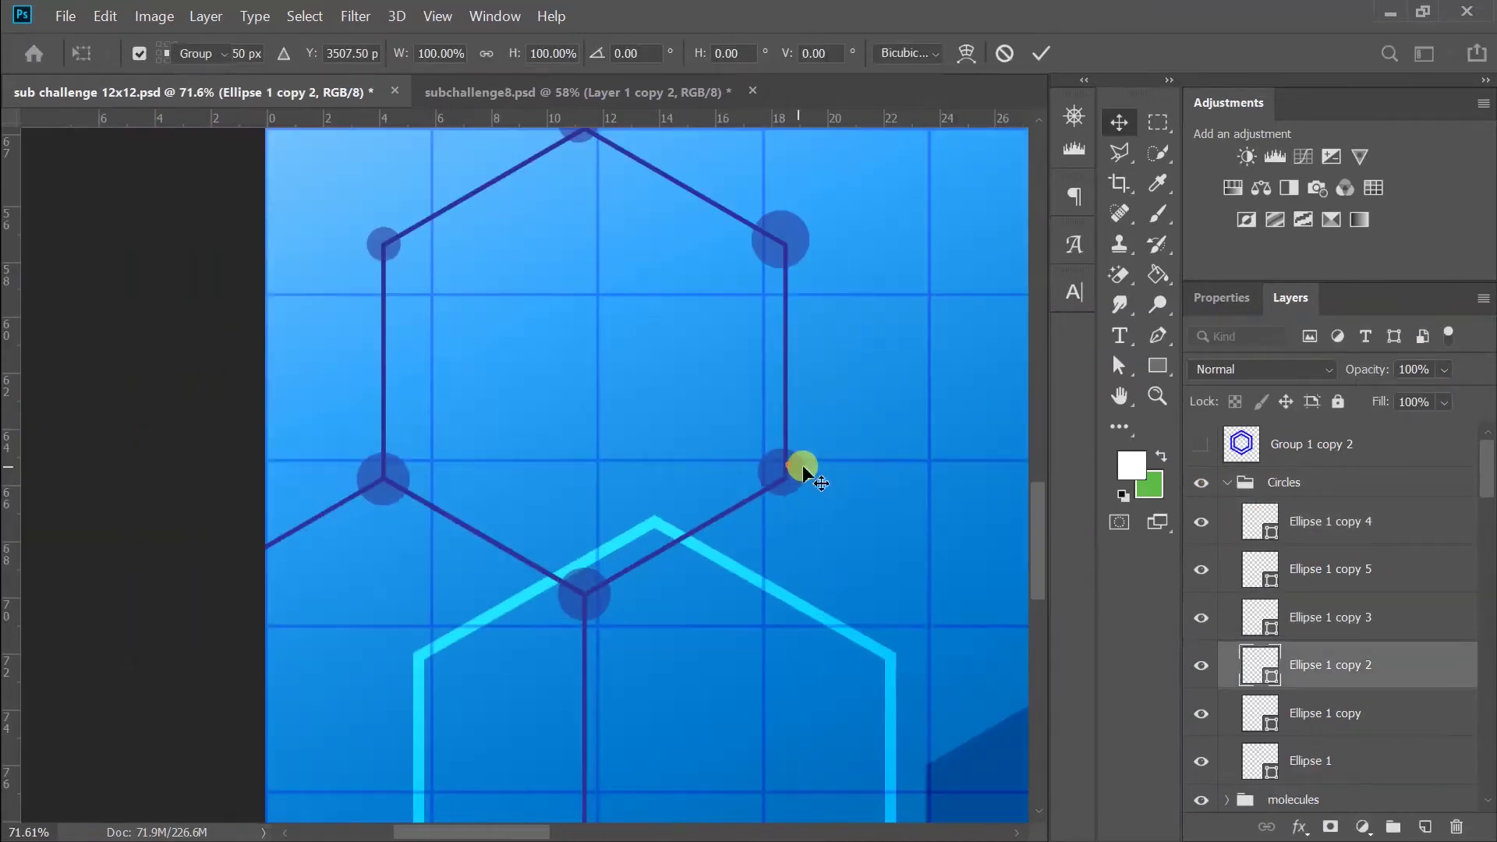
- Recenter the circle at the top hexagon's lower right corner exactly on the line joint
ctrl+click(802, 467)
scroll(685, 491, up, 3)
key(ctrl+t)
scroll(718, 211, down, 2)
key(Return)
scroll(1026, 493, down, 1)
- Scale the Ellipse 1 circle to 81.73% and center it on the hexagon's upper right corner
ctrl+click(743, 374)
key(ctrl+t)
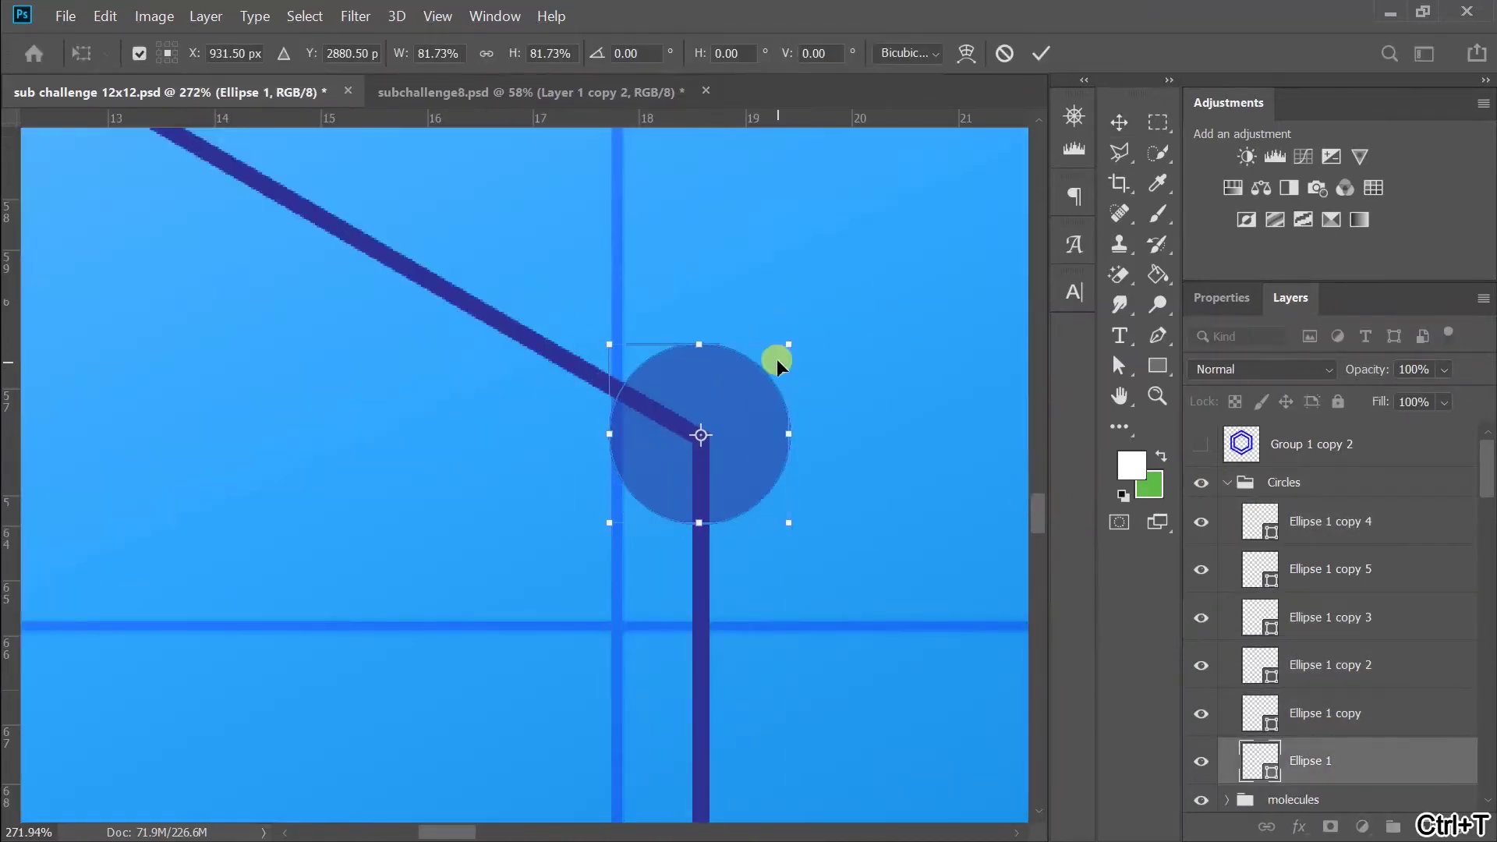
scroll(494, 335, down, 2)
scroll(343, 541, down, 3)
- Restore the Circles group's opacity to 100% and duplicate the group onto the molecule hexagon below
click(1263, 482)
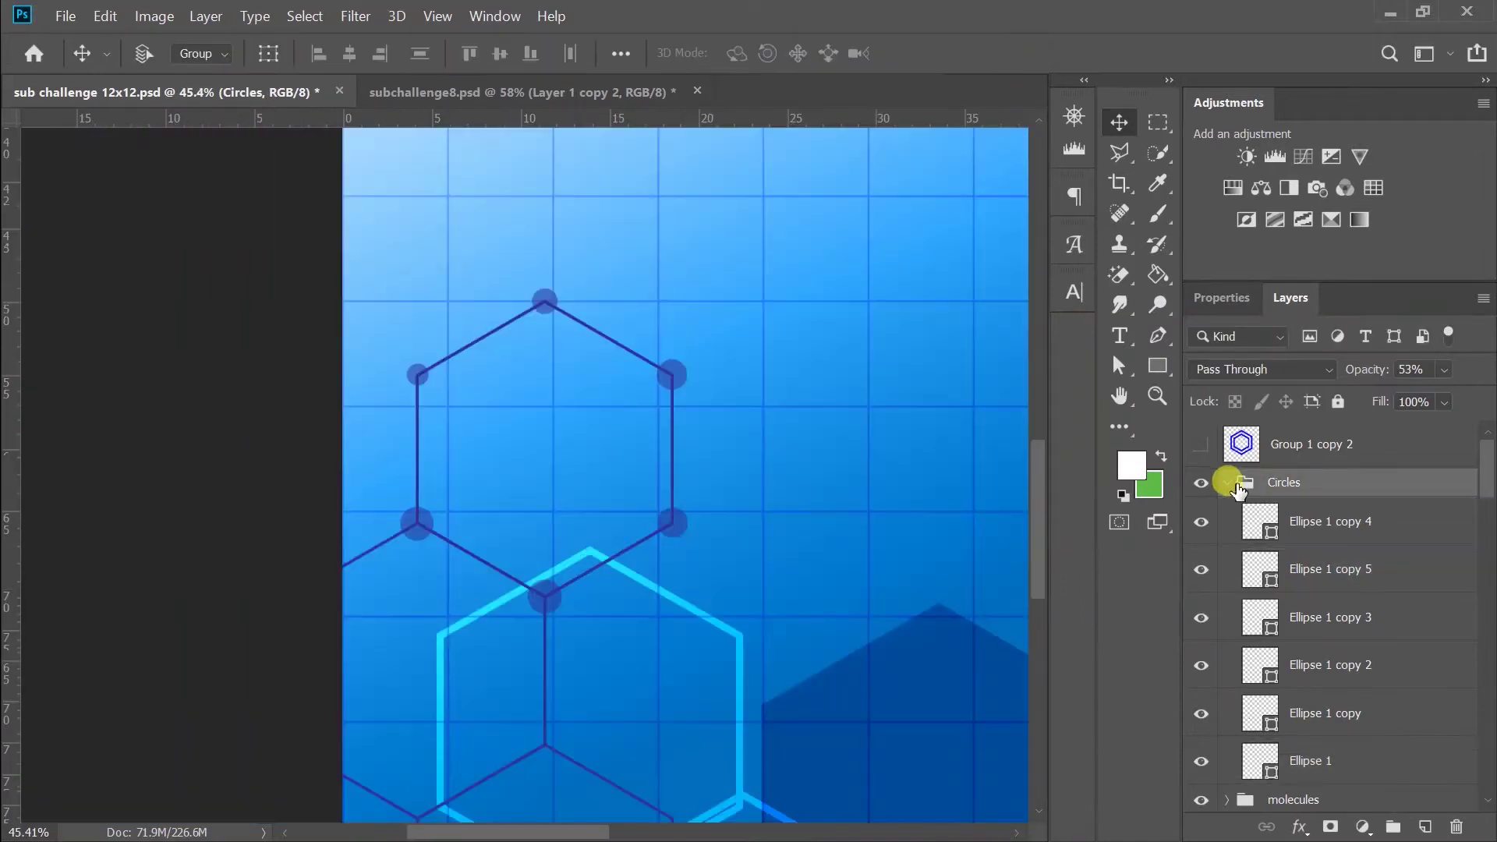
click(1226, 482)
scroll(879, 472, down, 2)
scroll(879, 472, up, 2)
drag(1278, 481, 1278, 501)
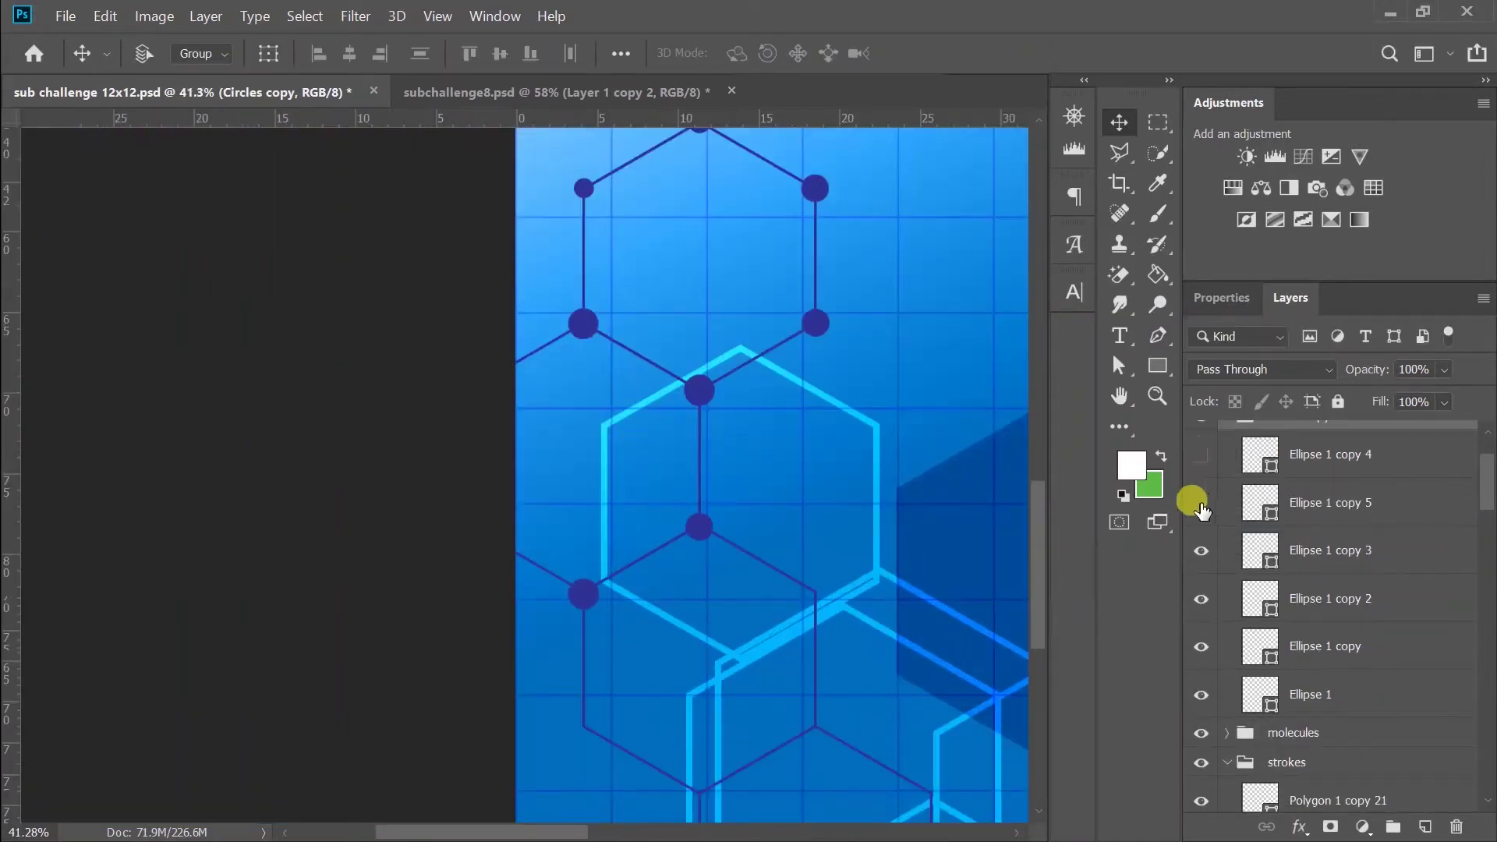
- Separate the Circles copy 2 group from Circles copy and fit its circles over the lowest molecule hexagon's corners
scroll(1195, 647, up, 2)
click(1228, 515)
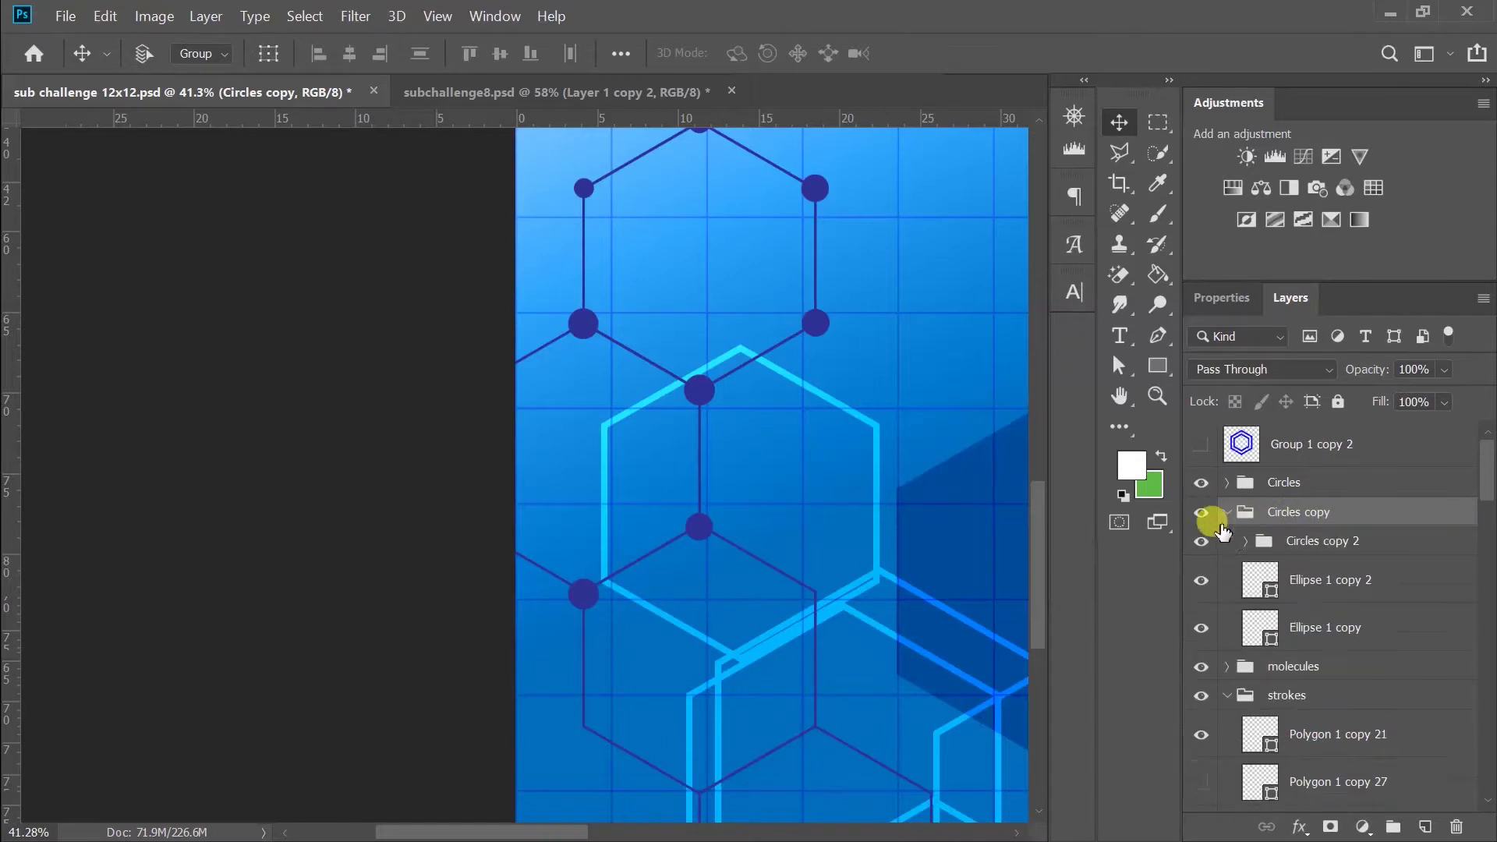
click(1227, 513)
scroll(855, 485, down, 1)
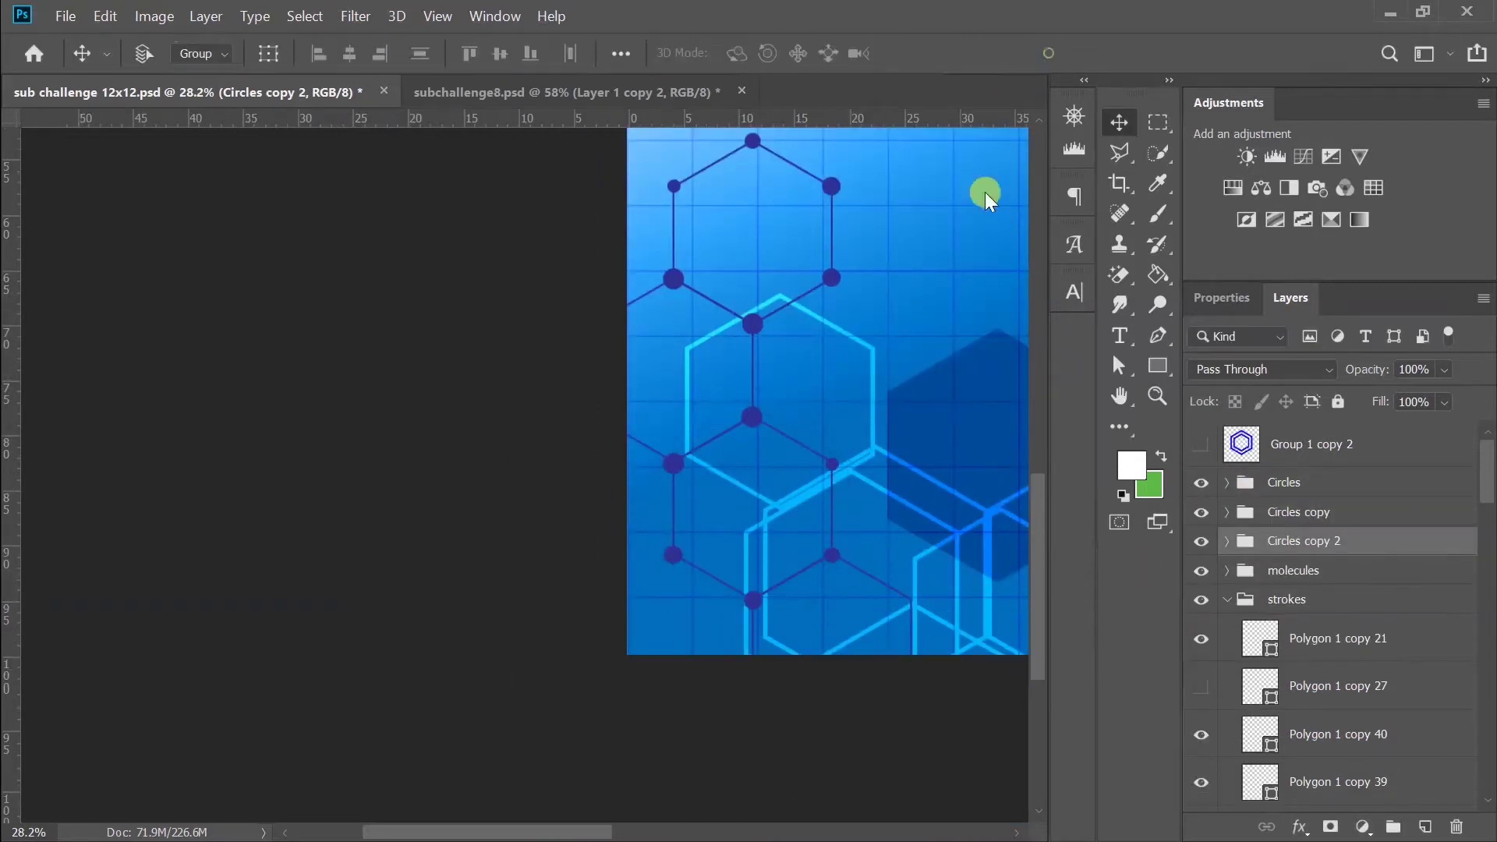
click(1052, 54)
- Center the Circles copy 2 group's Ellipse 1 copy 4 and copy 5 circles on the hexagon's right corners, using 43% opacity for alignment
scroll(966, 475, up, 8)
right_click(745, 361)
click(811, 395)
key(ctrl+t)
click(1444, 369)
drag(1481, 395, 1419, 397)
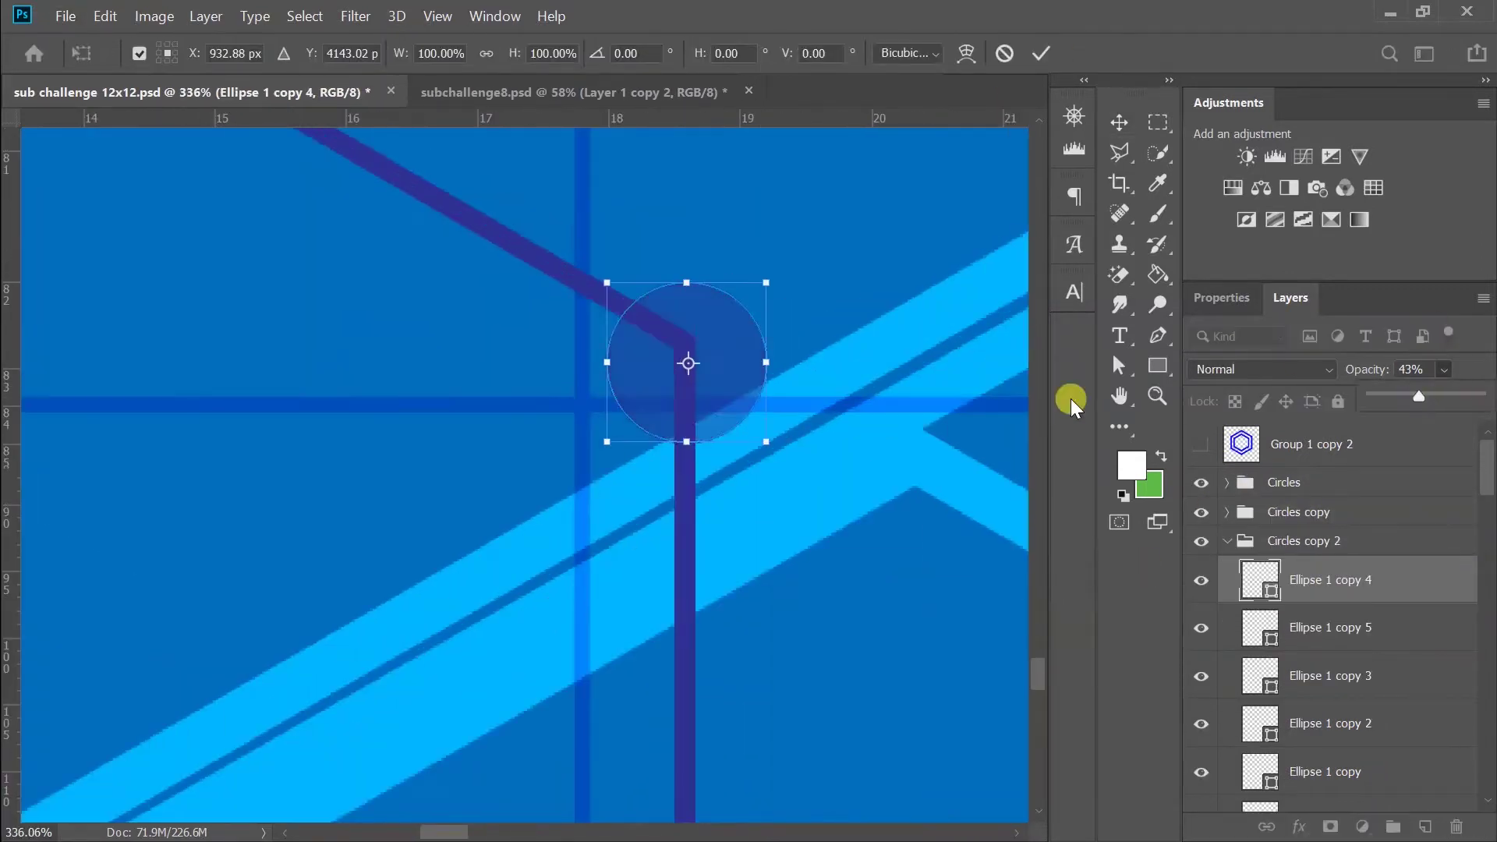
scroll(859, 660, down, 5)
scroll(859, 660, up, 5)
scroll(859, 659, down, 6)
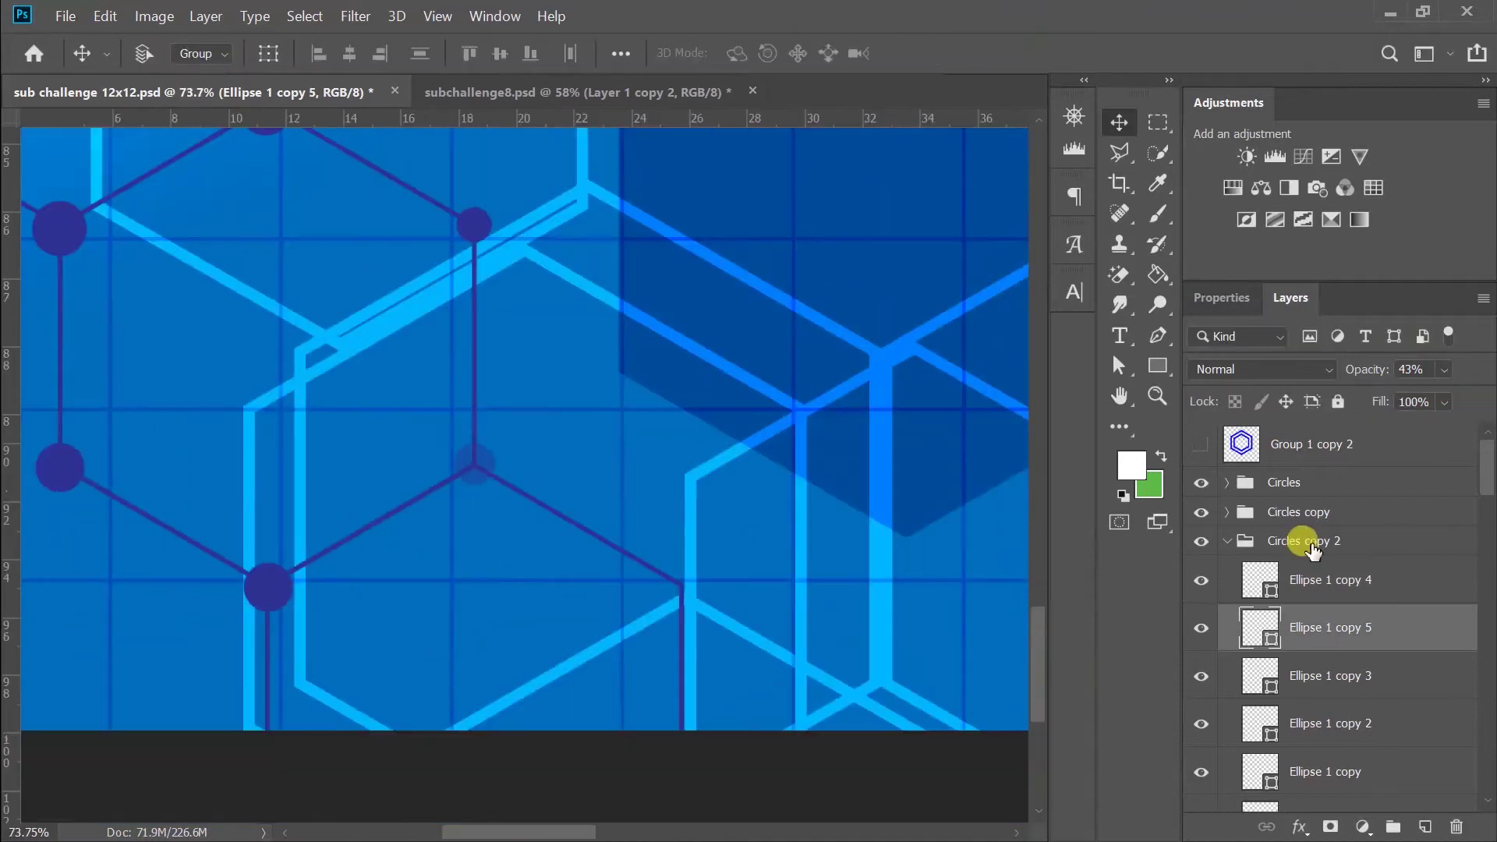
- Realign the remaining Circles copy 2 circles on the lower molecule hexagon's corners and restore full opacity
click(1304, 540)
ctrl+click(602, 569)
scroll(507, 471, up, 4)
scroll(728, 324, down, 2)
scroll(728, 325, up, 3)
ctrl+click(633, 286)
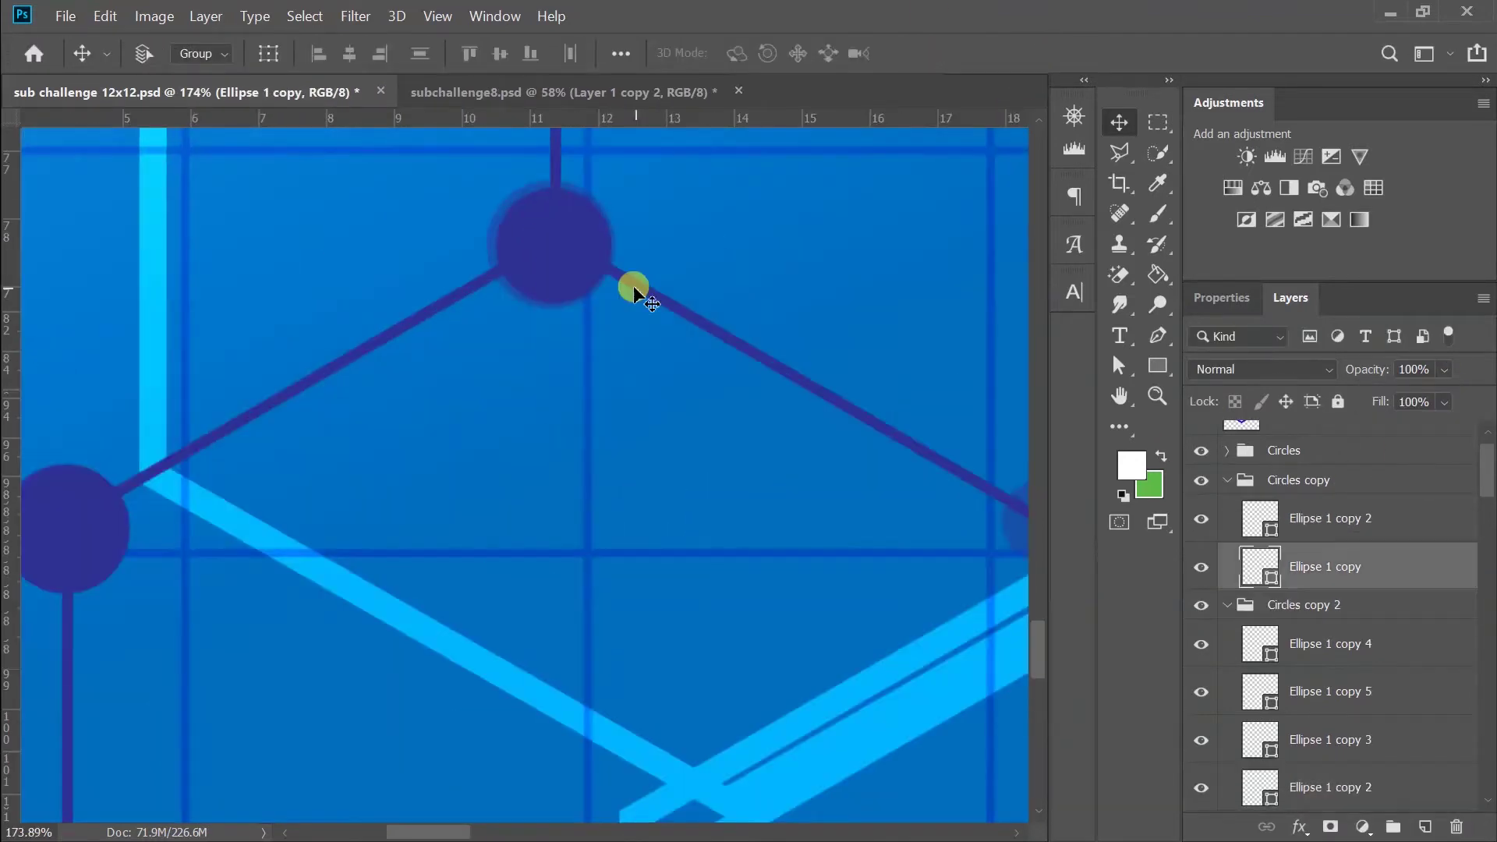
ctrl+click(840, 471)
scroll(839, 470, down, 5)
scroll(488, 348, up, 7)
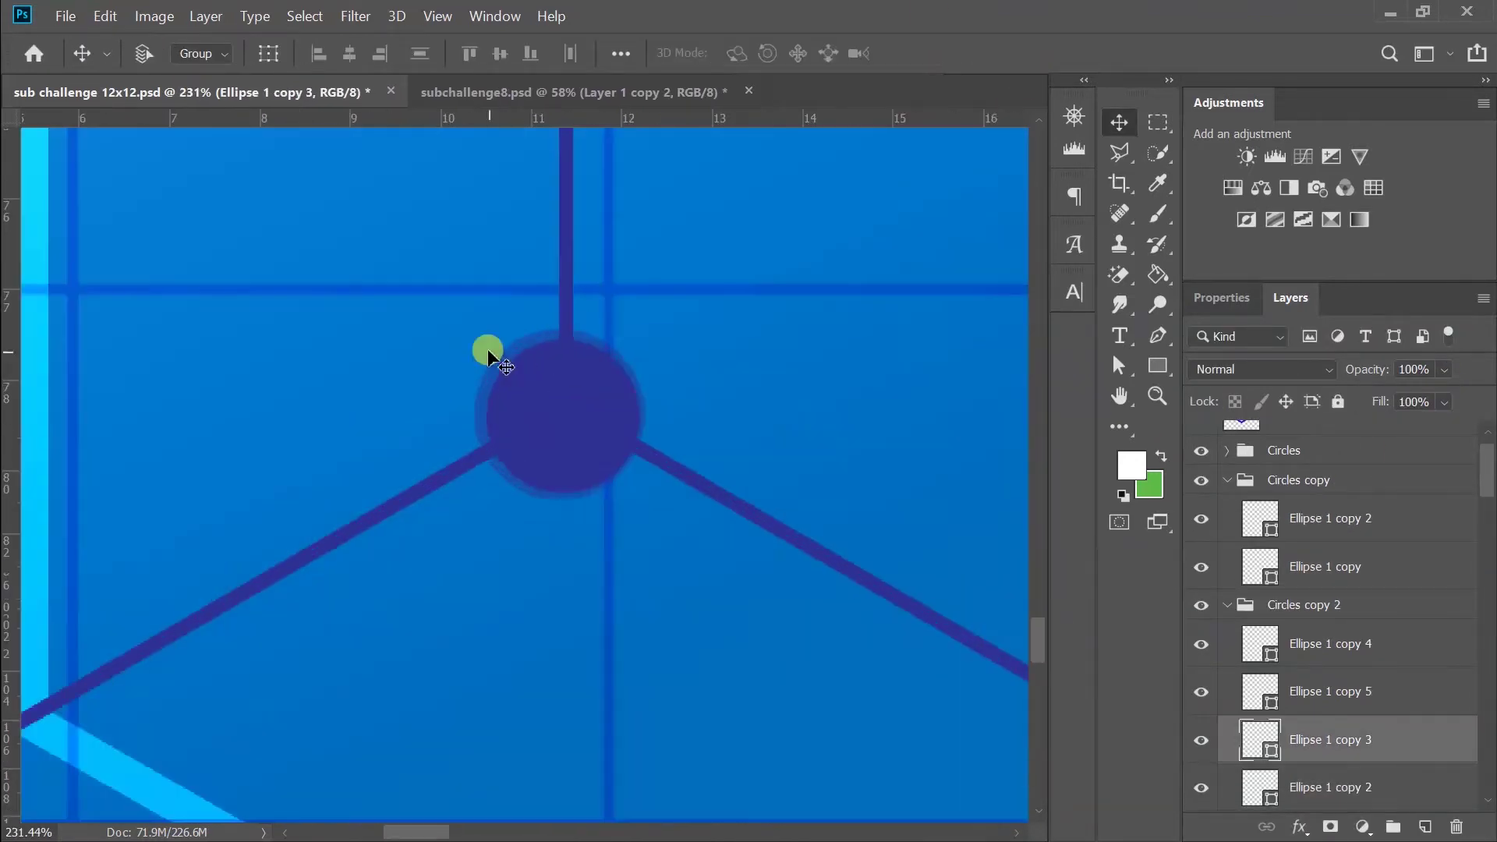
key(Return)
scroll(522, 621, down, 6)
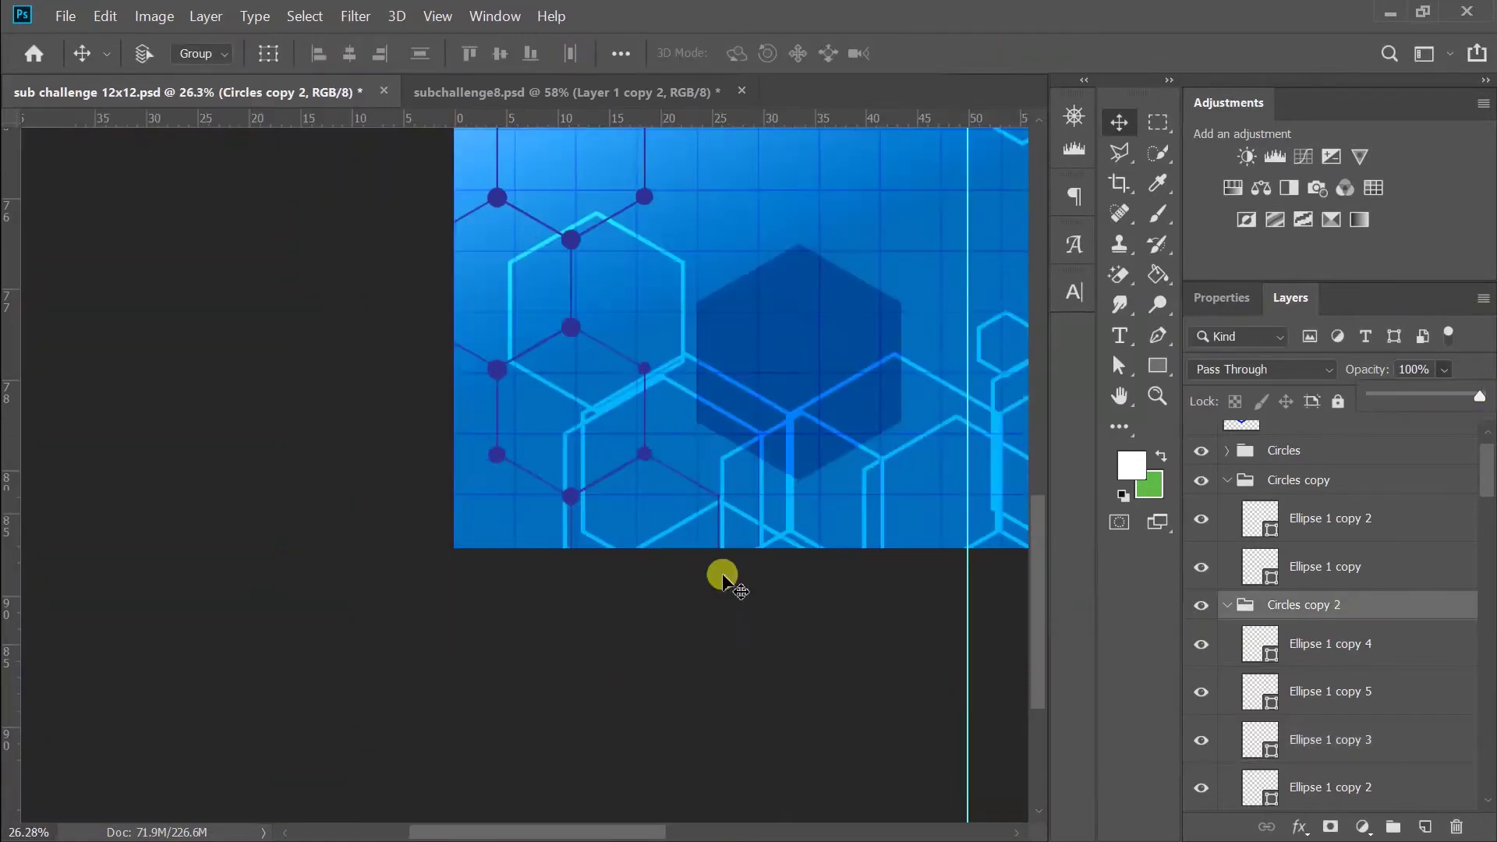
- Add the Ellipse 1 copy 6 circle at 66.32% scale on the free molecule line corner near the canvas's lower edge
scroll(643, 502, up, 6)
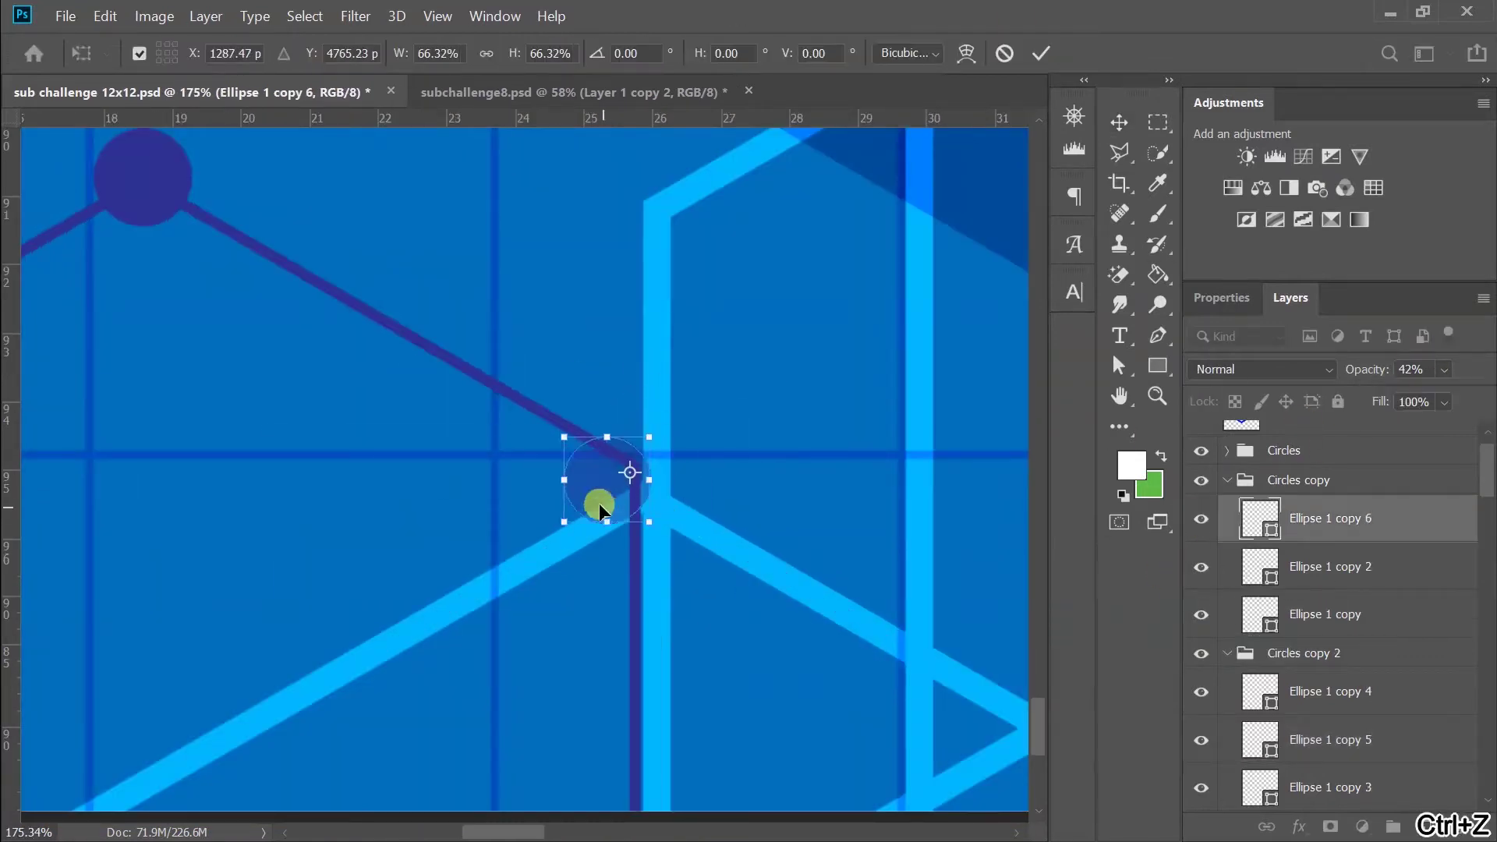
key(Return)
scroll(619, 472, down, 6)
key(ctrl+Tab)
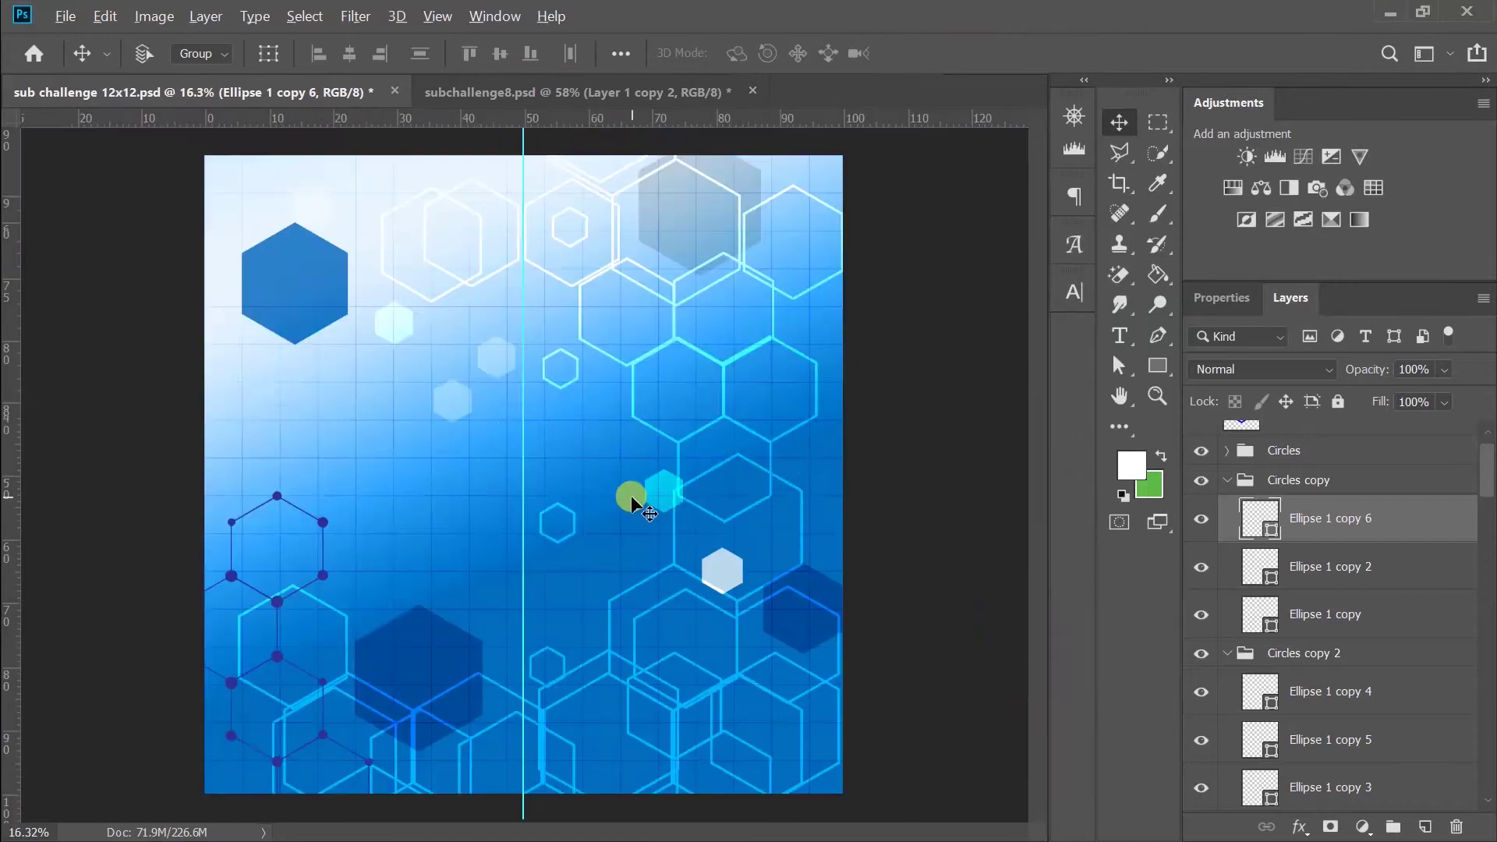
scroll(592, 406, up, 5)
scroll(582, 377, down, 5)
key(ctrl+Tab)
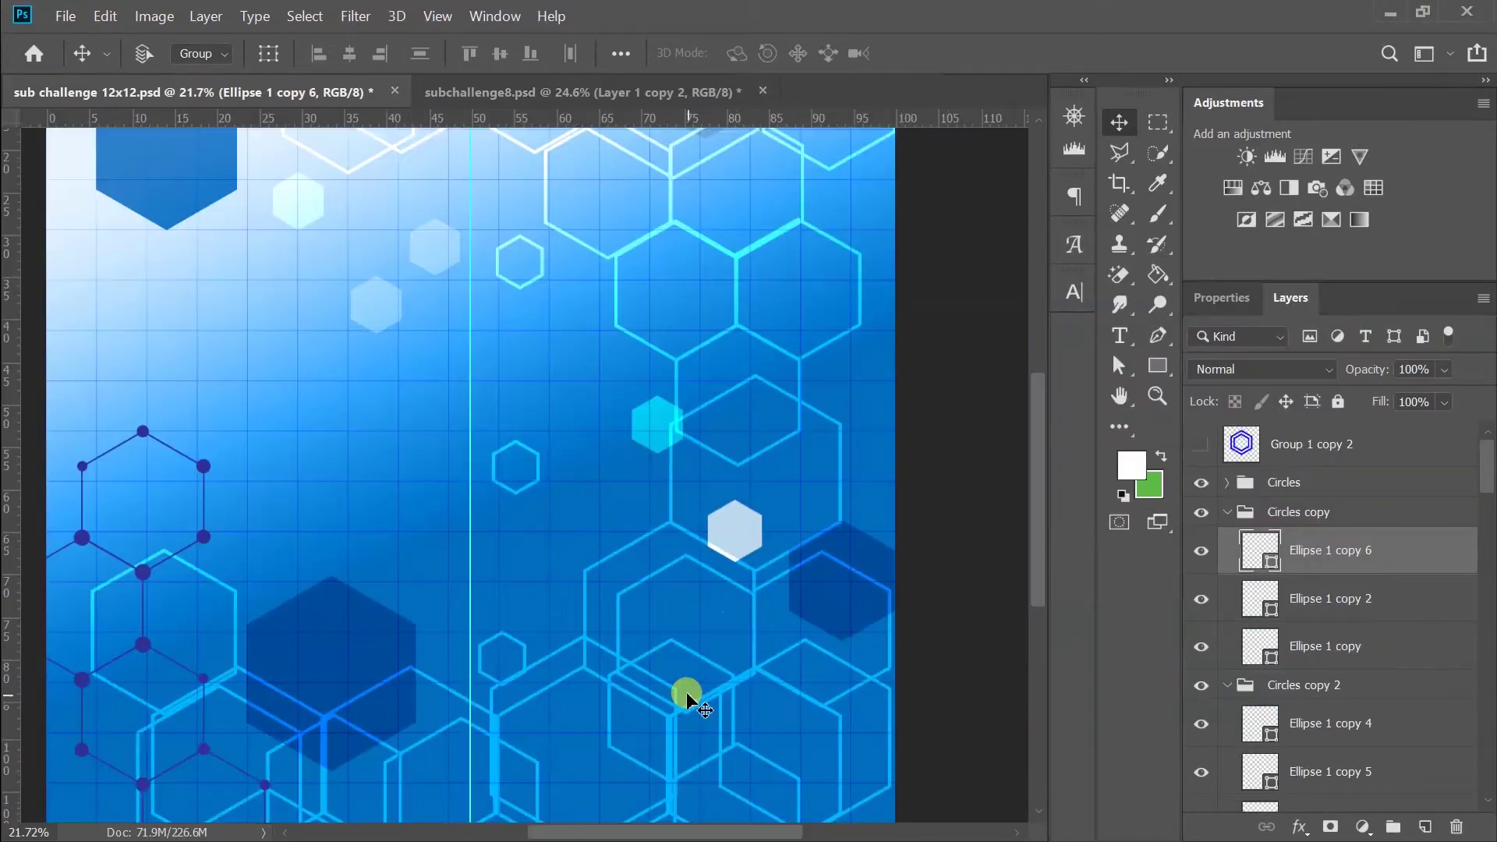
ctrl+click(685, 695)
scroll(685, 695, up, 2)
drag(1245, 747, 1235, 618)
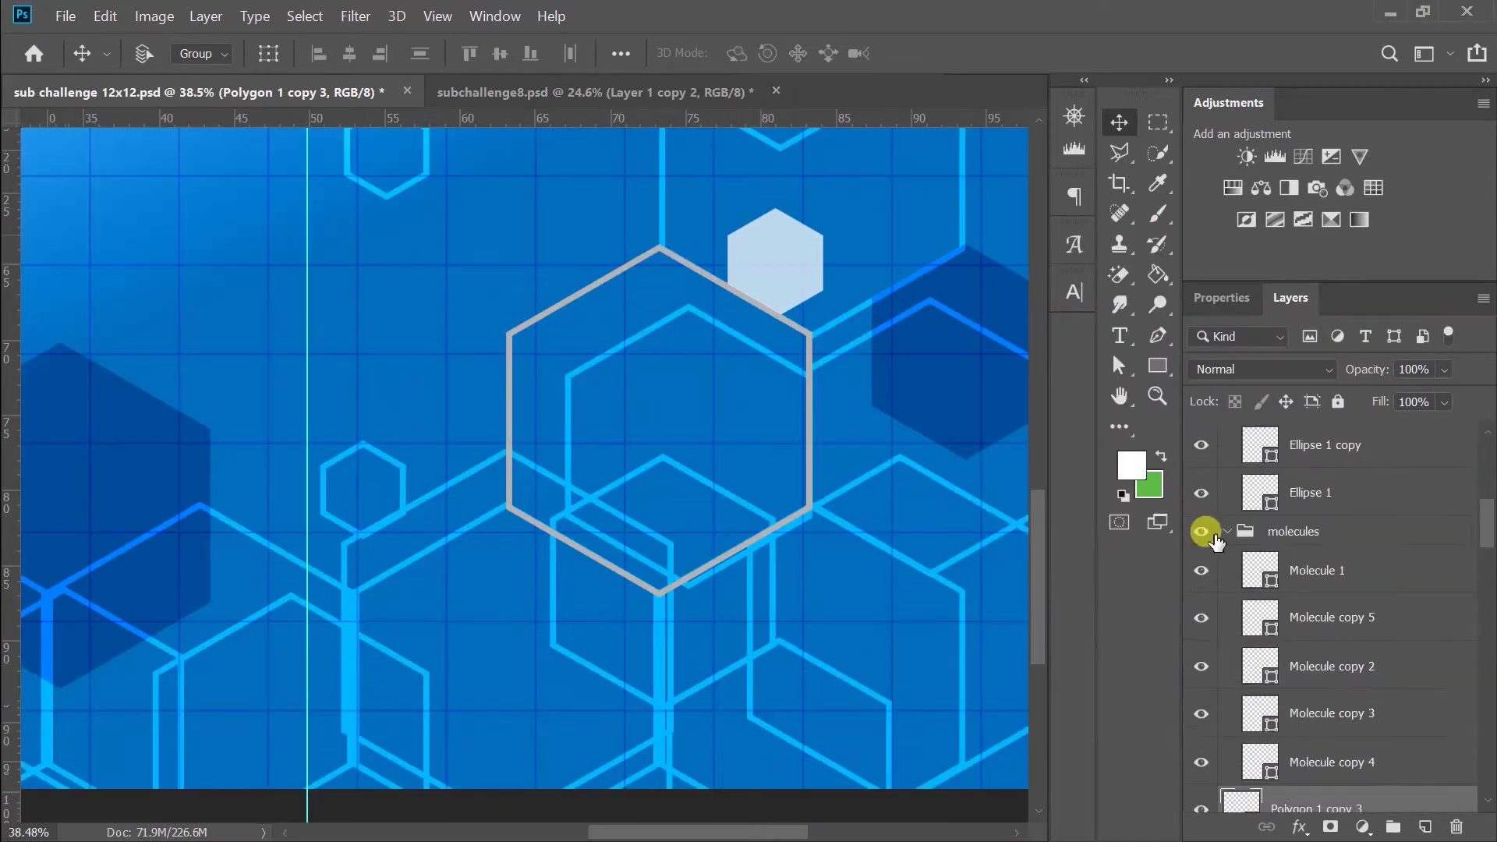
scroll(626, 578, down, 3)
key(ctrl+z)
- Duplicate the Molecule 1 hexagon within the molecules group and move it near the white hexagon on the canvas's right side
click(1226, 570)
click(1210, 531)
click(1226, 531)
drag(1318, 521, 1335, 736)
drag(323, 540, 703, 672)
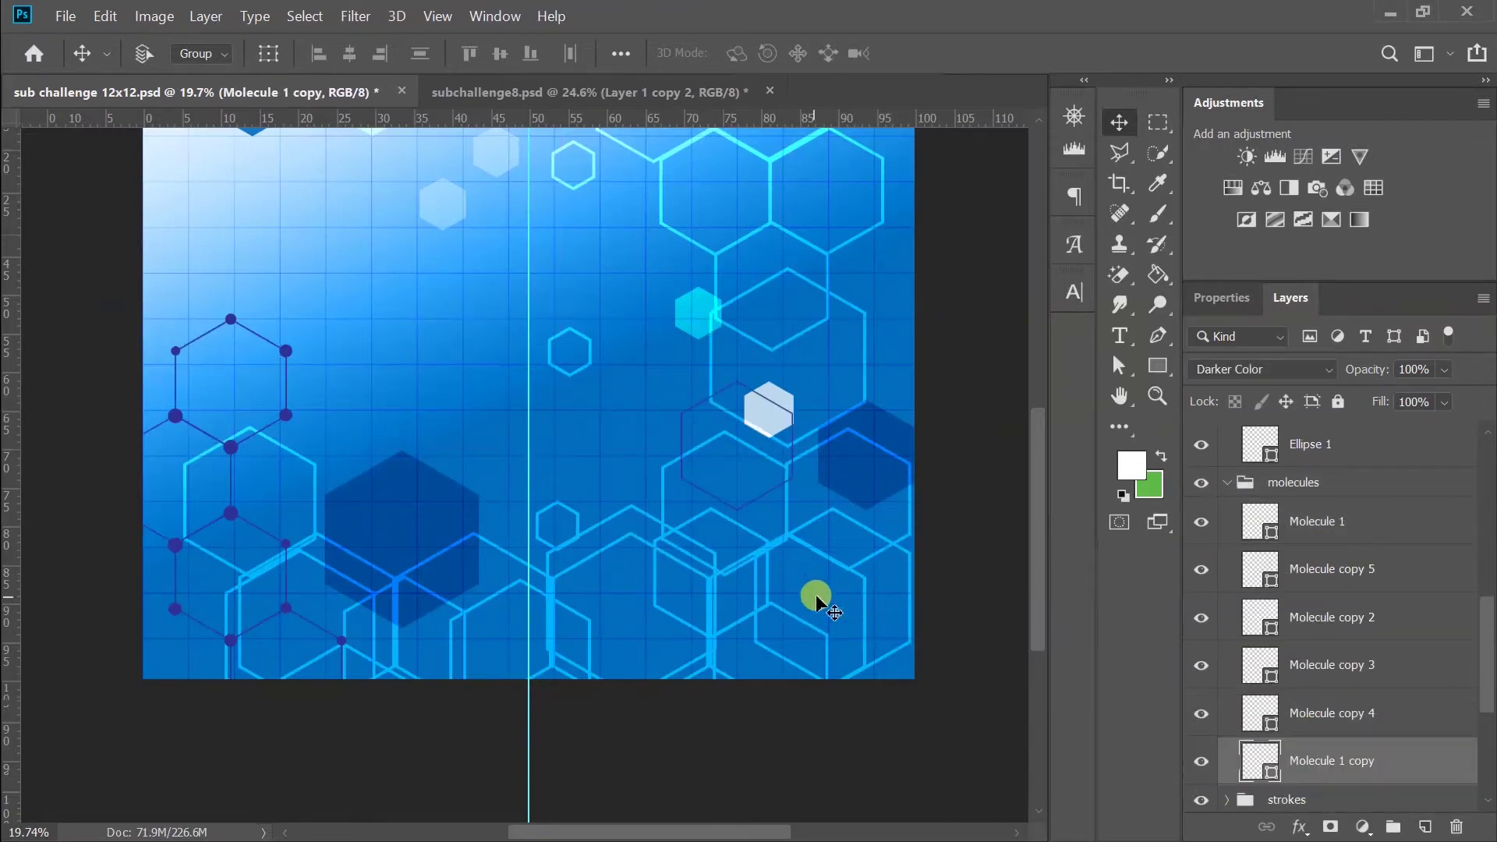
- Duplicate the Circles group as Circles copy 3 and stack it with Molecule 1 above the other circle groups
click(1247, 482)
scroll(1247, 562, up, 3)
click(1270, 461)
scroll(1247, 624, down, 3)
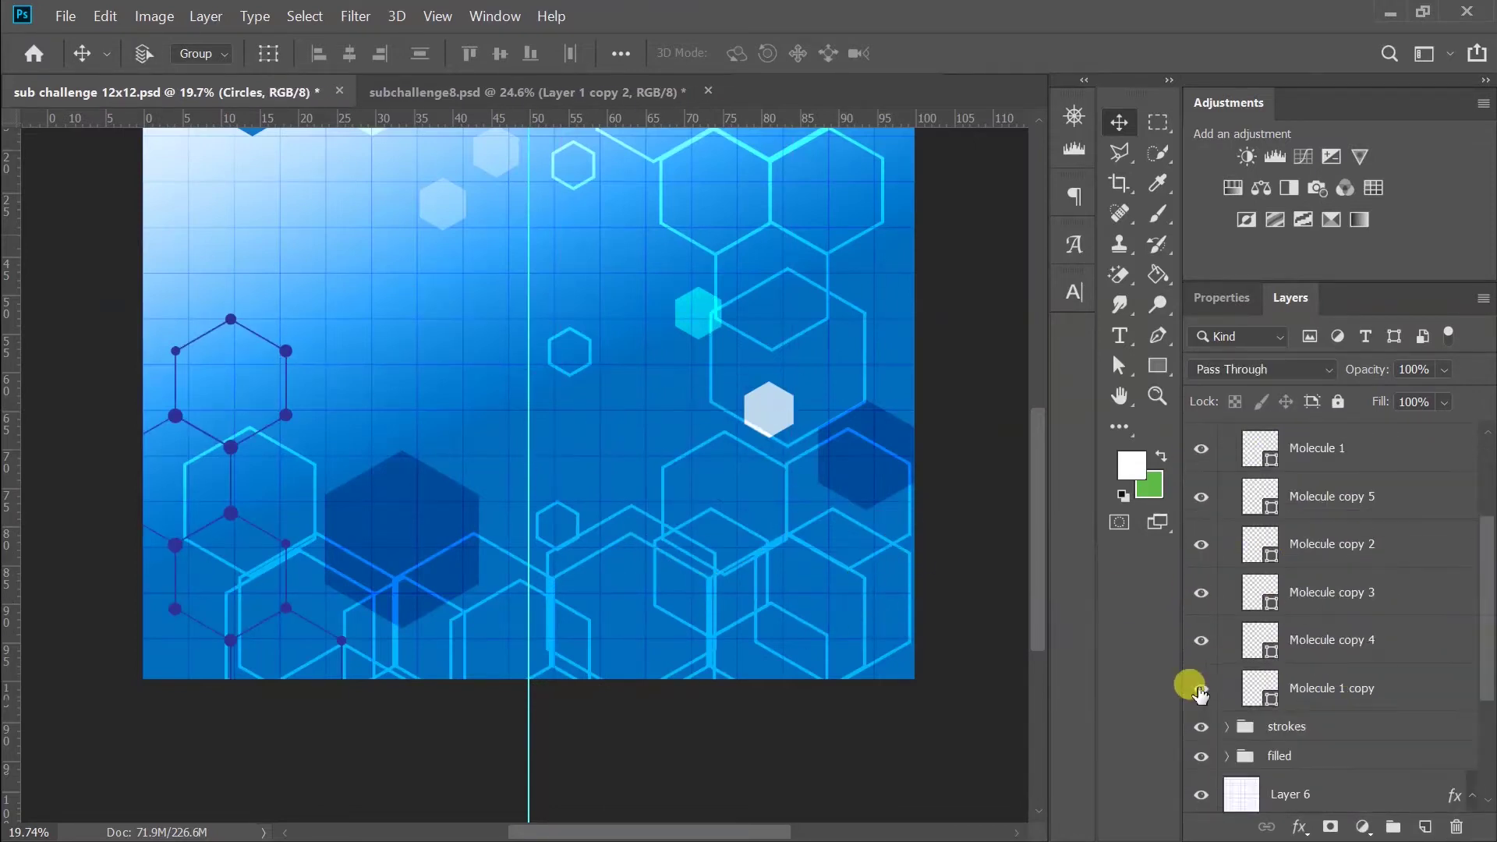
click(204, 337)
drag(1200, 658, 1312, 518)
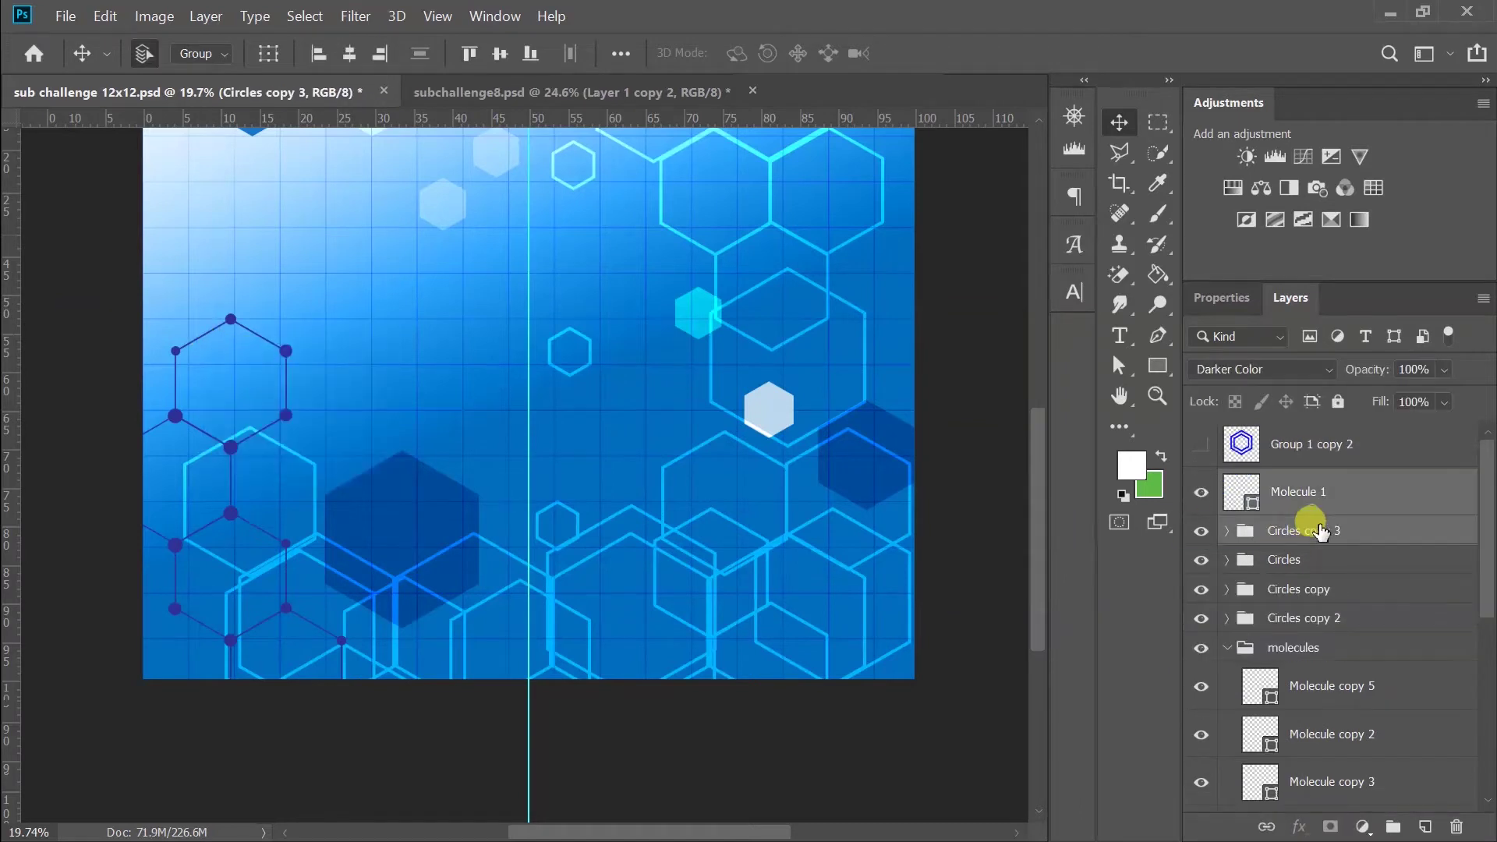
- Move the Molecule 1 hexagon and Circles copy 3 together to the canvas's right side and compare with subchallenge8.psd
drag(810, 450, 792, 439)
key(Return)
click(394, 87)
key(ctrl+Tab)
- Duplicate the molecule hexagon with its circles and link the copies corner to corner in the canvas's lower right area
alt+drag(811, 538, 675, 574)
scroll(842, 568, up, 2)
scroll(701, 633, down, 3)
scroll(675, 575, up, 5)
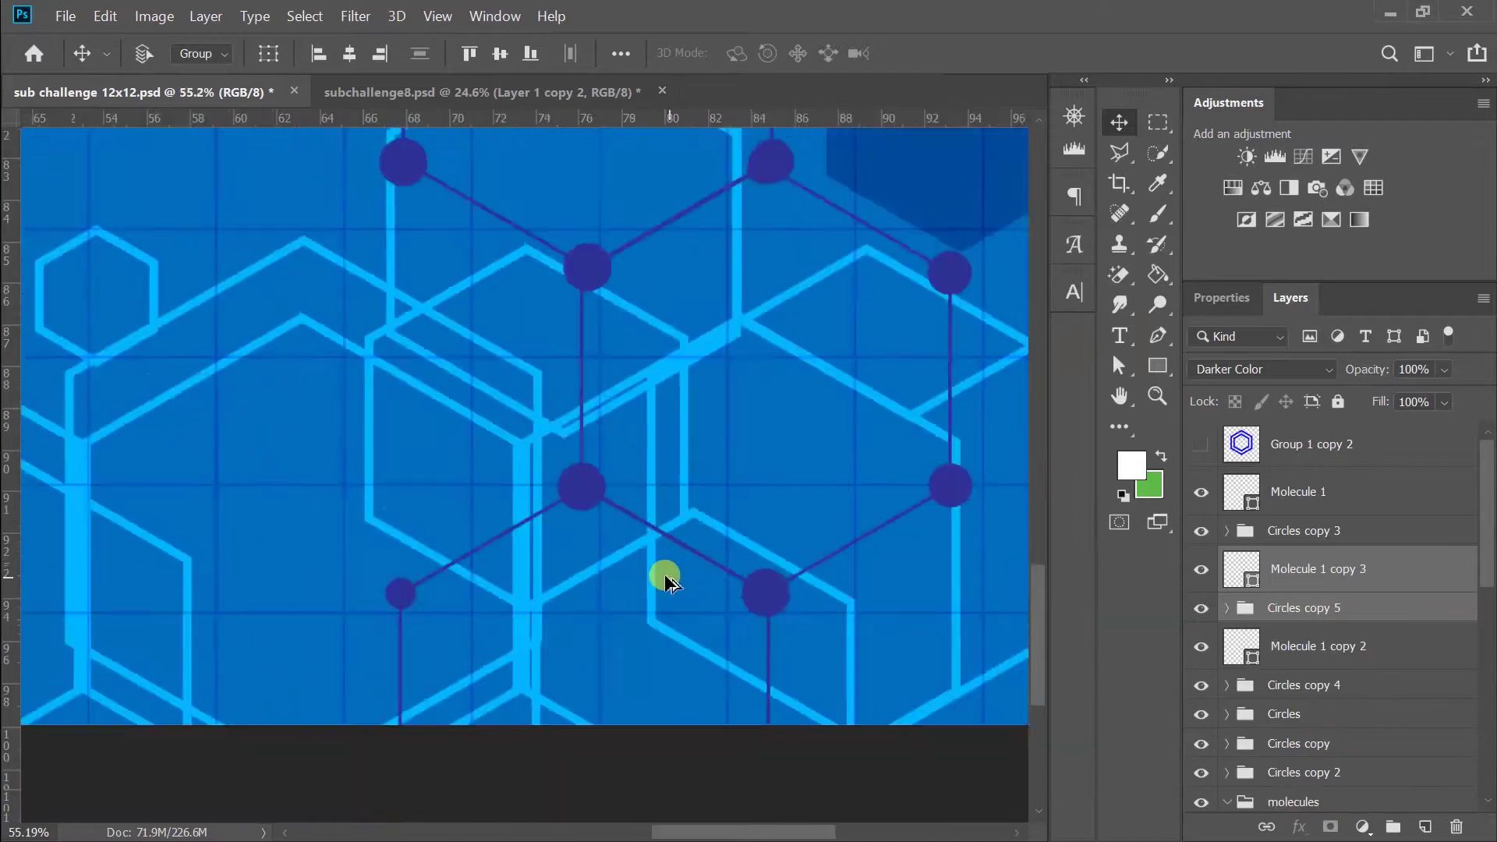
- Add further copies of the molecule hexagon and circles, extending the linked network up the canvas's right side
scroll(647, 378, down, 5)
alt+drag(555, 248, 555, 248)
scroll(555, 248, up, 5)
alt+drag(606, 500, 368, 371)
scroll(368, 372, down, 3)
scroll(611, 364, up, 1)
scroll(725, 277, down, 3)
- Duplicate the molecule hexagon with its circles into the canvas's upper right area and join it to the network
alt+drag(611, 365, 718, 241)
scroll(718, 384, up, 2)
alt+drag(718, 384, 748, 476)
scroll(669, 421, down, 3)
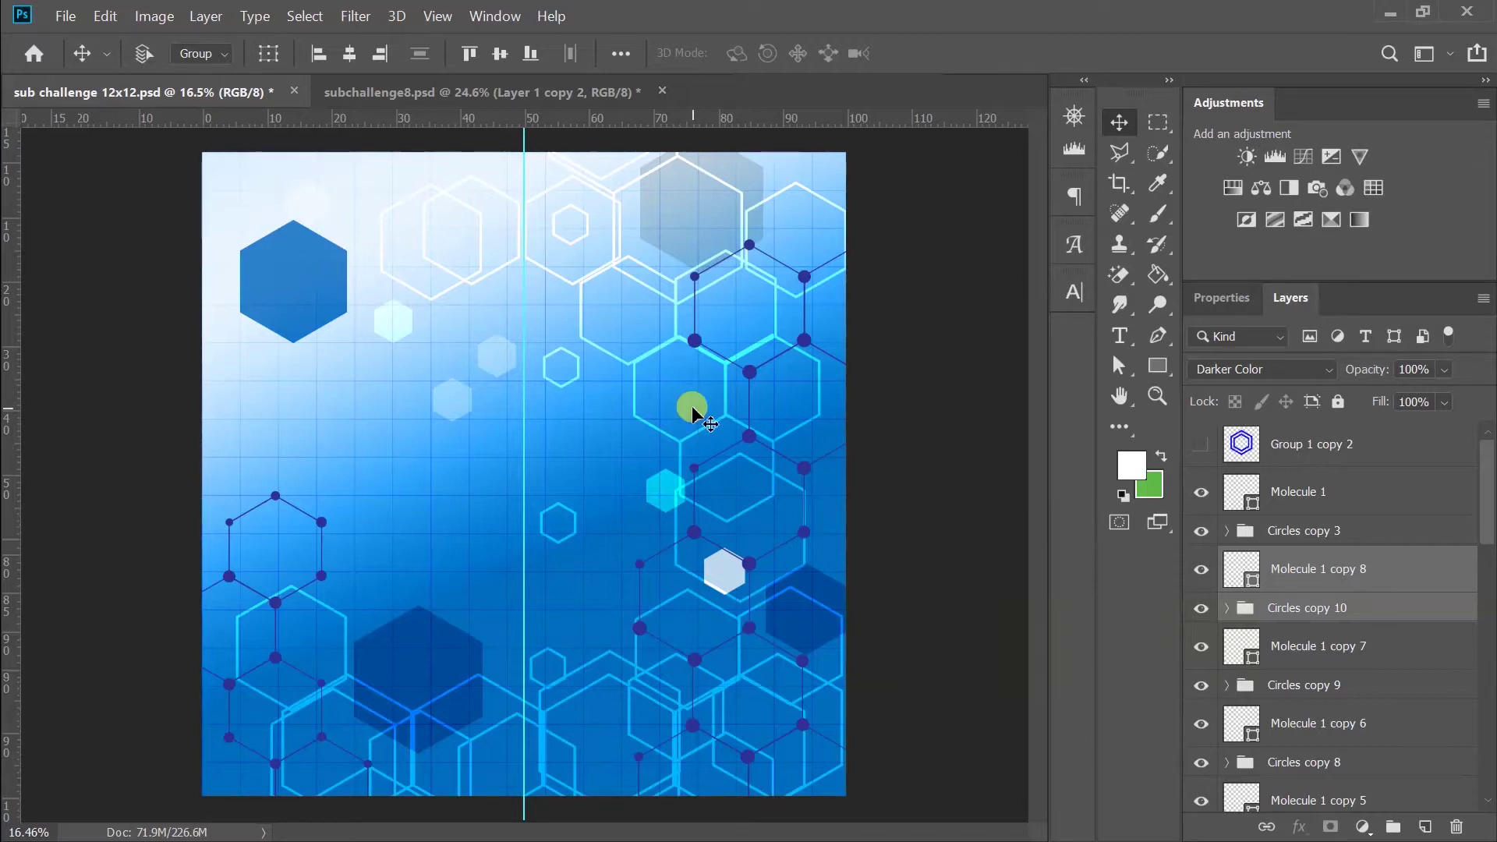
- Inspect the sub challenge logo layer in subchallenge8.psd, then return to sub challenge 12x12.psd and check the Circles copy 9 group
key(alt+Tab)
click(506, 92)
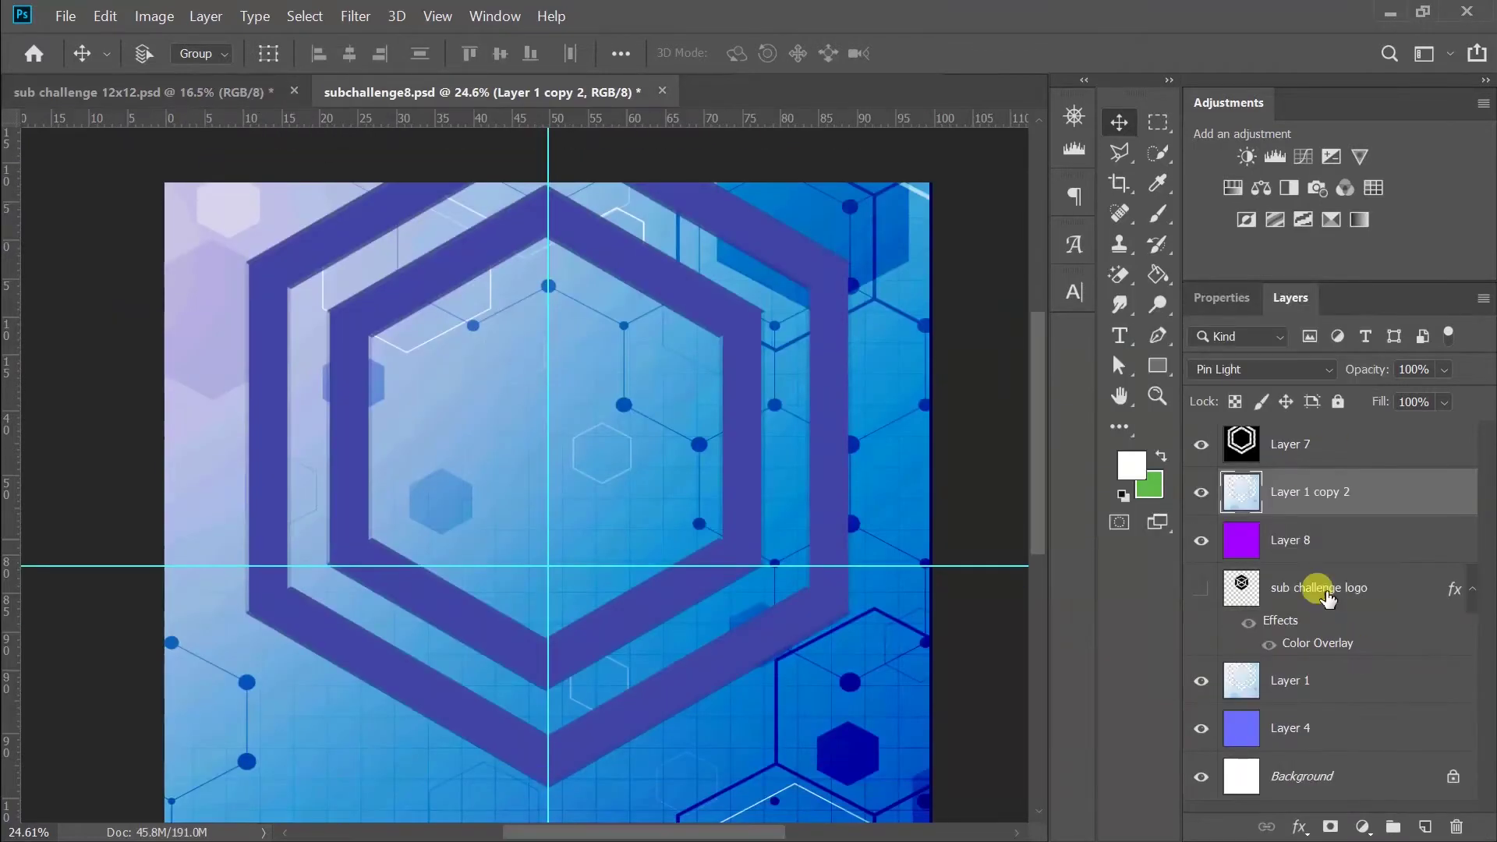
click(251, 92)
click(1200, 569)
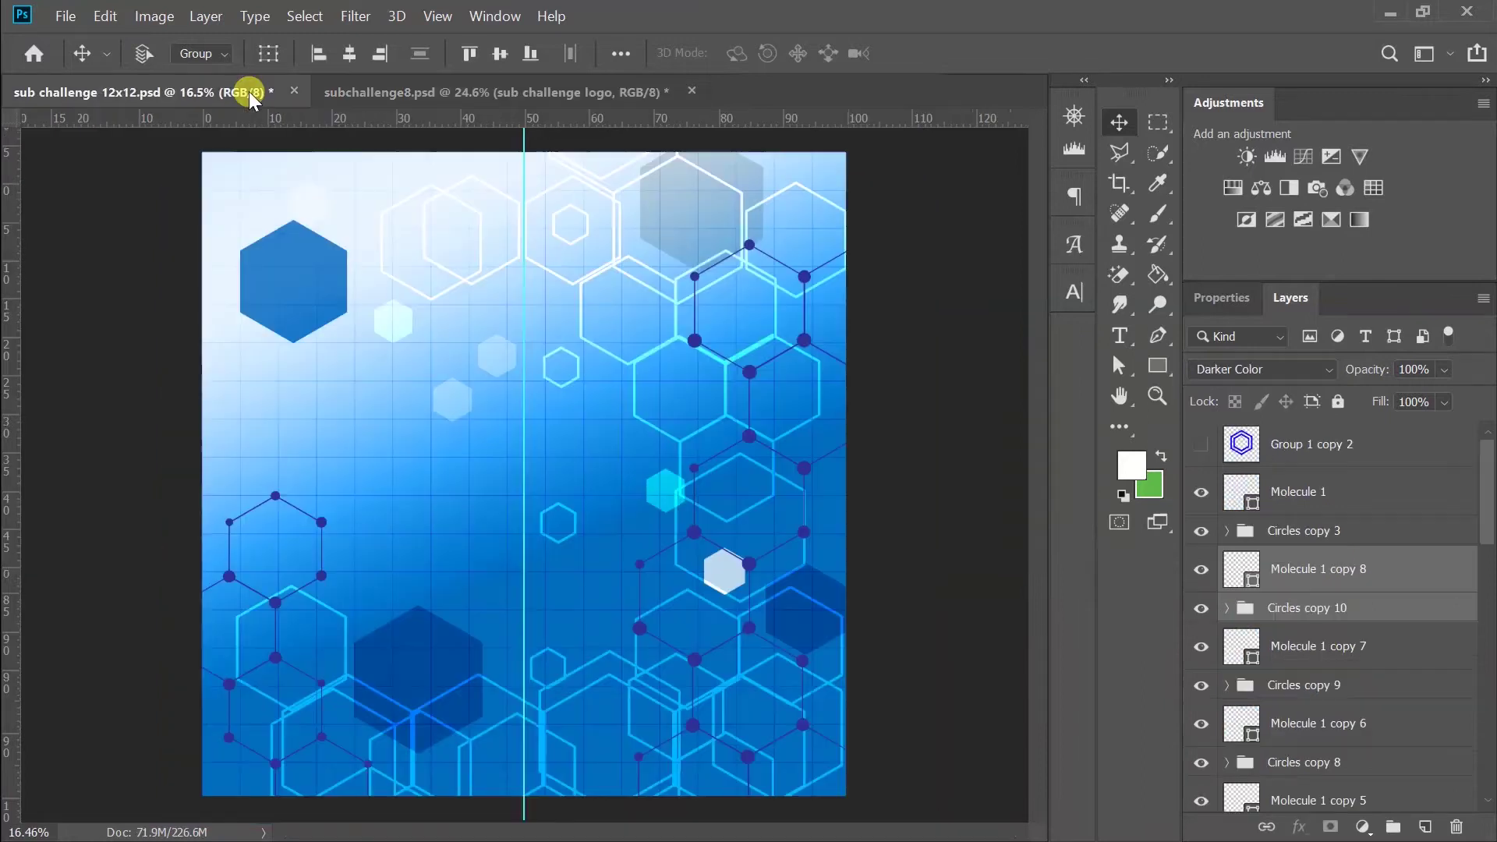
click(1198, 686)
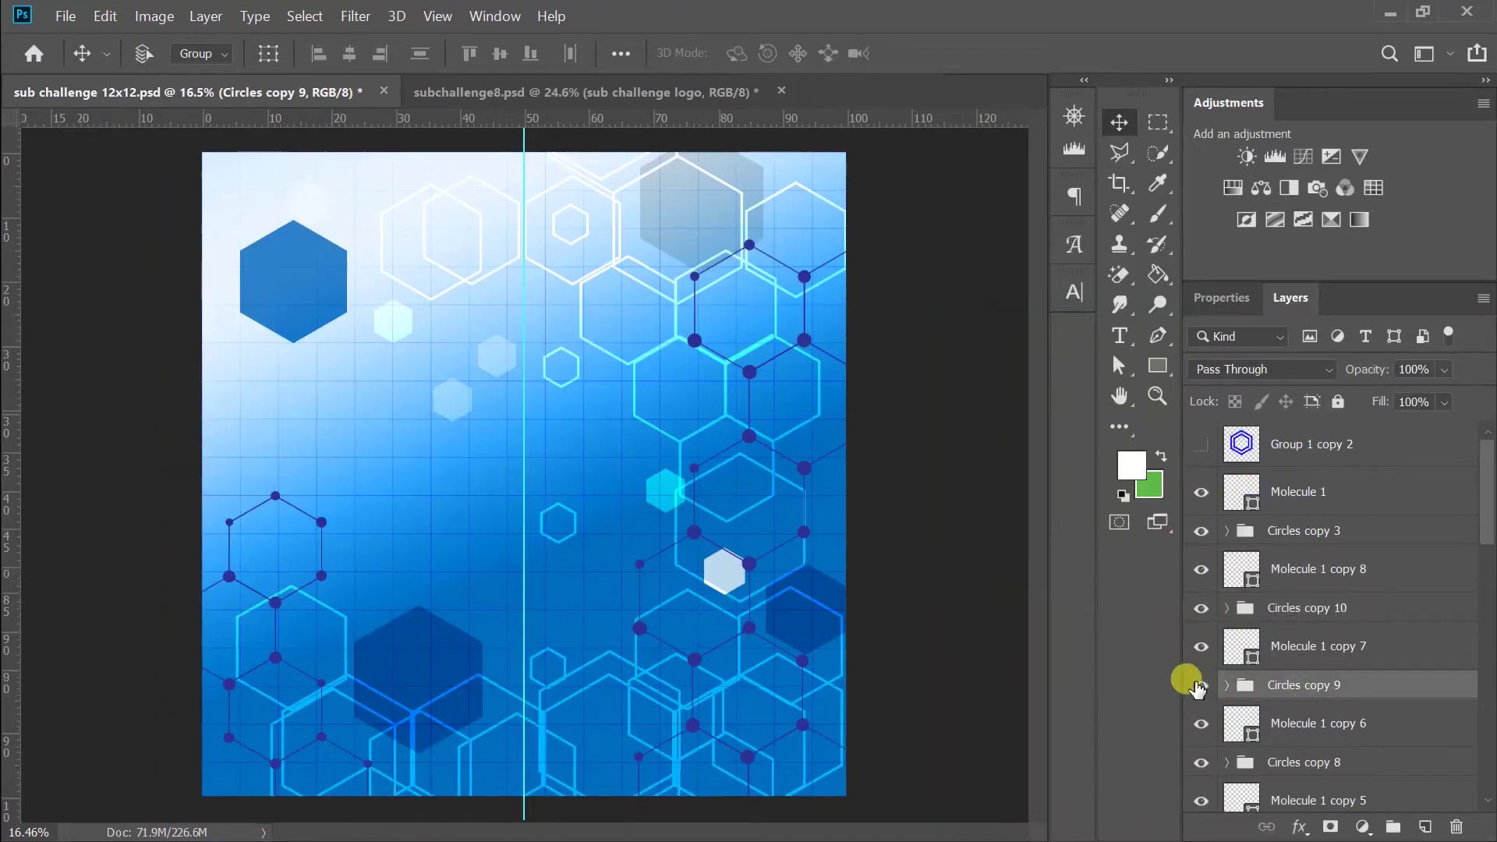
- Duplicate molecule hexagons with circles leftward to the vertical center guide and add one hexagon copy without circles beyond it
scroll(538, 488, up, 3)
drag(605, 496, 440, 386)
scroll(536, 488, down, 2)
scroll(440, 386, up, 3)
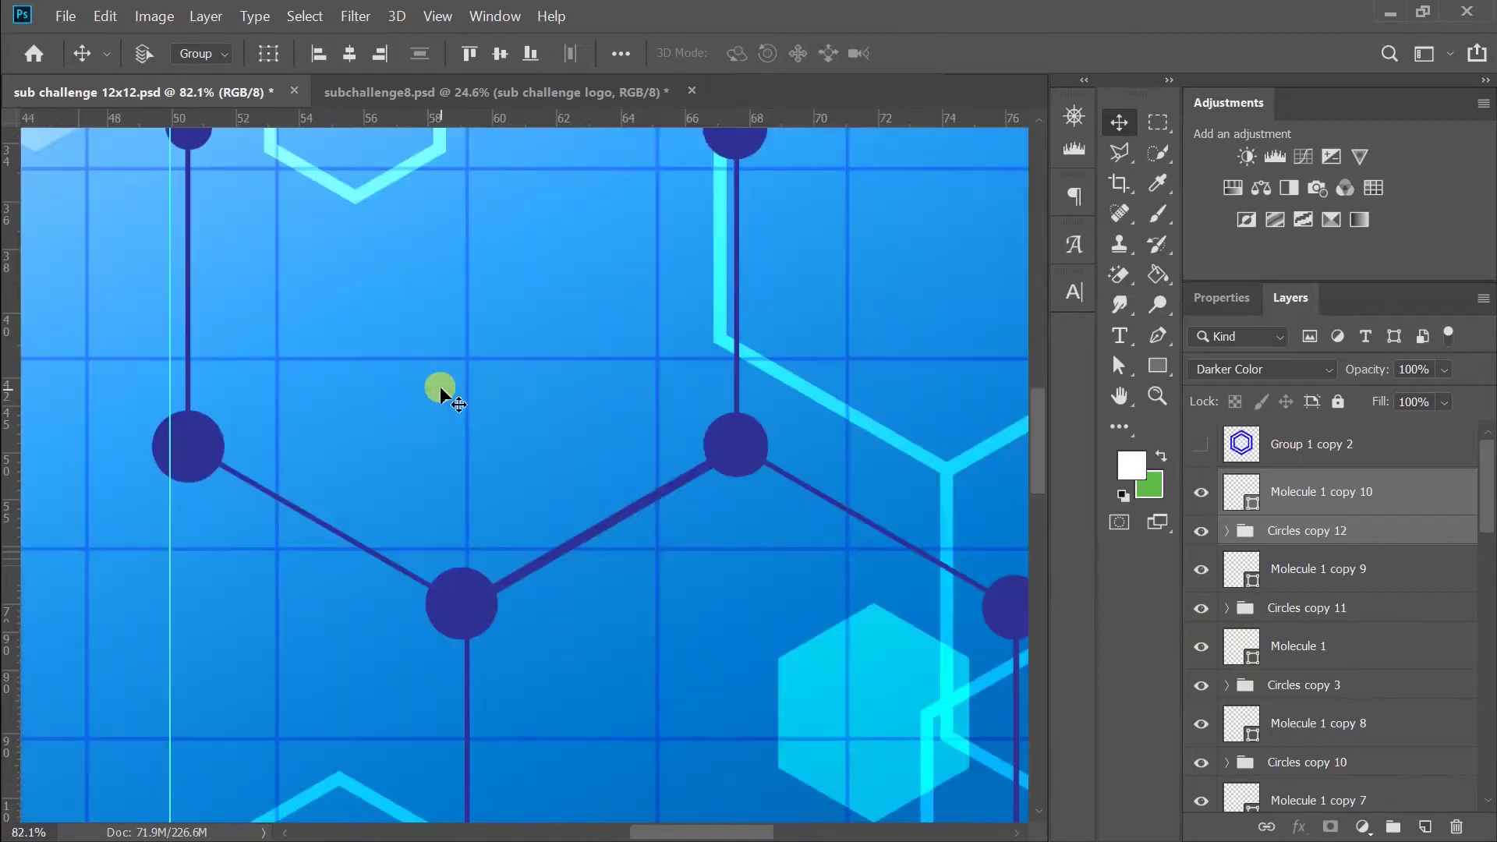
scroll(440, 386, down, 5)
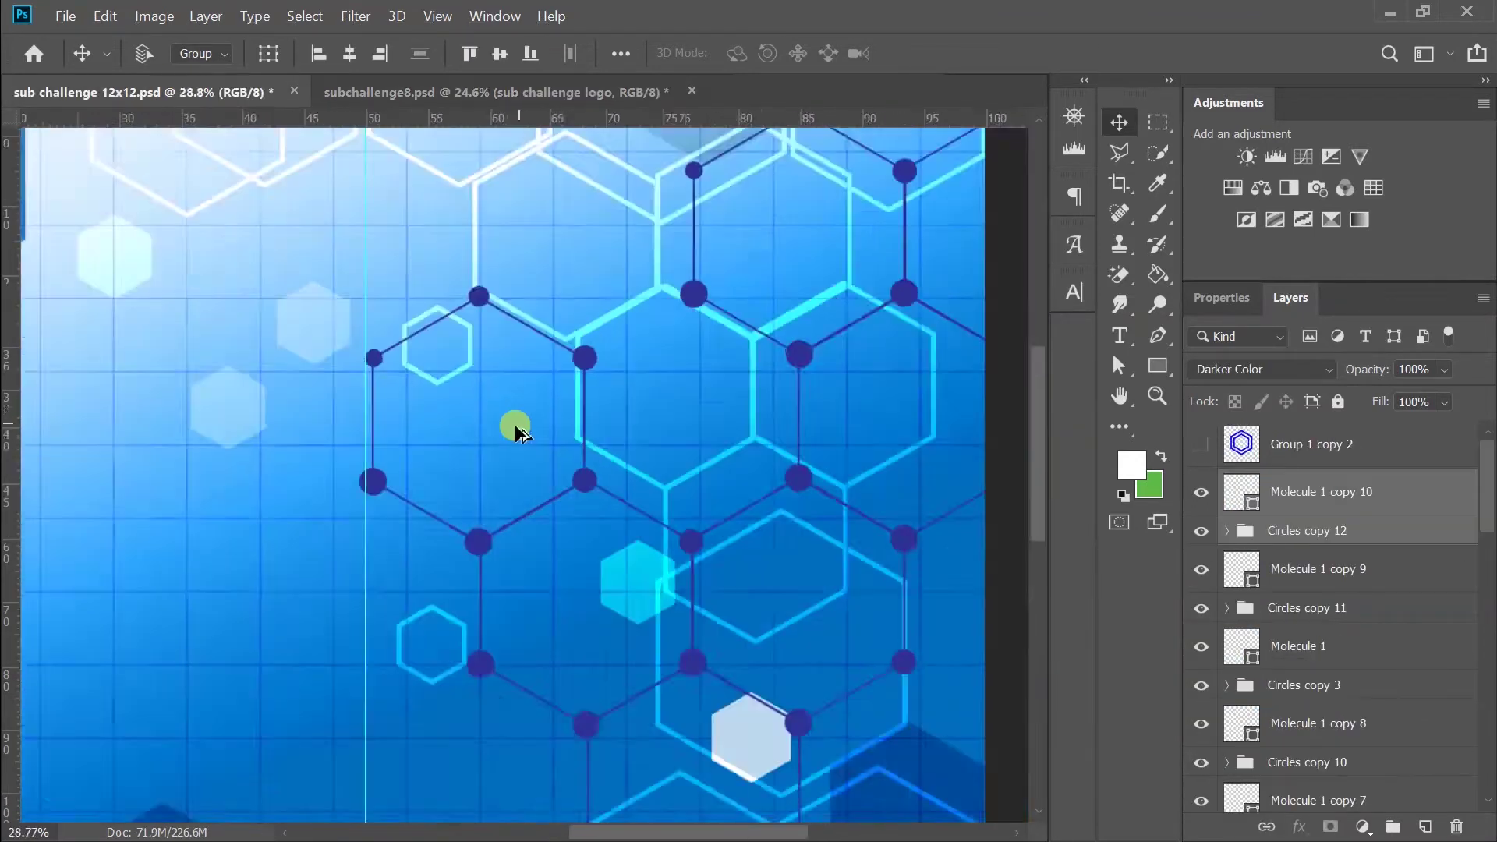
scroll(514, 424, up, 5)
scroll(869, 481, down, 8)
scroll(267, 434, up, 3)
scroll(768, 473, down, 3)
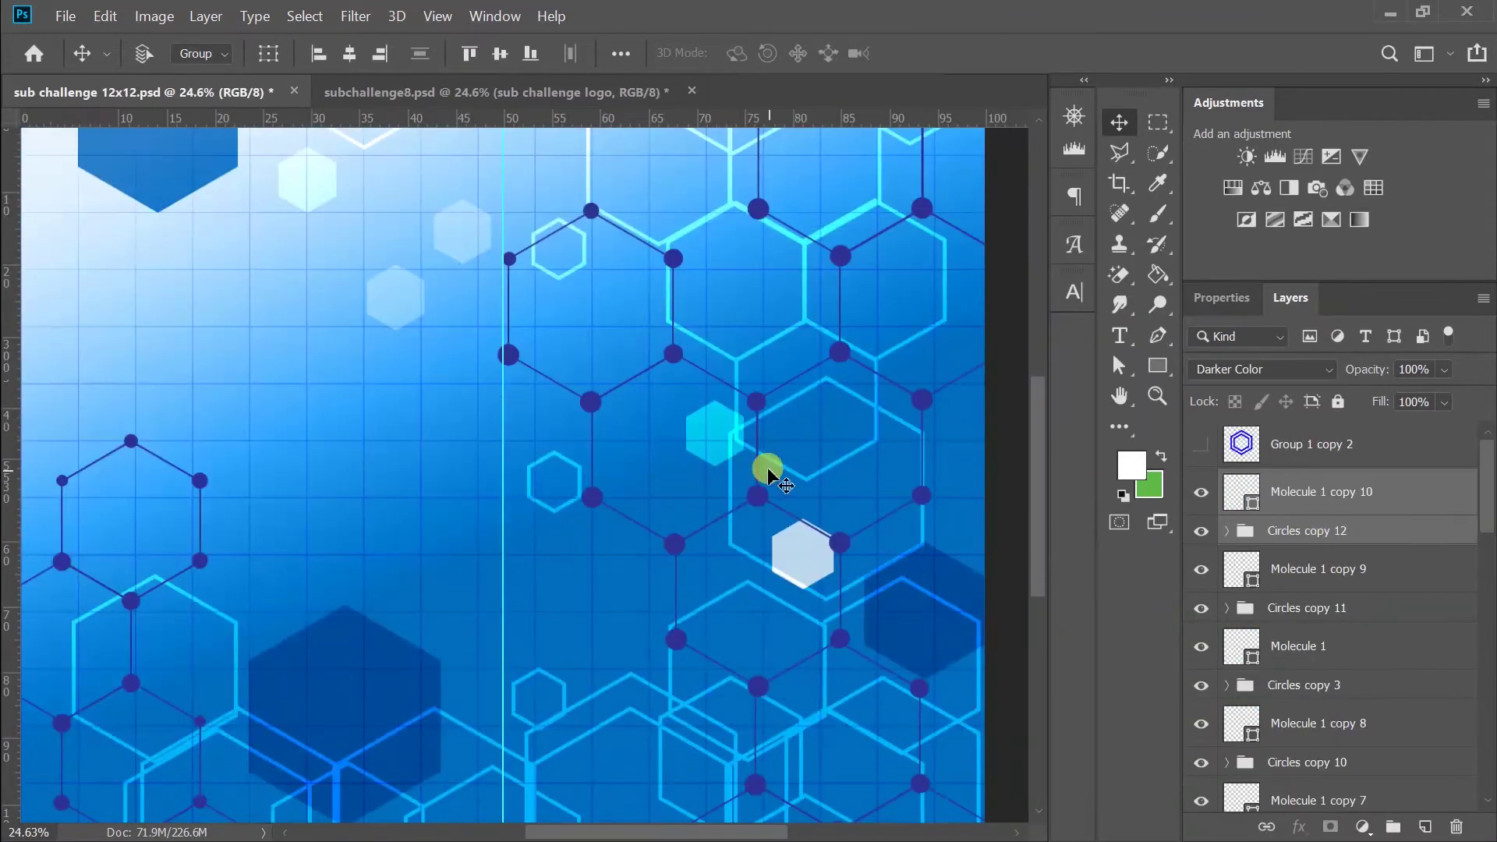
scroll(768, 474, down, 3)
click(552, 599)
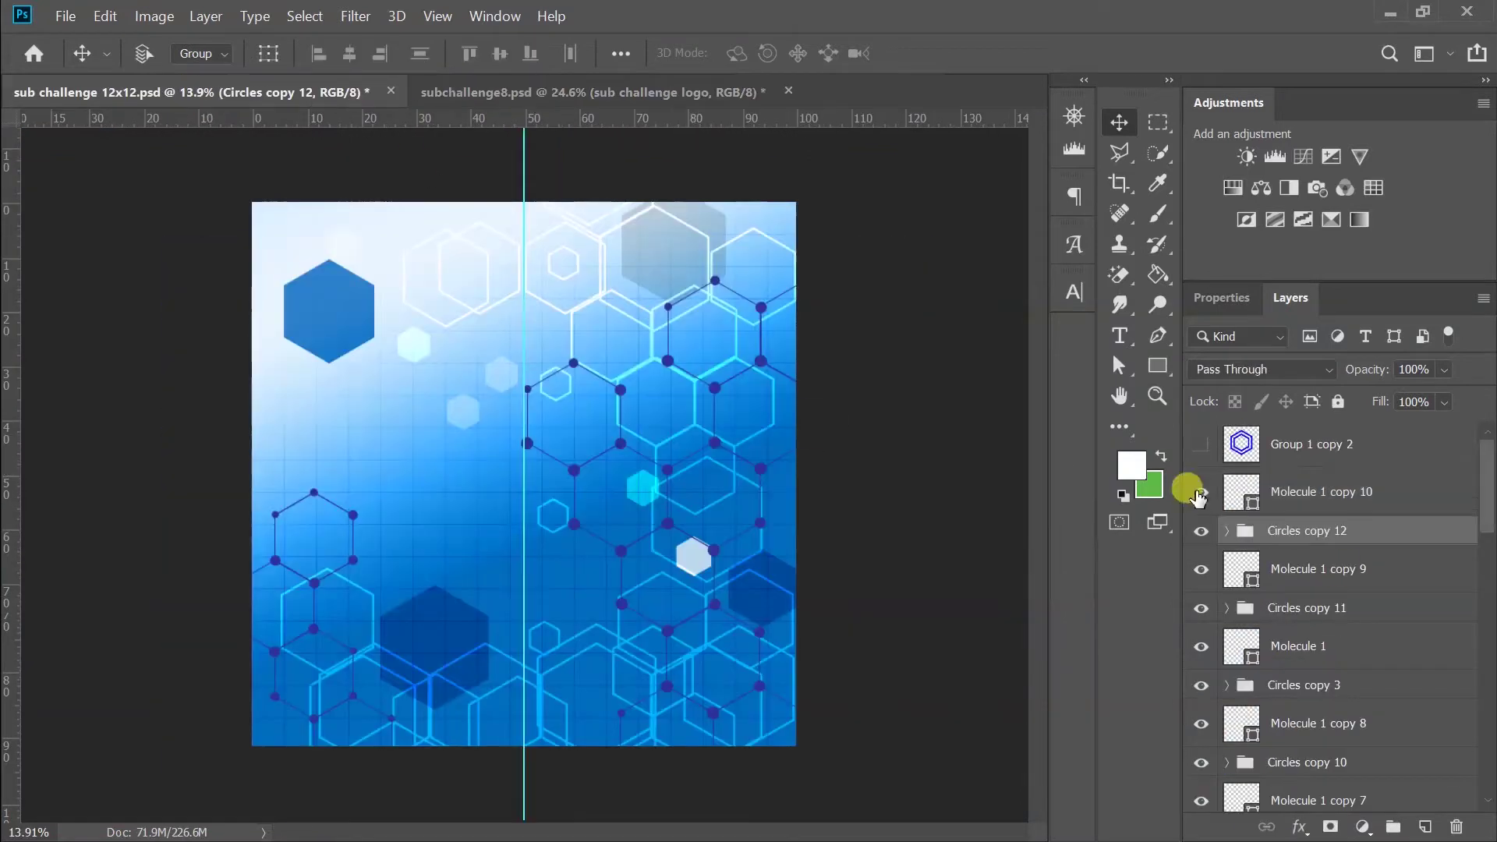
- Switch to File Explorer, open sub challenge.ai and sub challenge logo.ai in Illustrator to compare the logos, and close sub challenge logo.ai
key(alt+Tab)
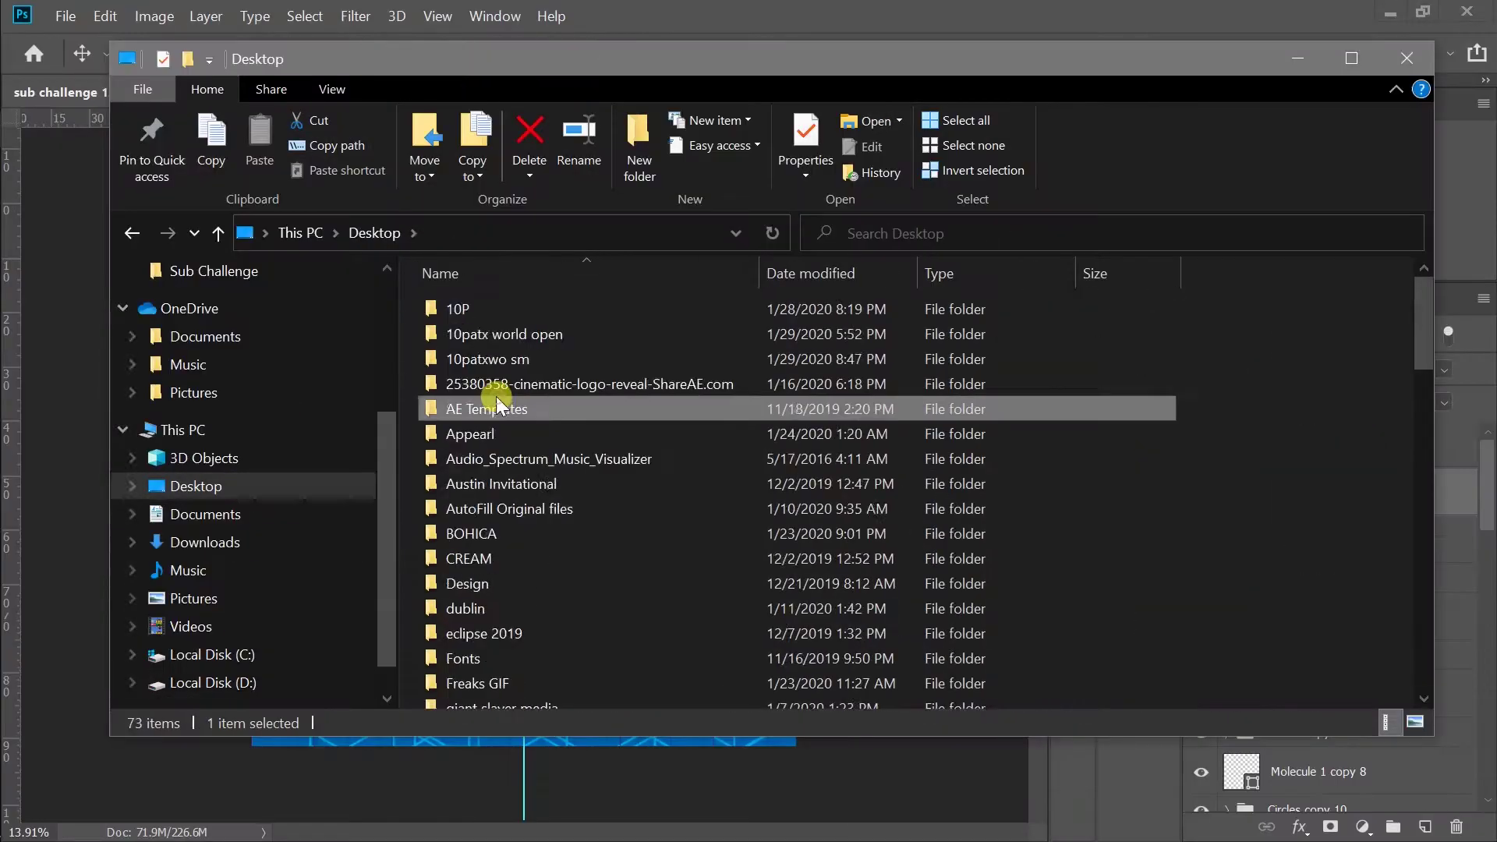
click(953, 274)
double_click(572, 406)
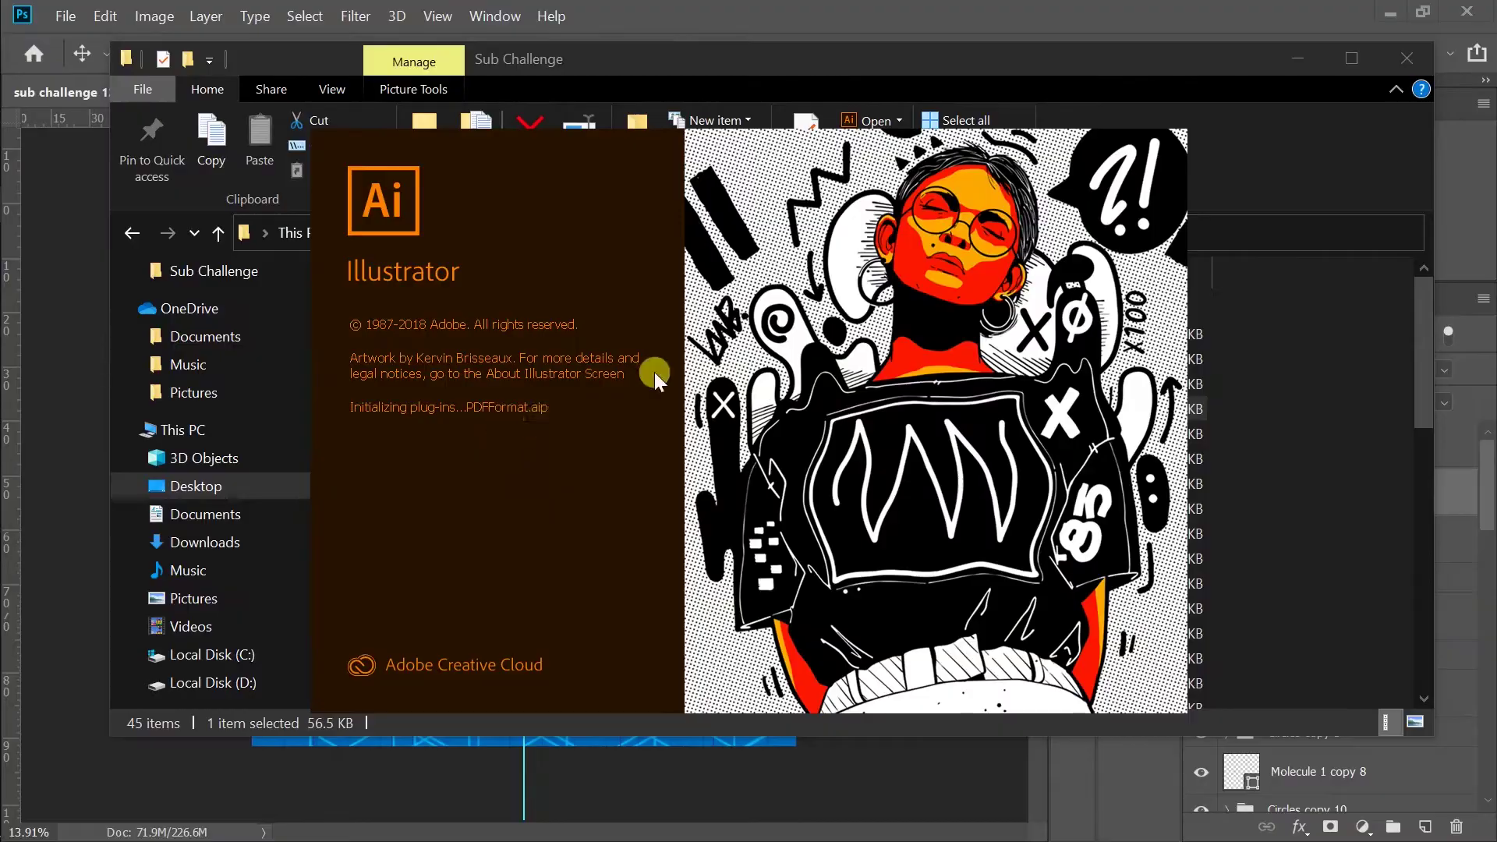
drag(1224, 337, 1224, 215)
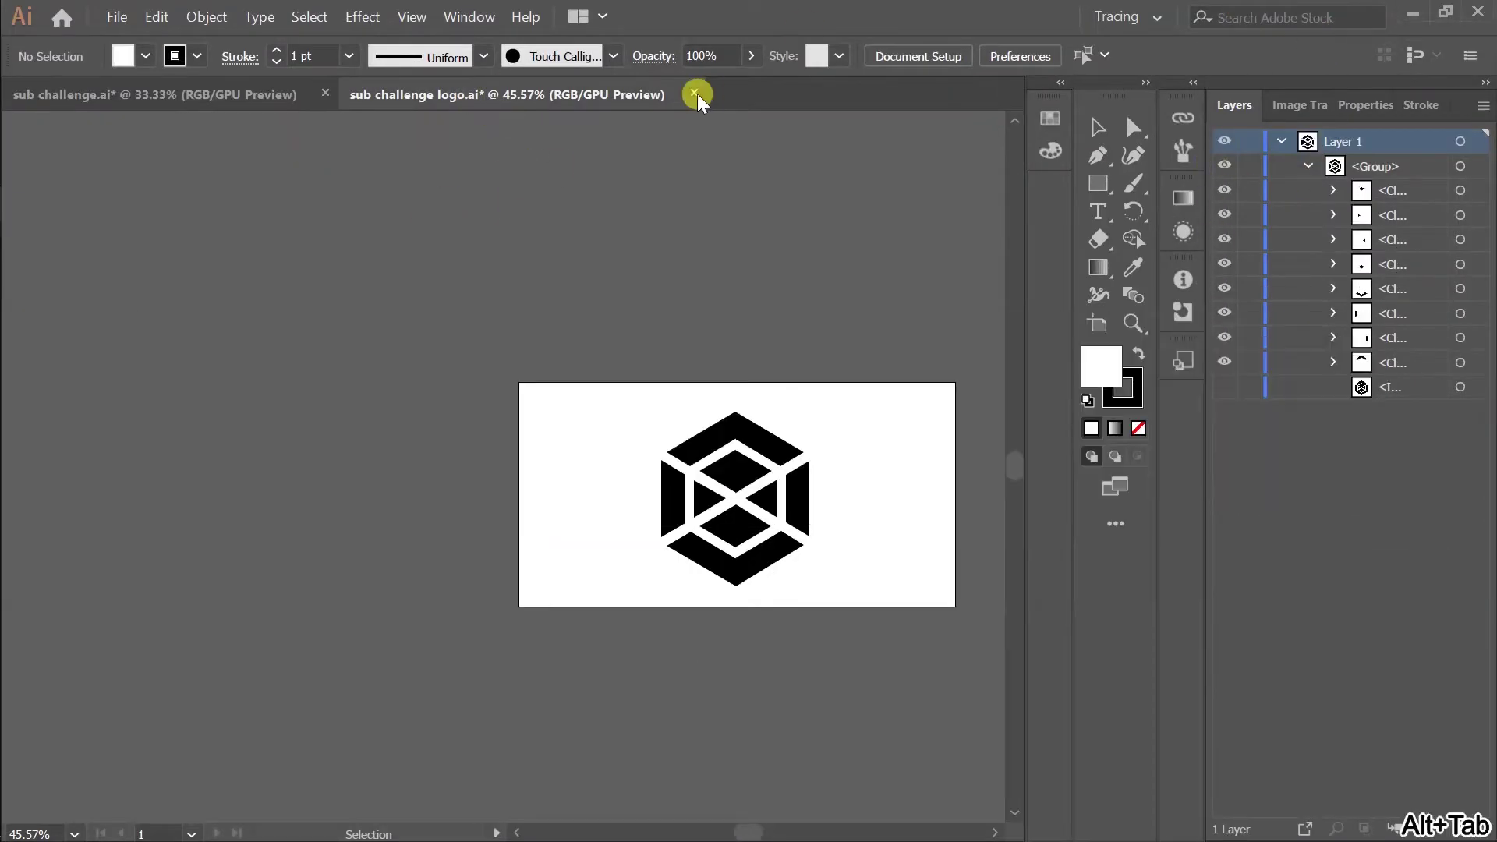
click(694, 93)
key(alt+Tab)
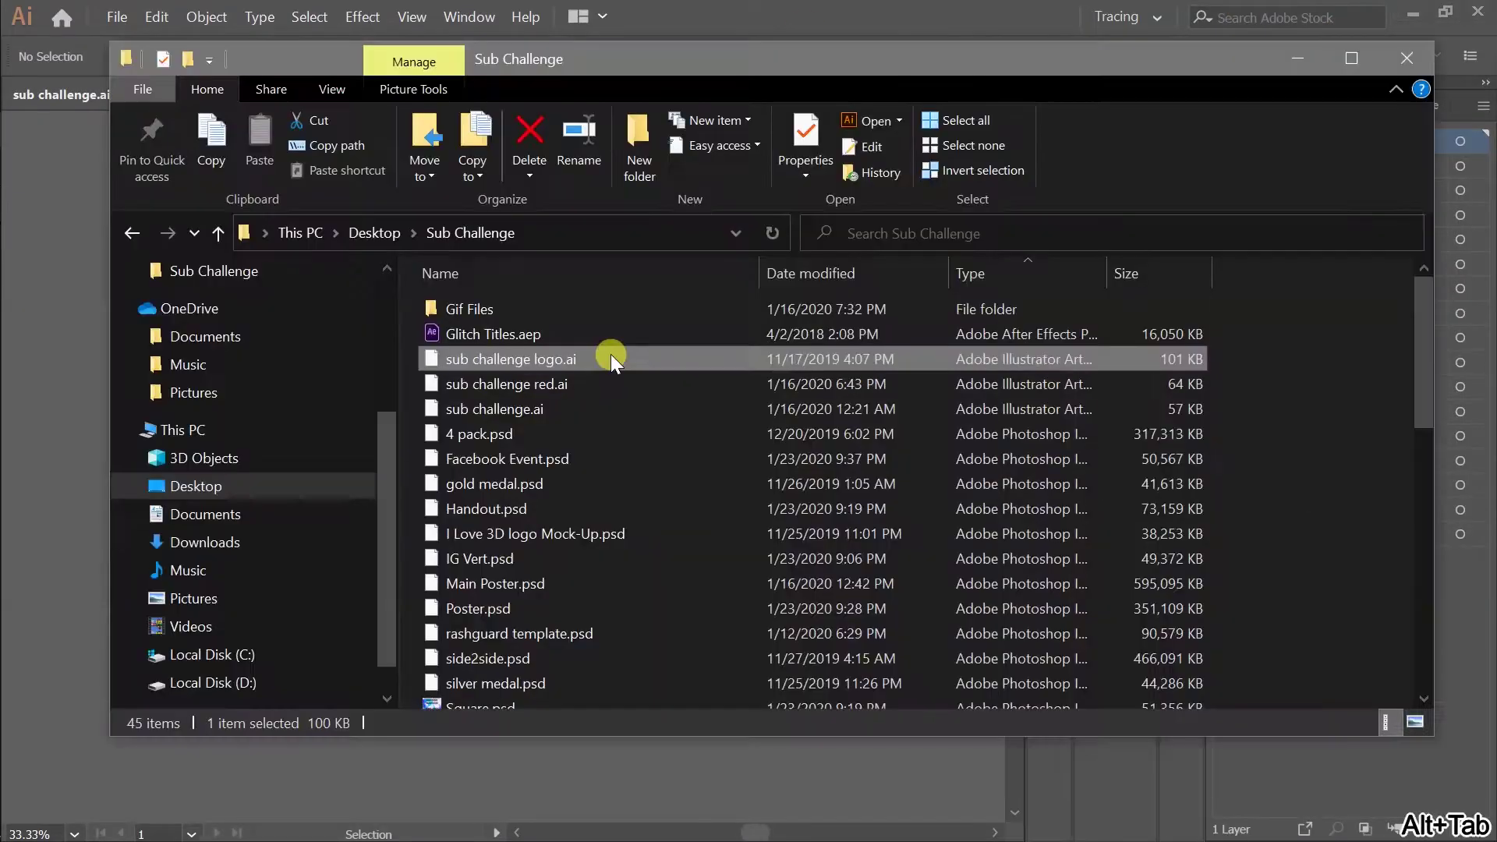
- Place sub challenge.ai in sub challenge 12x12.psd as a smart object and center the logo on the vertical guide
double_click(610, 404)
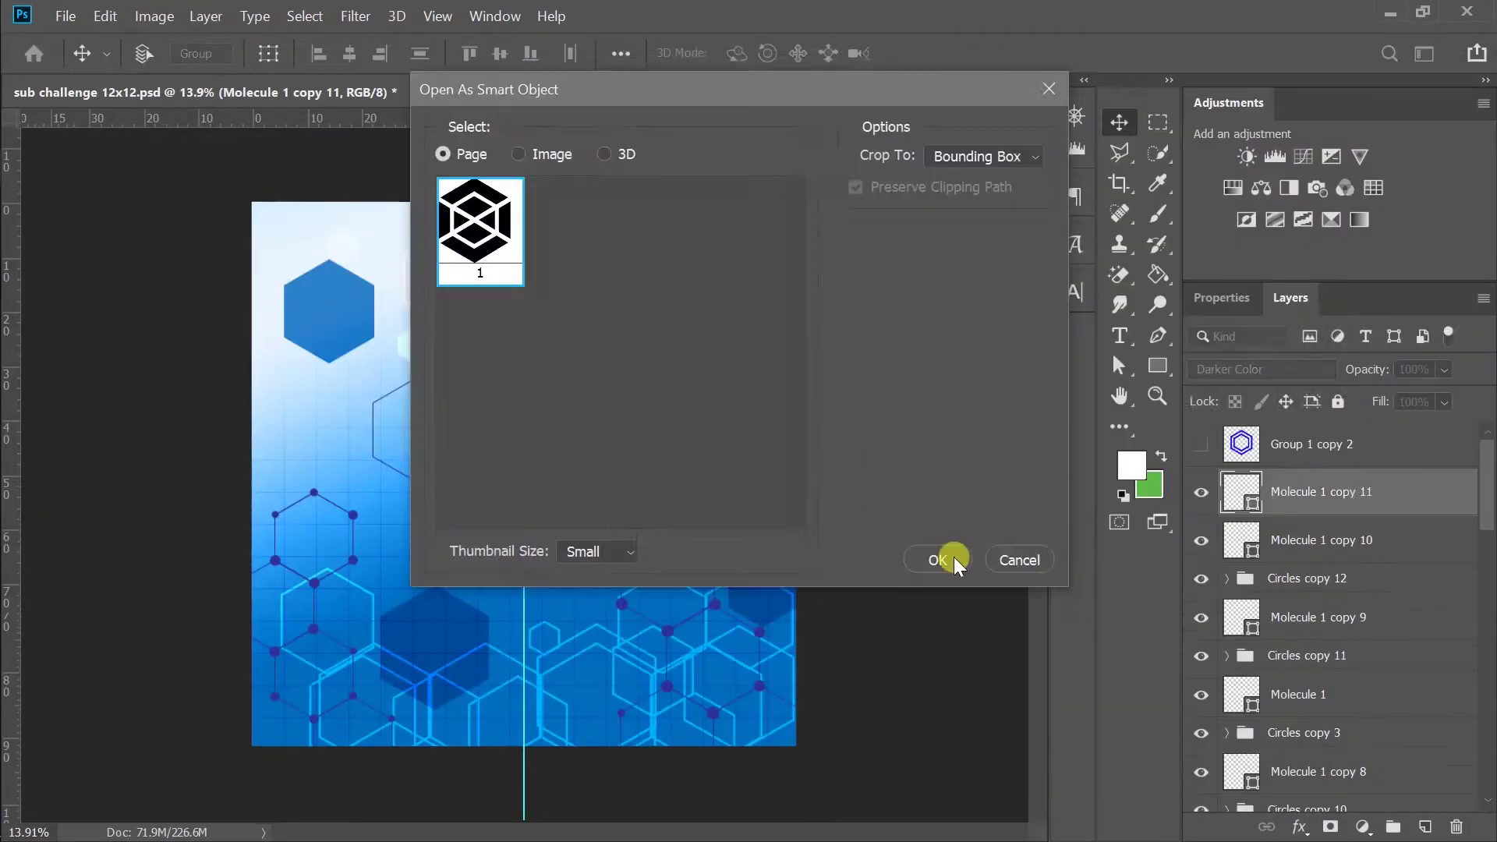
click(951, 559)
scroll(140, 644, up, 10)
key(ctrl+0)
key(ctrl+t)
drag(650, 226, 616, 336)
key(Return)
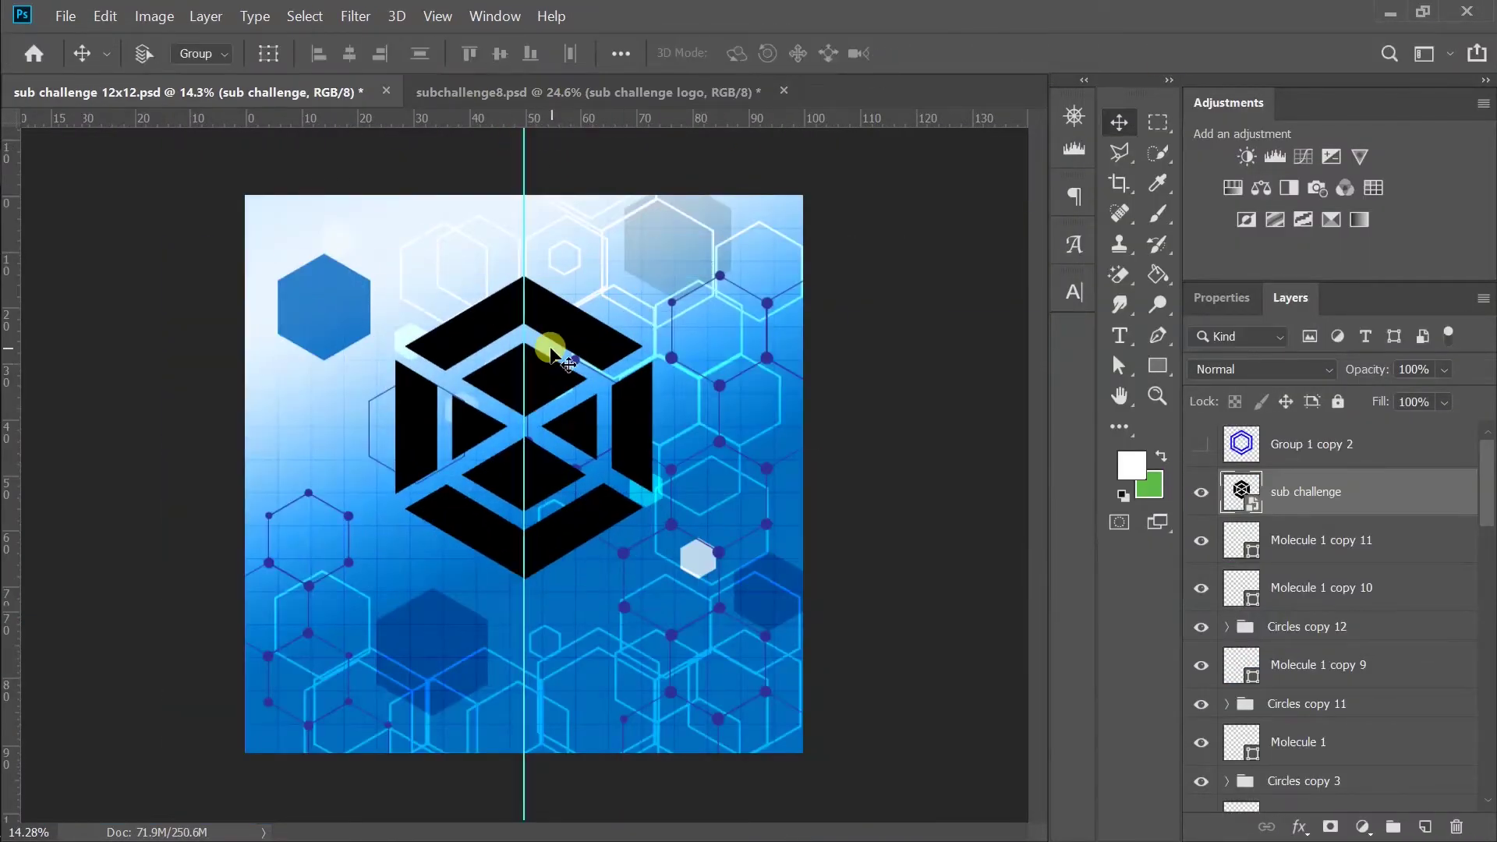
- Enlarge the Molecule 1 copy 11 hexagon so it surrounds the sub challenge logo and thicken its stroke
click(1200, 538)
key(u)
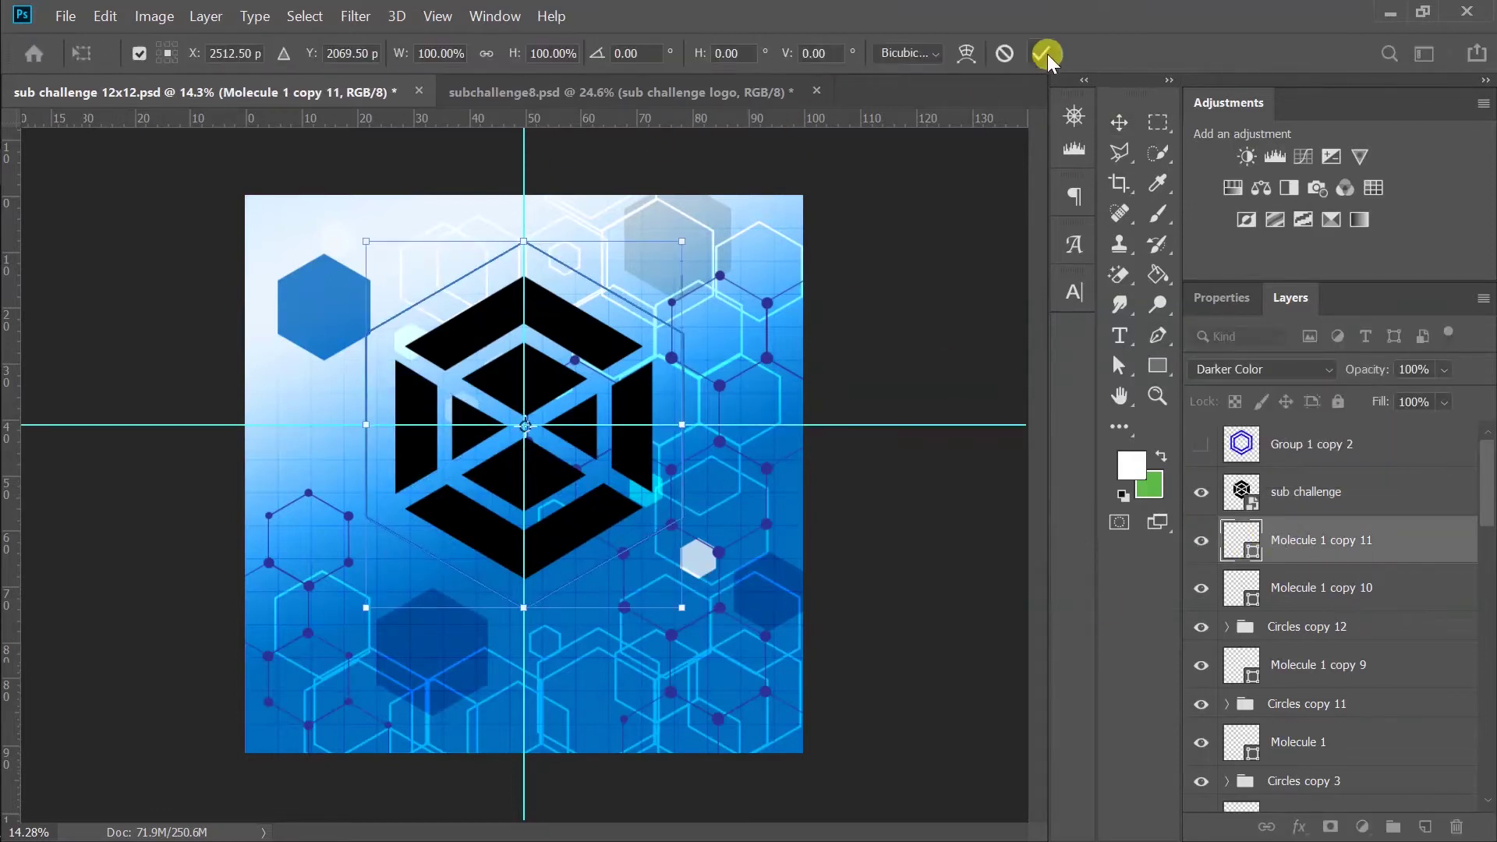
key(Return)
click(346, 53)
click(389, 53)
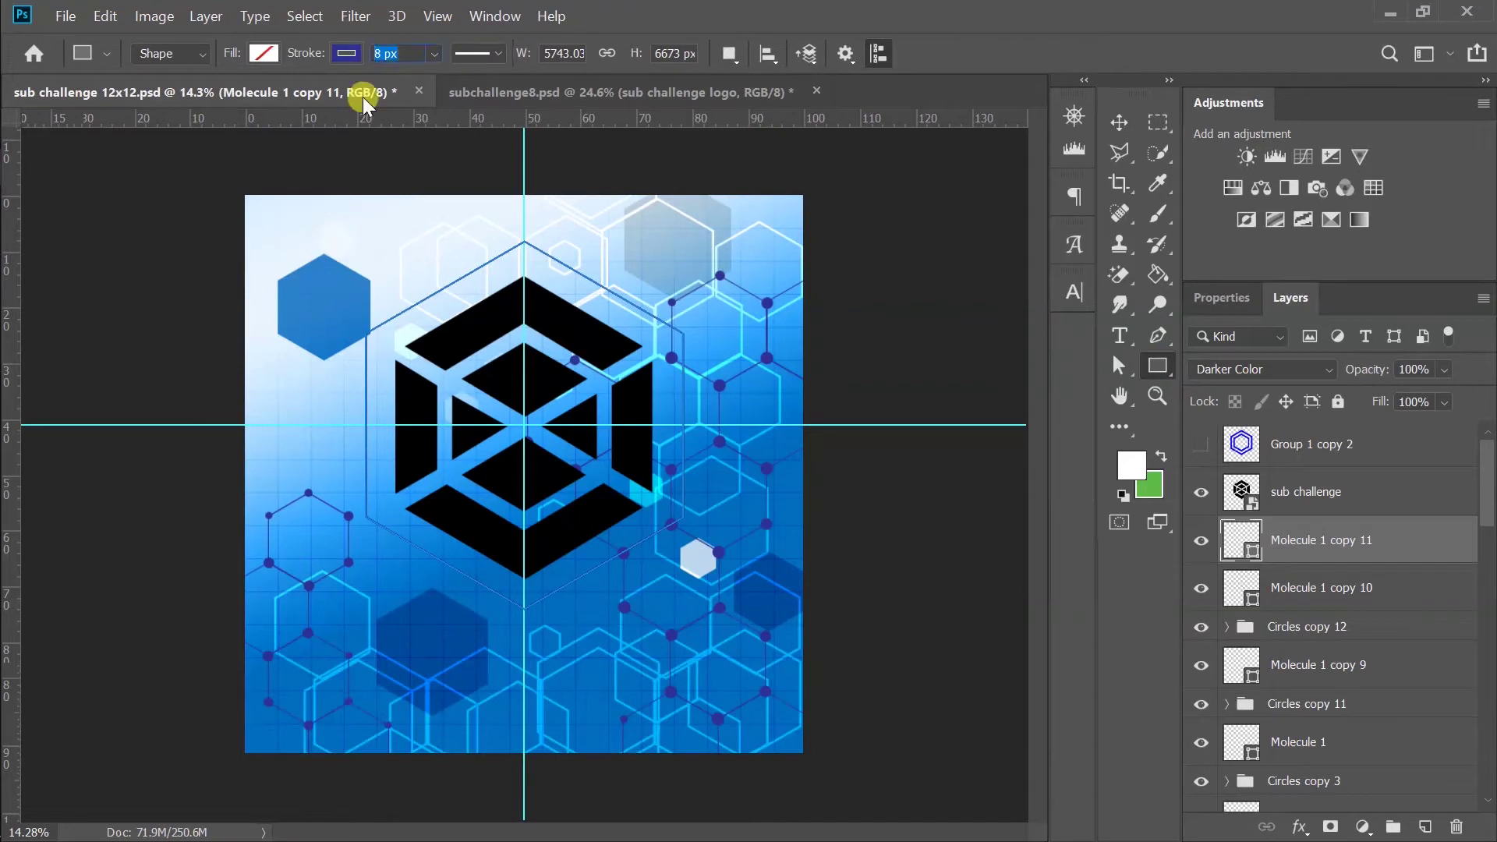
- Duplicate the hexagon around the logo as a larger second ring with a 150 px stroke
key(ctrl+j)
key(ctrl+t)
drag(366, 608, 519, 538)
key(ctrl+t)
click(977, 53)
click(616, 91)
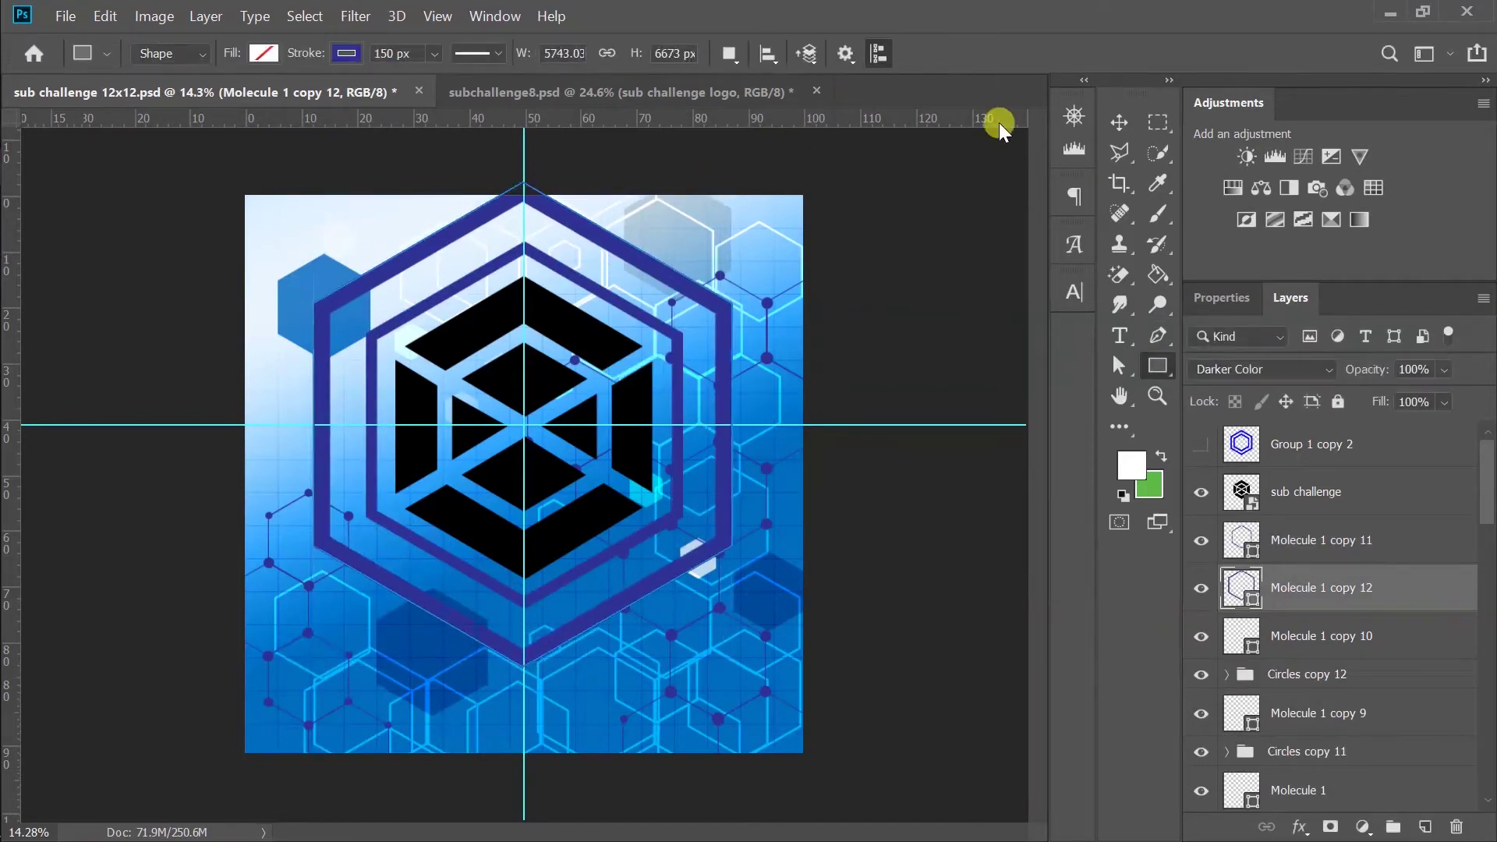
click(282, 91)
- Duplicate the second ring as a third hexagon with a 200 px stroke, enlarged to nearly the full canvas width
key(ctrl+j)
key(ctrl+t)
drag(313, 665, 270, 715)
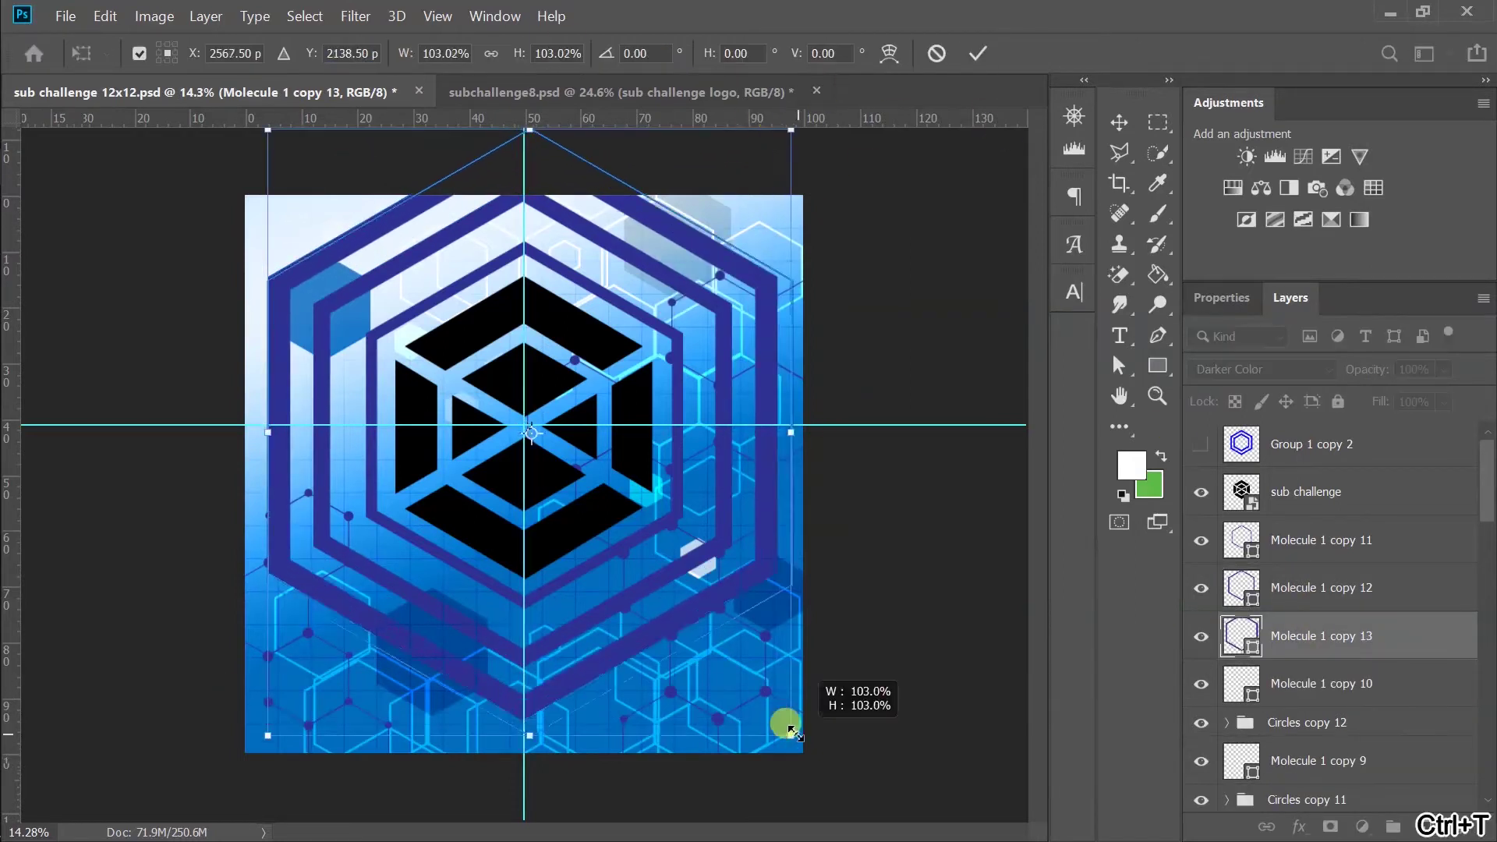
drag(778, 717, 605, 358)
click(977, 53)
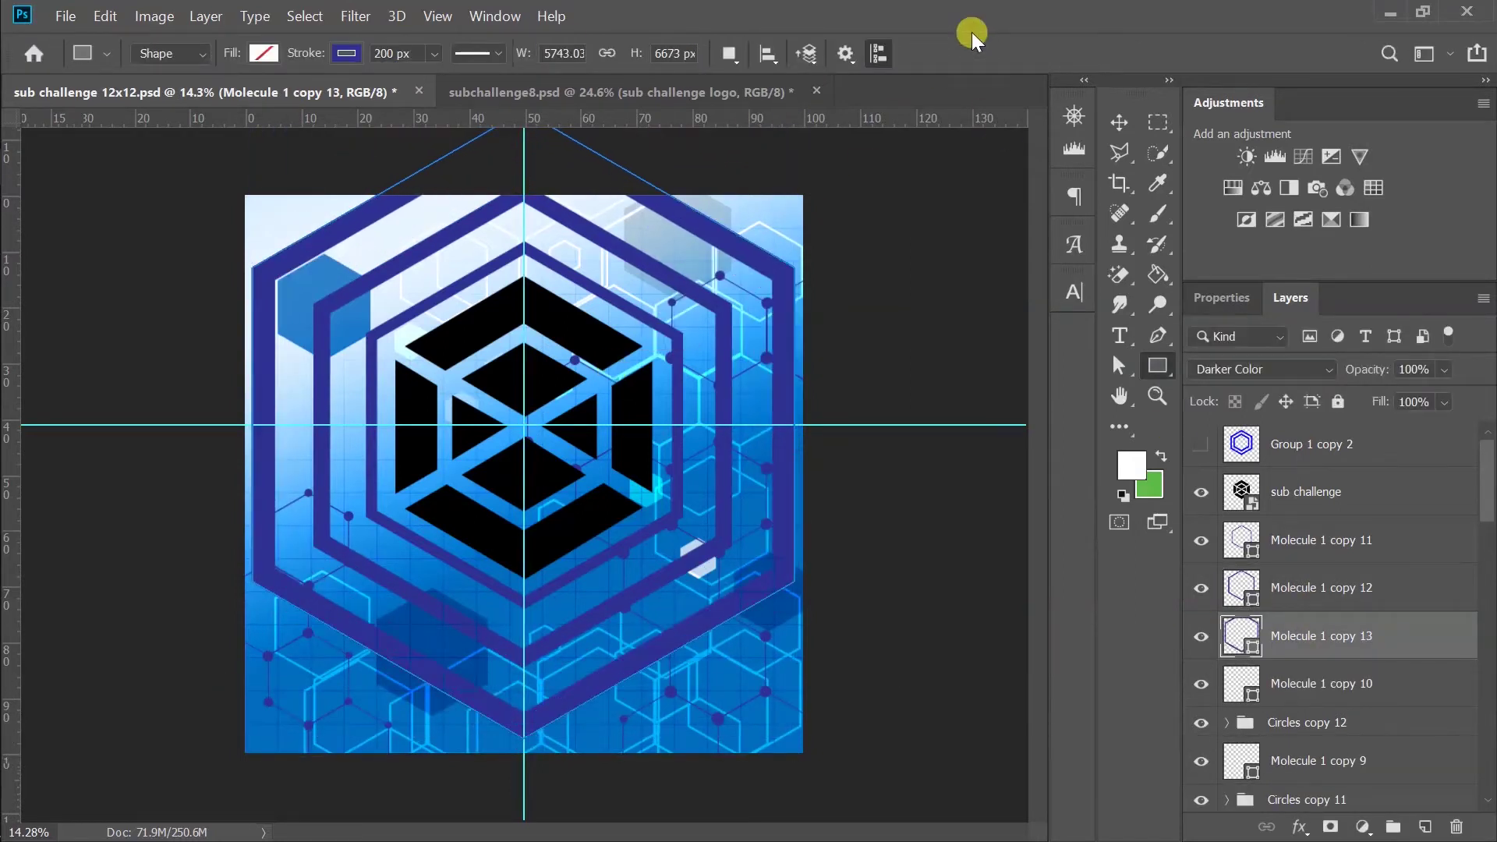
- Set the innermost hexagon's stroke to 200 px and the outermost's to 80 px, and slightly enlarge all three rings around the logo
click(1222, 541)
click(1310, 587)
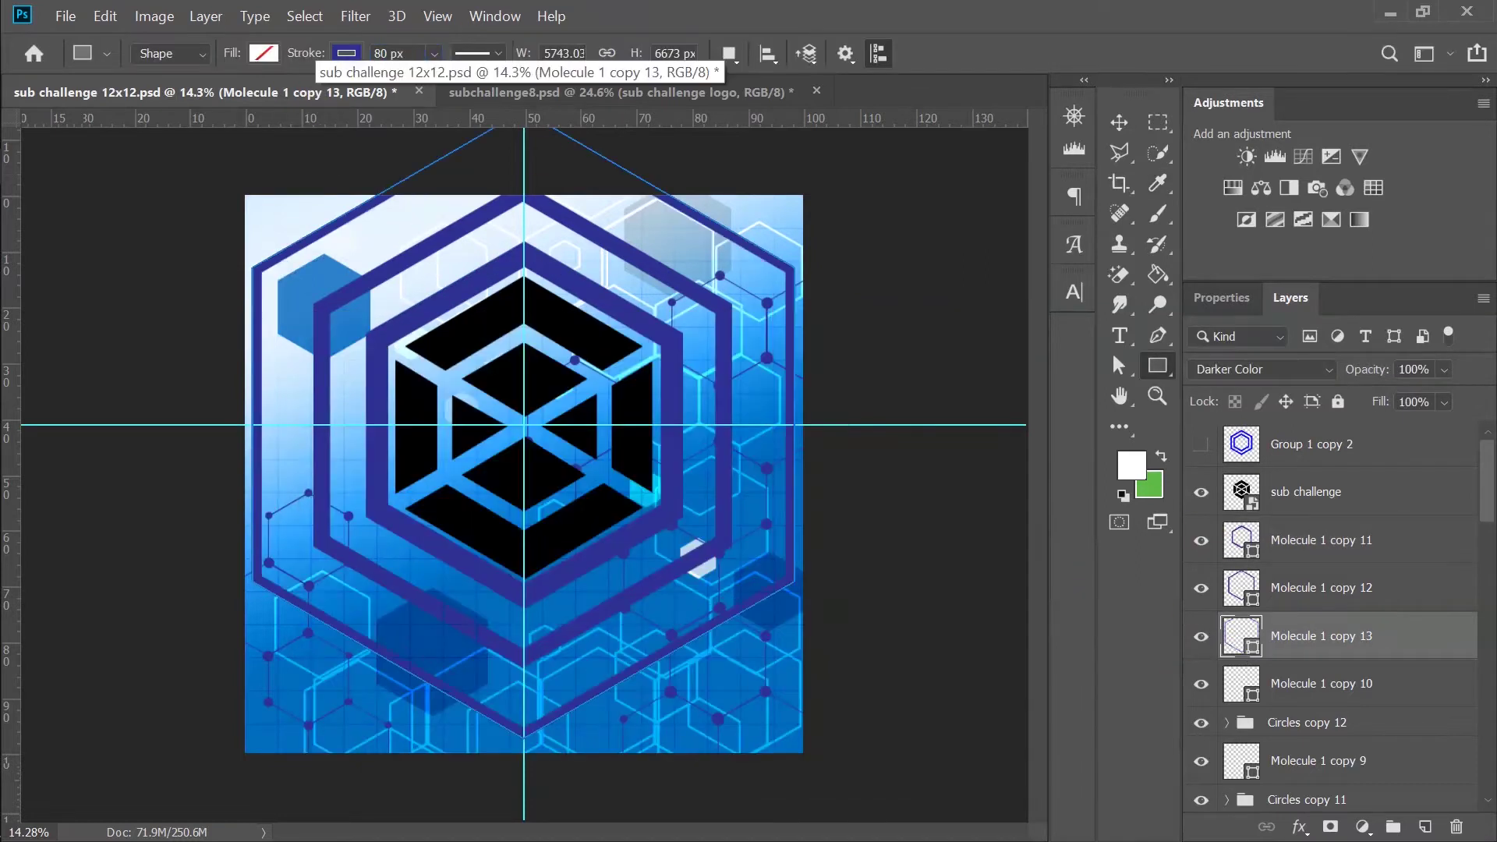
ctrl+click(1243, 534)
key(ctrl+t)
drag(743, 679, 684, 268)
key(Return)
ctrl+click(685, 268)
key(ctrl+t)
drag(795, 736, 811, 757)
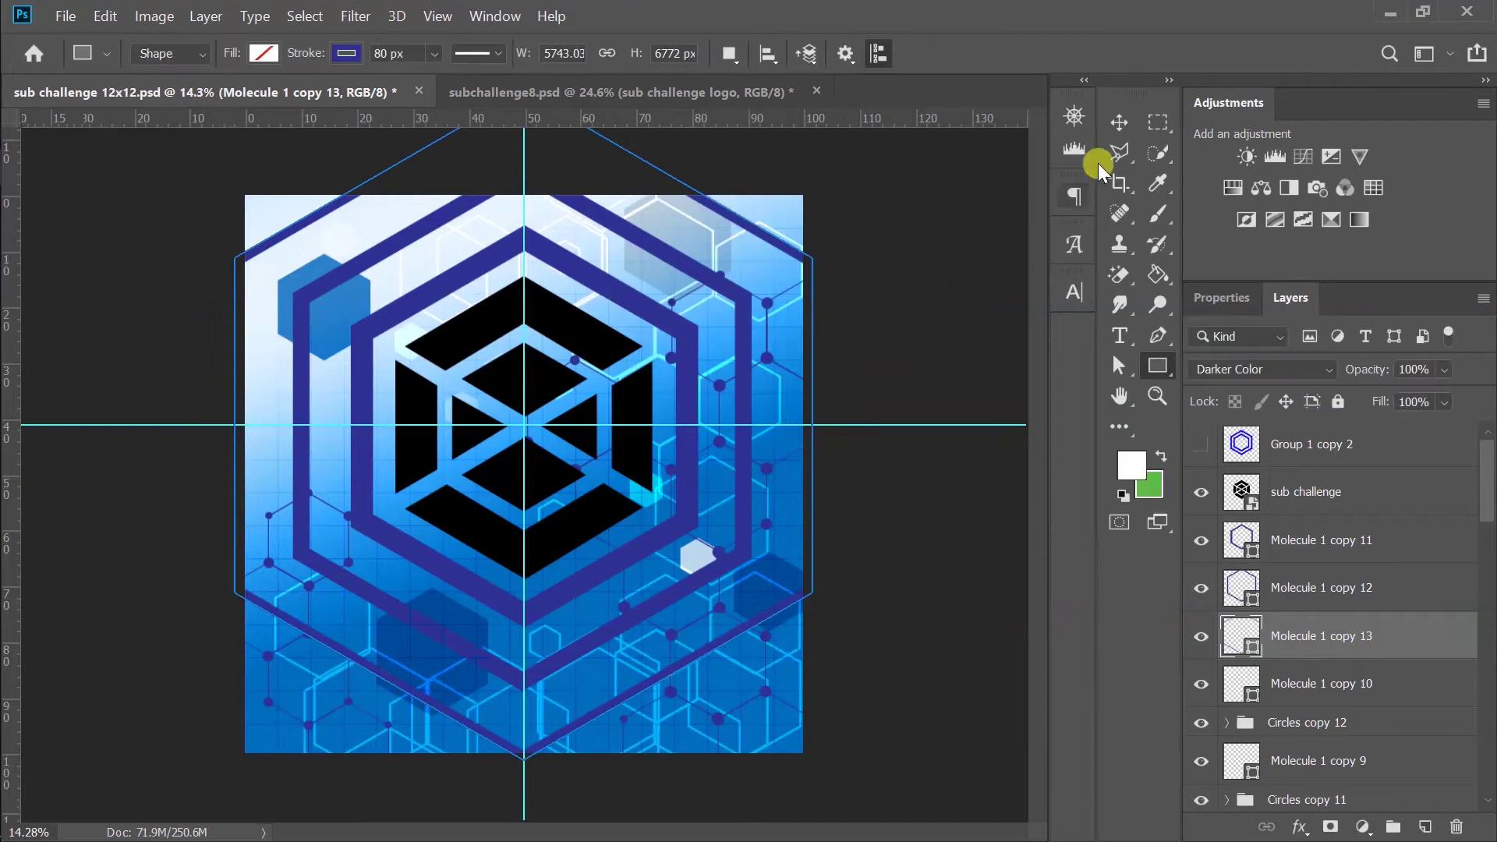
key(Return)
- Group the three ring hexagon layers and name the group outter hexs
shift+click(1294, 540)
key(ctrl+g)
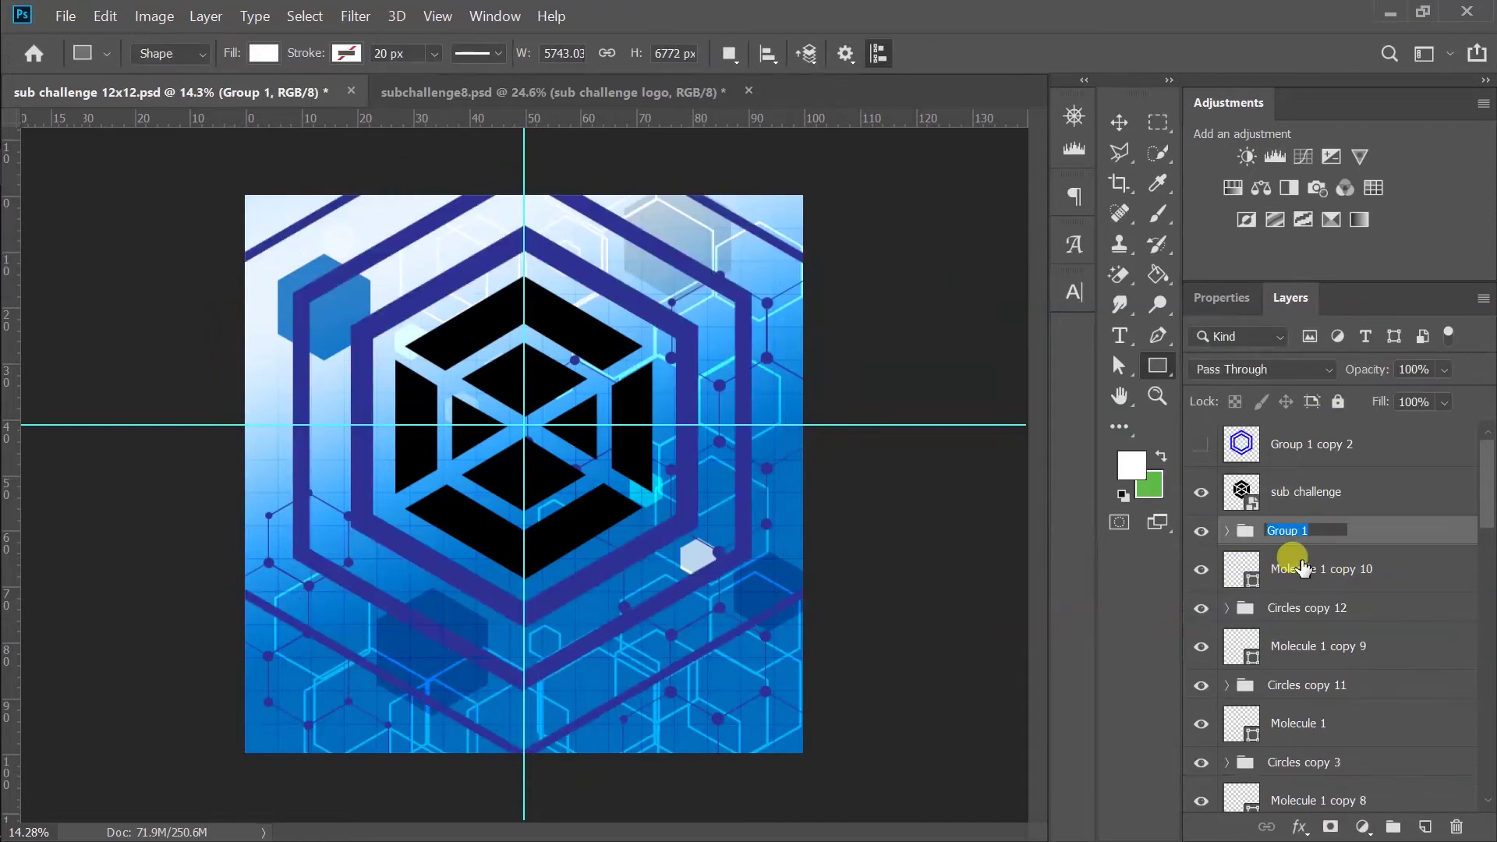
key(Return)
- Set the innermost hexagon's blend mode to Multiply and apply Linear Dodge (Add) to the outermost hexagon
click(1302, 568)
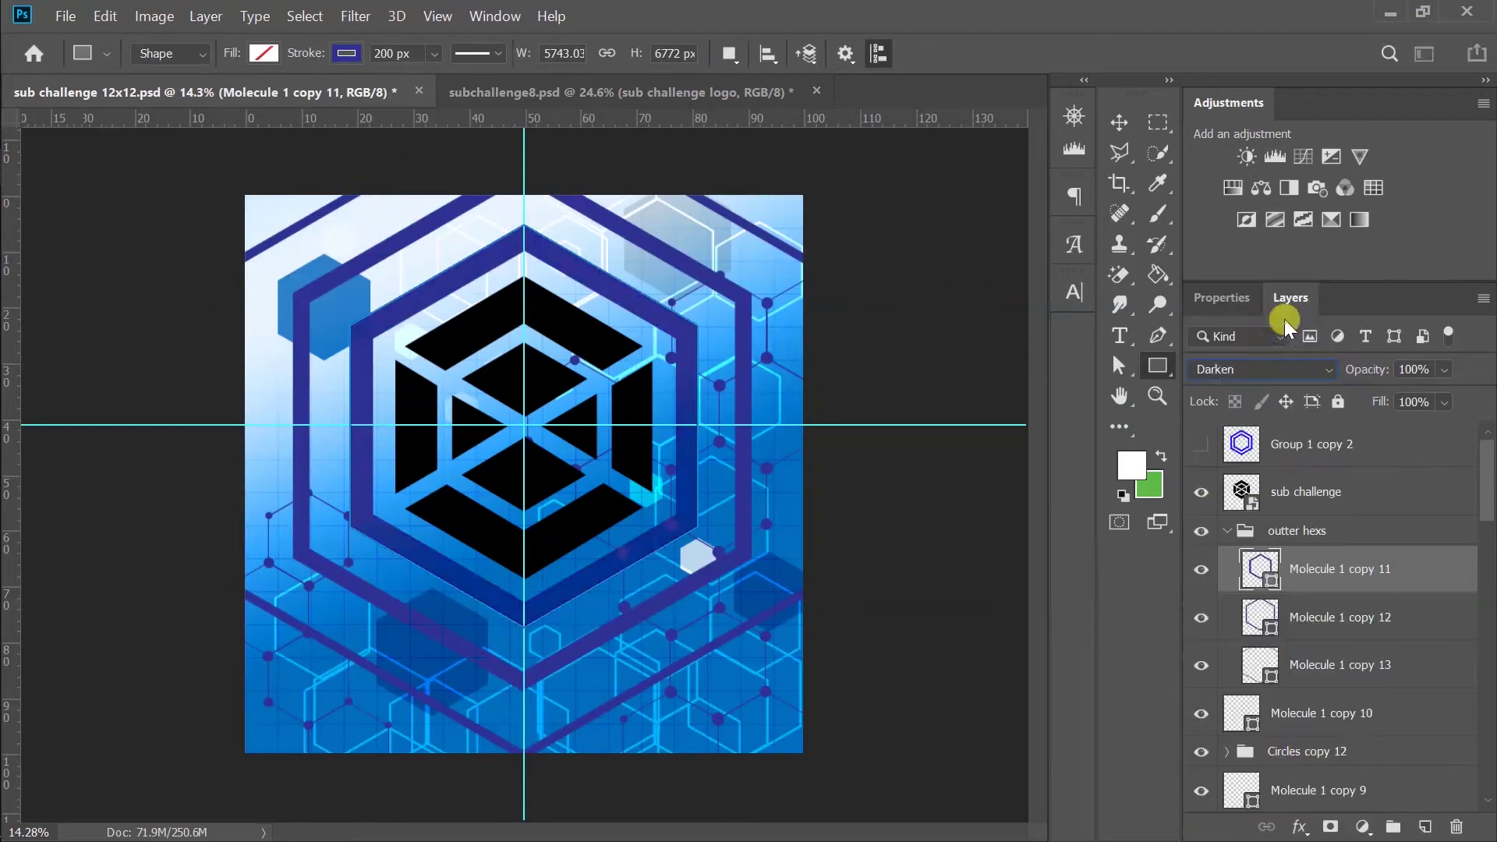
click(1325, 664)
click(1286, 369)
click(1262, 479)
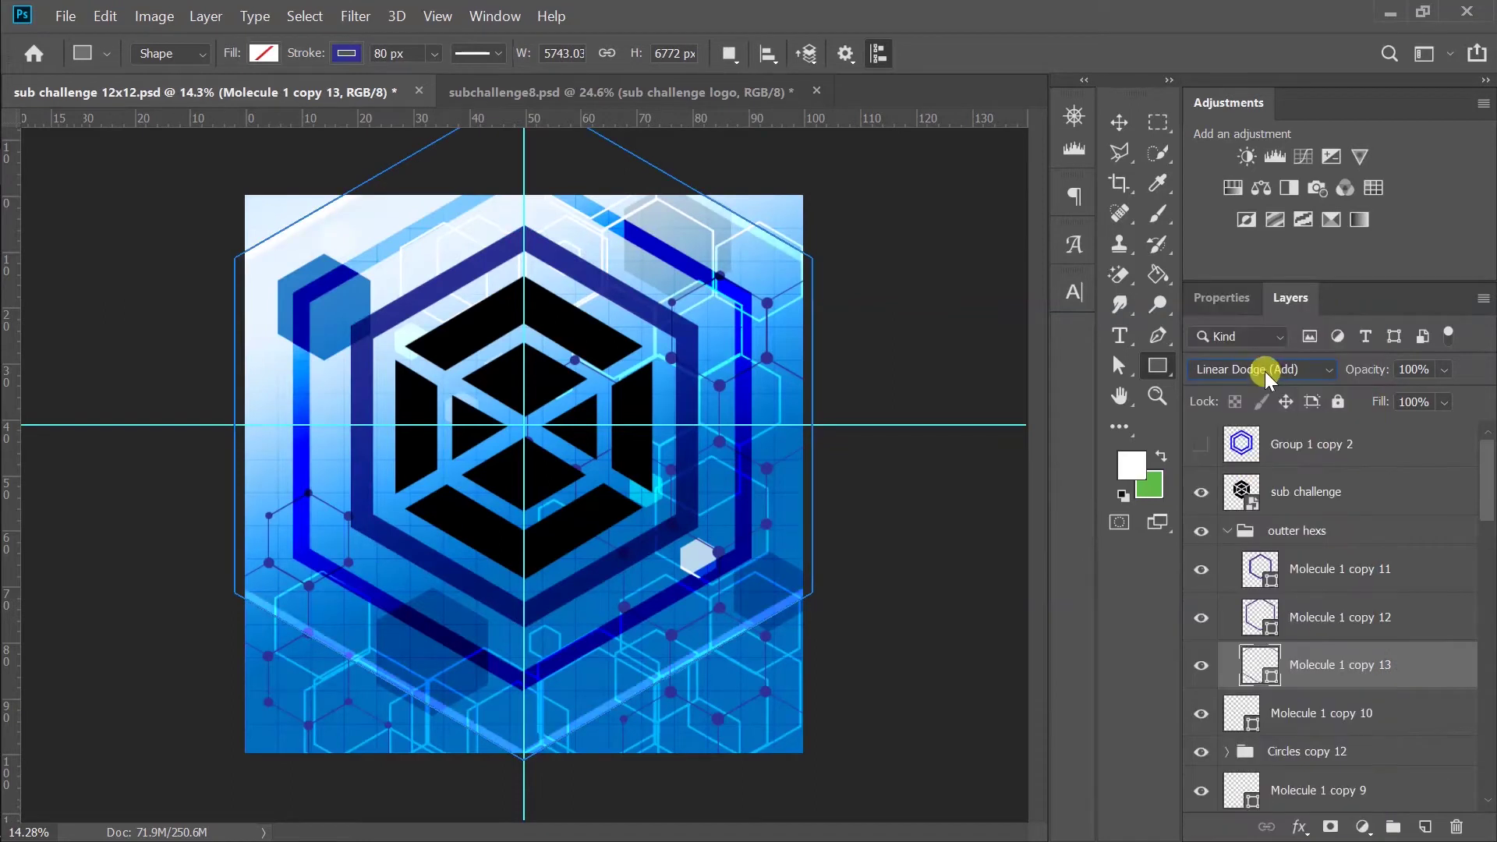
key(alt+bracketright)
key(alt+bracketright)
- Try a different stroke color on the innermost hexagon and undo it
click(347, 53)
click(307, 294)
click(966, 256)
key(ctrl+z)
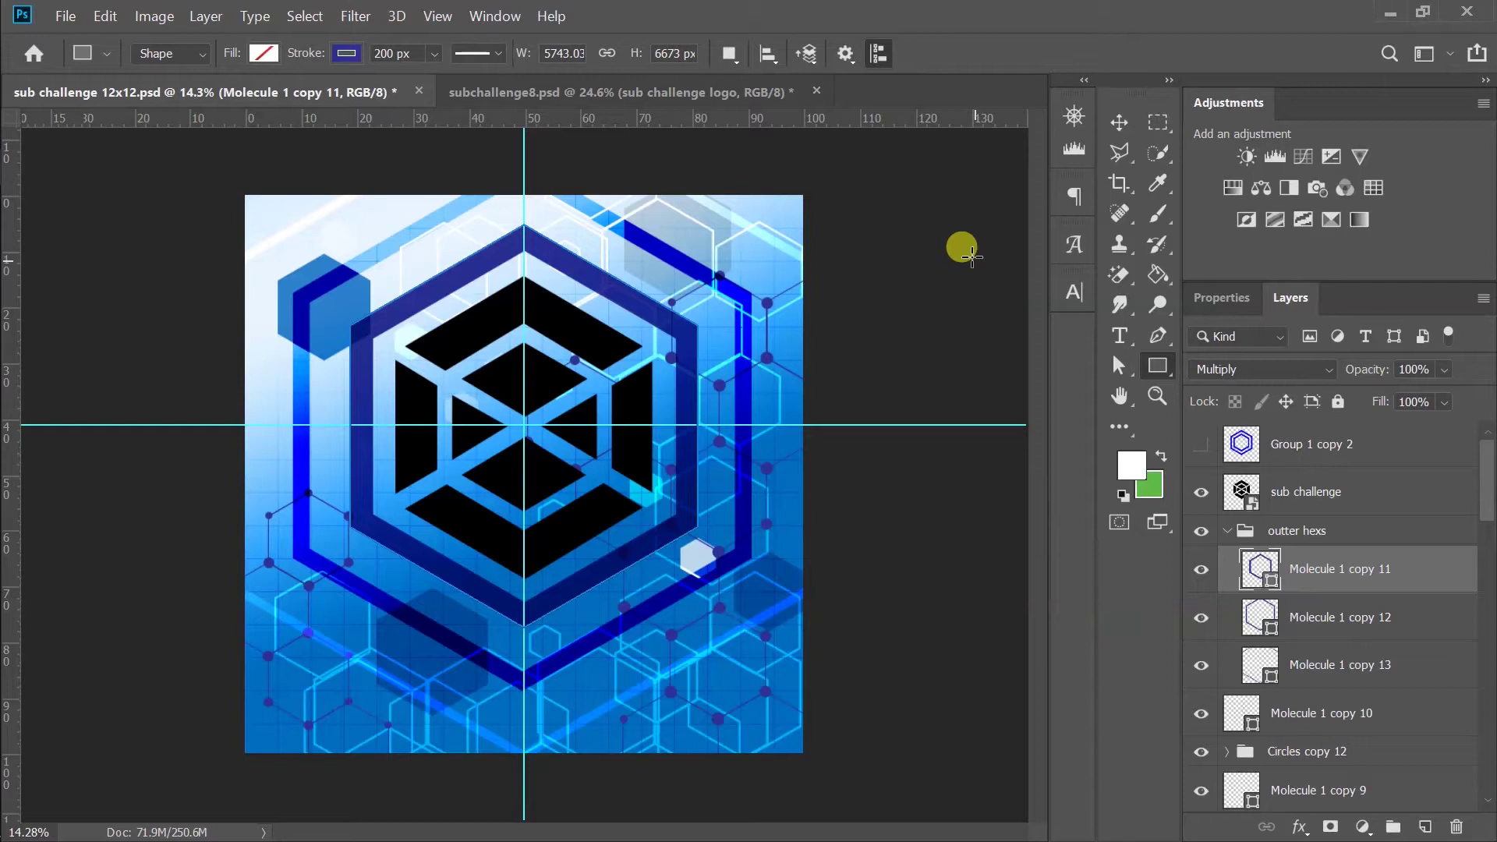
- Look up subchallenge8 BASE.psd in the Temp folder through the Save As dialog of subchallenge8.psd and cancel saving
click(470, 91)
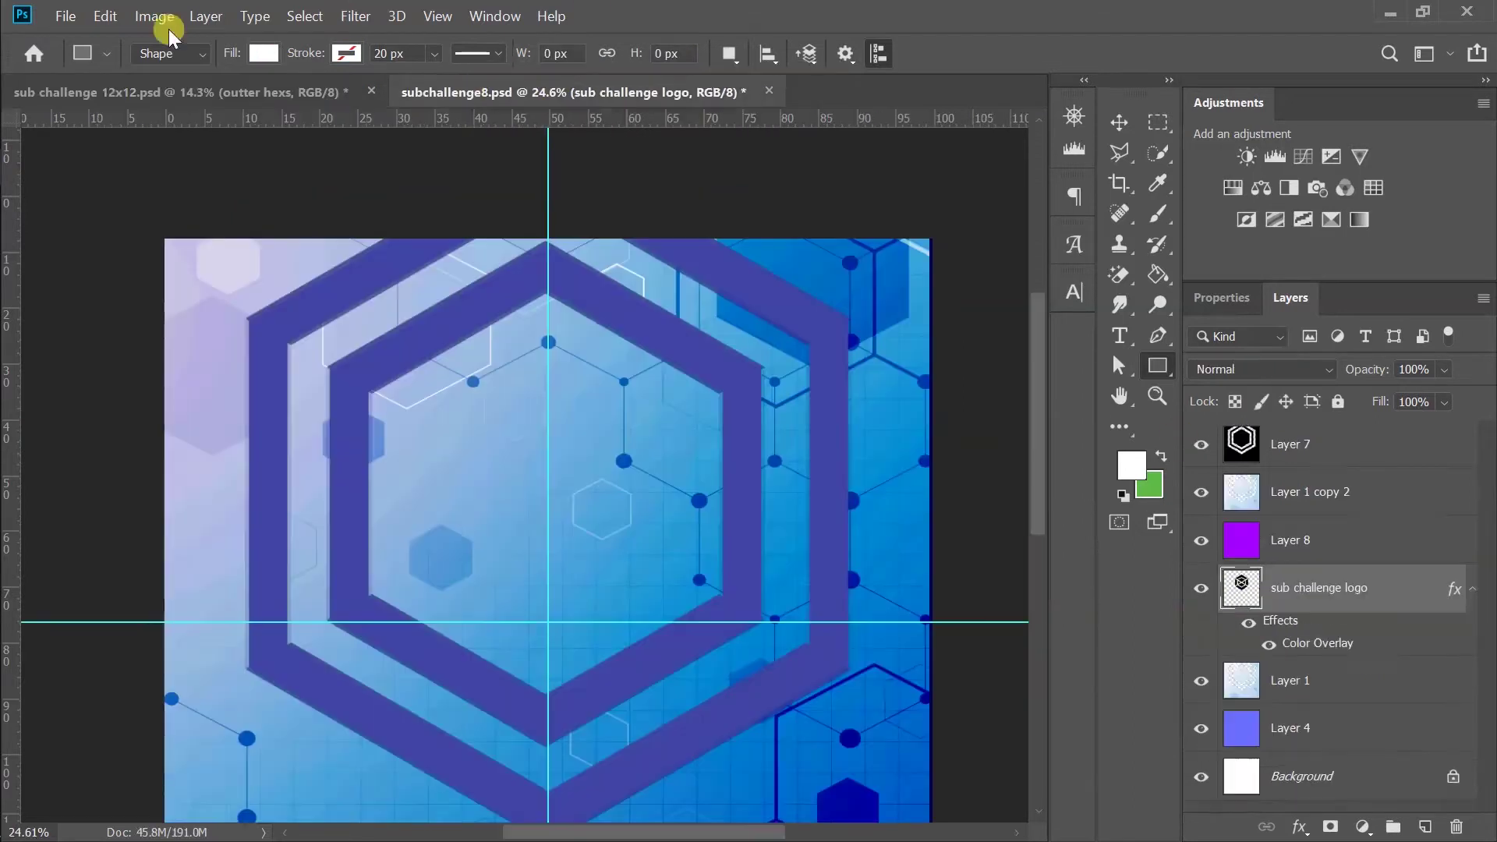
key(ctrl+shift+s)
text(subchallenge8)
right_click(410, 451)
click(344, 446)
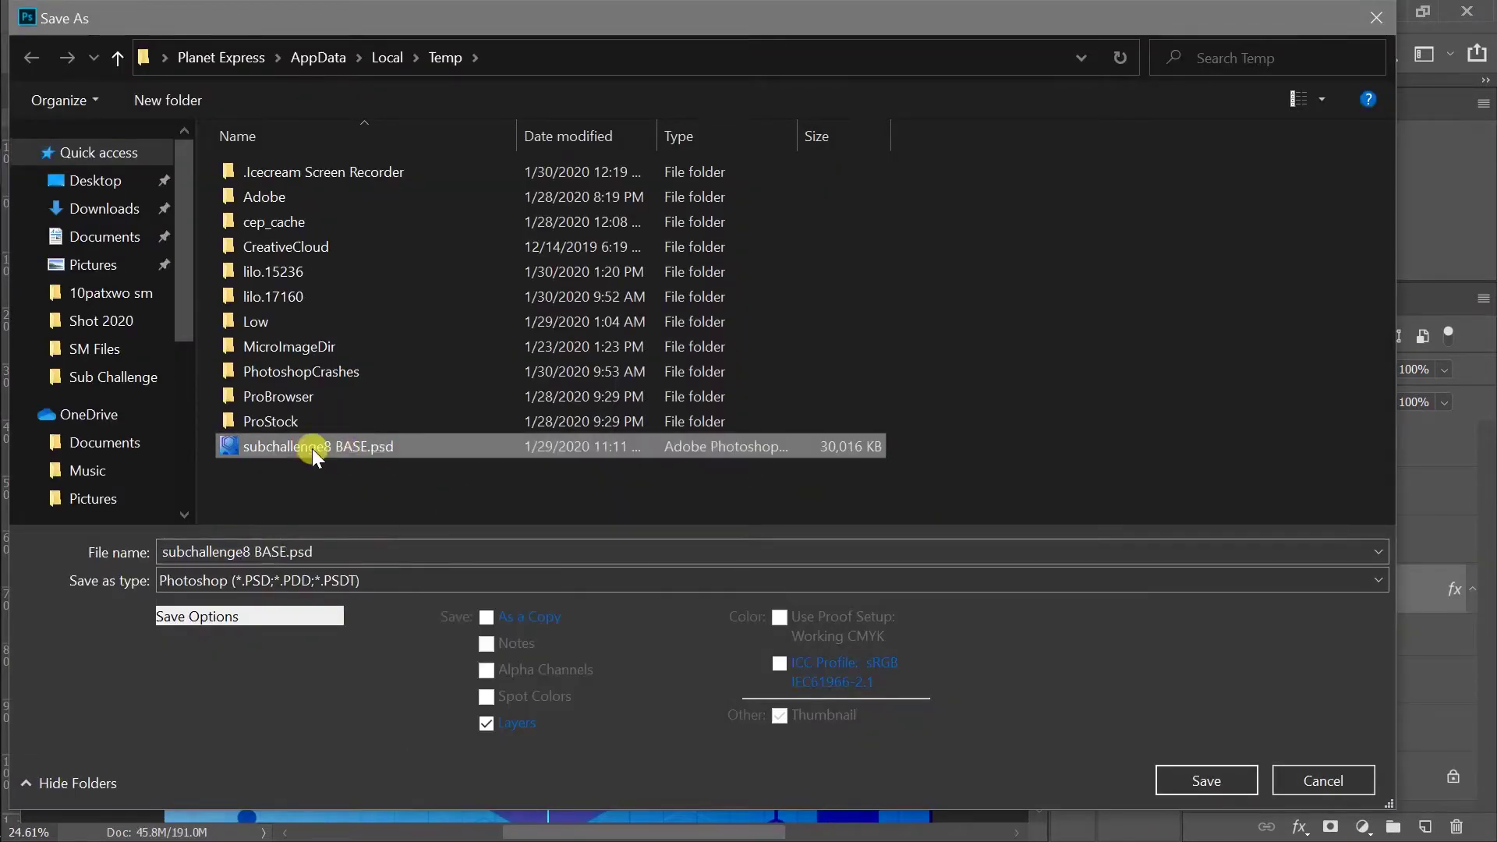
click(1323, 780)
- Close subchallenge8.psd, check subchallenge8 BASE.psd as the reference, and return to sub challenge 12x12.psd
click(811, 92)
click(633, 91)
click(260, 87)
click(529, 96)
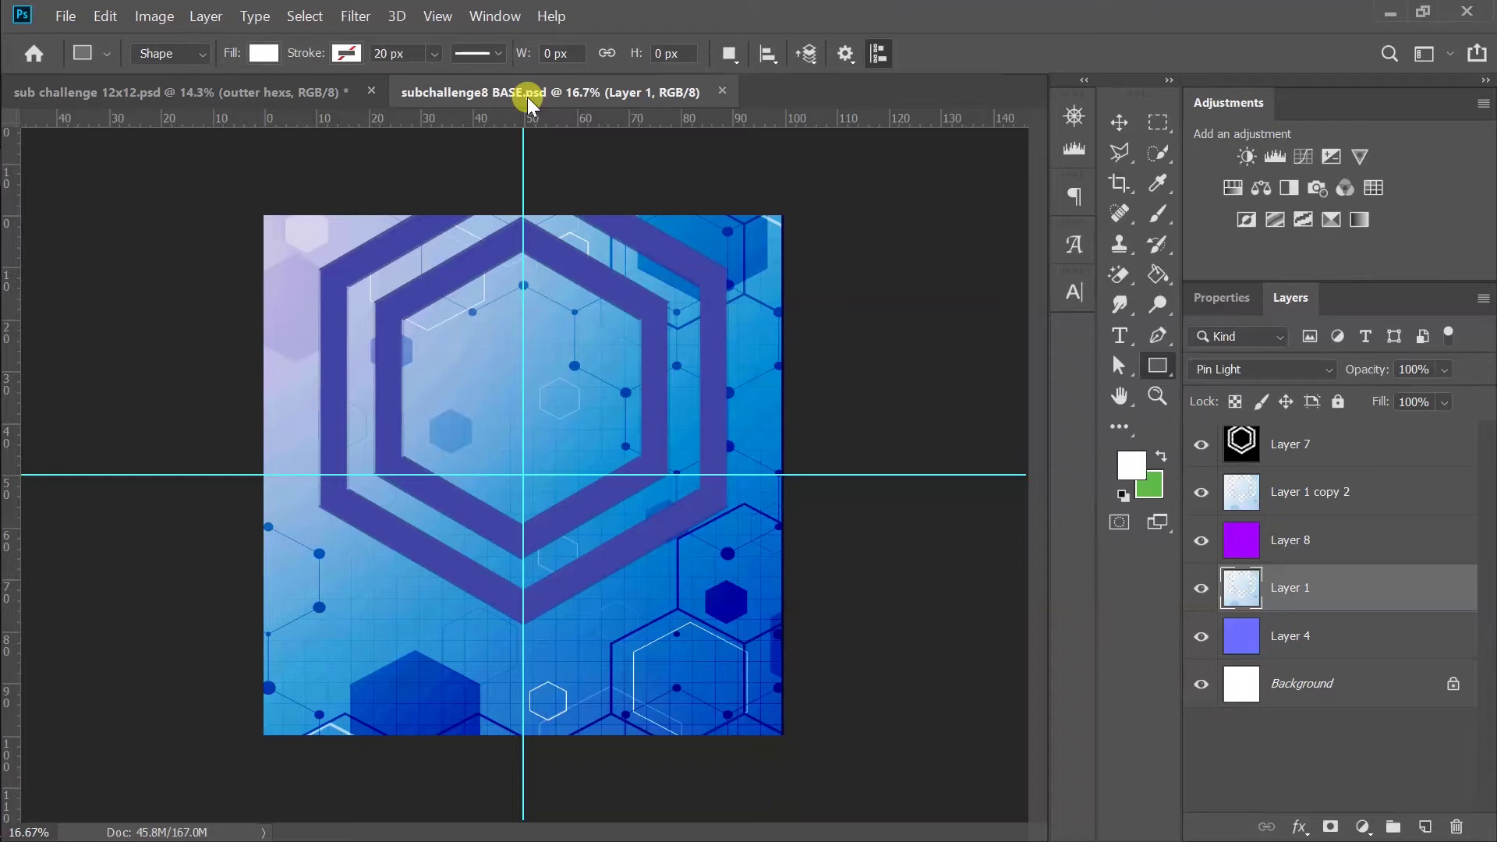
key(ctrl+Tab)
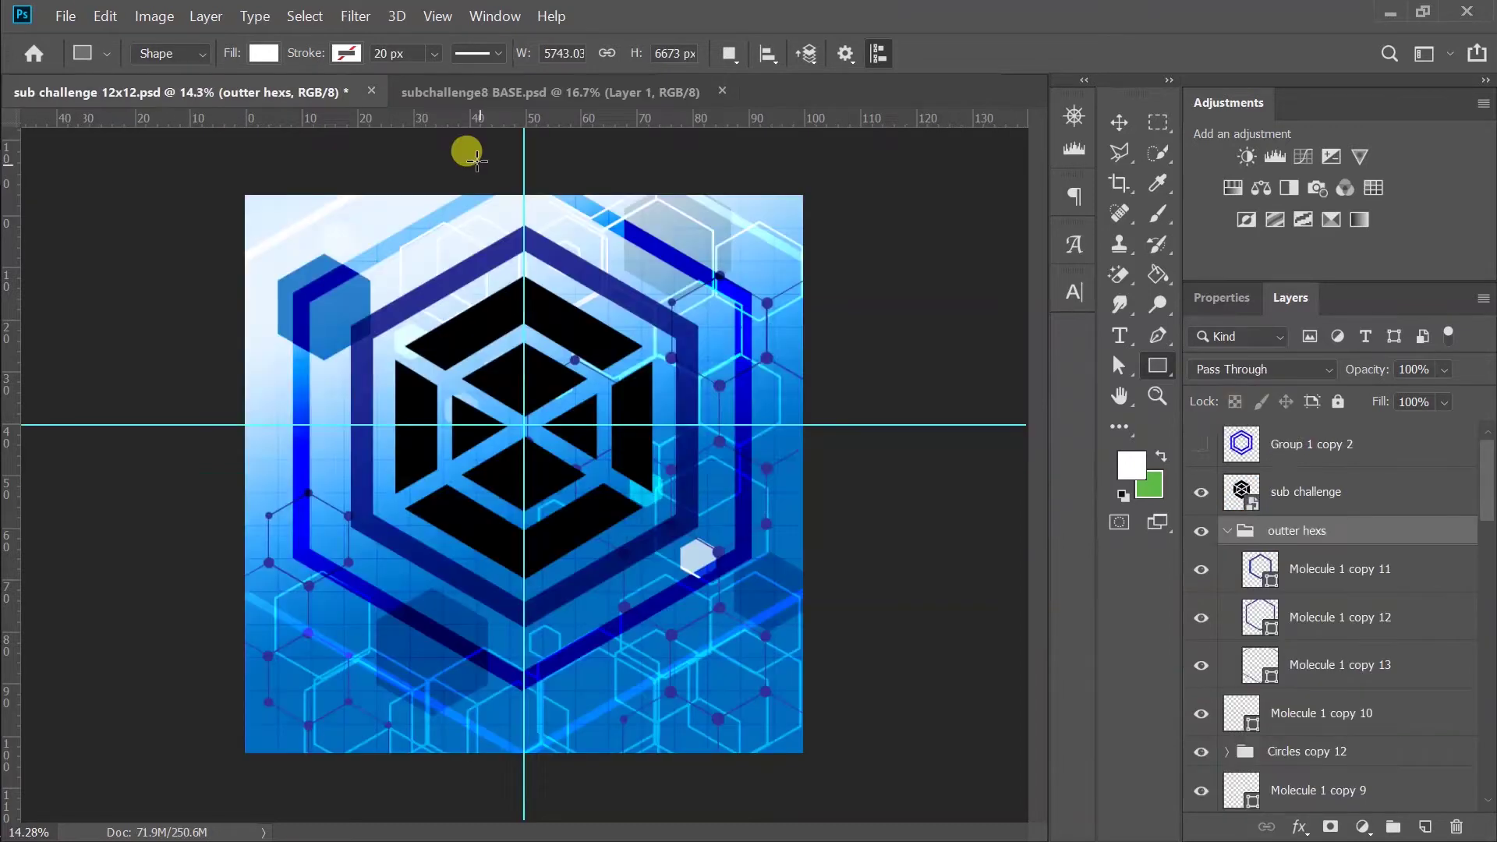
- Switch to Chrome, play the Best Of Nostal Synthwave Mix video on YouTube, and return to Photoshop
key(alt+Tab)
scroll(930, 551, up, 7)
scroll(462, 493, down, 15)
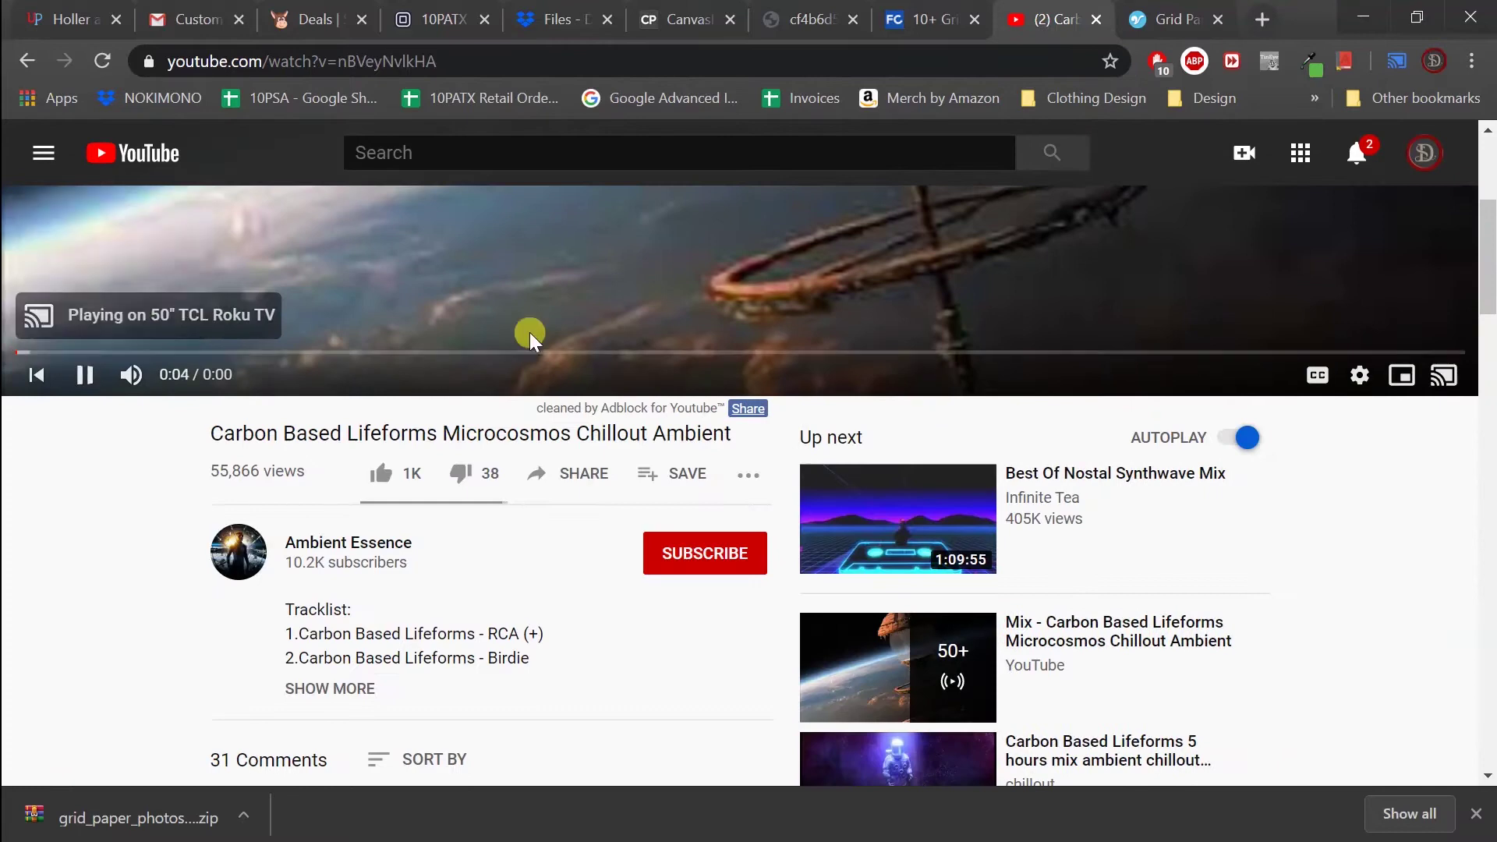
scroll(461, 493, up, 15)
scroll(1045, 385, down, 4)
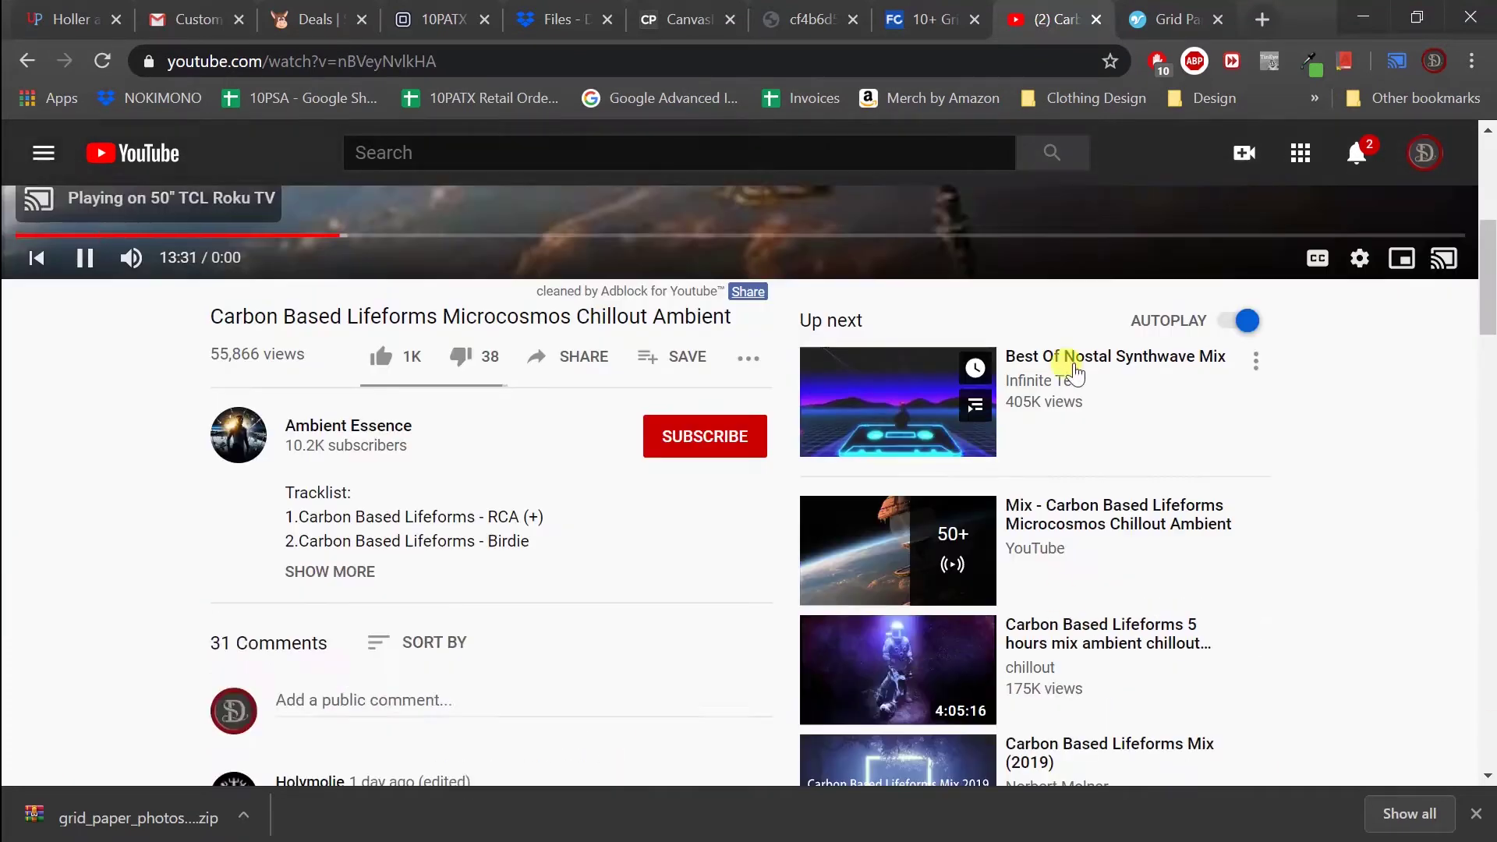
click(1045, 384)
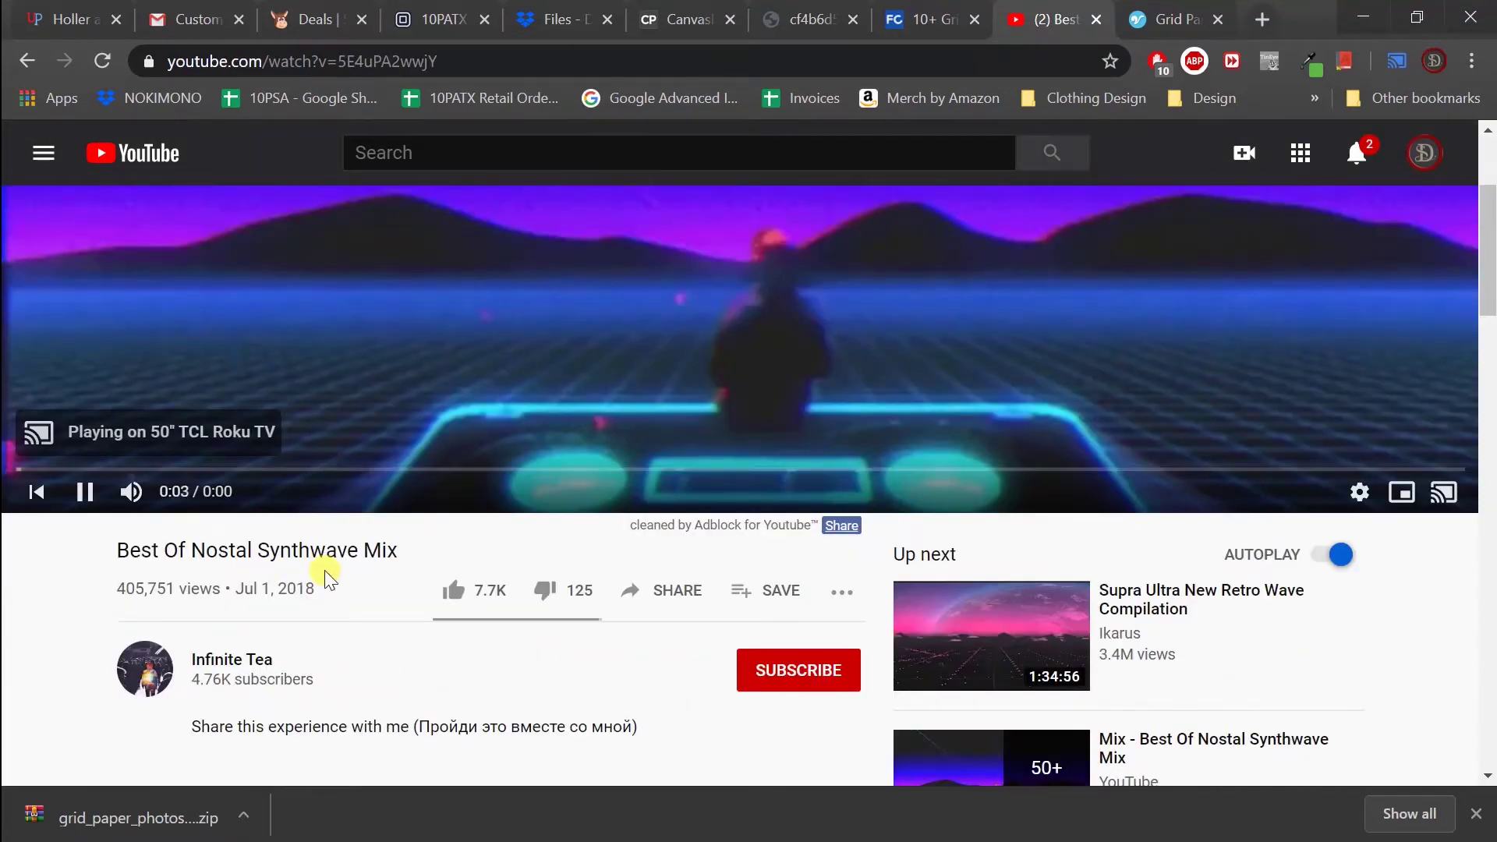
key(alt+Tab)
- Set the blend mode of the middle and outermost hexagons in outter hexs to Multiply
click(1312, 608)
click(1302, 574)
click(1262, 368)
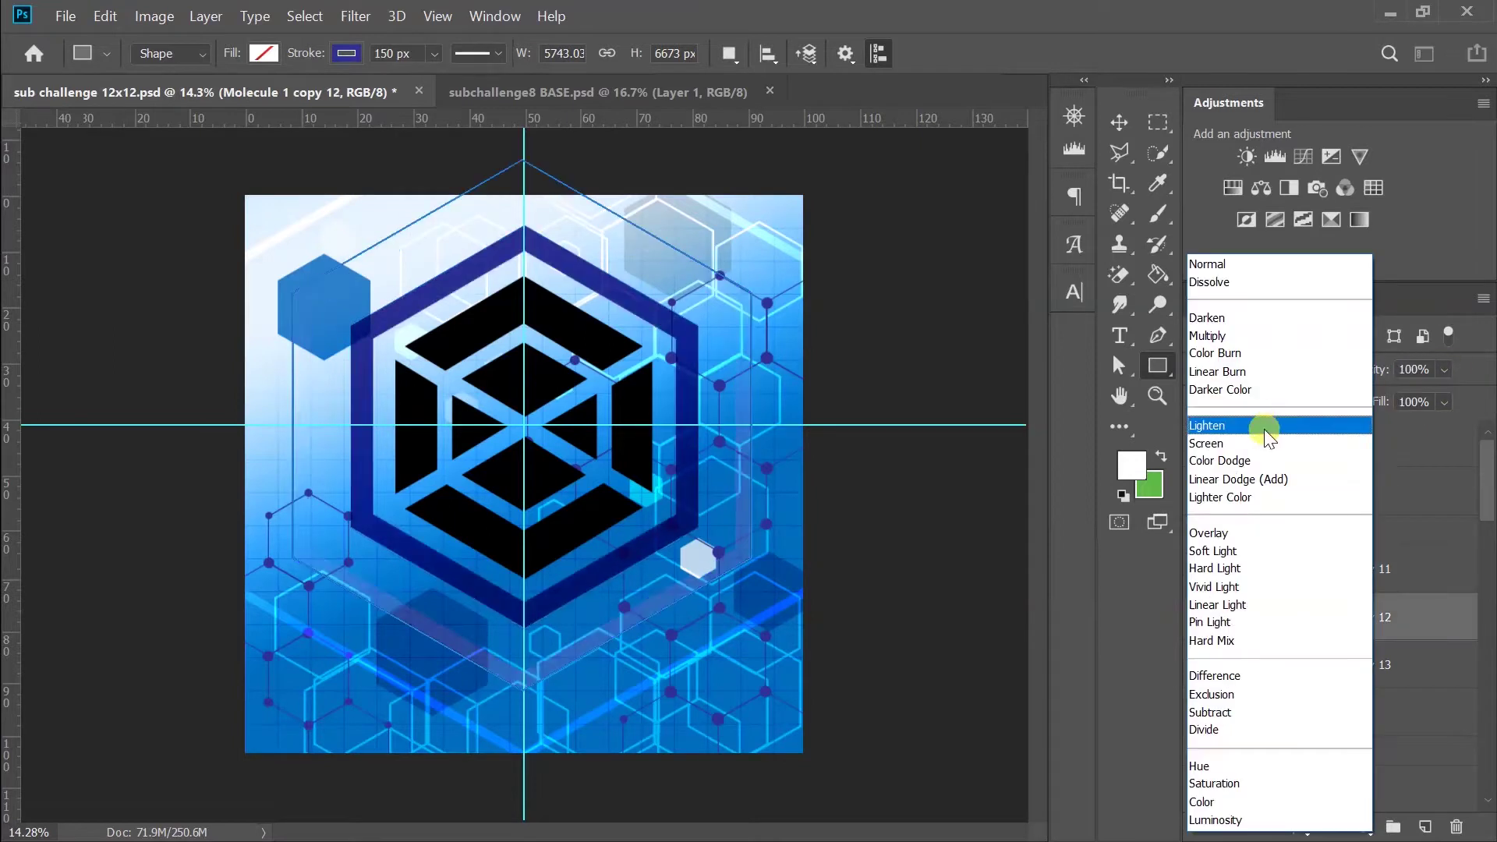
click(1248, 341)
click(1262, 369)
click(1083, 387)
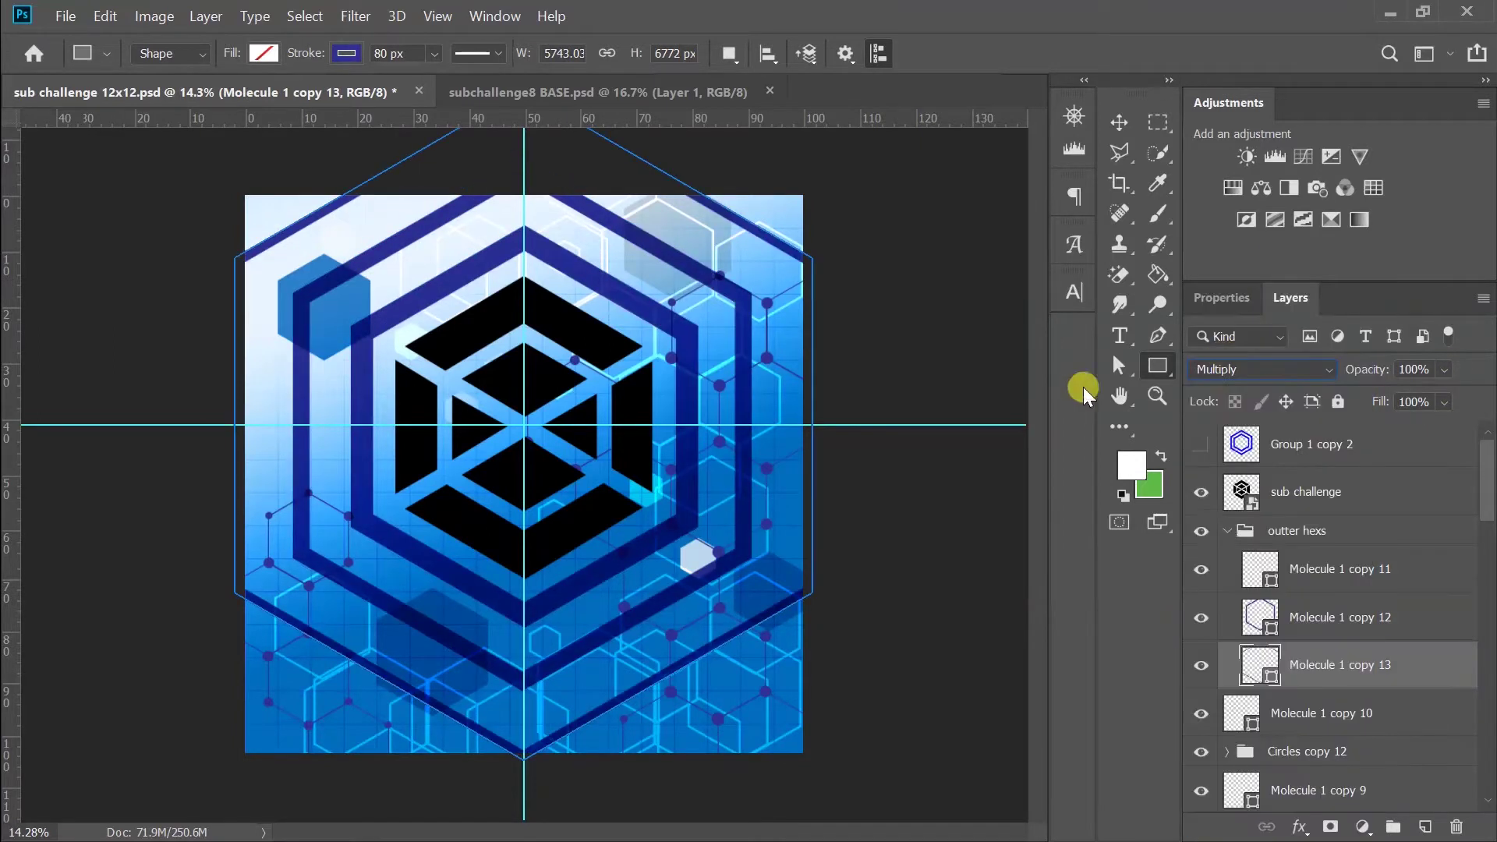
- Hide the outermost hexagon, Molecule 1 copy 13, and give the middle hexagon a teal stroke 288 px wide
click(390, 94)
click(179, 92)
click(1296, 530)
click(1202, 647)
click(1325, 616)
click(263, 53)
click(397, 53)
click(346, 53)
click(846, 371)
text(288)
key(Return)
key(v)
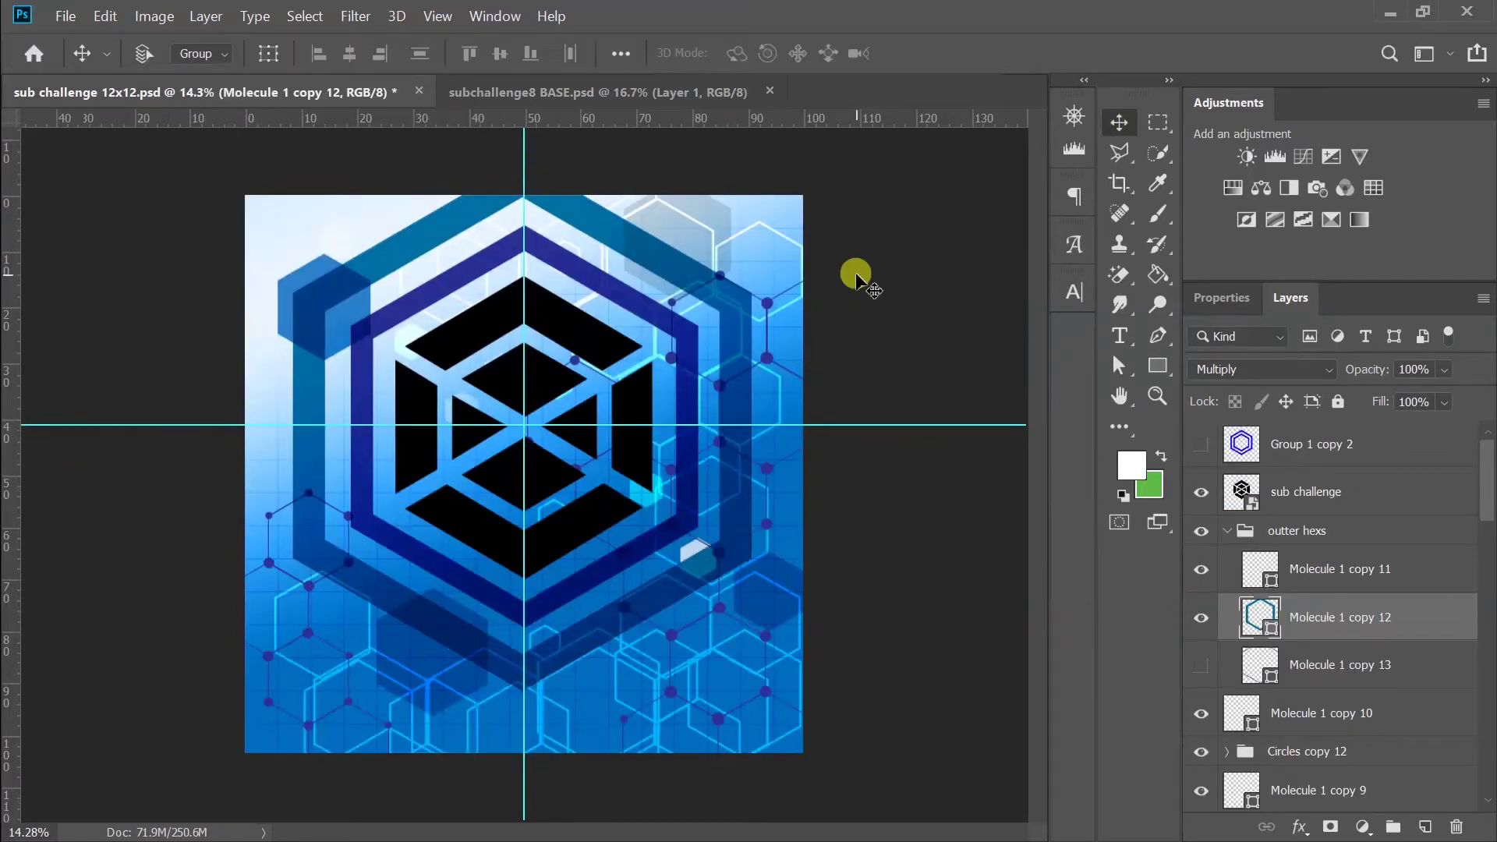
- Scale the sub challenge logo and the outter hexs group down together and place them higher on the vertical guide
click(1306, 491)
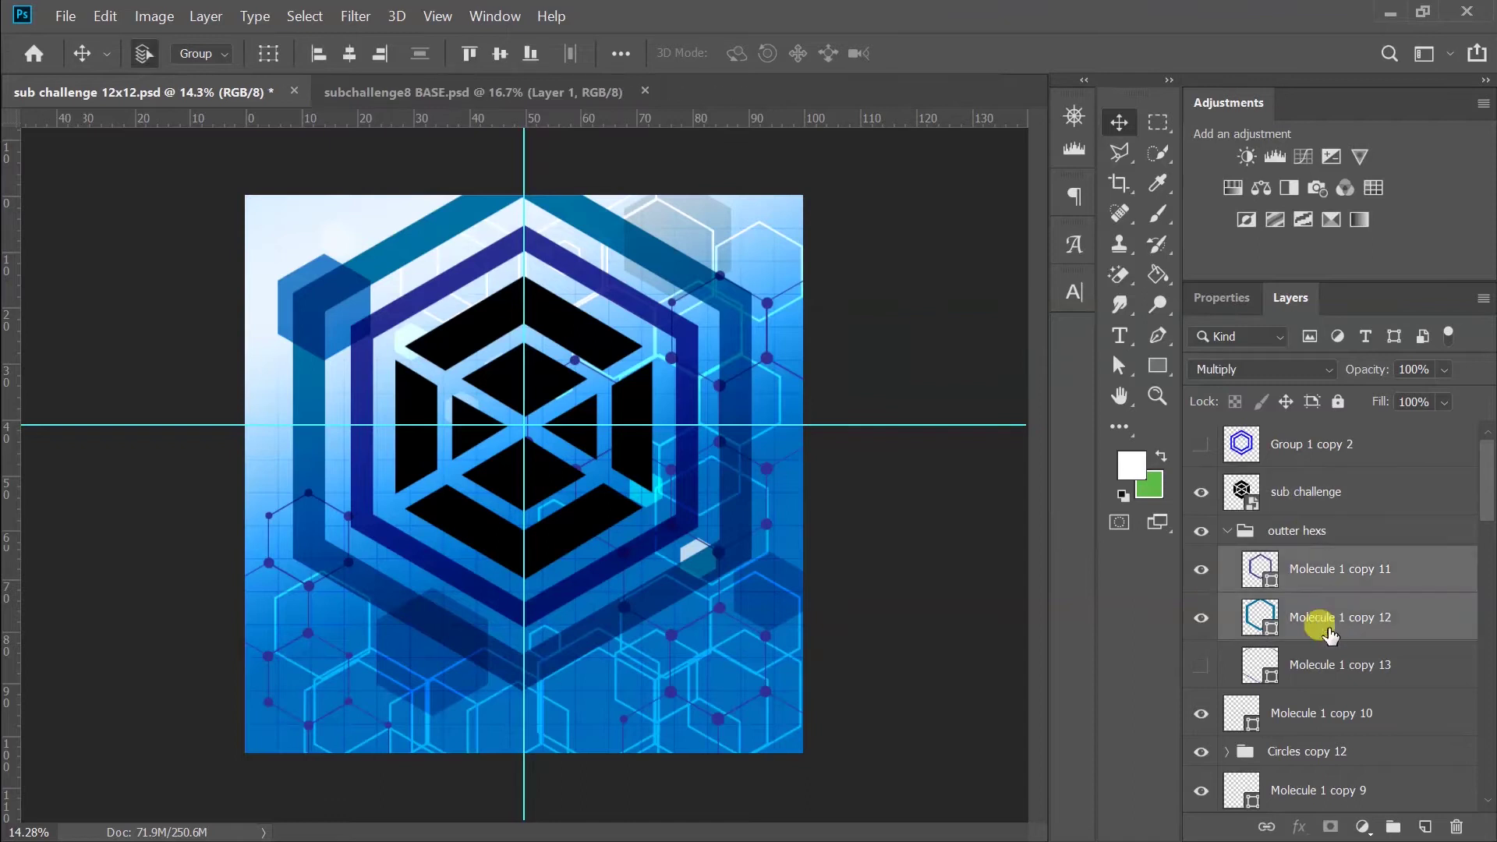
ctrl+click(1296, 530)
key(ctrl+t)
drag(811, 749, 715, 647)
key(Escape)
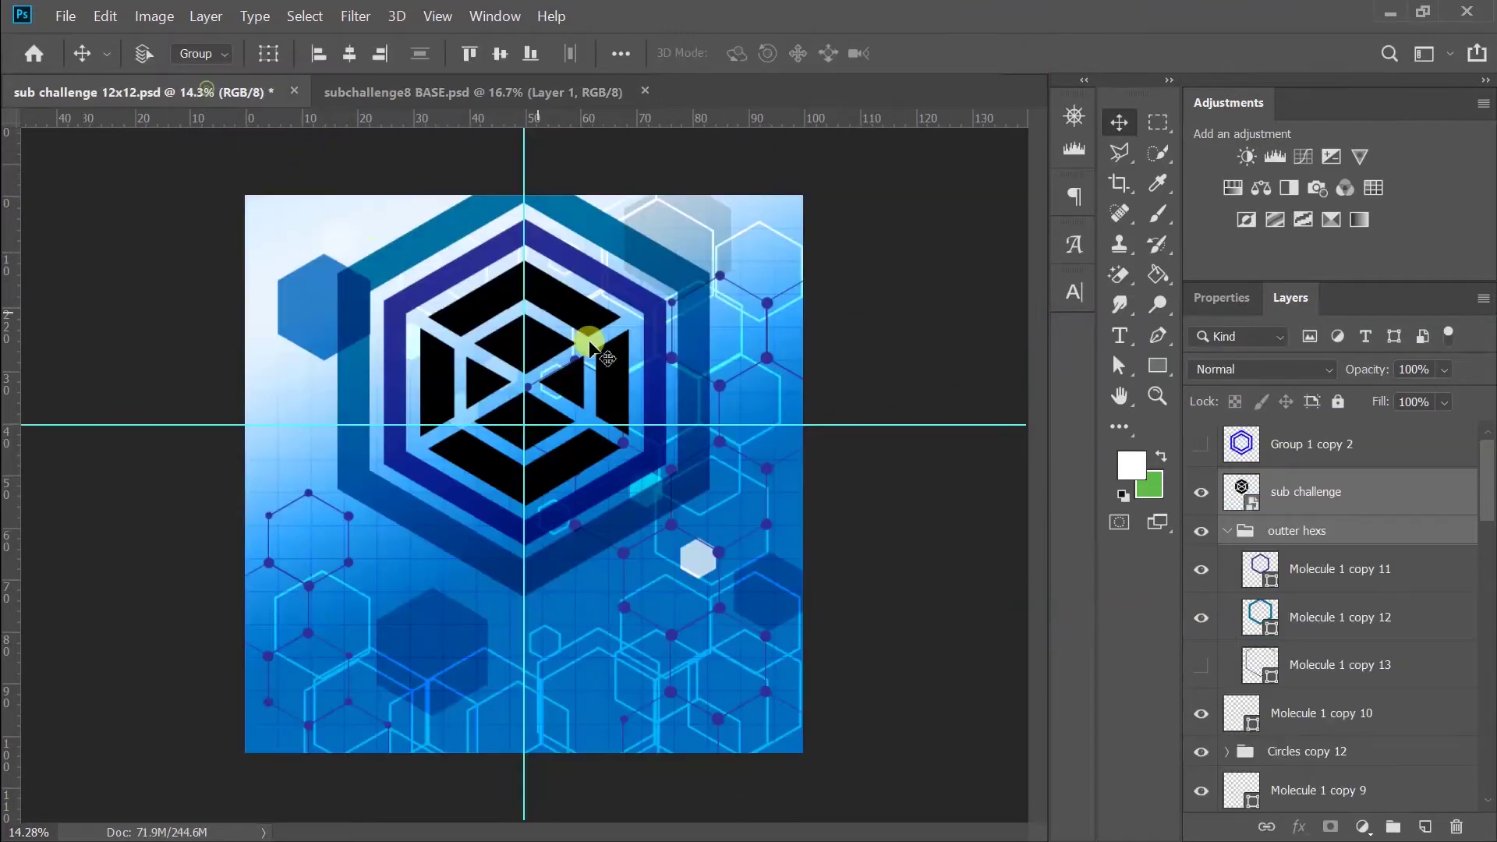
- Add an empty layer named BACKGROUND below the outter hexs group and label it red
click(1227, 531)
click(1425, 826)
double_click(1305, 568)
text(BACKGROUND)
key(Return)
right_click(1201, 568)
click(1325, 812)
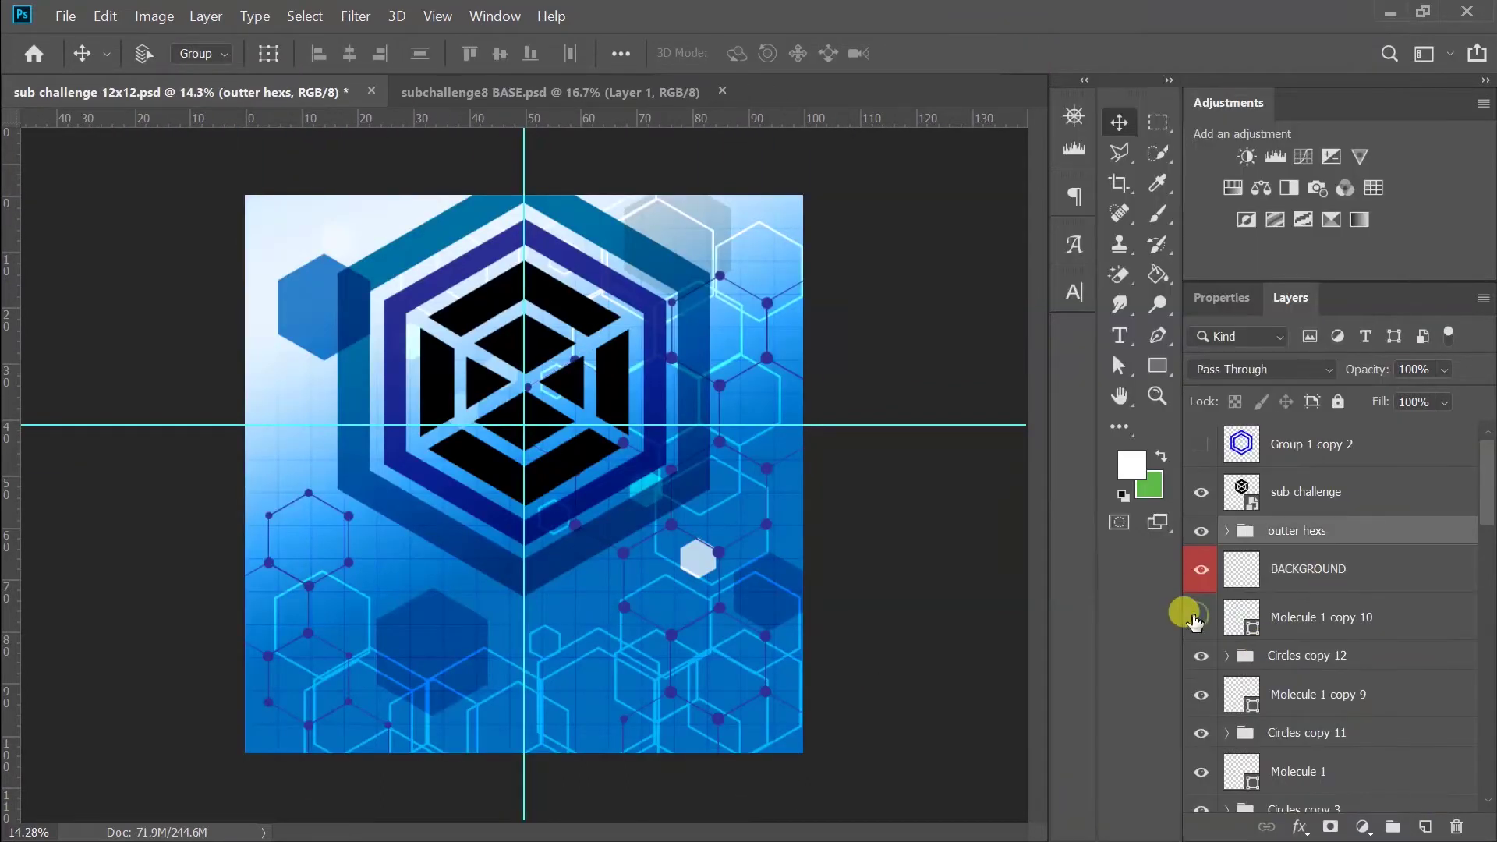
- Group the sub challenge logo with outter hexs, hide that group, and compare the artwork with subchallenge8 BASE.psd
key(ctrl+g)
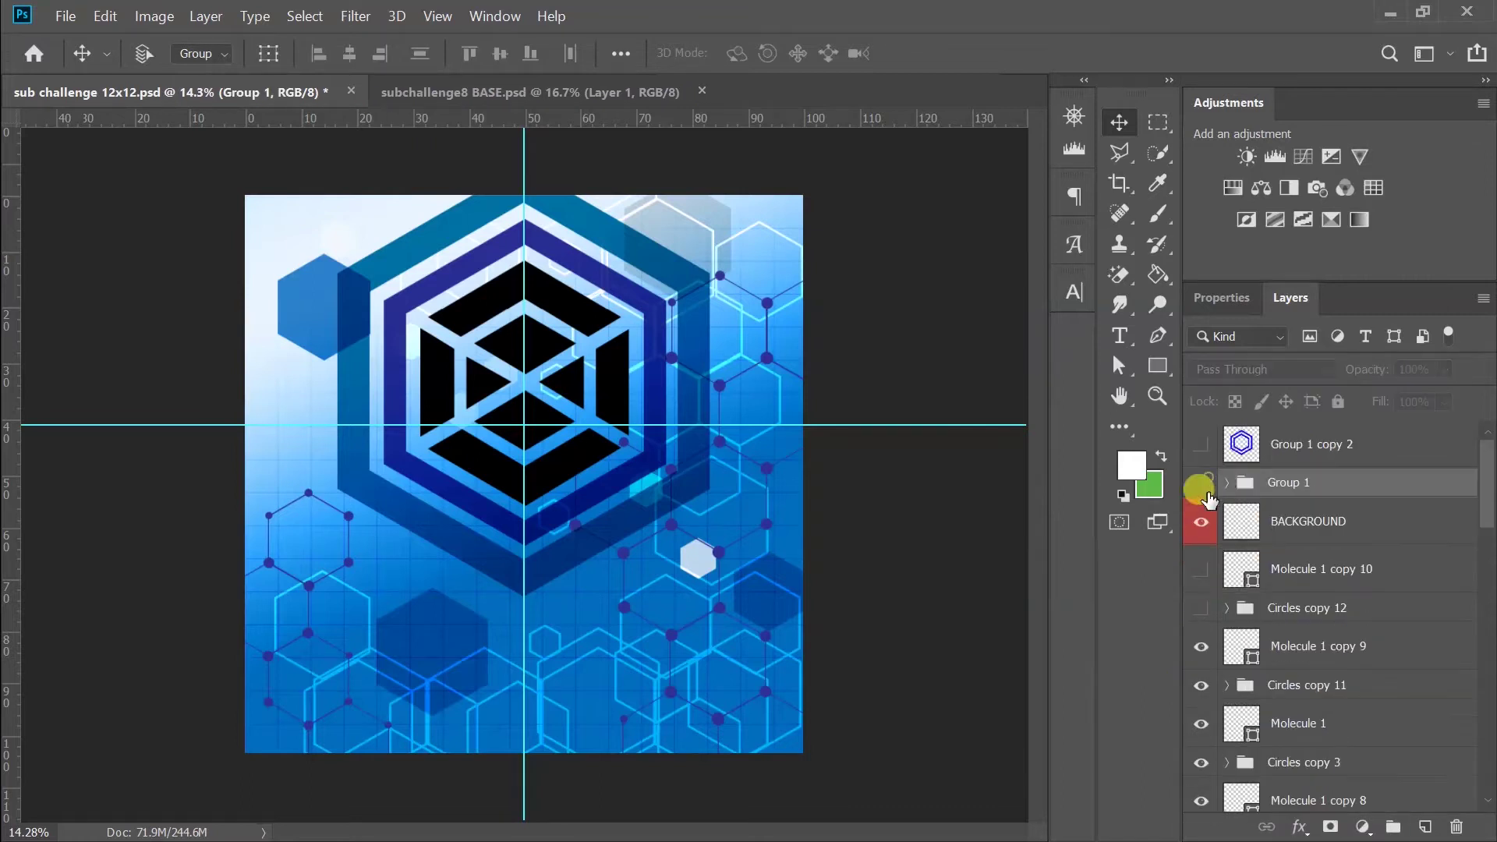
click(1200, 485)
click(506, 92)
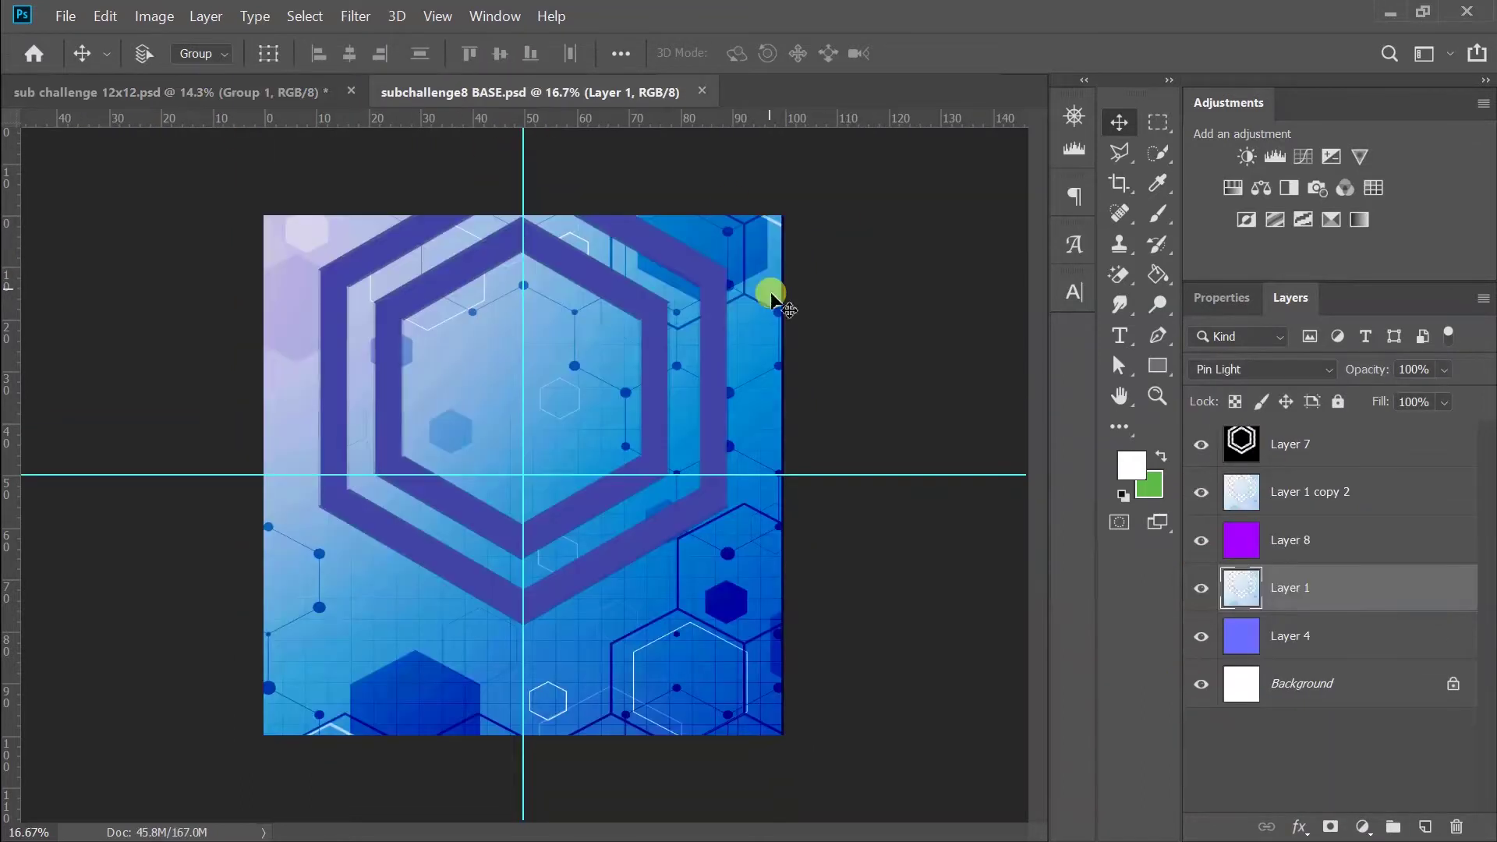
click(251, 92)
- Group all molecule hexagon and circle layers and name the group Molecules
click(1286, 576)
scroll(1373, 581, up, 10)
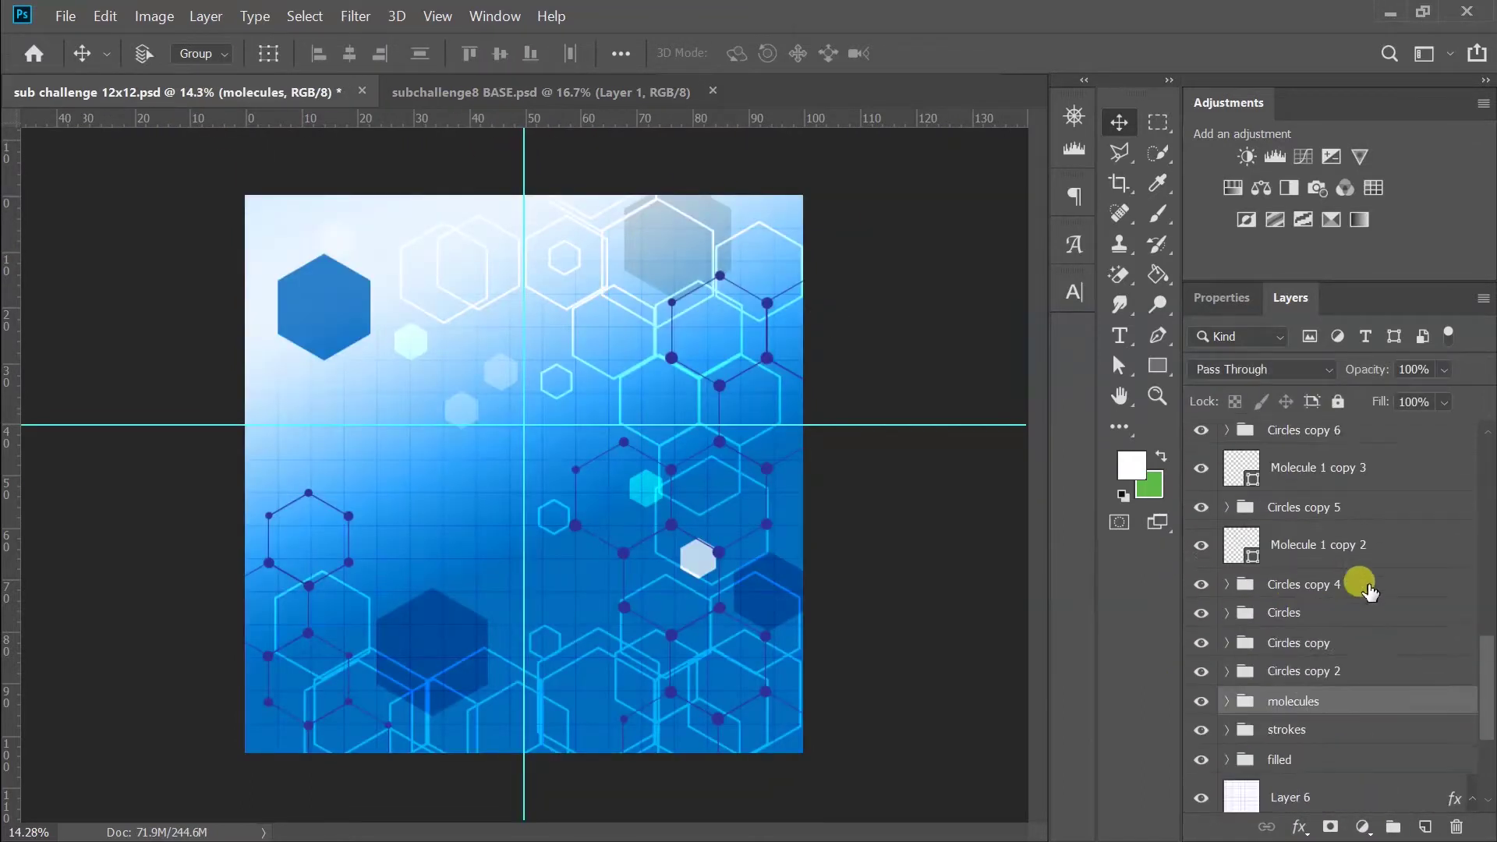
key(ctrl+g)
double_click(1286, 505)
text(Mol)
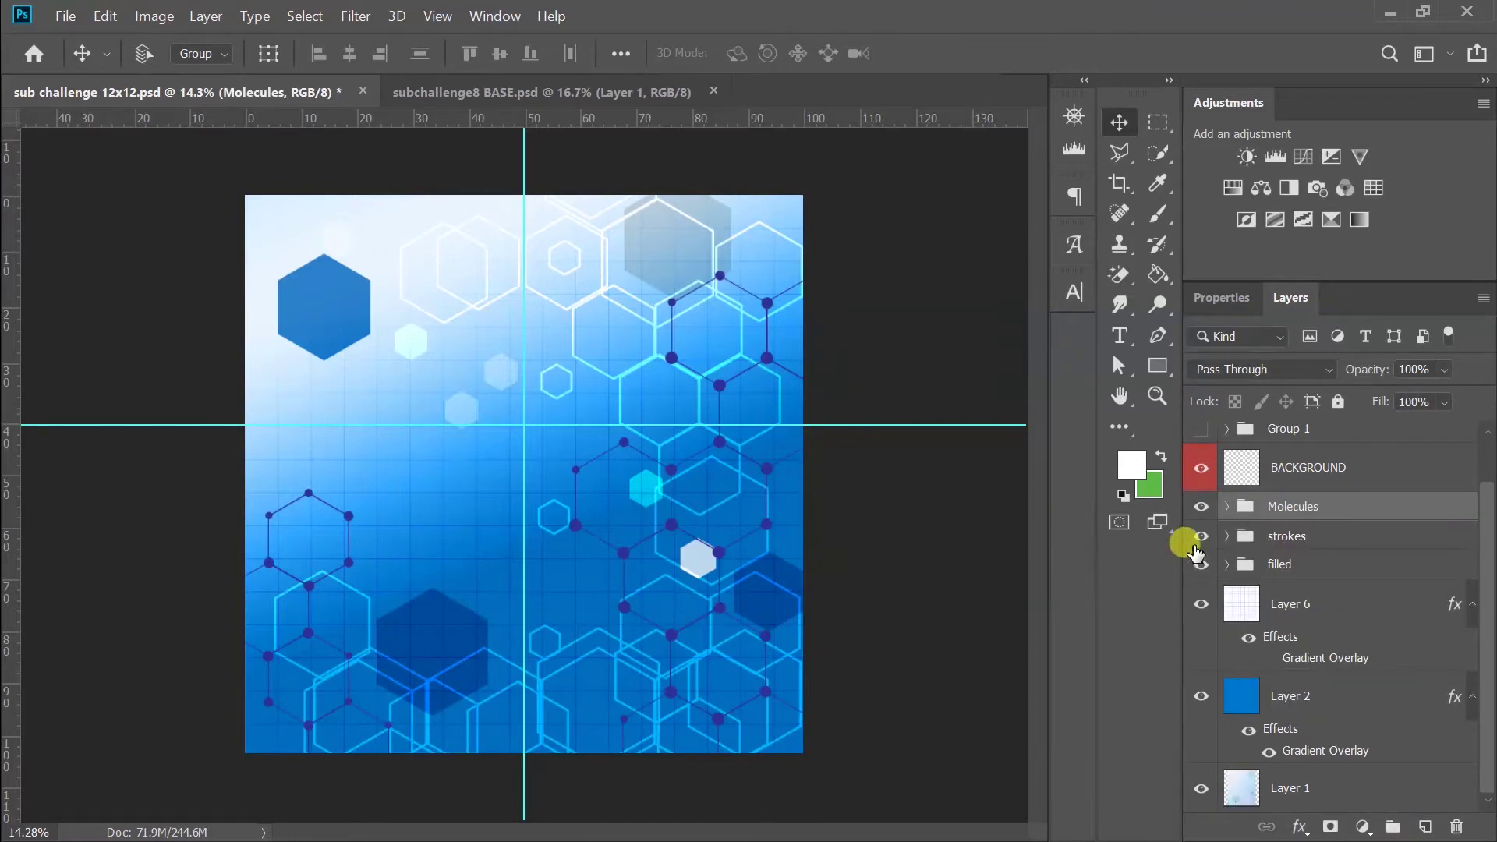
- Lower the filled group's opacity and set the strokes group to Vivid Light at 41% opacity
click(1247, 564)
key(4)
key(1)
click(1247, 537)
key(shift+alt+v)
key(4)
key(1)
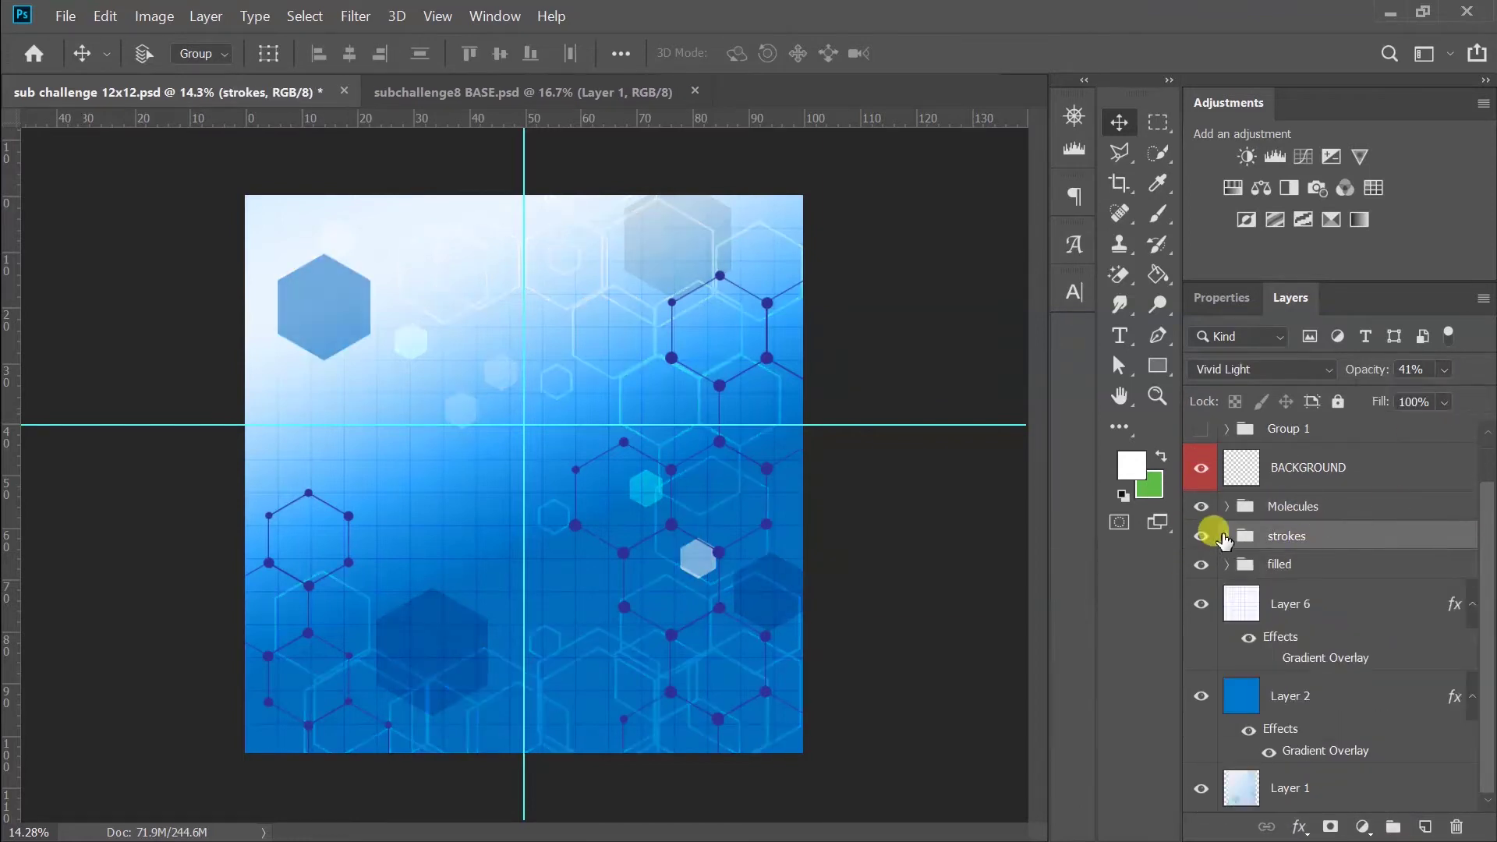
- Reposition several outline hexagons from the strokes group, including Polygon 1 copy 31, to spread them across the canvas
click(1226, 536)
drag(689, 658, 749, 522)
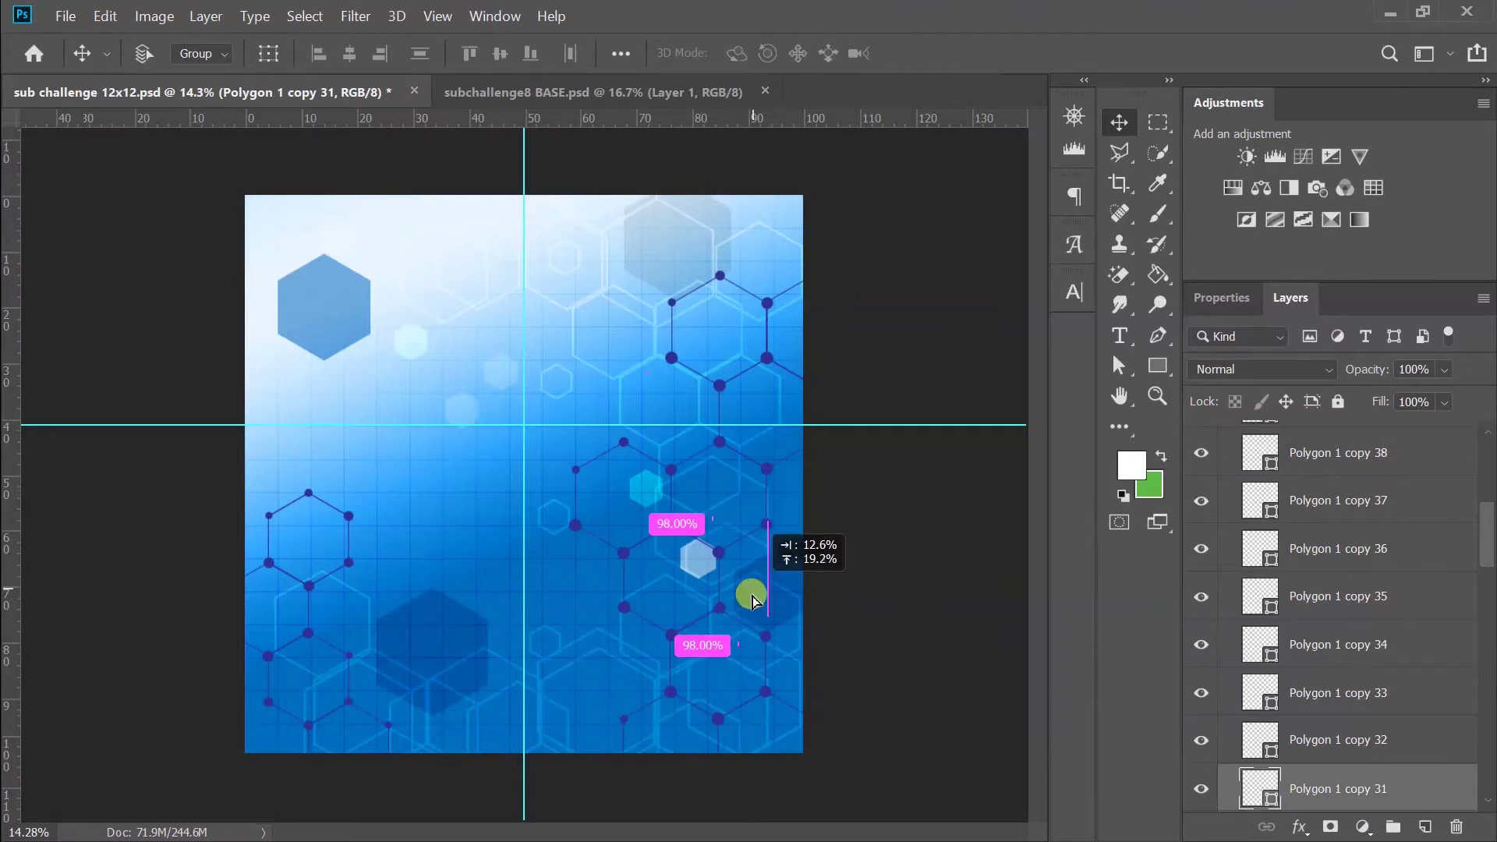
drag(364, 517, 586, 348)
drag(329, 721, 540, 470)
drag(382, 121, 512, 434)
- Put the Polygon 1 layer above the Molecules group, adjust its stroke, and move the hexagon lower on the canvas
drag(1310, 787, 1286, 562)
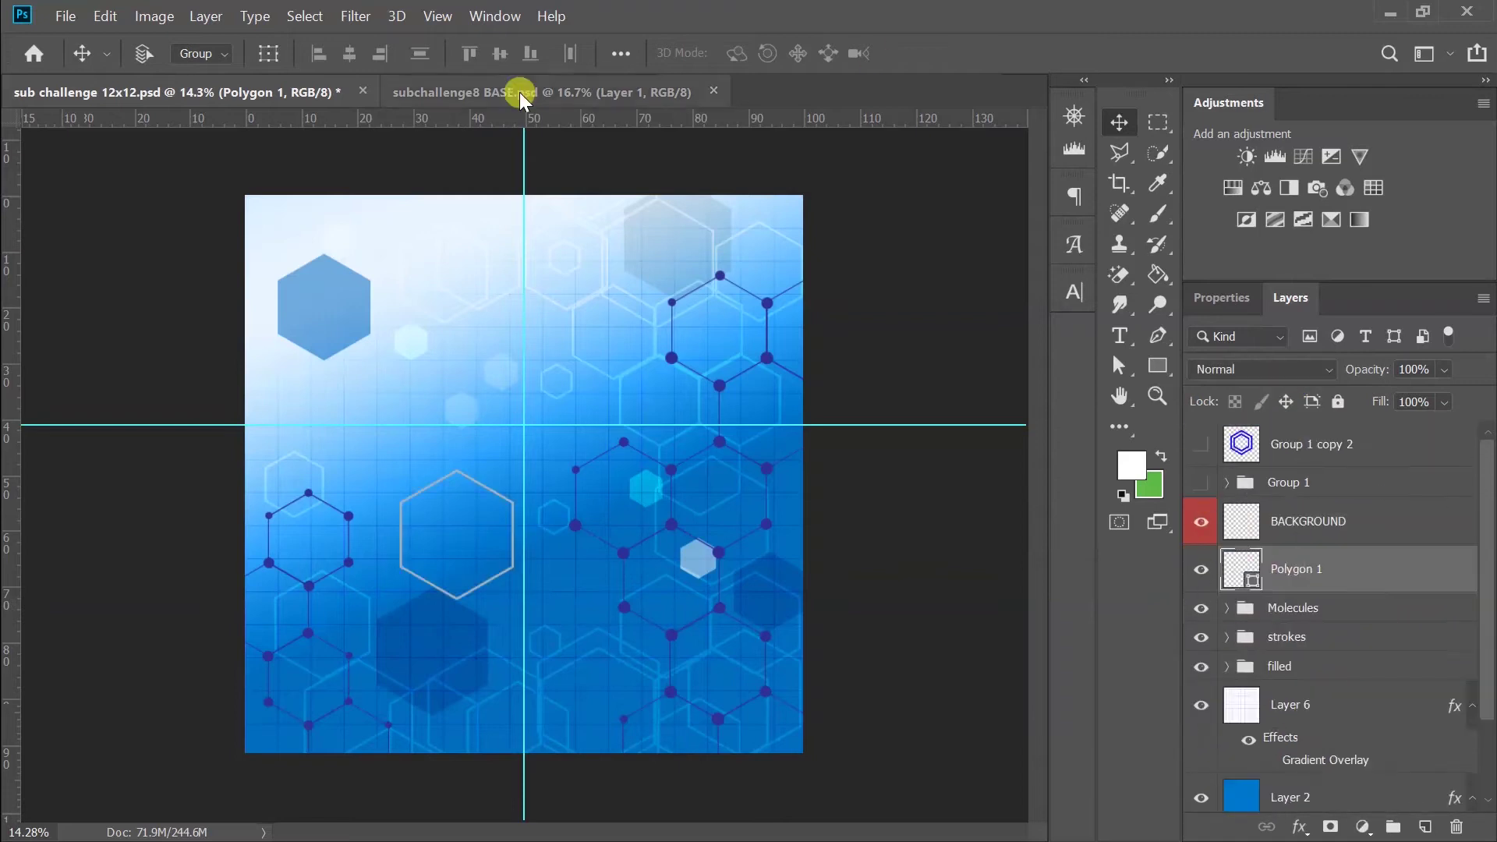
key(u)
click(390, 52)
click(400, 261)
key(v)
drag(452, 559, 468, 713)
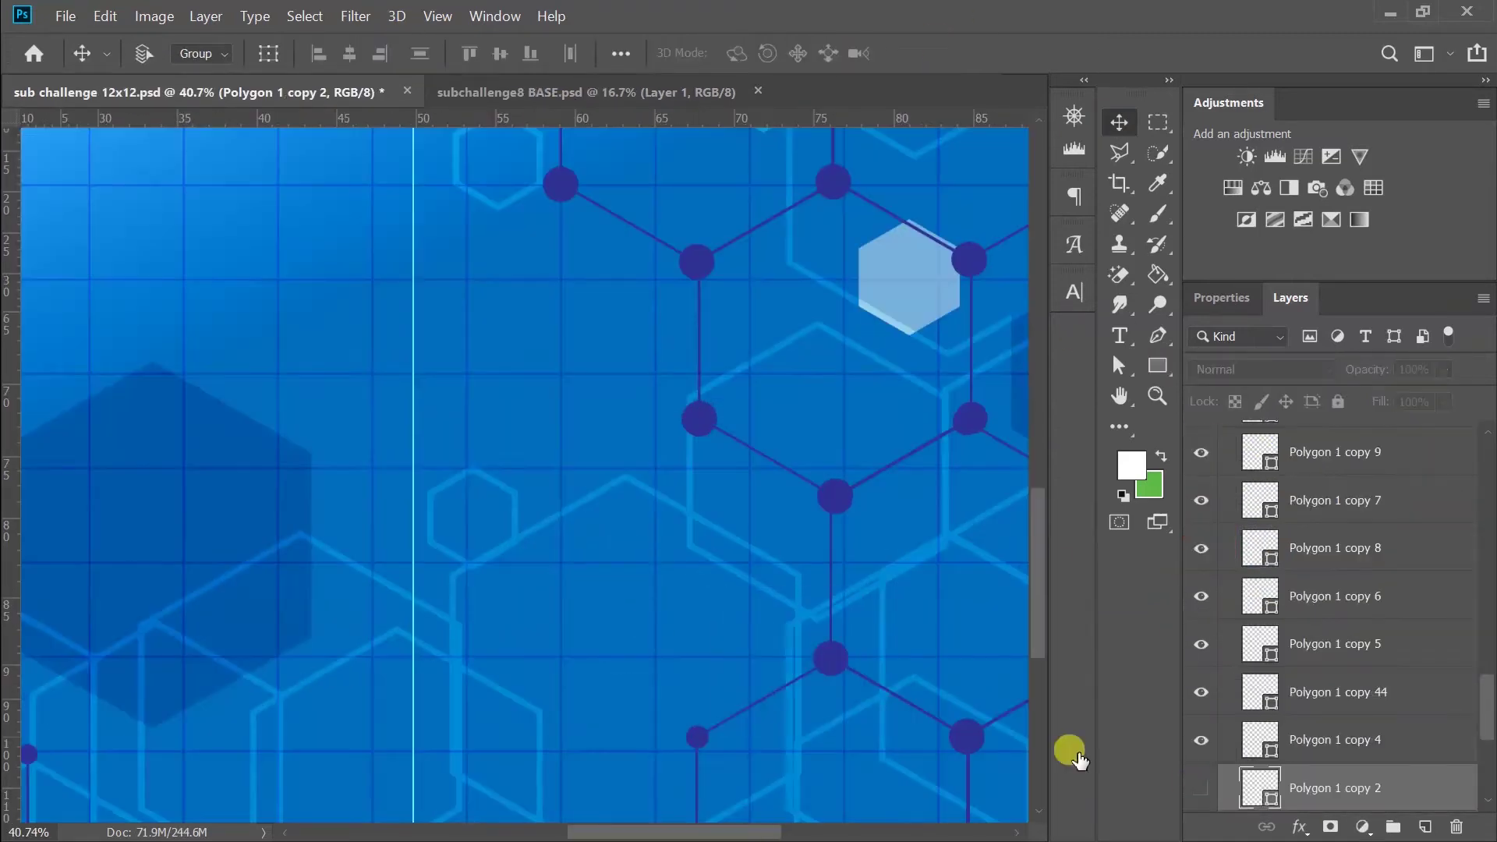
- Hide the outline hexagons Polygon 1 copy 4 and Polygon 1 copy 44 in the strokes group
scroll(762, 588, up, 2)
click(1201, 739)
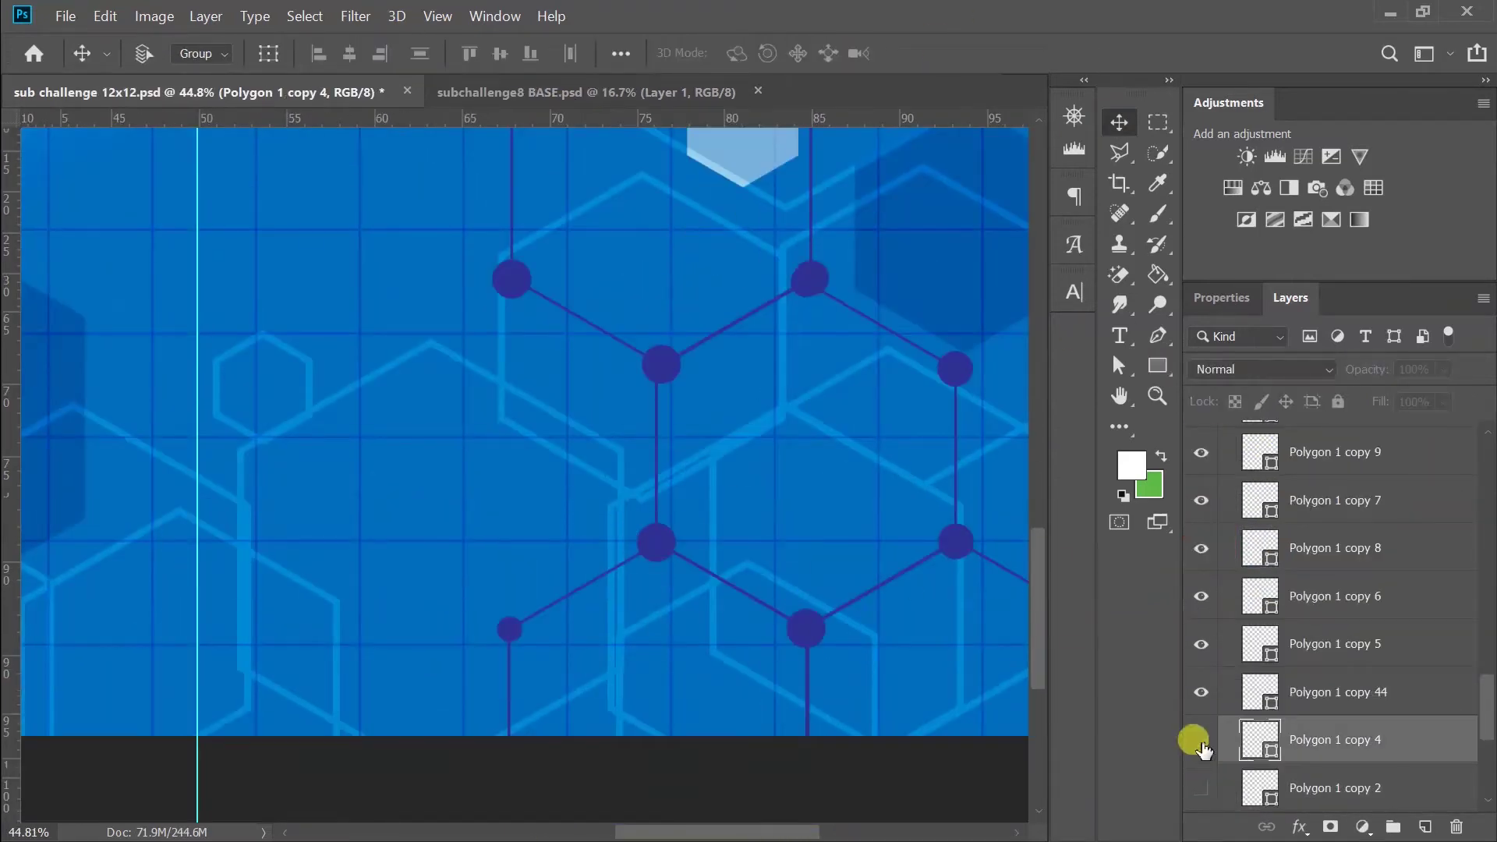
scroll(774, 561, up, 1)
click(775, 561)
scroll(819, 495, down, 3)
scroll(561, 218, up, 3)
scroll(702, 285, up, 2)
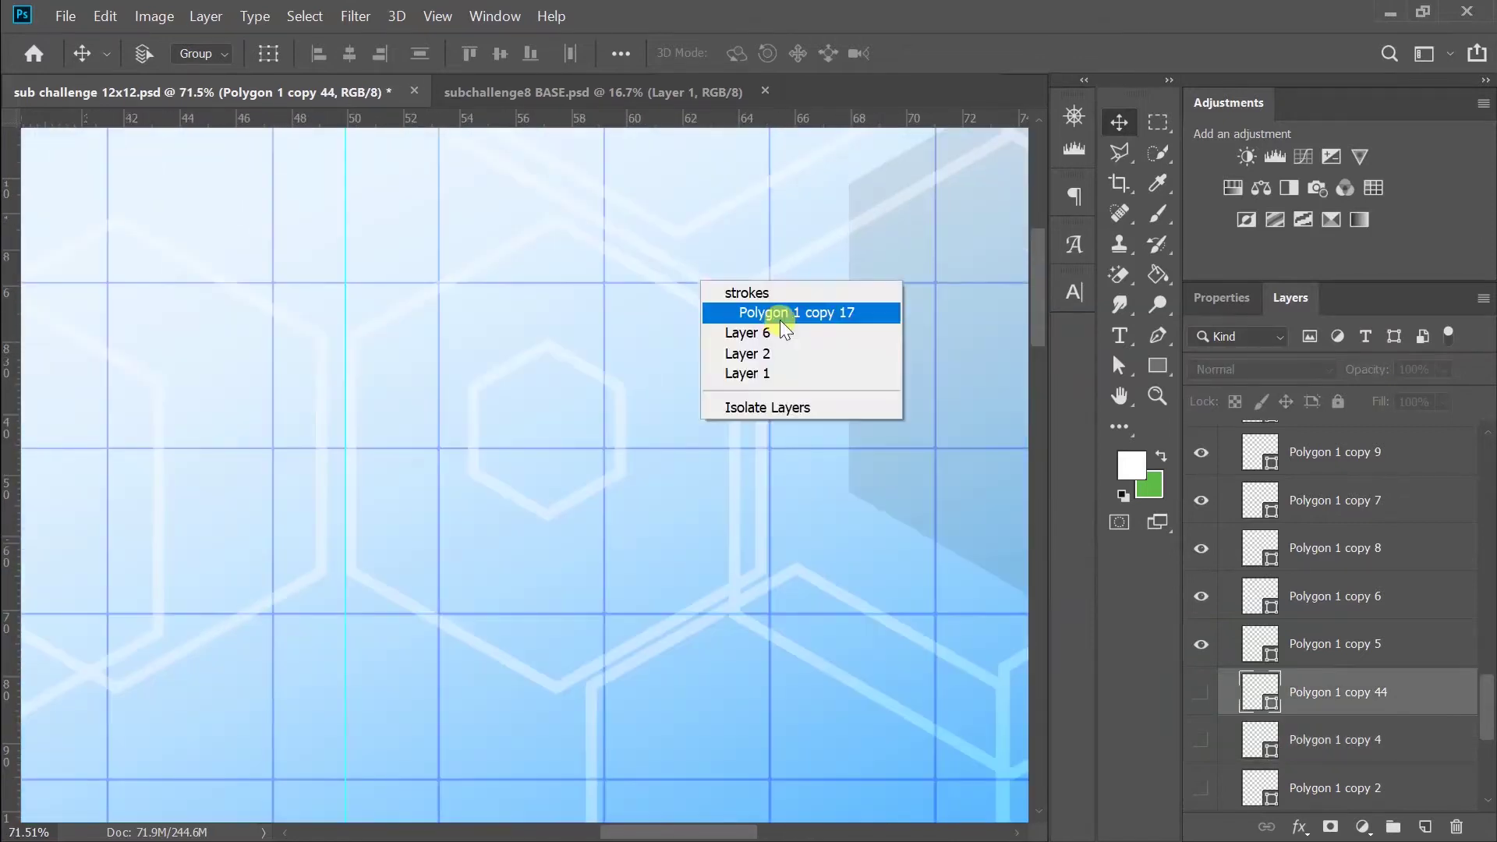
- Select Polygon 1 copy 17 on the canvas, and hide the outline hexagons Polygon 1 copy 38 and Polygon 1 copy 37
click(714, 290)
scroll(754, 614, down, 3)
scroll(535, 484, up, 1)
click(535, 484)
scroll(501, 611, down, 3)
scroll(711, 294, up, 2)
scroll(569, 365, down, 2)
click(492, 374)
scroll(444, 712, up, 2)
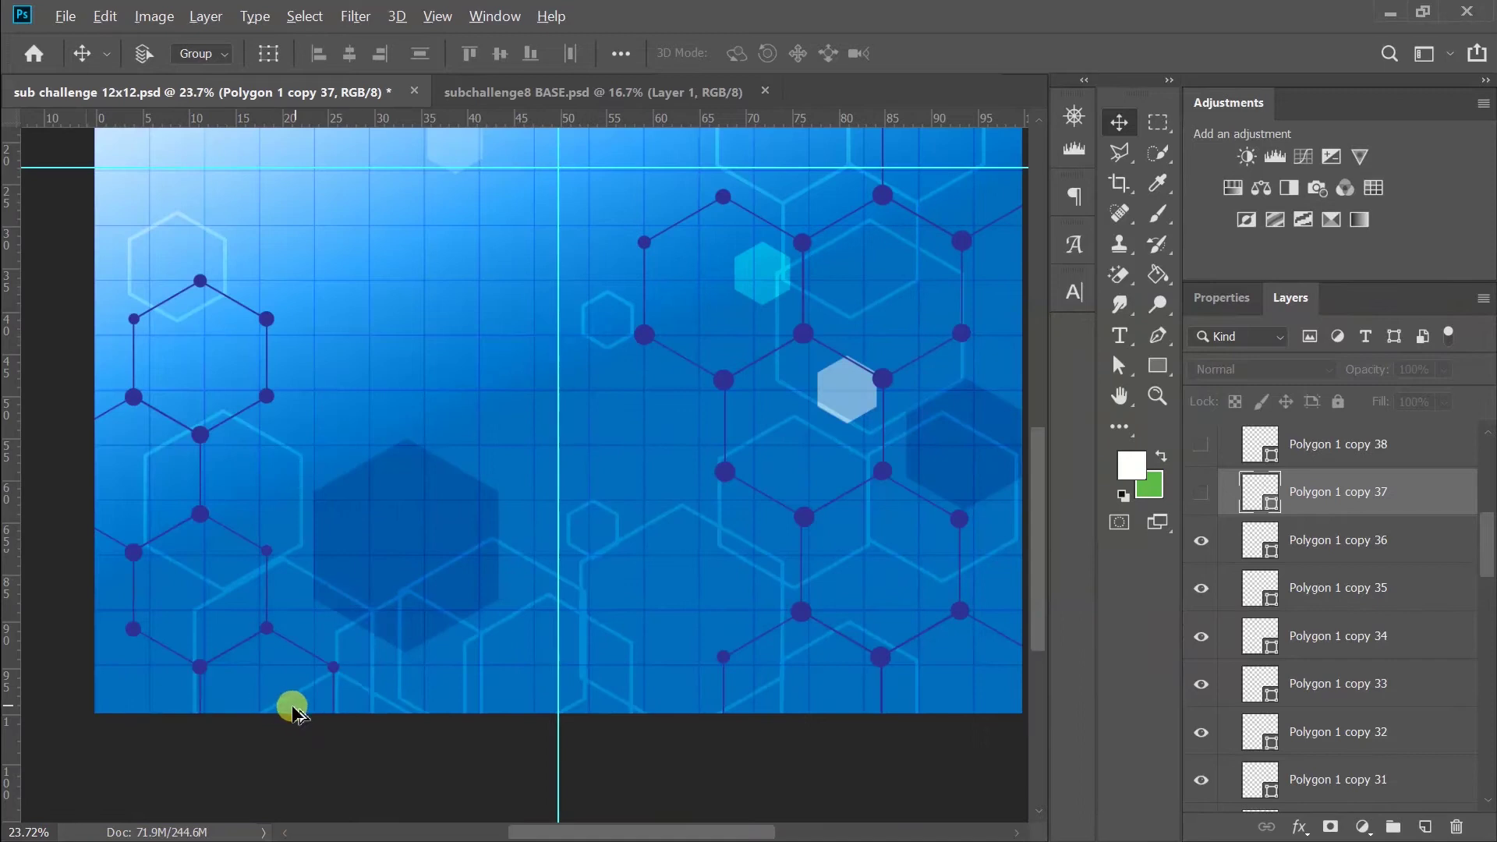
- Hide the outline hexagon Polygon 1 copy 7 in the strokes group and compare the design with subchallenge8 BASE.psd
scroll(294, 704, up, 1)
click(294, 705)
right_click(729, 524)
click(771, 558)
scroll(562, 427, down, 4)
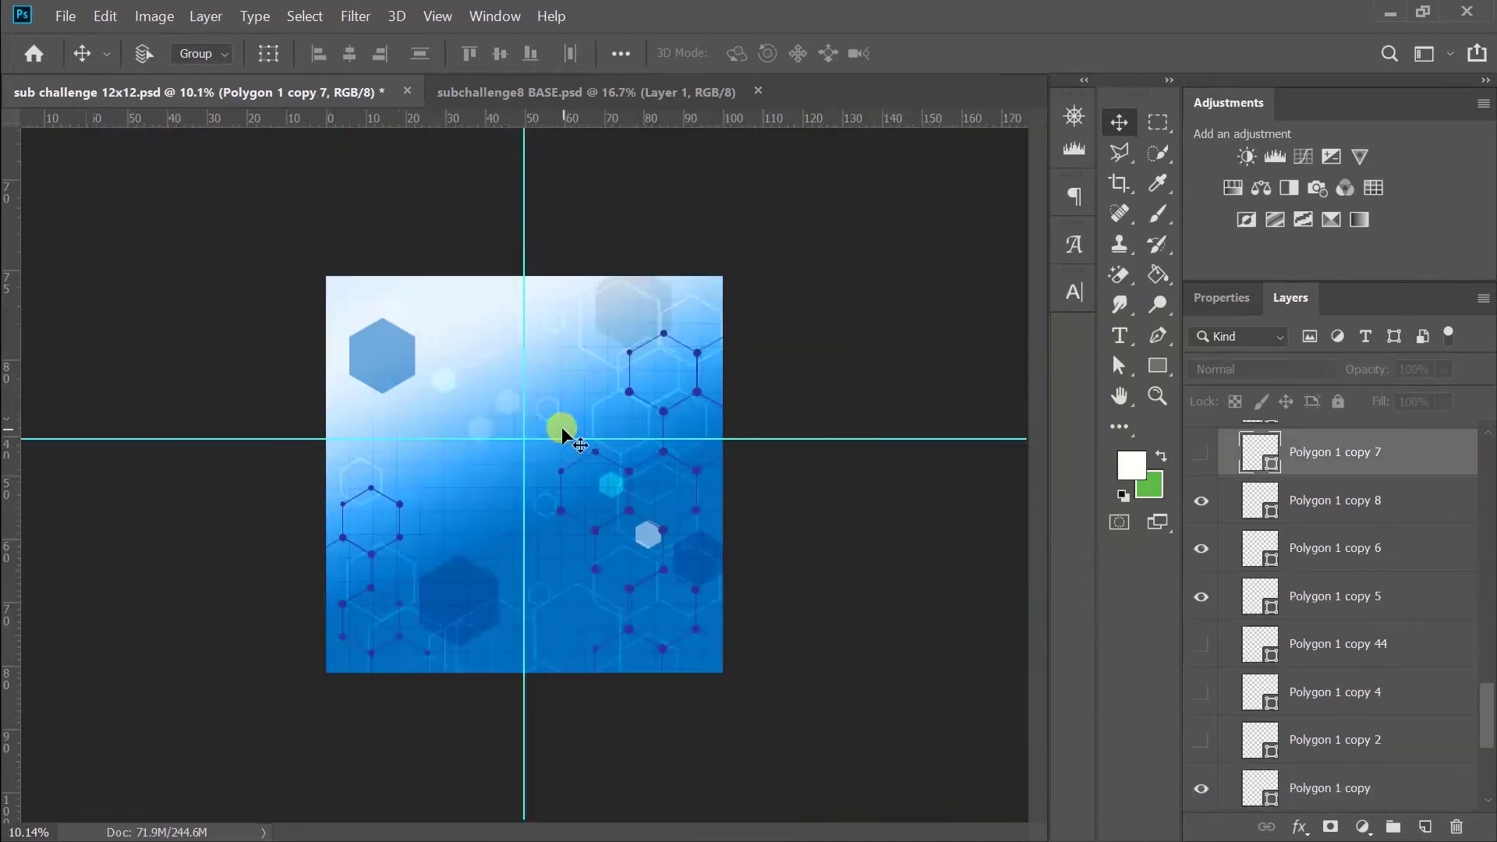
click(546, 92)
click(328, 92)
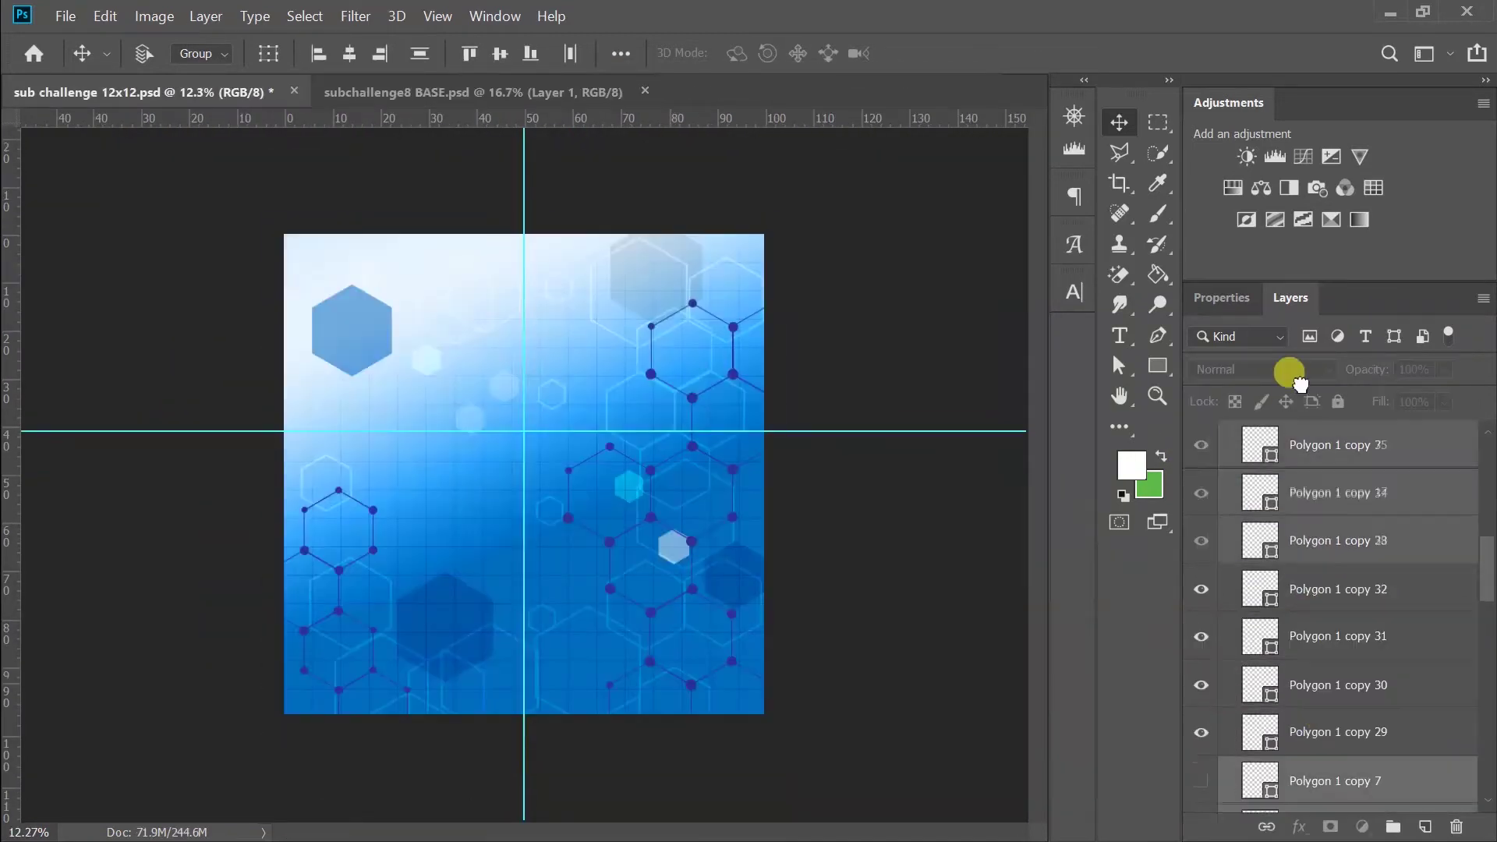
- Group the selected hidden outline hexagons and name the group "white hexs"
key(ctrl+g)
double_click(1294, 463)
text(white hexs)
key(Return)
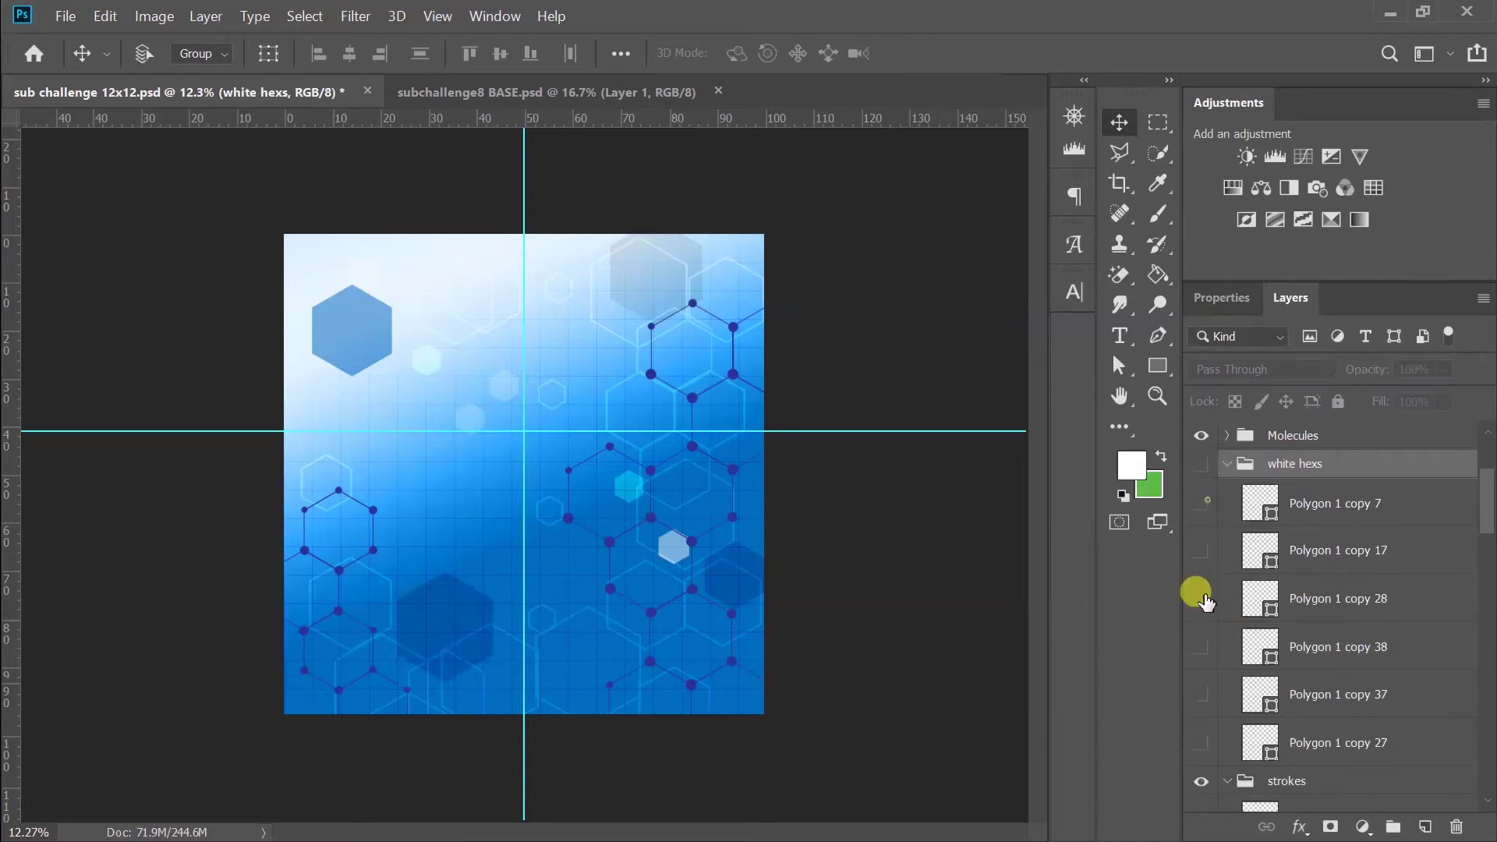
- Create a new layer filled with white and clip it to the white hexs group
key(ctrl+shift+alt+n)
key(alt+BackSpace)
key(ctrl+alt+g)
- Set the stroke width of the outline hexagons in the white hexs group to 10 px
click(1290, 546)
key(u)
click(418, 53)
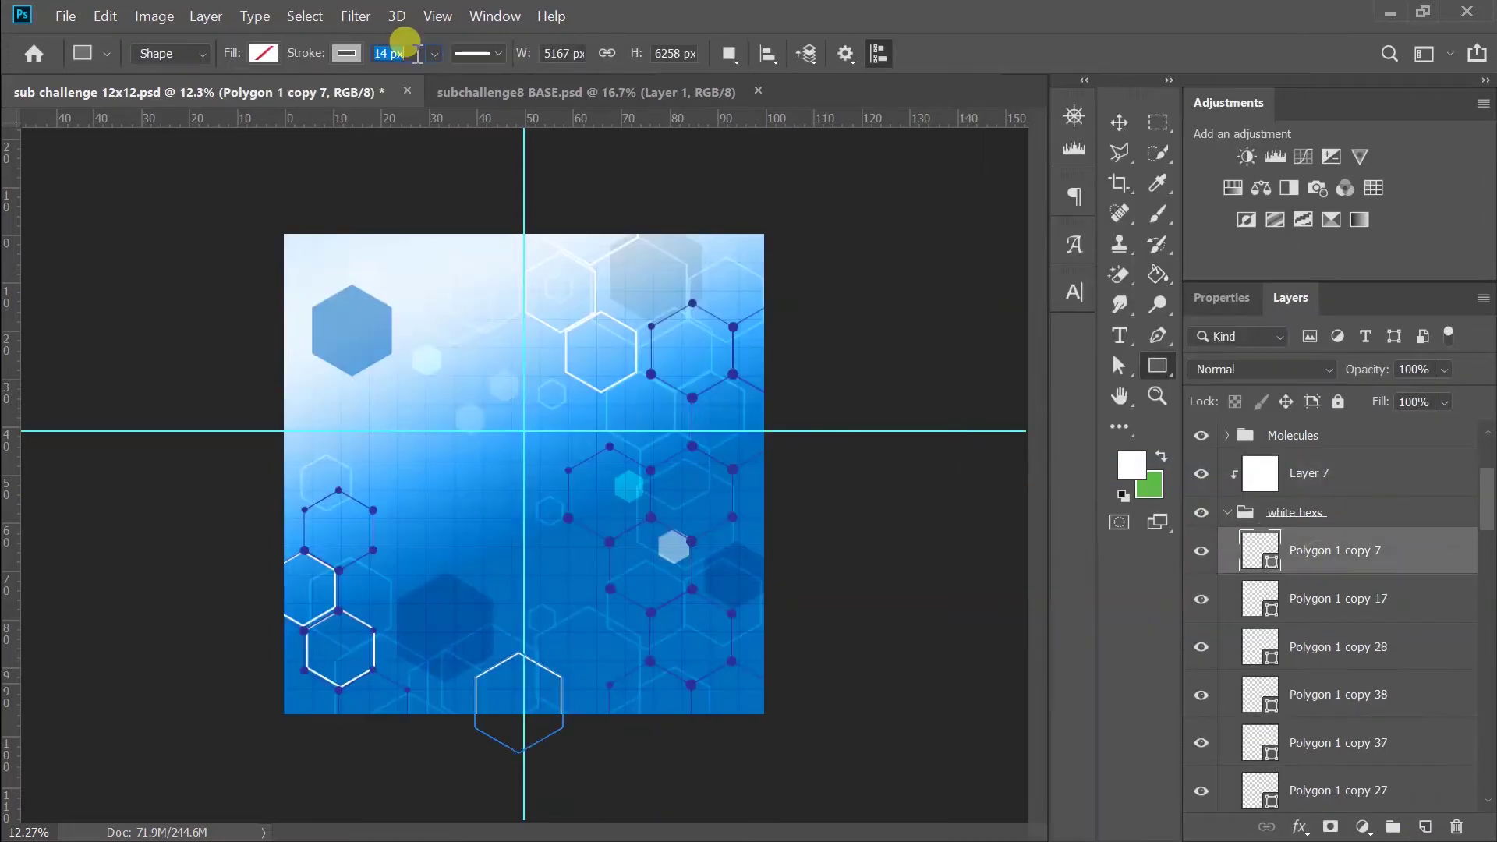
key(ctrl+plus)
key(alt+bracketleft)
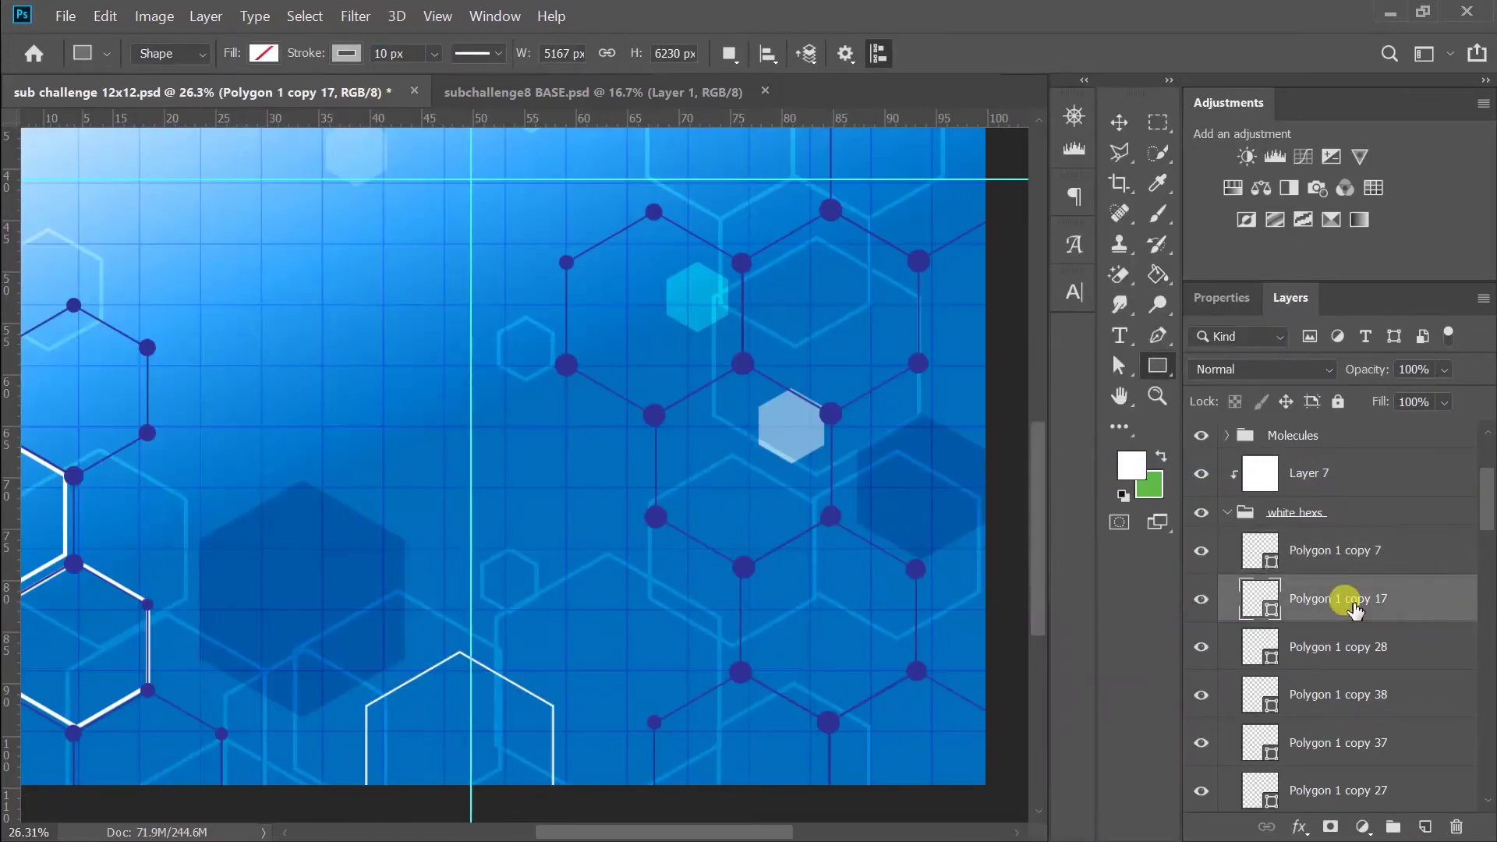
key(ctrl+minus)
key(alt+bracketleft)
key(alt+bracketleft)
key(alt+bracketleft)
key(alt+bracketleft)
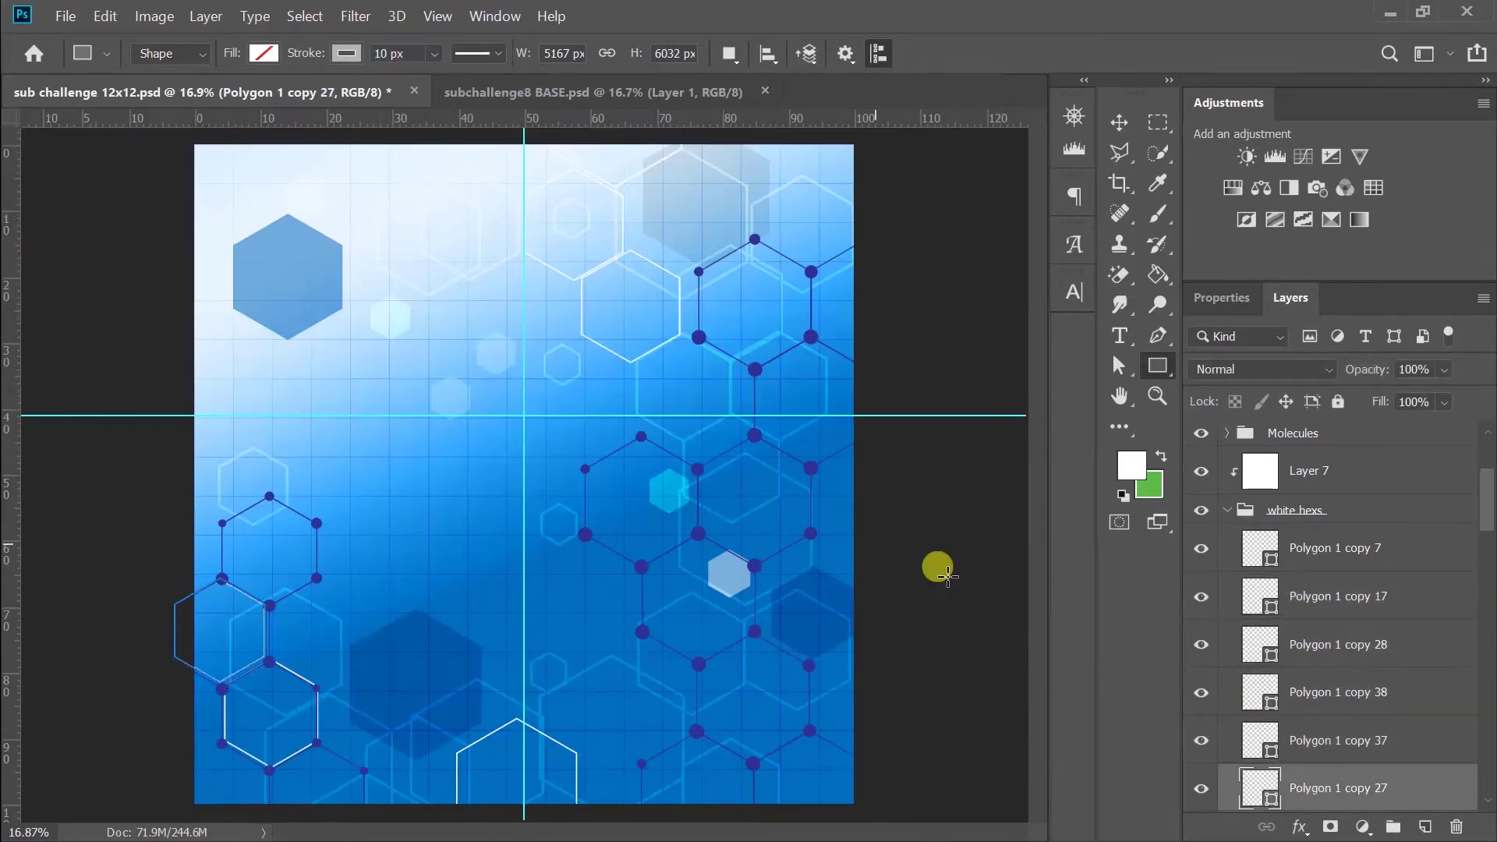
- Reposition white outline hexagons, including Polygon 1 copy 37, along the canvas's right side over the molecules
scroll(1189, 595, up, 1)
click(1189, 595)
click(1201, 643)
click(1201, 787)
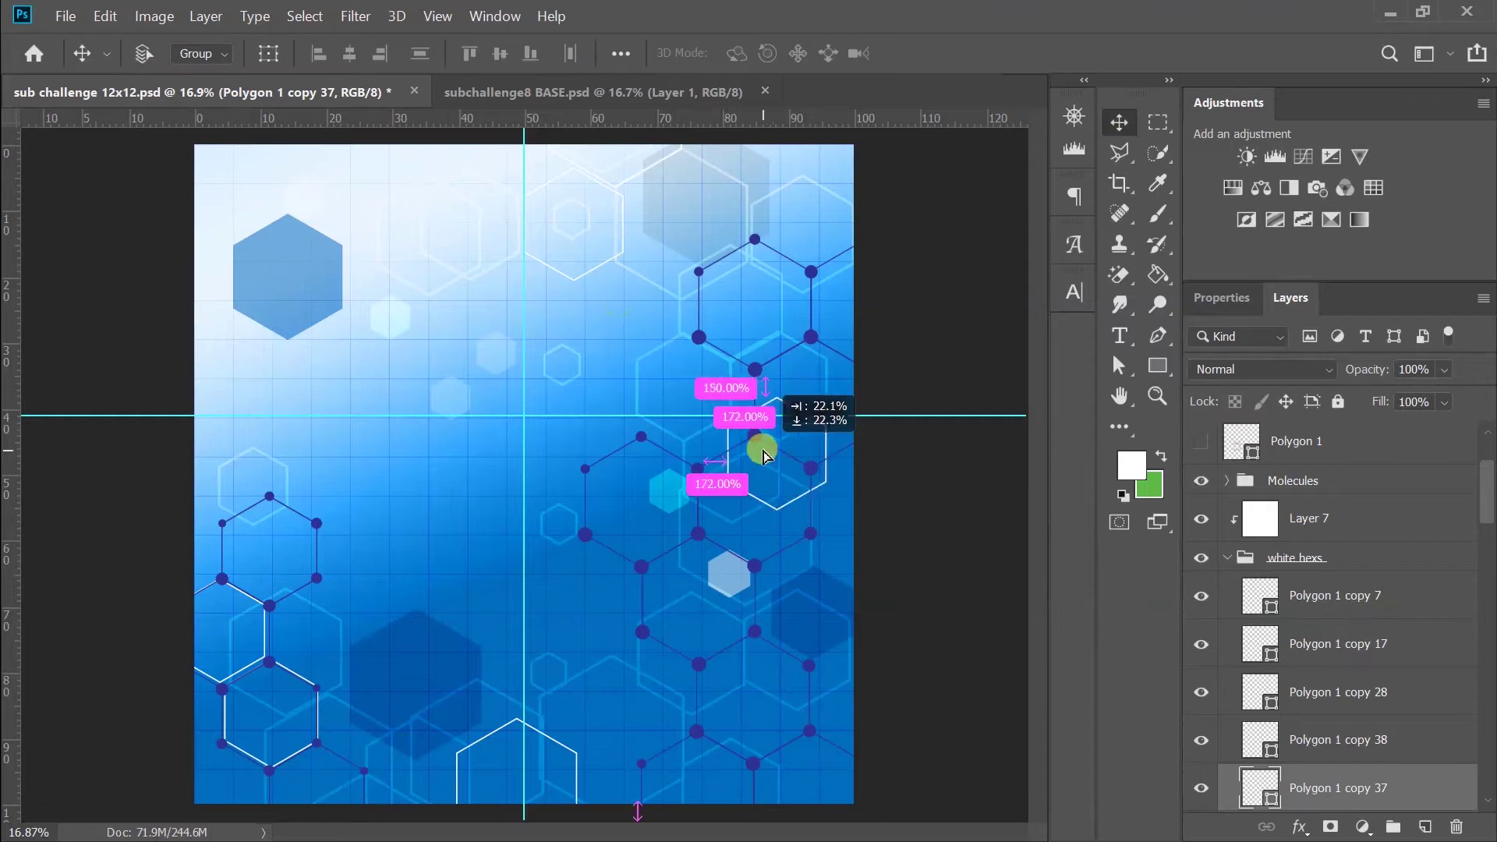
key(v)
scroll(1014, 439, down, 3)
click(1270, 480)
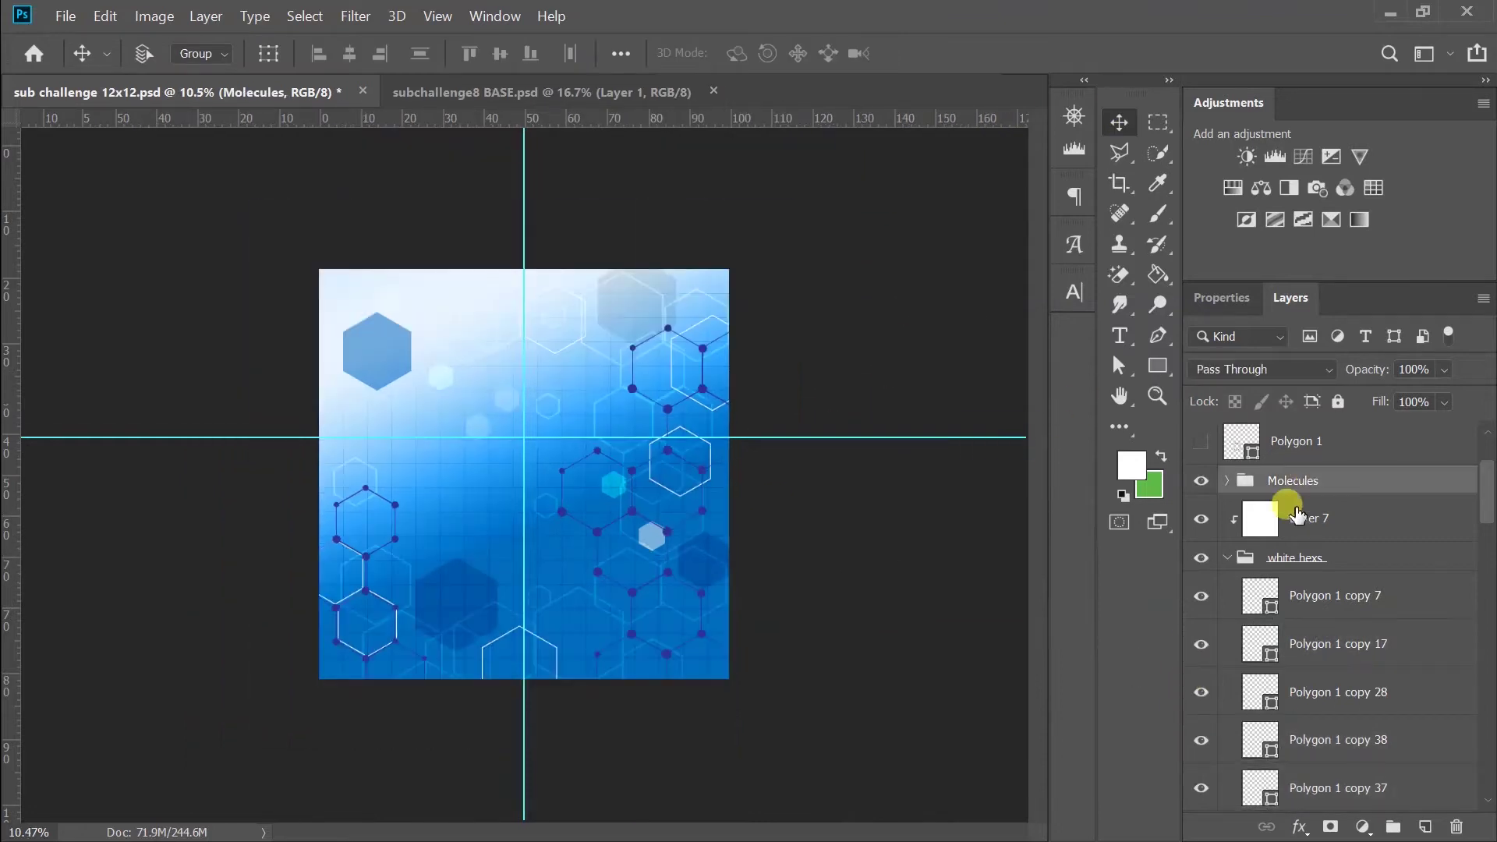
- Collapse the white hexs and strokes groups and lower the selected group's opacity
click(1294, 557)
click(1226, 558)
click(1227, 586)
click(1444, 369)
drag(1481, 394, 1437, 401)
- Spread copies of the small filled and outline hexagons over the lower half and sides of the canvas
scroll(460, 478, up, 2)
drag(460, 478, 647, 690)
right_click(501, 407)
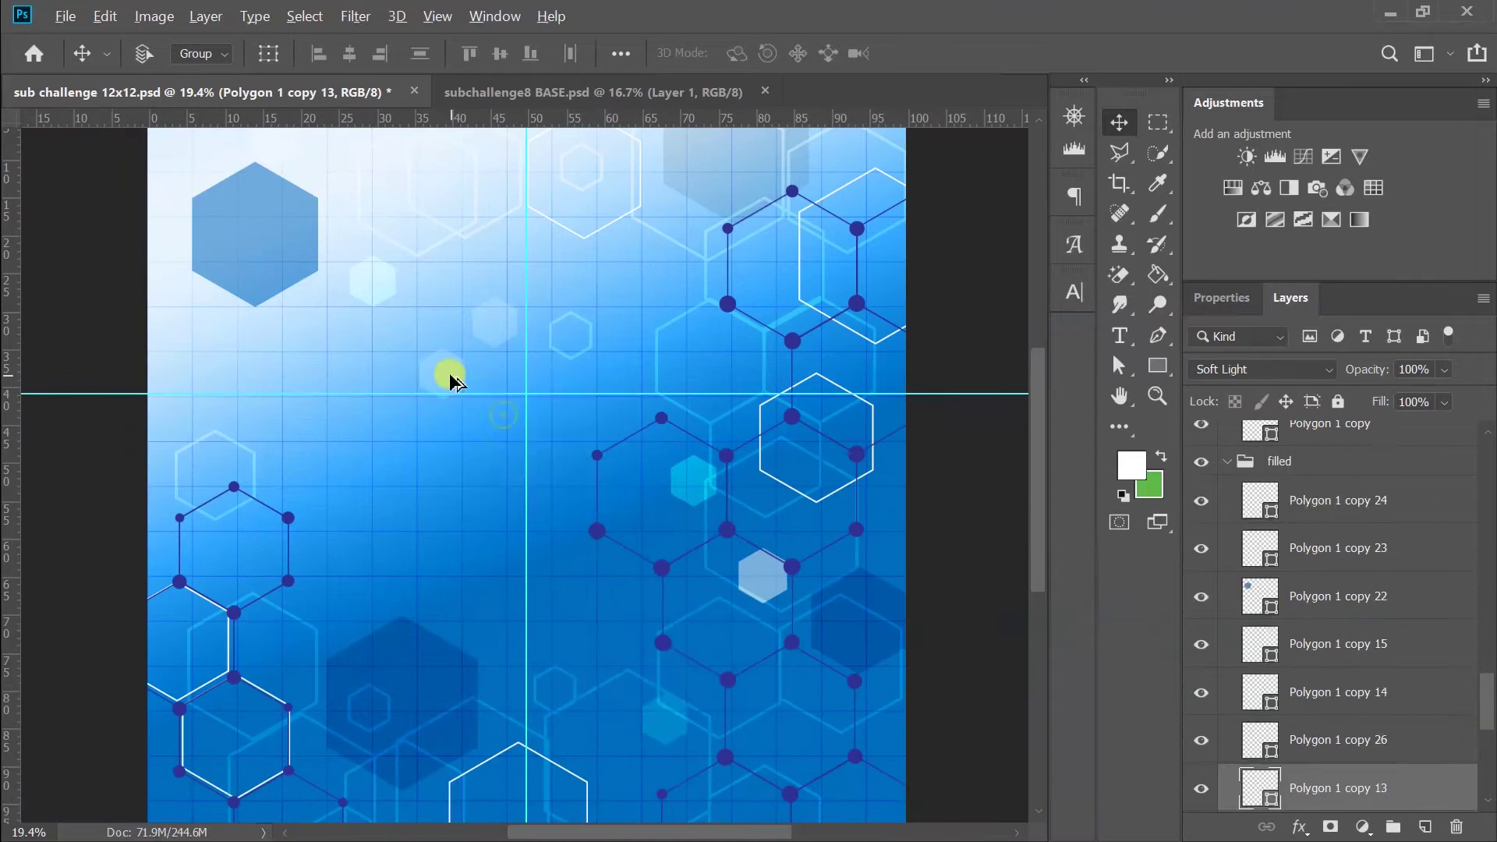
scroll(507, 438, down, 1)
click(507, 437)
drag(556, 345, 766, 746)
scroll(767, 746, down, 2)
drag(534, 626, 309, 514)
- Switch off Layer 2's gradient overlay and toggle layer visibility to examine how the background layers interact
scroll(622, 661, down, 2)
scroll(437, 659, down, 1)
click(1216, 645)
click(1189, 478)
click(1189, 478)
scroll(1197, 697, down, 2)
click(1271, 749)
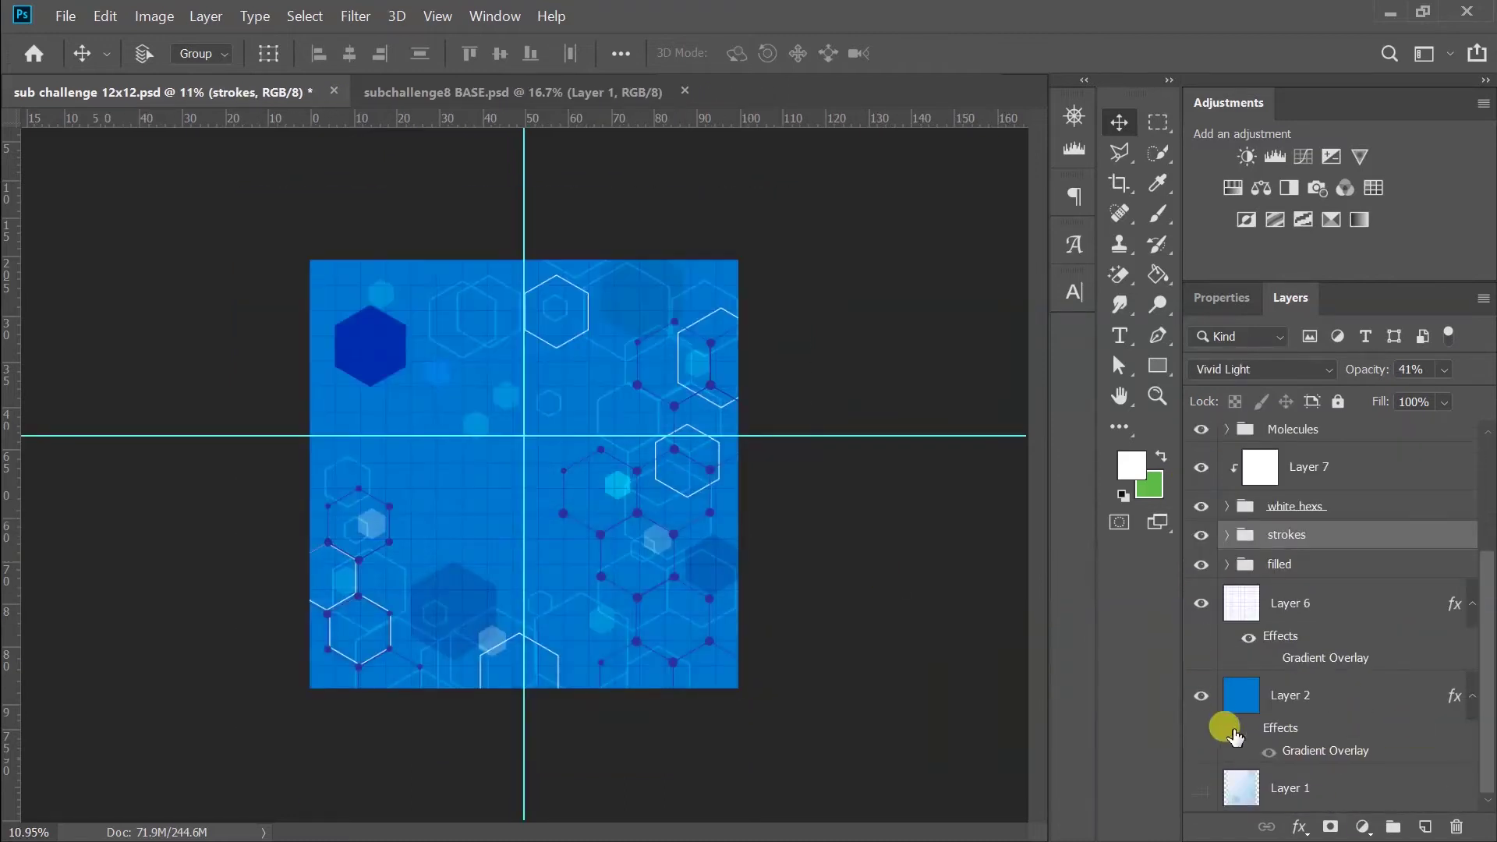
scroll(868, 682, down, 1)
click(1201, 694)
click(1201, 693)
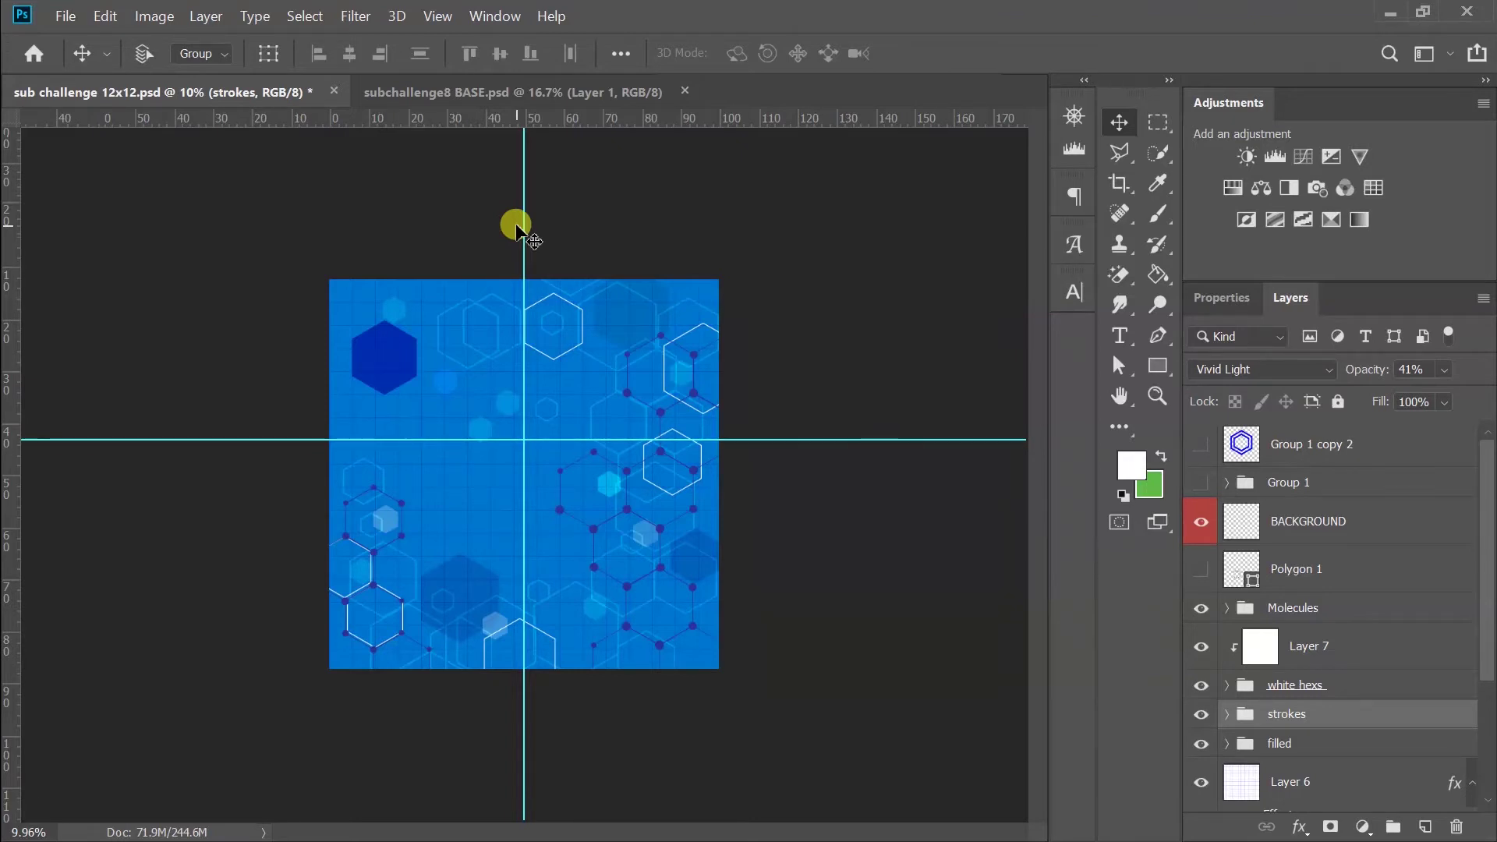
- Turn on Layer 2's gradient overlay again and set the layer's blend mode to Linear Burn above the Molecules group
scroll(1326, 624, down, 4)
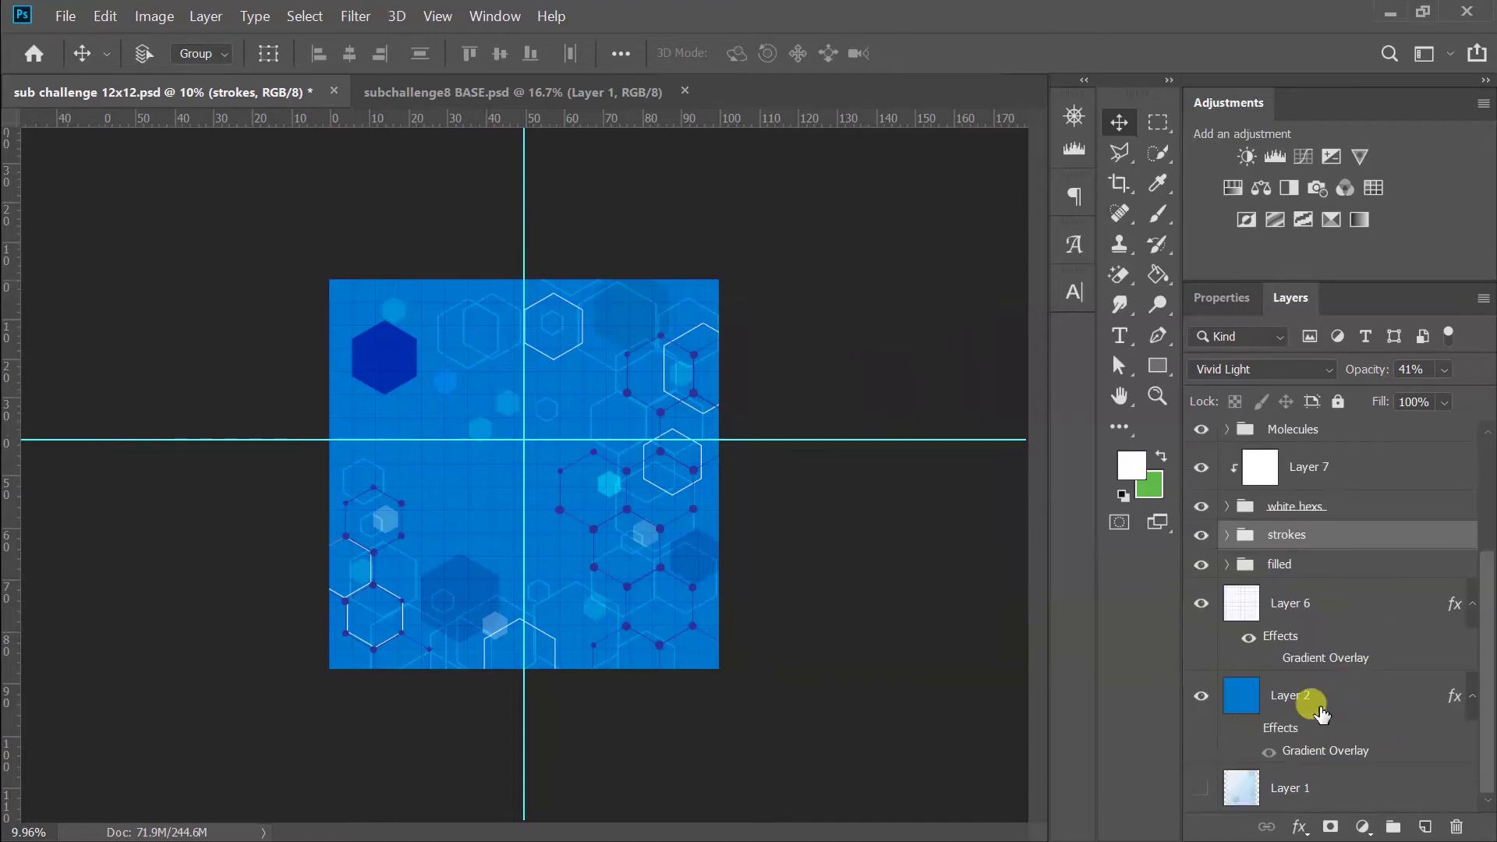
double_click(1317, 702)
key(Return)
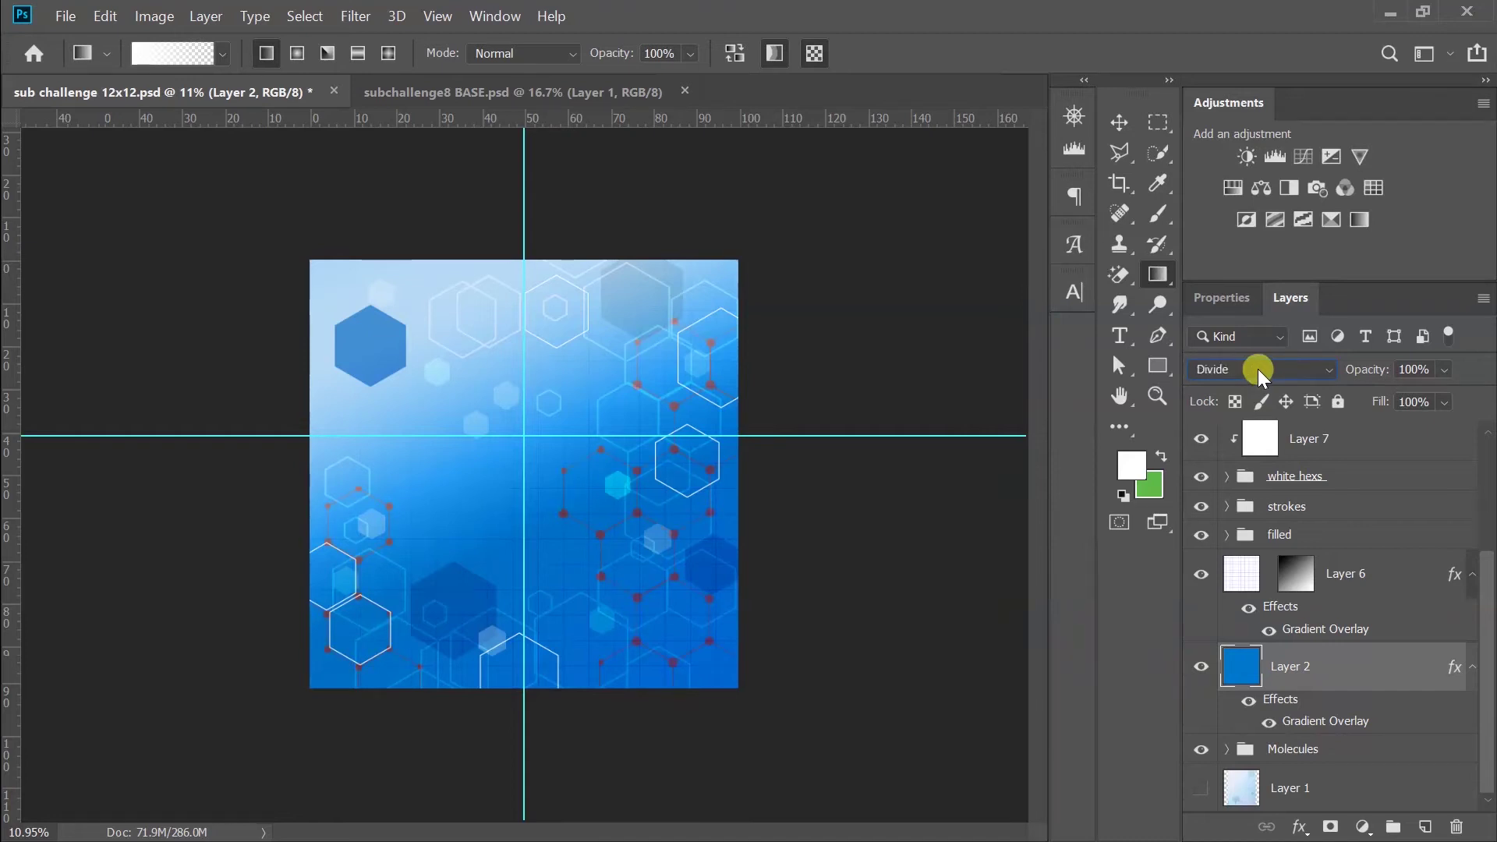
click(1257, 368)
click(1283, 335)
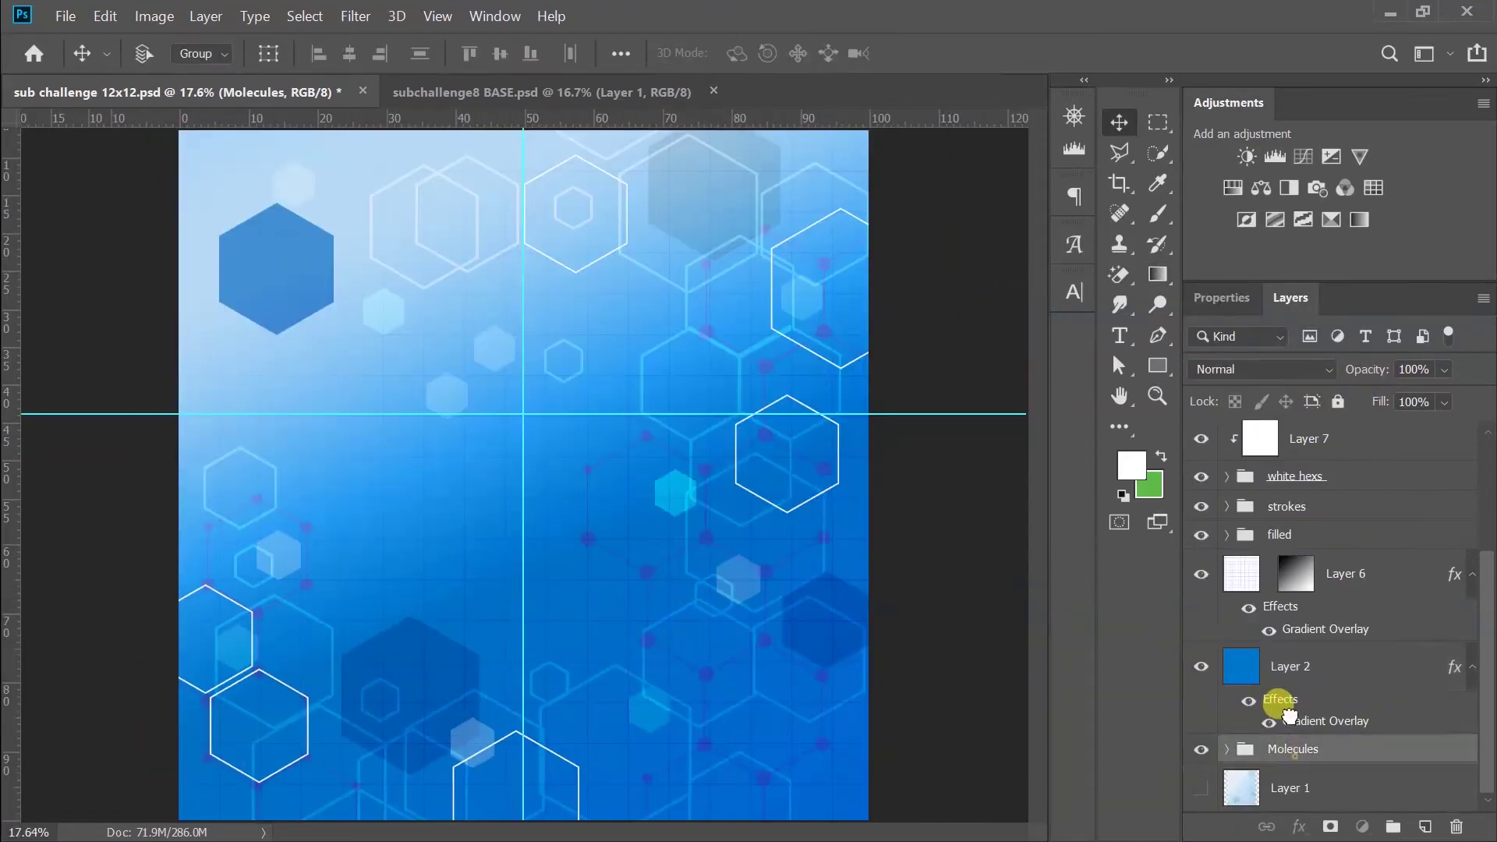
click(1293, 750)
click(1290, 666)
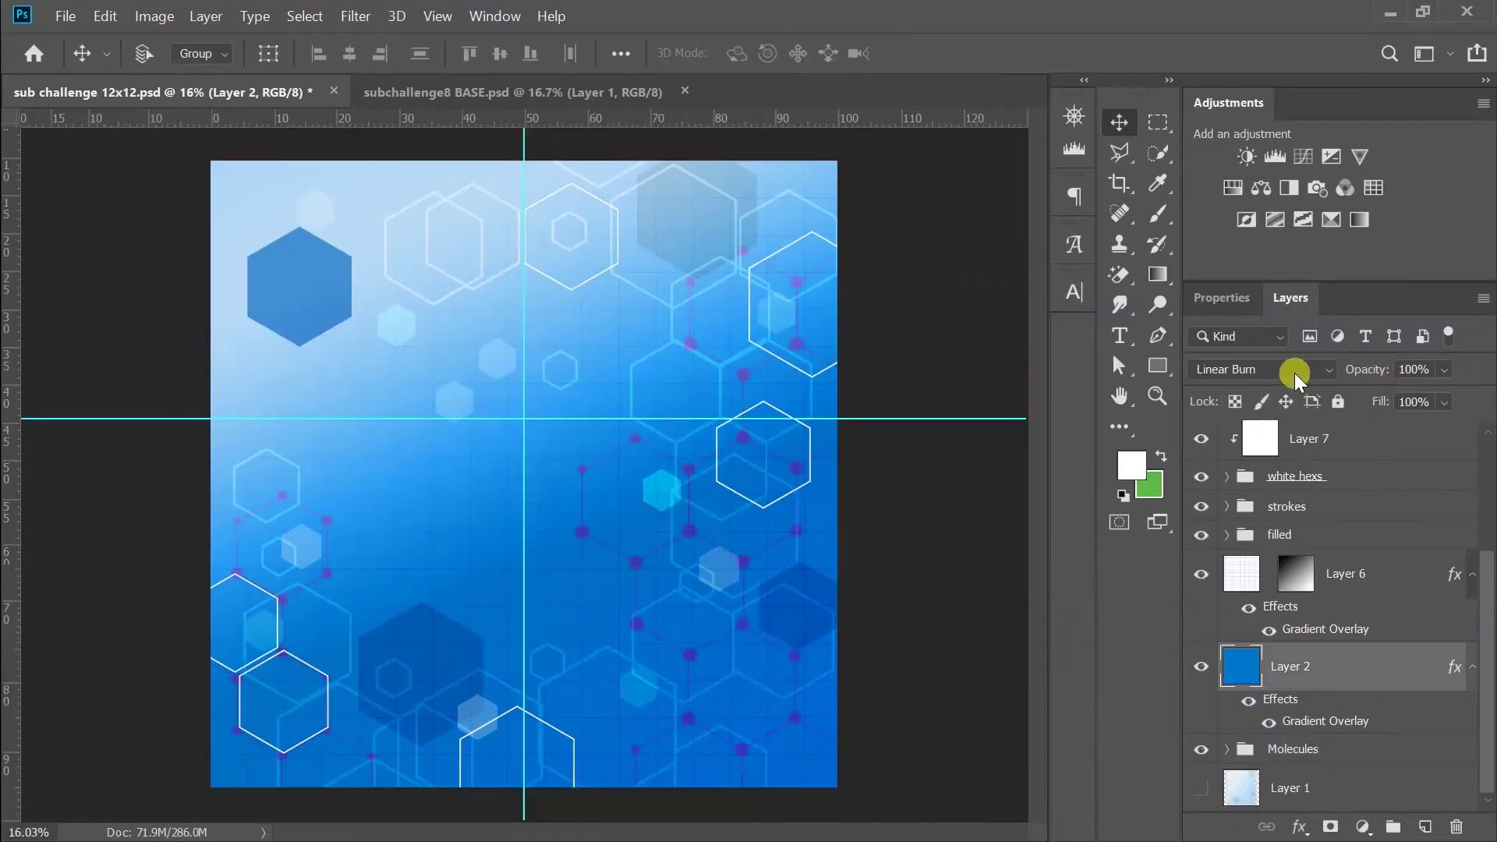
- Enlarge the Molecules group and shift it up and to the left on the canvas
key(alt+bracketleft)
key(ctrl+t)
drag(187, 226, 167, 207)
drag(624, 312, 590, 255)
key(Return)
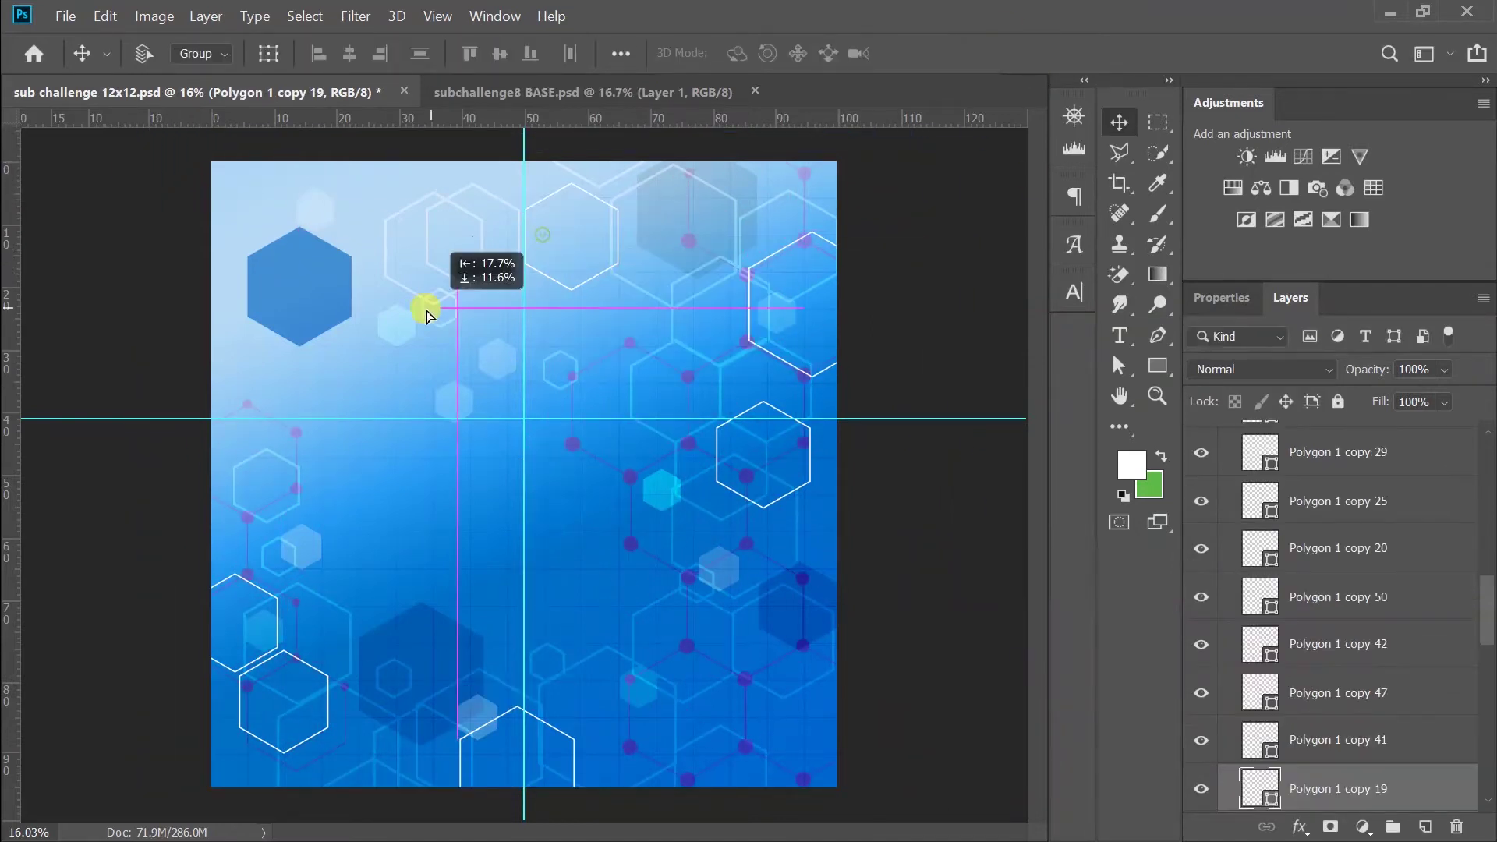
- Move the small outline hexagon Polygon 1 copy 19 toward the upper left and put Polygon 1 copy 22 below Layer 2
click(545, 418)
mouse_move(1370, 761)
mouse_down()
mouse_move(1316, 786)
mouse_move(1330, 755)
mouse_up()
click(1256, 368)
click(1241, 280)
scroll(1255, 368, down, 6)
scroll(1256, 368, down, 3)
- Change the fill of the large hexagon Polygon 1 copy 22 to teal
key(u)
click(1345, 635)
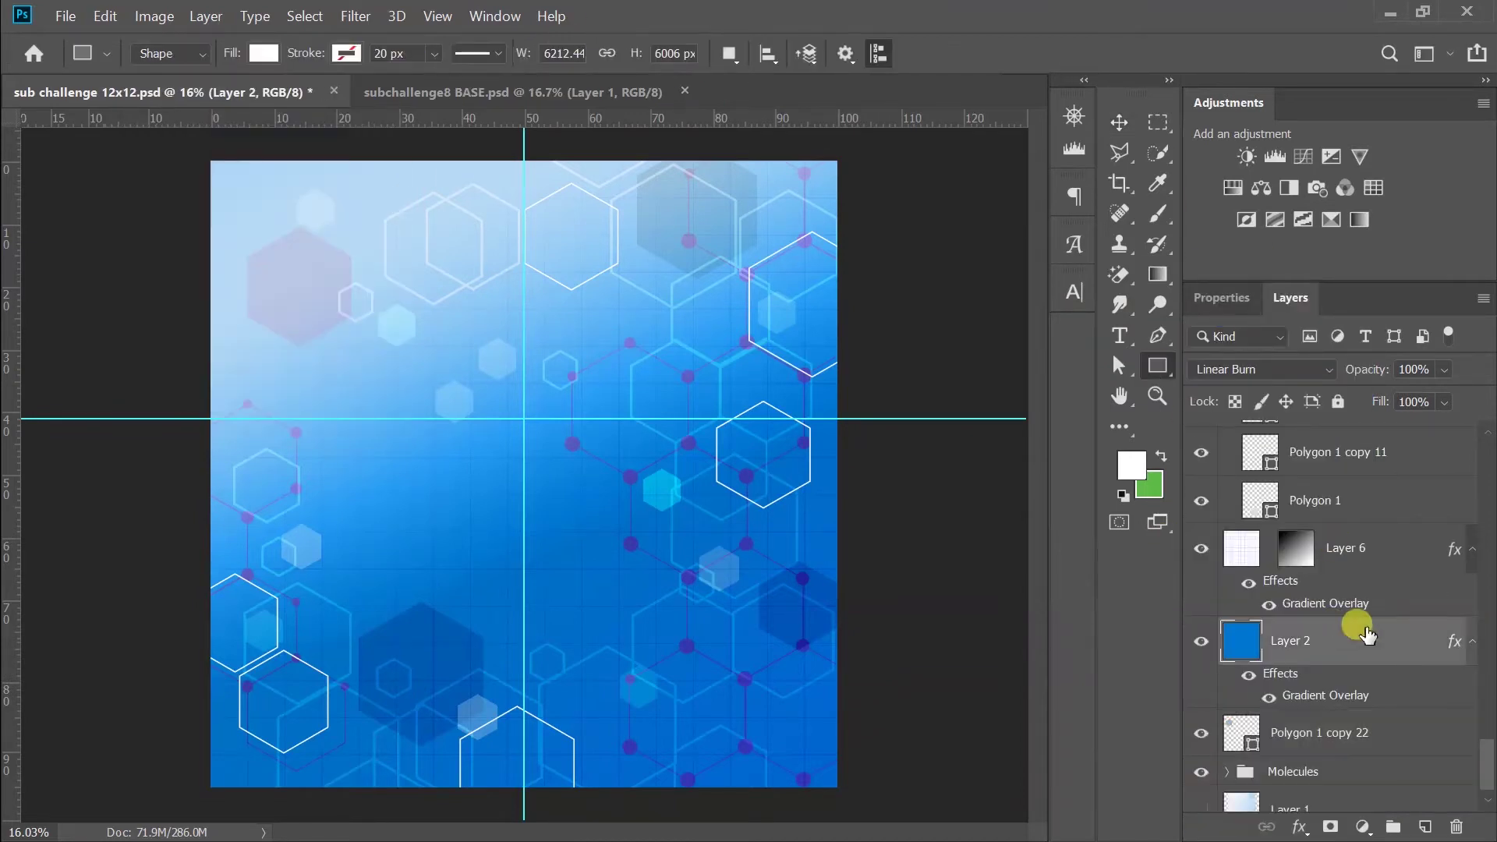
click(264, 53)
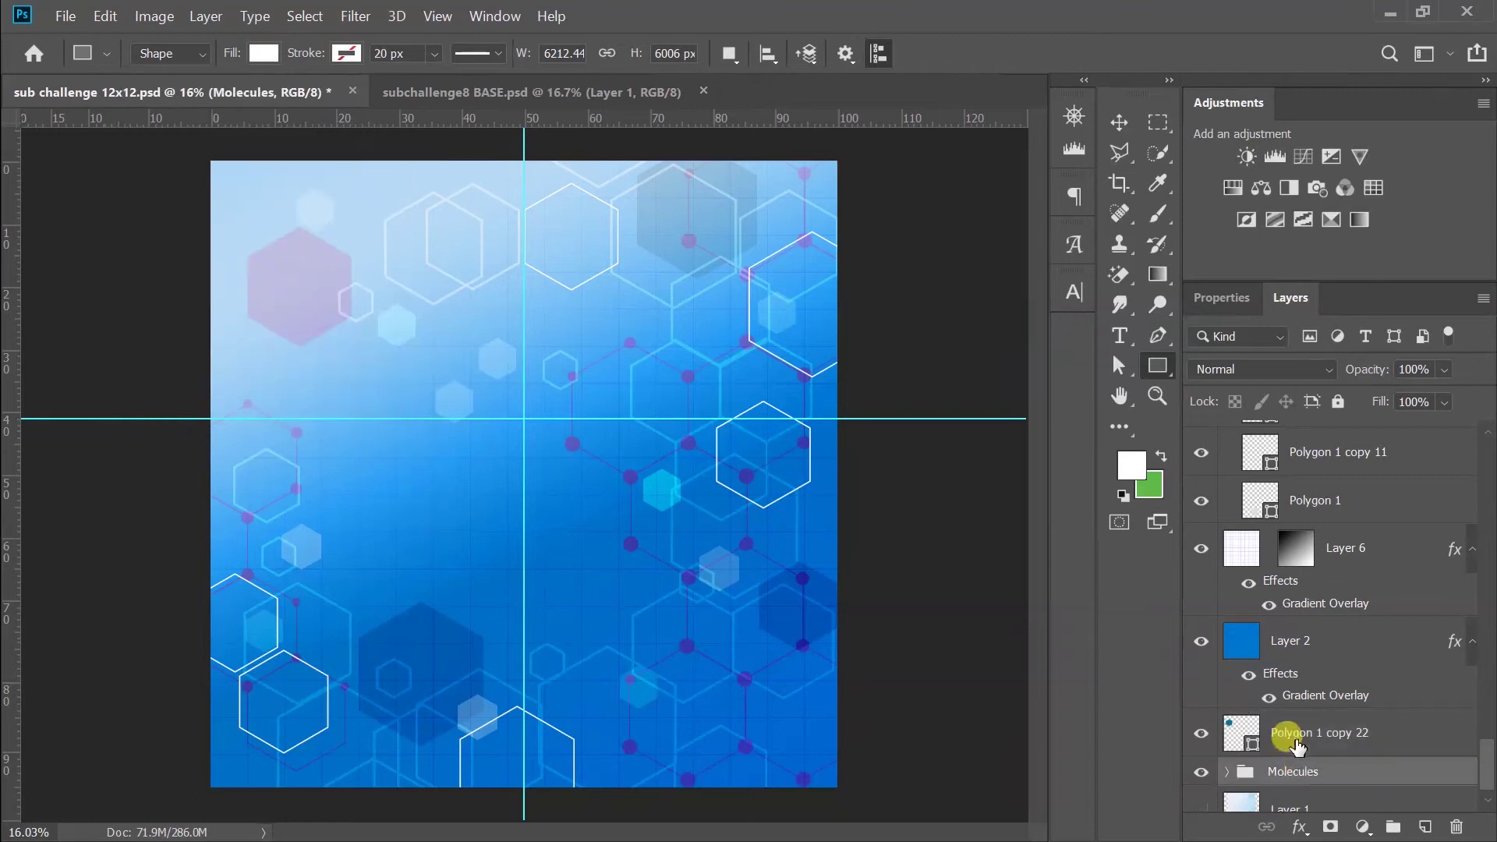
- Review Layer 2's gradient overlay settings and Layer 6's mask, and compare the design with subchallenge8 BASE.psd
click(1352, 715)
double_click(1325, 695)
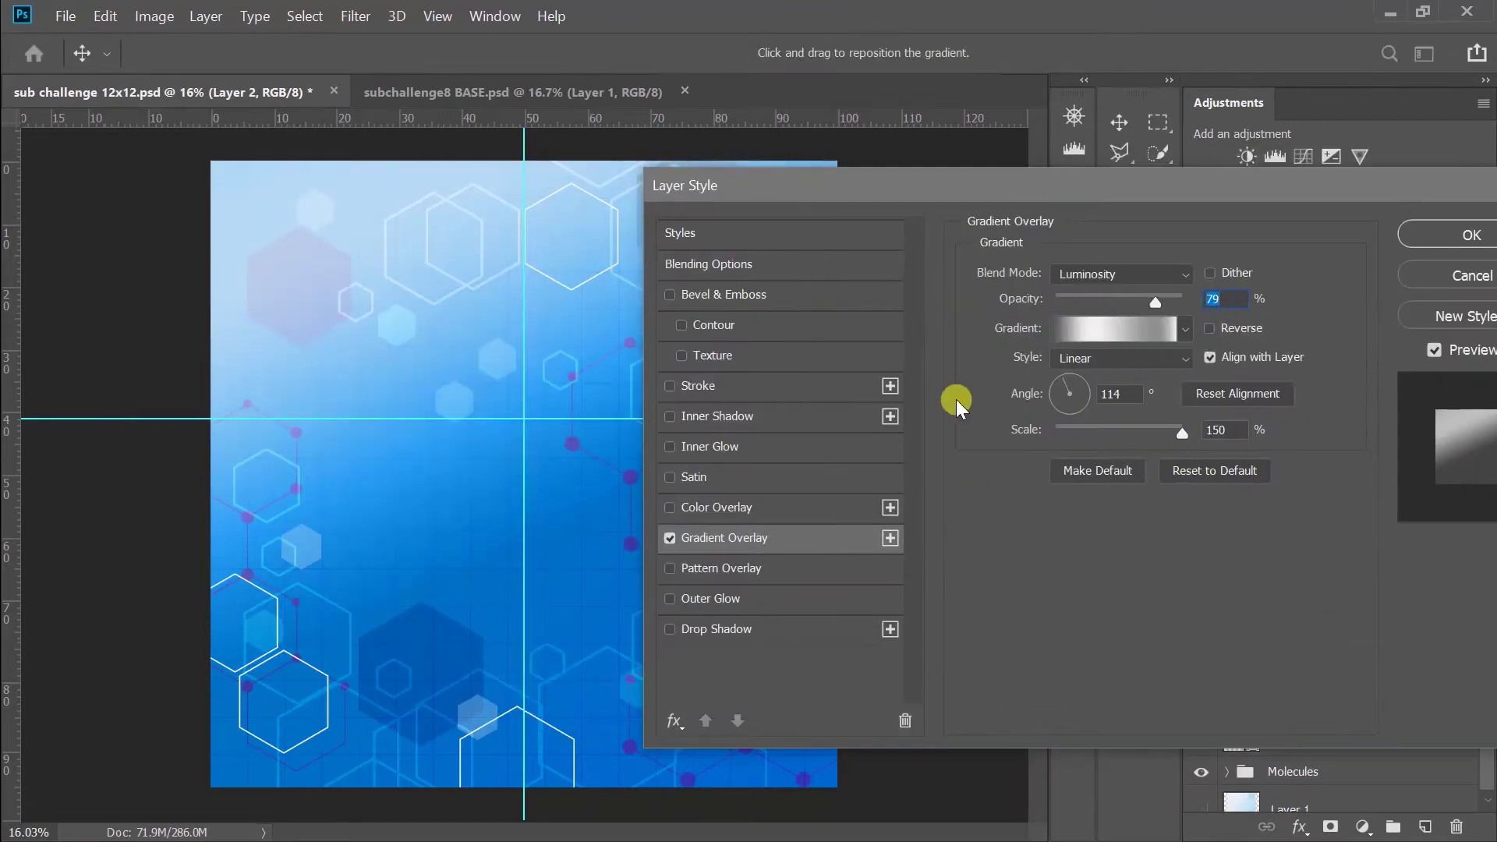
key(Escape)
click(1295, 548)
key(g)
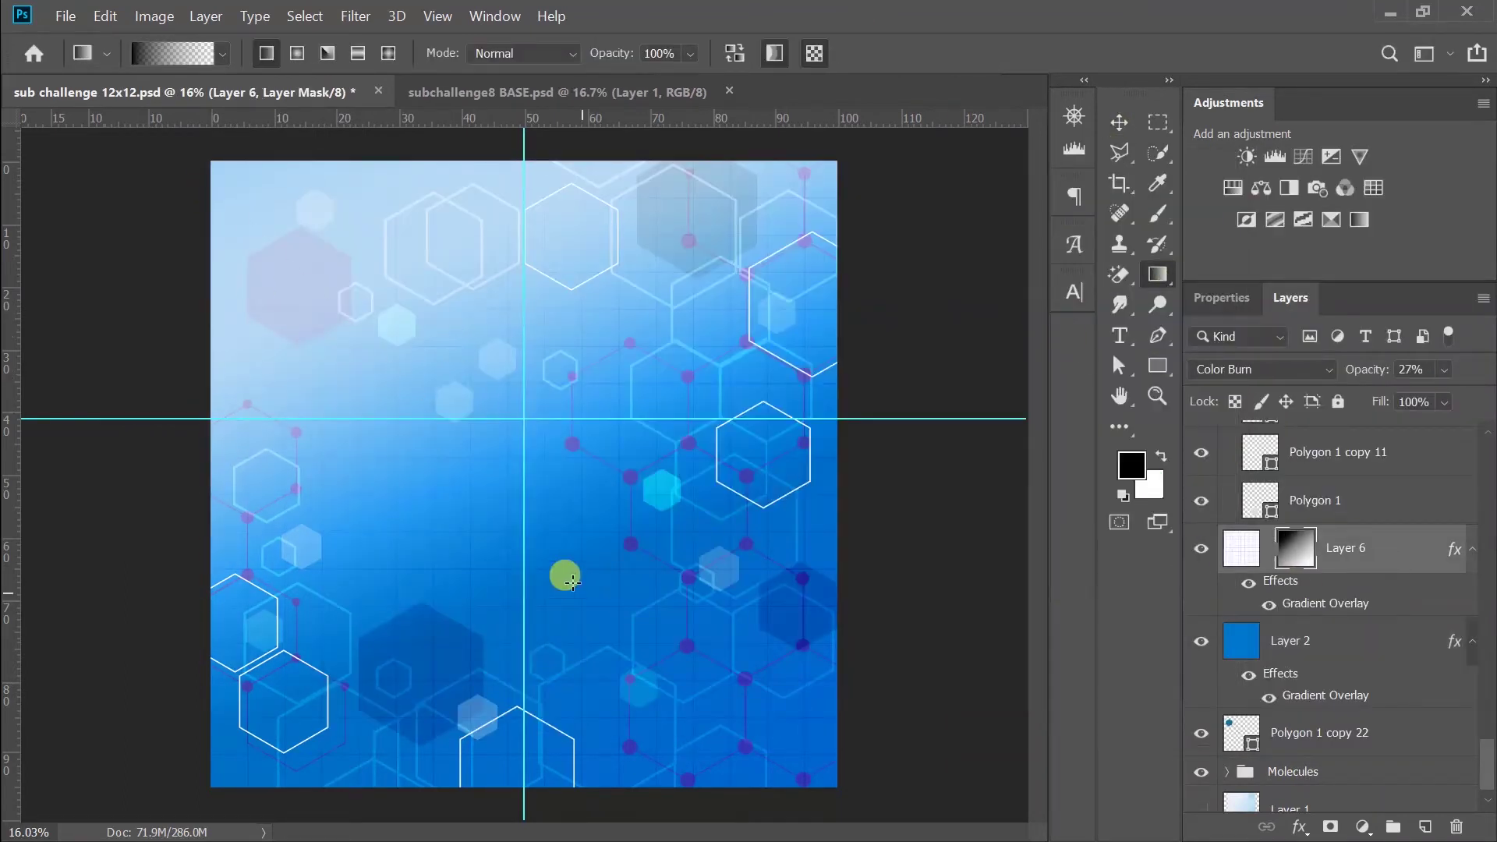
click(502, 92)
click(185, 92)
- Add the outline hexagon Polygon 1 copy 4 to the white hexs group for the canvas's lower right area
scroll(1487, 605, up, 10)
scroll(1287, 585, down, 3)
click(1325, 588)
key(u)
click(355, 57)
key(Escape)
scroll(1325, 585, up, 10)
click(1325, 655)
- Select the white outline hexagon Polygon 1 copy 4 on the canvas and thin its stroke
click(1119, 122)
key(ctrl+plus)
click(976, 451)
click(779, 685)
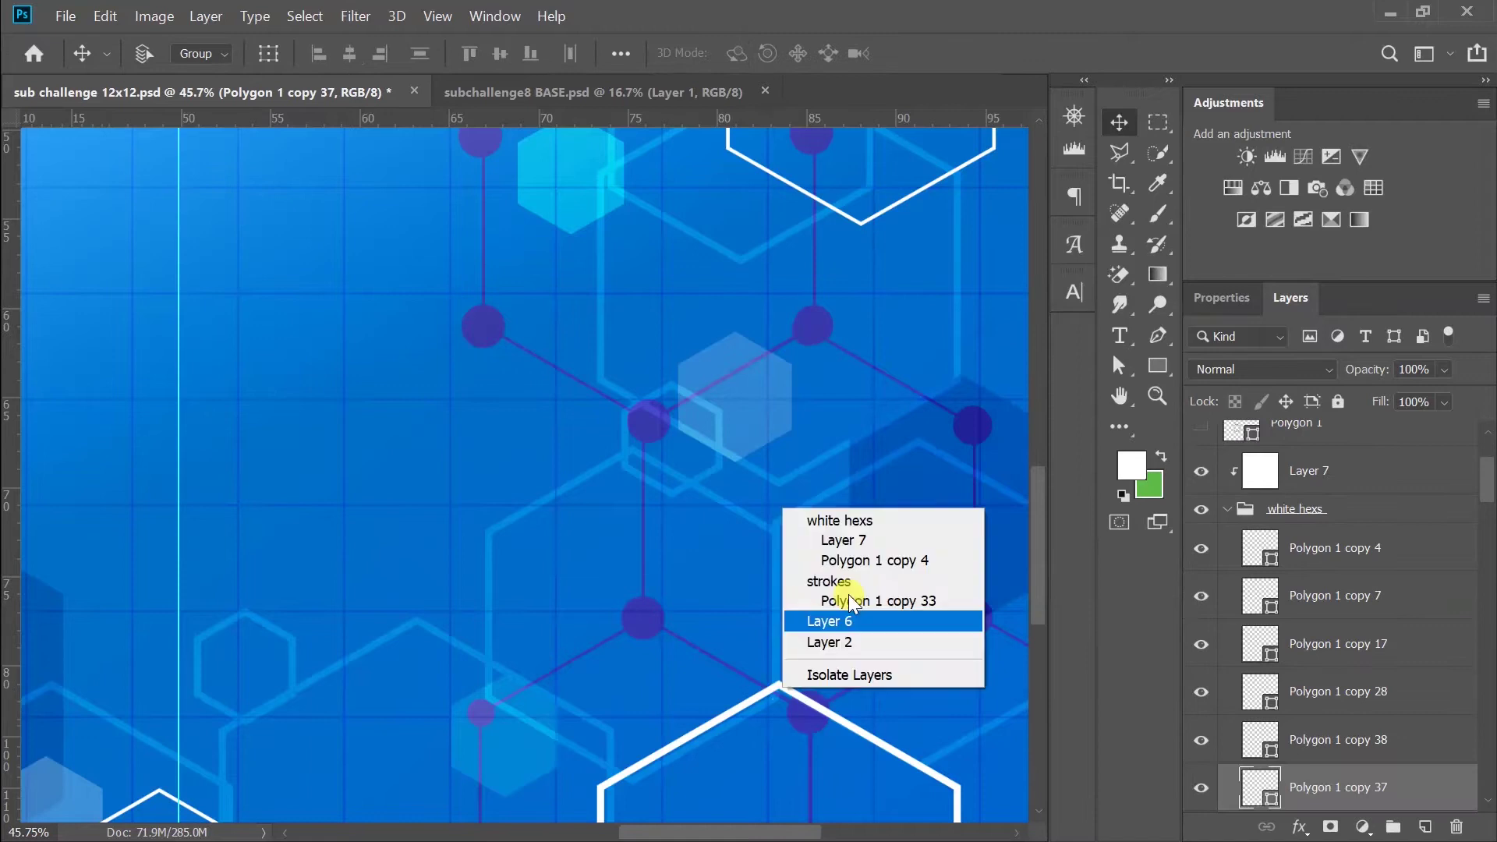
key(u)
key(ctrl+minus)
key(ctrl+minus)
key(v)
- Place copies of small filled hexagons near the large dark hexagon and the right edge, using the Multiply blend mode
drag(294, 528, 401, 541)
click(1263, 369)
click(1275, 335)
drag(477, 394, 836, 549)
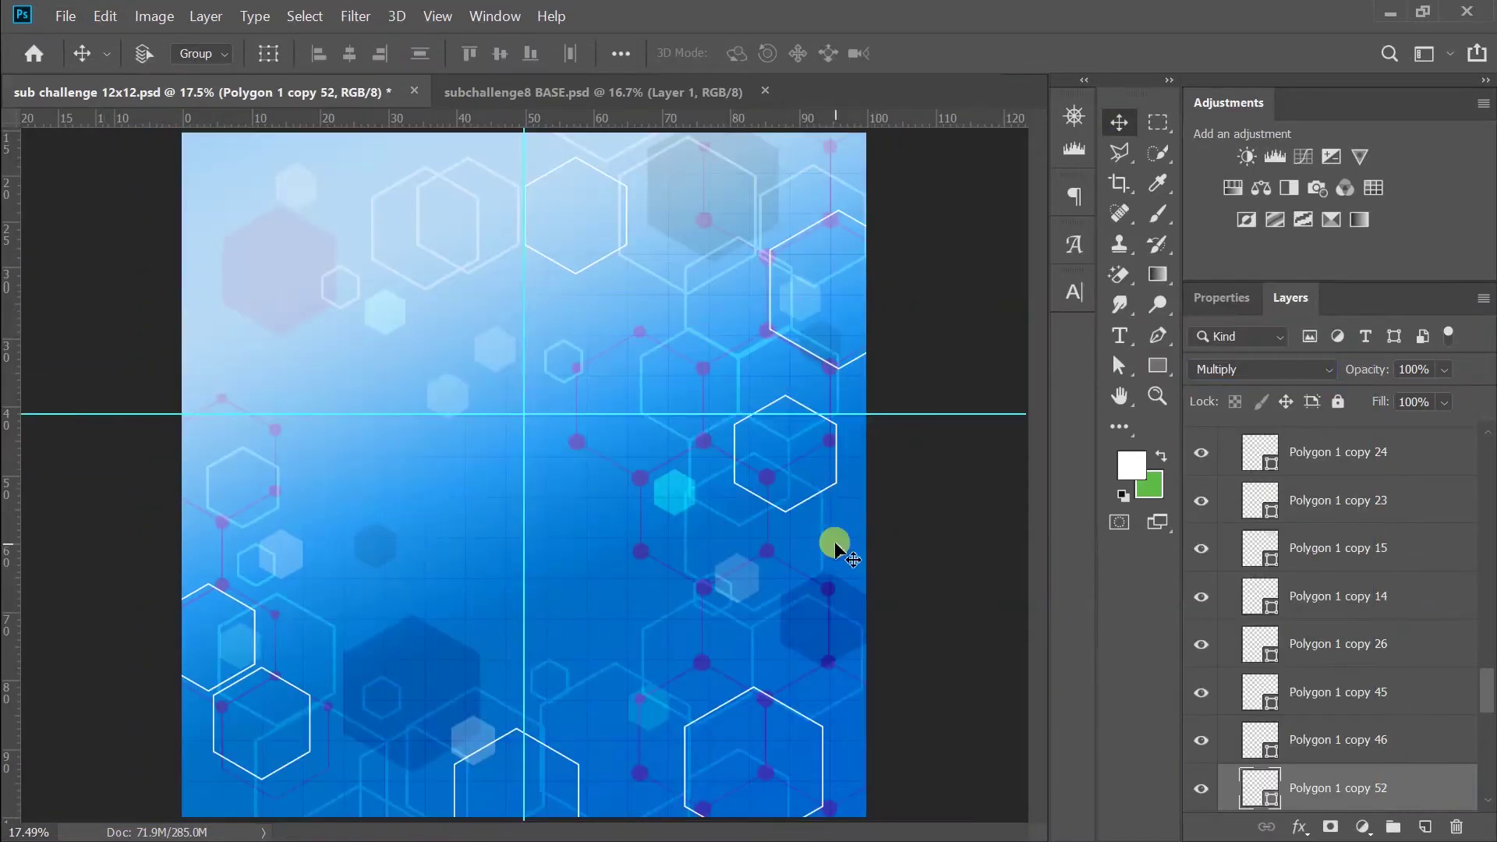
- Show Group 1 with the logo and rings, and open subchallenge8.psd as a reference for the outer hexagons
scroll(1236, 611, up, 5)
click(1200, 484)
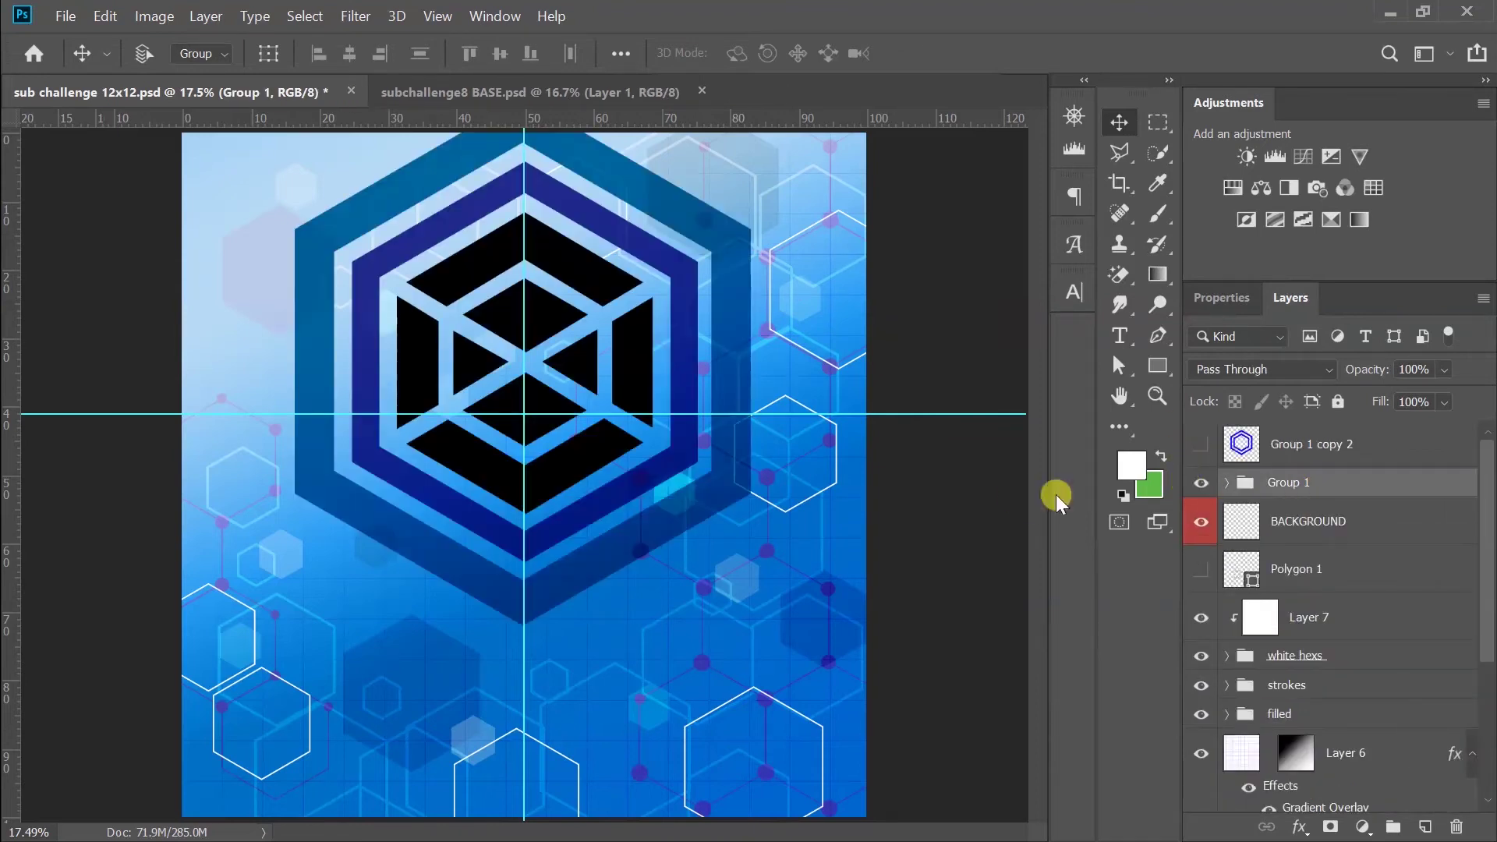
click(530, 92)
click(65, 15)
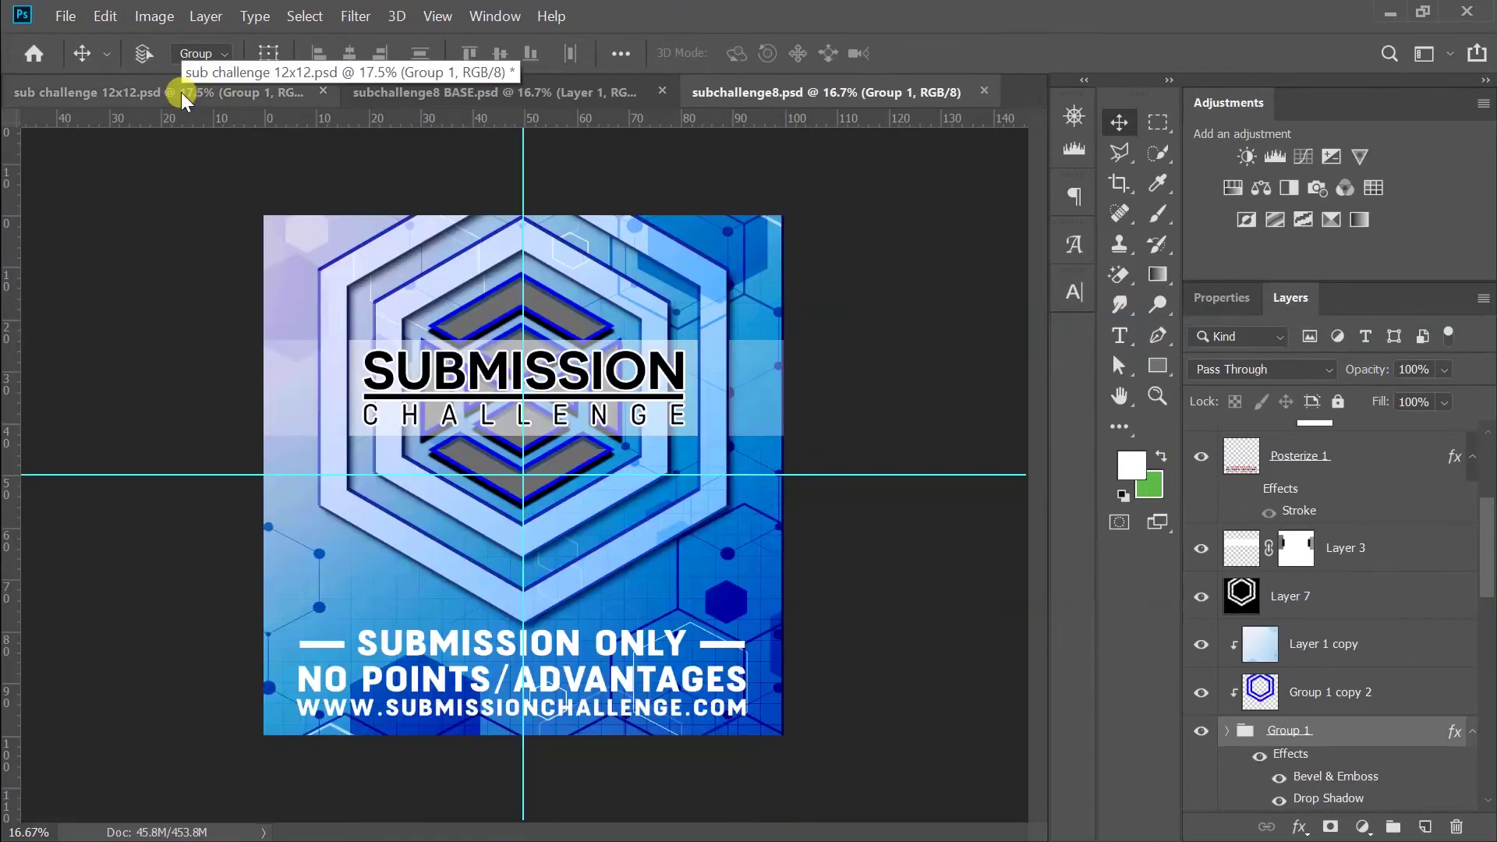
click(181, 92)
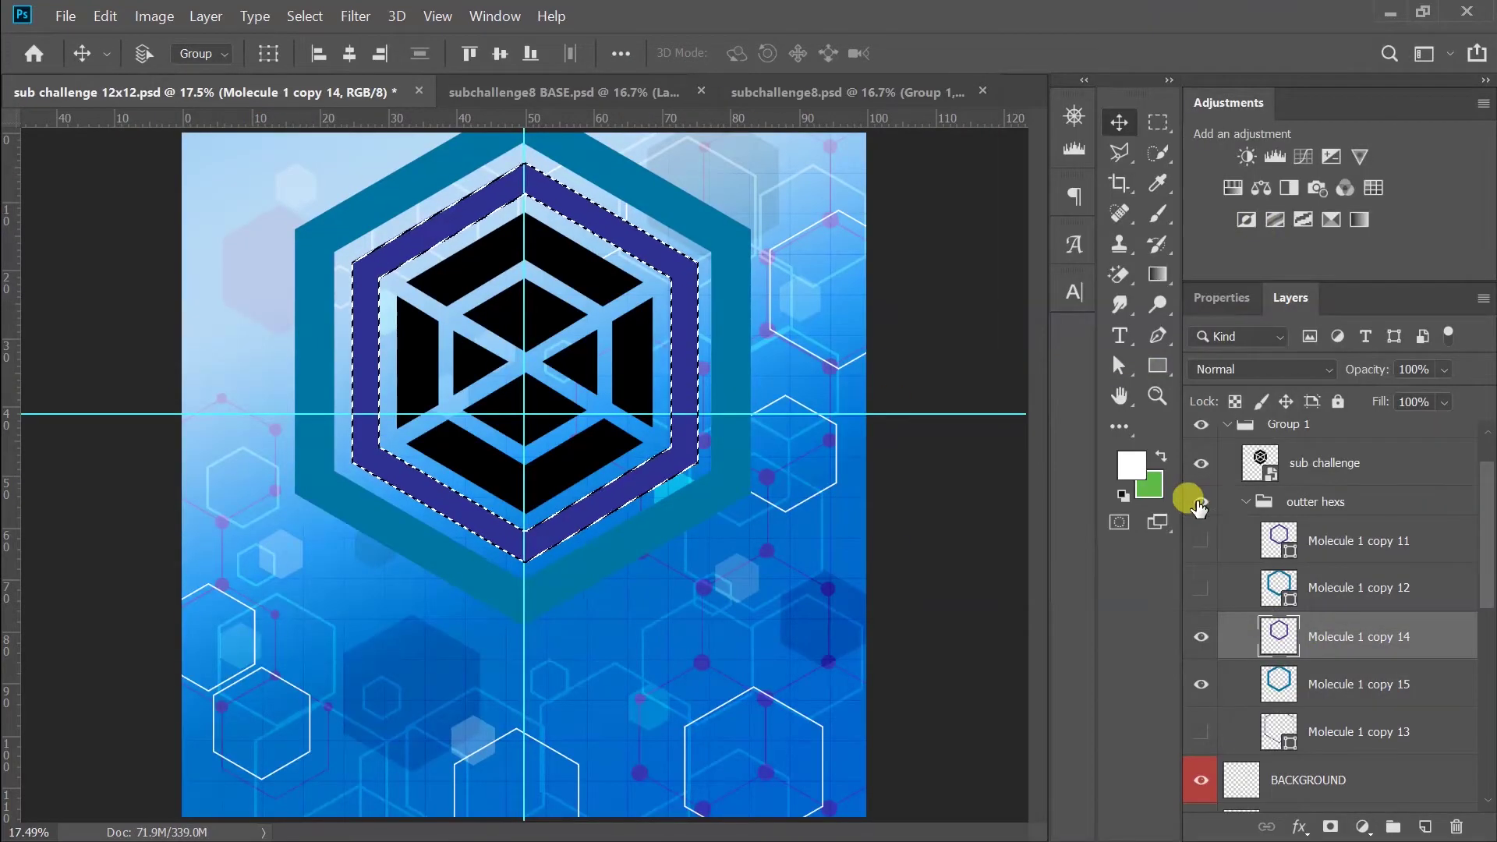
click(778, 92)
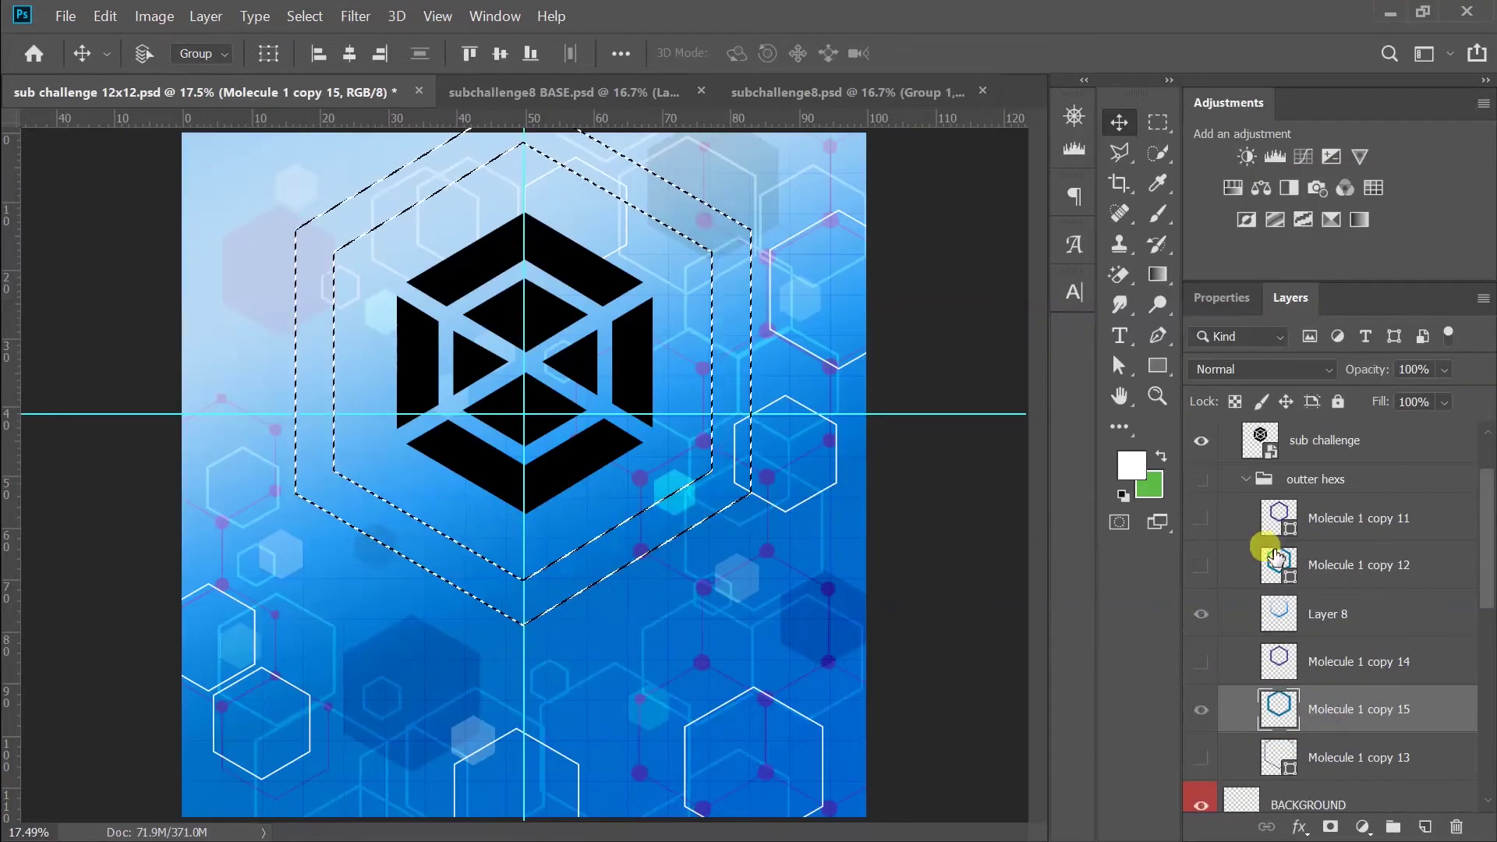
- Paste the ring-shaped background piece as a new layer and brighten Layer 8 with a clipped Curves adjustment
key(ctrl+v)
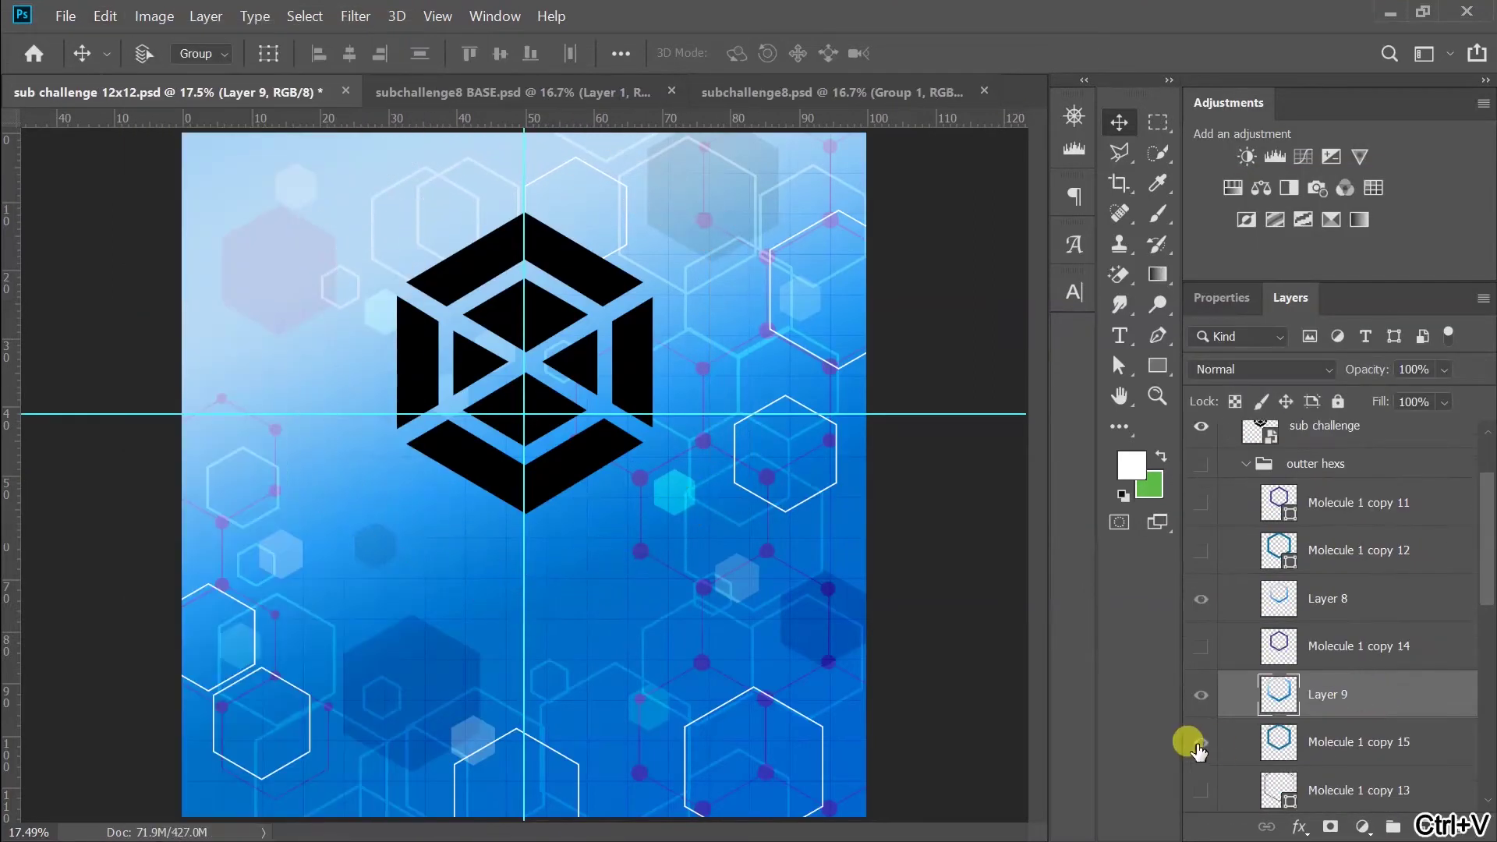
click(1303, 156)
drag(1280, 609, 1273, 581)
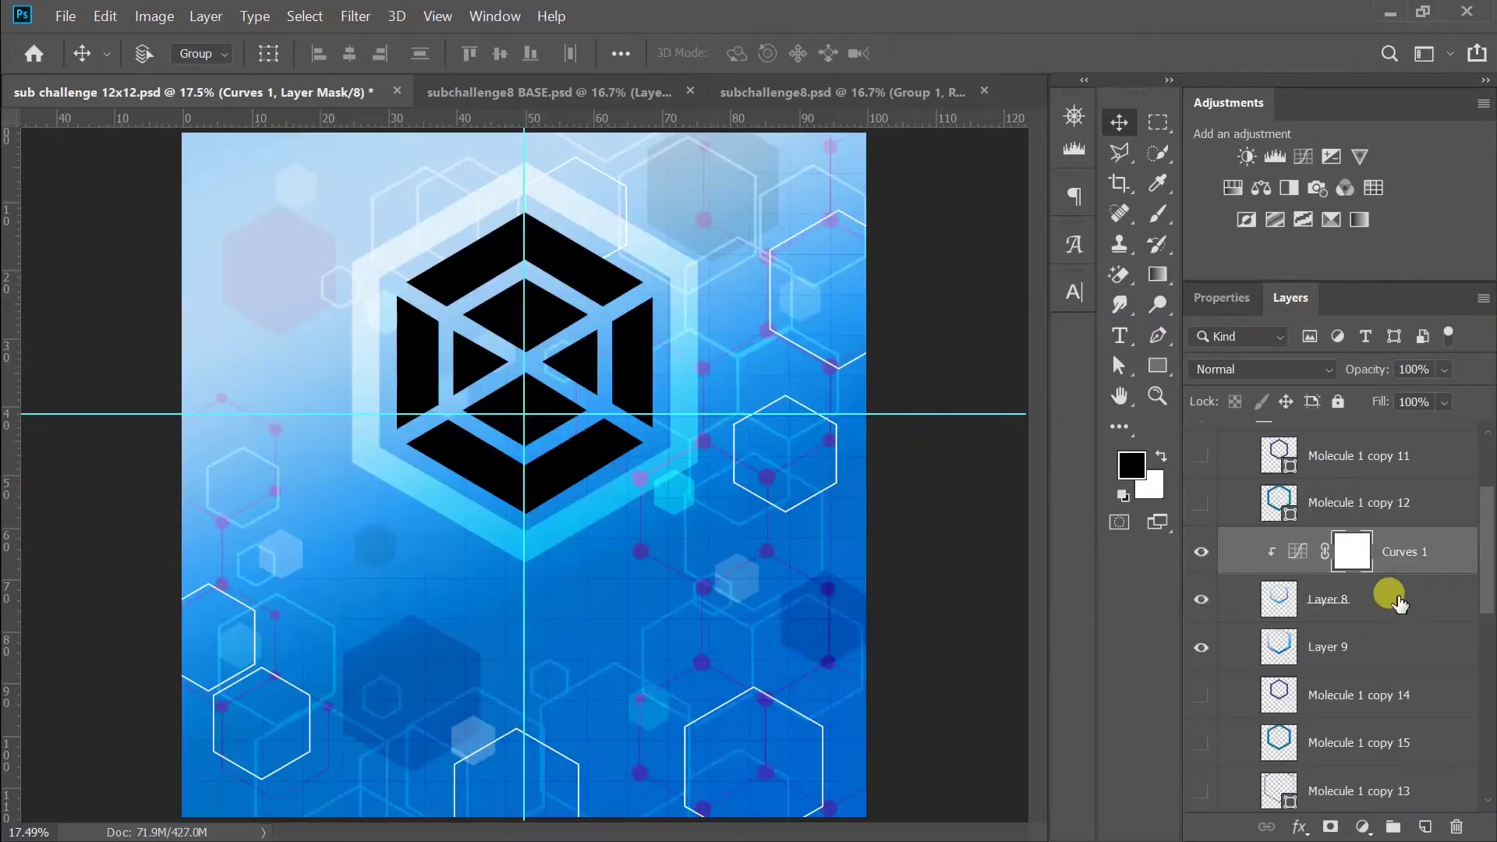
- Slightly enlarge the brightened inner hexagon ring around the logo
key(ctrl+t)
drag(697, 564, 721, 587)
key(Return)
- Examine the sub challenge logo's alignment with the vertical center guide, tracing its edges with the Polygonal Lasso
scroll(863, 428, up, 1)
scroll(401, 390, up, 4)
scroll(401, 390, down, 2)
ctrl+click(578, 544)
scroll(728, 491, up, 4)
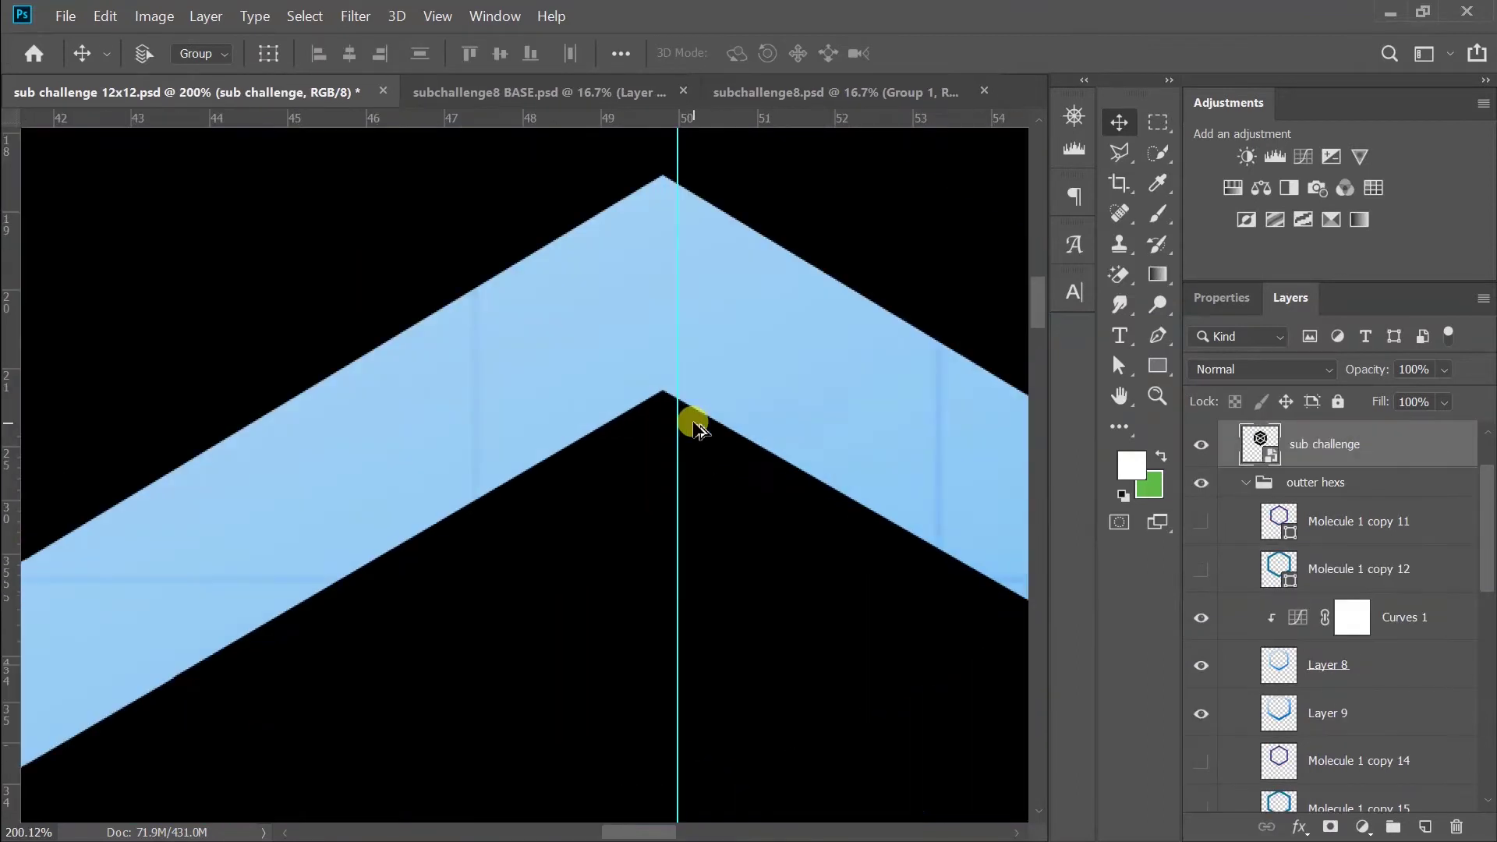
scroll(534, 568, down, 4)
key(l)
scroll(499, 648, up, 3)
scroll(775, 558, up, 2)
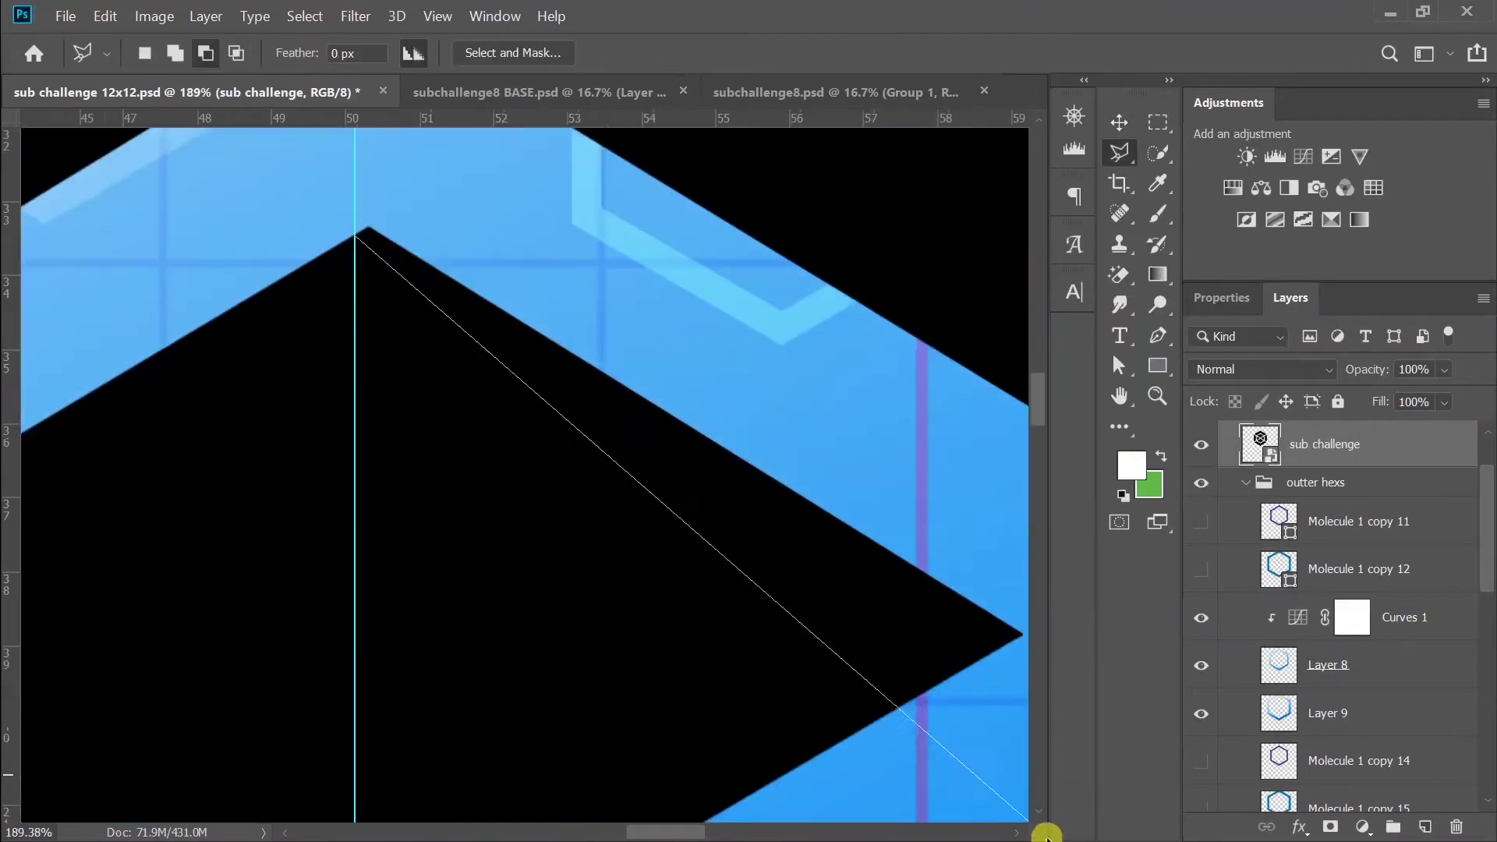
click(421, 265)
scroll(394, 240, down, 8)
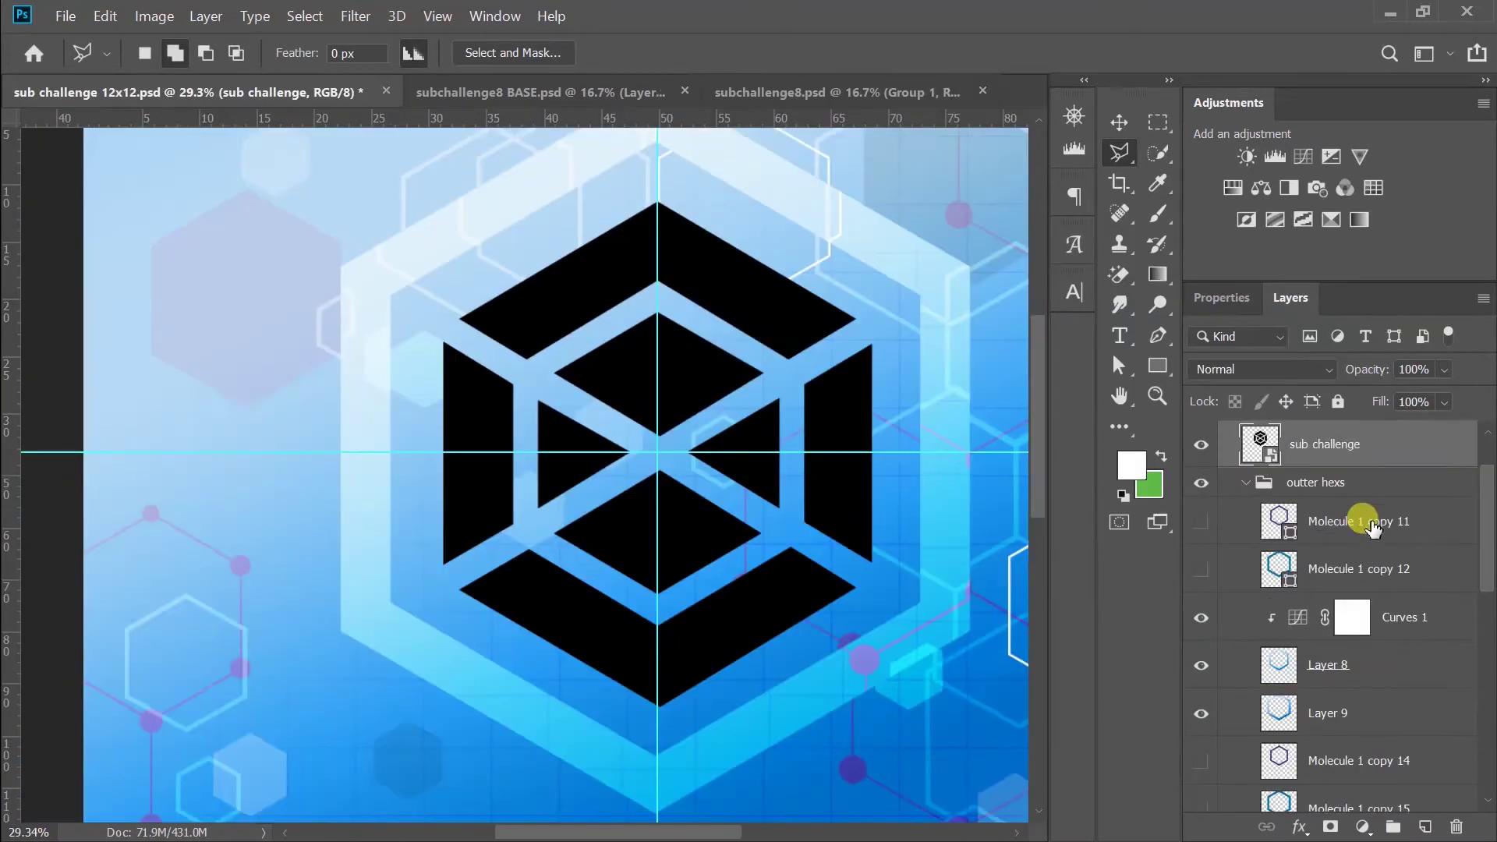
- Hide Layer 8 and paste the background cut to its ring outline as a new layer in the outter hexs group
click(1287, 662)
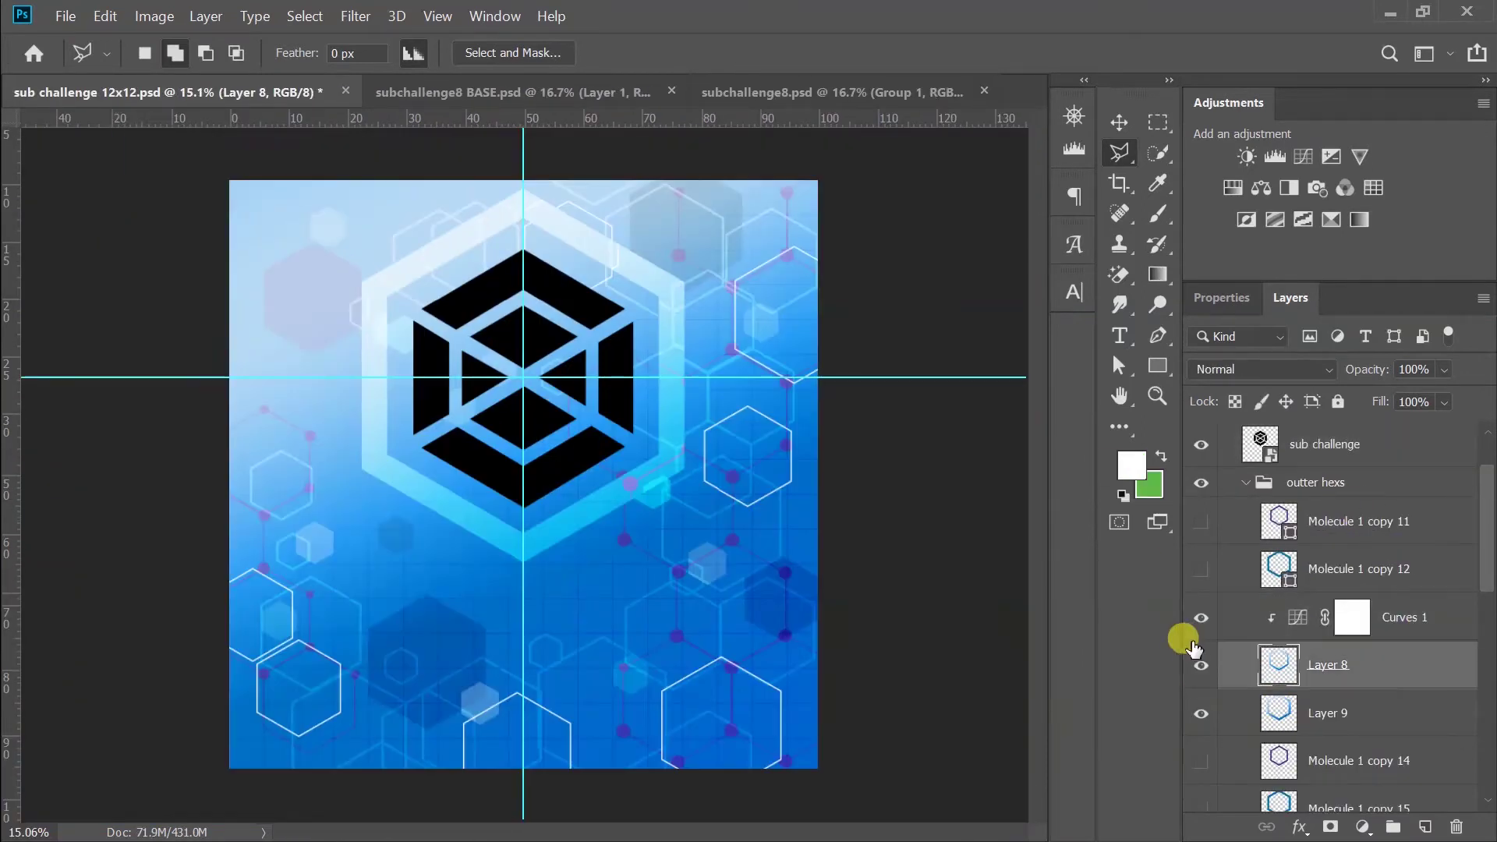
right_click(1206, 662)
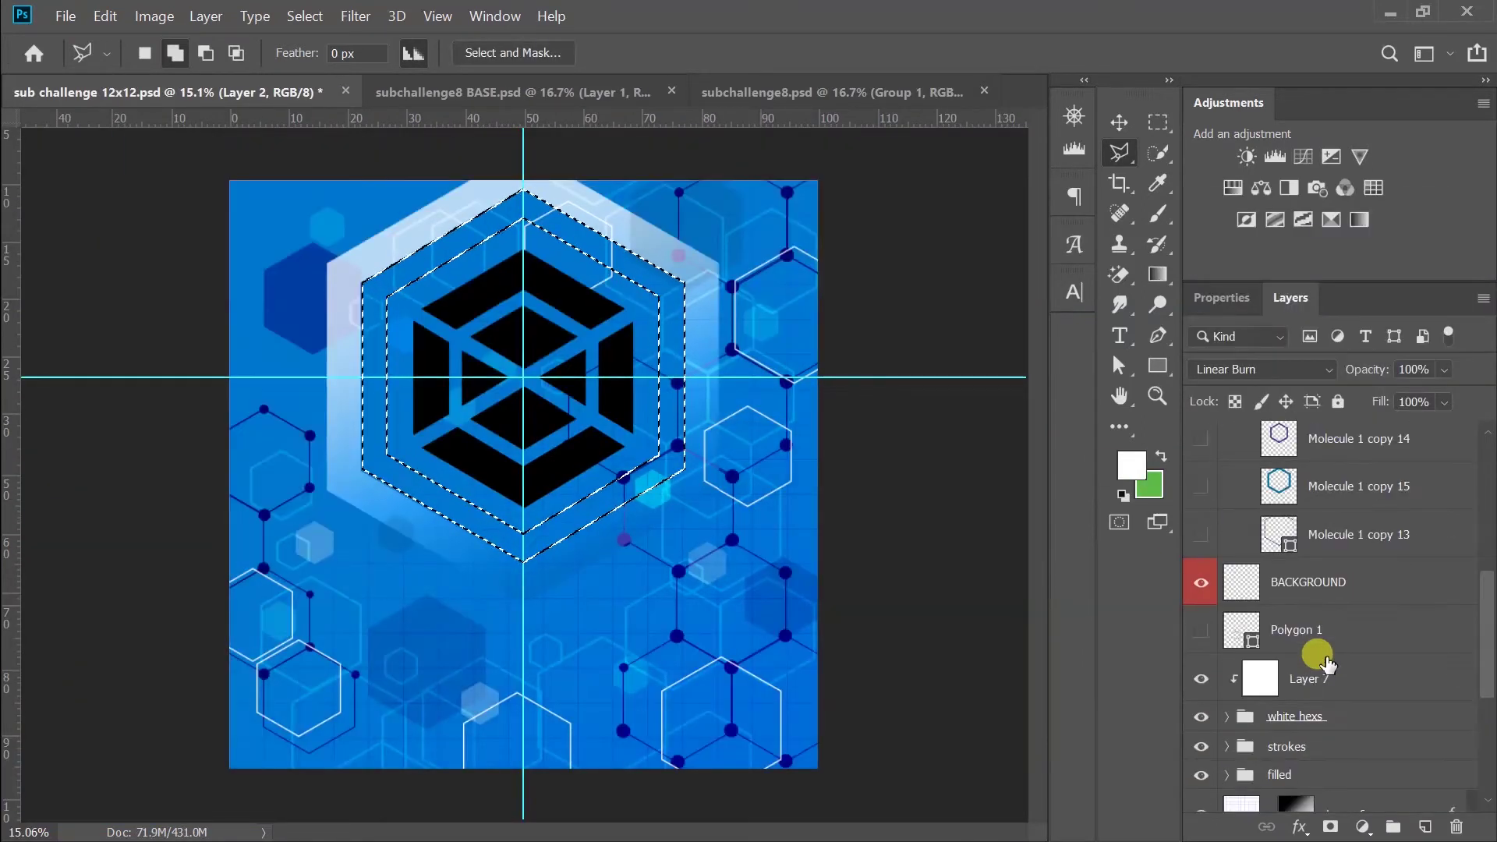
key(ctrl+v)
- Resize the pasted ring on Layer 10 around the logo and center it on the guides
key(ctrl+t)
drag(668, 551, 652, 507)
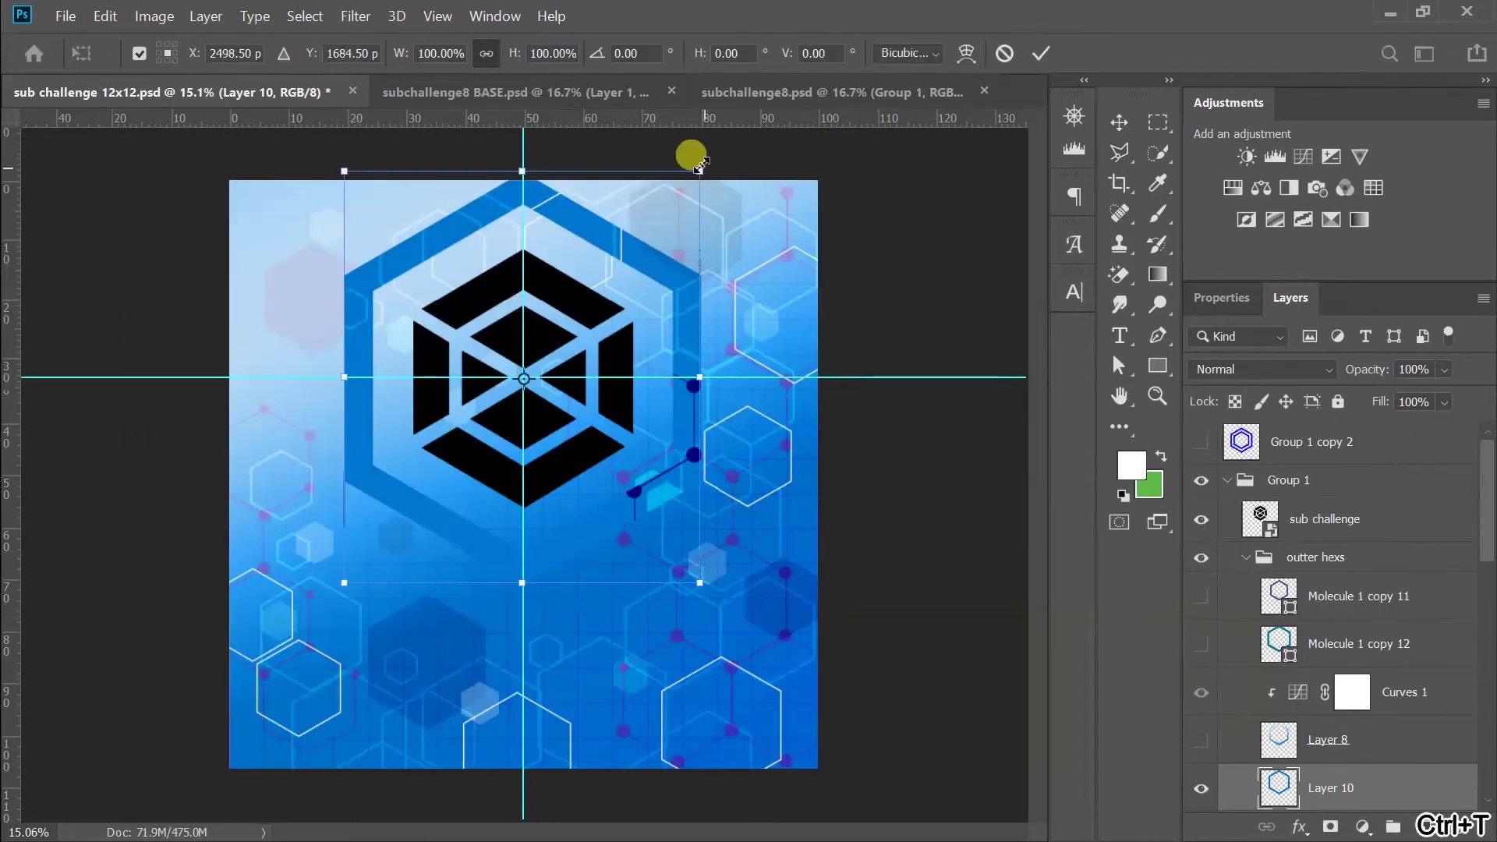
drag(699, 164, 690, 172)
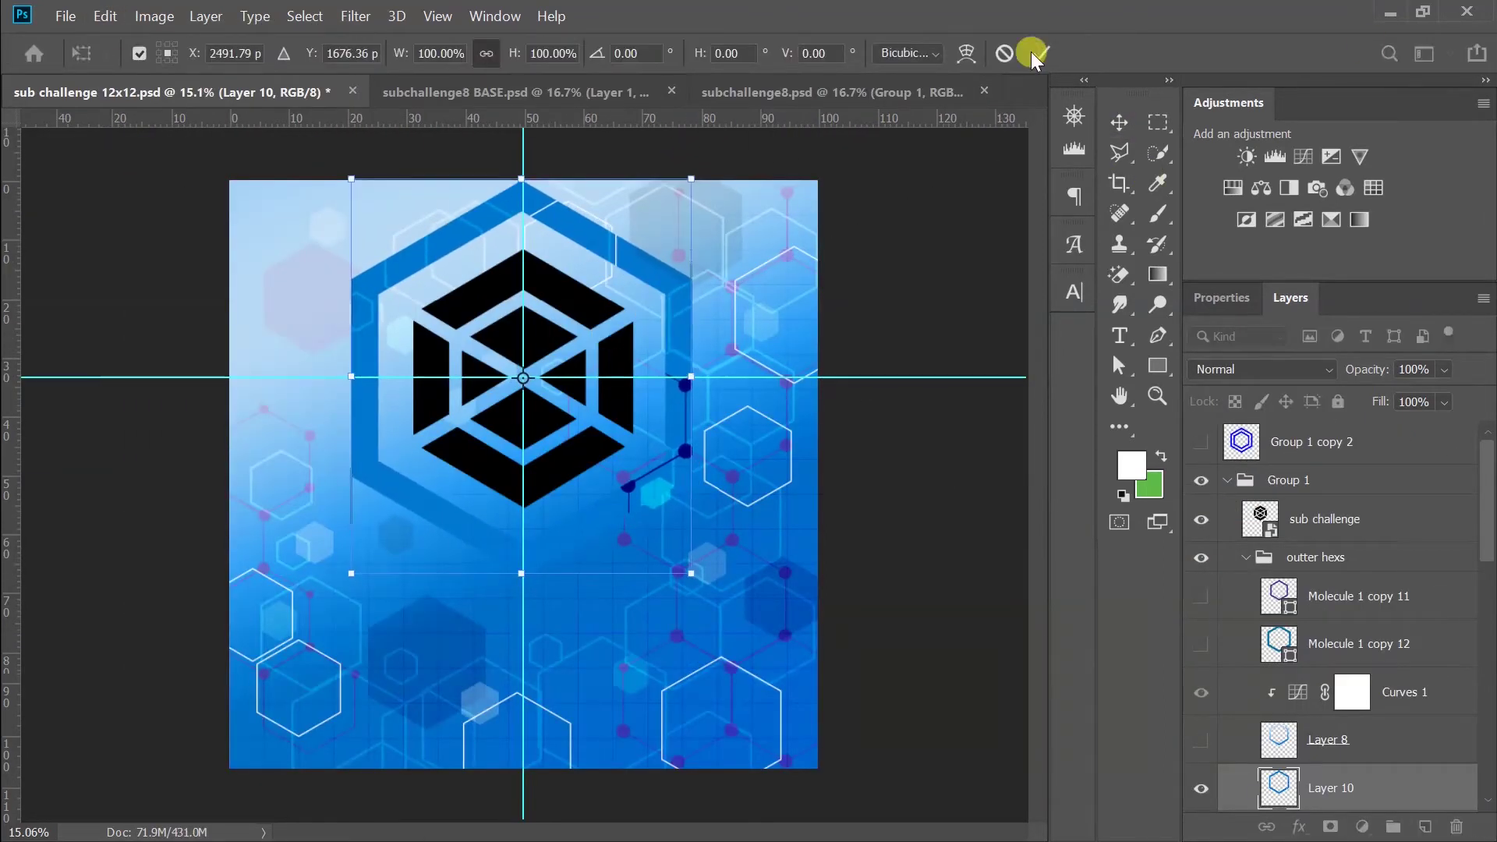
click(1034, 58)
- Clip Curves, Brightness/Contrast and Hue/Saturation adjustments with saturation -48 to Layer 10, and compare the ring with subchallenge8 BASE.psd
right_click(1283, 545)
key(Escape)
drag(1283, 595, 1460, 485)
click(1246, 156)
drag(1353, 430, 1392, 427)
click(1312, 829)
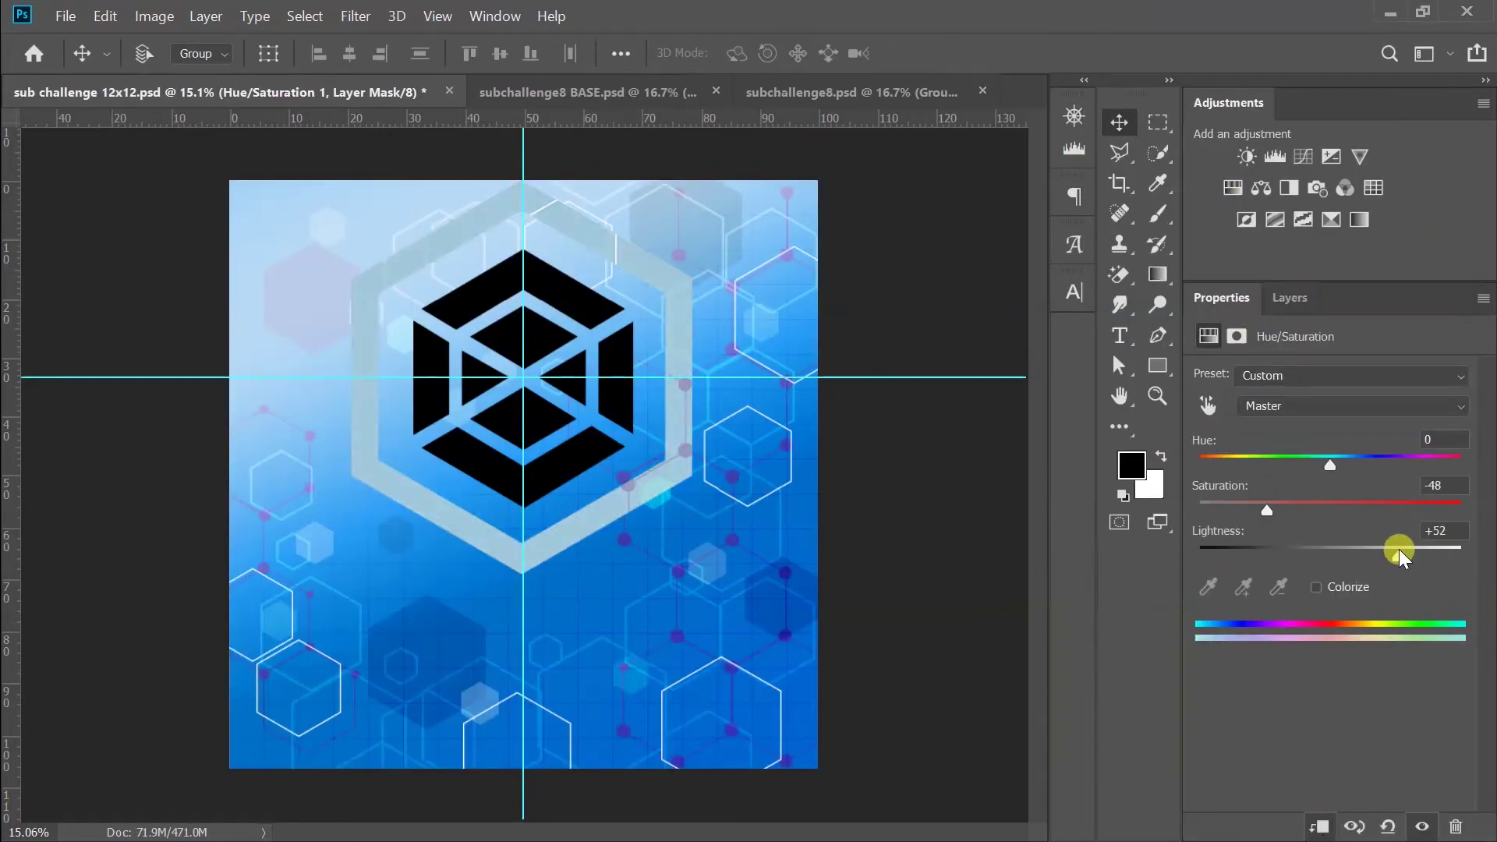
key(ctrl+Tab)
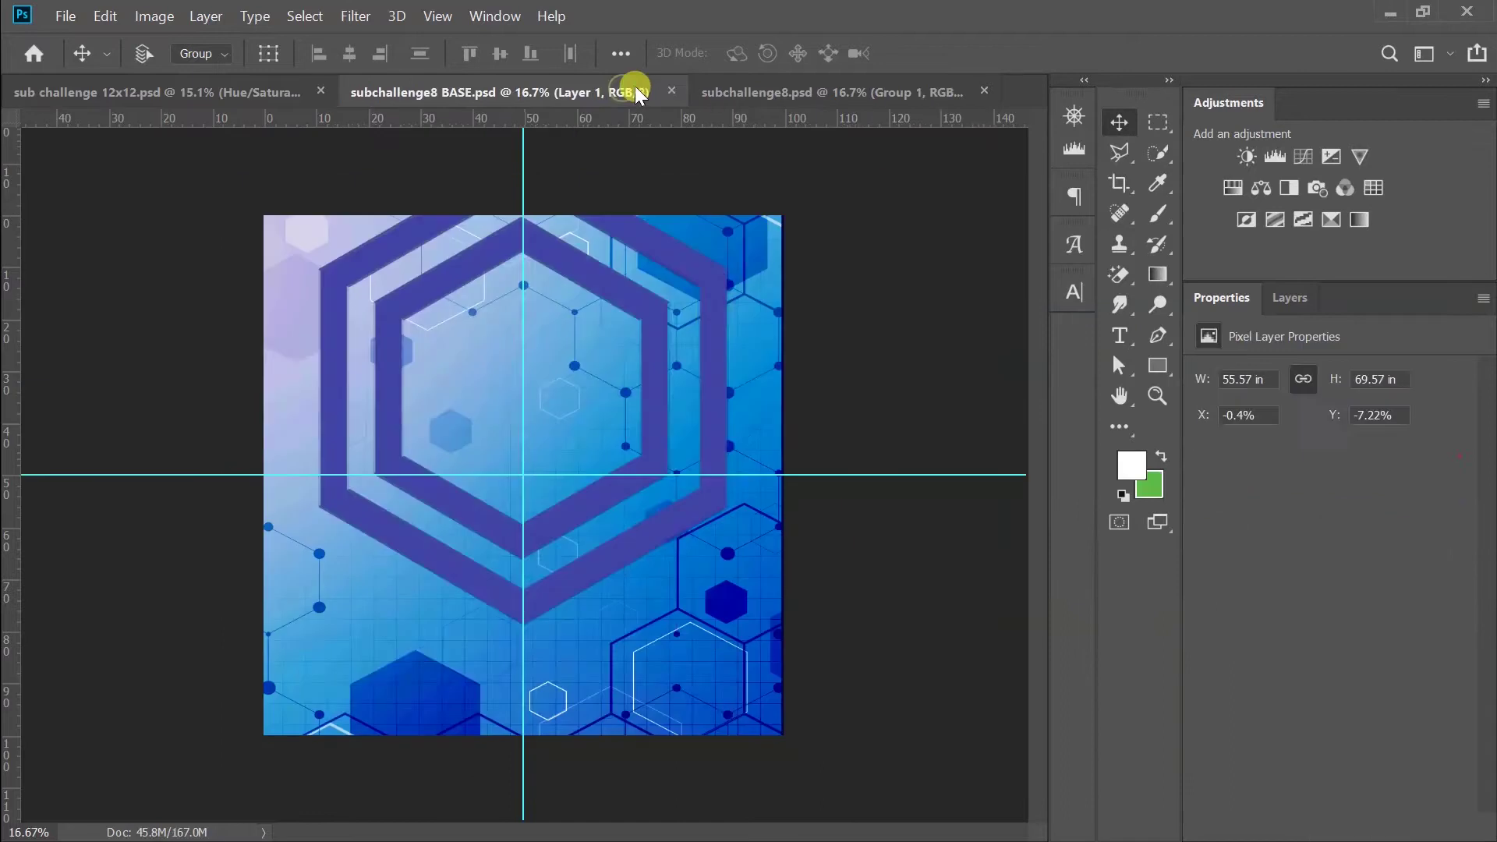
key(ctrl+Tab)
click(200, 90)
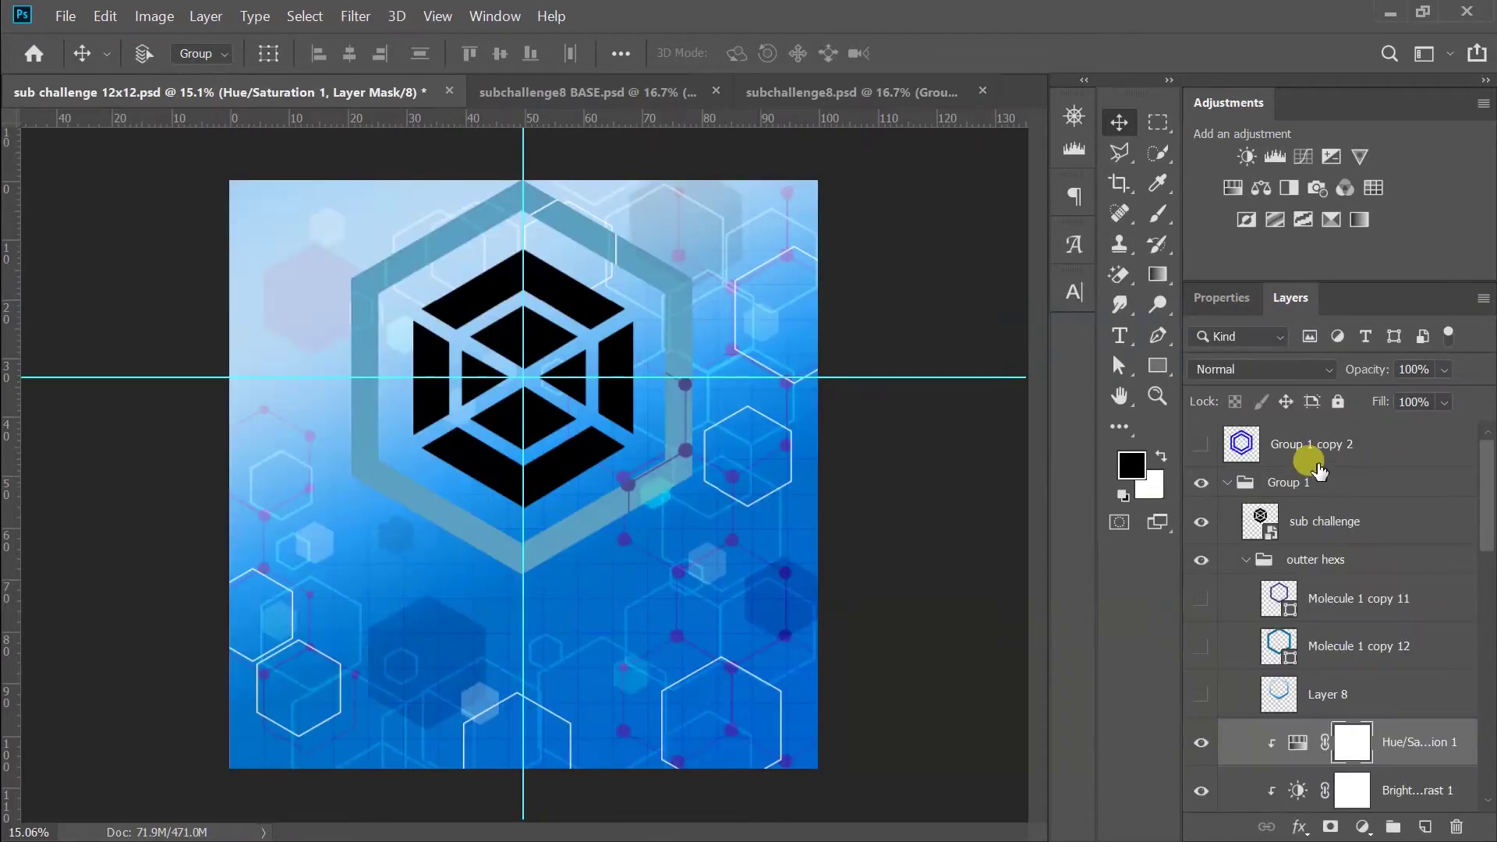
- Hide Layer 10 and its adjustments, and load the Molecule 1 copy 14 ring outline as a selection
scroll(1325, 624, down, 3)
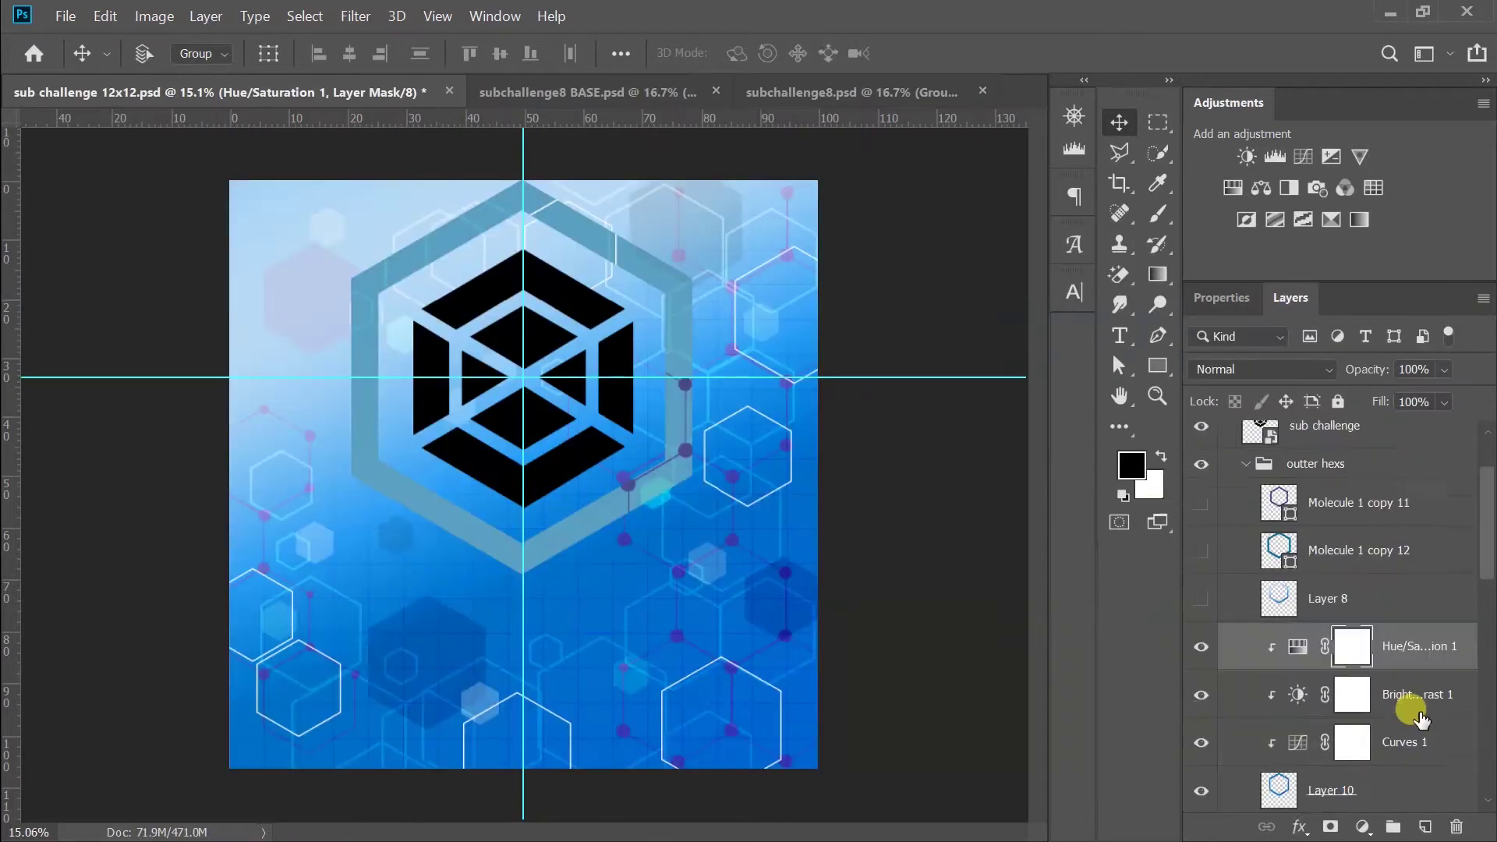
click(1209, 595)
scroll(1353, 709, down, 3)
right_click(1279, 600)
click(1251, 184)
- Turn off the gradient overlays on Layer 6 and Layer 2 and adjust the Molecules group's opacity
scroll(1320, 658, down, 5)
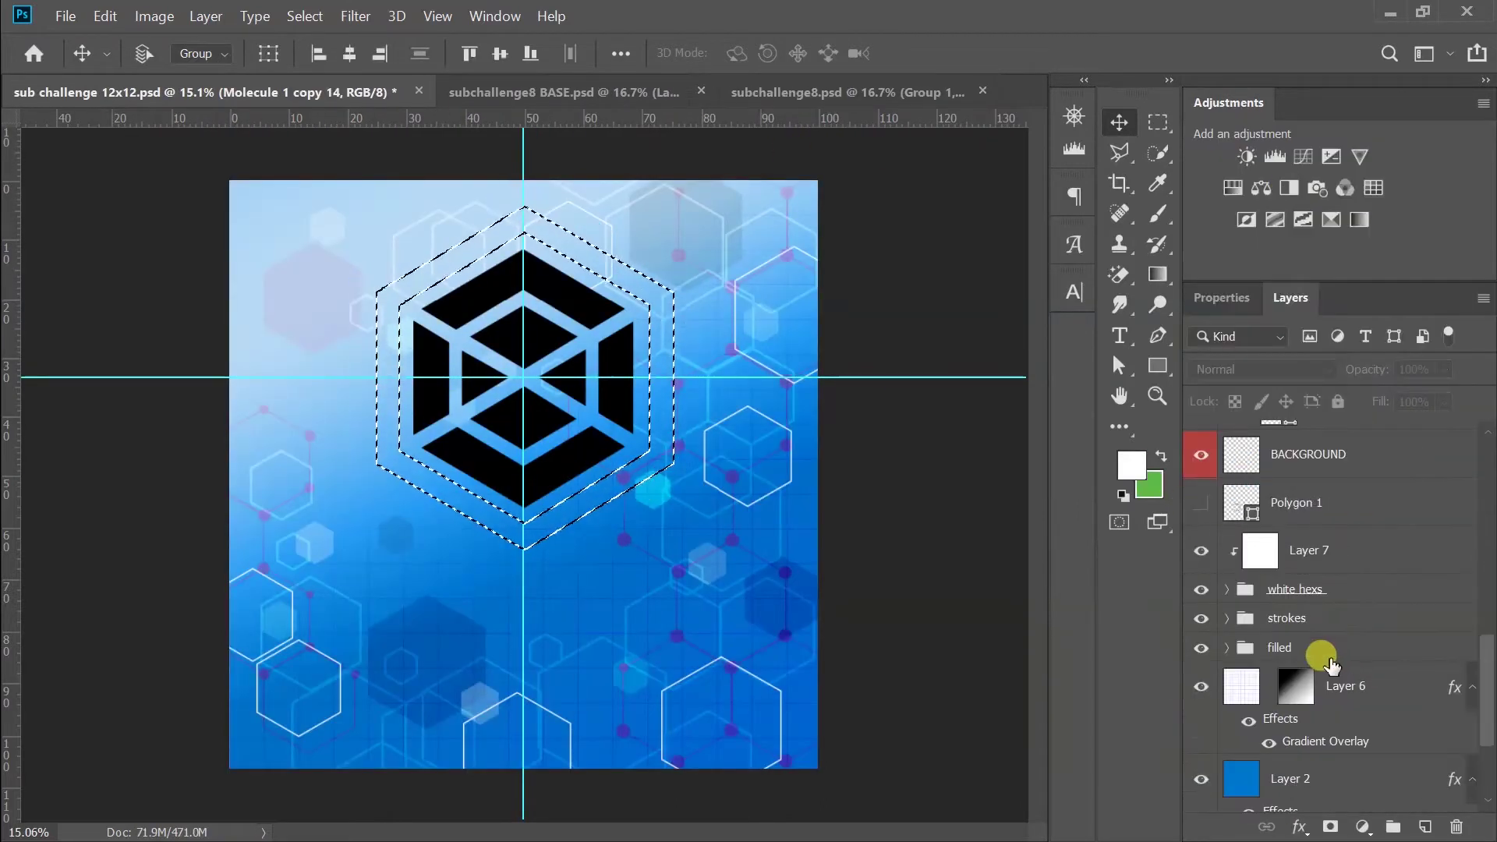
scroll(1247, 741, down, 3)
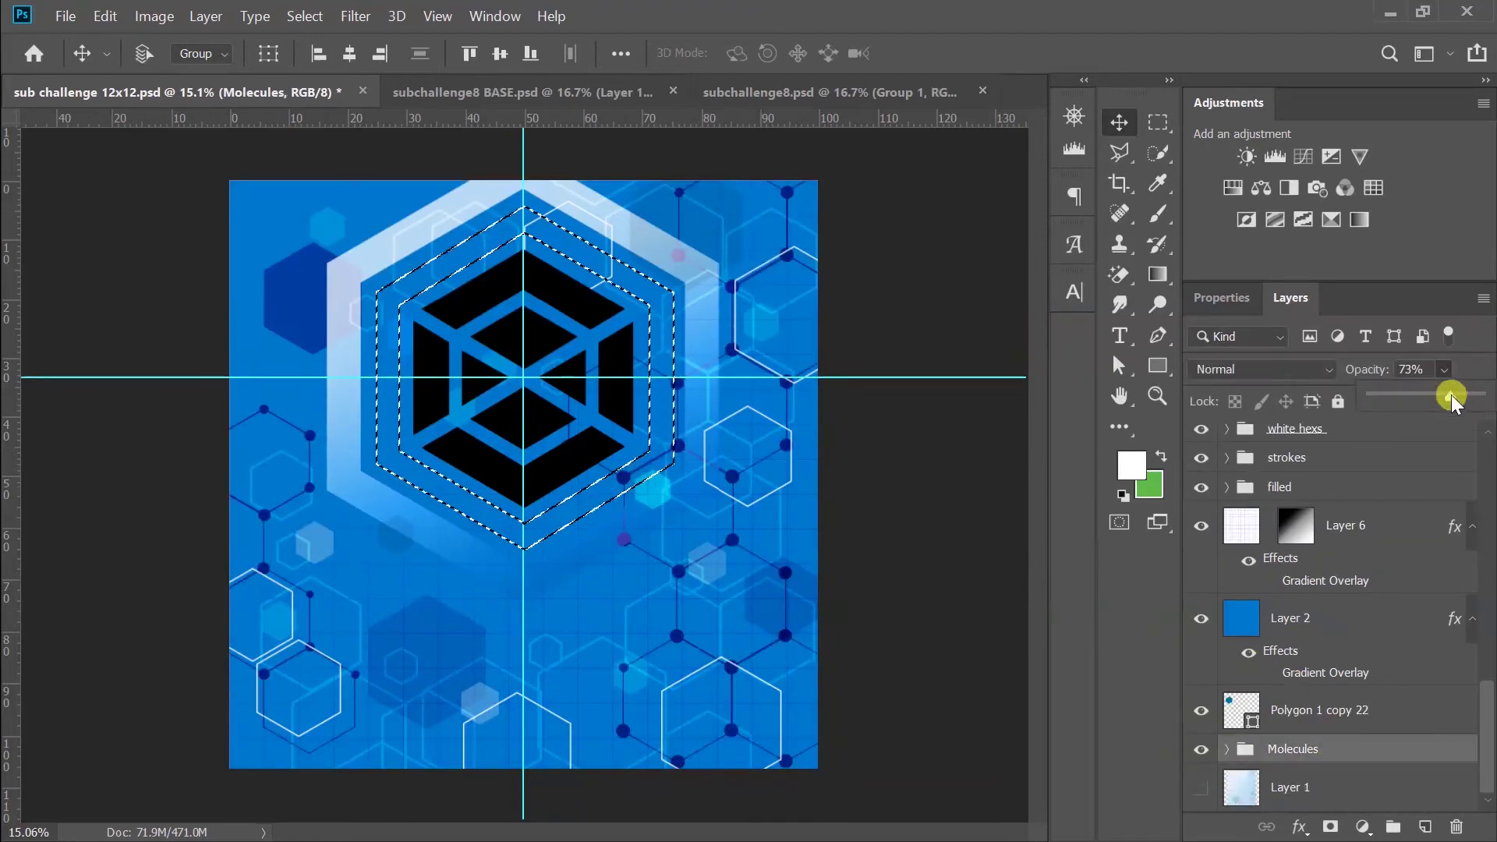
click(1400, 430)
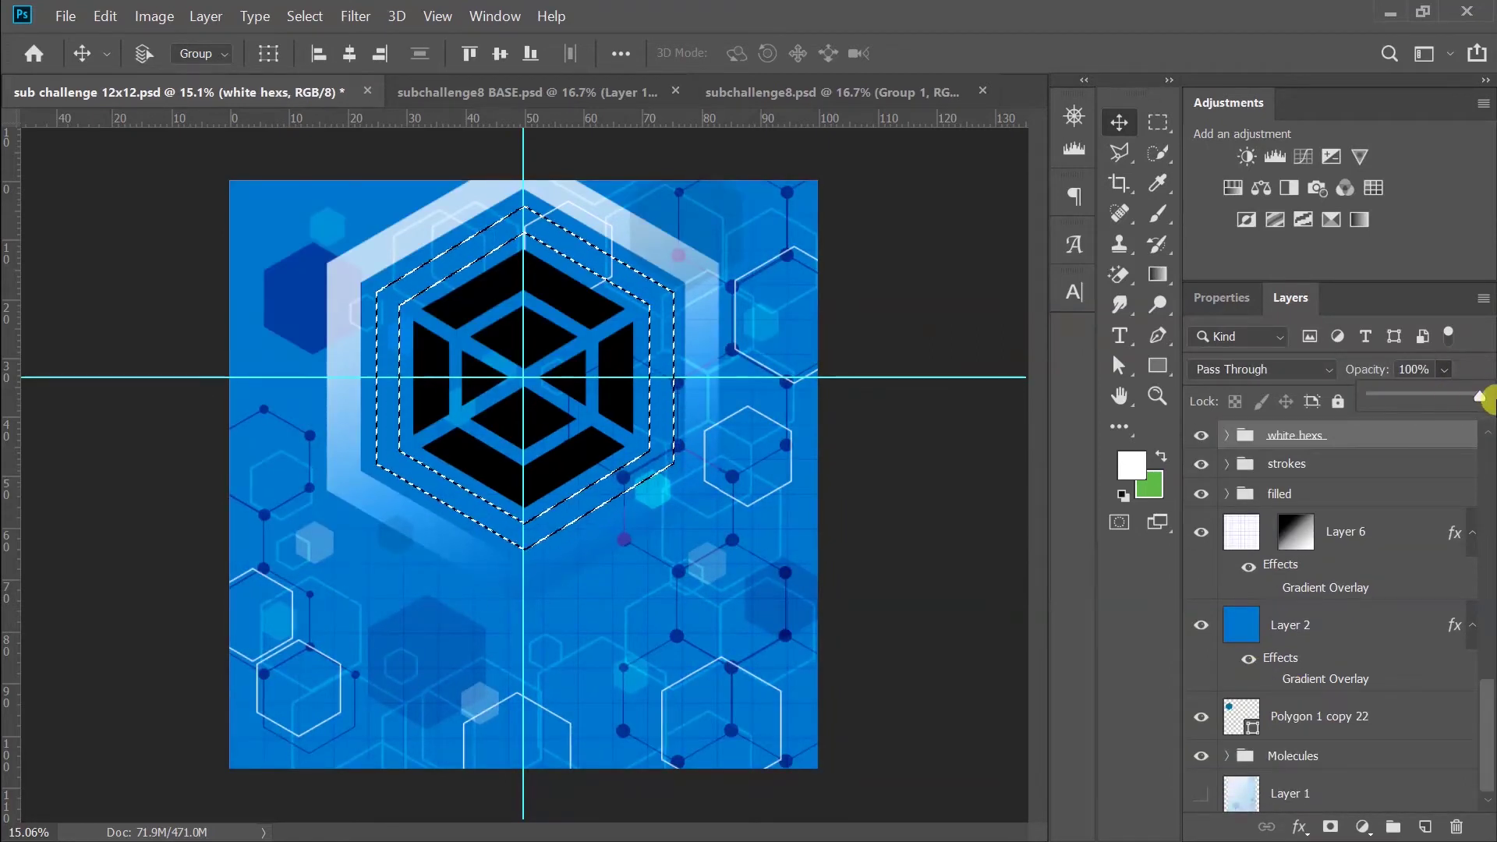
scroll(815, 501, up, 3)
scroll(683, 496, down, 4)
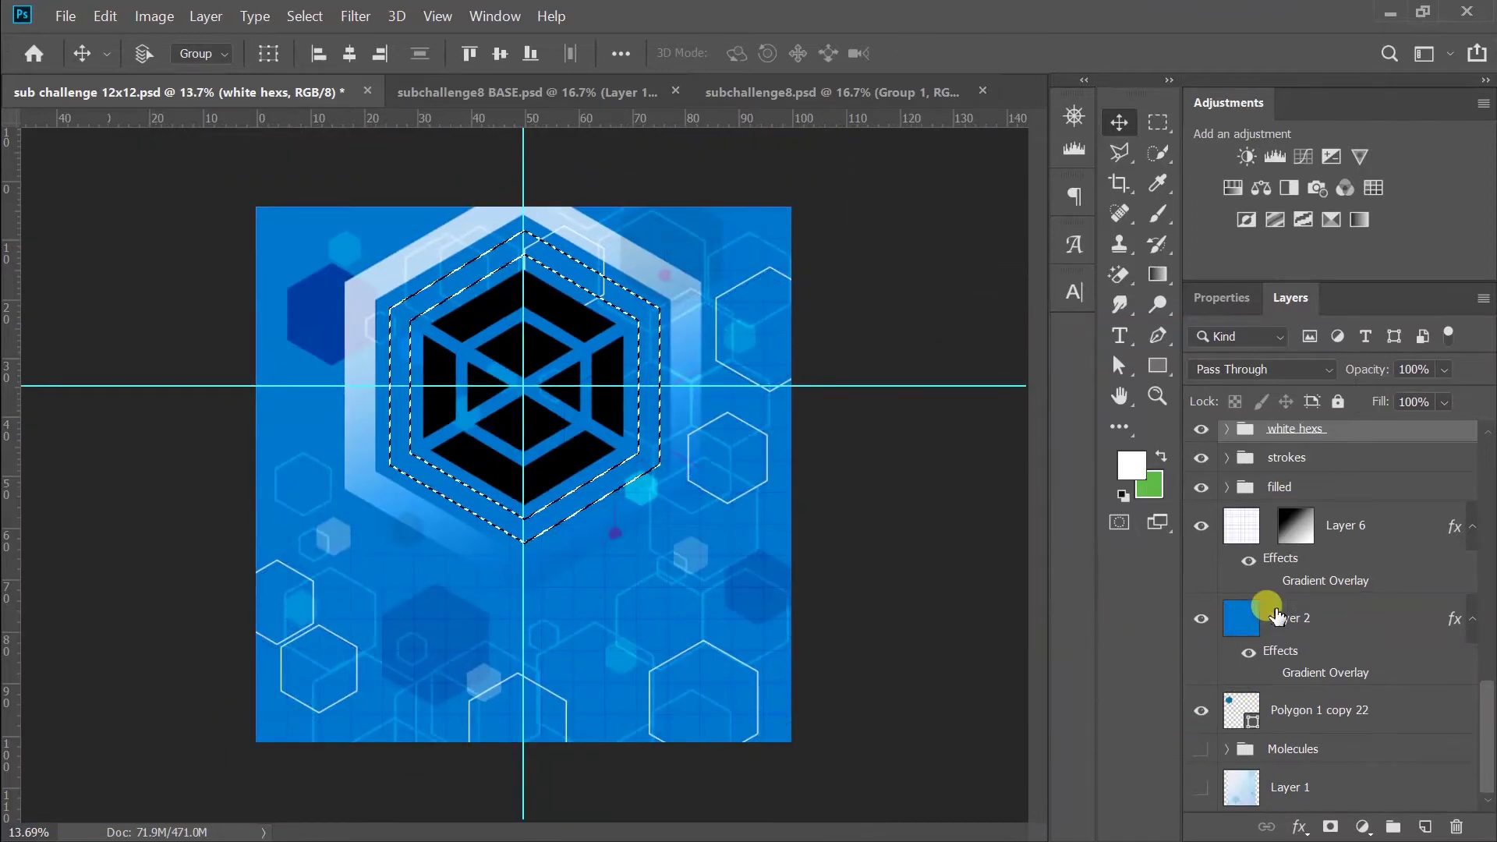
- Paste the flat blue background ring as Layer 11, replace Layer 10 with it under the adjustments, and center it around the logo
click(1270, 678)
key(ctrl+j)
key(ctrl+t)
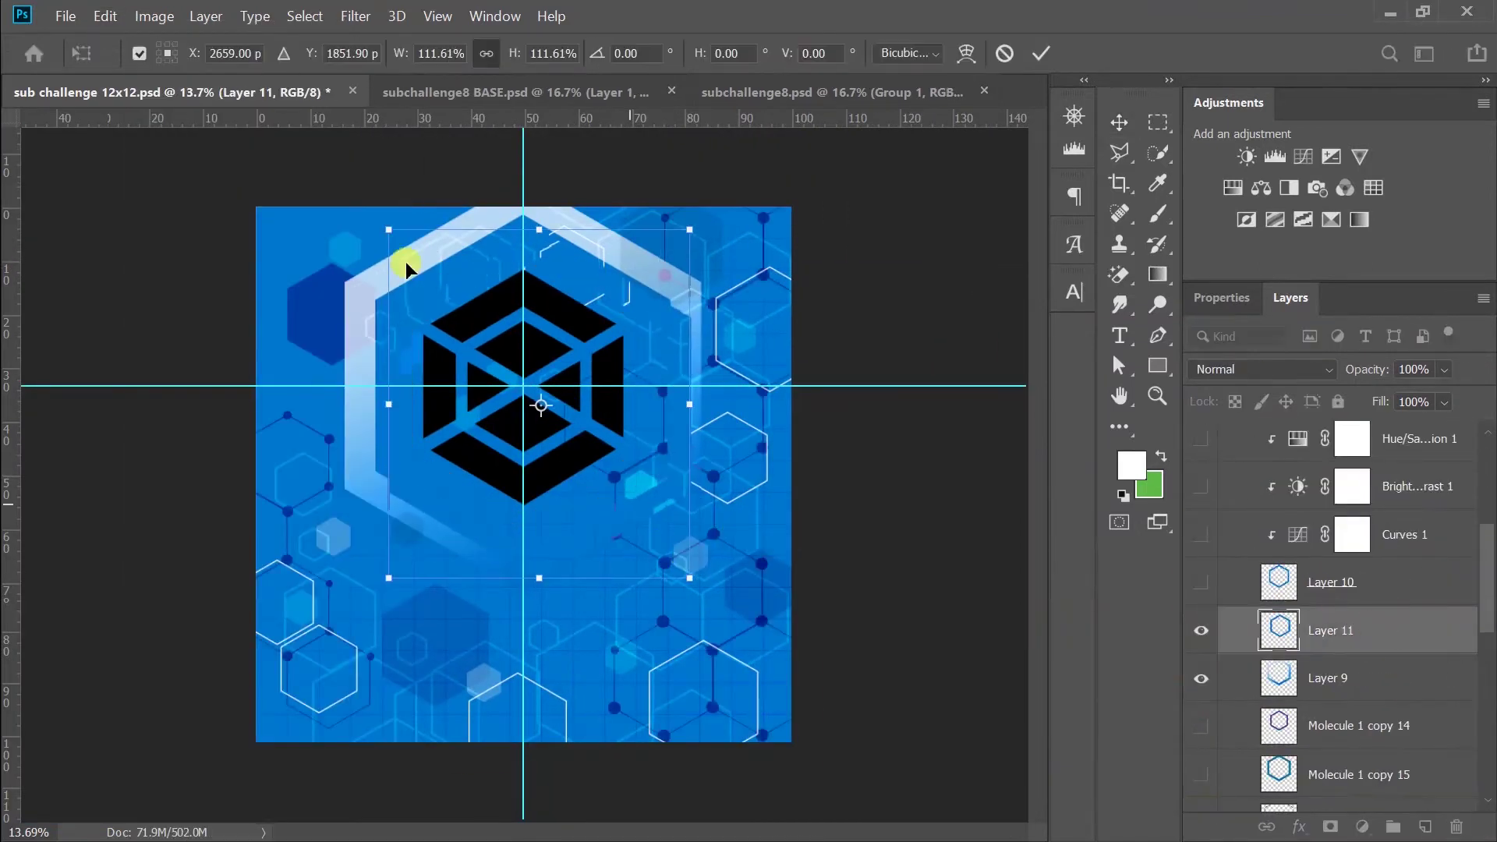
drag(1362, 570, 1273, 551)
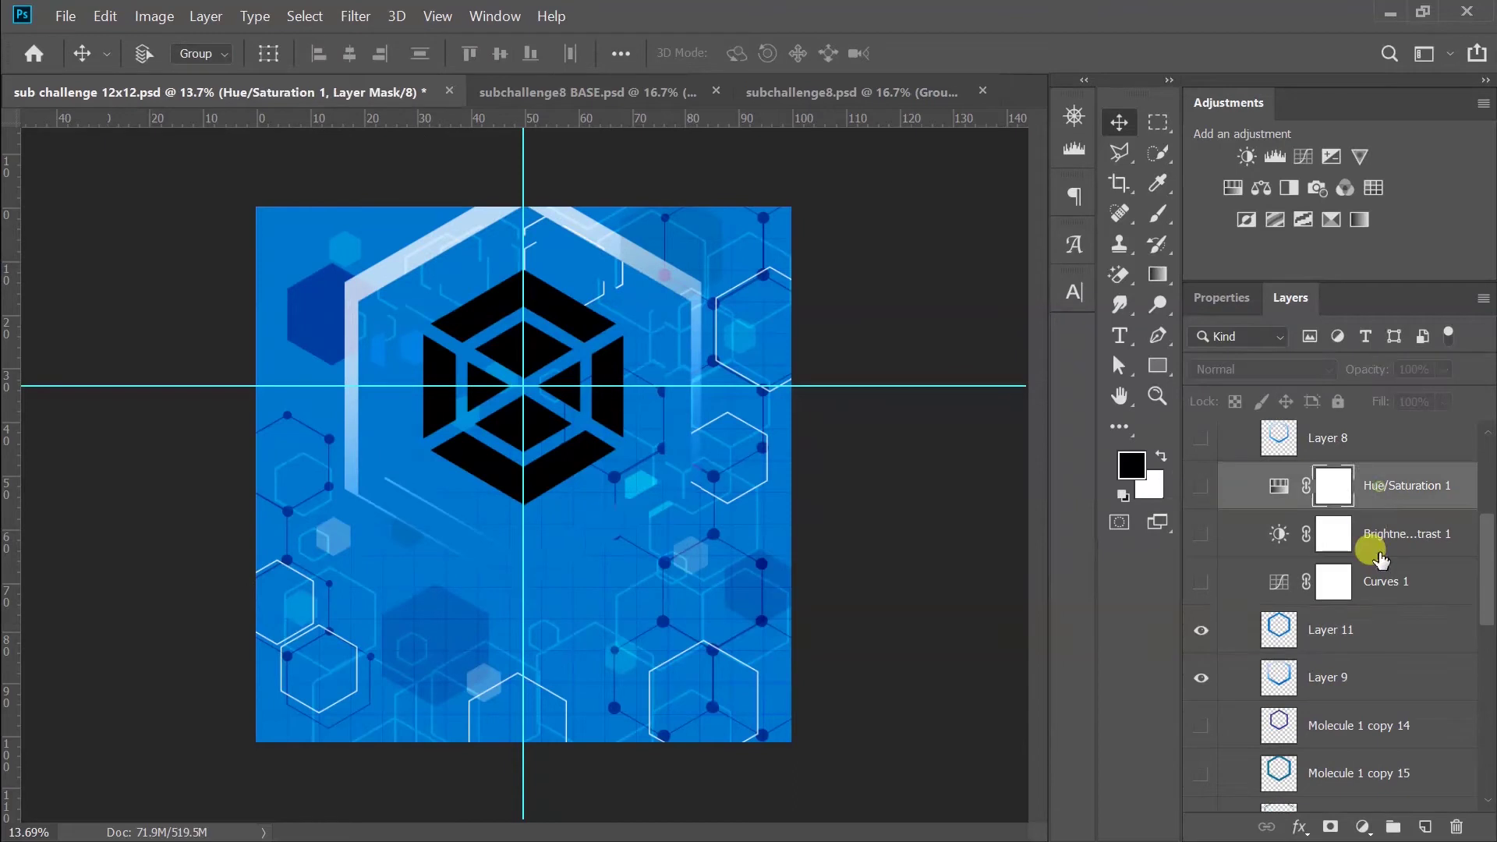
drag(1200, 581, 1192, 524)
click(1393, 628)
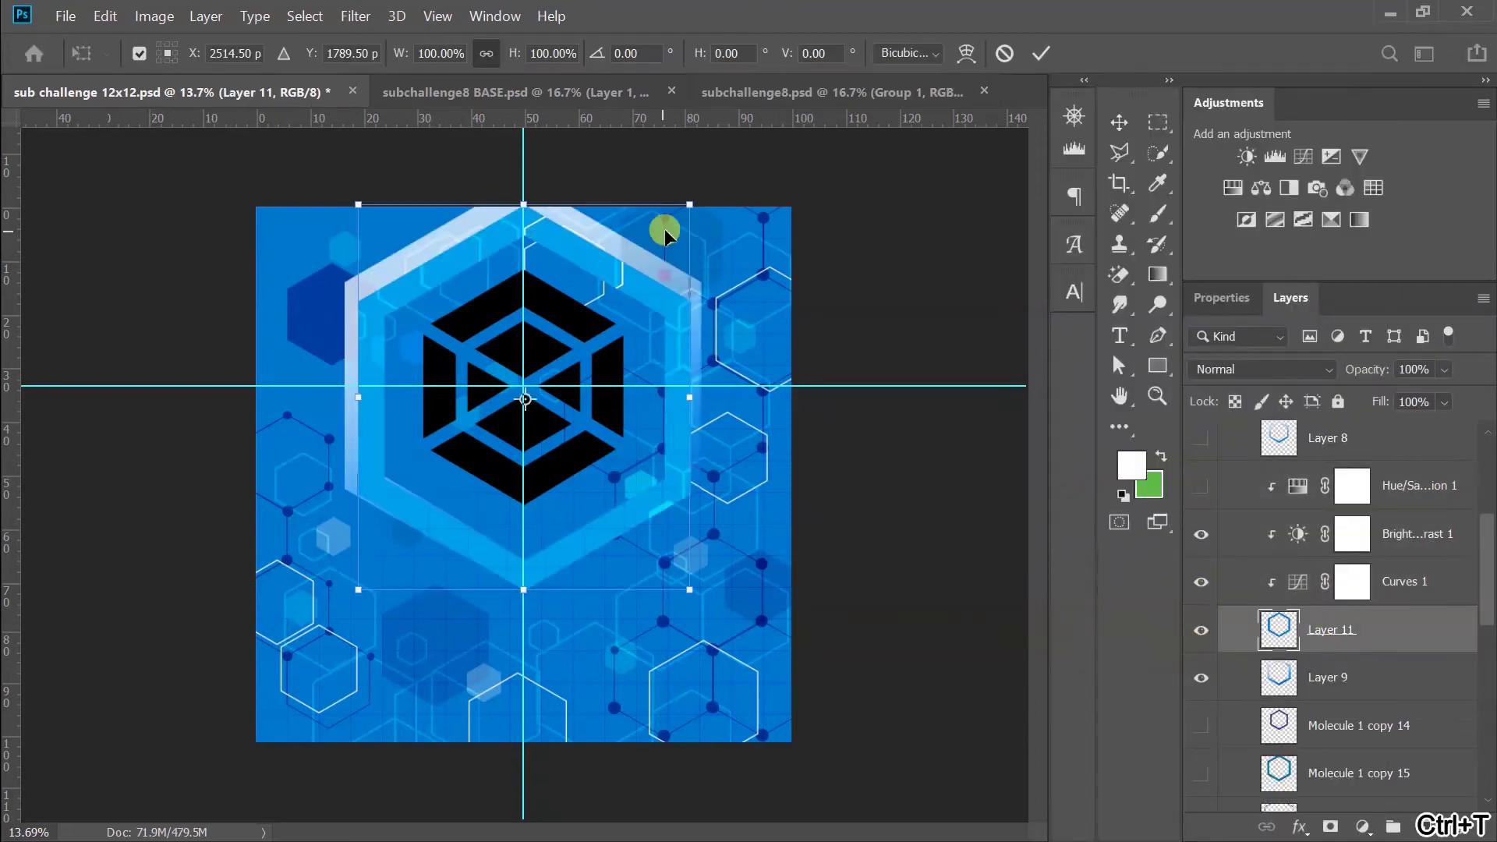
- Rework the Hue/Saturation adjustment to turn the Layer 11 ring light blue, and scale the ring down around the logo
double_click(1298, 485)
drag(1375, 503, 1431, 507)
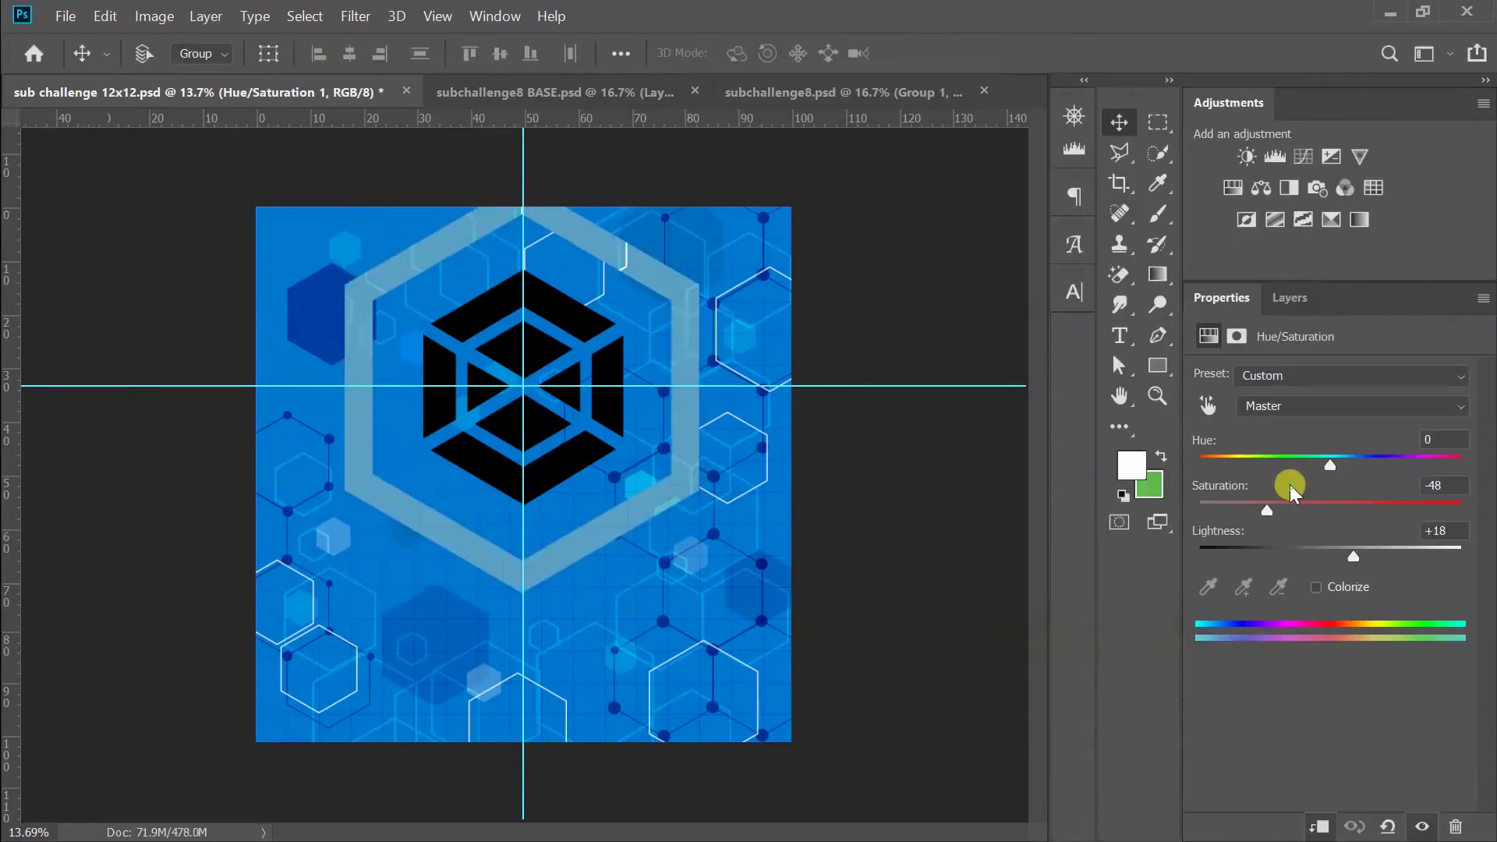
click(1289, 297)
click(1331, 630)
key(ctrl+t)
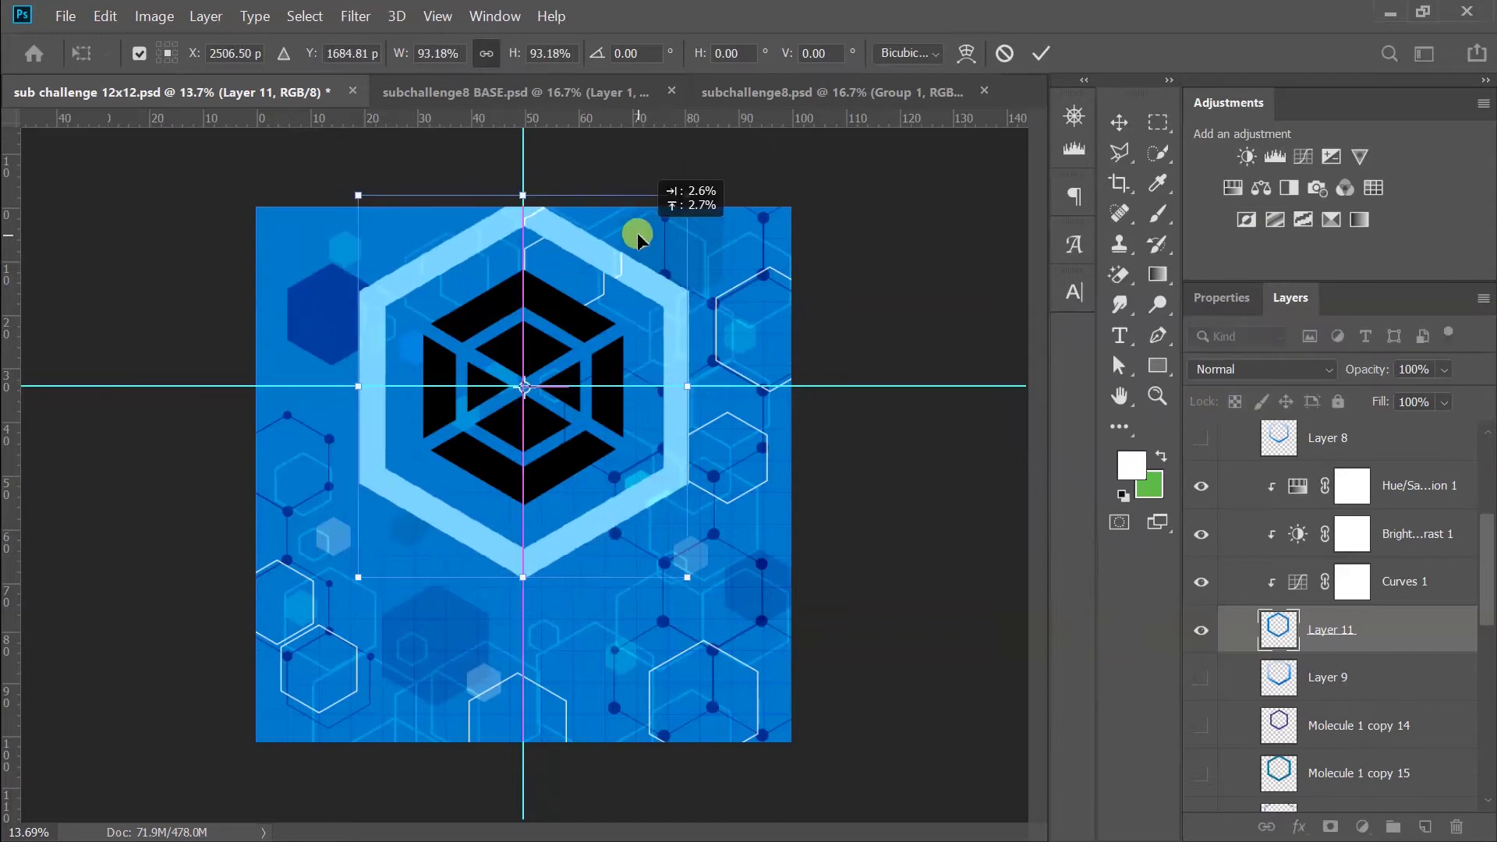
- Check the rings in subchallenge8.psd, then turn the gradient overlays back on and hide Layer 11 and its adjustments
click(876, 92)
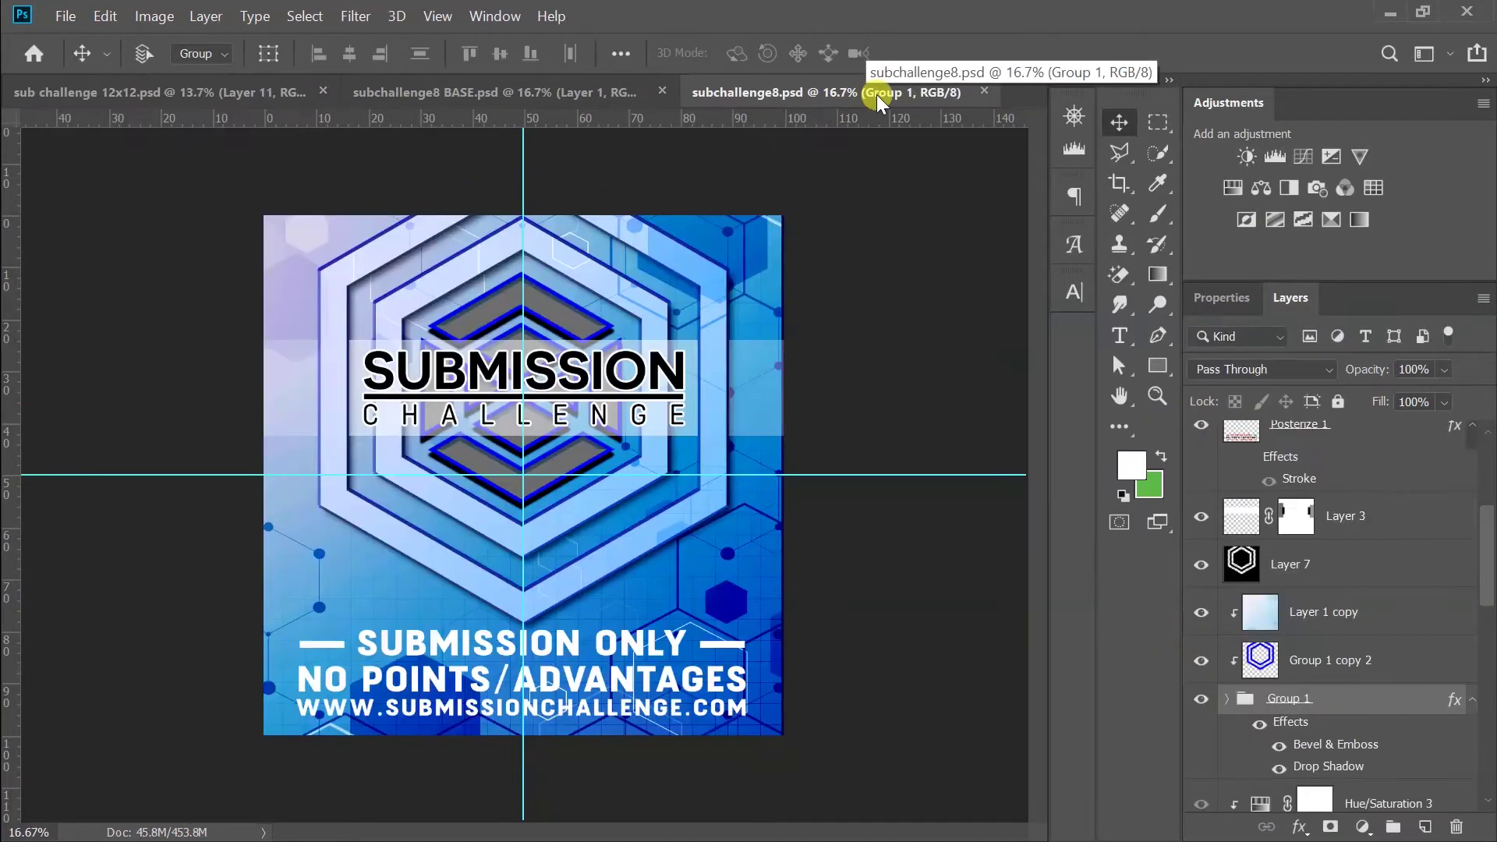
key(ctrl+Tab)
scroll(1325, 662, down, 10)
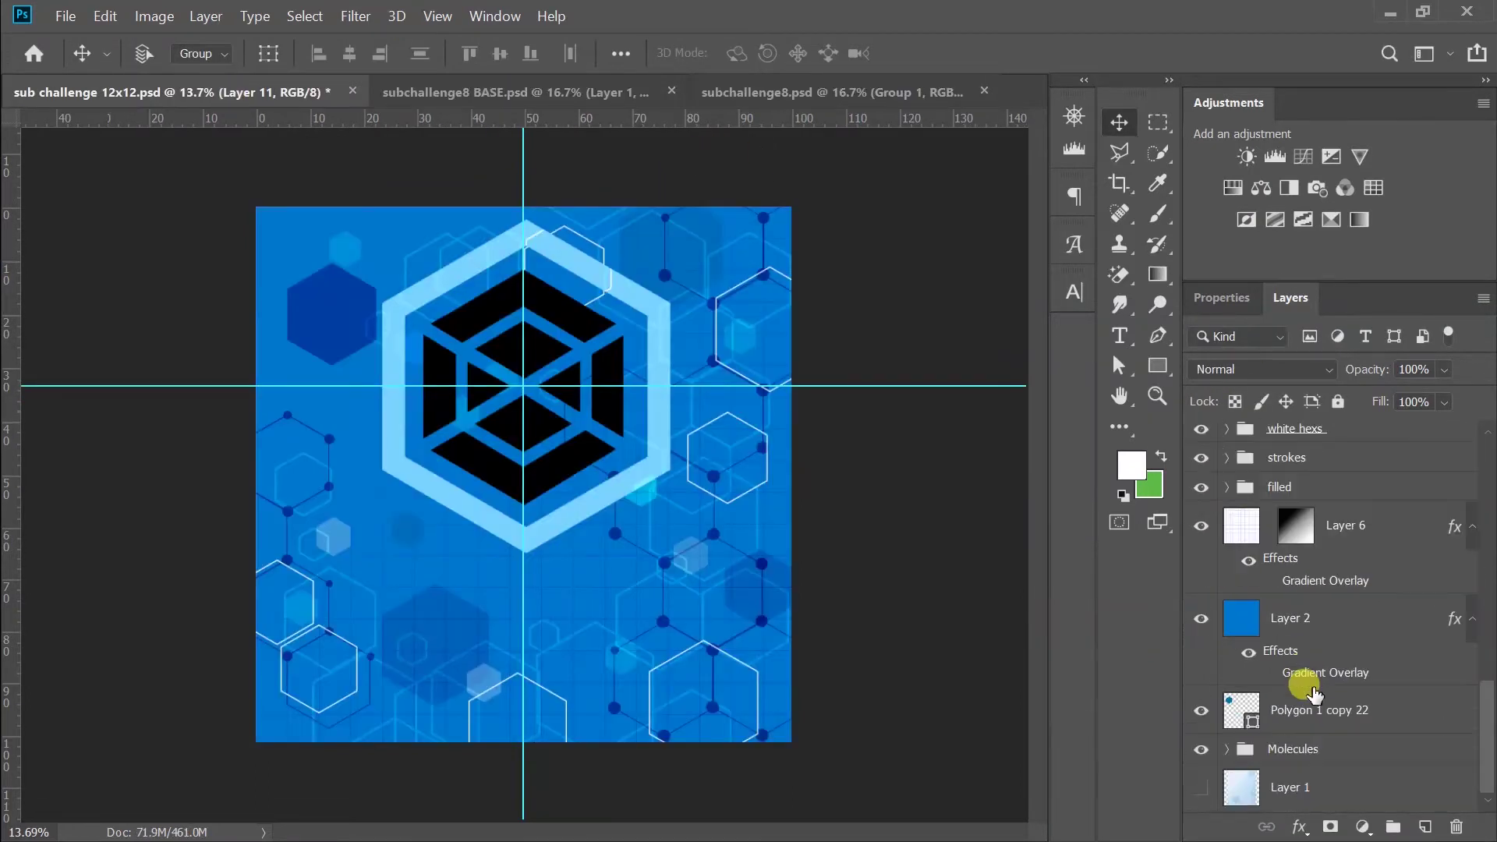
scroll(1248, 640, up, 10)
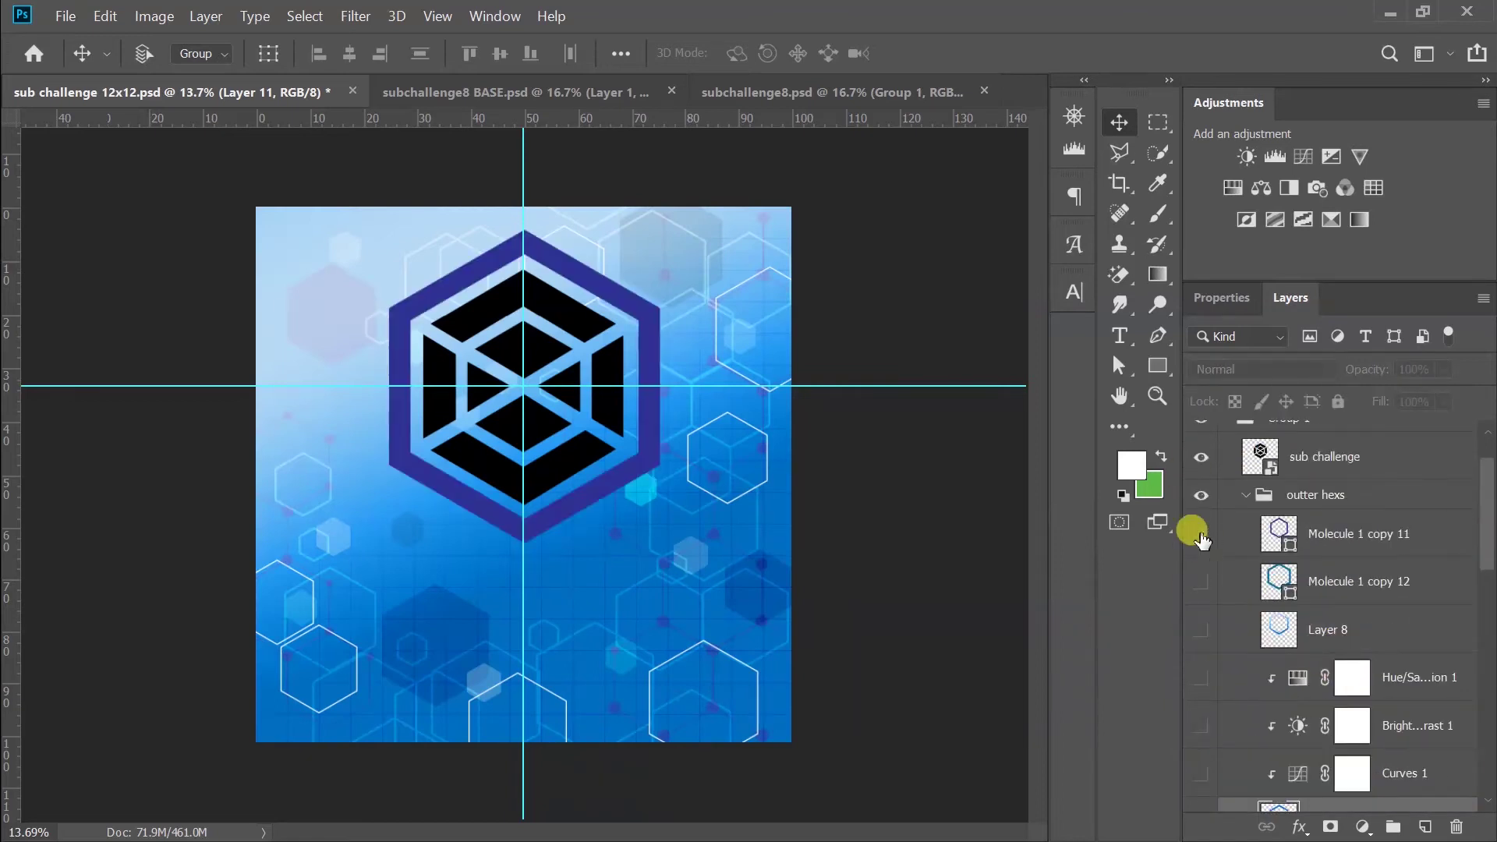
- Duplicate the Molecule 1 copy 12 ring, scale the copy down inside it, and enlarge the original ring around it
click(1318, 614)
key(ctrl+t)
drag(666, 217, 629, 261)
drag(562, 374, 602, 328)
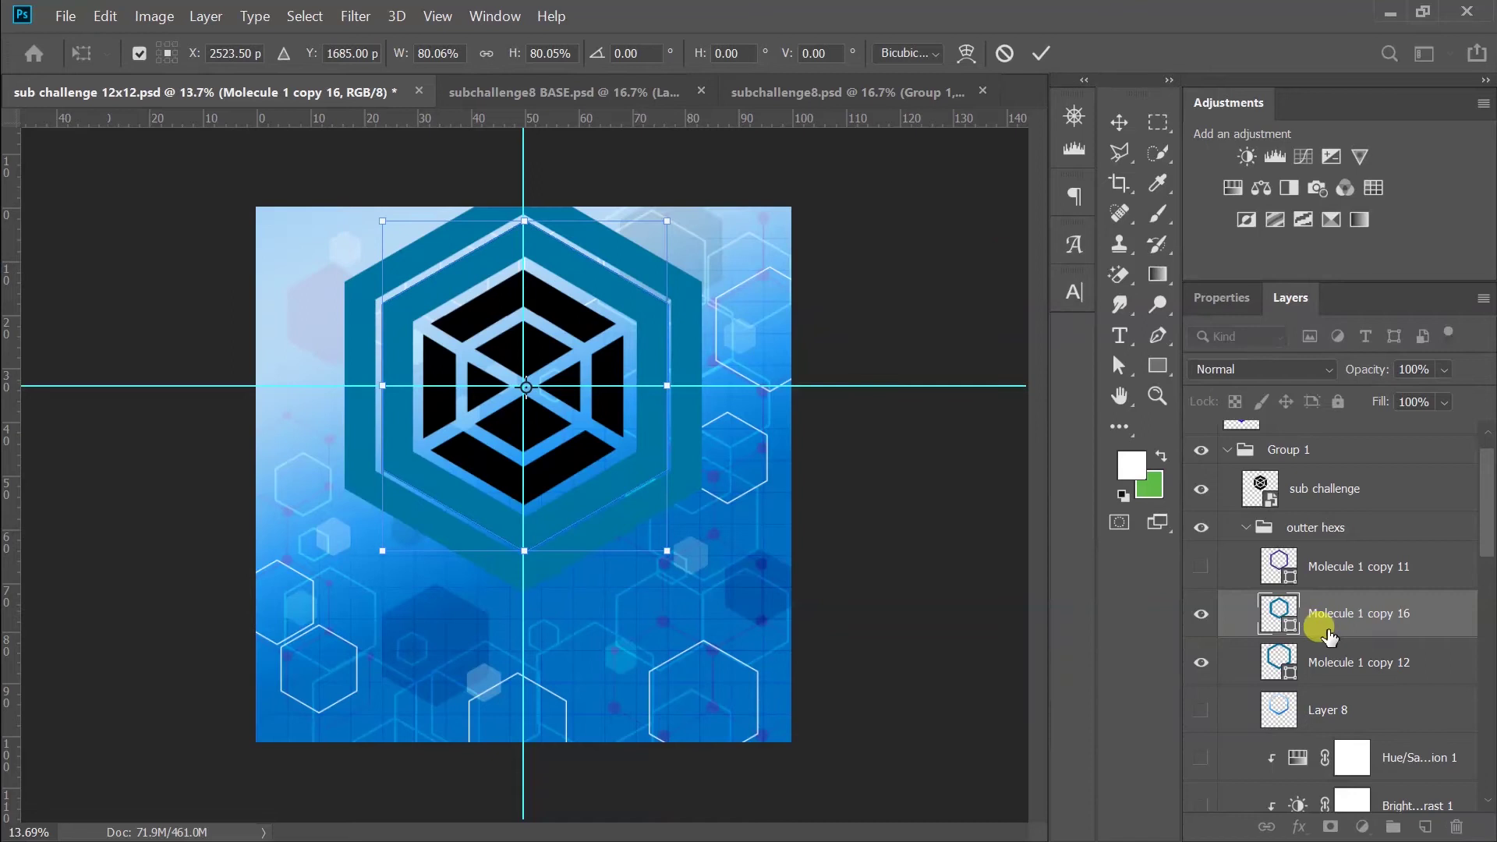
click(1325, 659)
key(ctrl+t)
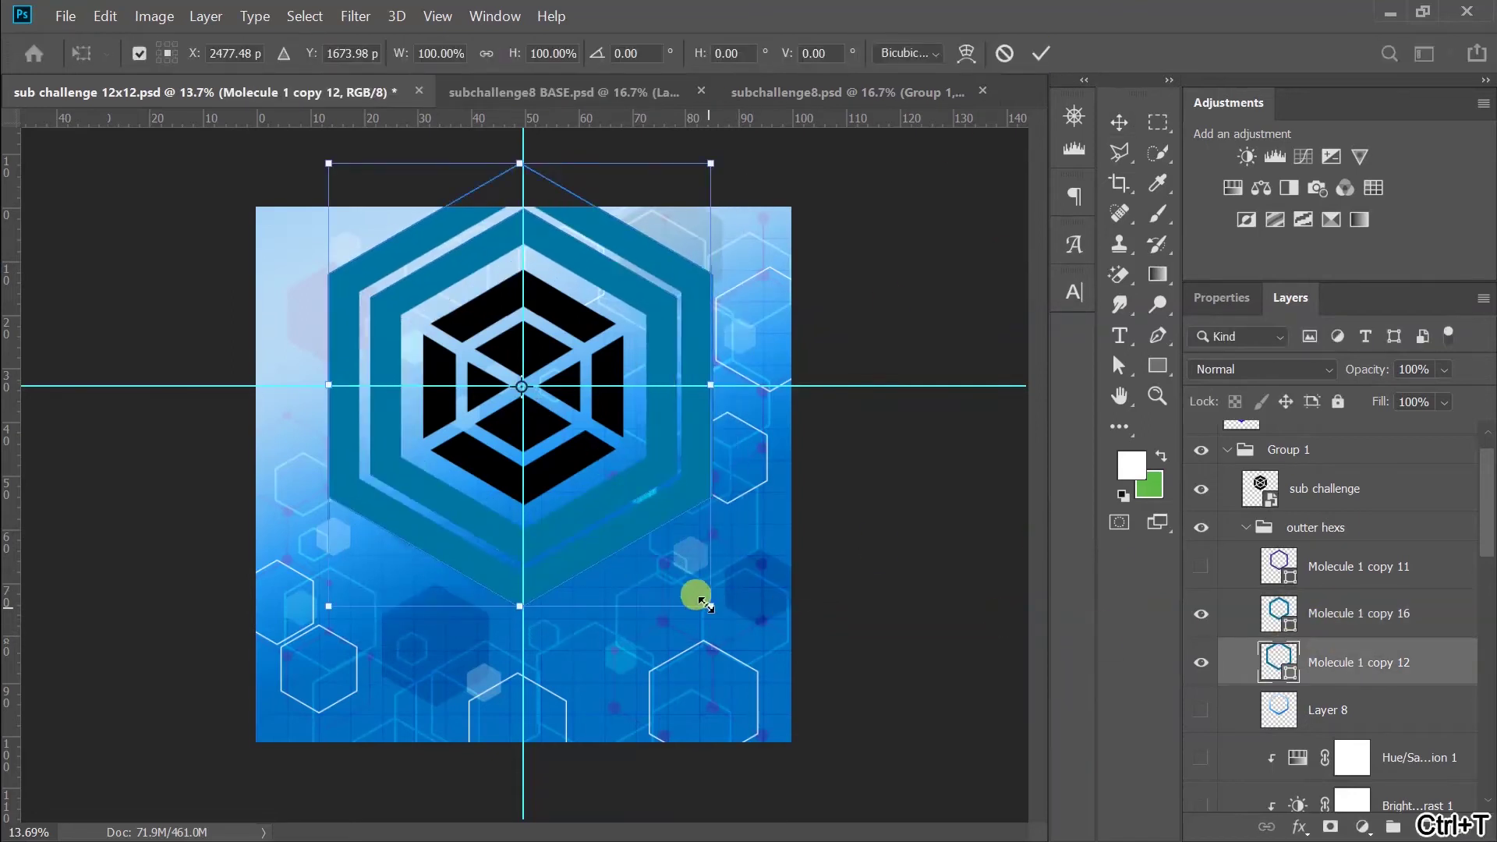
click(1041, 53)
- Remove the old ring image layers, copy the whole merged background without gradient overlays and paste it as Layer 8
ctrl+click(1338, 516)
scroll(1338, 545, down, 6)
click(305, 17)
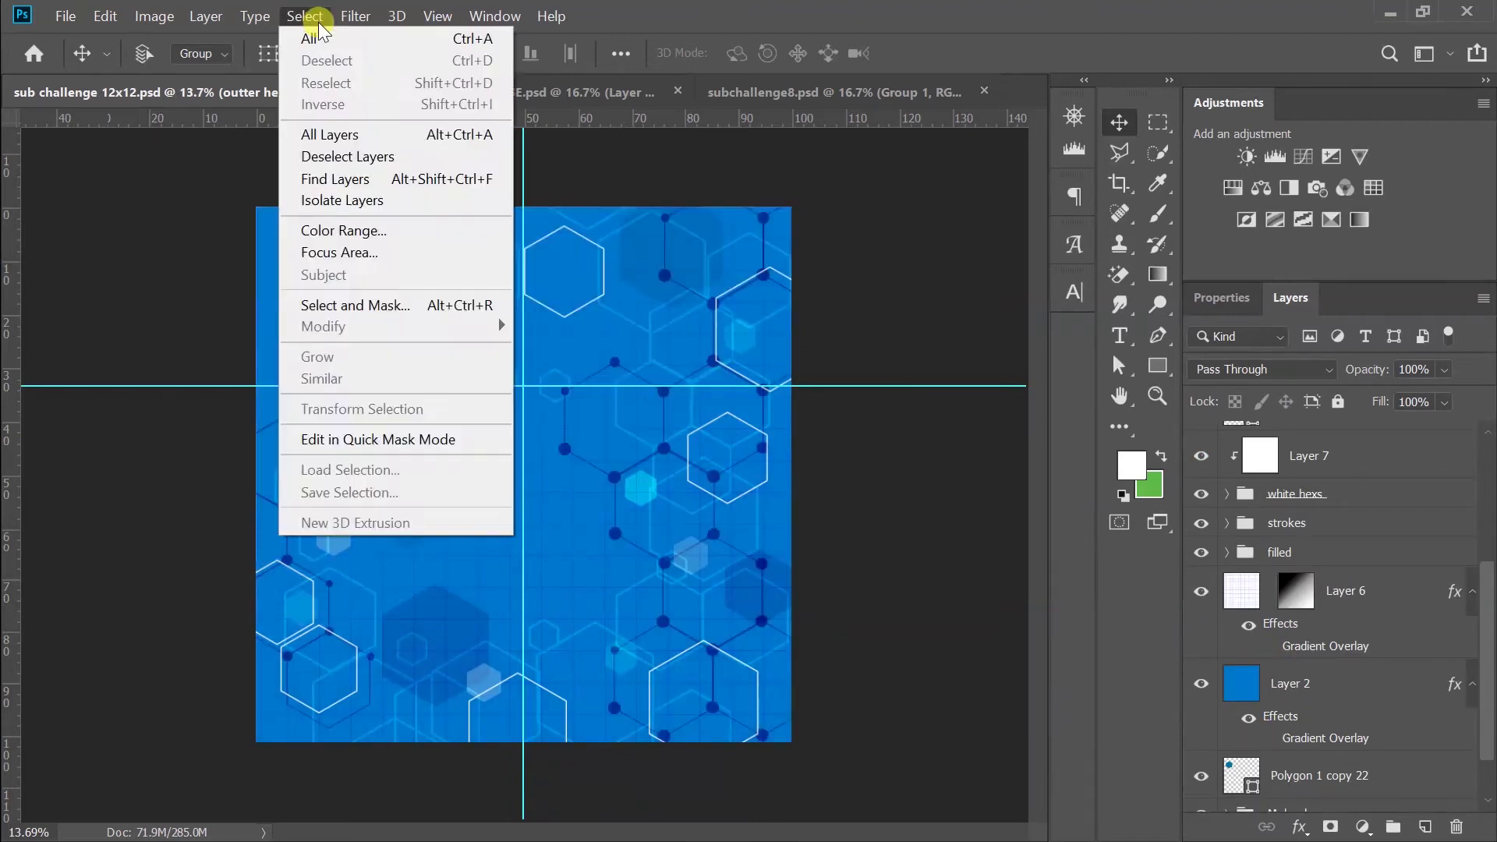
click(319, 37)
scroll(1353, 508, up, 5)
scroll(1325, 545, down, 5)
key(ctrl+v)
- Copy the whole merged background with gradient overlays, paste it as Layer 9, and clip Layer 8 to the outter hexs group
click(305, 16)
click(319, 38)
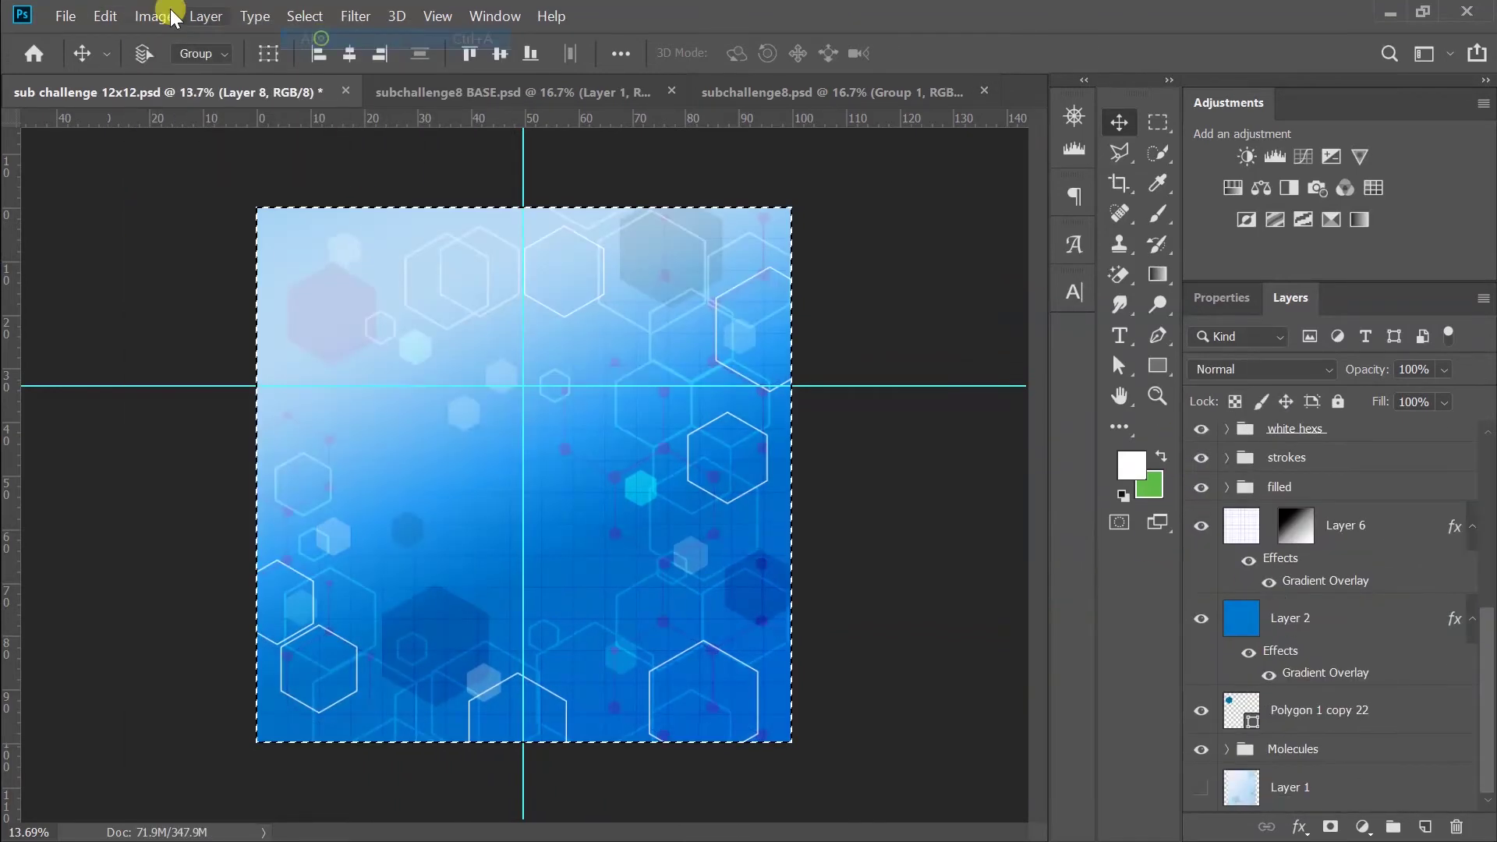
key(ctrl+v)
alt+click(1269, 573)
right_click(1294, 552)
key(Escape)
click(1245, 591)
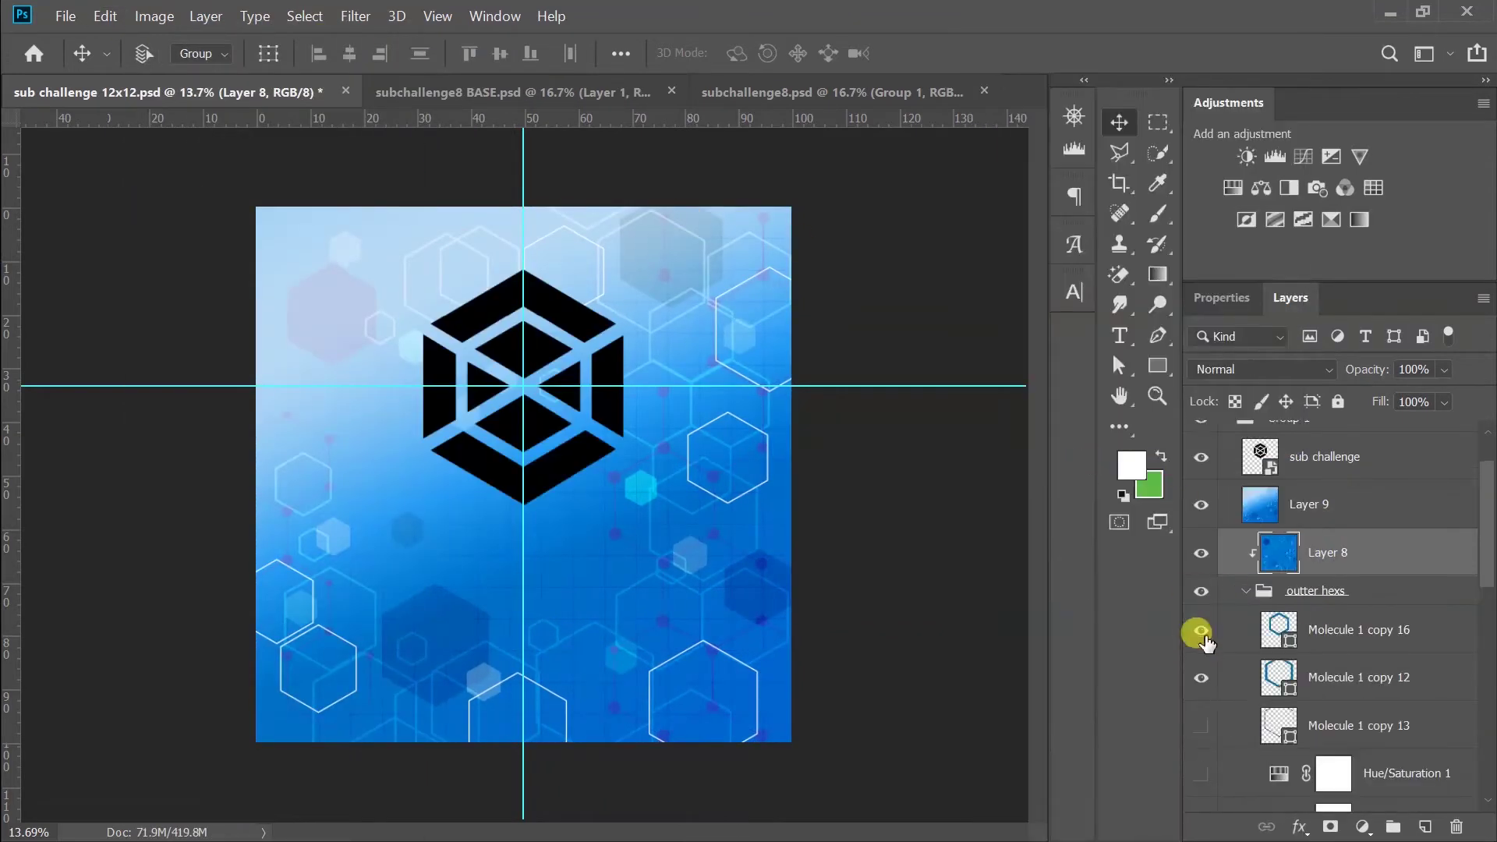
- Enlarge the clipped Layer 8 slightly beyond the canvas edges
key(ctrl+t)
drag(791, 206, 803, 185)
key(Return)
scroll(1325, 585, down, 5)
scroll(1364, 575, up, 6)
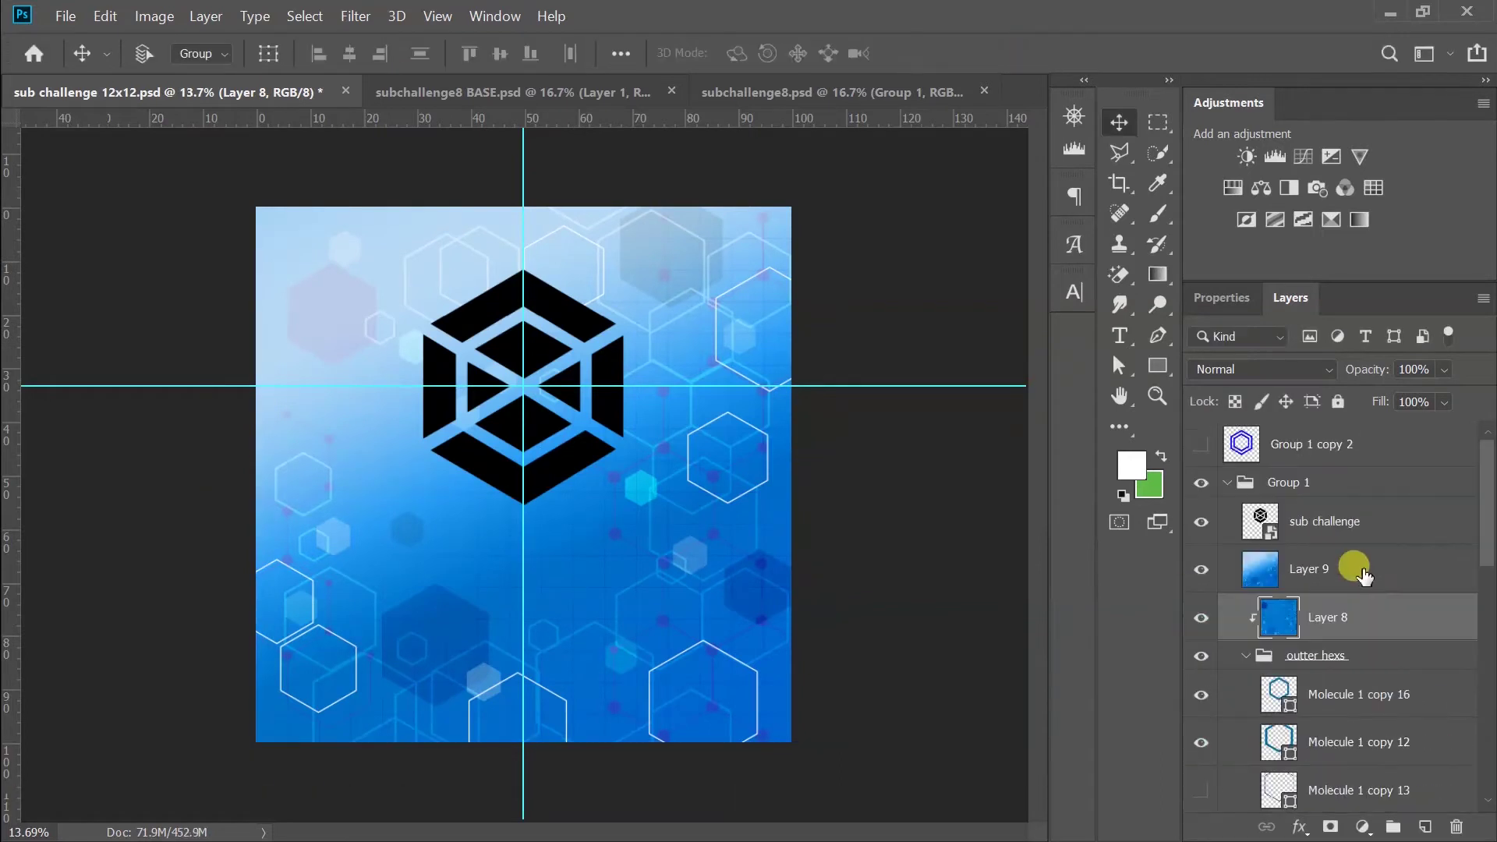
- Try Curves and Brightness/Contrast adjustments on the background clipped to the rings, with Layer 9 hidden
click(1363, 826)
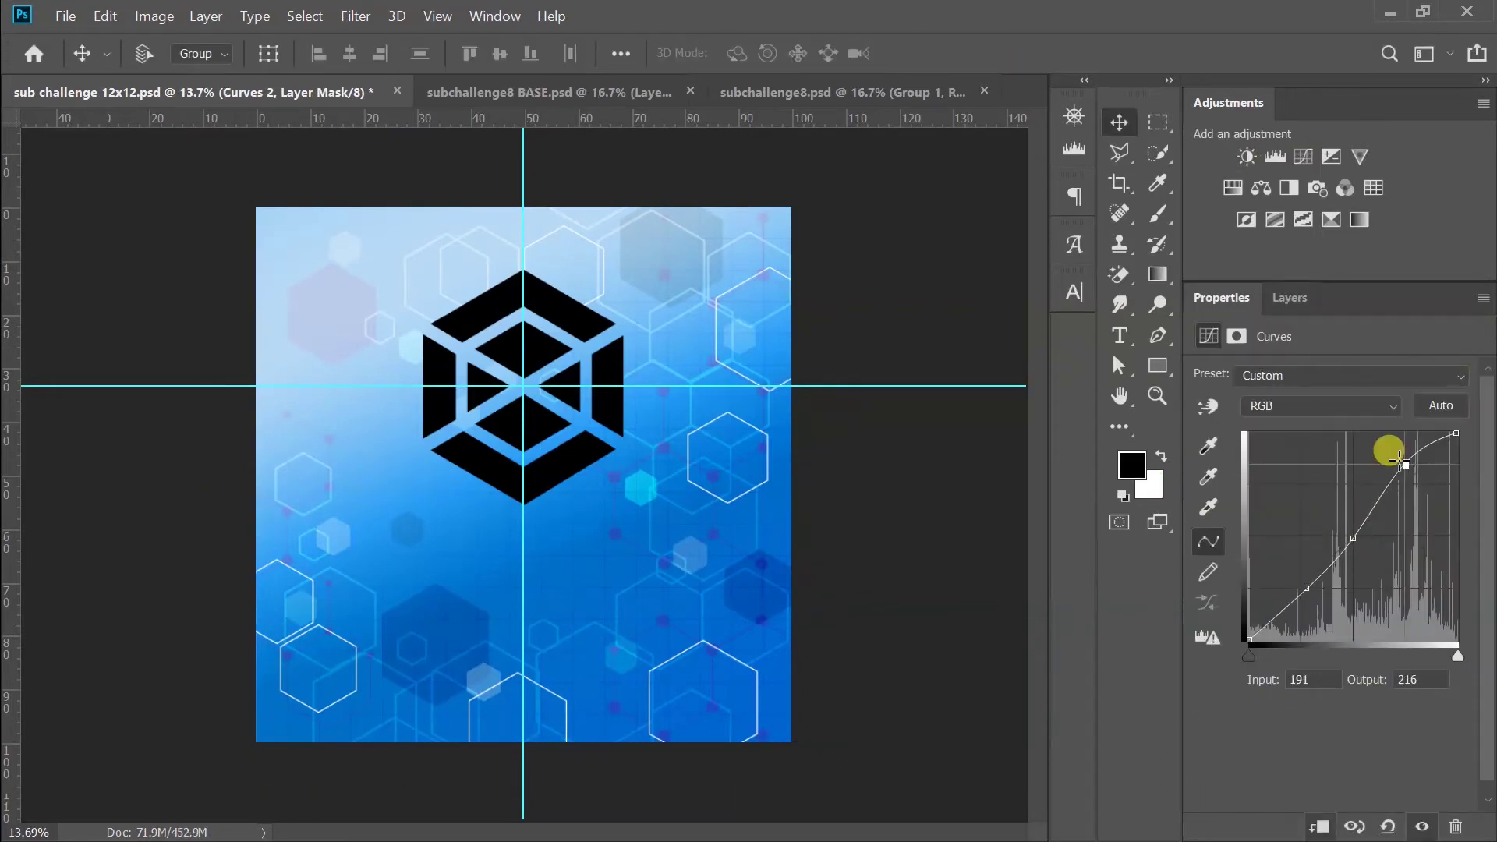
click(1289, 297)
key(Delete)
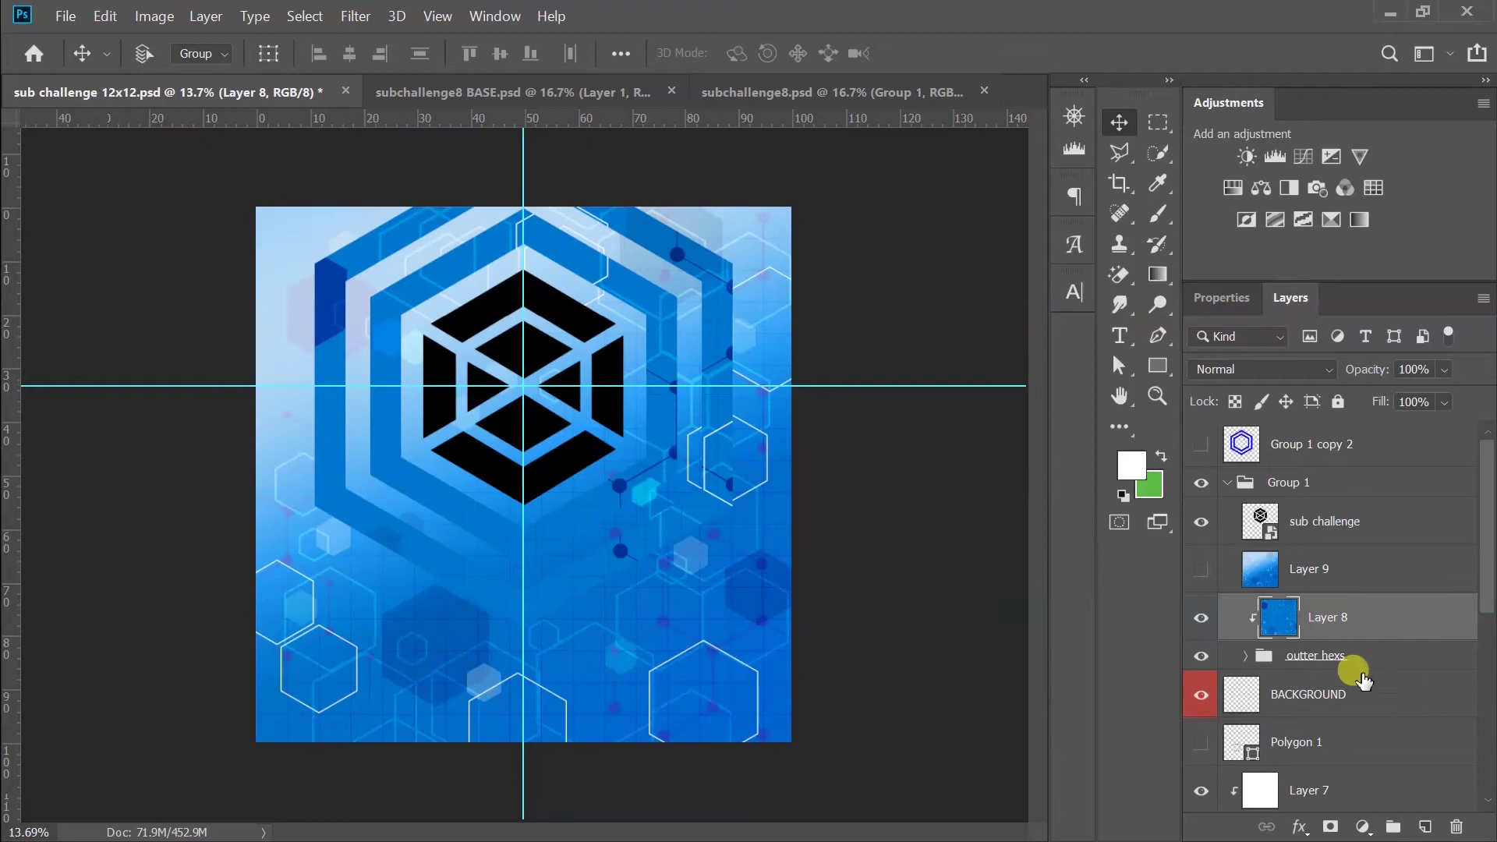
click(1199, 618)
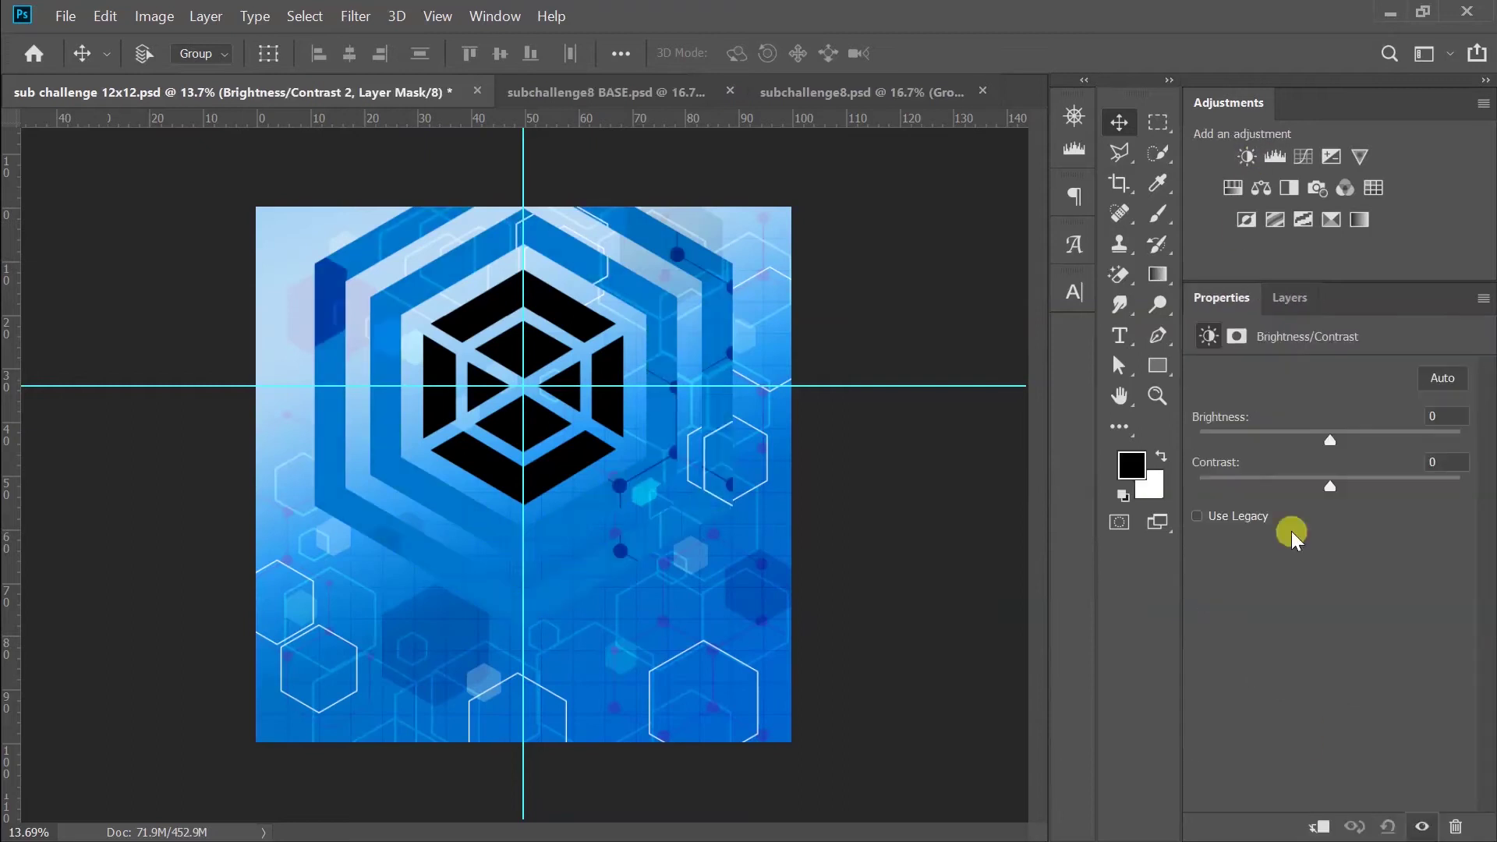
drag(1328, 428, 1461, 428)
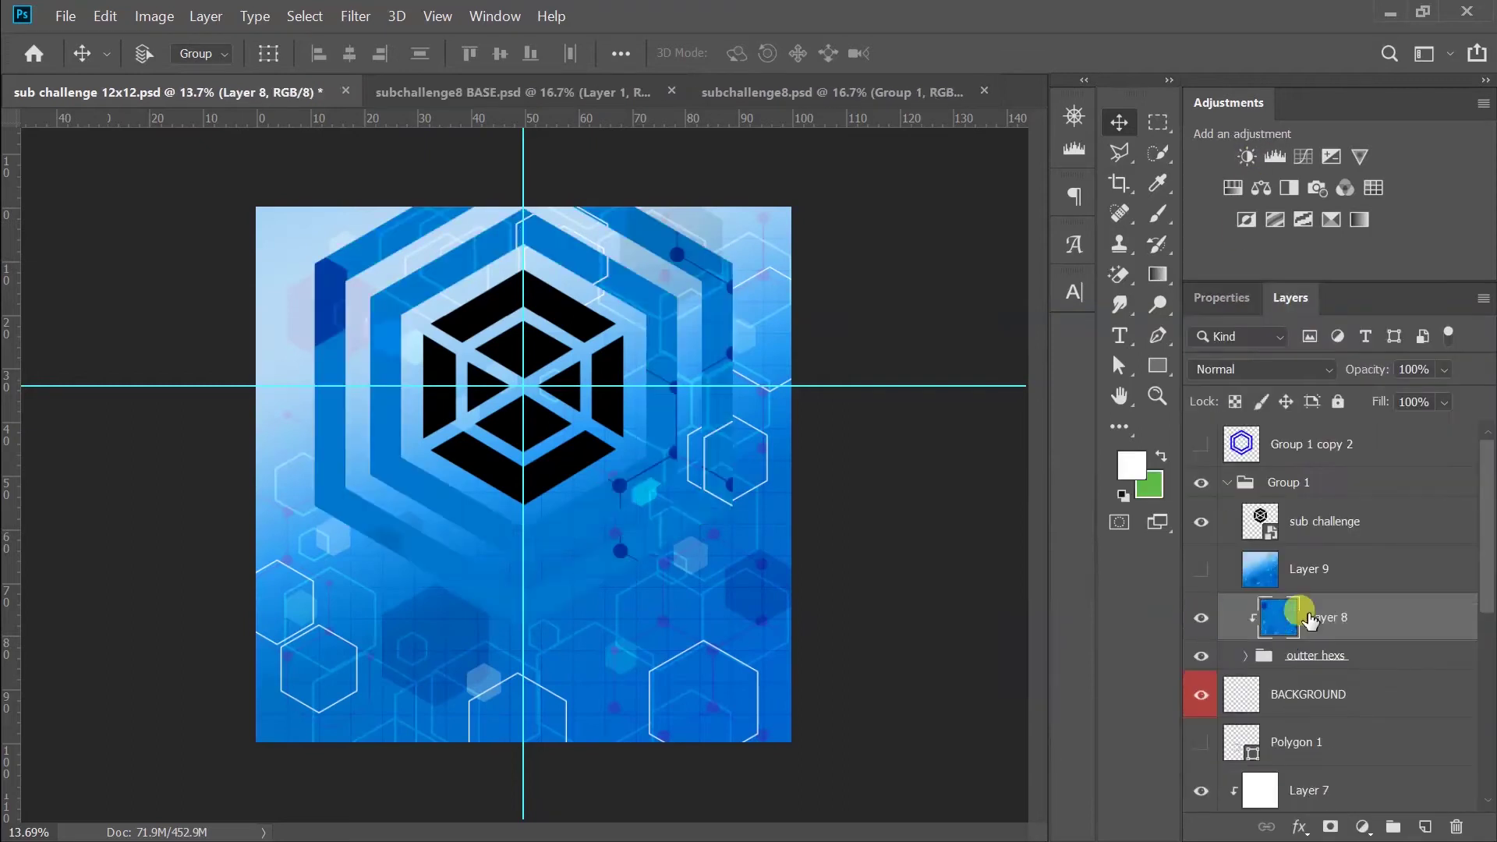
- Clip Layer 9 to the outter hexs group and delete Layer 8
key(alt+bracketright)
key(ctrl+alt+g)
click(1199, 617)
click(1216, 617)
key(Delete)
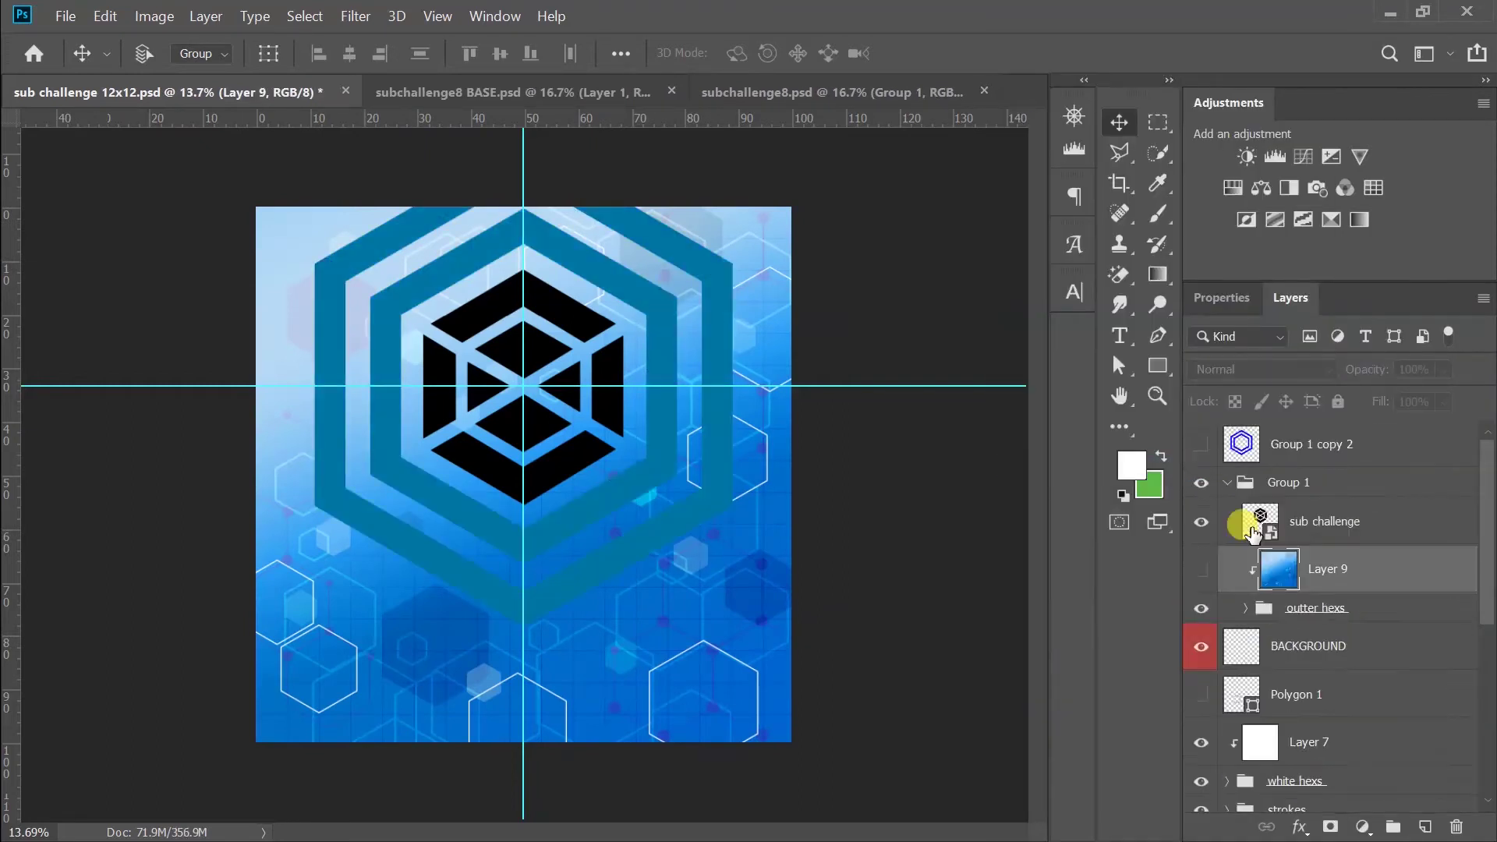
- Hide Group 1, turn off the background's gradient overlays and adjust the Molecules group's opacity
scroll(1243, 551, down, 5)
scroll(1253, 569, up, 5)
ctrl+click(1255, 568)
scroll(1201, 753, down, 5)
click(1201, 750)
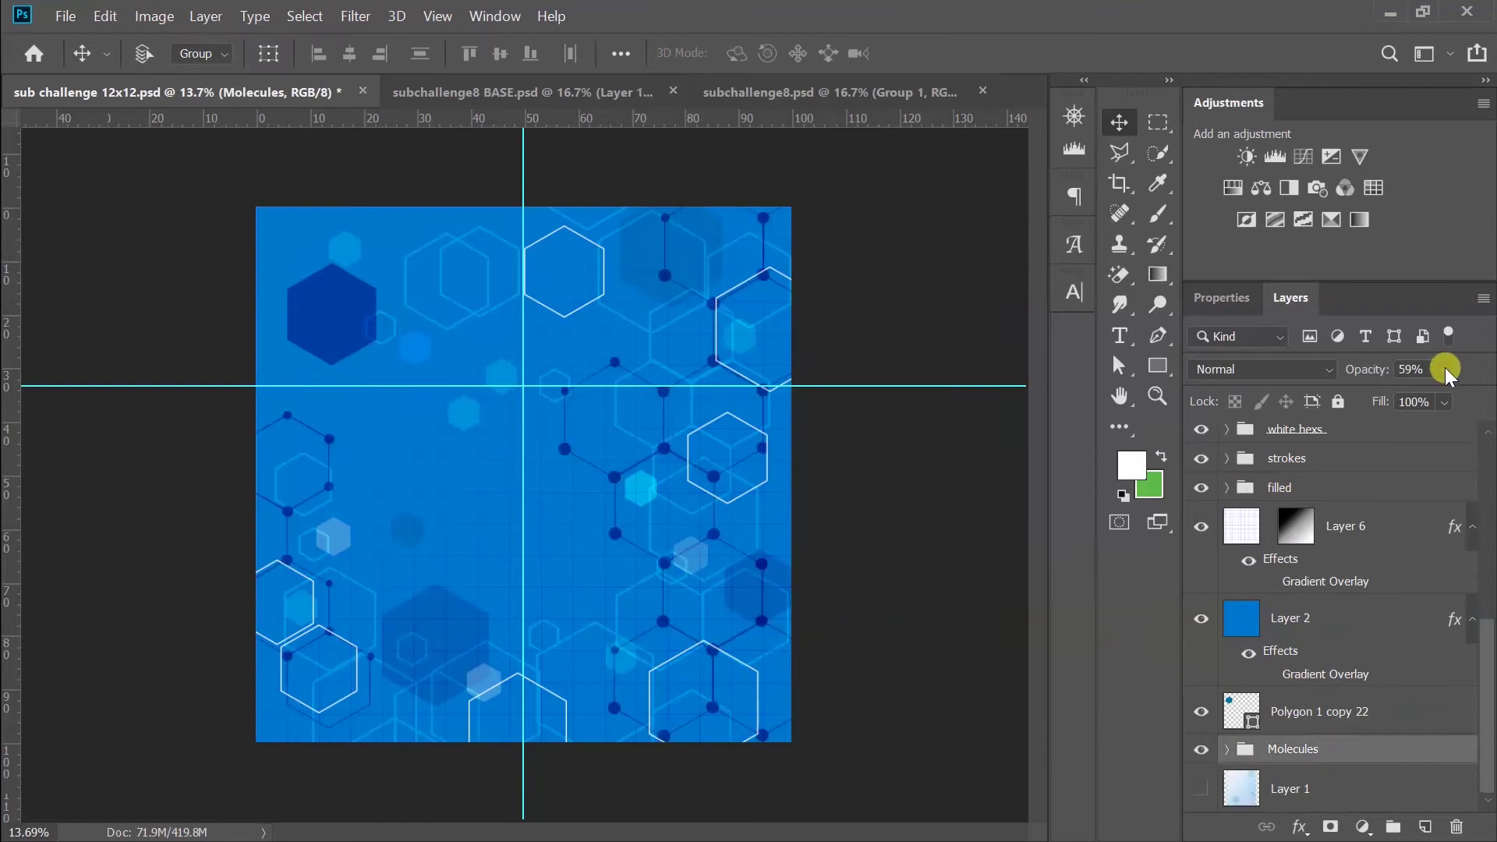
- Paste merged flat blue background copies as Layers 10, 11 and 12 below the logo, hide them and show Group 1
click(305, 15)
click(105, 15)
click(200, 180)
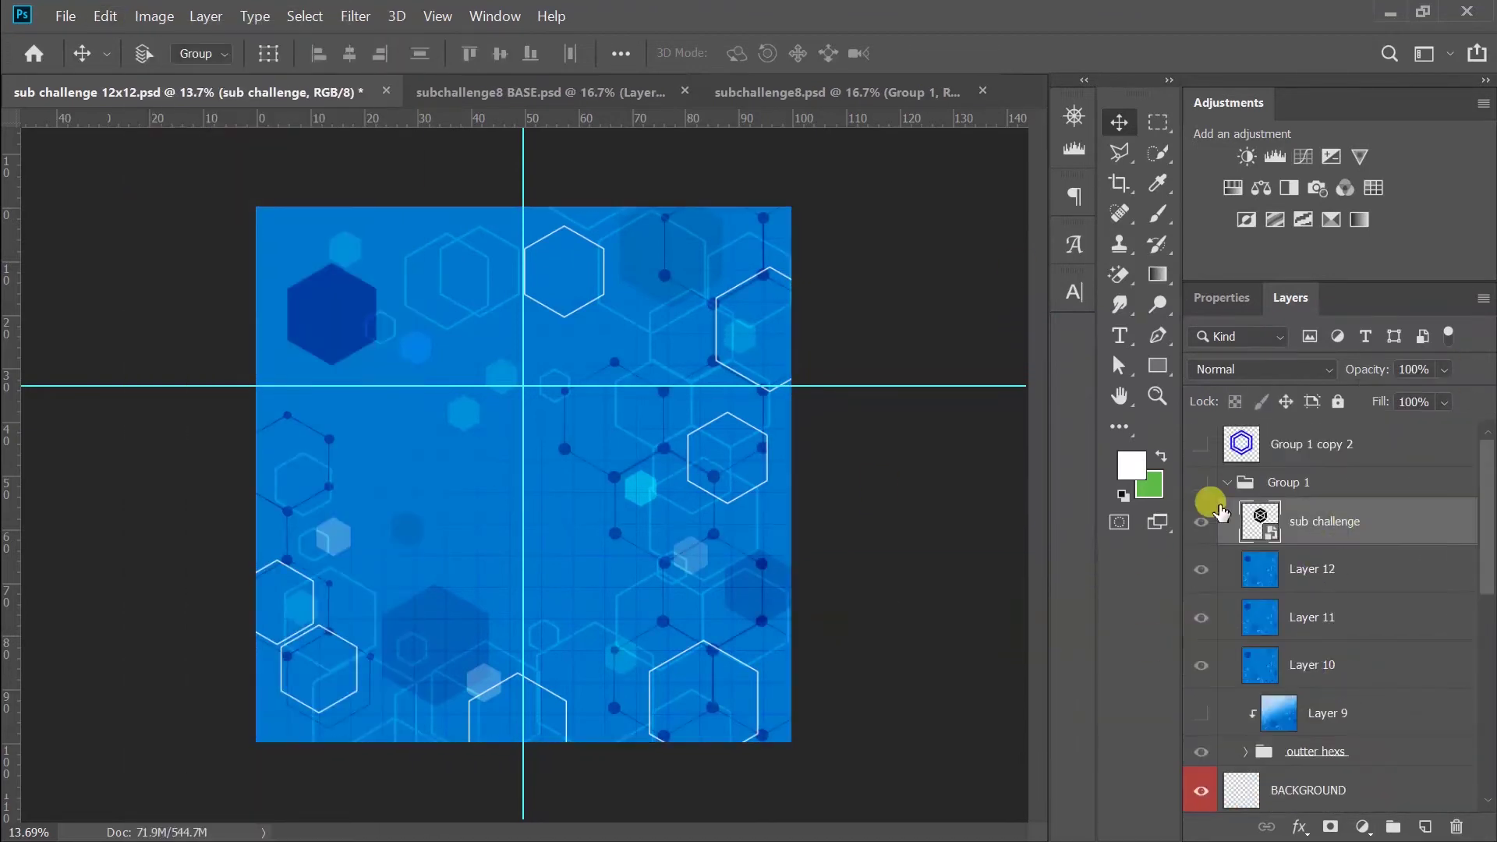
click(1202, 483)
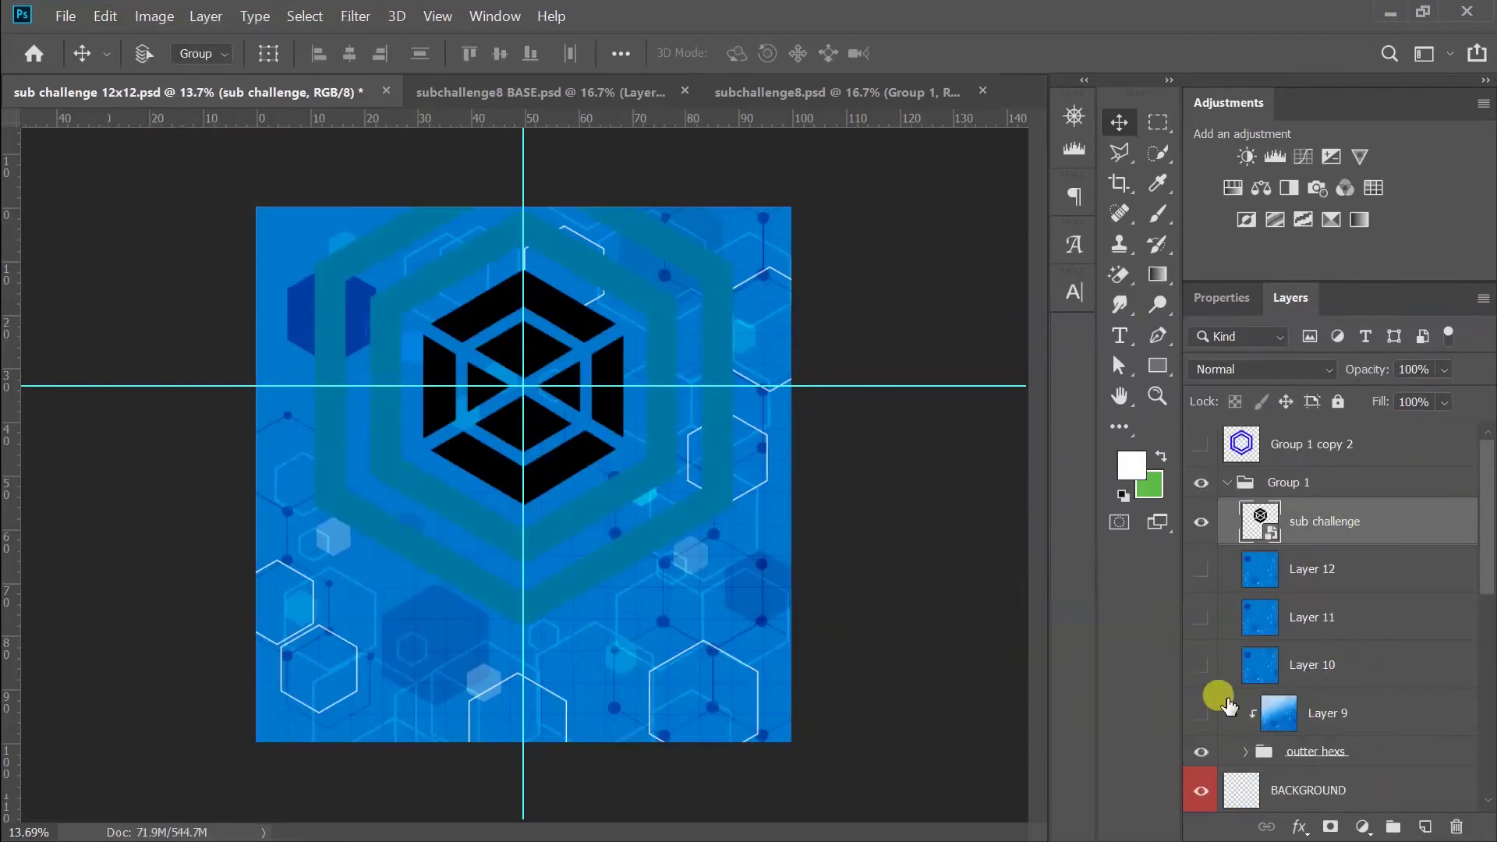
- Group the clipped background layers with outter hexs as Group 2 and brighten it with a clipped Brightness/Contrast adjustment, showing Layer 12
click(1326, 575)
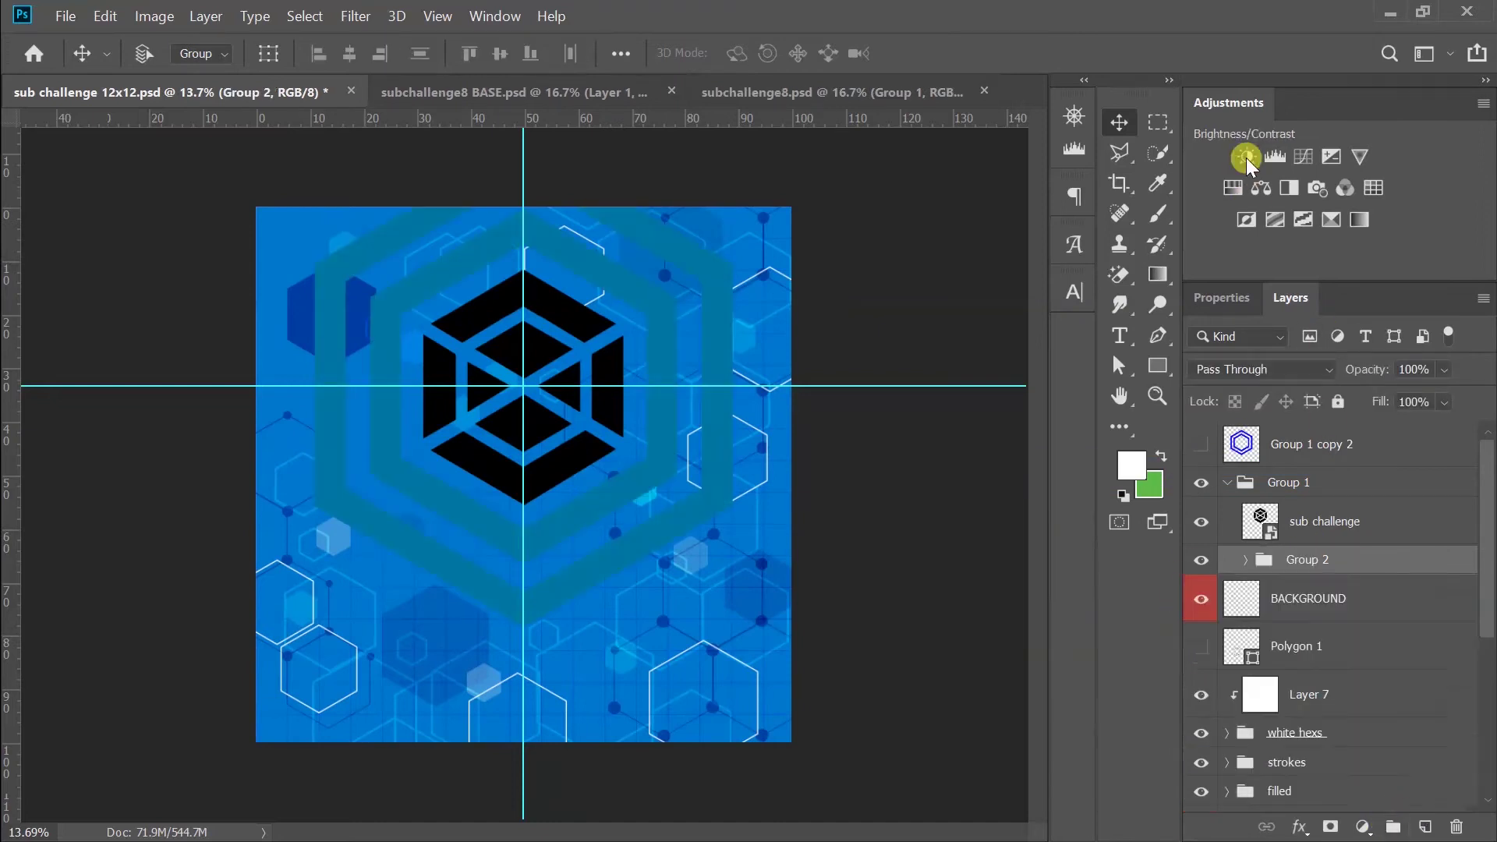
click(1246, 156)
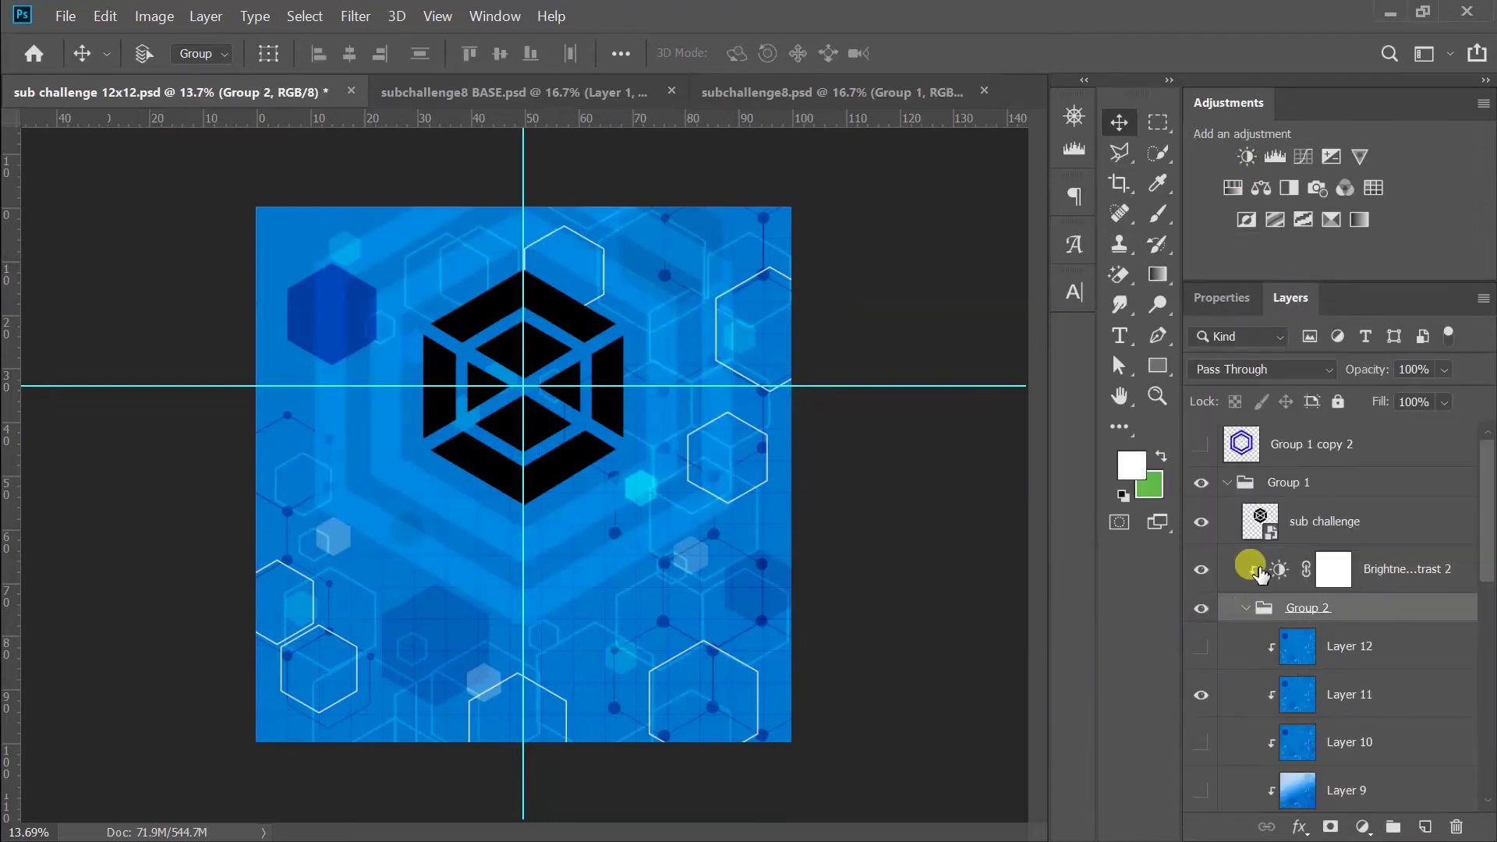
click(1198, 552)
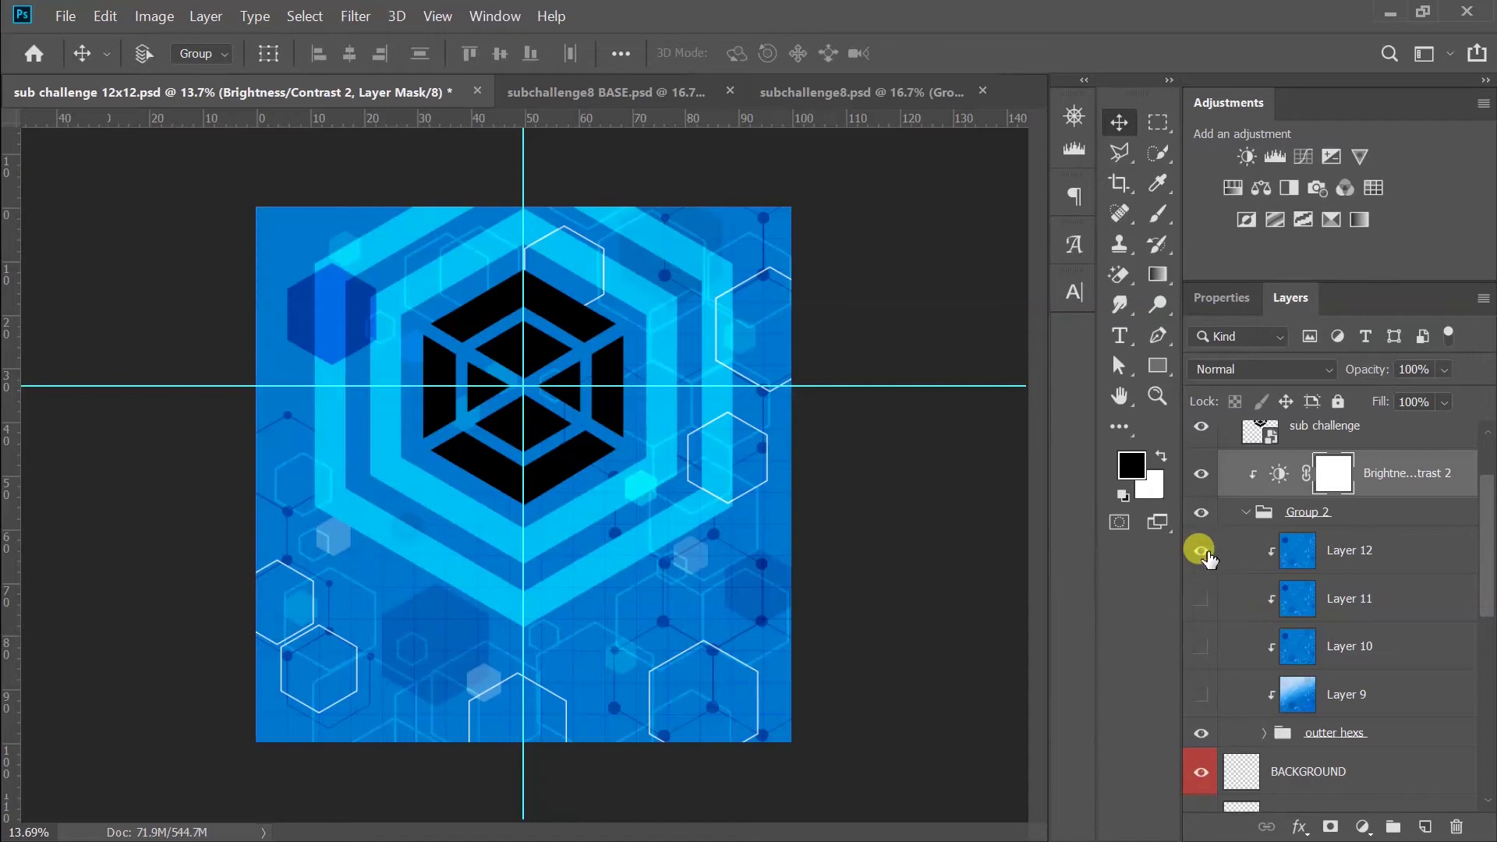
- Enlarge Layer 12 slightly beyond the canvas and offset its pattern inside the hexagon rings
click(1201, 555)
key(ctrl+t)
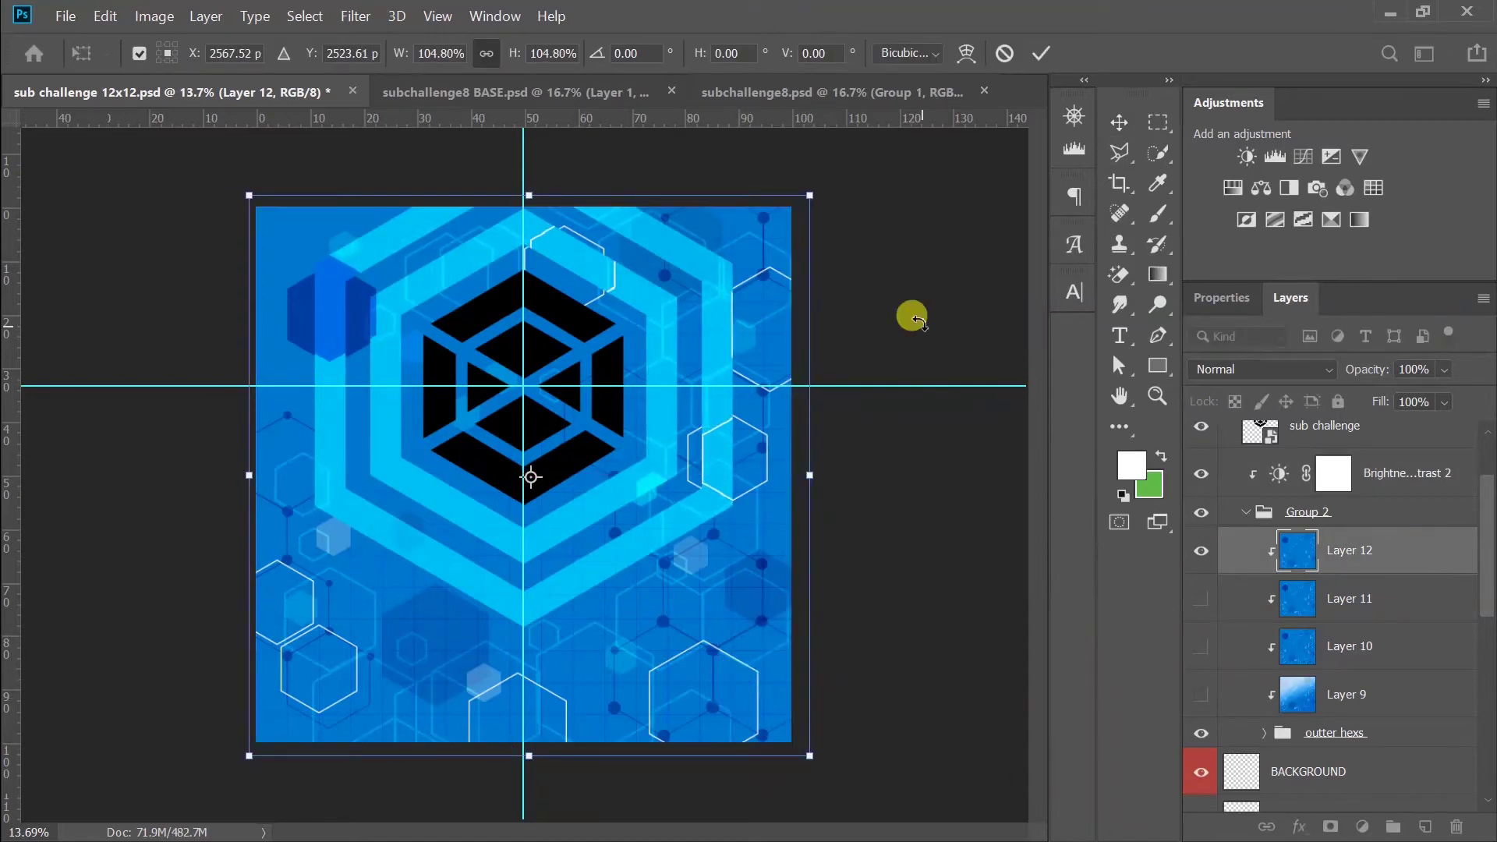
drag(809, 755, 809, 772)
drag(729, 677, 736, 683)
click(746, 92)
click(312, 92)
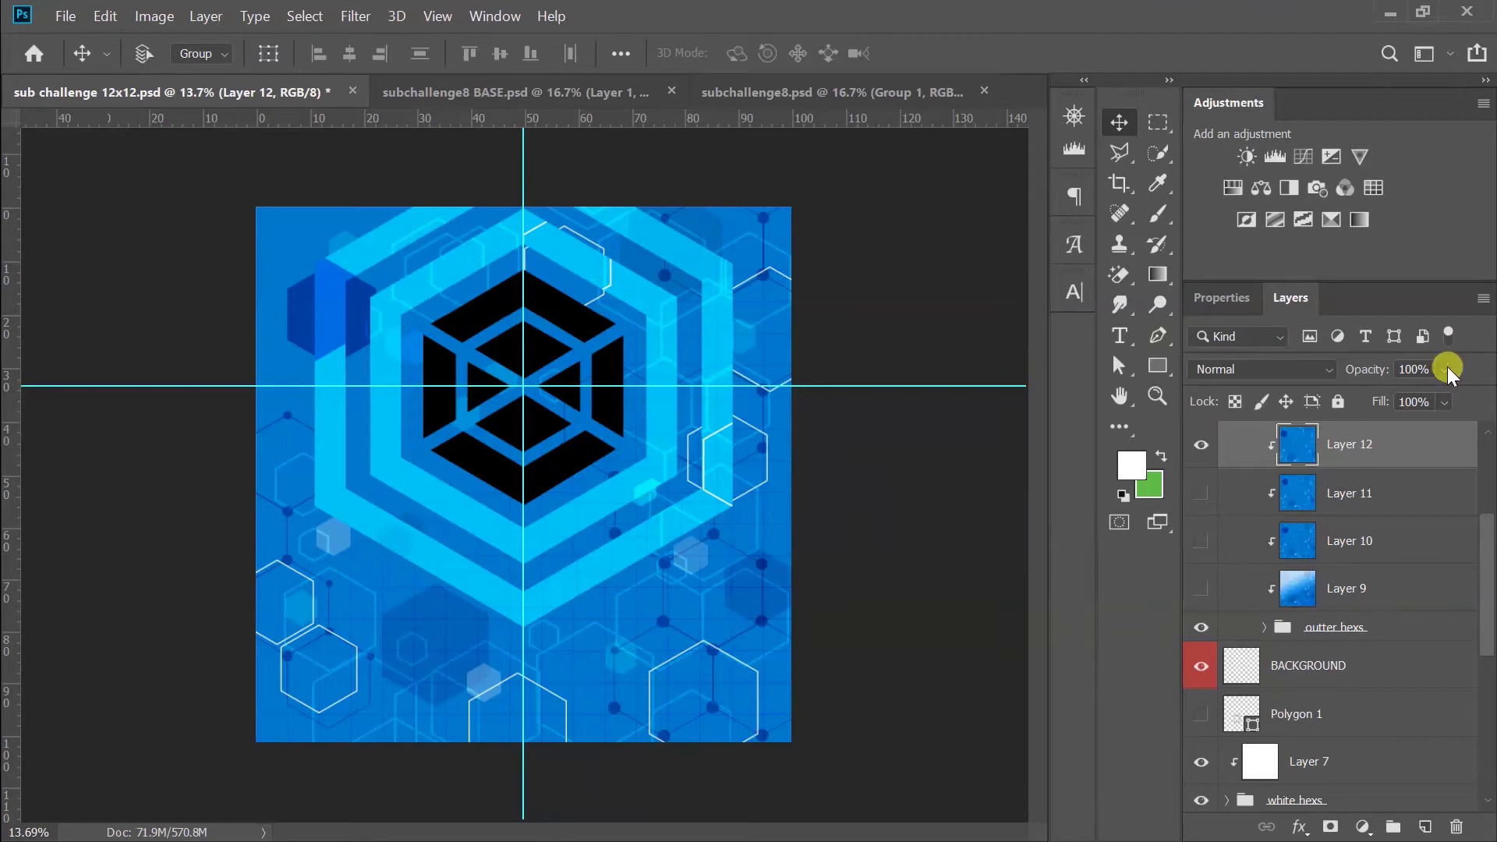
- Lower Layer 12's opacity to 45% and show the gradient copy on Layer 9
key(ctrl+shift+Tab)
key(ctrl+Tab)
click(1201, 588)
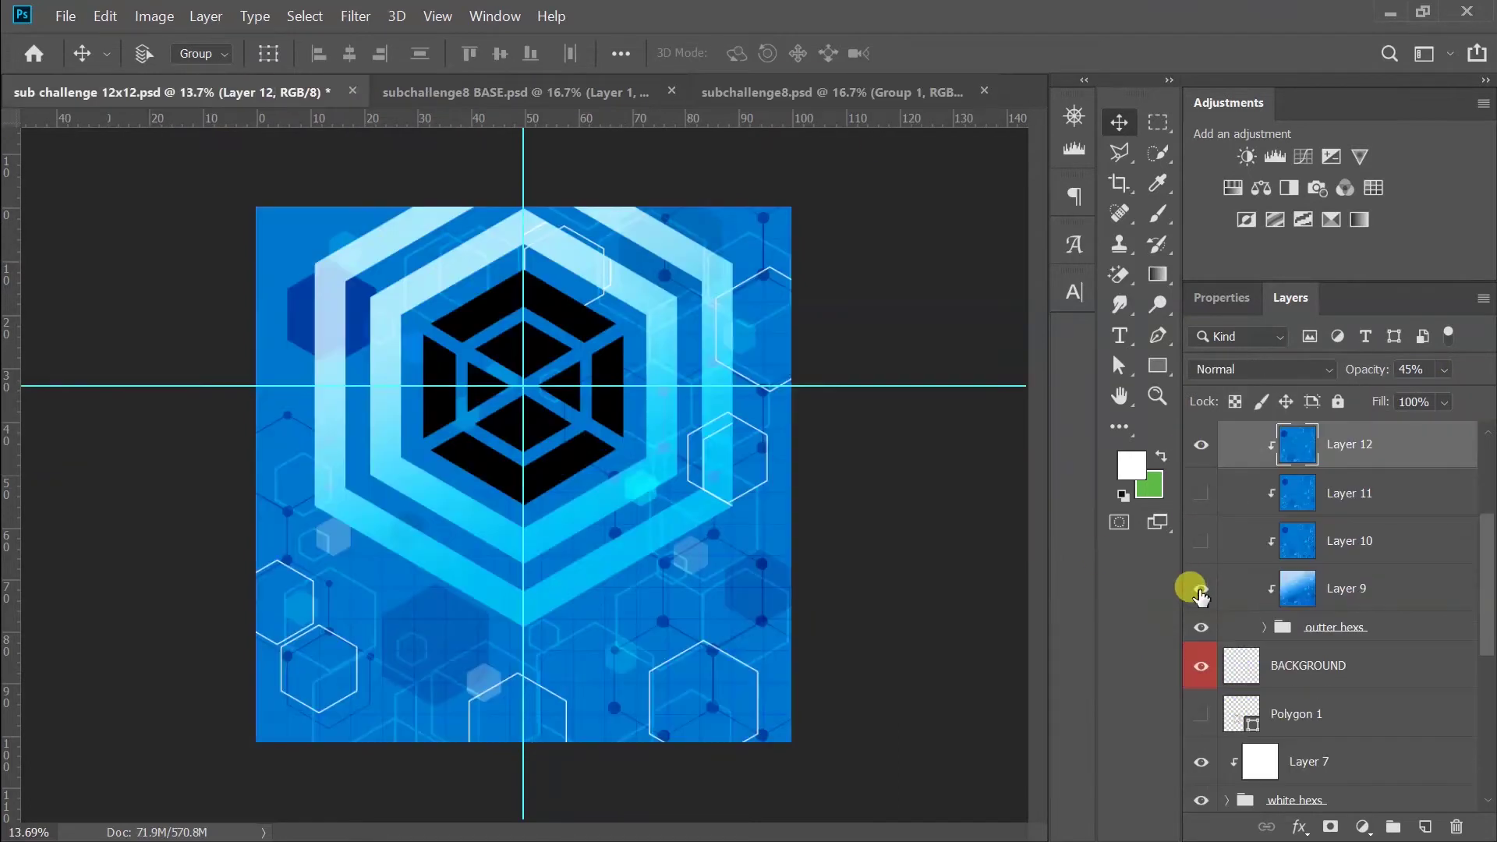
- Free-transform Layer 9 within the clipped hexagon rings
scroll(642, 575, down, 3)
key(alt+bracketleft)
key(ctrl+t)
click(1050, 50)
key(ctrl+plus)
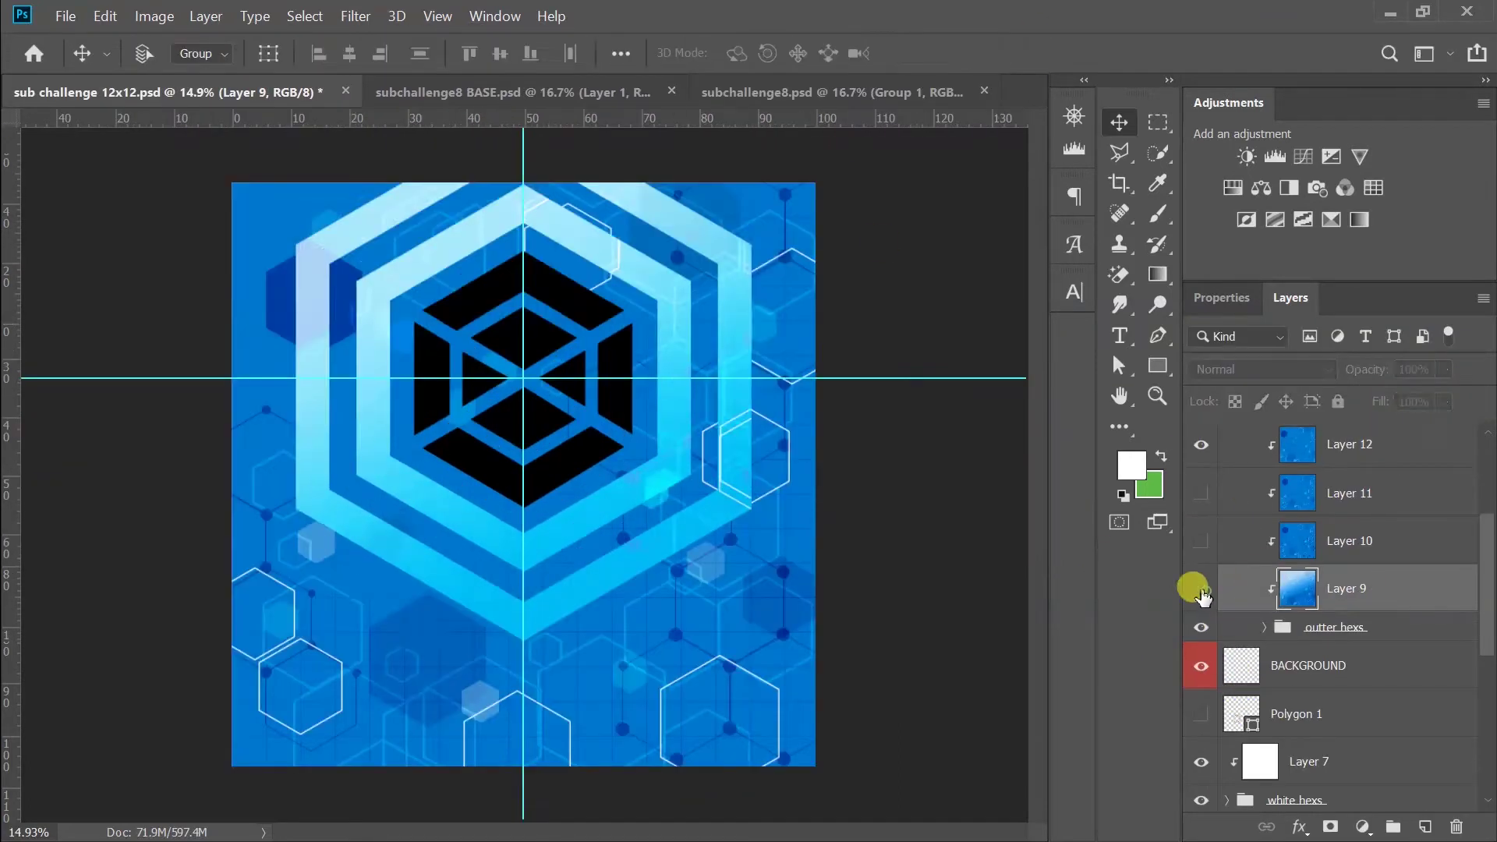
scroll(392, 379, up, 2)
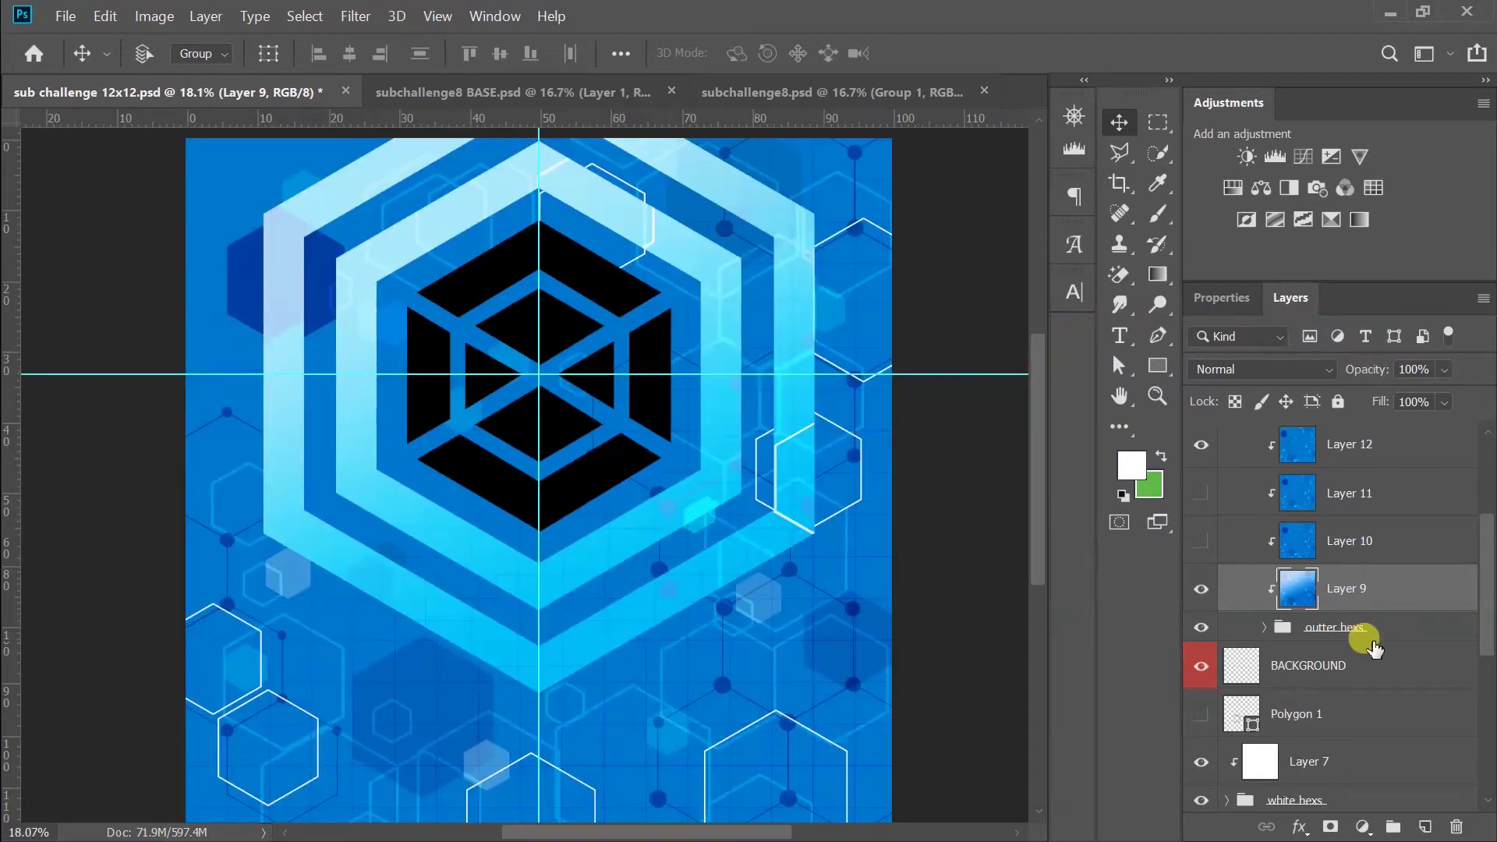
click(1263, 627)
click(1353, 662)
double_click(1353, 662)
drag(662, 160, 992, 168)
click(705, 367)
click(1436, 265)
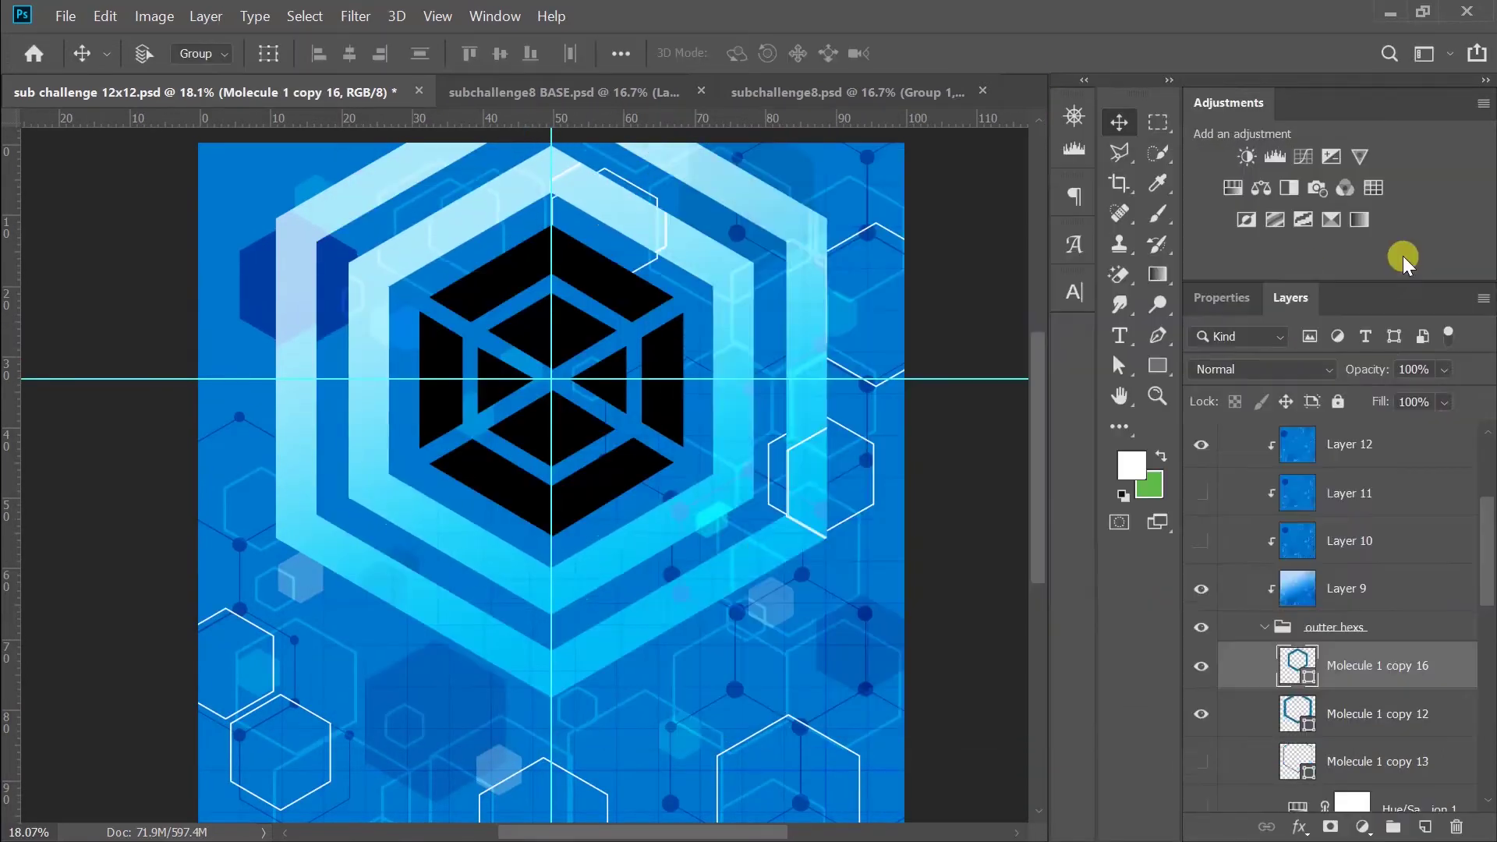
- Give Group 2 a stroke and an Outer Bevel around the hexagon rings
right_click(1123, 541)
click(1270, 42)
click(1164, 425)
click(1294, 212)
click(857, 276)
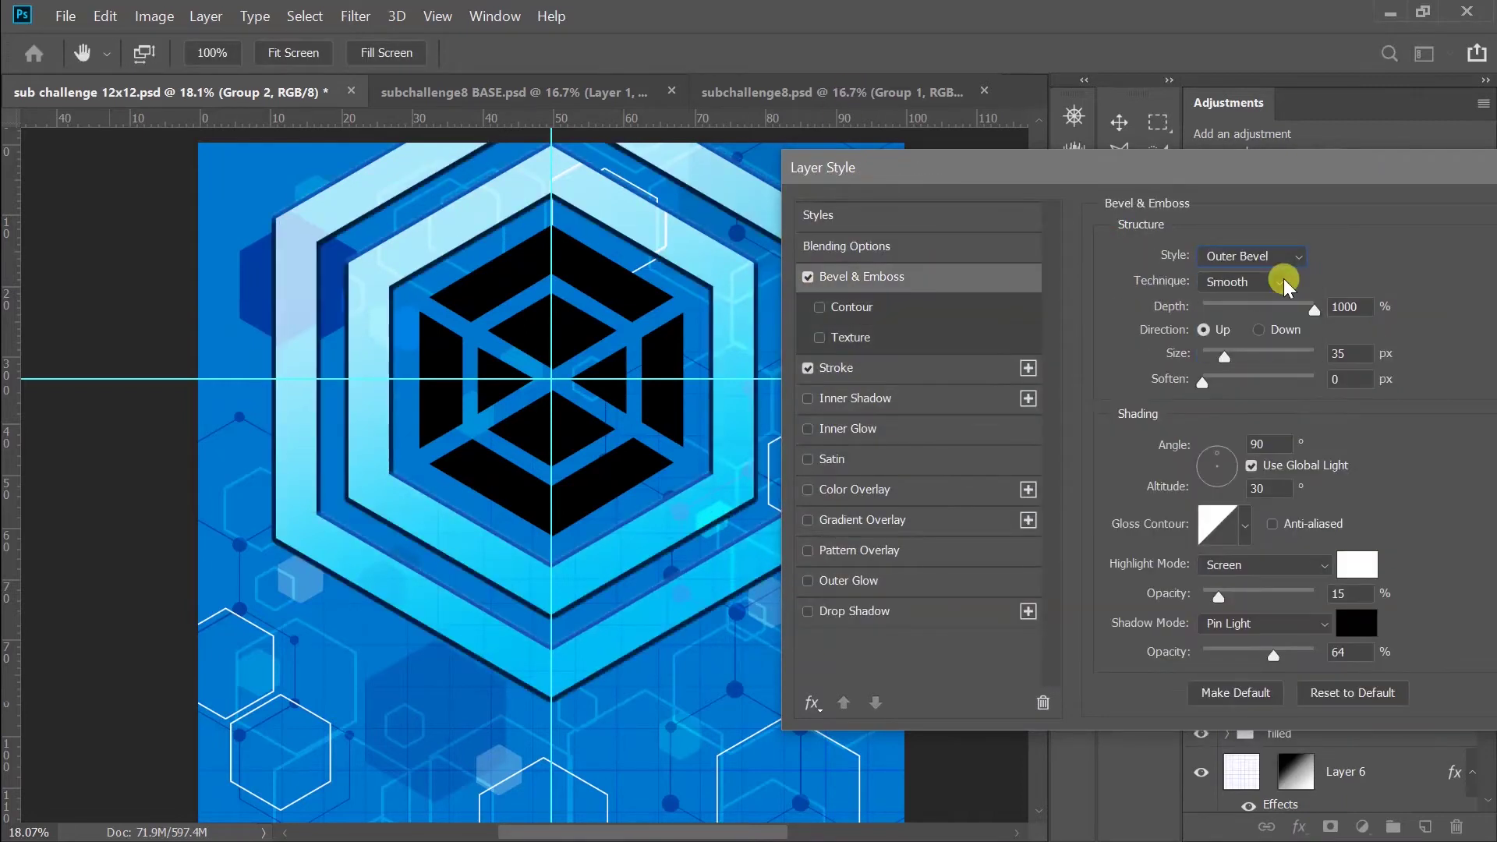
- Refine Group 2's Outer Bevel with Smooth technique, 1000% depth, Up direction, 46 px size and 0 px soften
click(1283, 281)
click(1284, 295)
click(1257, 330)
click(1203, 330)
drag(1202, 382, 1238, 377)
drag(1109, 192, 1084, 211)
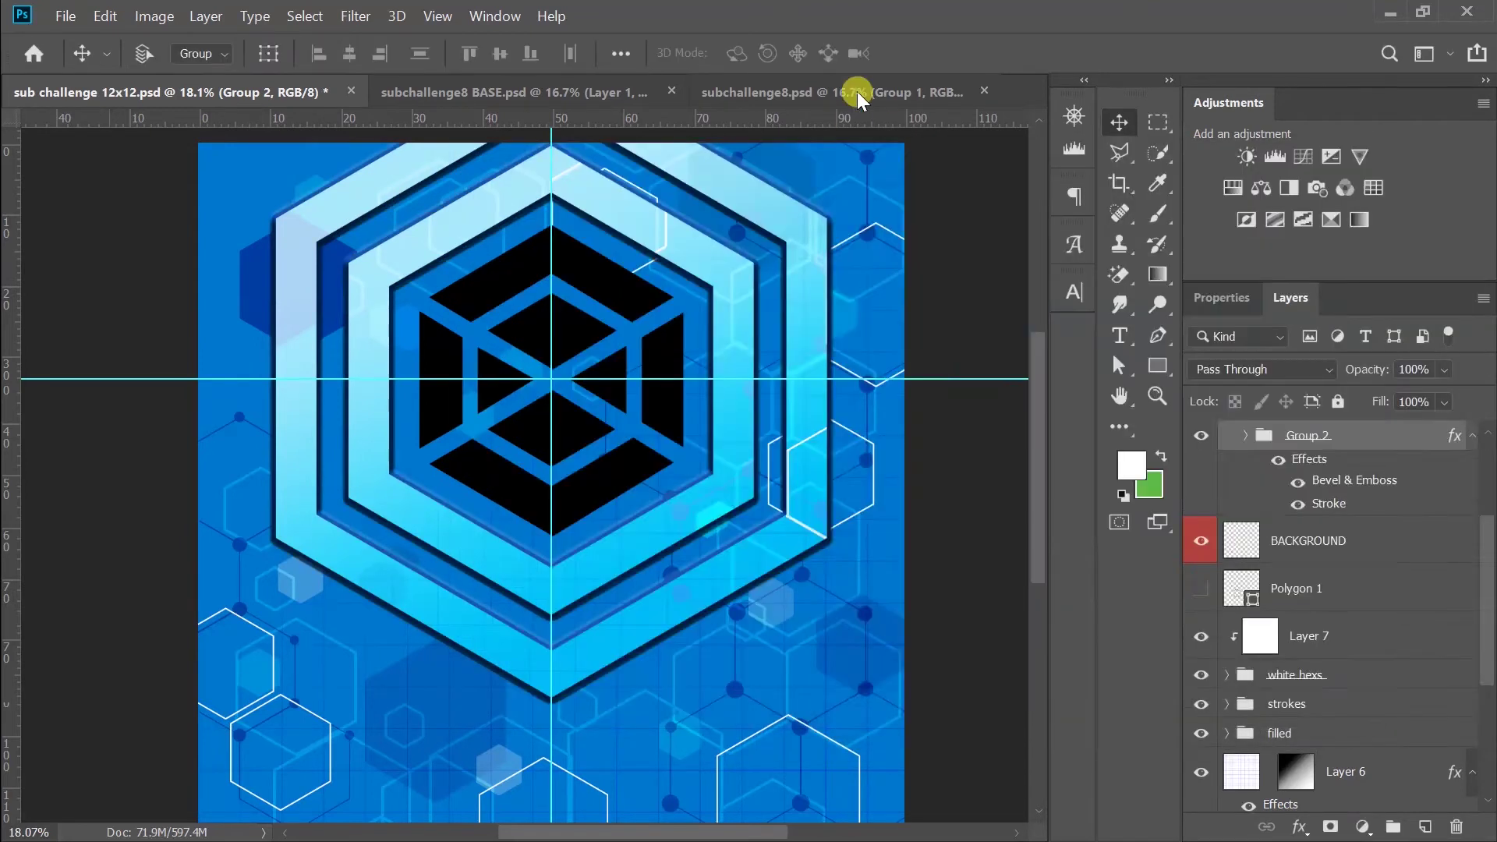
click(852, 91)
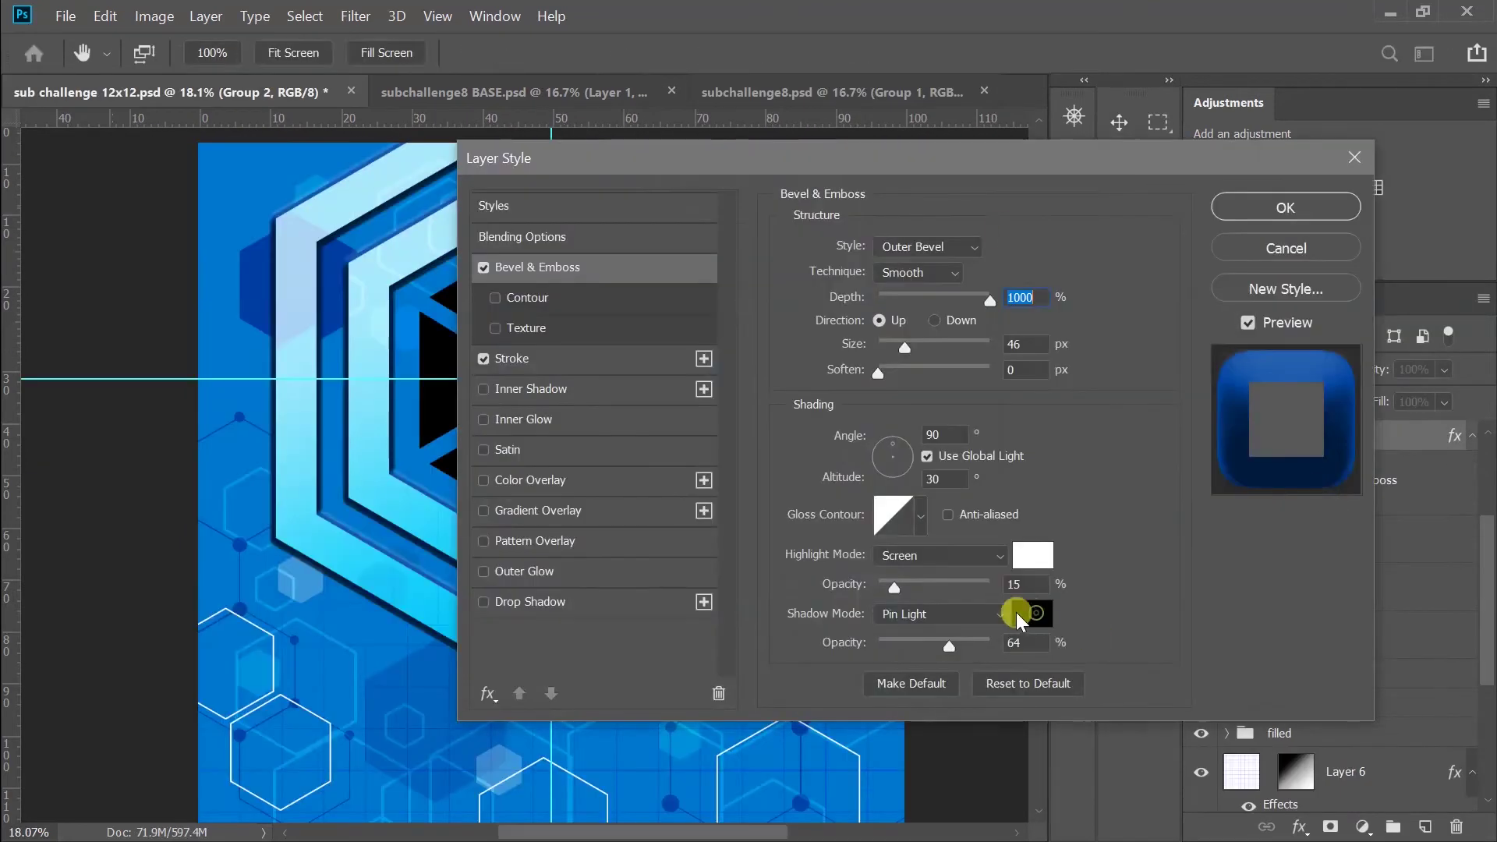
- Set Group 2's bevel shadow colour to near-black navy and its highlight colour to medium blue
click(1033, 614)
click(1070, 353)
key(Return)
click(1033, 560)
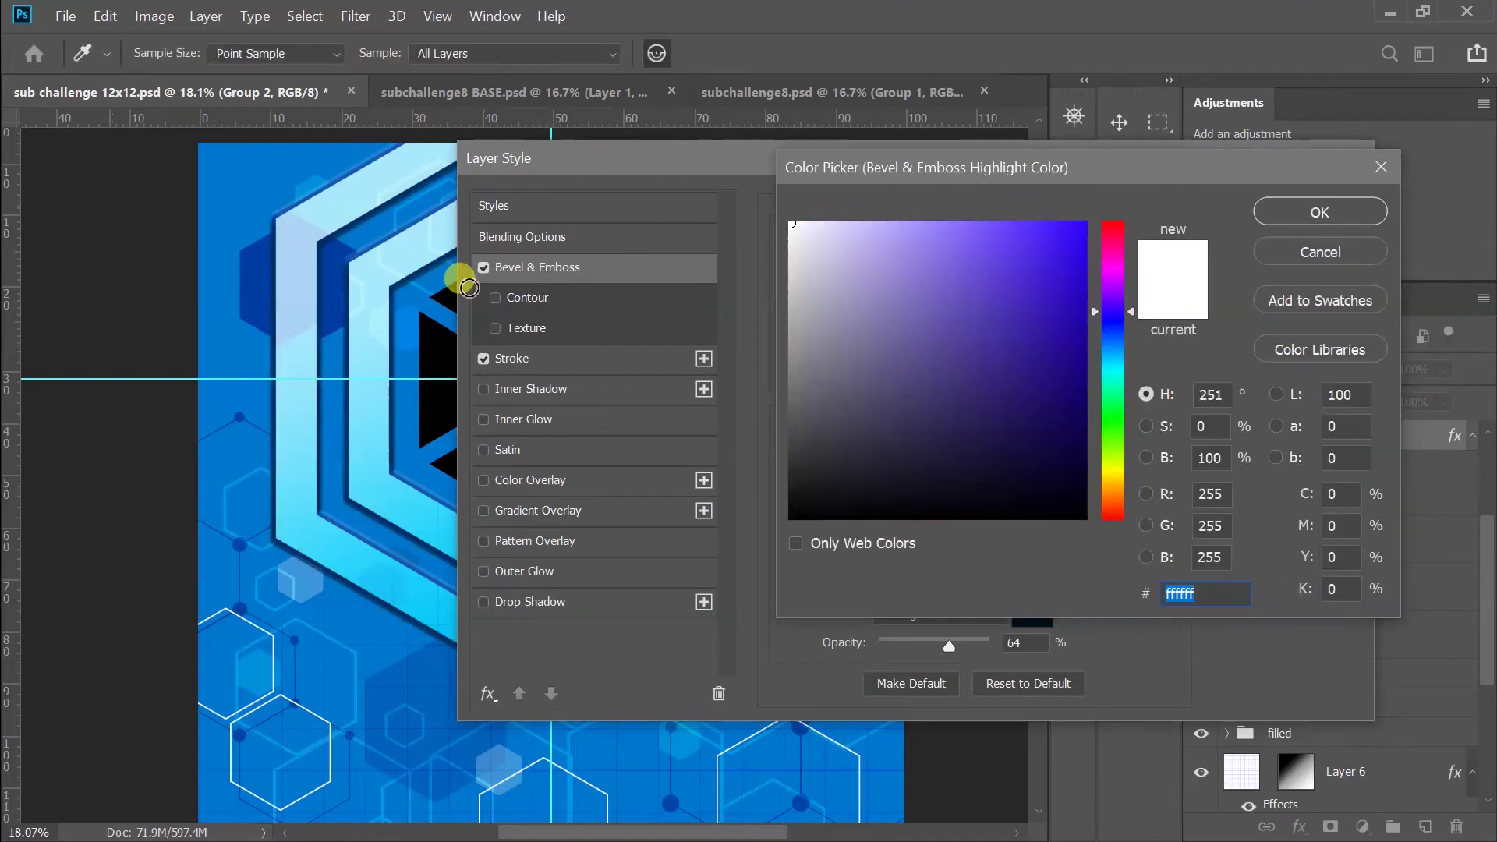
click(1005, 264)
click(1319, 212)
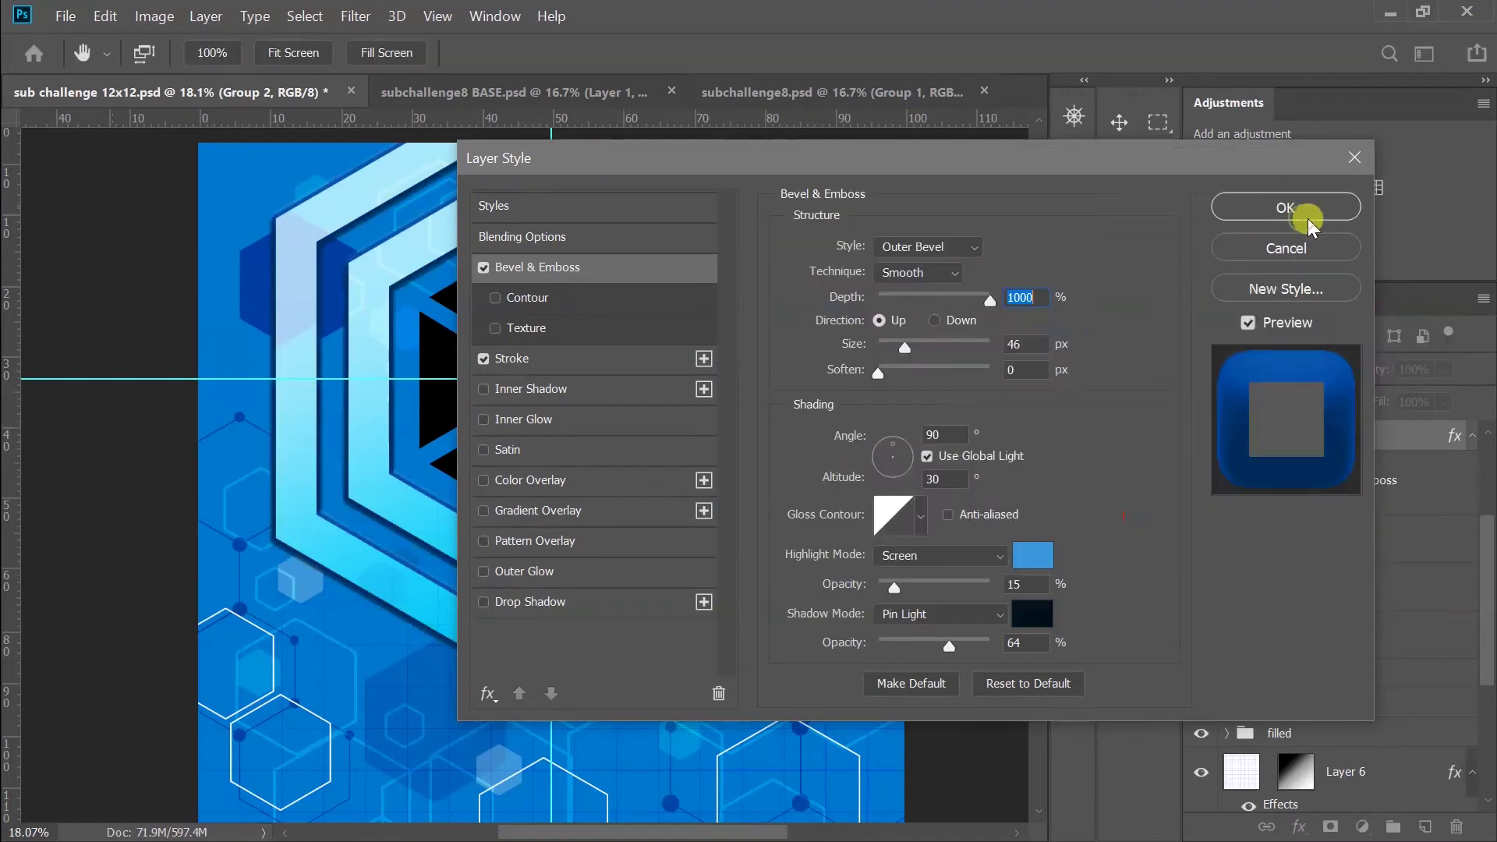
click(1313, 217)
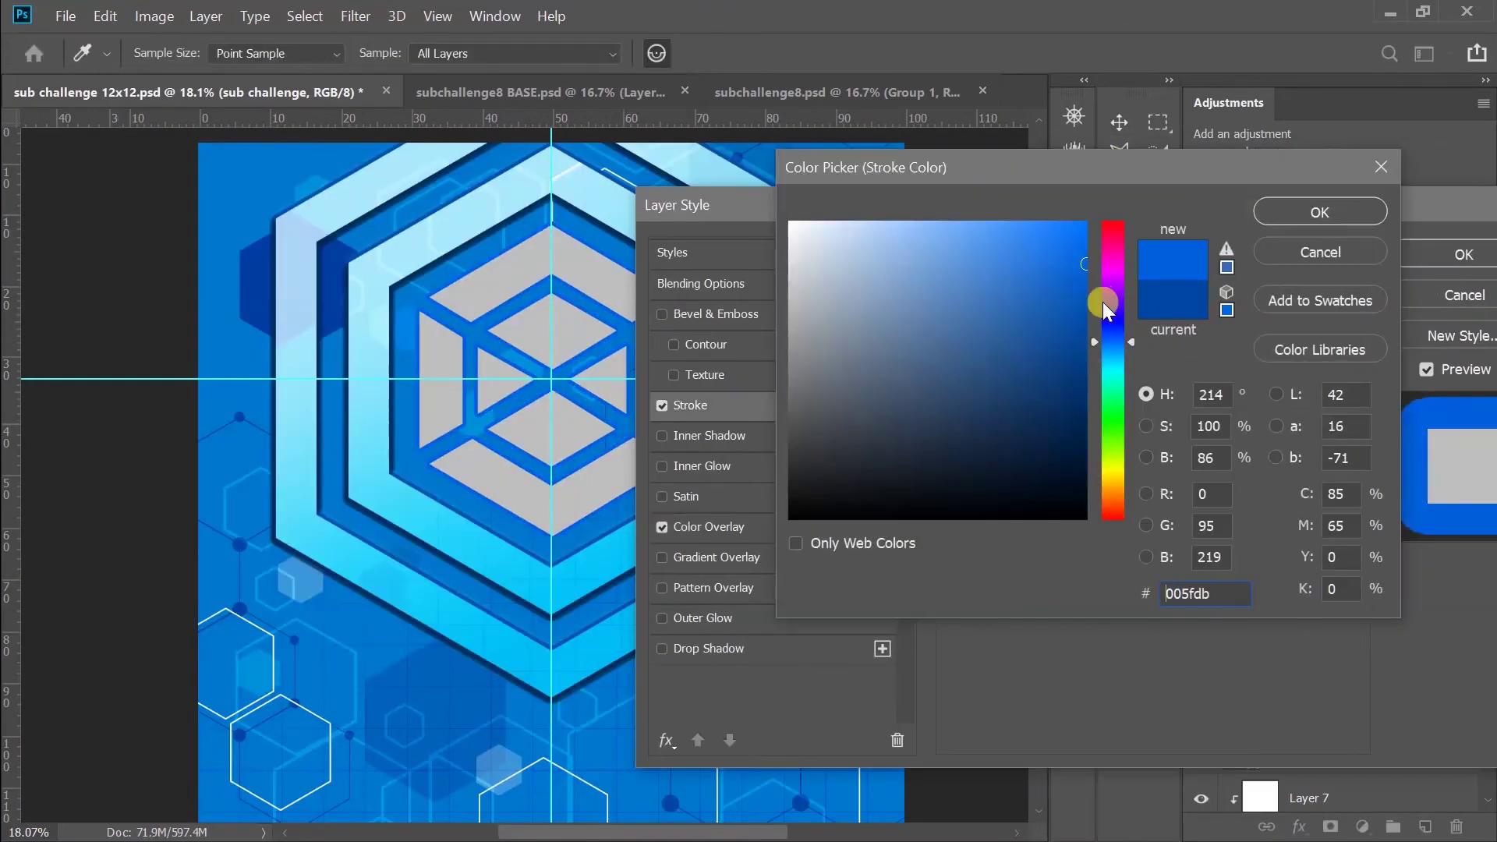
- Recolour the sub challenge logo's stroke dark blue and try a Bevel & Emboss on it
drag(1105, 308, 1127, 324)
click(585, 701)
click(805, 768)
key(Return)
click(662, 315)
click(1085, 394)
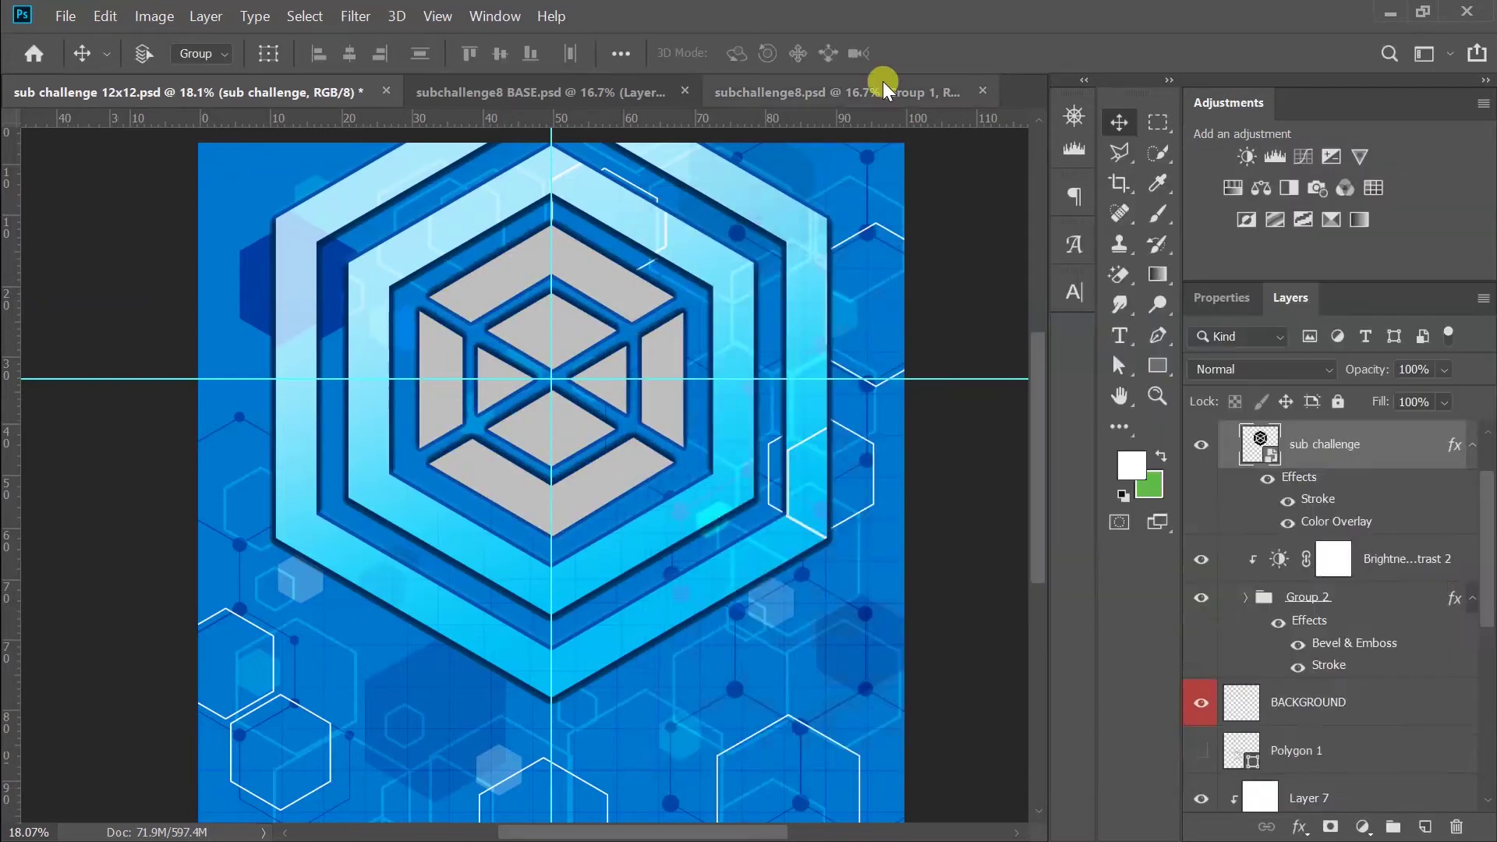
- Copy the logo's layer style from subchallenge8.psd and paste it onto the sub challenge layer
click(875, 90)
scroll(1333, 686, down, 2)
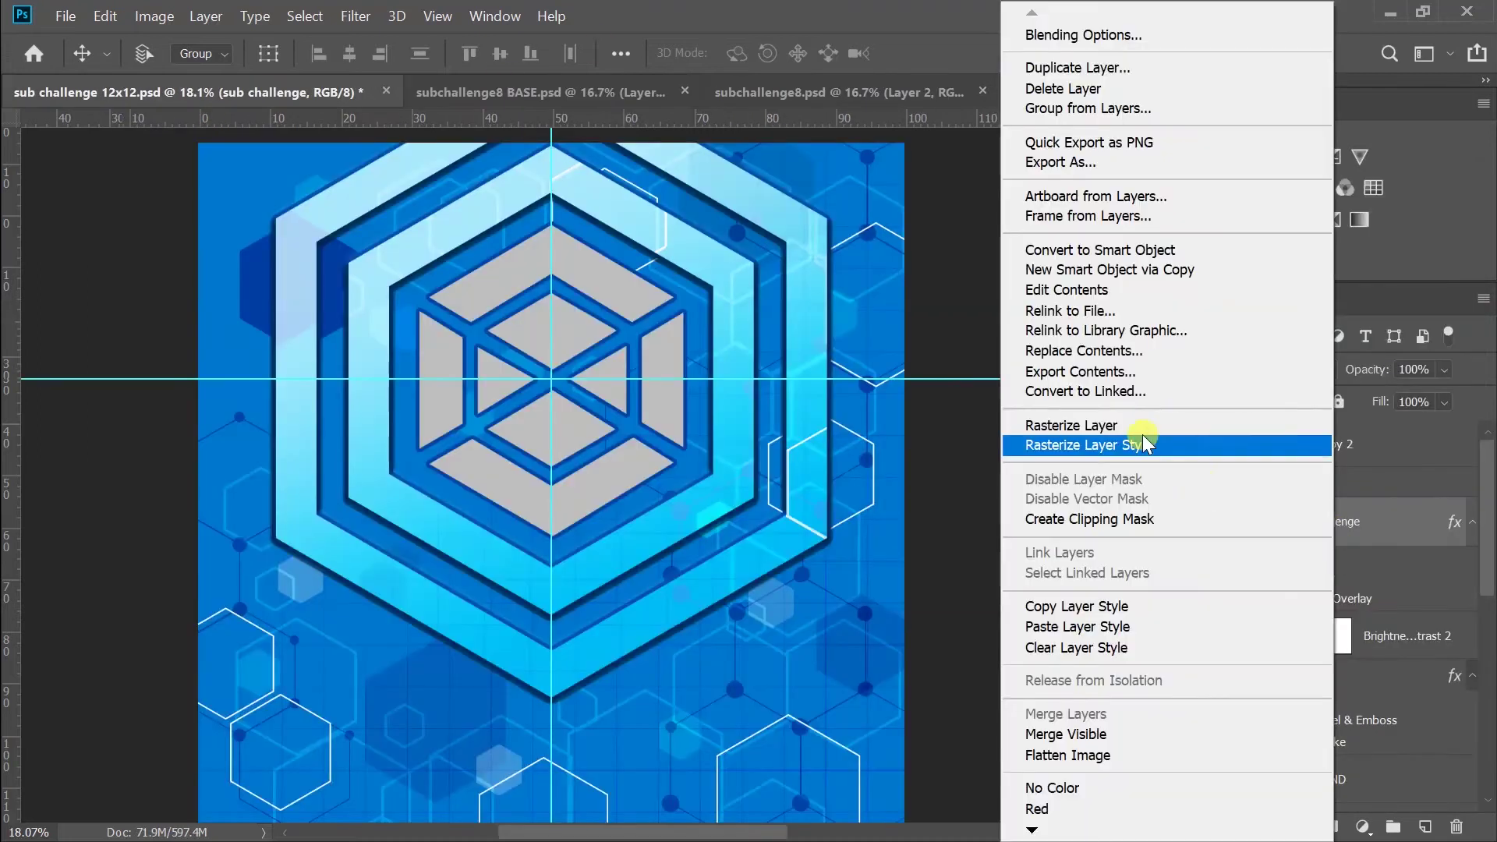
click(718, 183)
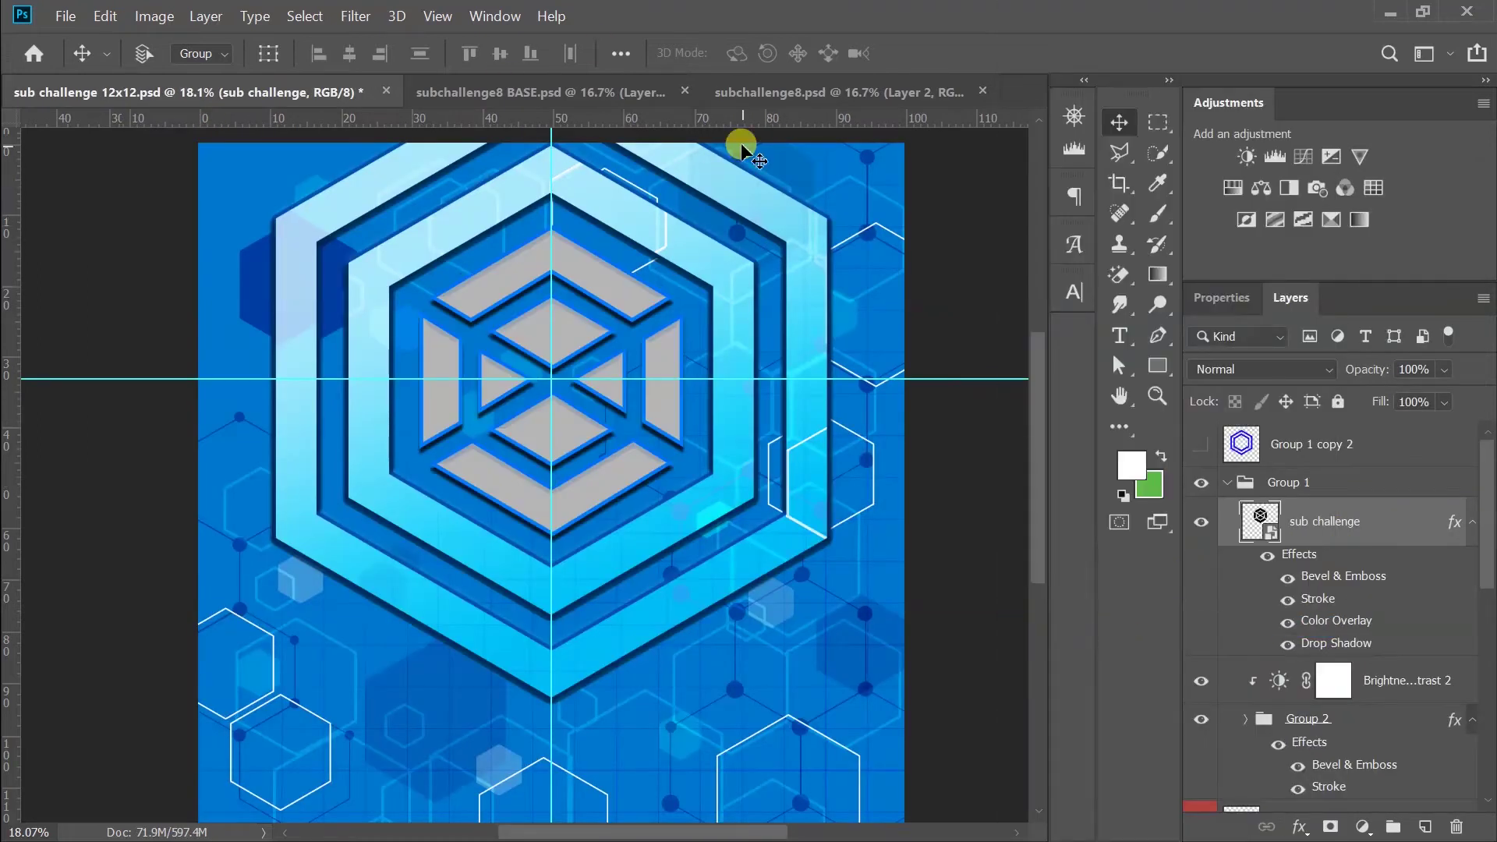
- Check the ring layers in subchallenge8.psd and set Layer 12's blend mode to Pin Light like the reference
click(1211, 538)
scroll(1403, 574, down, 2)
click(725, 91)
scroll(1363, 595, down, 3)
scroll(1357, 624, up, 3)
click(1330, 494)
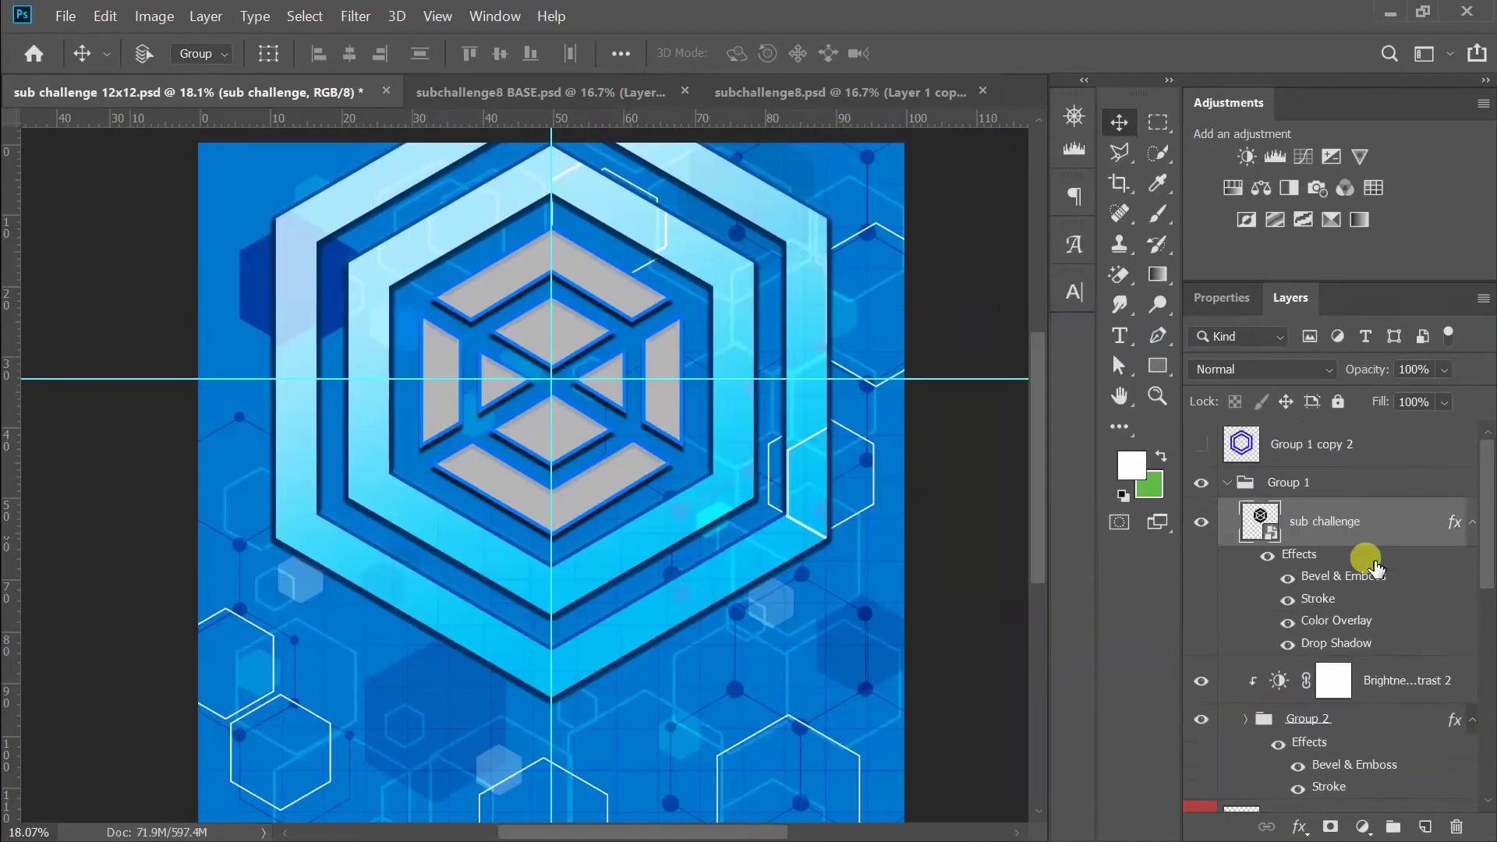
scroll(1325, 624, down, 3)
click(1263, 369)
click(1224, 621)
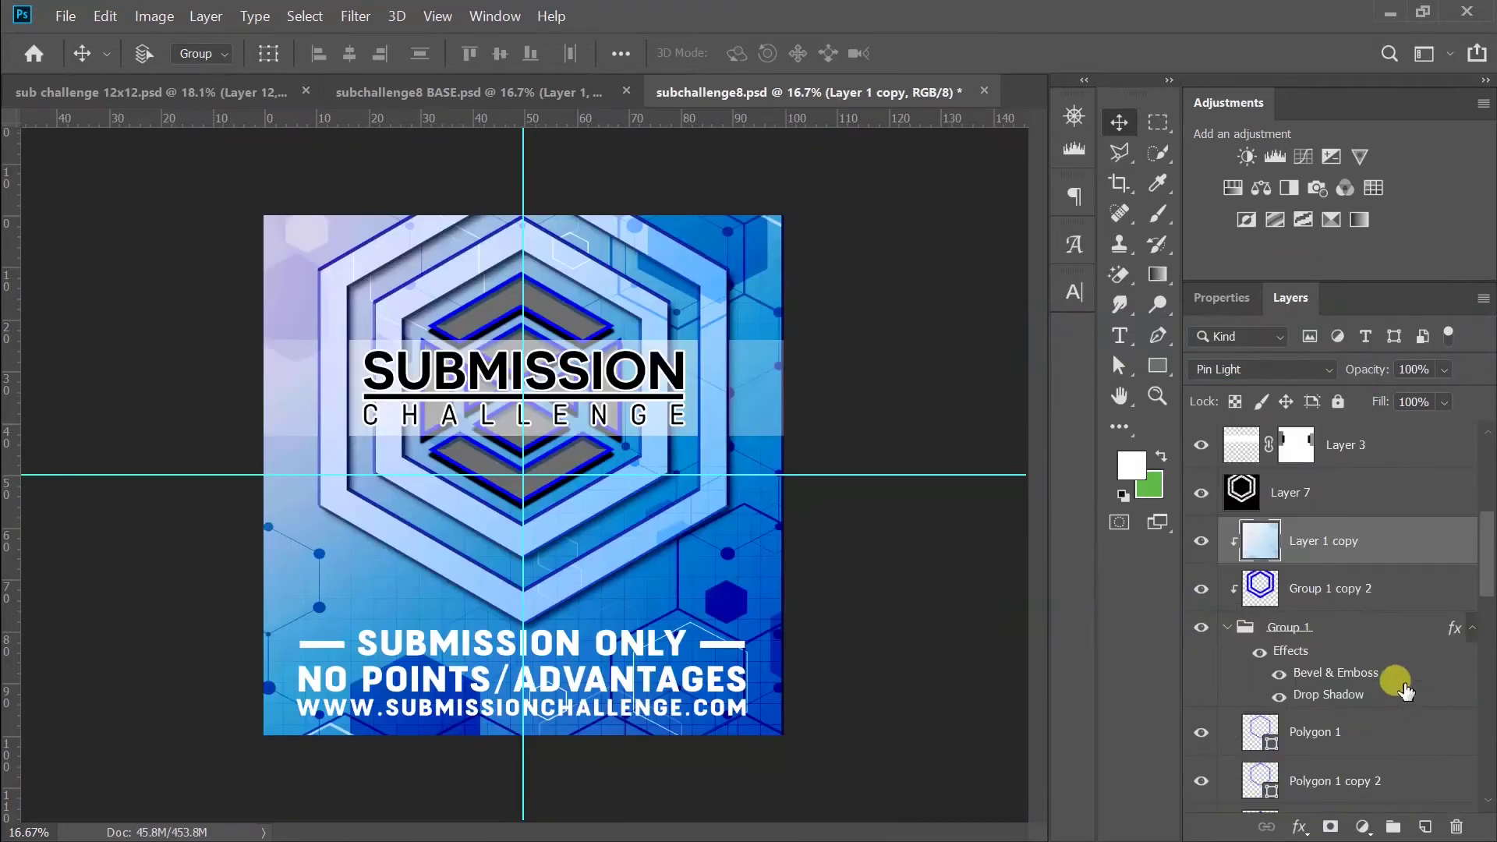
- Replace Group 2's effects with Group 1's bevel and drop shadow from subchallenge8.psd and adjust the Chisel Hard bevel's depth and size
click(498, 93)
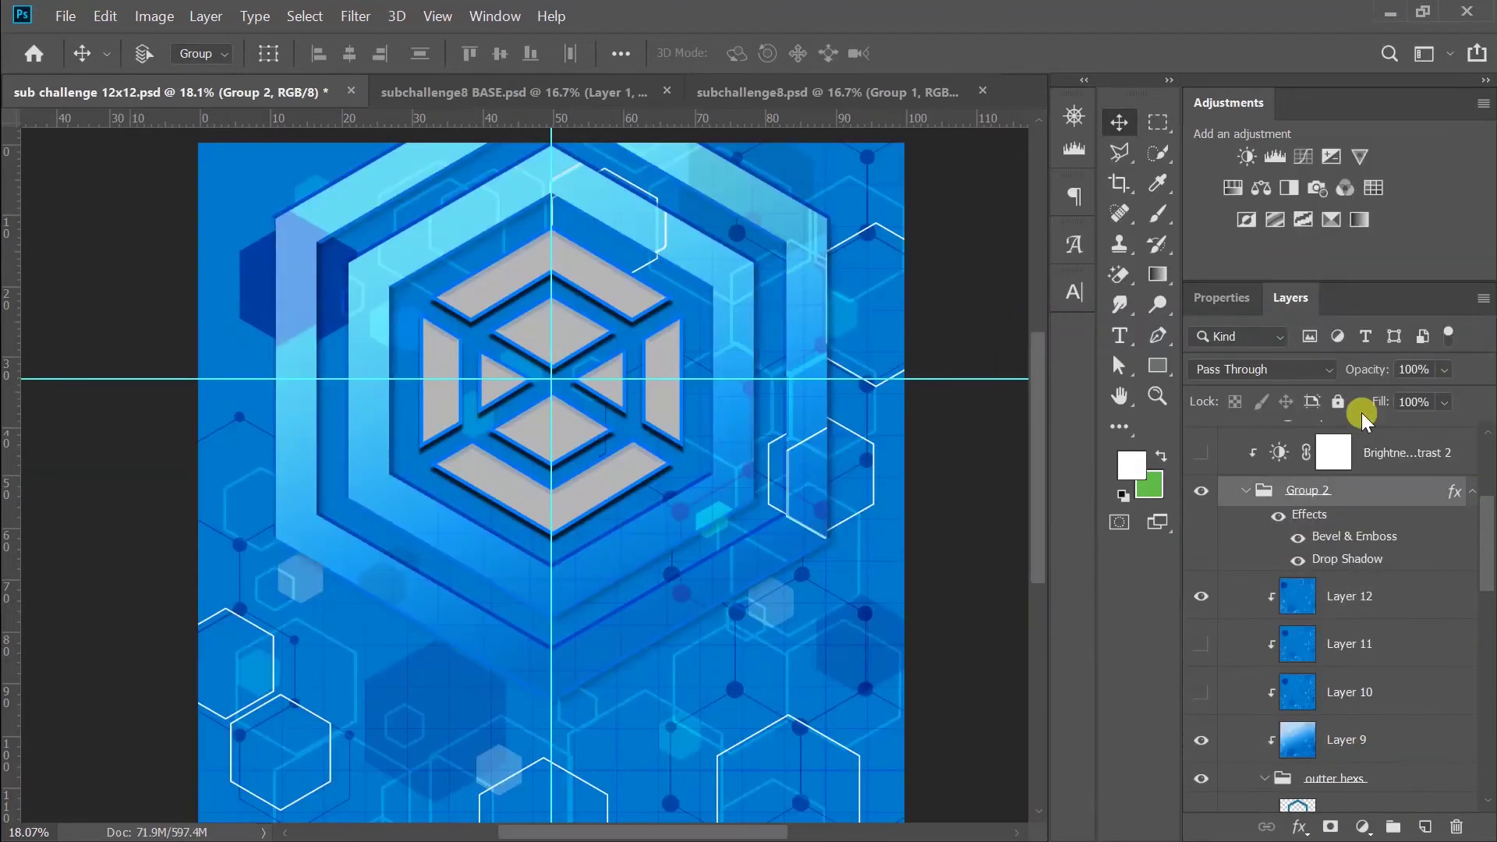
double_click(1335, 553)
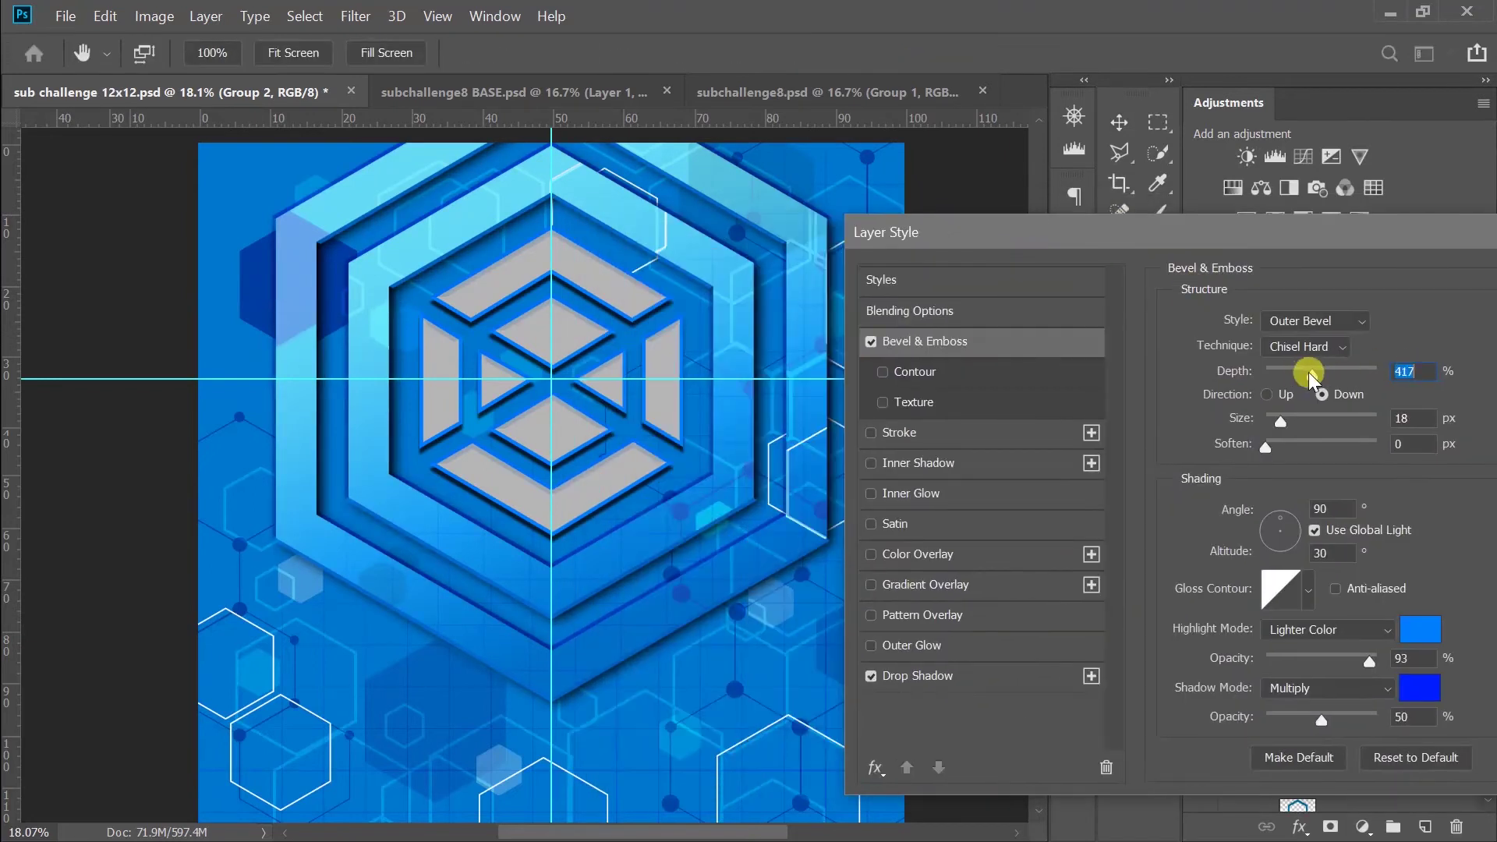
drag(1308, 372, 1293, 418)
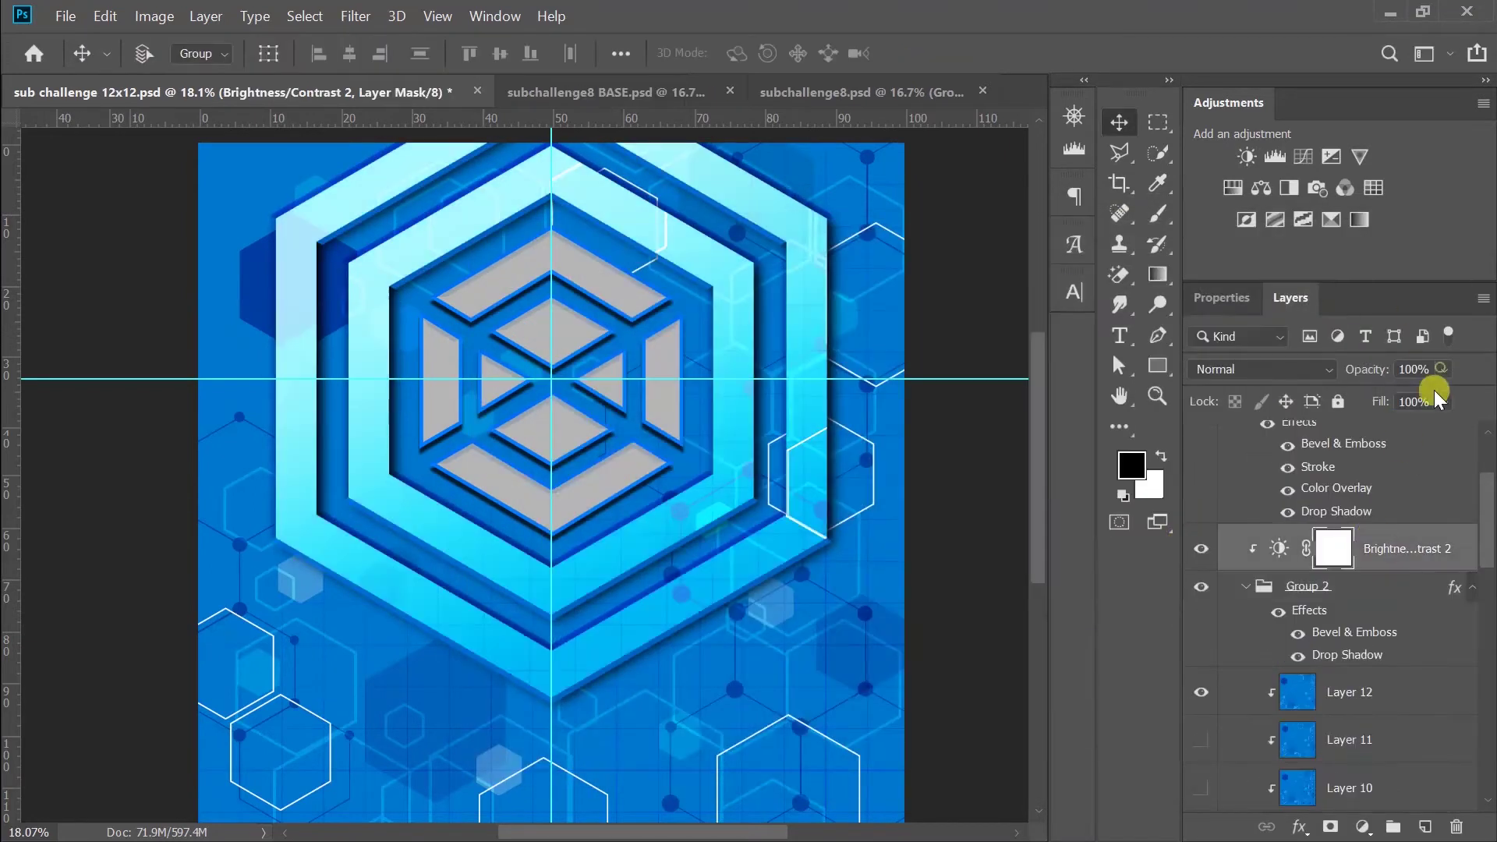
- Turn the background layers' gradient overlays back on and hide the Brightness/Contrast 2 adjustment
scroll(1338, 686, down, 5)
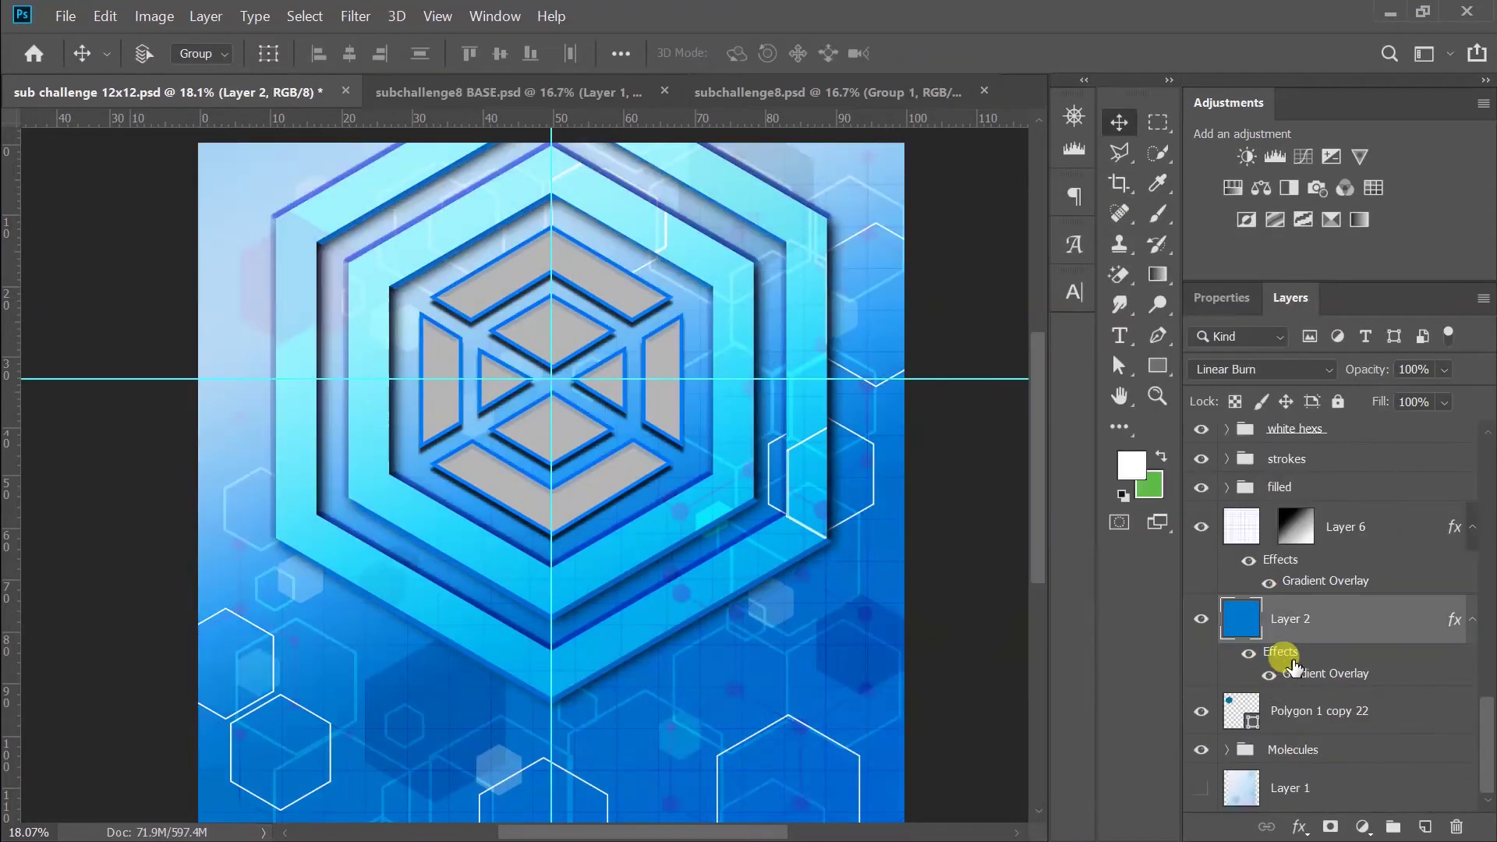
scroll(1341, 623, up, 5)
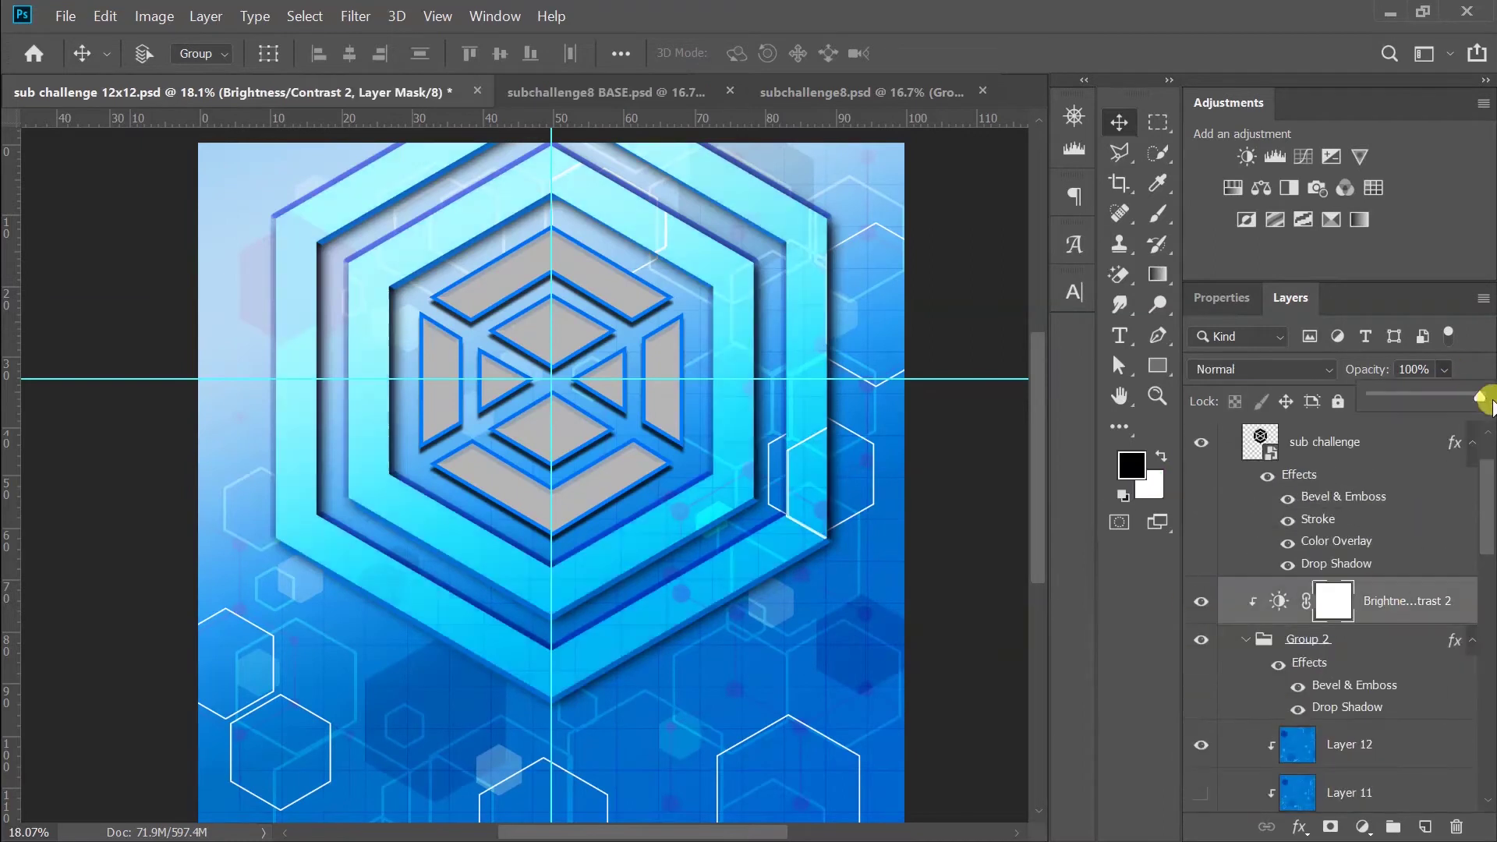
click(1200, 600)
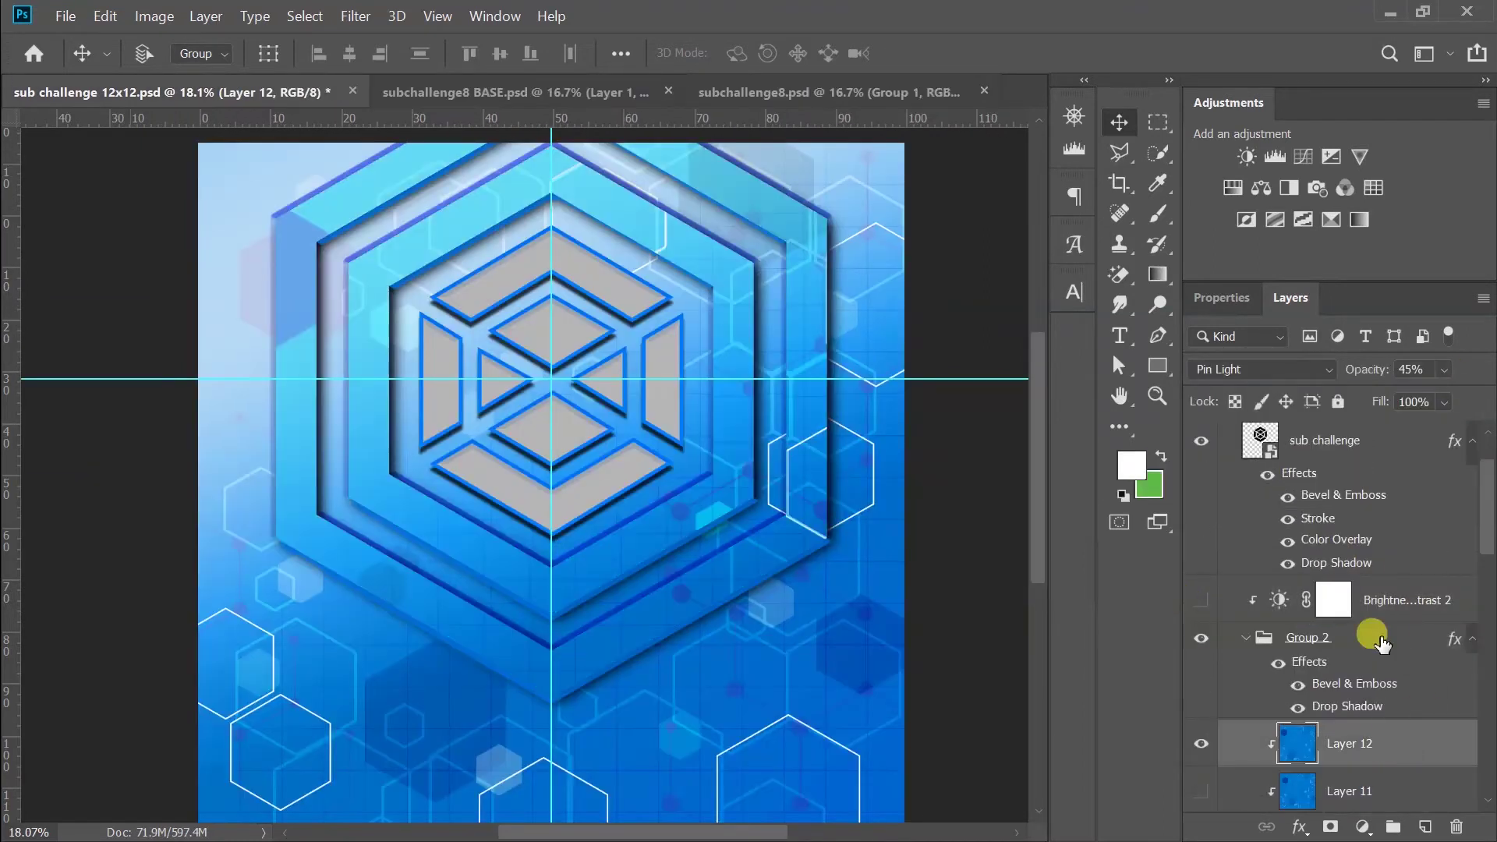
key(ctrl+z)
key(ctrl+z)
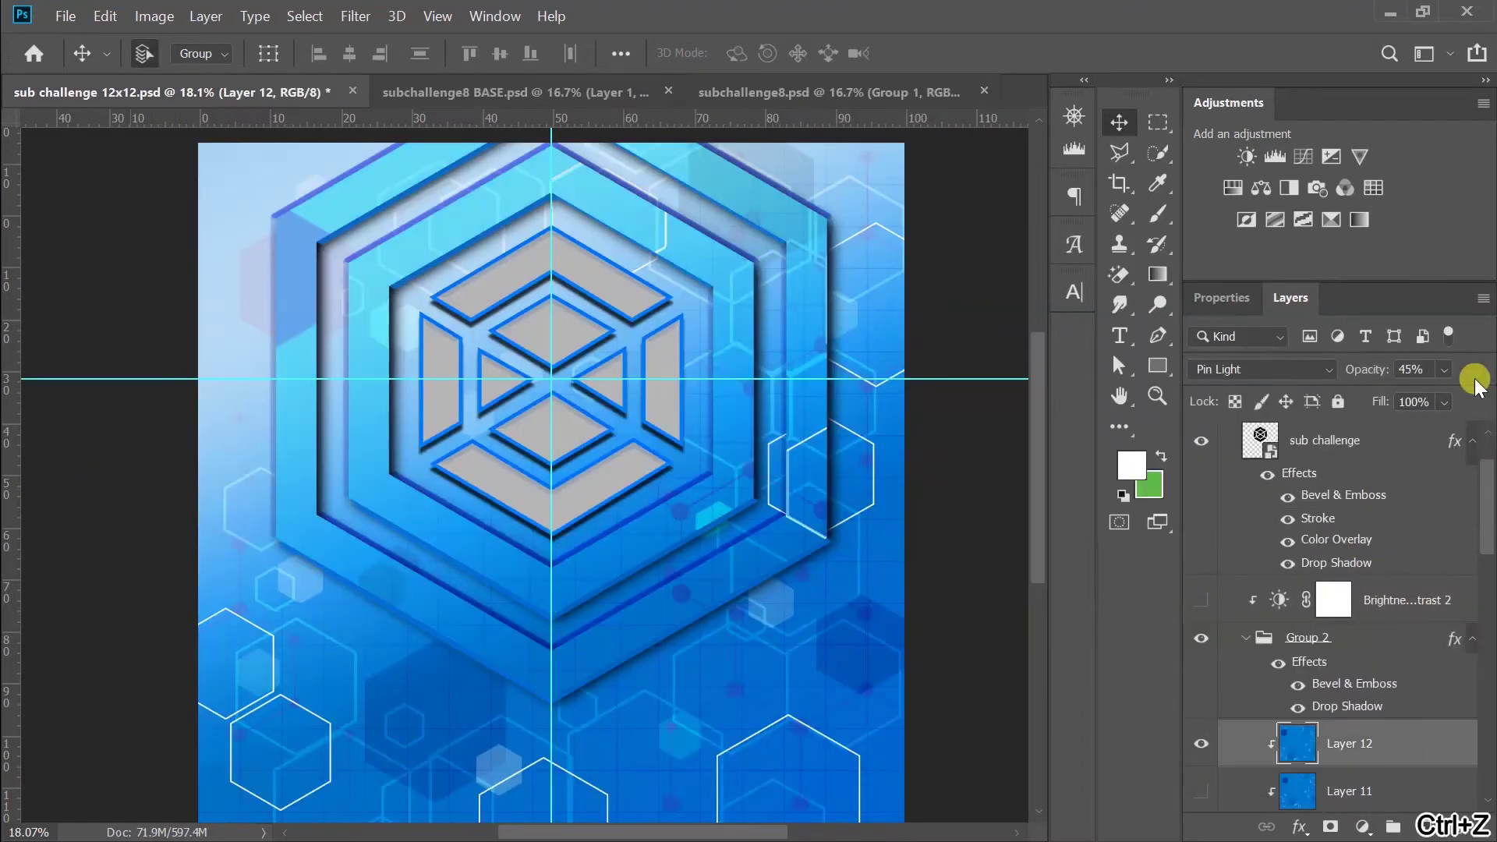
- Add a Color Balance above Layer 12 with highlights at about -24 magenta-green and +44 yellow-blue, undoing the trial shadows shift
click(1260, 187)
click(1341, 375)
click(1306, 427)
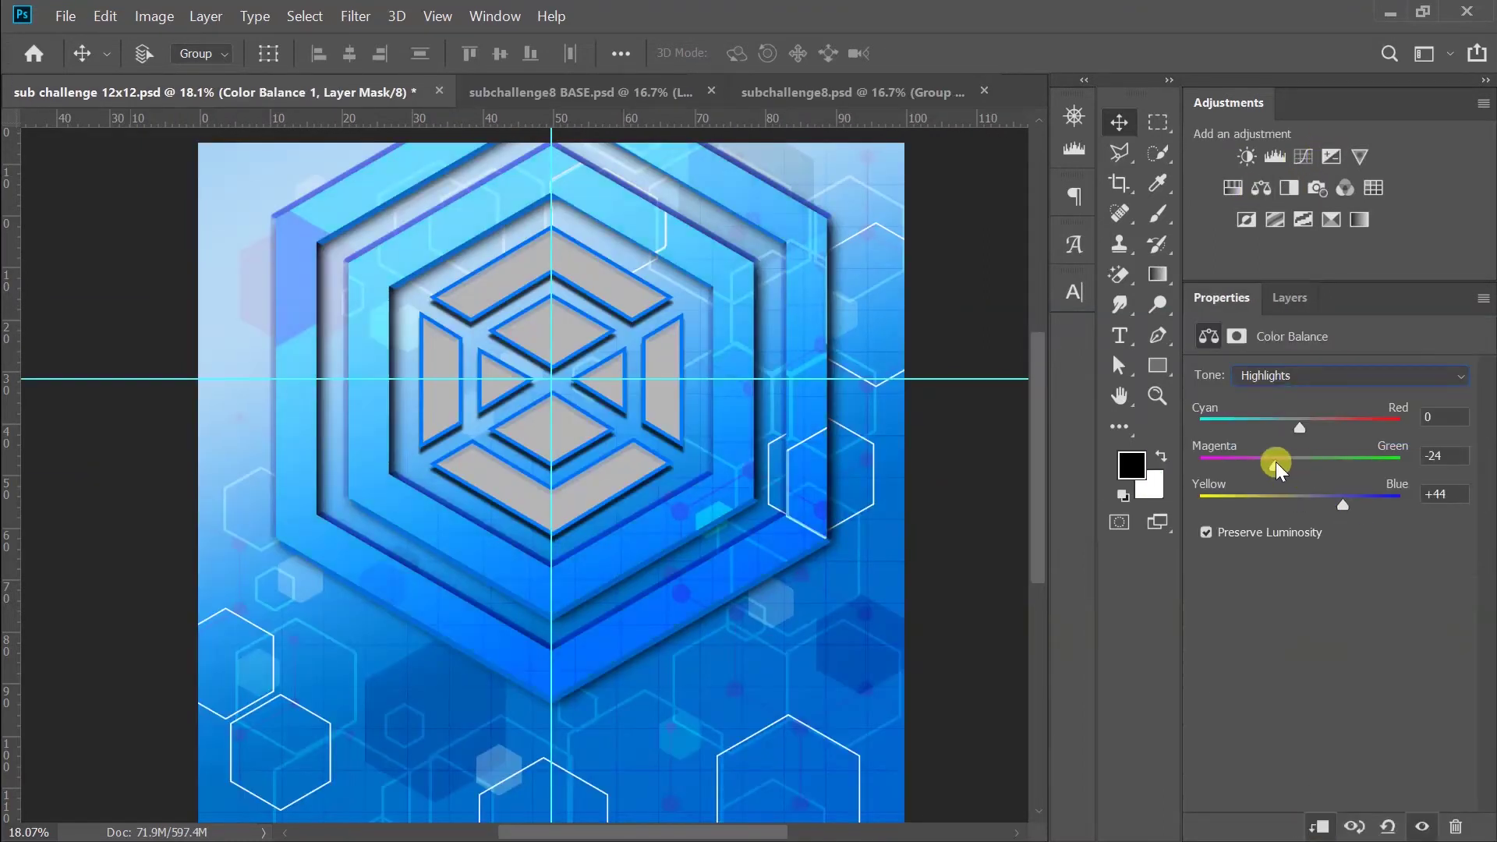
drag(1350, 428, 1369, 428)
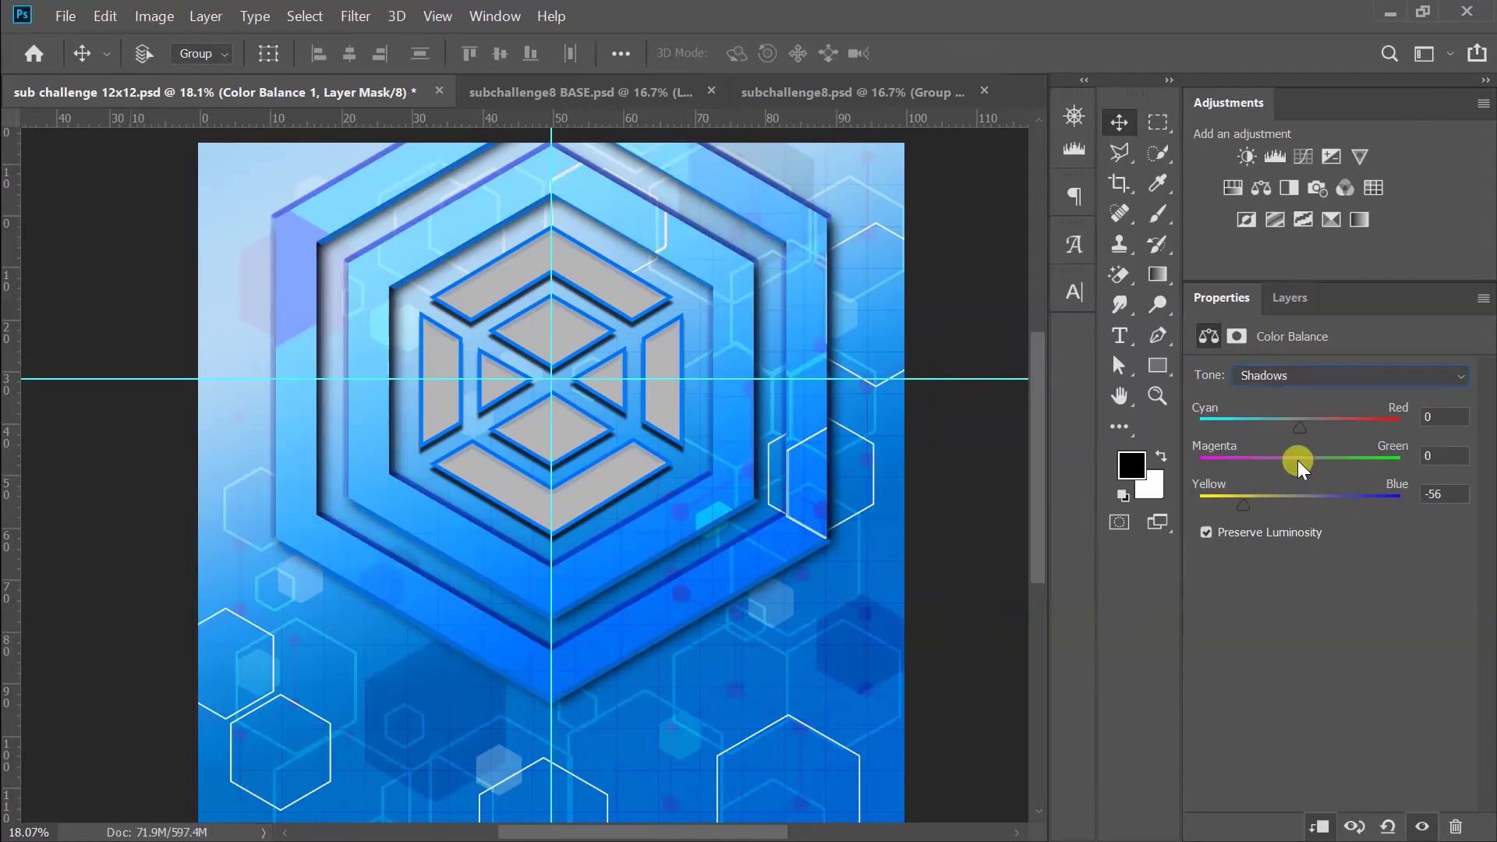
key(ctrl+z)
key(ctrl+z)
key(ctrl+z)
key(ctrl+z)
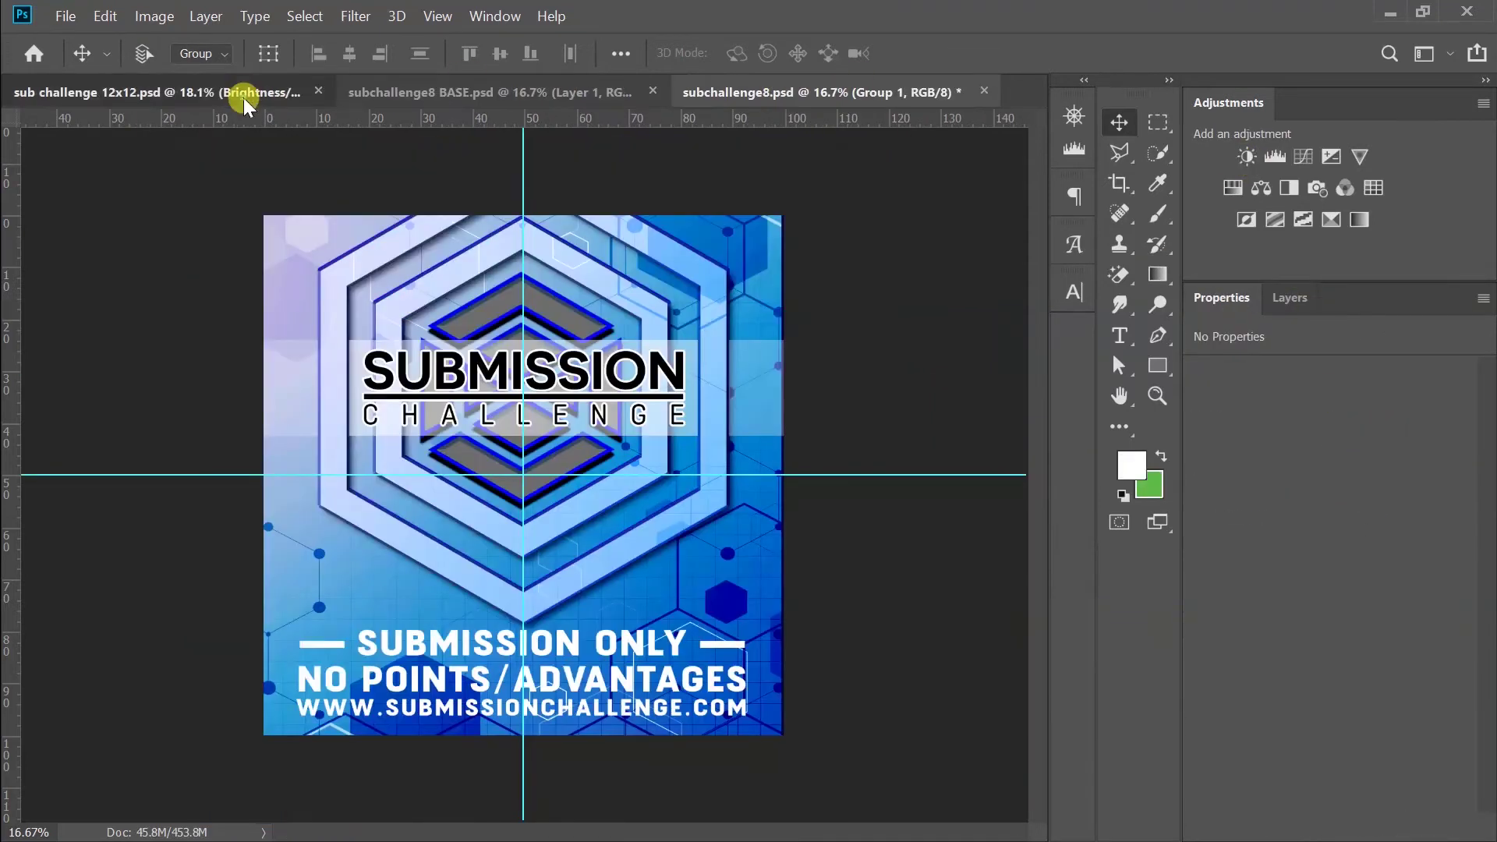
- Add a Hue/Saturation adjustment in sub challenge 12x12.psd and set the Blues saturation to about +65
click(244, 92)
key(ctrl+0)
key(ctrl+z)
key(ctrl+z)
click(1233, 187)
drag(1320, 507, 1425, 509)
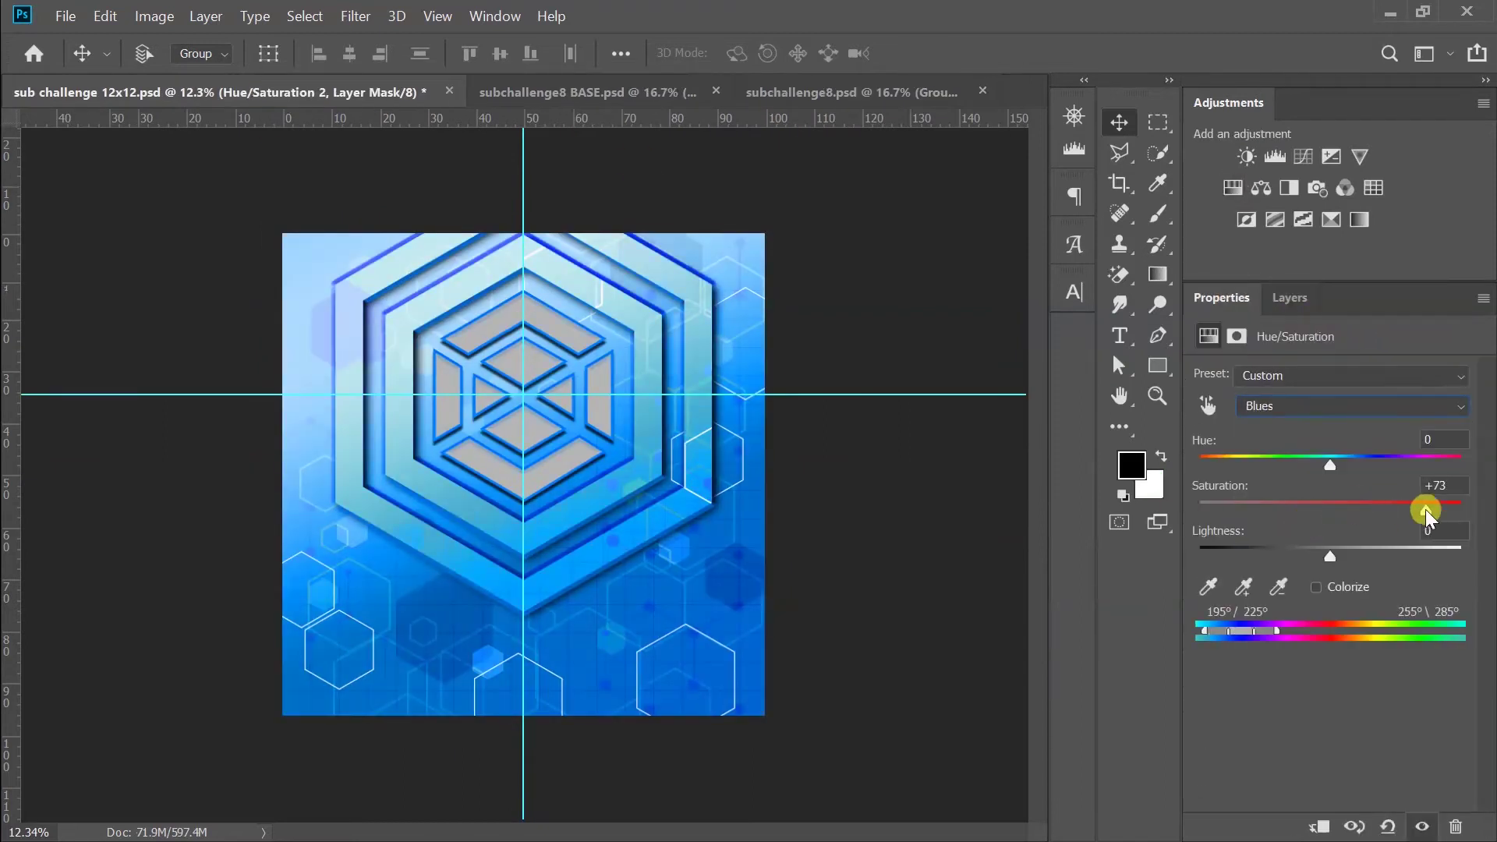
click(1291, 461)
click(1336, 405)
click(1337, 533)
click(1337, 406)
click(1336, 498)
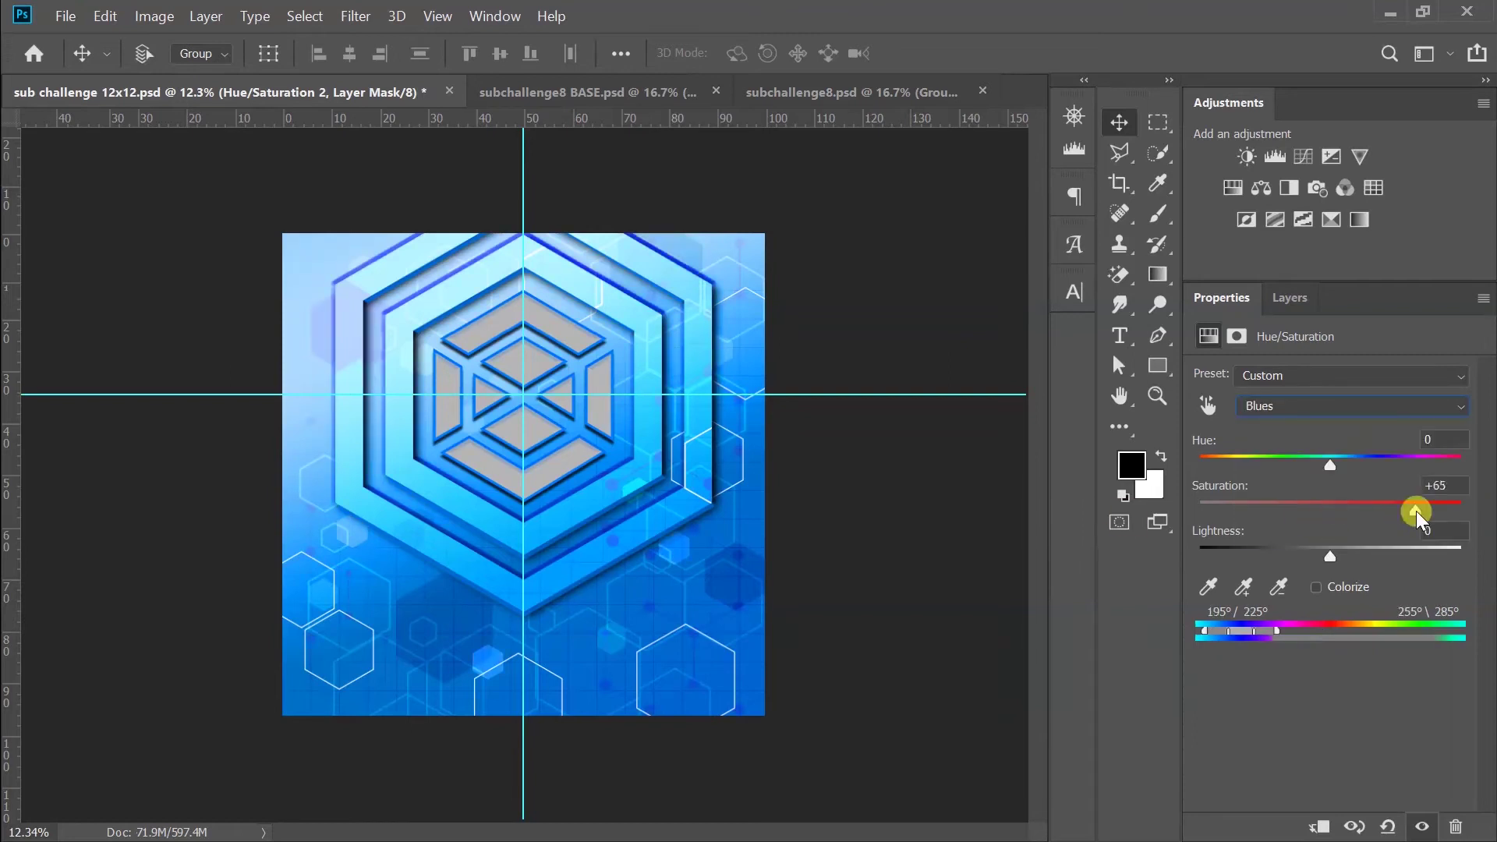
- Darken the sub challenge logo's colour overlay to mid grey and set its drop shadow size to 18 px
click(1290, 297)
double_click(1335, 668)
click(1193, 234)
click(1273, 210)
click(702, 587)
drag(1065, 390, 1073, 398)
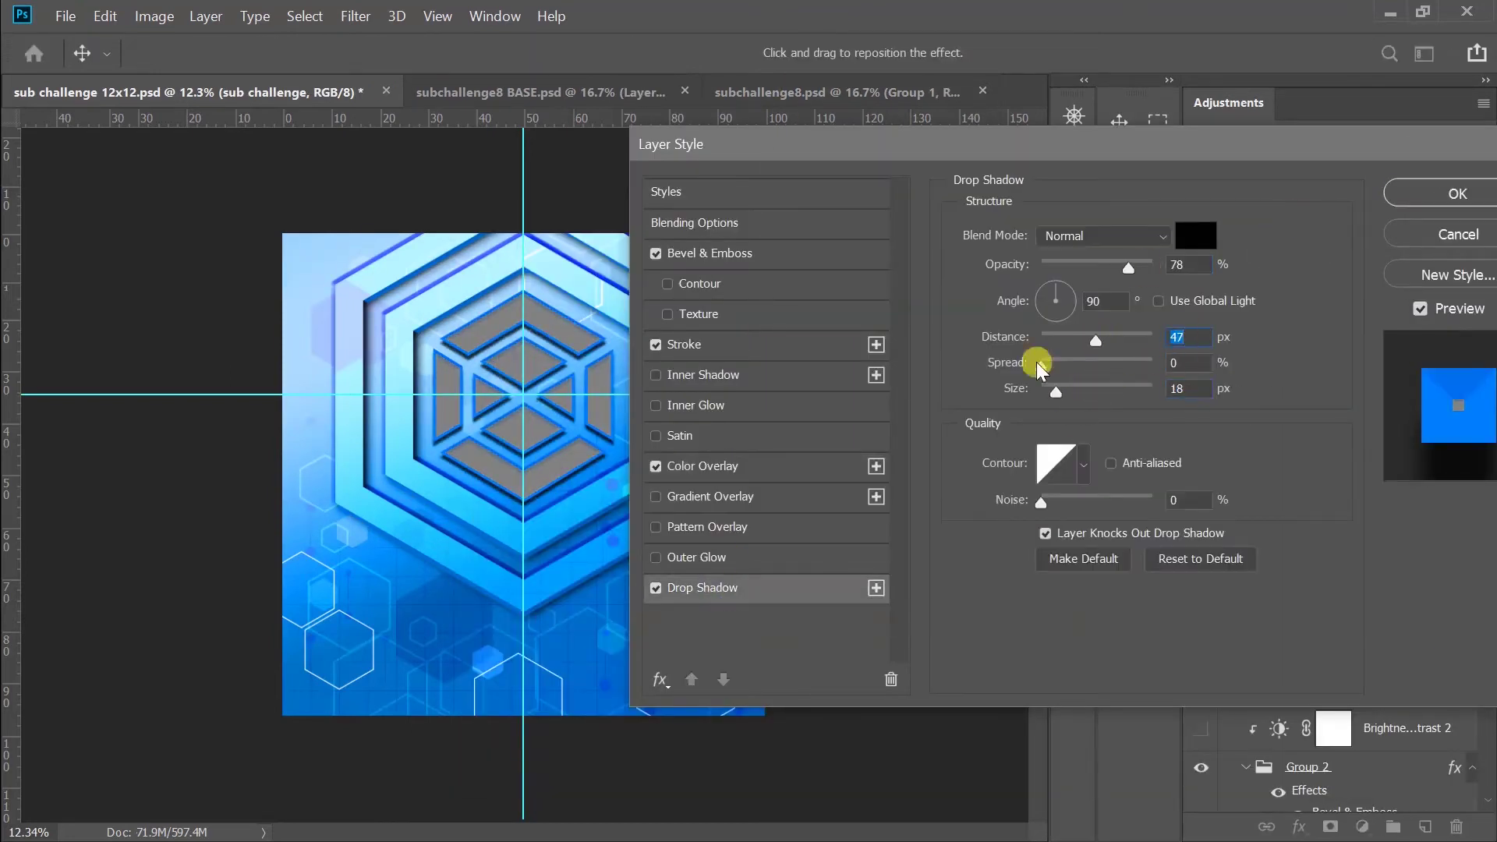
click(706, 344)
click(1057, 253)
click(1006, 399)
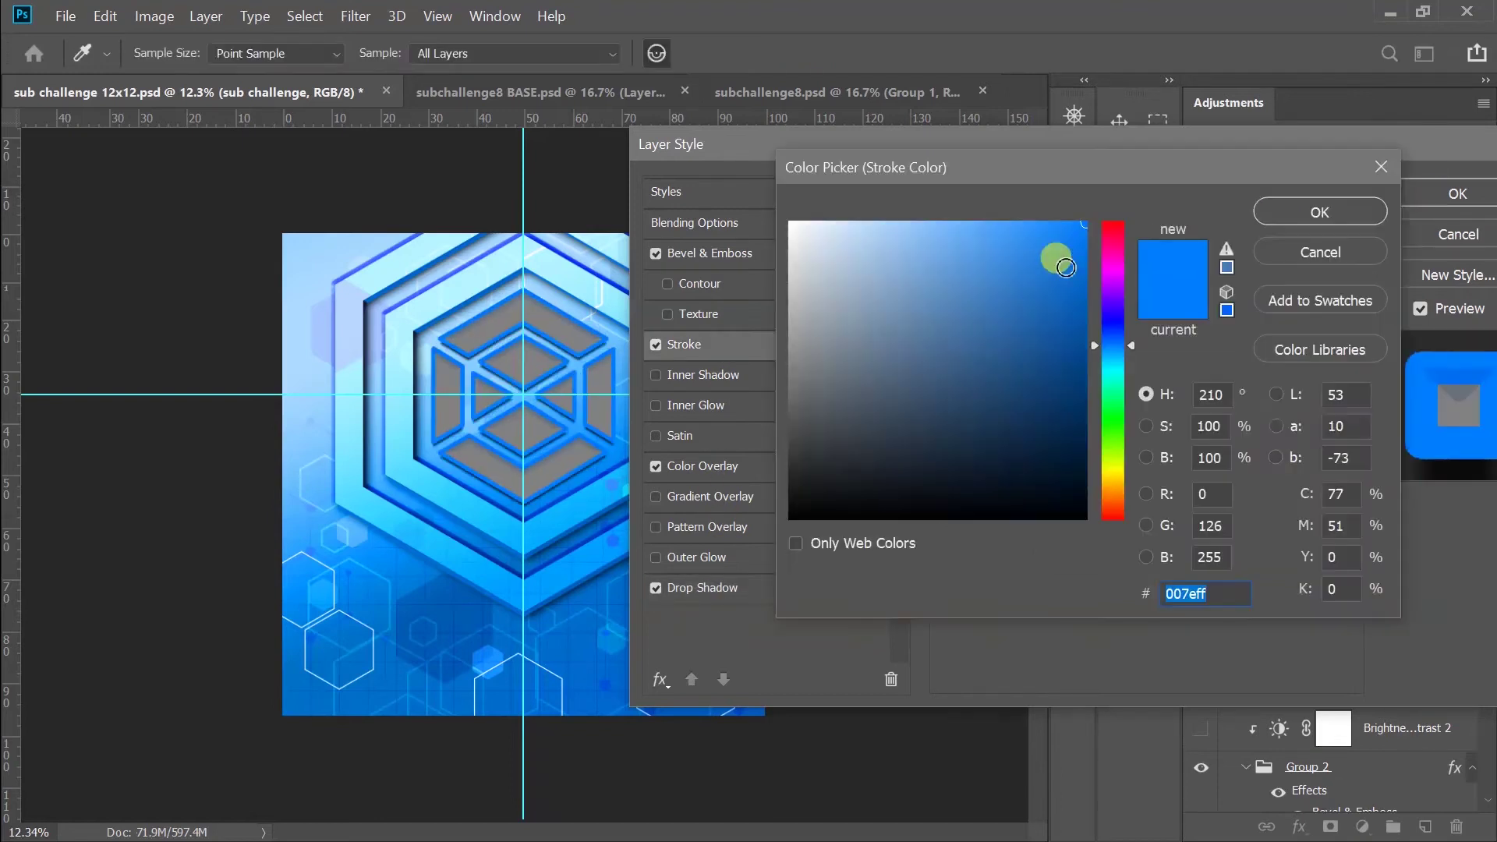
click(1320, 252)
click(1458, 194)
- Change the sub challenge logo's stroke colour to a deep, saturated blue
double_click(1272, 436)
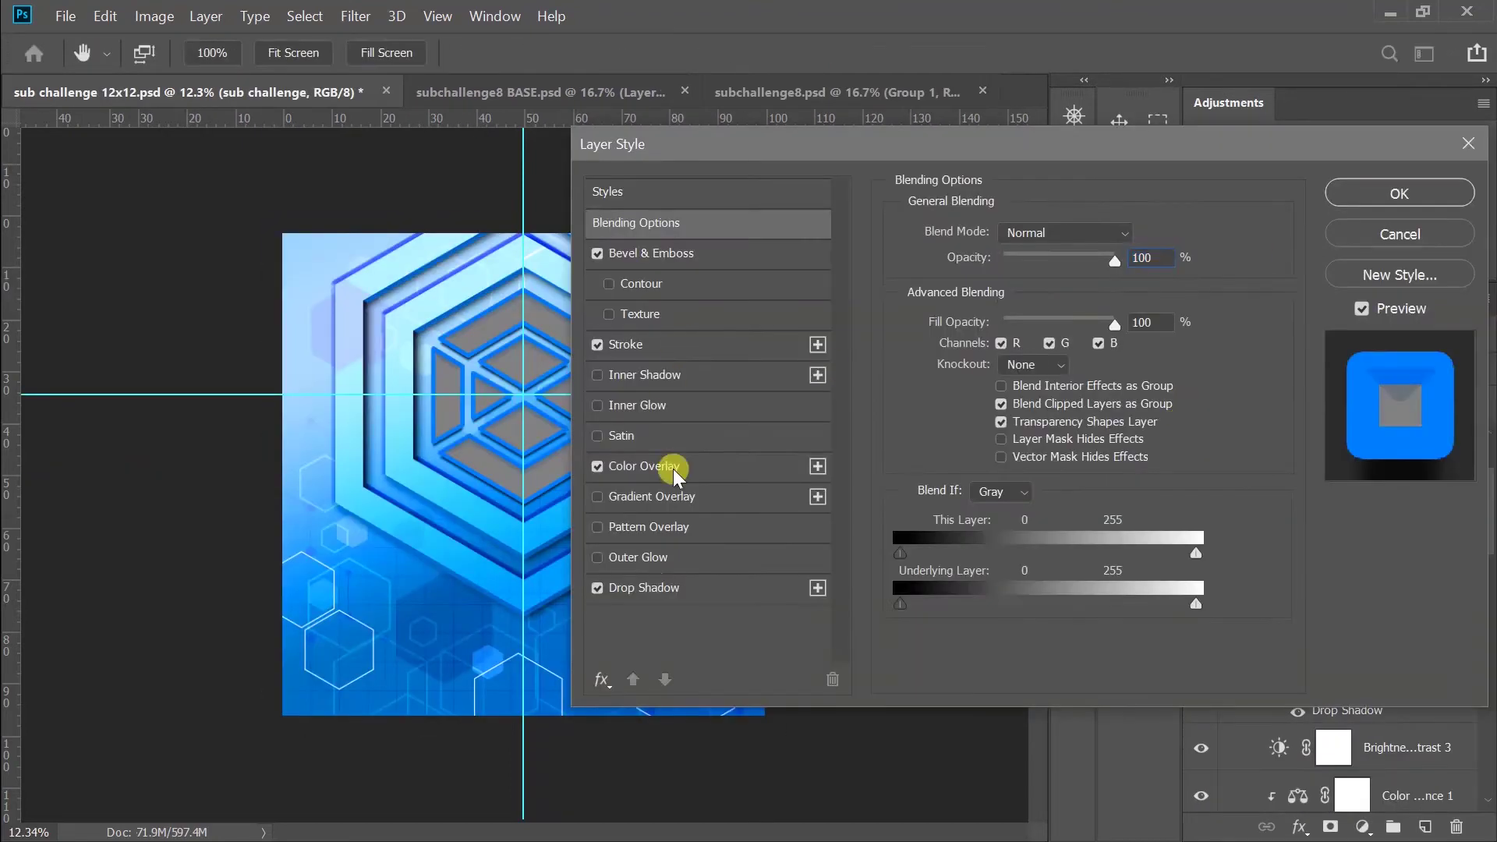
click(624, 344)
click(949, 401)
click(1119, 333)
key(Return)
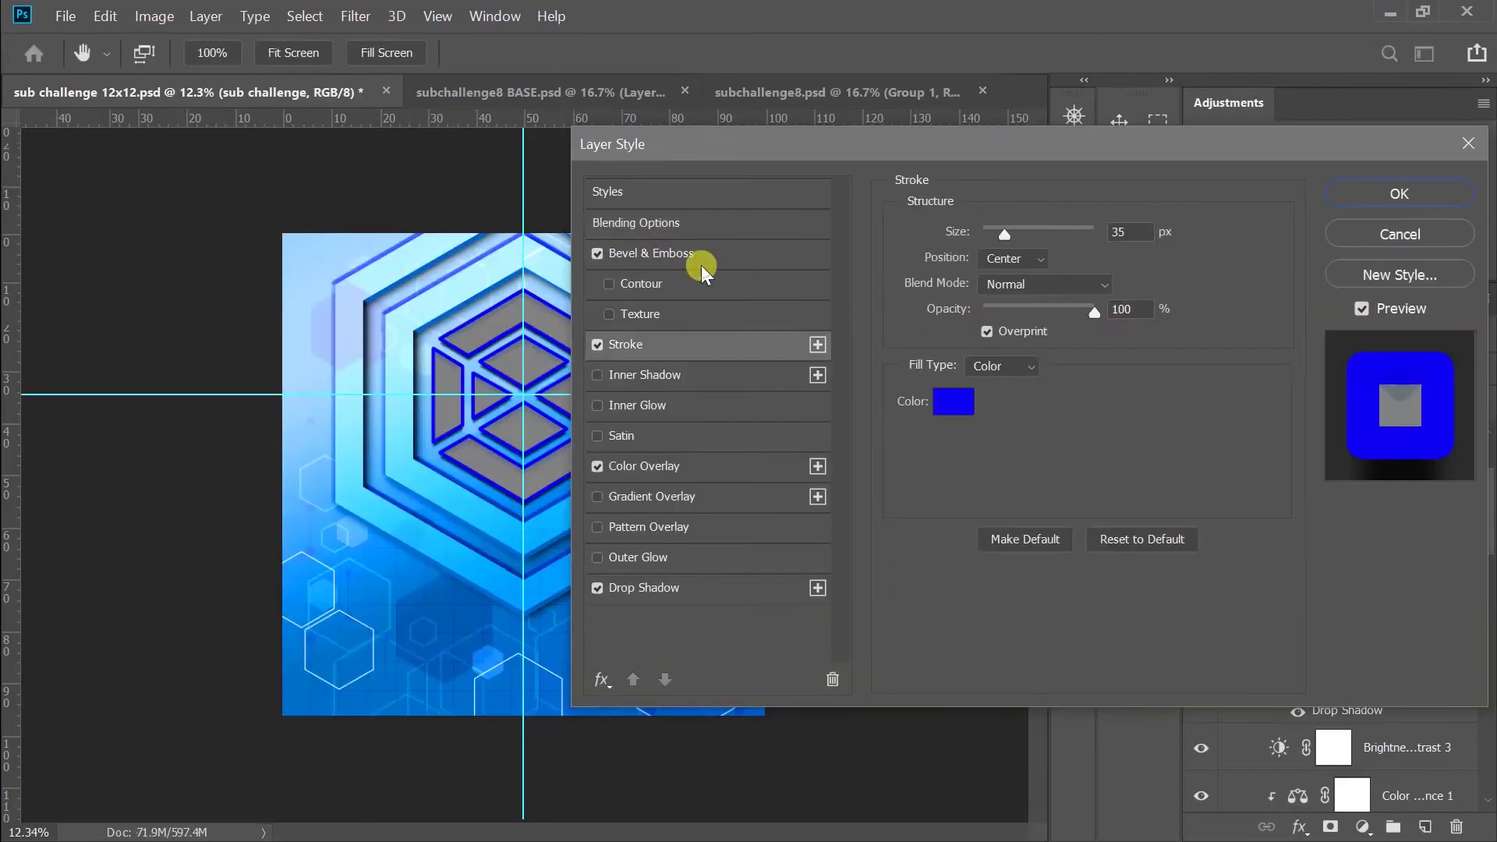
click(651, 253)
click(644, 587)
key(Return)
- Adjust the highlight colour of the sub challenge logo's Outer Bevel
double_click(1331, 501)
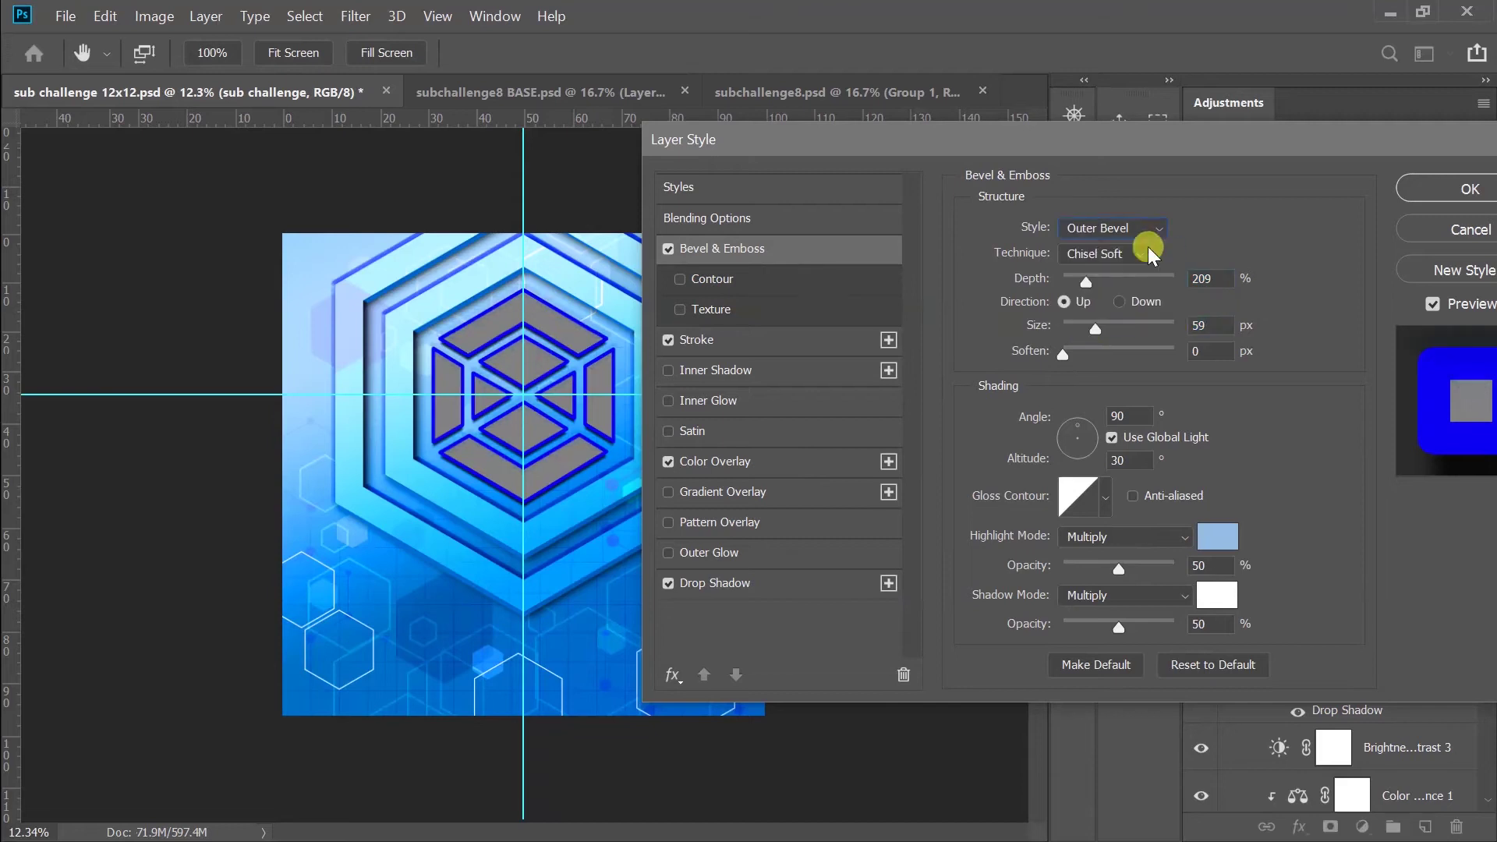
click(1217, 536)
key(Return)
click(1143, 227)
key(Escape)
key(Return)
key(ctrl+plus)
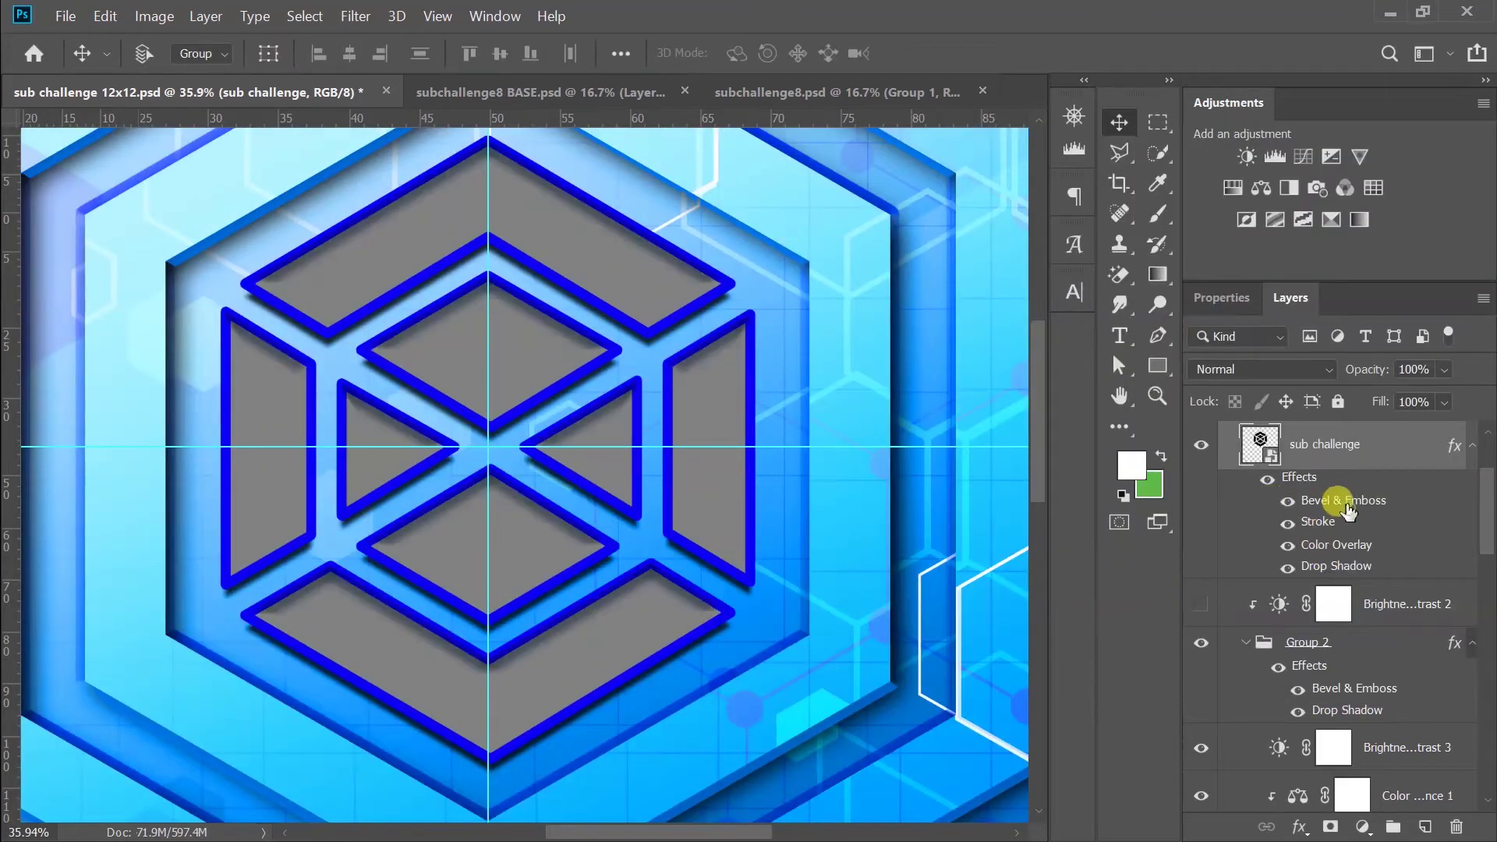
- Review the sub challenge logo's Bevel & Emboss settings and compare the logo with subchallenge8.psd
double_click(1343, 514)
click(1245, 463)
key(ctrl+z)
key(Return)
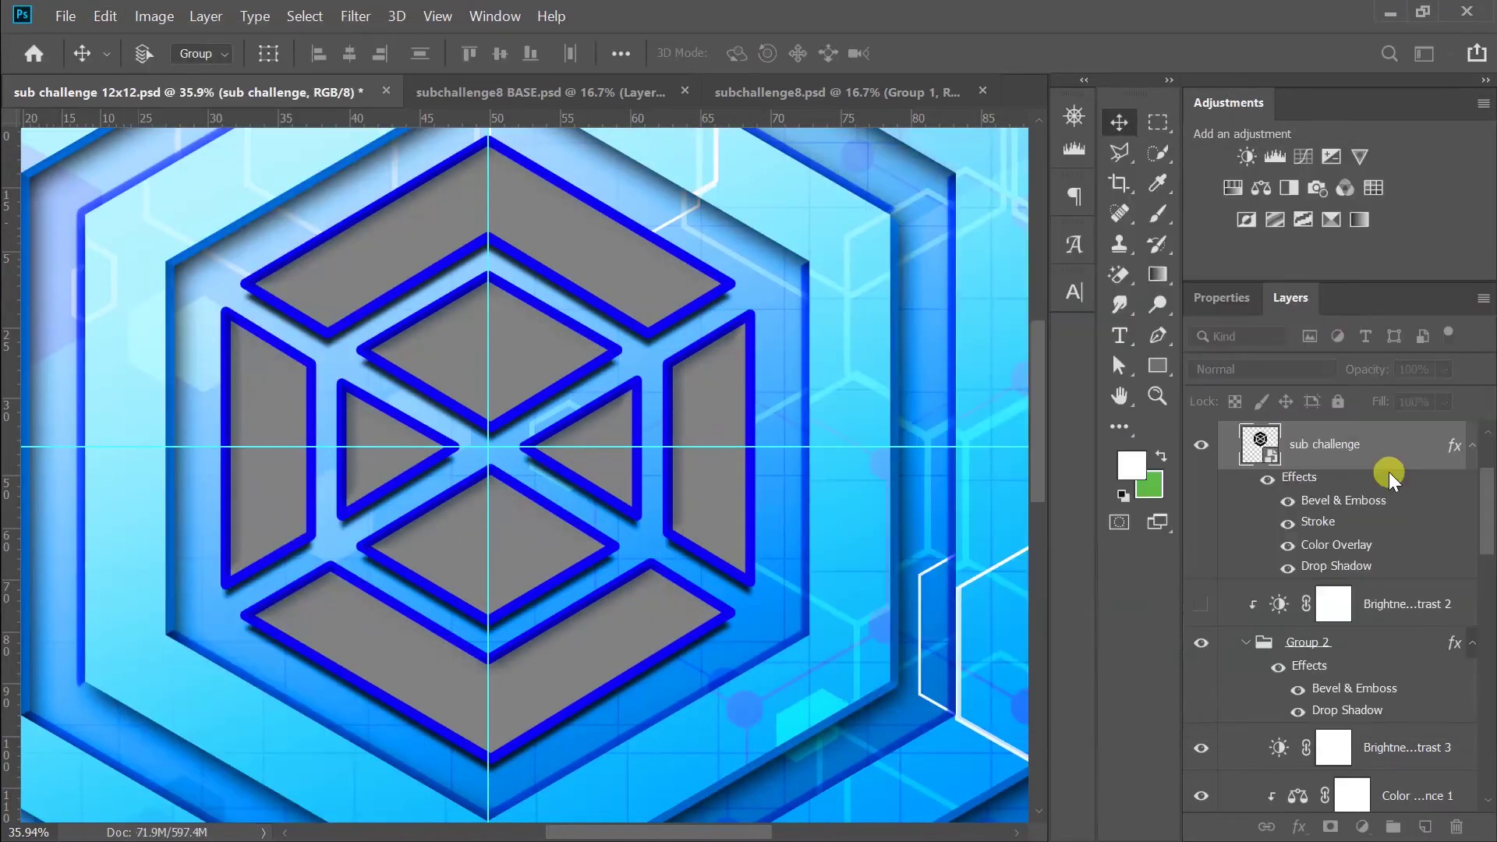
click(826, 92)
scroll(537, 166, up, 4)
click(156, 92)
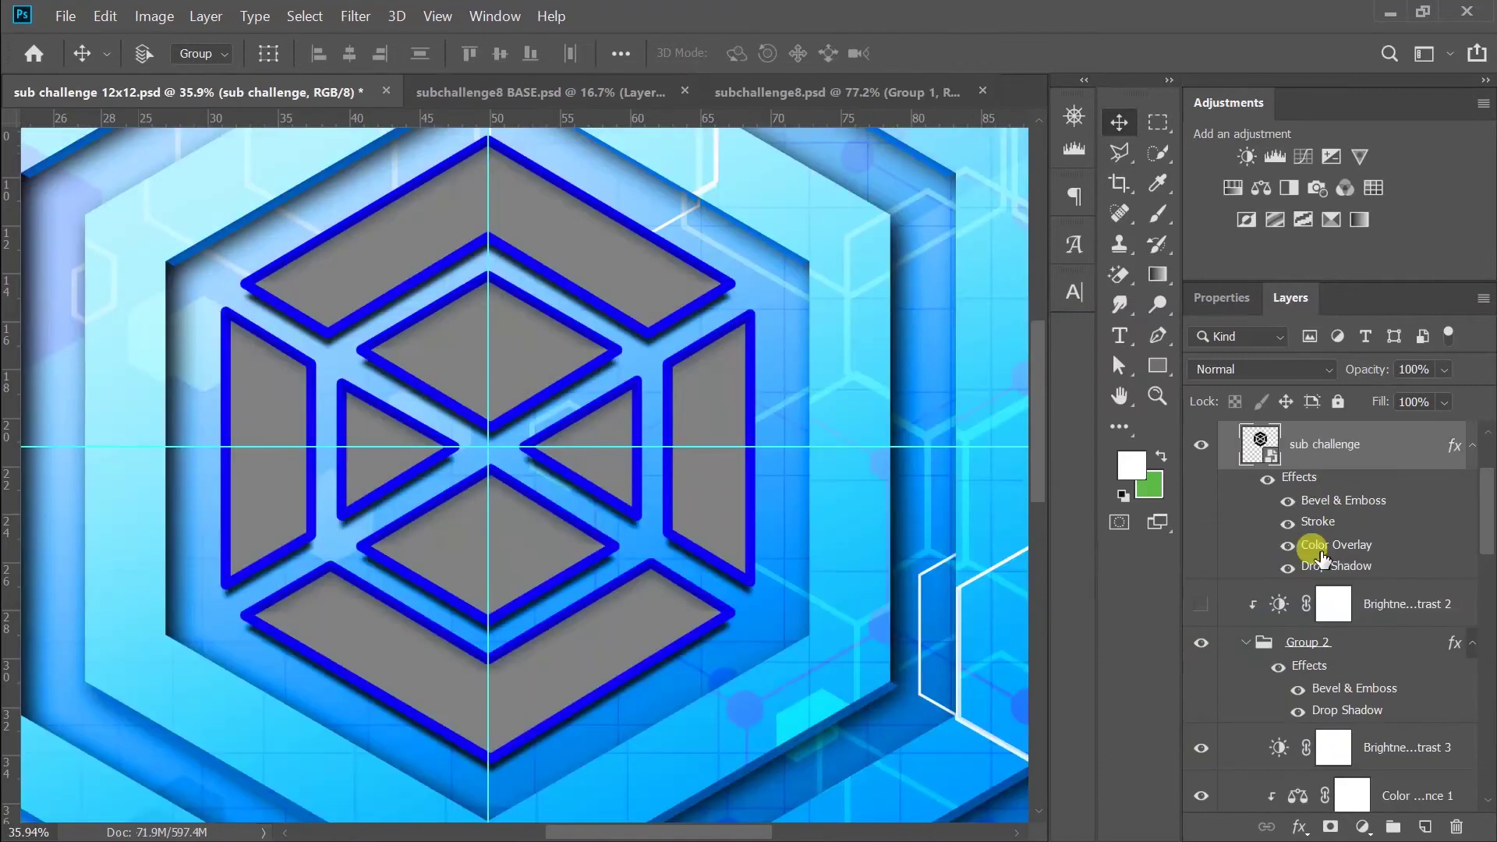
- Set the highlight mode of Group 2's Outer Bevel to Screen
scroll(1196, 595, down, 2)
double_click(1320, 658)
click(1169, 491)
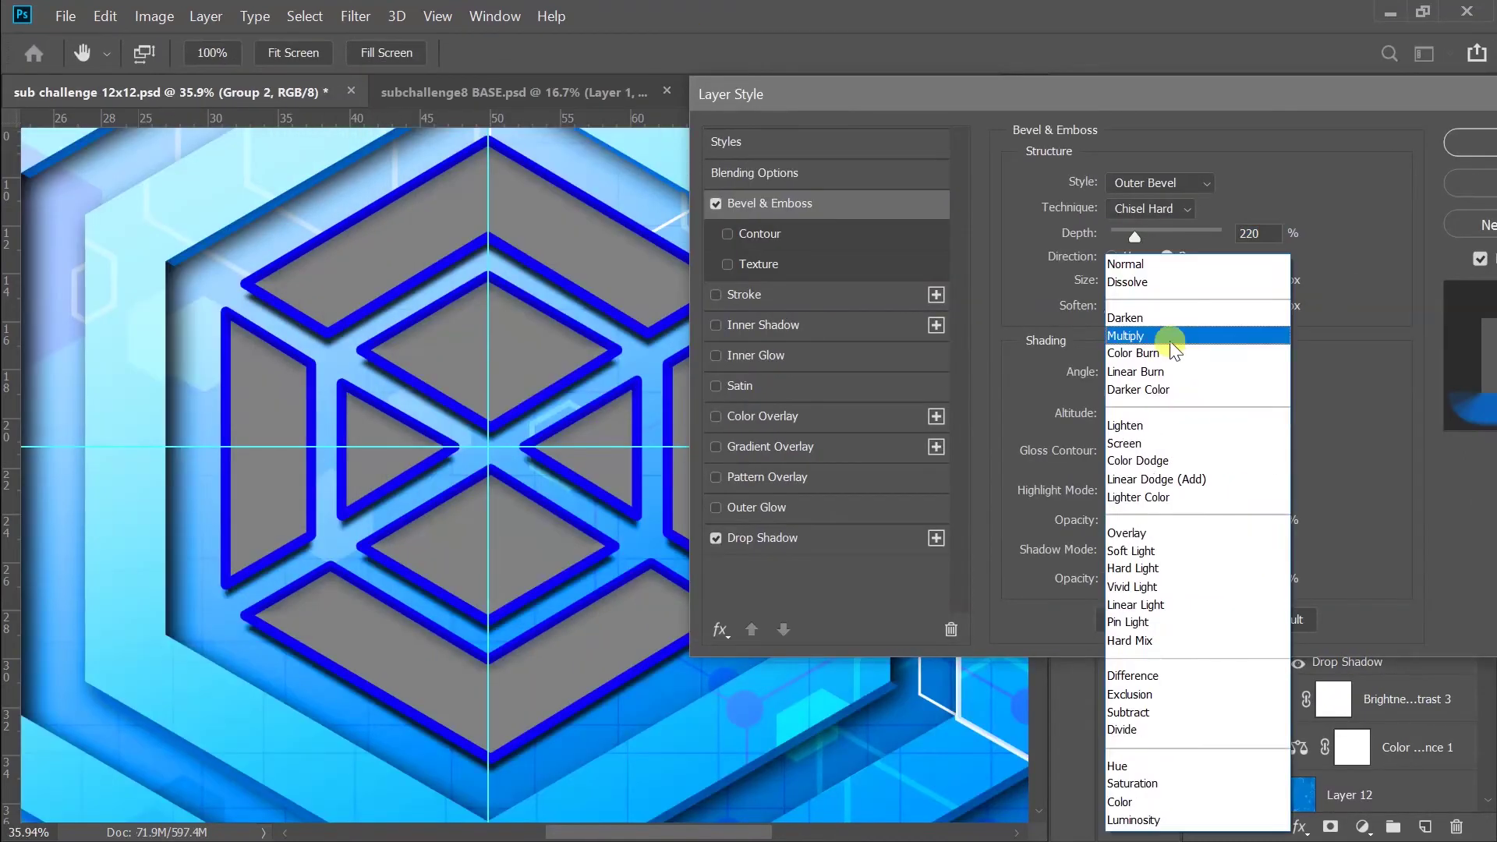
click(1185, 437)
drag(1301, 94, 1191, 94)
key(Return)
key(ctrl+0)
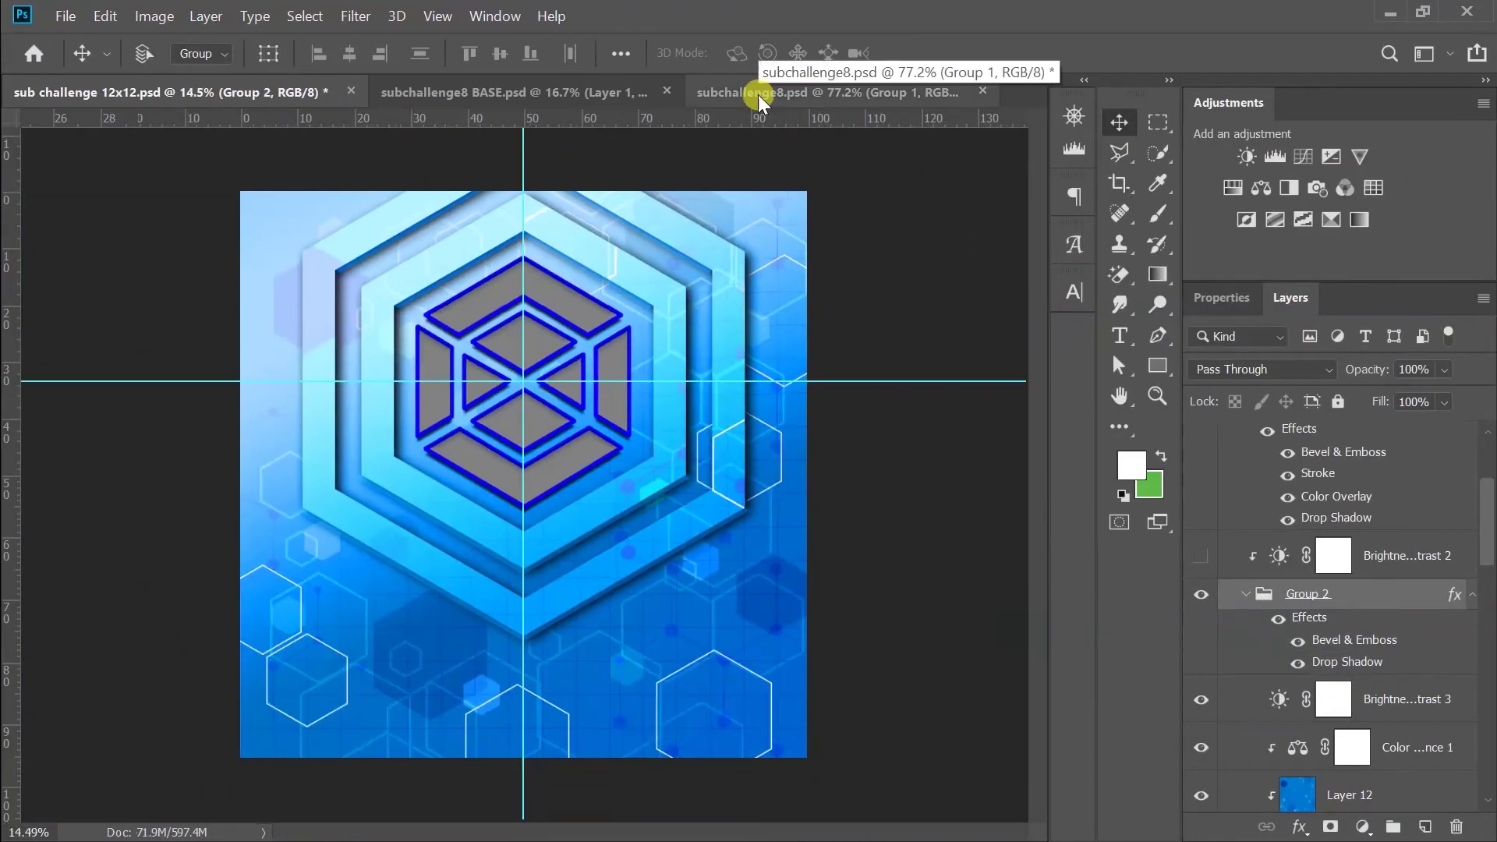
- Compare the whole artwork with the subchallenge8.psd reference design
click(827, 92)
key(ctrl+Tab)
key(ctrl+shift+Tab)
key(ctrl+0)
click(249, 92)
click(784, 92)
key(ctrl+Tab)
- Raise the Molecules group's opacity to 100% and move the group higher in the layer stack
click(1341, 747)
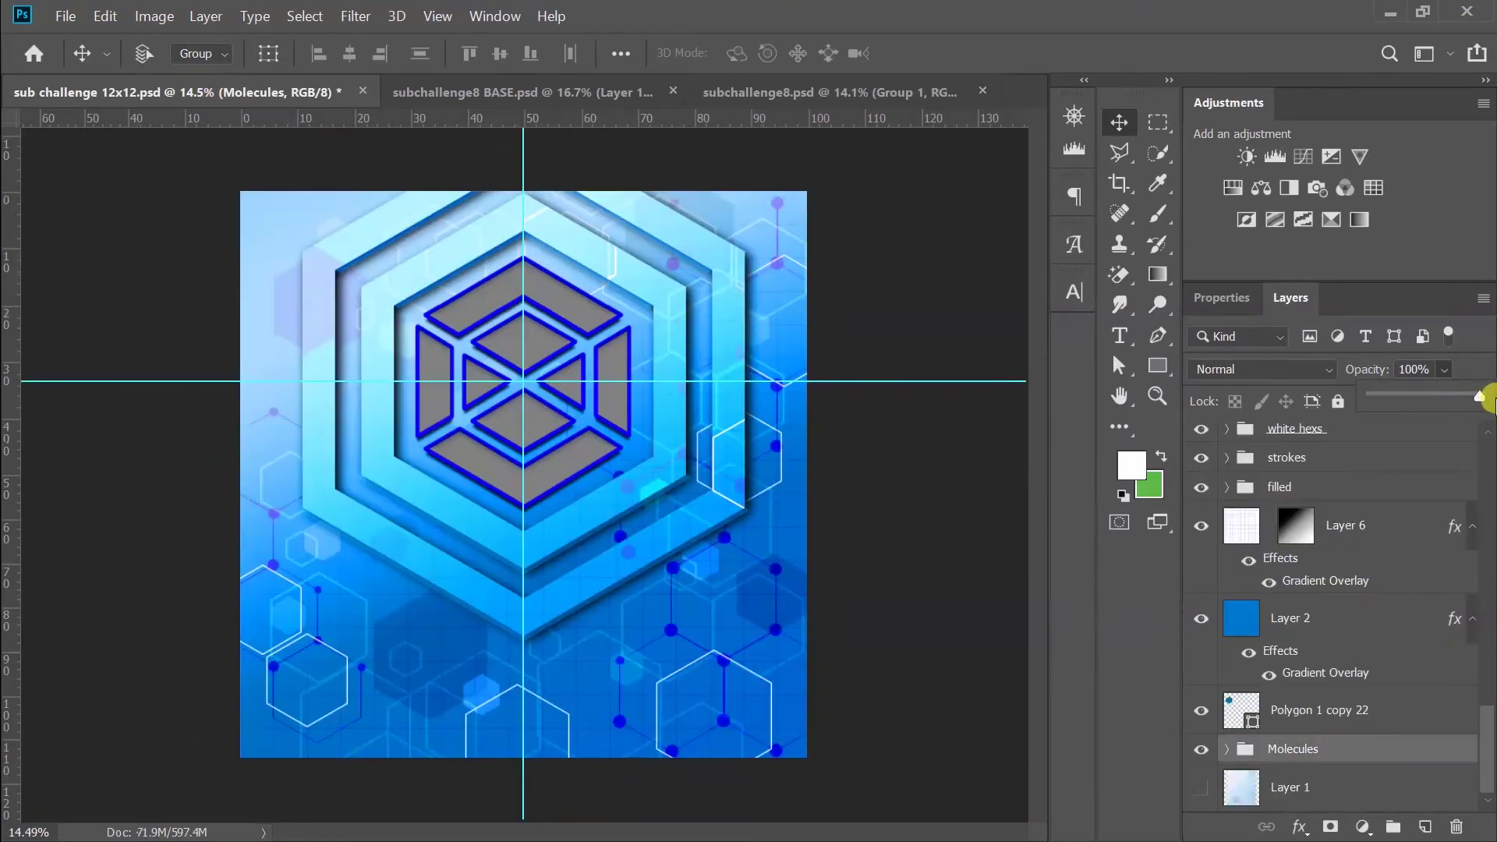
drag(1310, 747, 1329, 602)
- Hide Layer 12, show Layer 11 and set Layer 11's blend mode to Lighten
scroll(1444, 546, up, 5)
click(1372, 600)
click(1263, 368)
click(1279, 394)
scroll(1266, 367, down, 3)
scroll(1266, 367, up, 8)
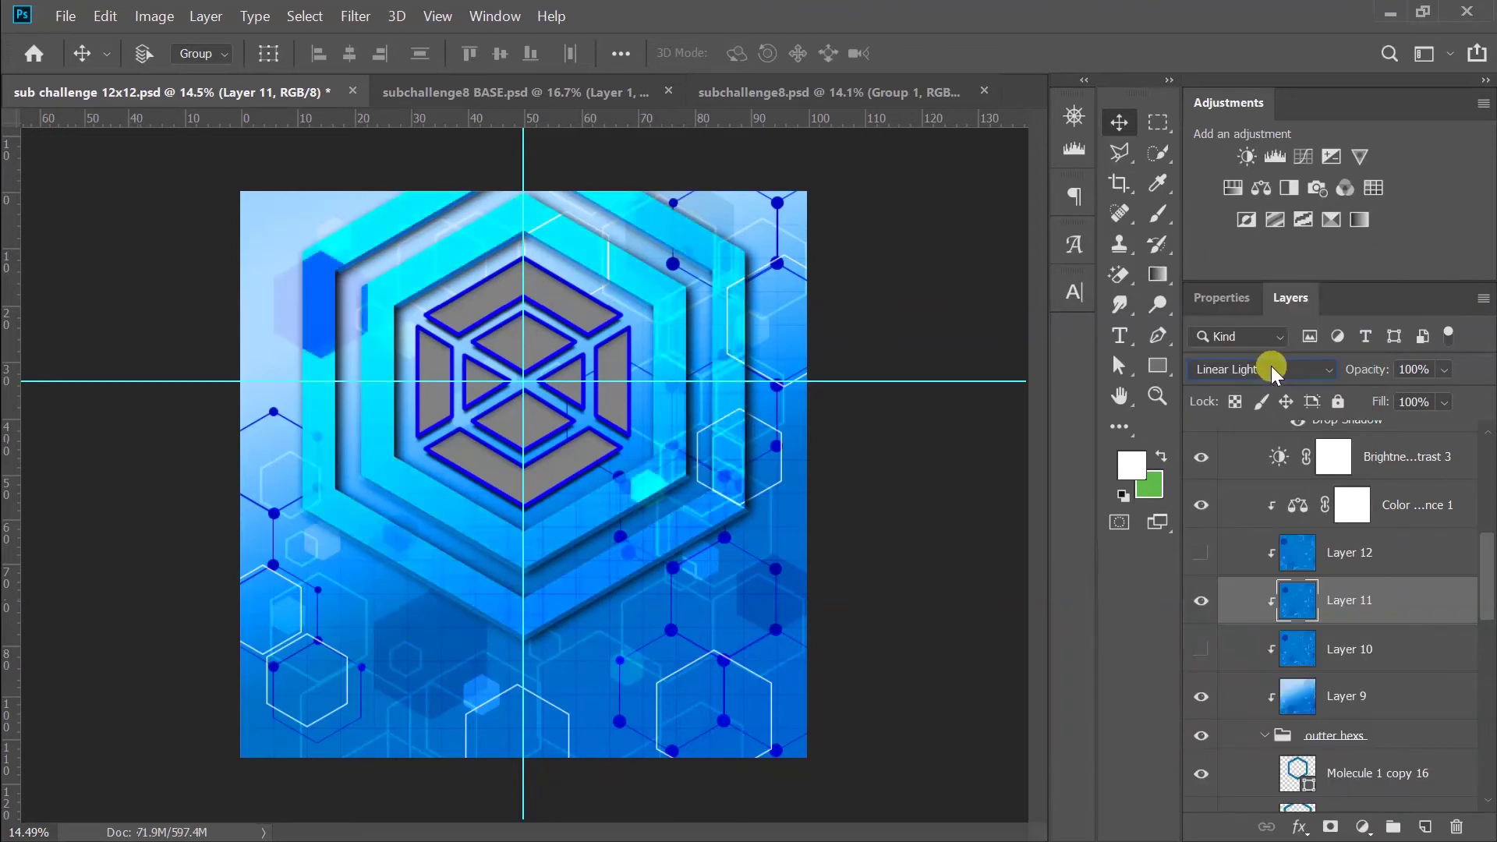
scroll(1265, 367, up, 10)
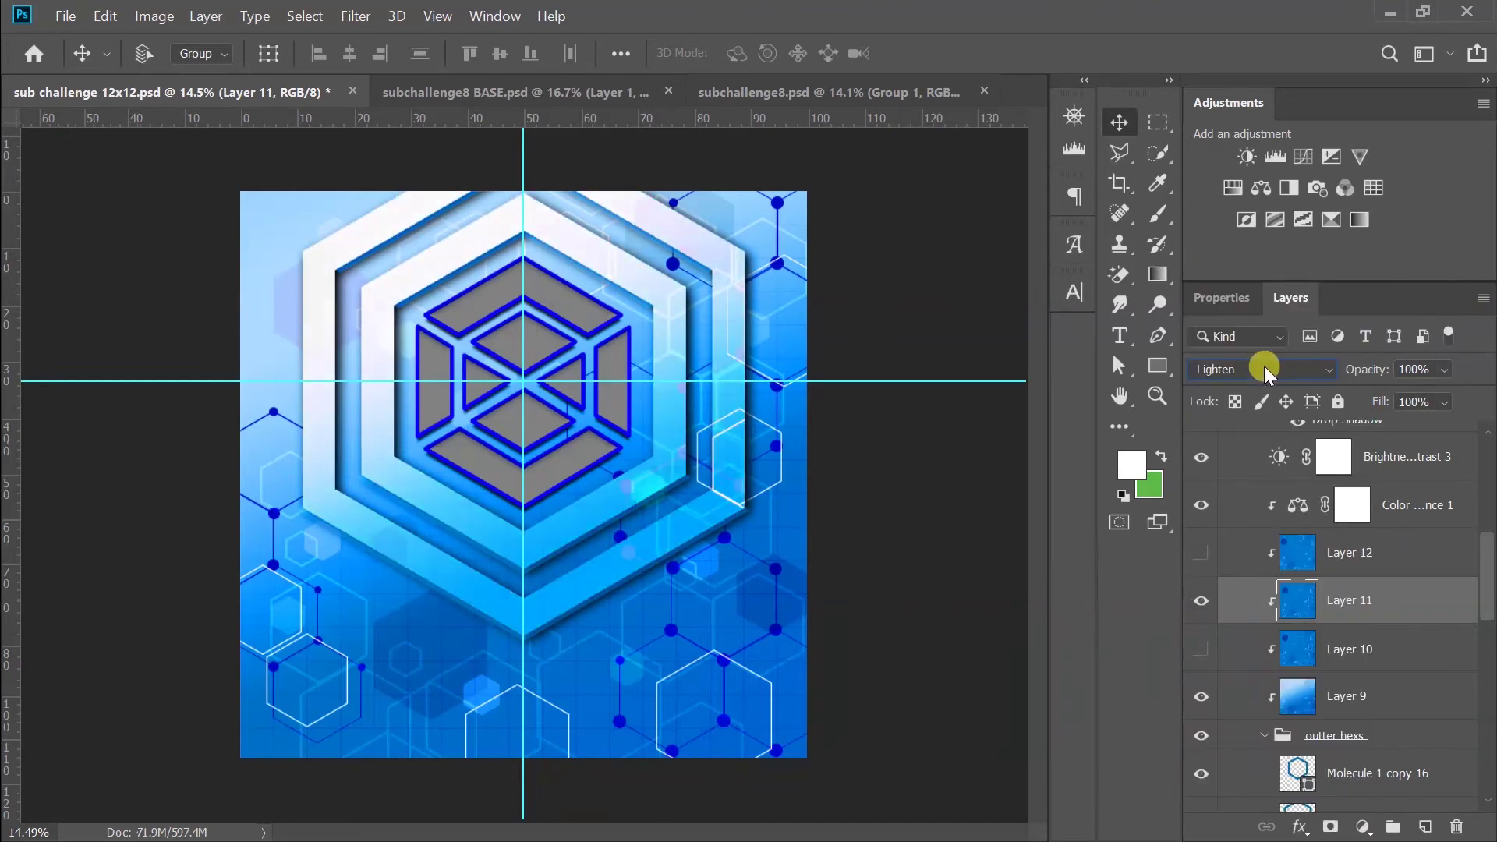
scroll(1265, 367, down, 5)
scroll(1388, 733, down, 1)
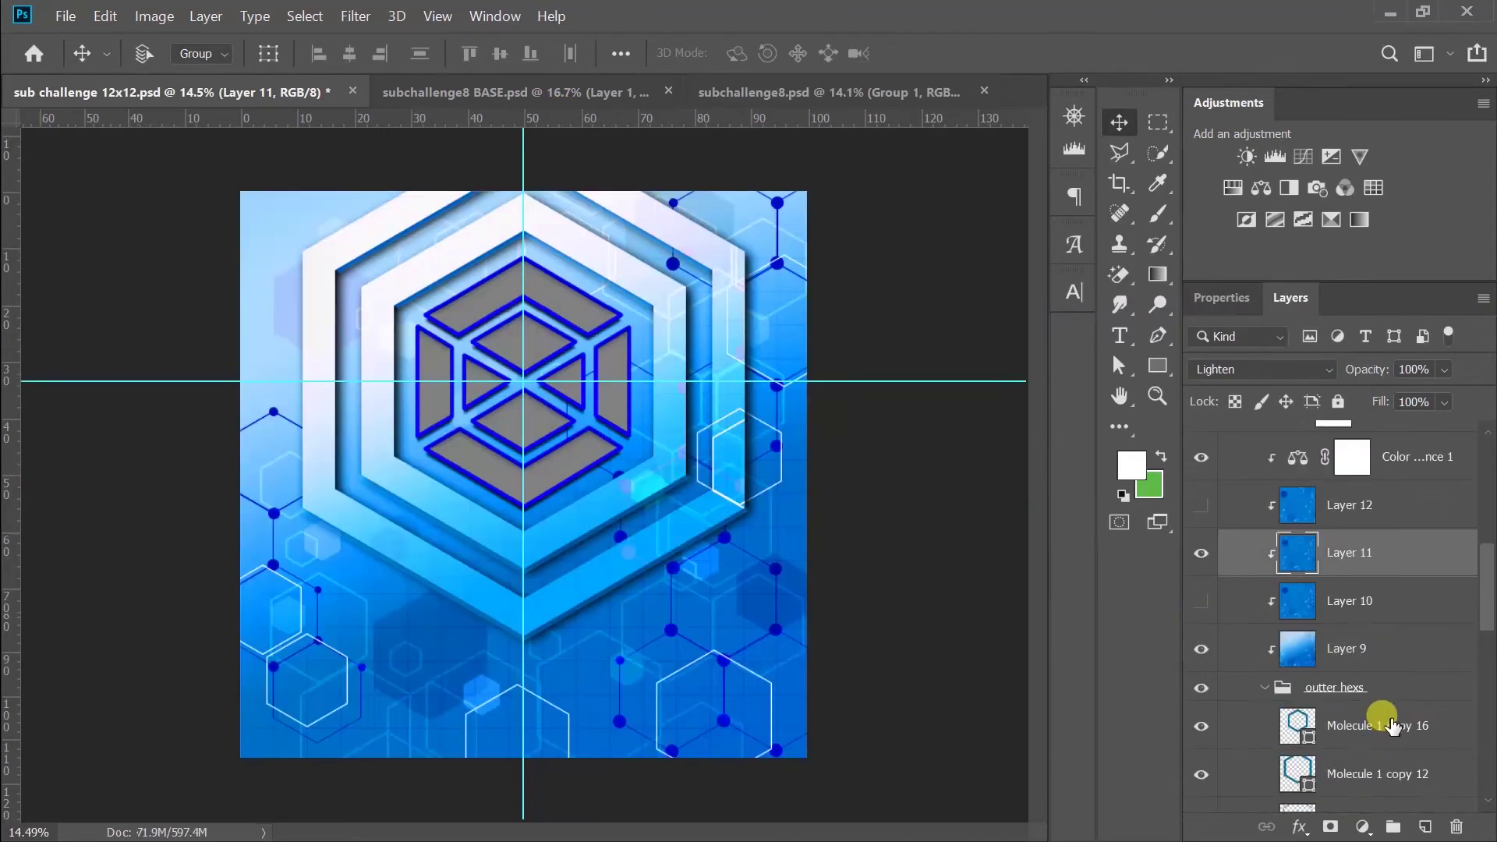
- Set Group 2's Outer Bevel to direction Down, depth 147% and size 29 px
scroll(1325, 546, up, 3)
double_click(1280, 494)
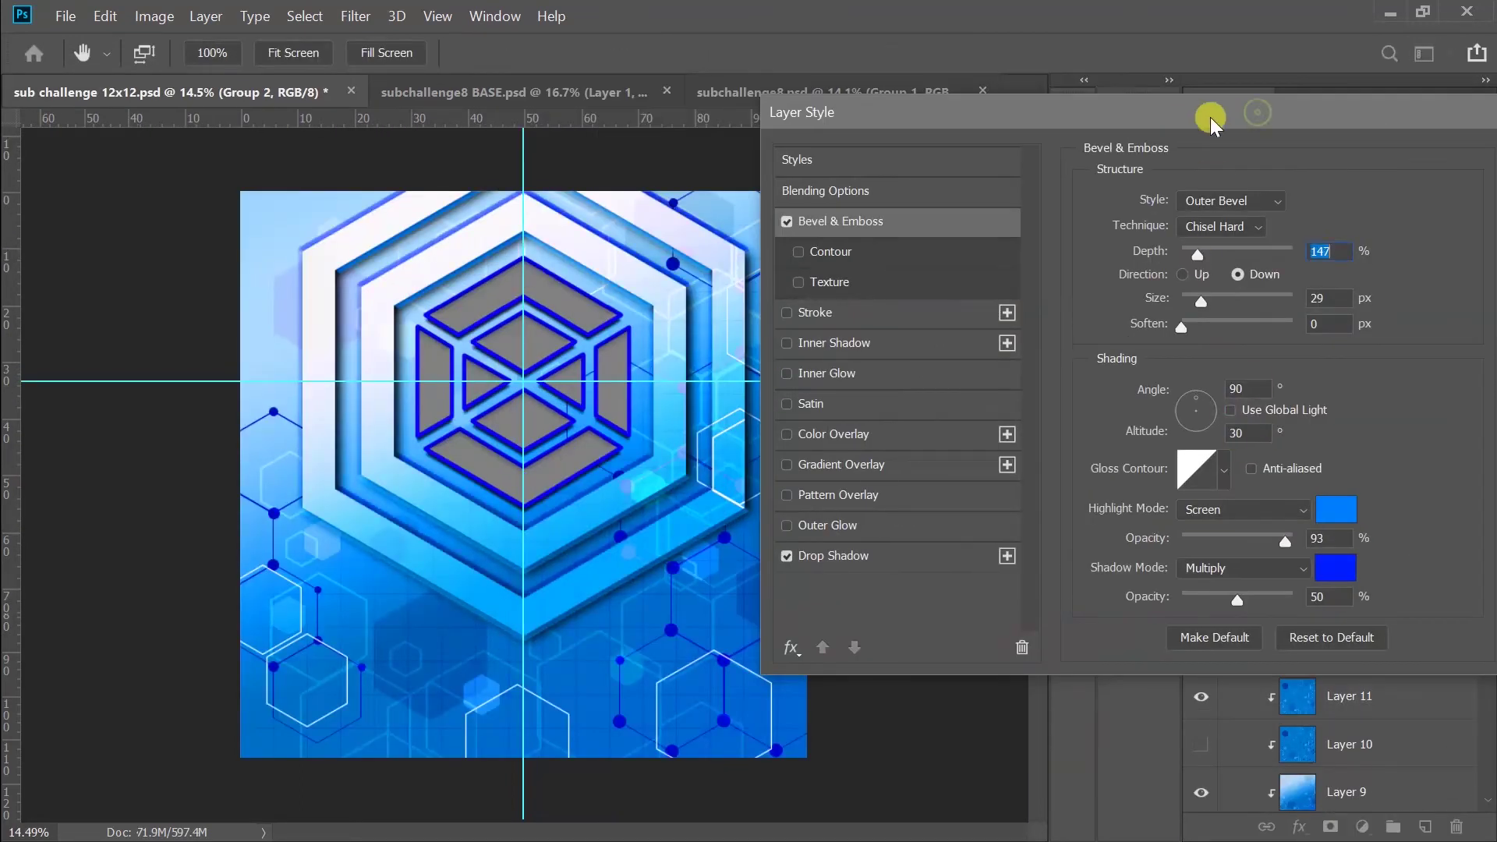
key(Return)
- Hide the sub challenge logo's Color Overlay and try the Linear Burn blend mode on the layer
scroll(1353, 548, up, 3)
click(1353, 548)
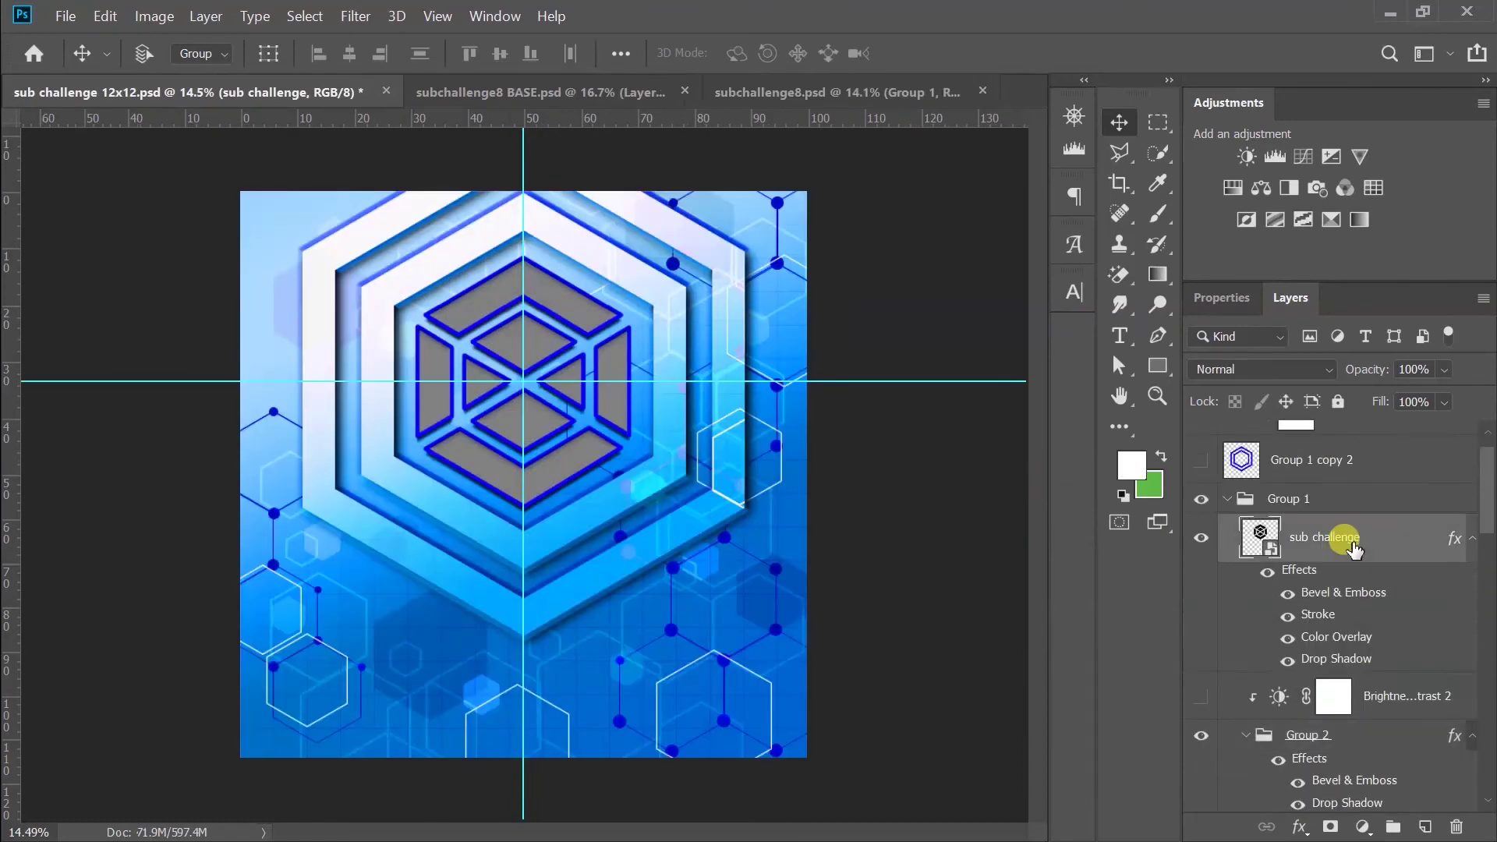
click(1236, 371)
click(1230, 364)
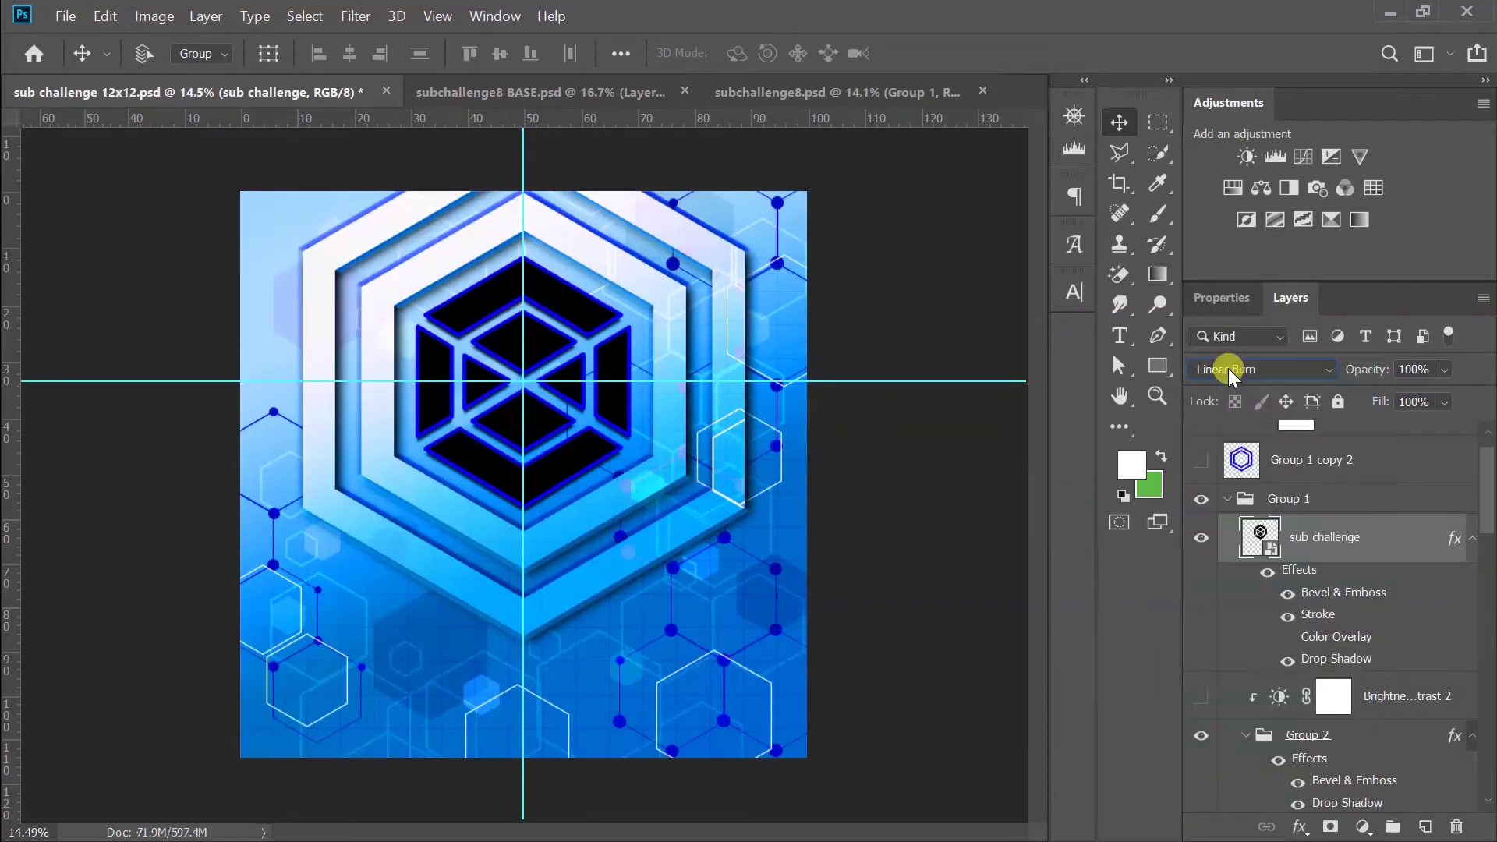
key(alt+Tab)
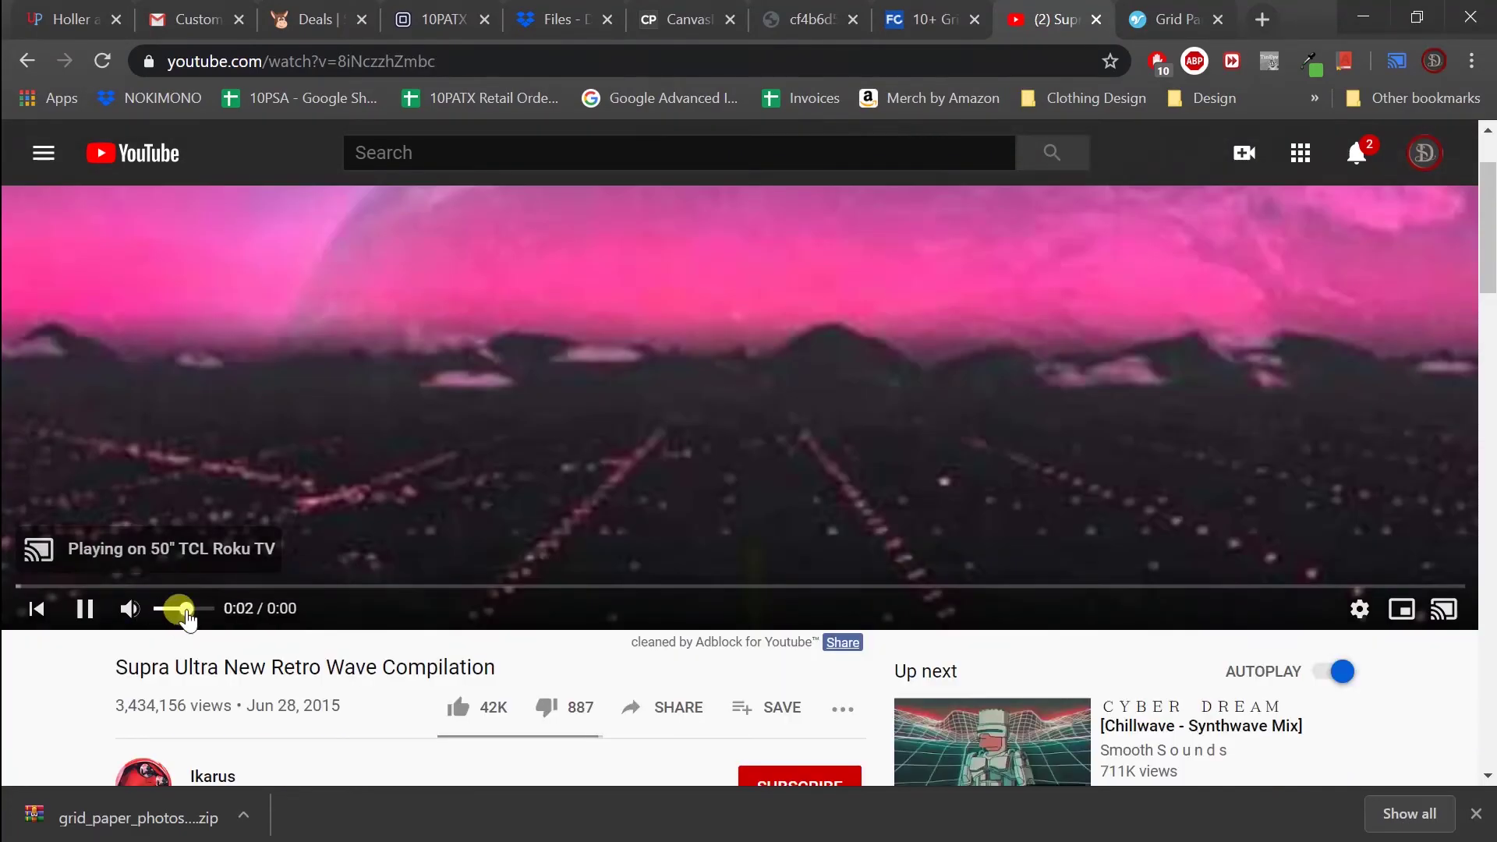
key(alt+Tab)
- Try further blend modes on the sub challenge logo, including Overlay and Hue
click(1265, 368)
click(1253, 363)
scroll(1269, 370, down, 2)
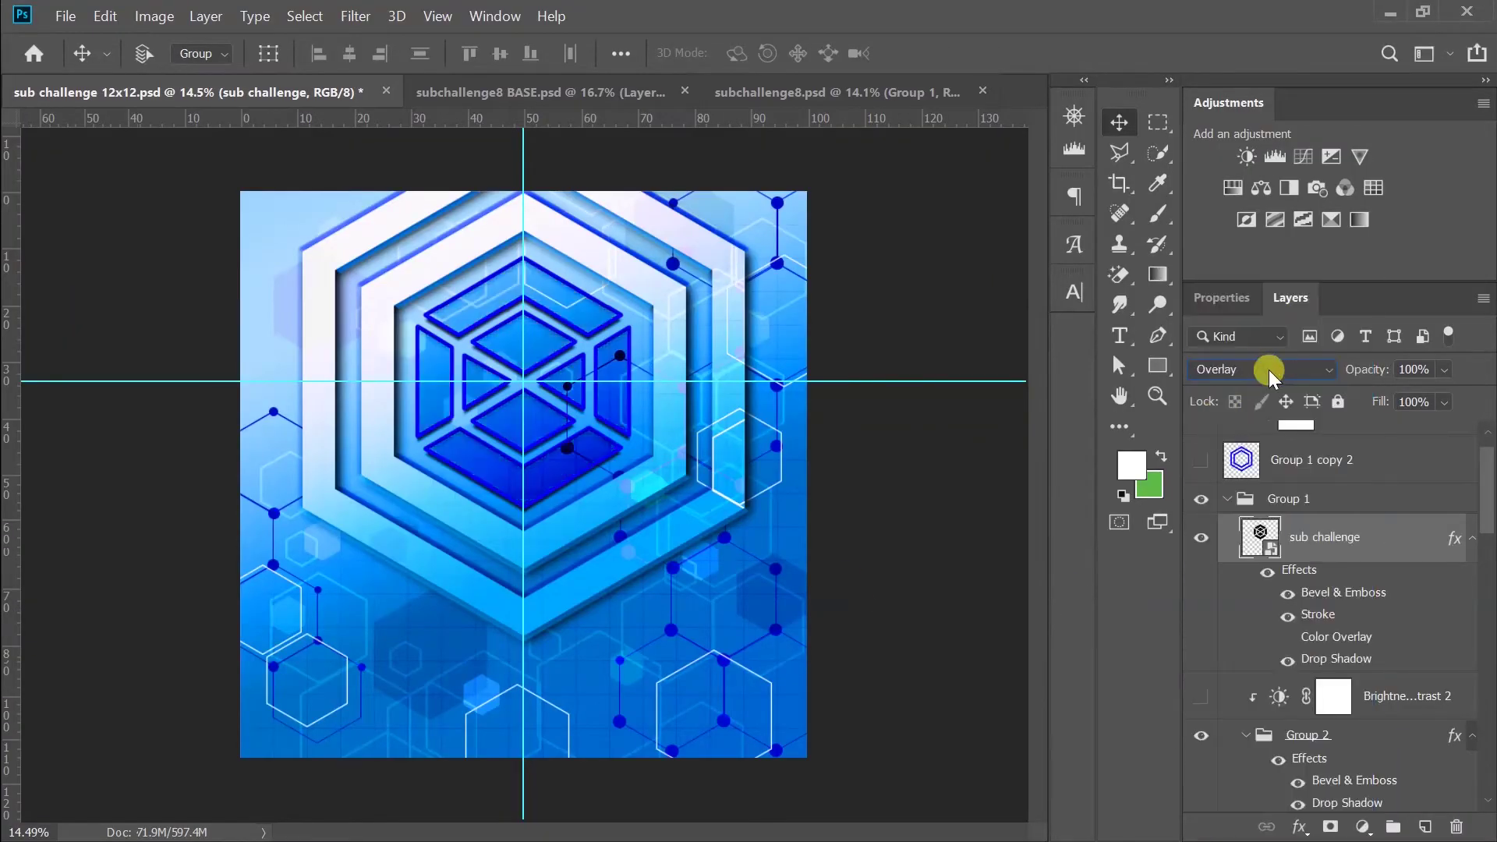
scroll(1270, 370, down, 9)
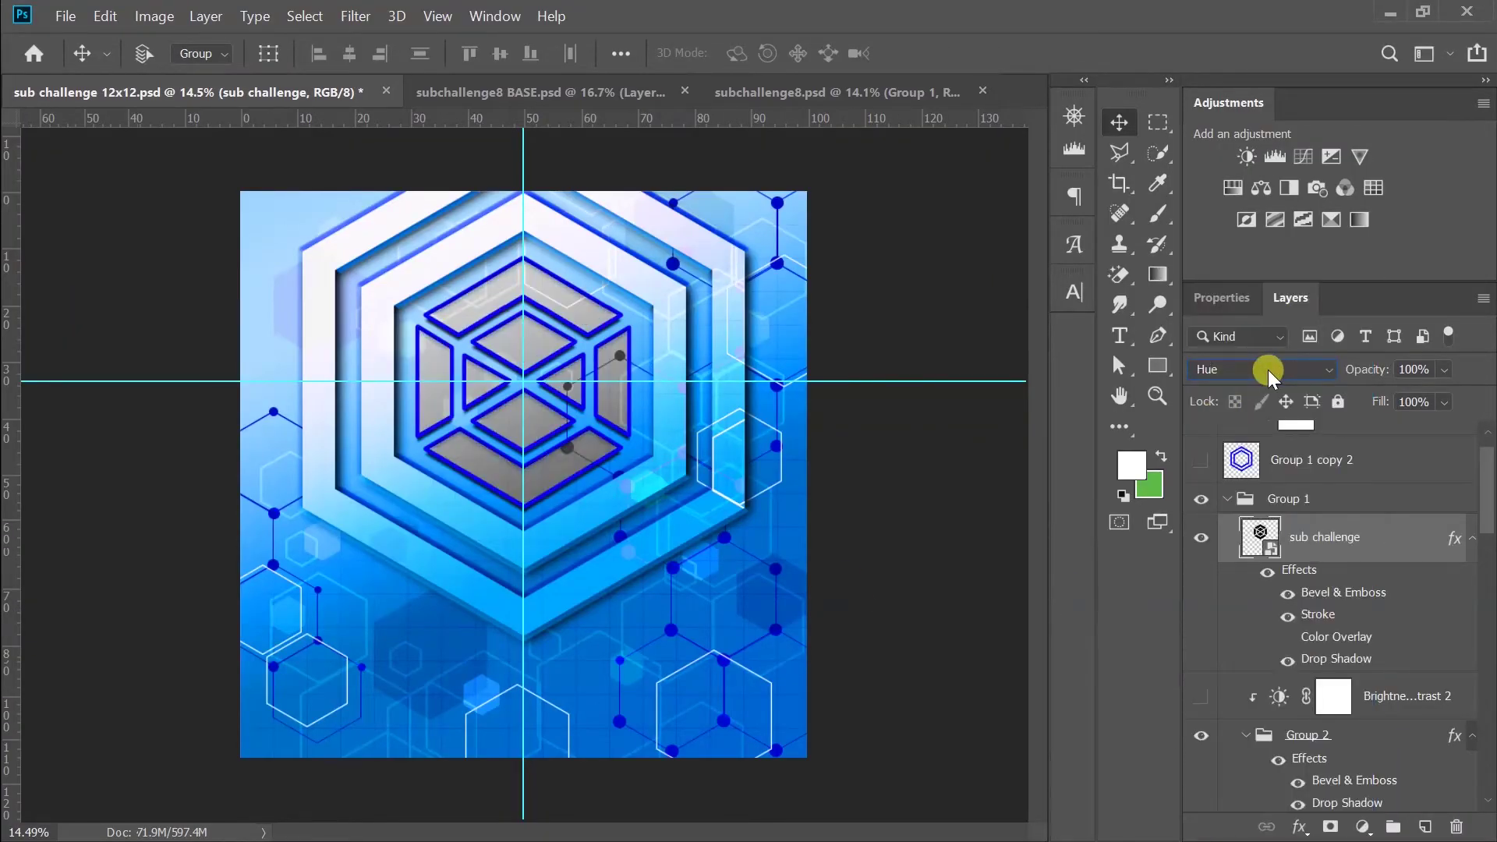
- Rasterize the sub challenge logo and fill its shapes with dark grey using the Paint Bucket
right_click(1222, 469)
right_click(1158, 275)
click(1247, 291)
click(483, 406)
key(ctrl+z)
- Try other blend modes such as Color Dodge on the grey logo, ending on Normal
click(1247, 369)
scroll(1261, 372, down, 16)
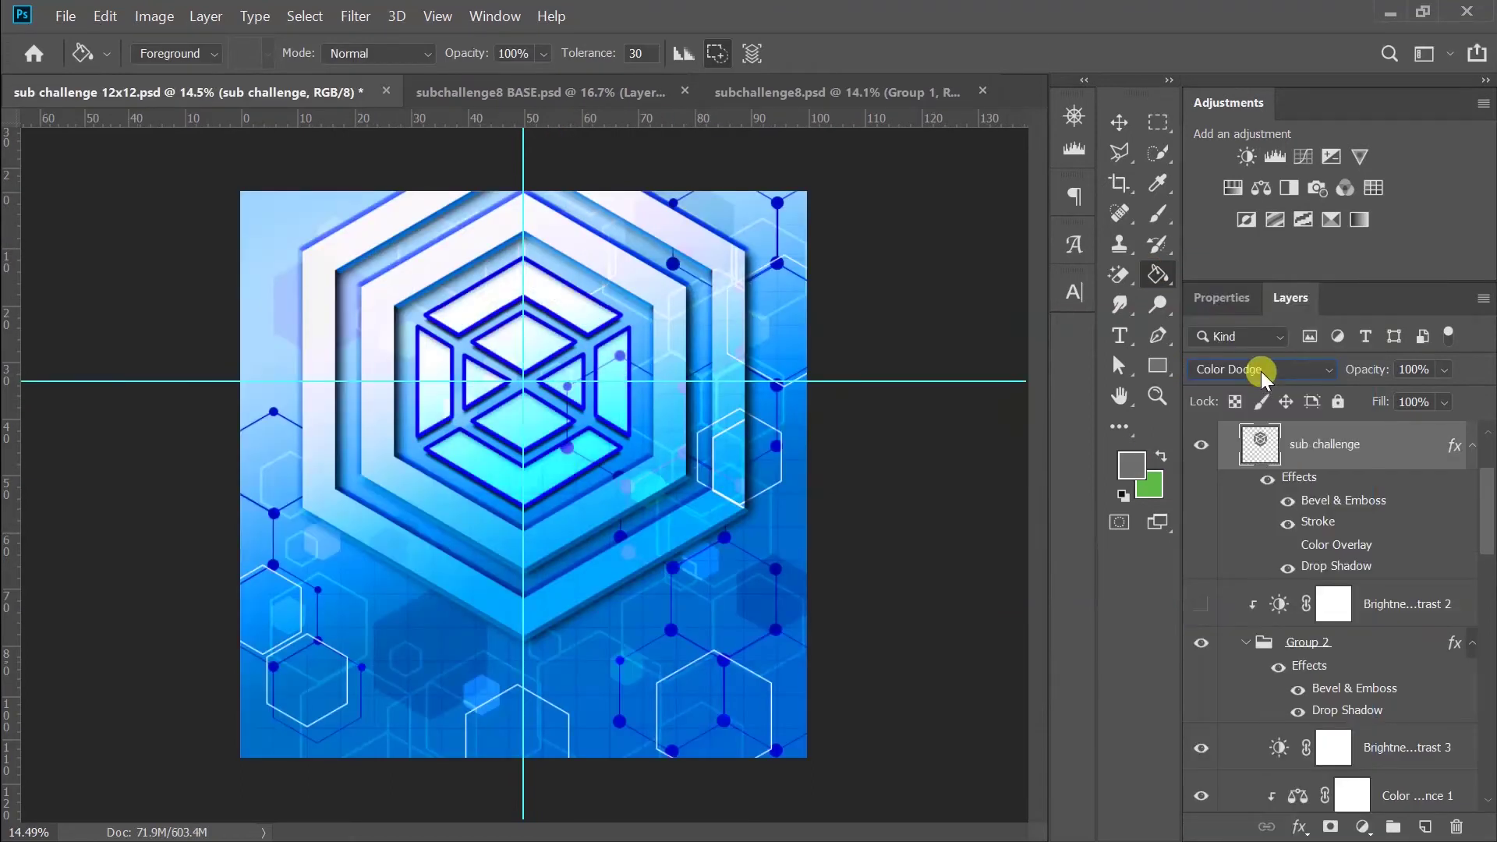
scroll(1261, 371, down, 2)
click(1266, 368)
click(1236, 372)
click(1260, 371)
click(1224, 260)
- Recolour the strokes of the outer hexagon rings to grey and hide Layer 9
scroll(1399, 663, down, 2)
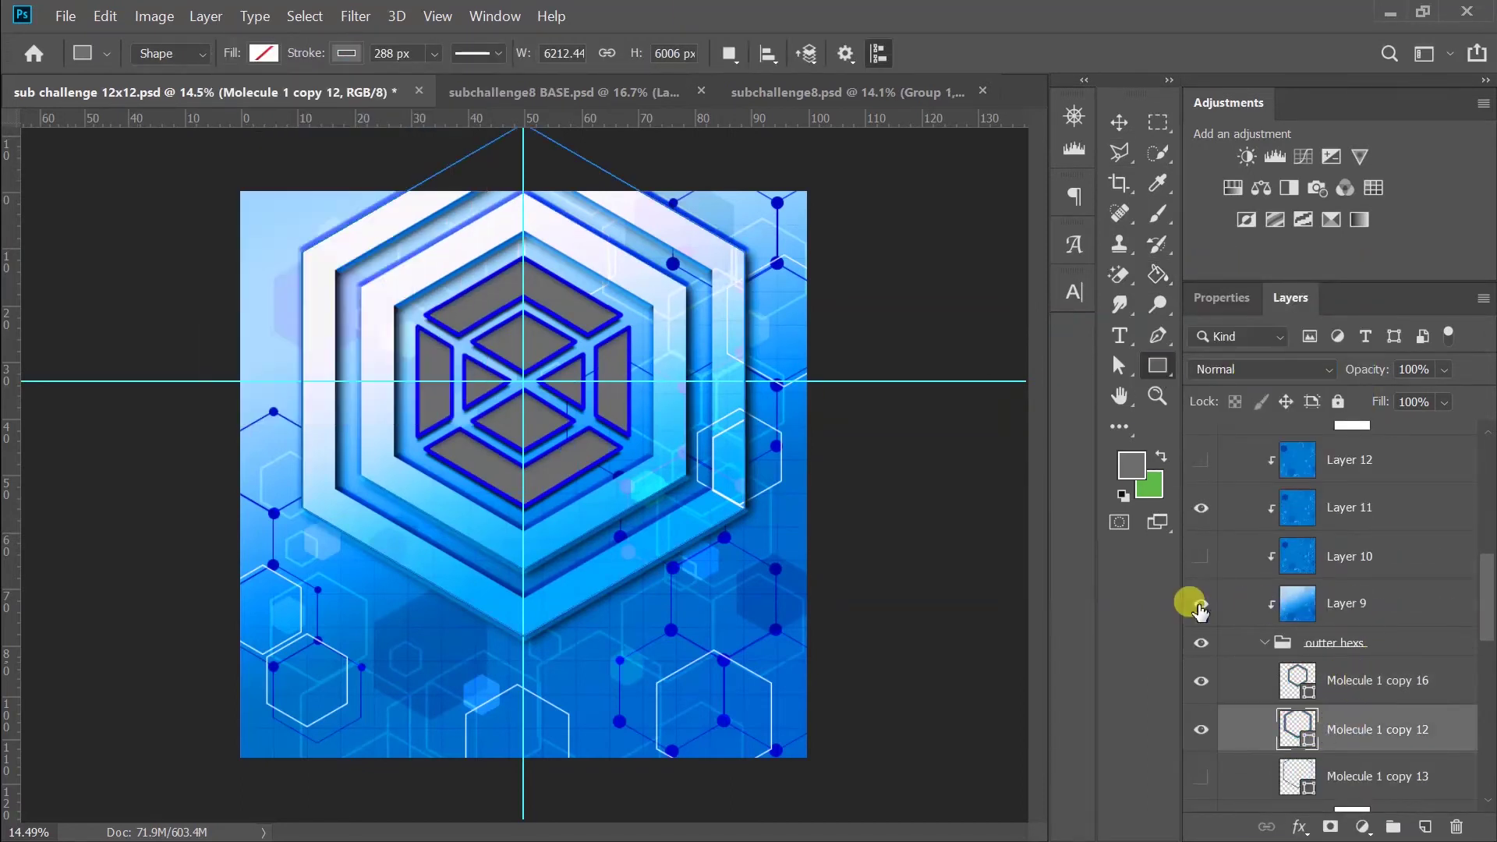
scroll(1325, 624, down, 2)
scroll(1276, 483, up, 4)
click(1275, 476)
- Try blend modes such as Soft Light and Hue on Layer 11 with its brightness and colour balance adjustments temporarily hidden
click(1384, 684)
click(1255, 369)
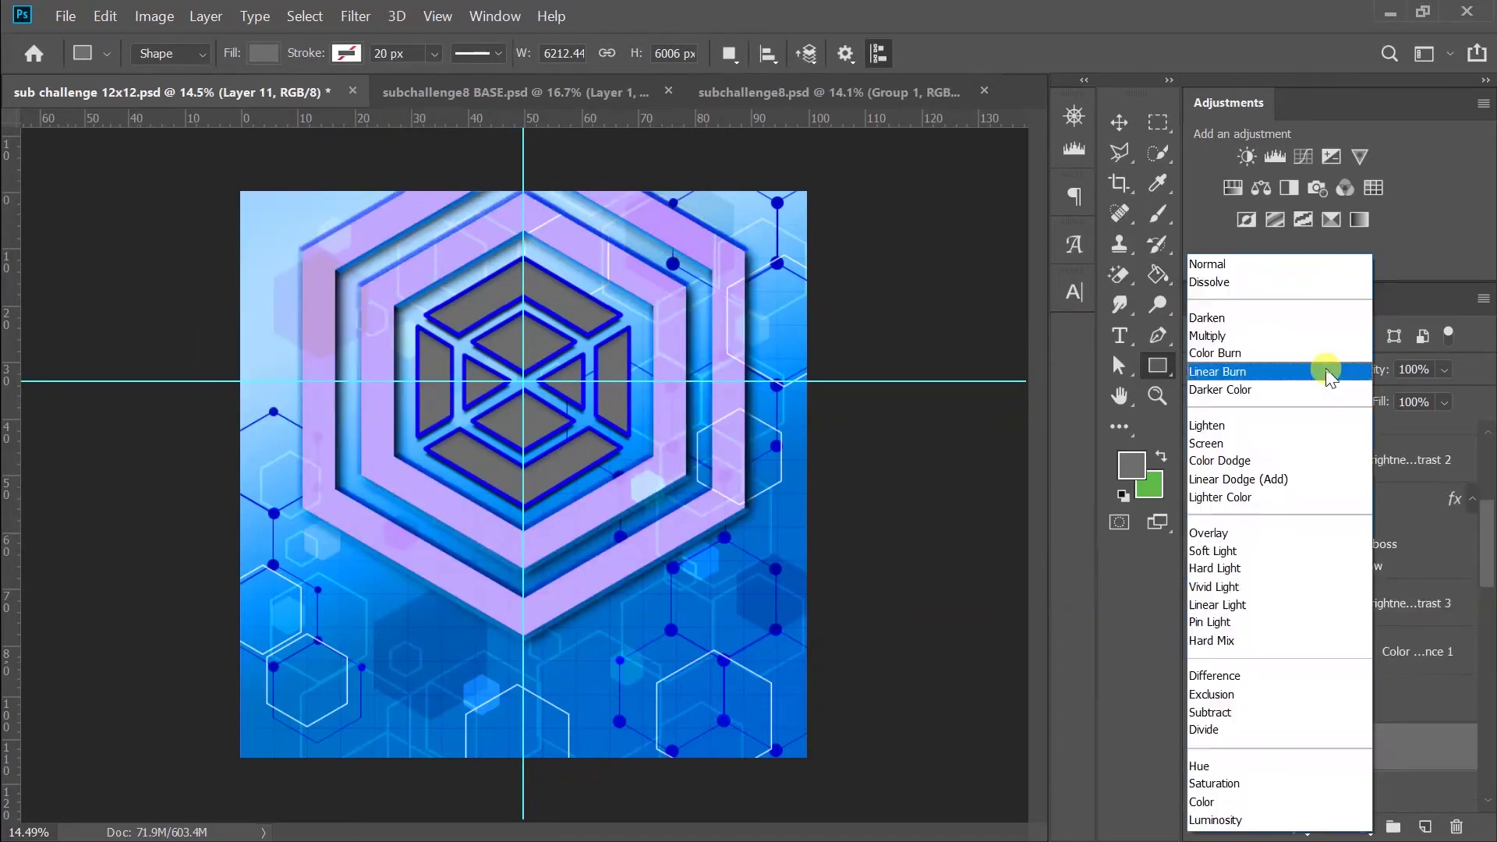
click(1255, 374)
scroll(1255, 369, down, 5)
drag(1200, 603, 1200, 651)
scroll(1252, 367, down, 1)
scroll(1252, 366, up, 1)
scroll(1251, 367, down, 14)
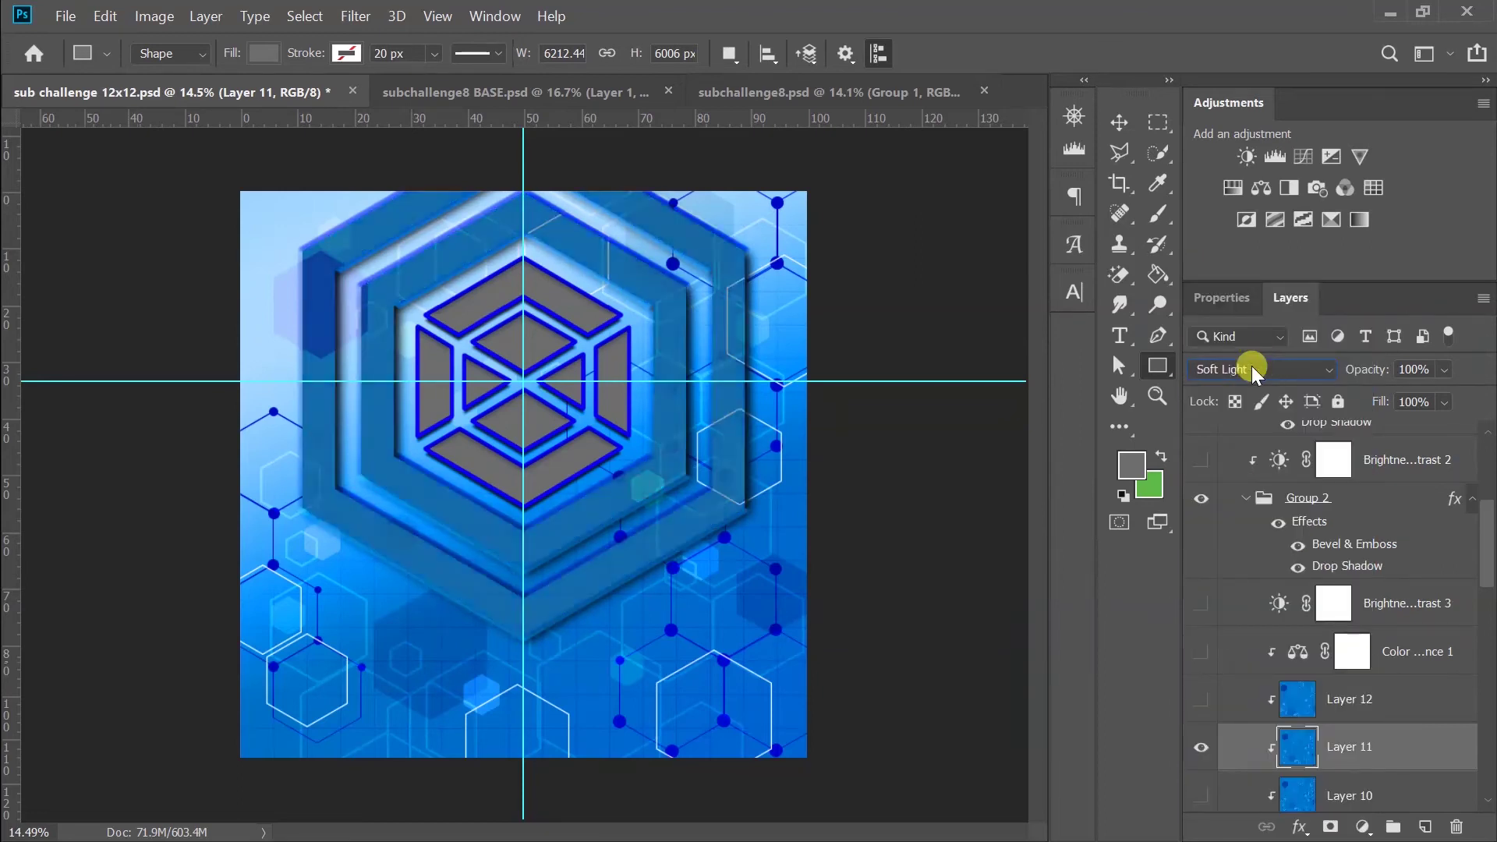
click(1241, 371)
click(1216, 766)
drag(1200, 603, 1200, 651)
- Set Layer 11's blend mode to Linear Dodge (Add)
key(shift+minus)
key(shift+minus)
key(shift+minus)
key(shift+minus)
key(shift+minus)
key(shift+minus)
key(shift+minus)
key(shift+minus)
key(shift+minus)
key(shift+minus)
key(shift+minus)
key(shift+minus)
key(shift+minus)
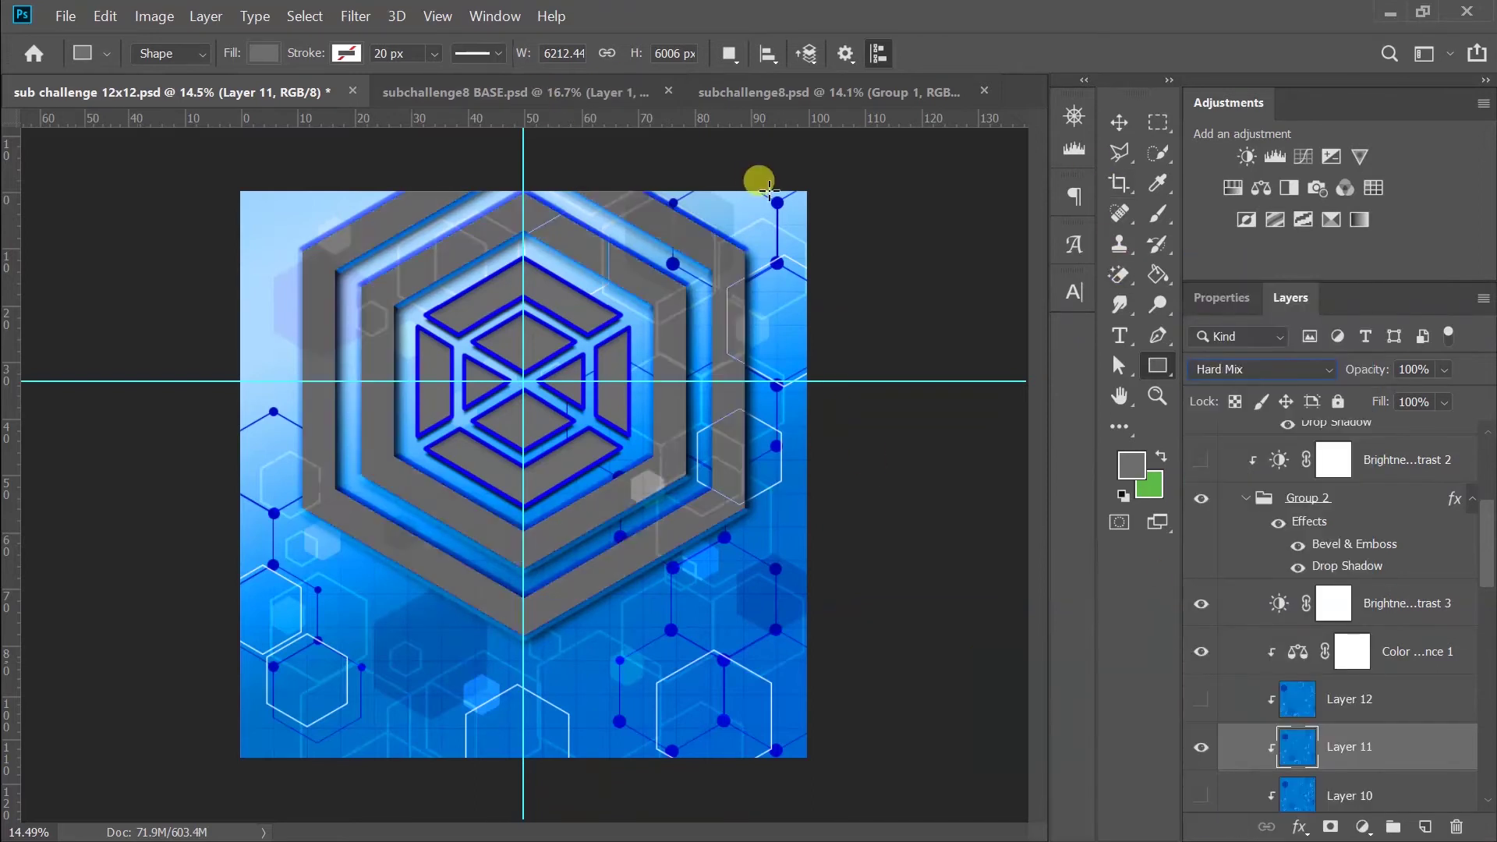
- Review the sub challenge logo's Bevel & Emboss settings and inspect its edges up close
scroll(1270, 618, up, 3)
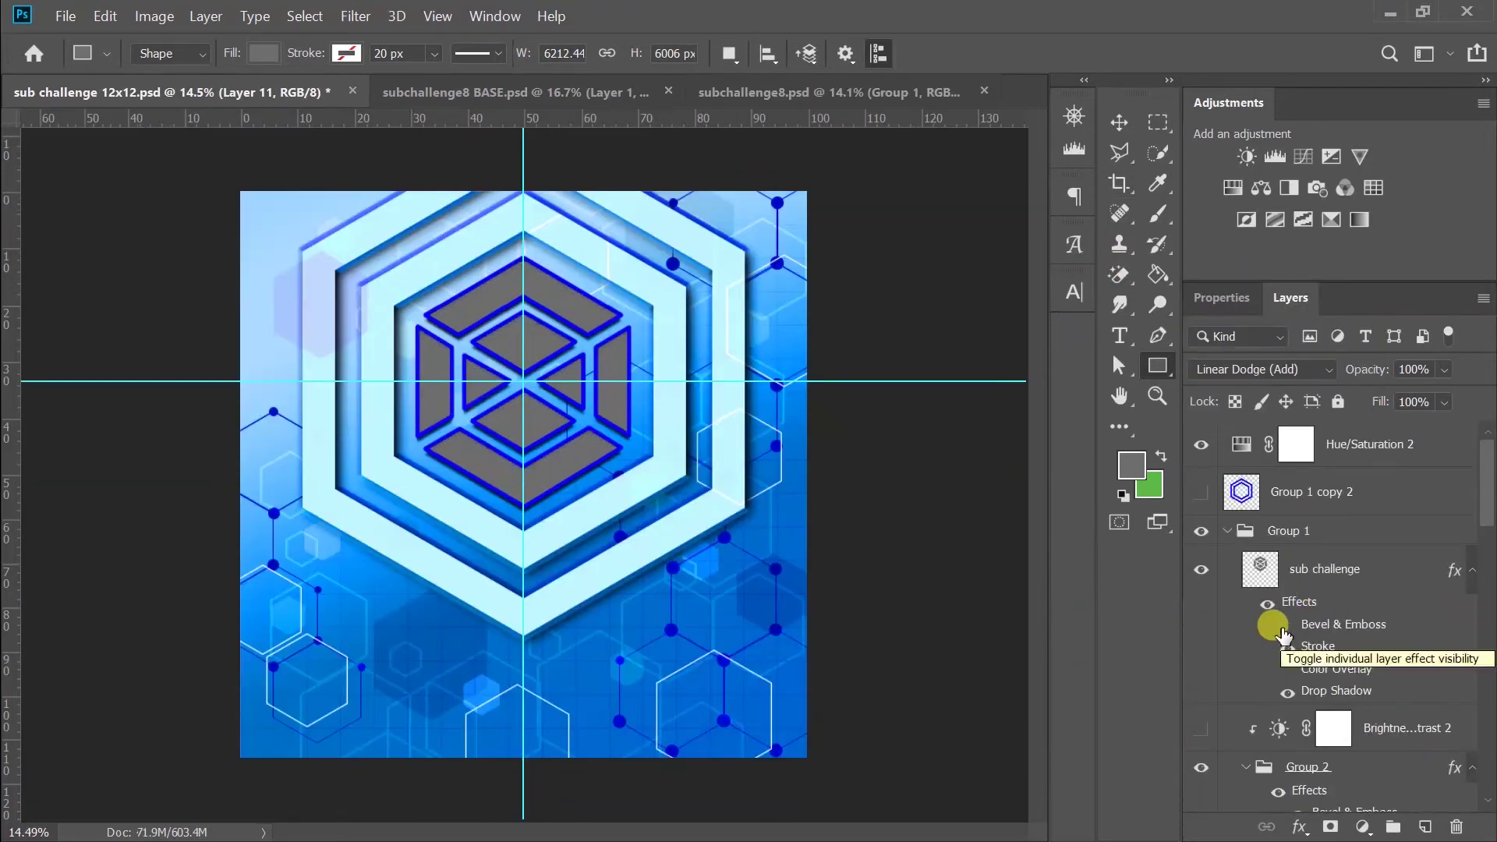
double_click(1325, 618)
click(1350, 167)
click(788, 87)
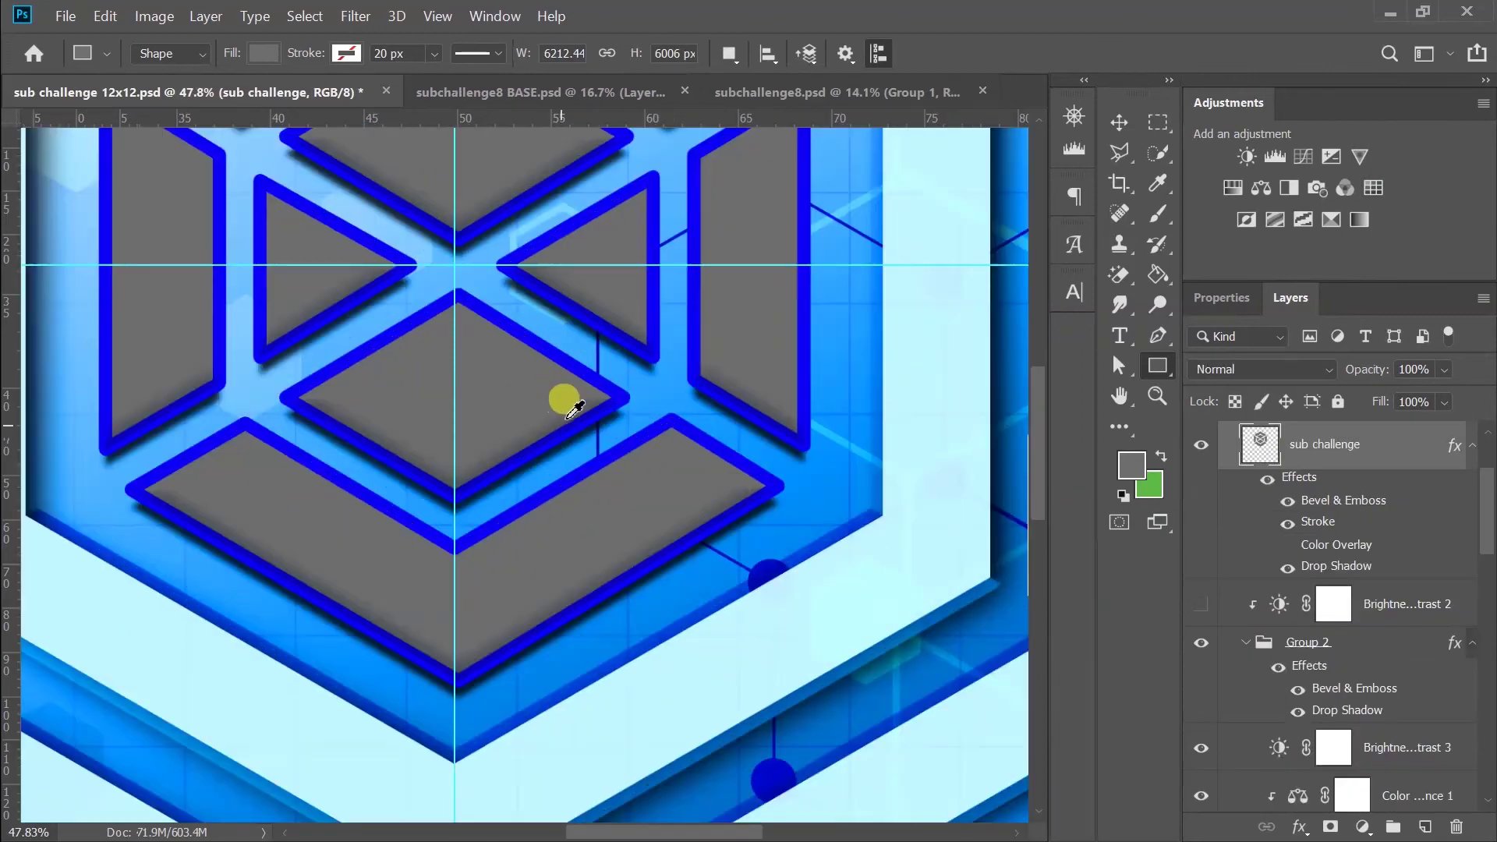
scroll(576, 407, down, 3)
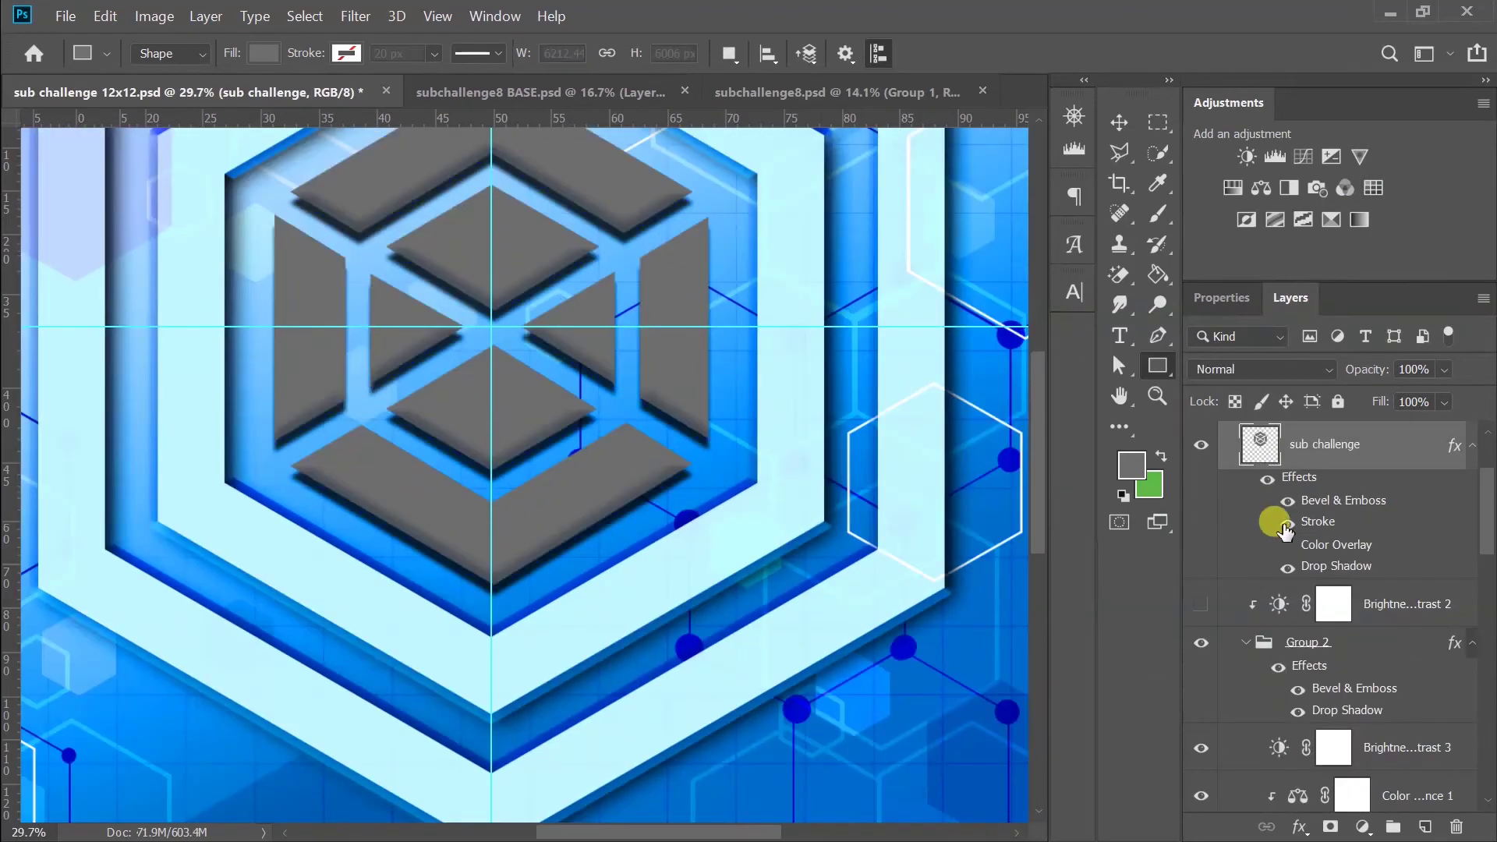
- Set the sub challenge logo's stroke to 24 px, centred, with the Pin Light blend mode
double_click(1317, 521)
click(1014, 259)
click(1014, 333)
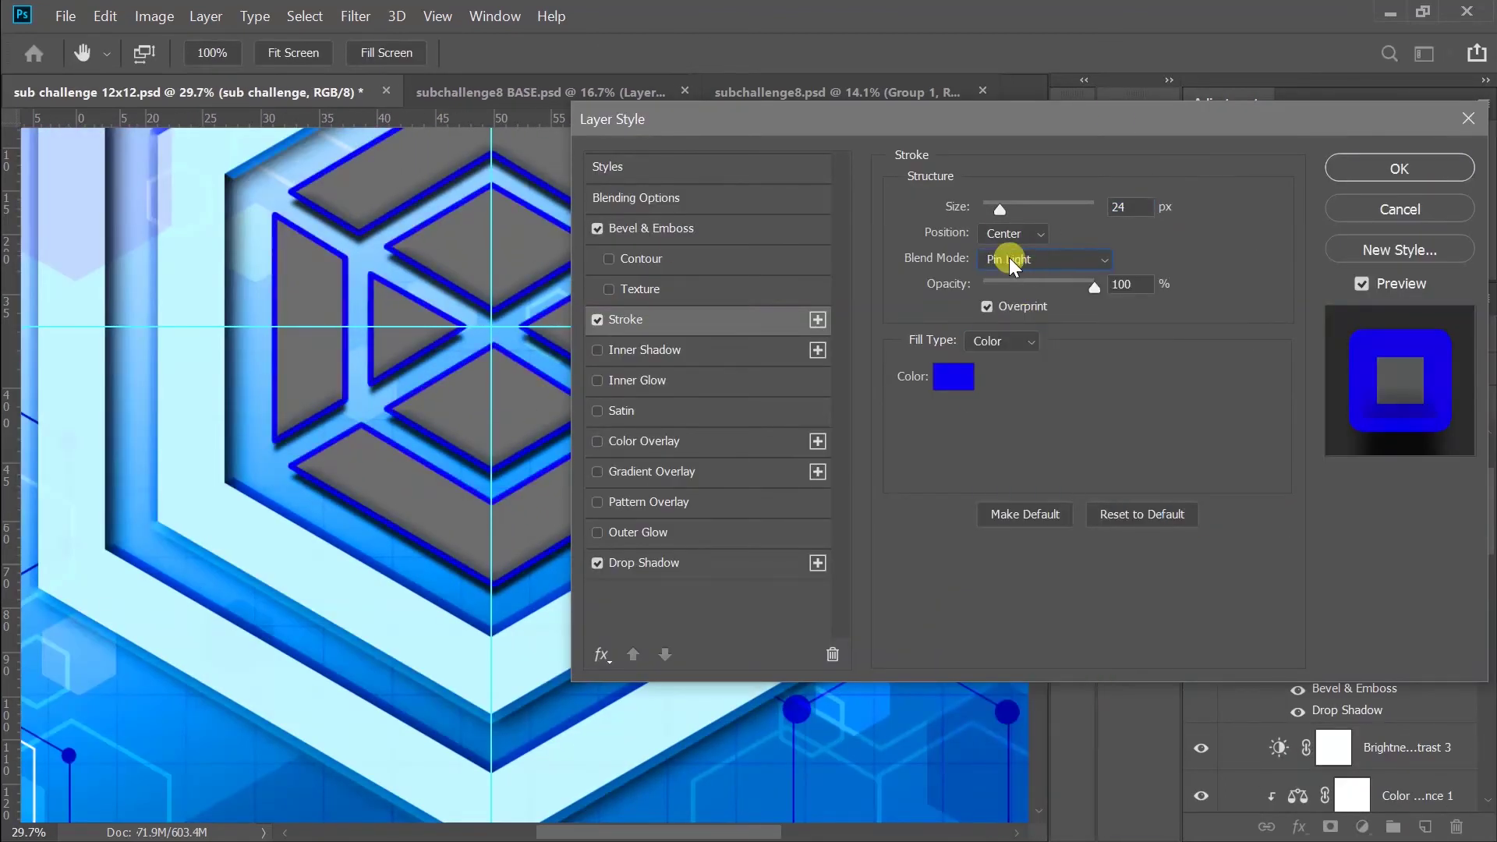
click(1372, 171)
click(1118, 121)
scroll(545, 467, down, 3)
scroll(1429, 686, down, 2)
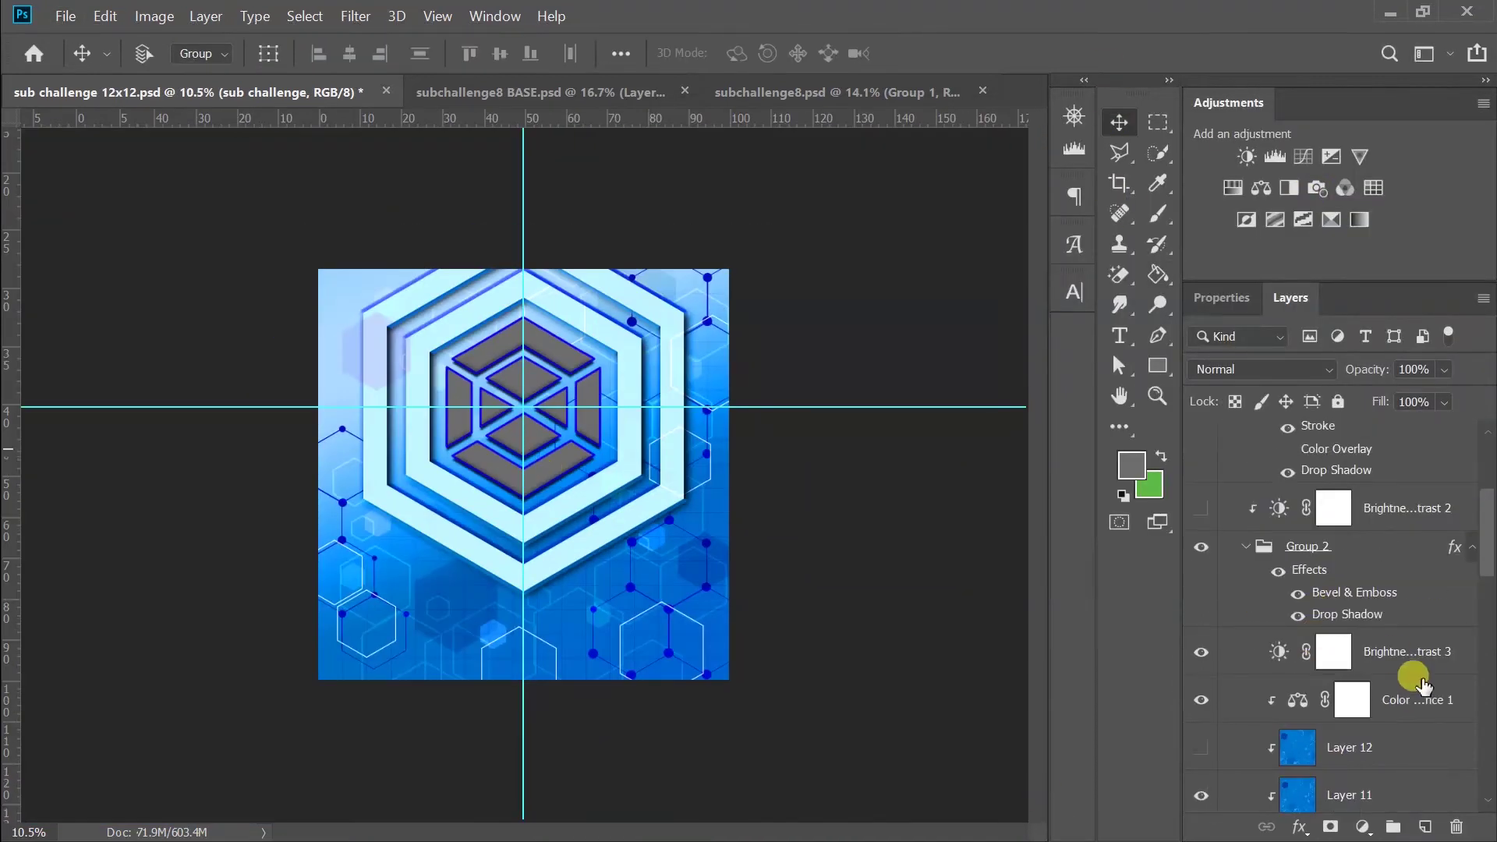
- Check the hexagon group's drop shadow in subchallenge8.psd and adjust Group 2's drop shadow in sub challenge 12x12.psd
click(1429, 690)
mouse_move(1388, 433)
mouse_down()
mouse_move(1330, 434)
mouse_move(1358, 437)
mouse_up()
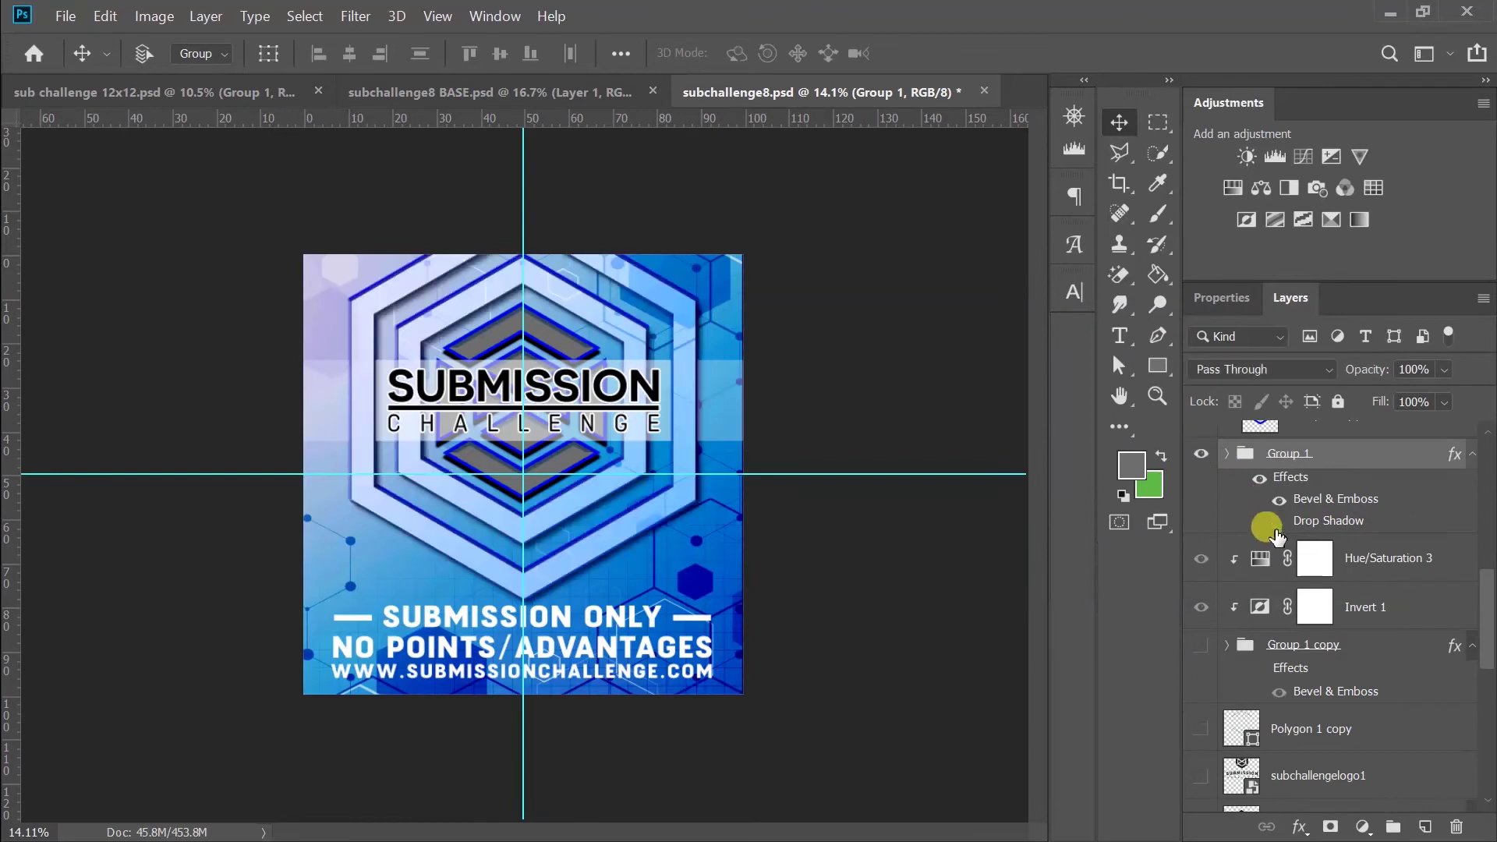
double_click(1275, 524)
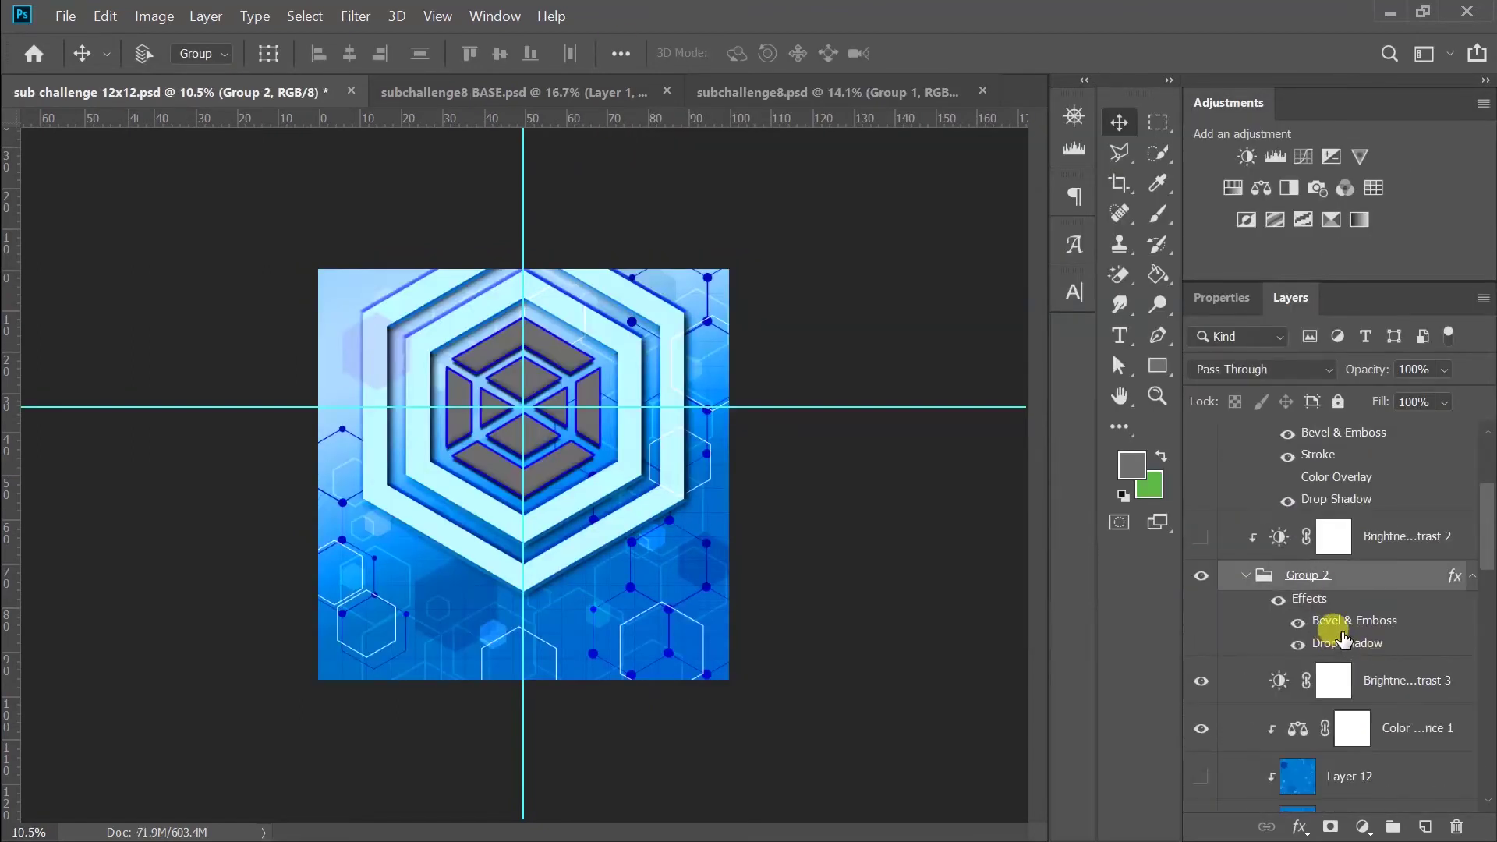
double_click(1344, 639)
drag(1096, 343, 1084, 346)
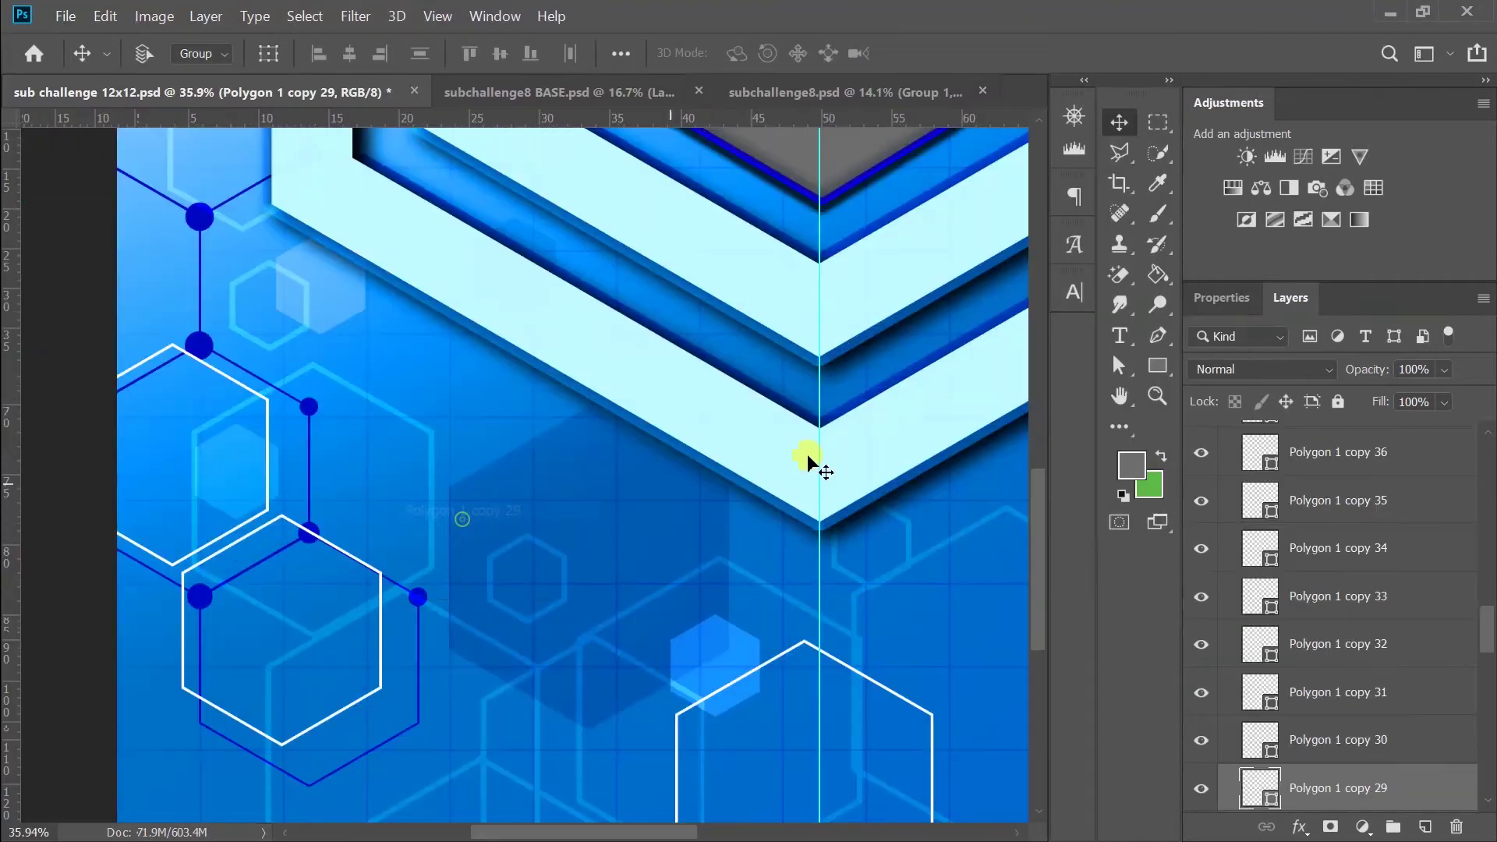
- Move the small light-blue background hexagon down, away from the lower-right edge of the outer ring
scroll(807, 453, down, 5)
scroll(679, 635, up, 5)
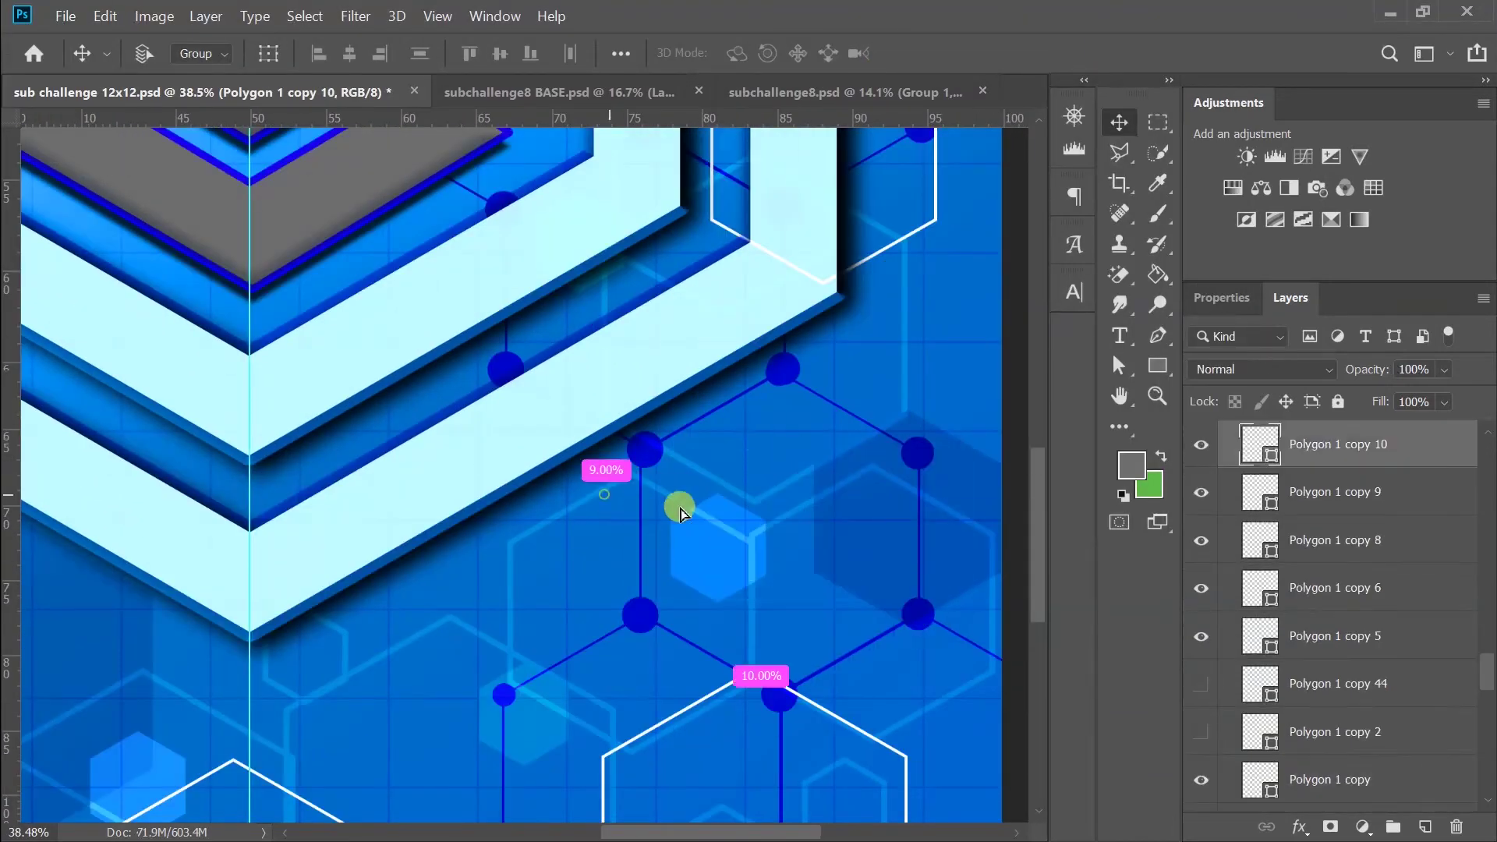
scroll(608, 502, down, 5)
scroll(802, 611, up, 2)
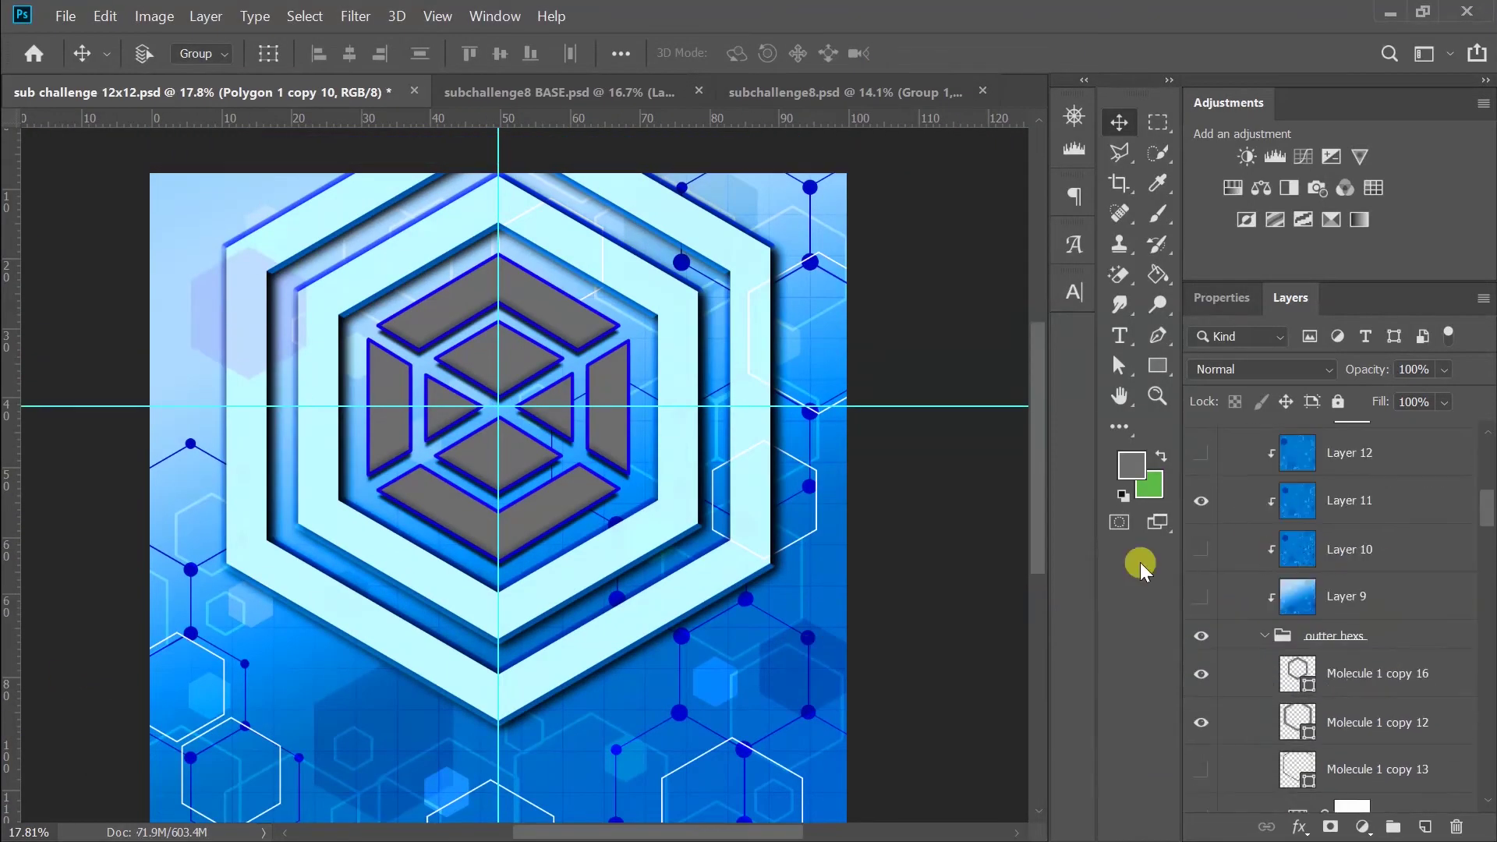
- Scale Layer 11 to about 103% and reposition it over the artwork
scroll(686, 379, up, 5)
right_click(686, 379)
click(811, 558)
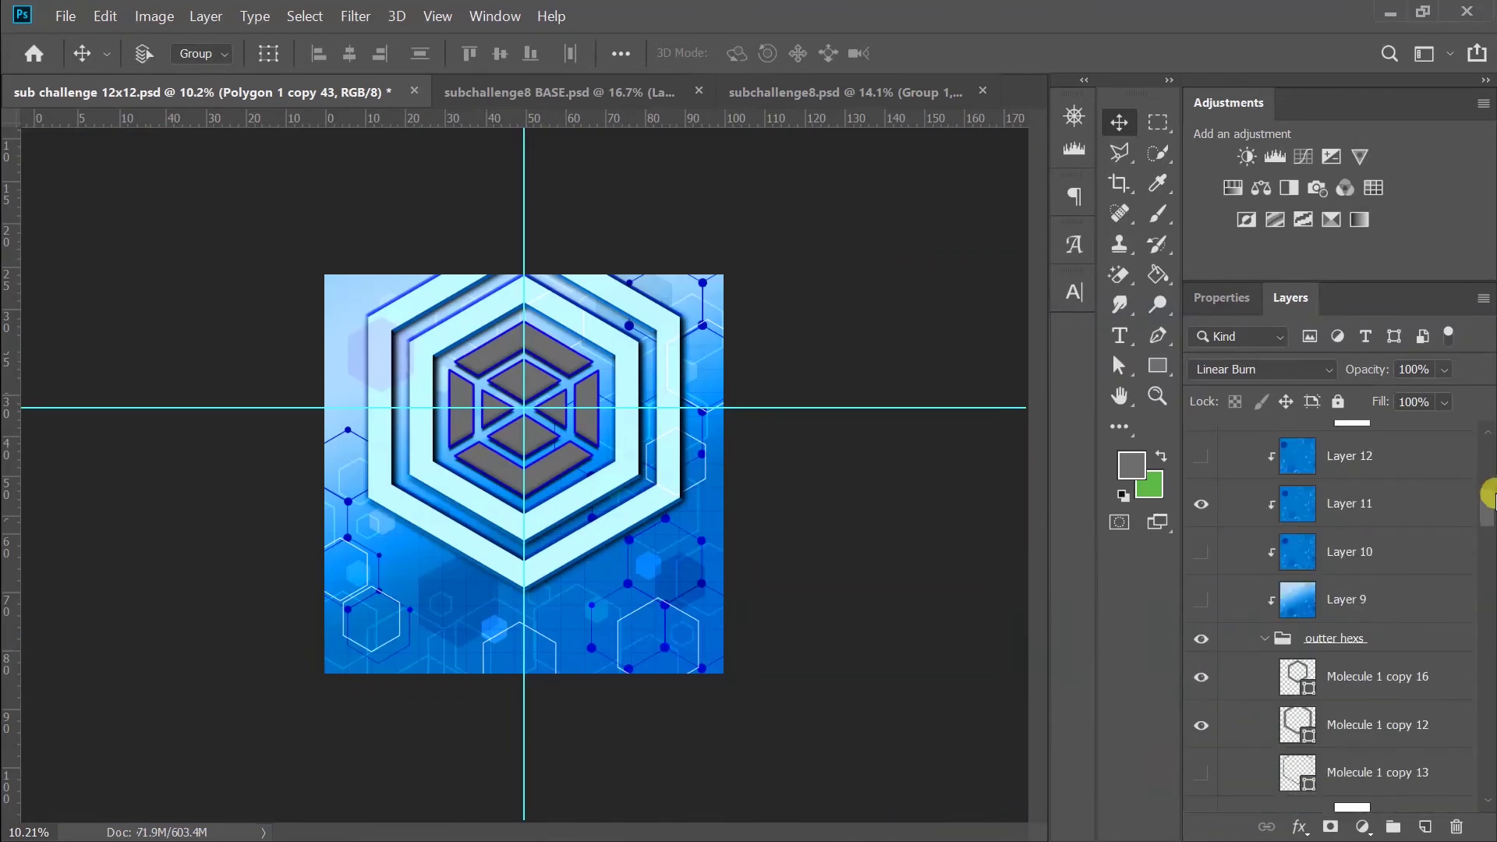
key(ctrl+t)
drag(705, 293, 693, 292)
key(ctrl+plus)
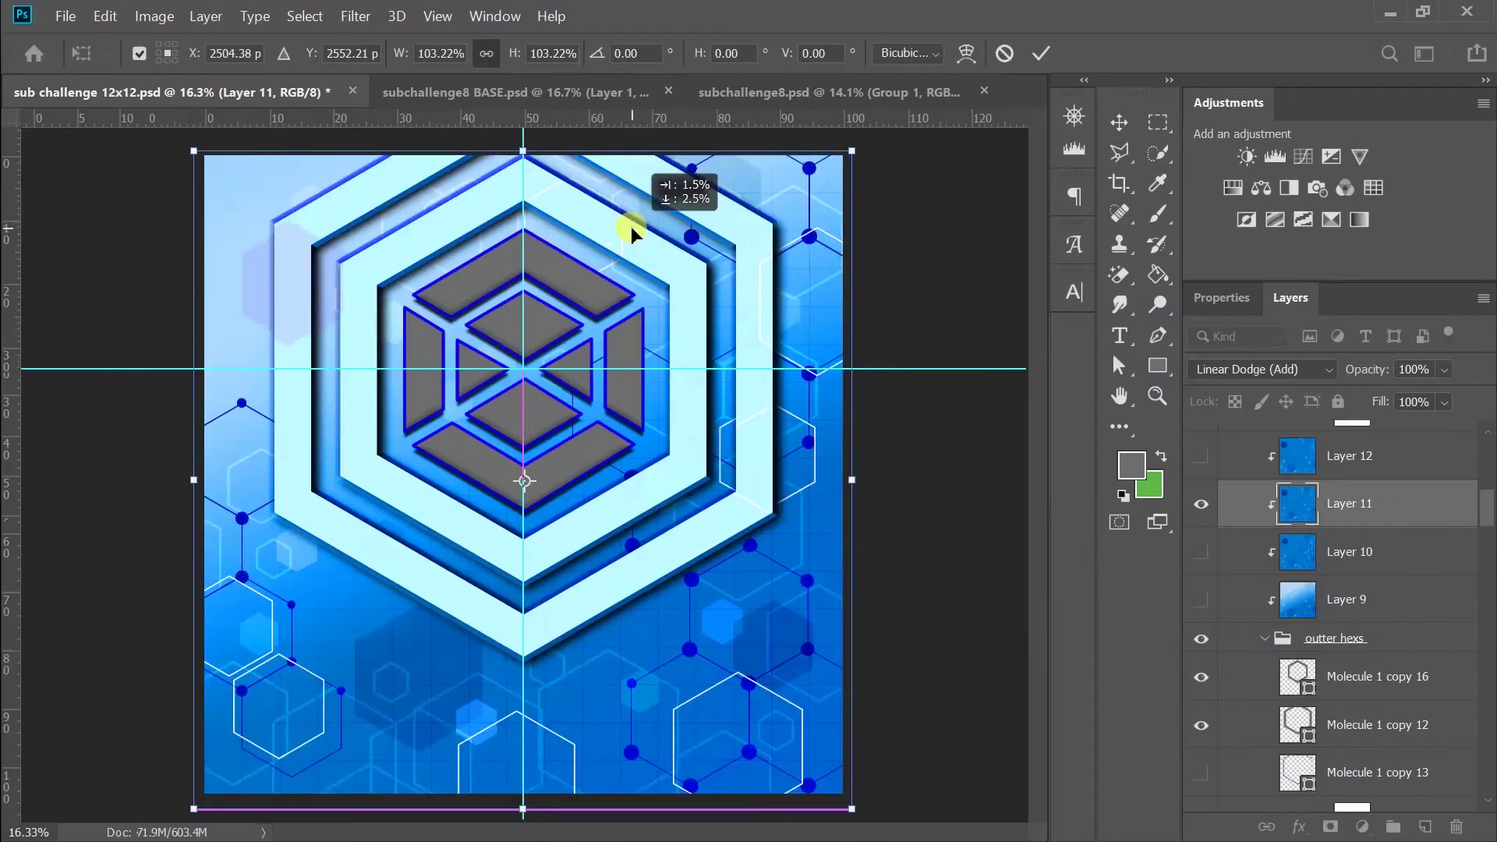
click(1039, 53)
key(ctrl+minus)
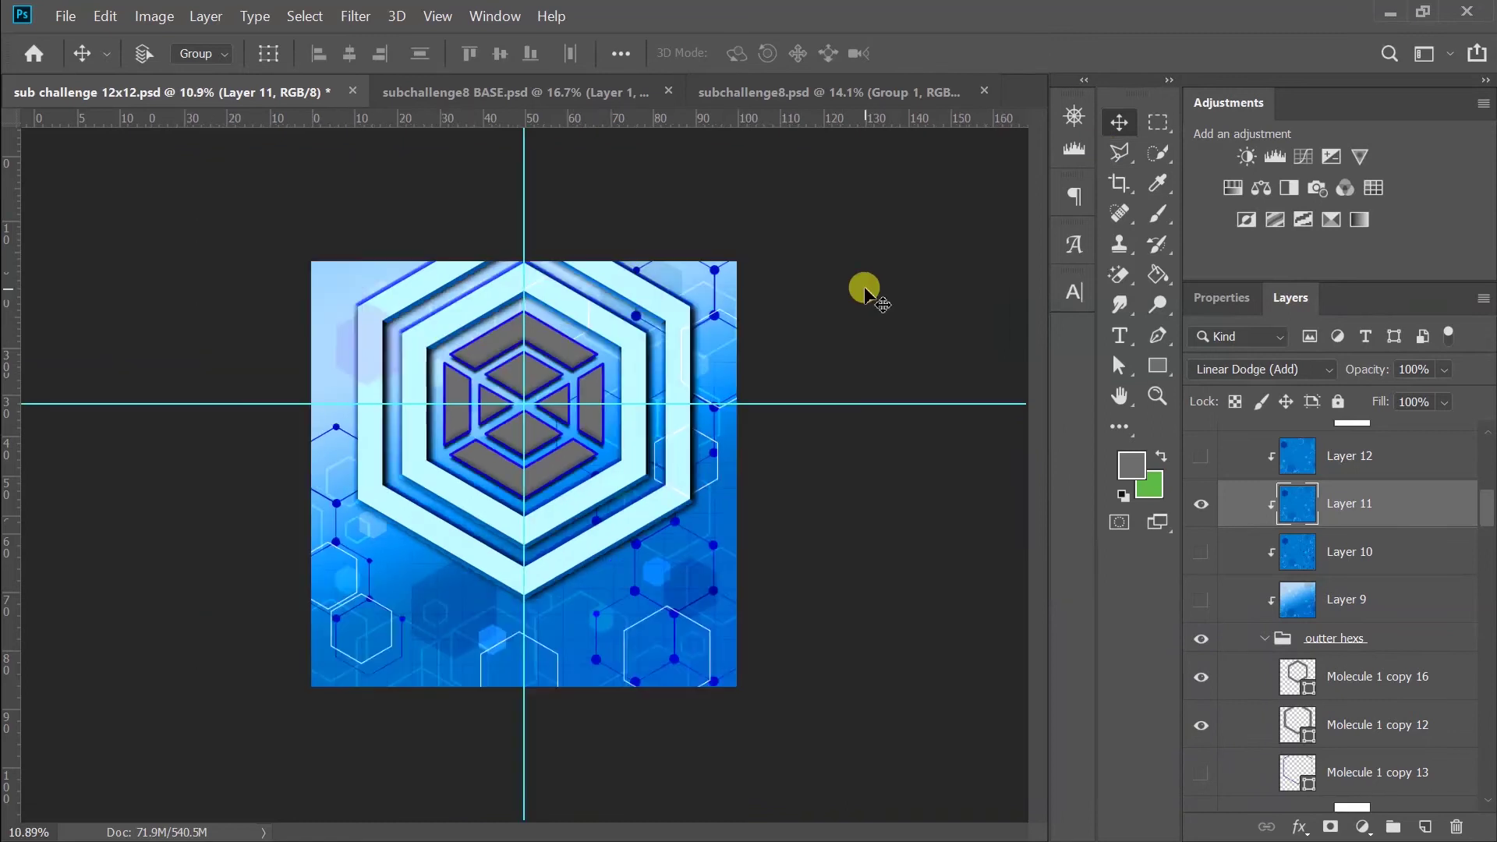
- Add a clipped Hue/Saturation adjustment to the rings with hue about +12 and saturation about +45
scroll(1314, 643, up, 3)
click(1318, 494)
click(1232, 188)
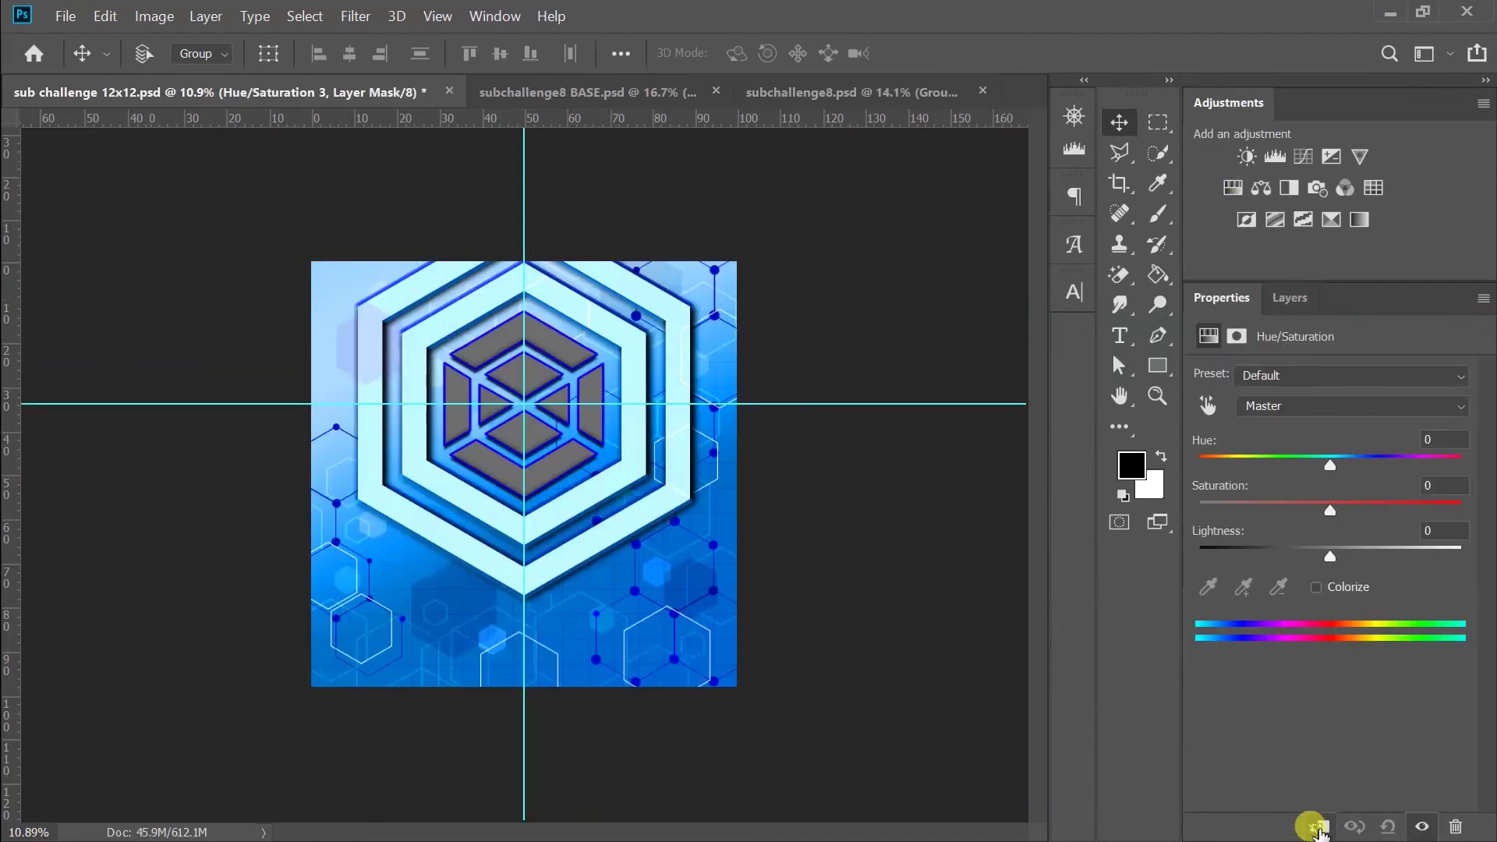
drag(1331, 465, 1367, 466)
drag(1271, 511, 1465, 499)
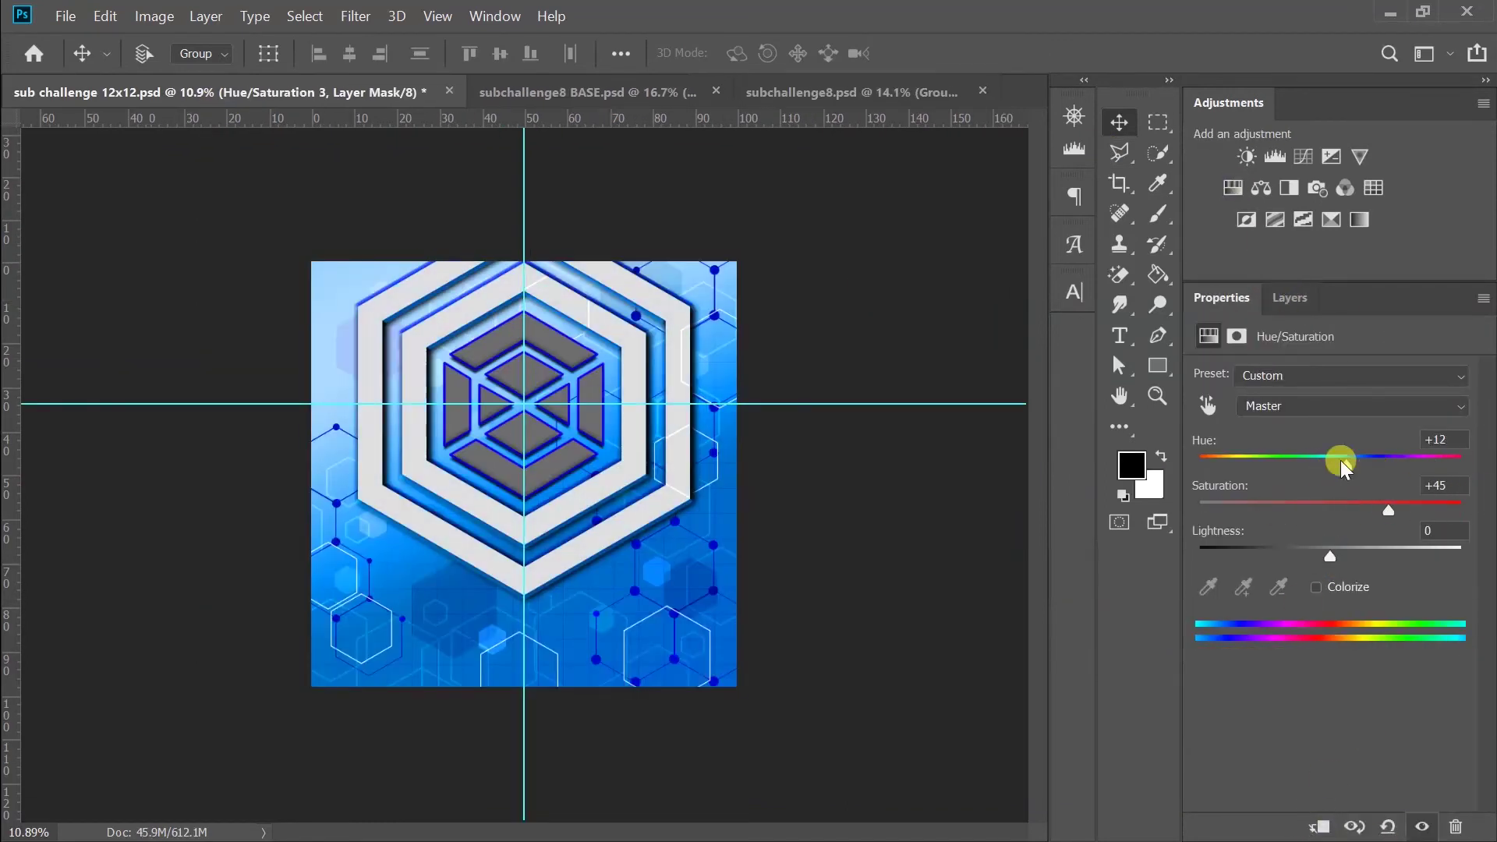
- Try restricting the rings' Hue/Saturation adjustment to the Blues range and undo the change
click(1288, 298)
click(1304, 541)
key(alt+6)
key(alt+7)
drag(1215, 502, 1222, 510)
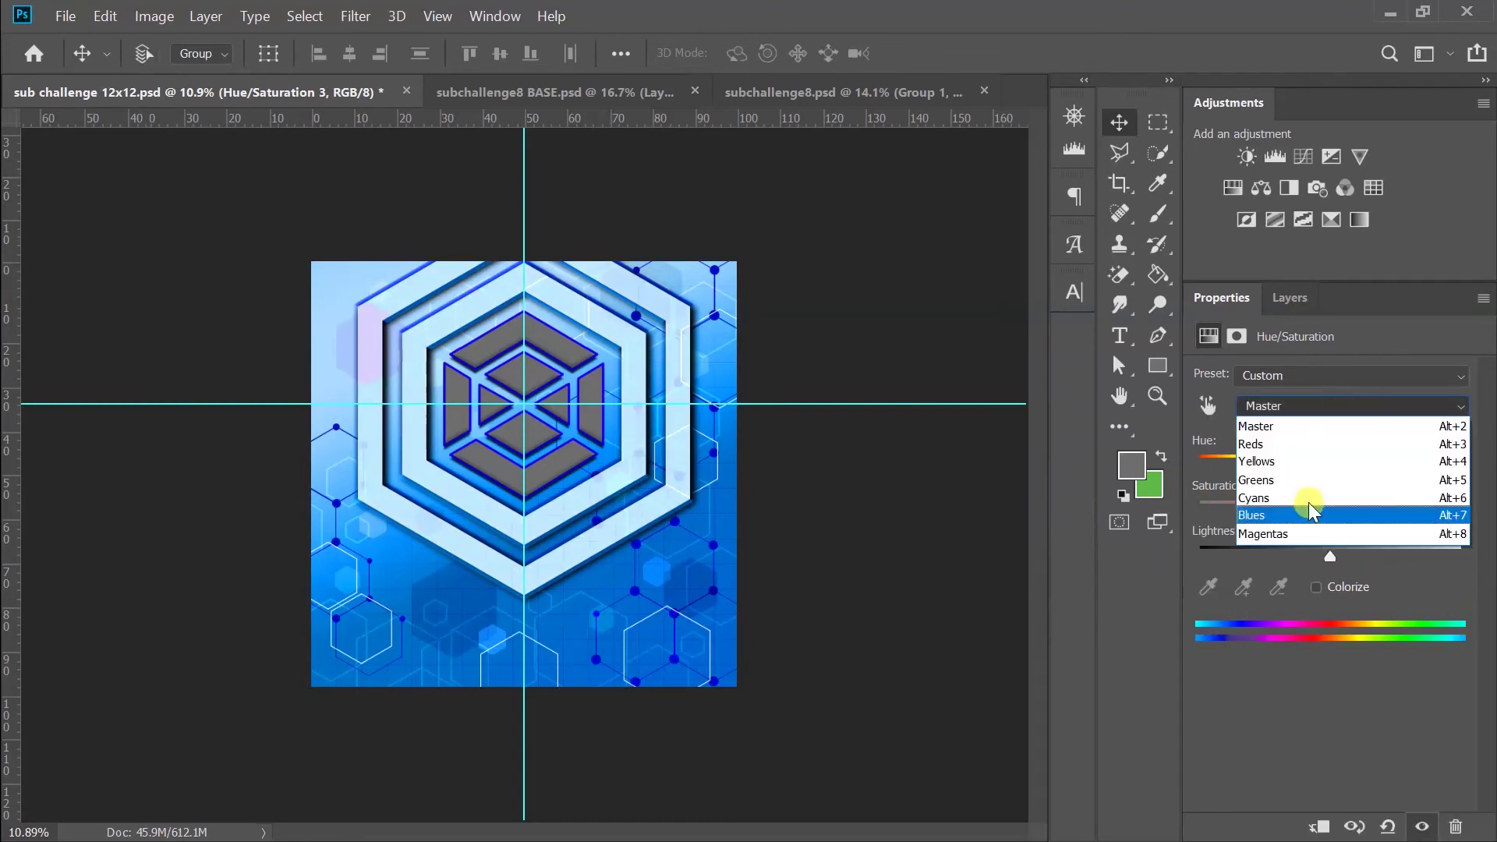
click(1308, 513)
key(ctrl+z)
key(F7)
scroll(1047, 473, up, 1)
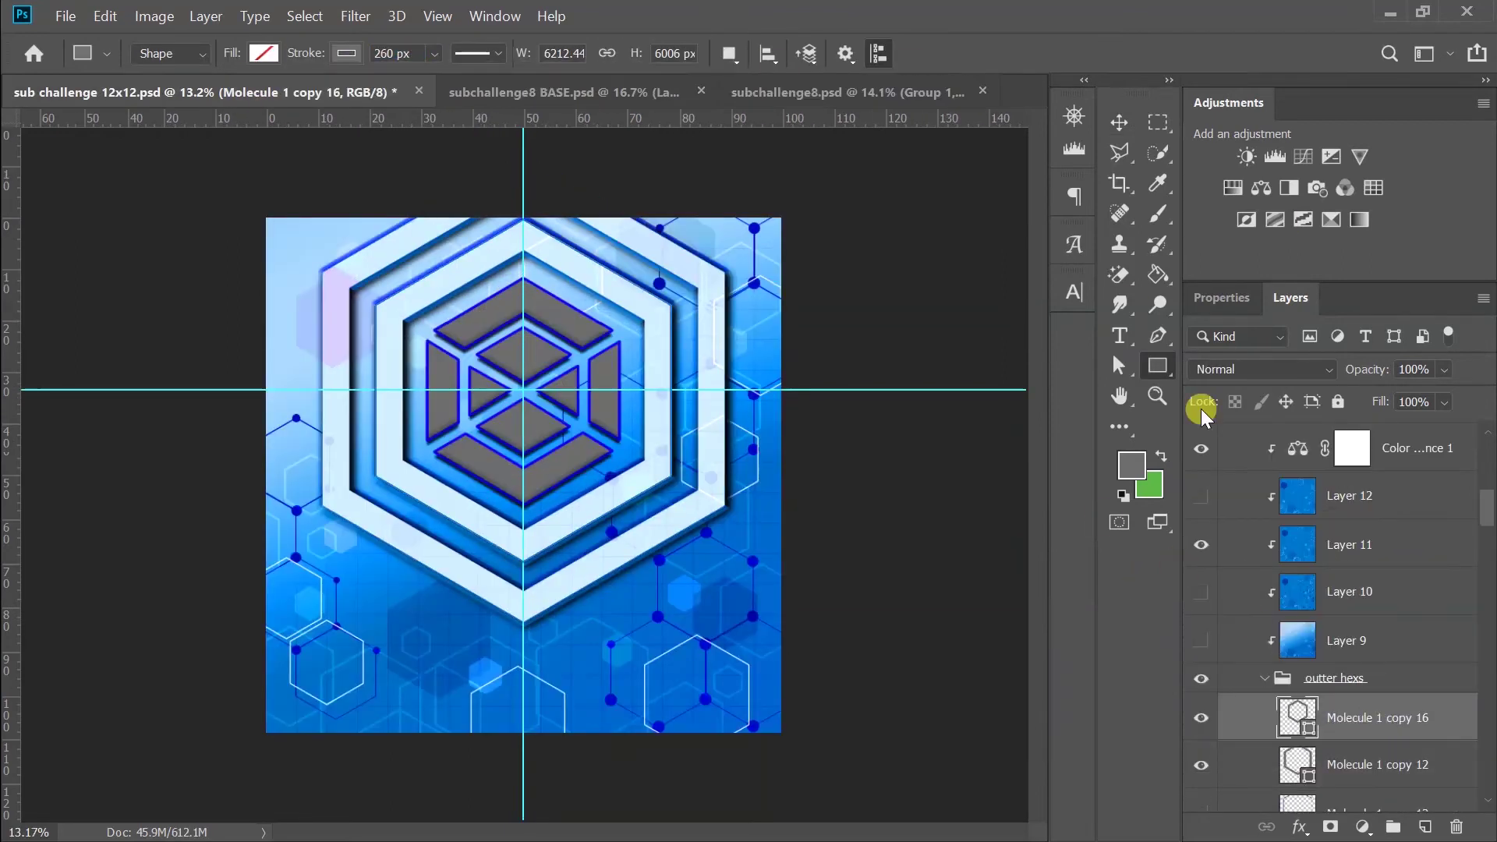
- Preview the hidden Polygon 1 outline and try a different opacity on the white hexs group
scroll(1337, 612, up, 5)
click(1309, 568)
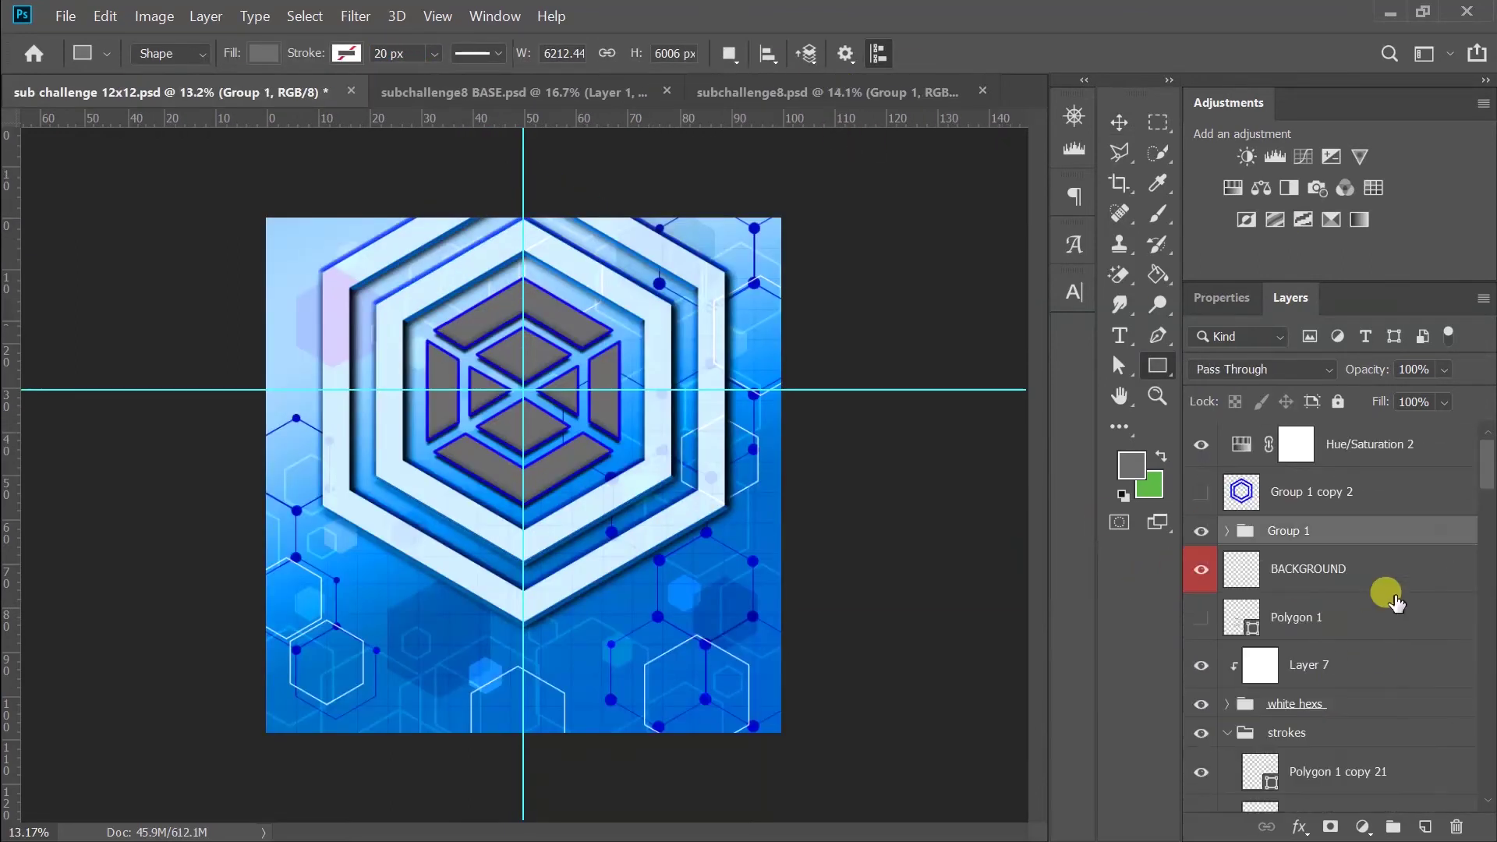
click(1201, 617)
click(1200, 622)
scroll(1437, 662, down, 1)
click(1326, 656)
drag(1444, 370, 1473, 401)
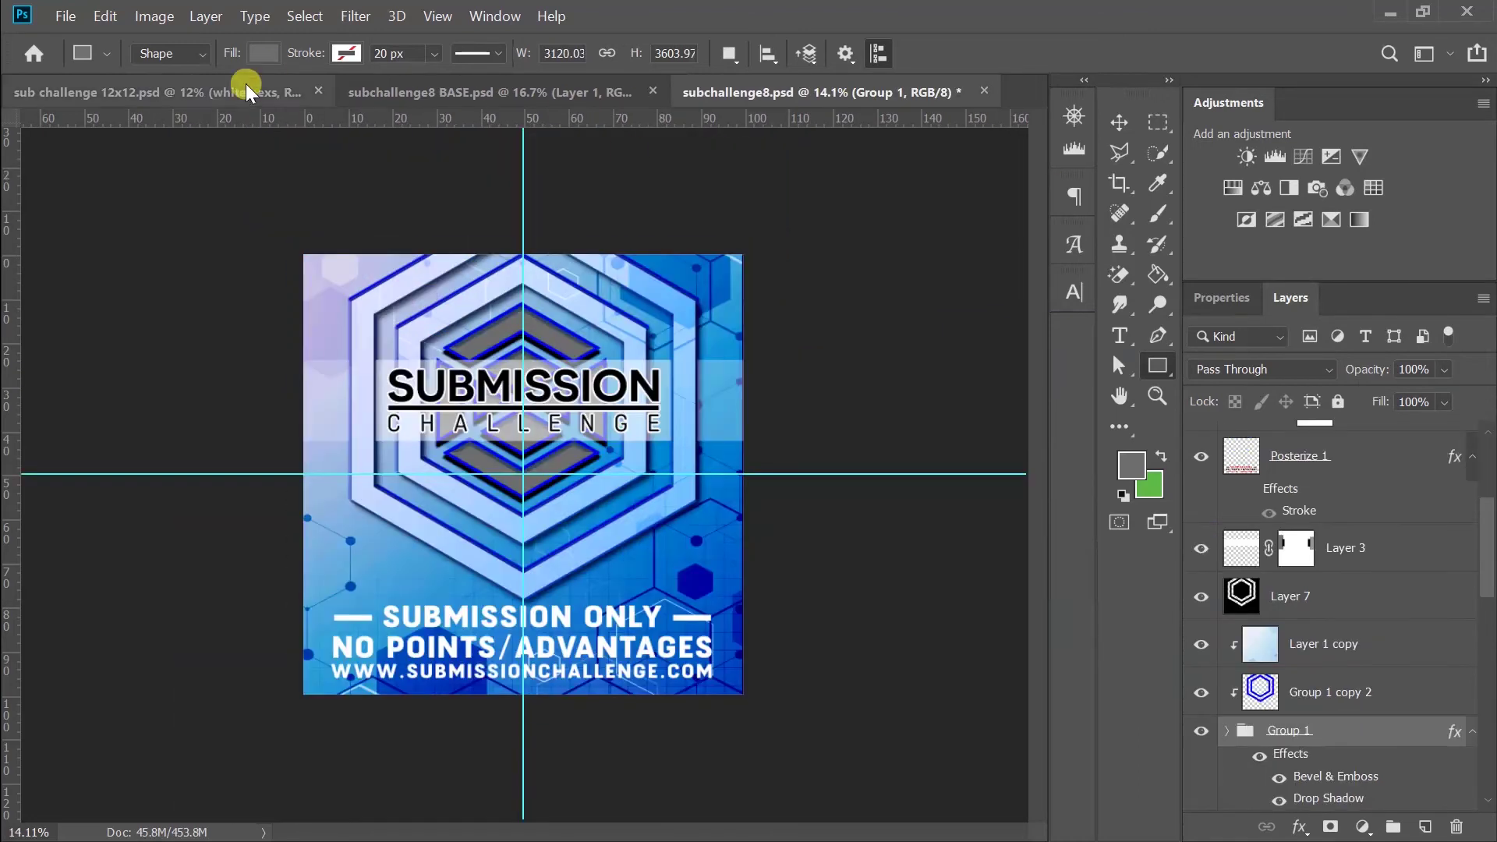
- Scale the blue Polygon 1 outline to about 138% near the lower-right corner and duplicate it into both lower corners
click(437, 16)
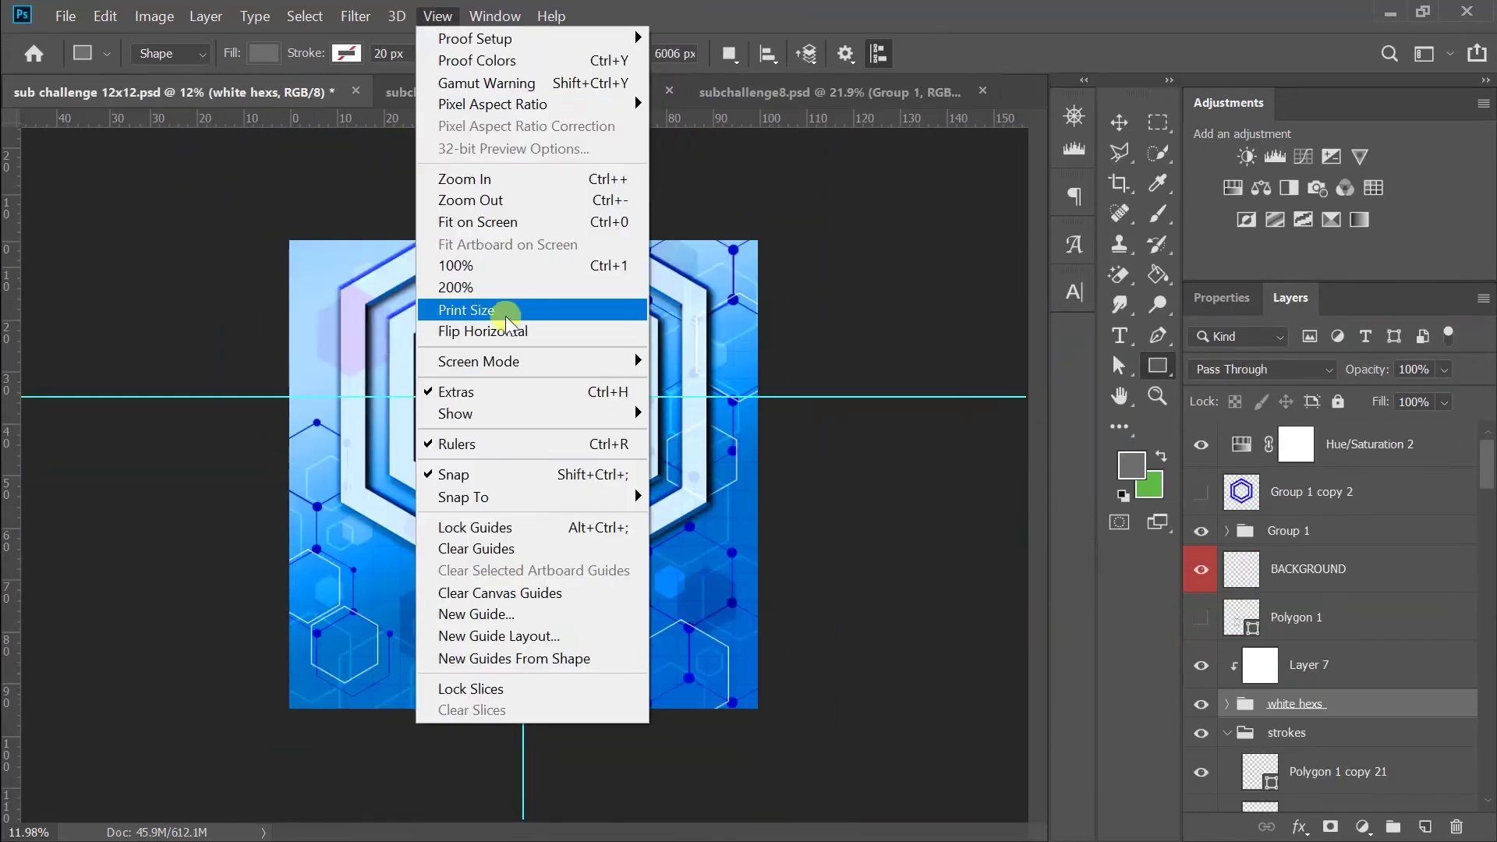
click(500, 223)
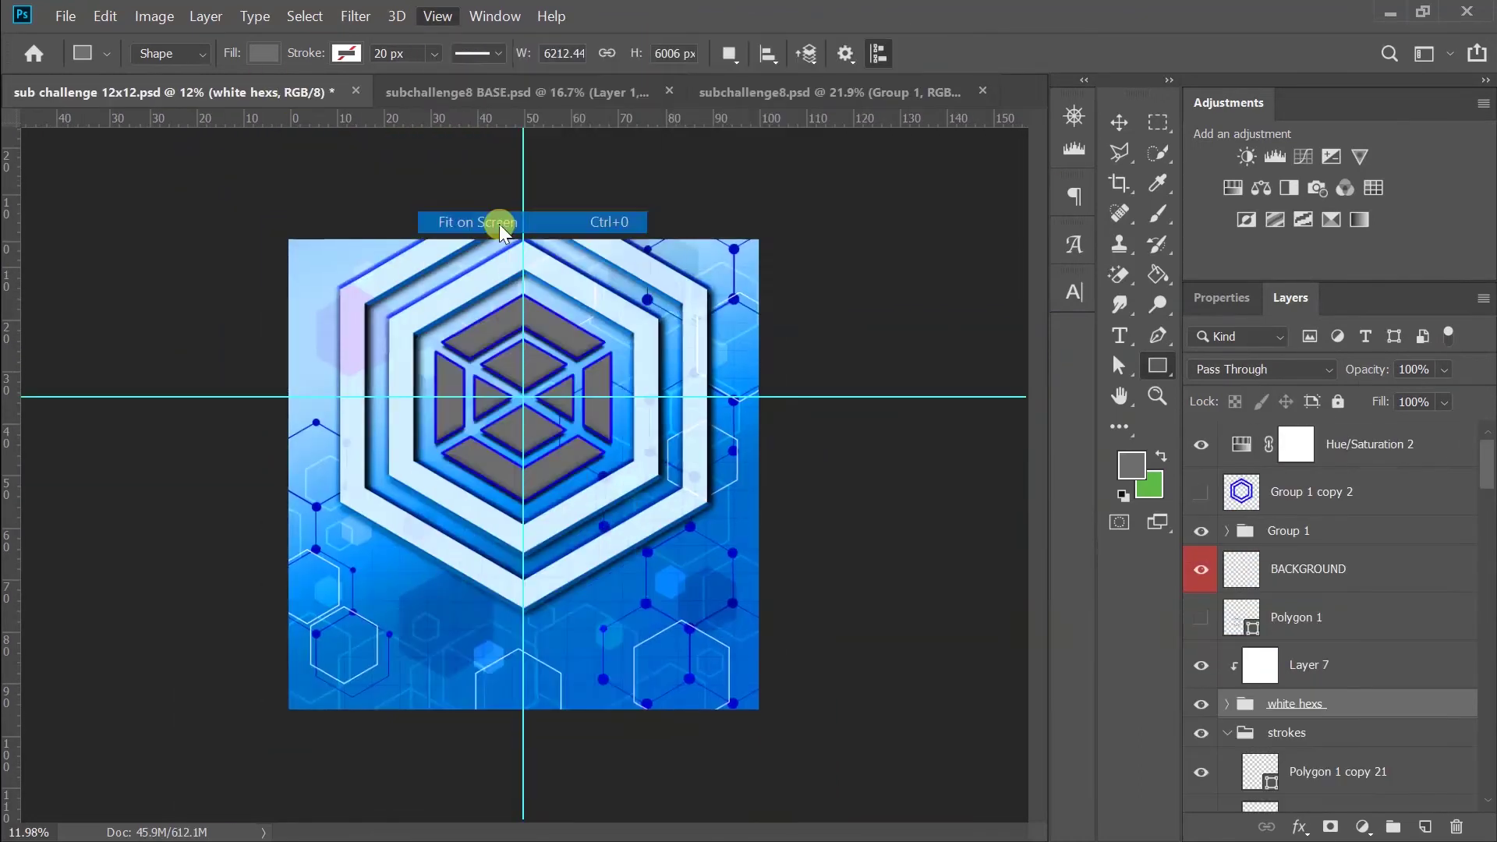
click(820, 97)
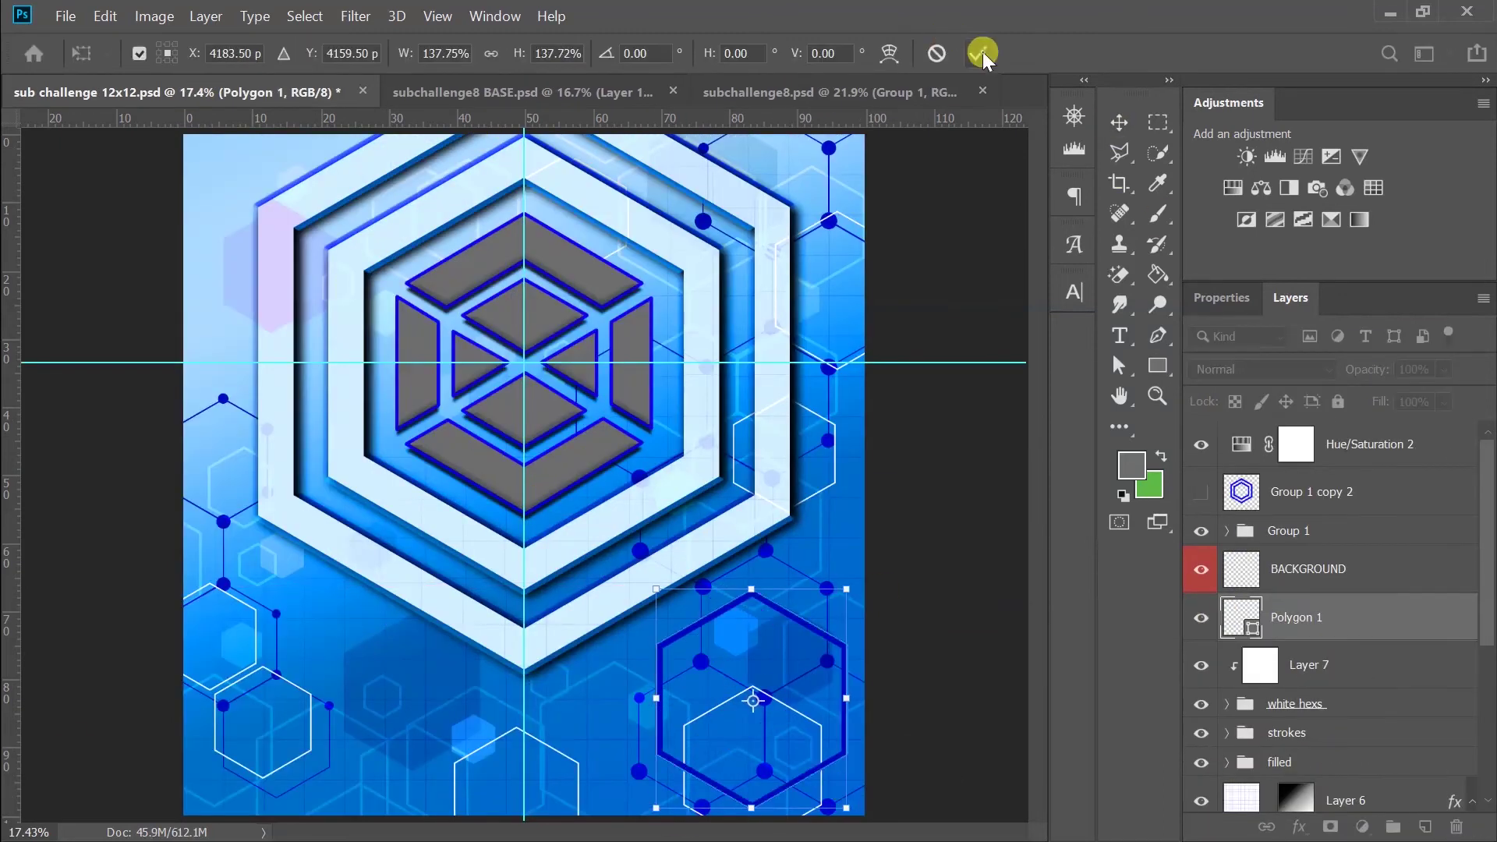
click(981, 53)
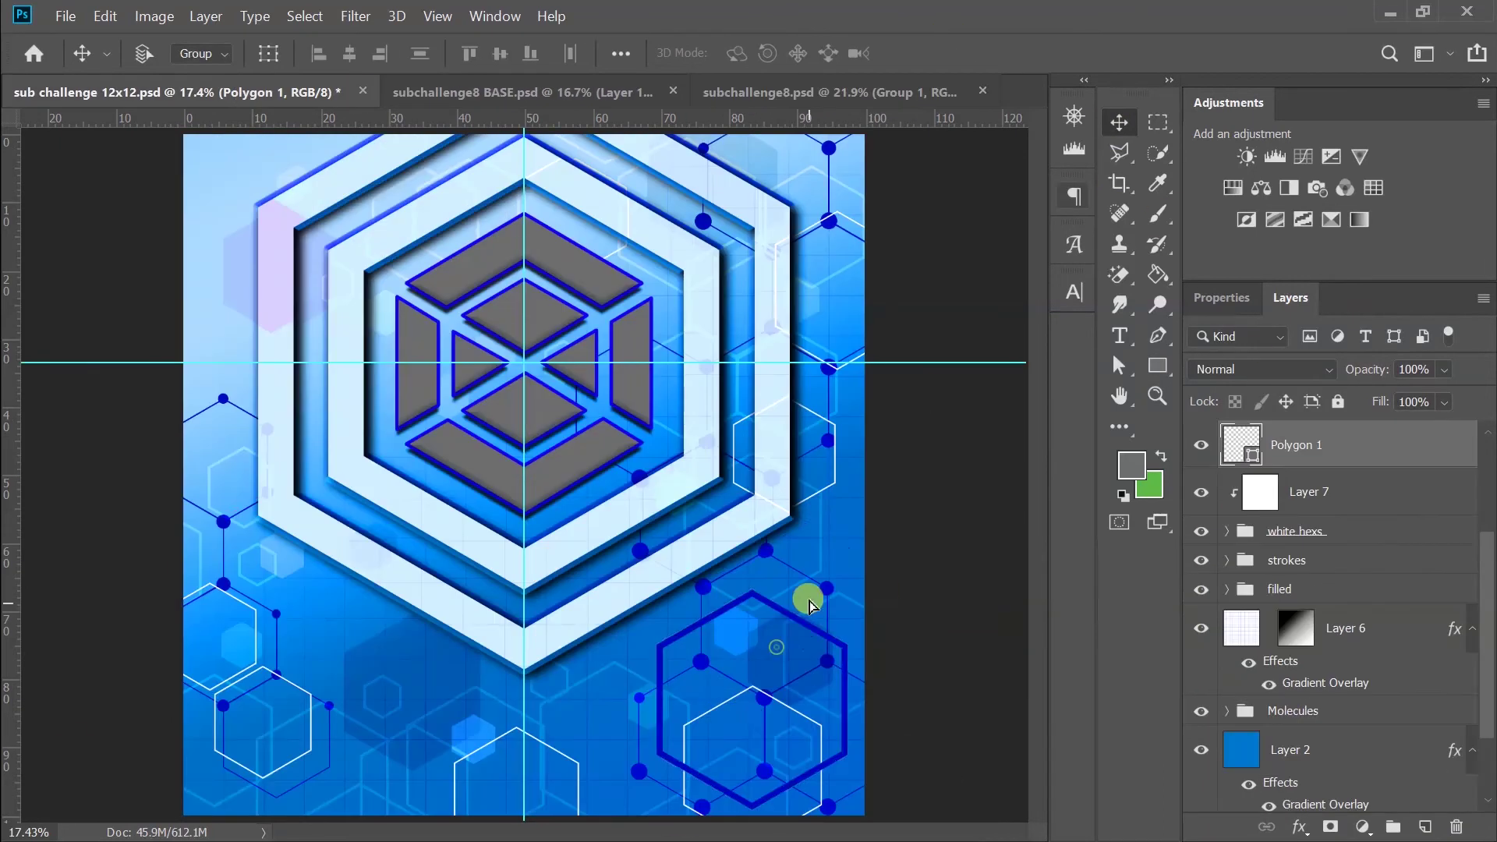
drag(805, 602, 676, 782)
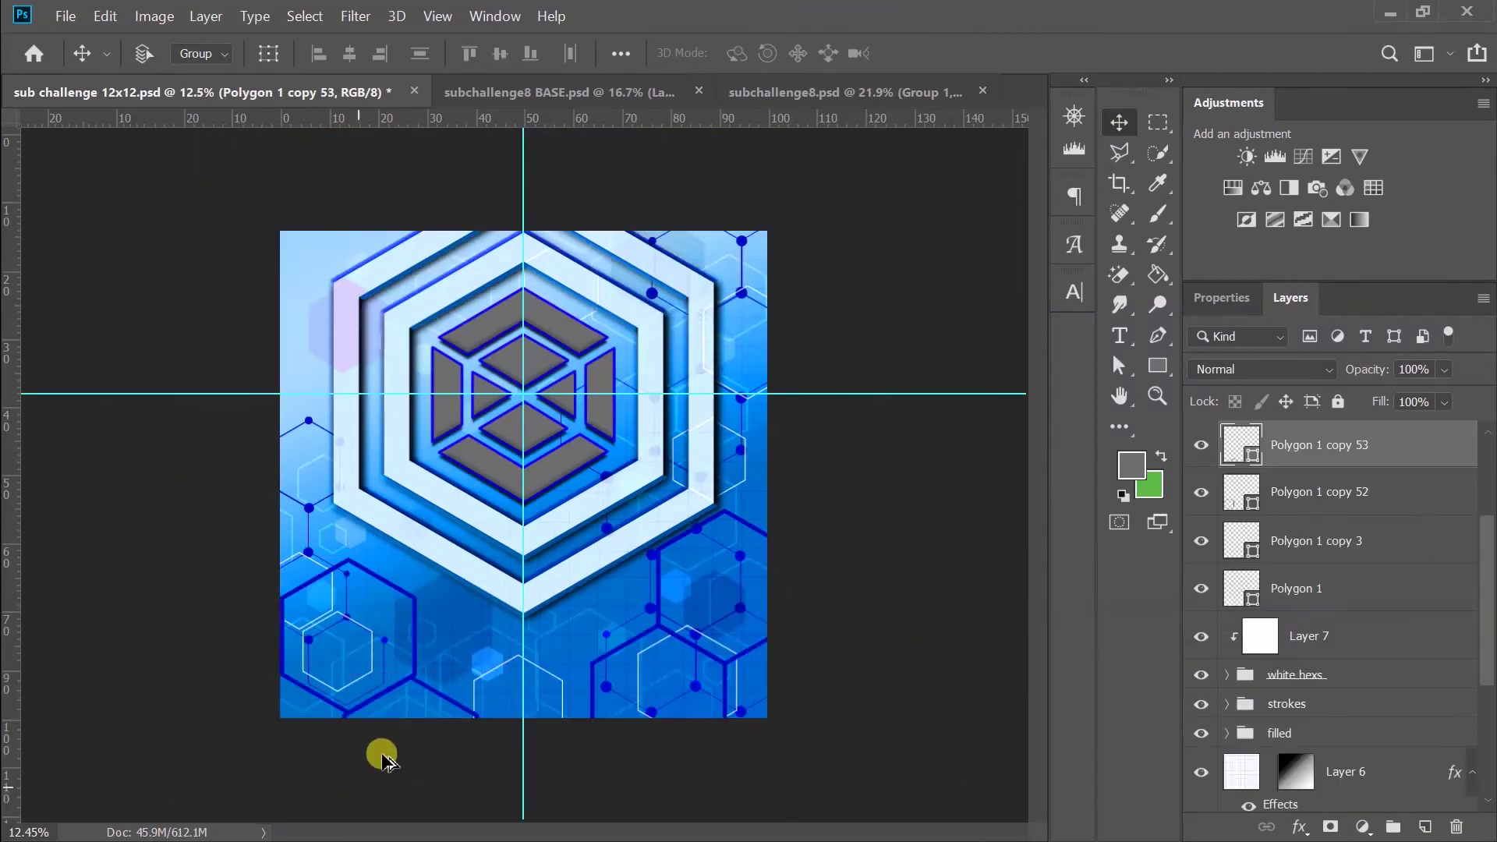
- Duplicate the dark filled hexagon from the lower-right area into the artwork's upper-right corner
scroll(382, 756, up, 4)
click(438, 16)
click(468, 224)
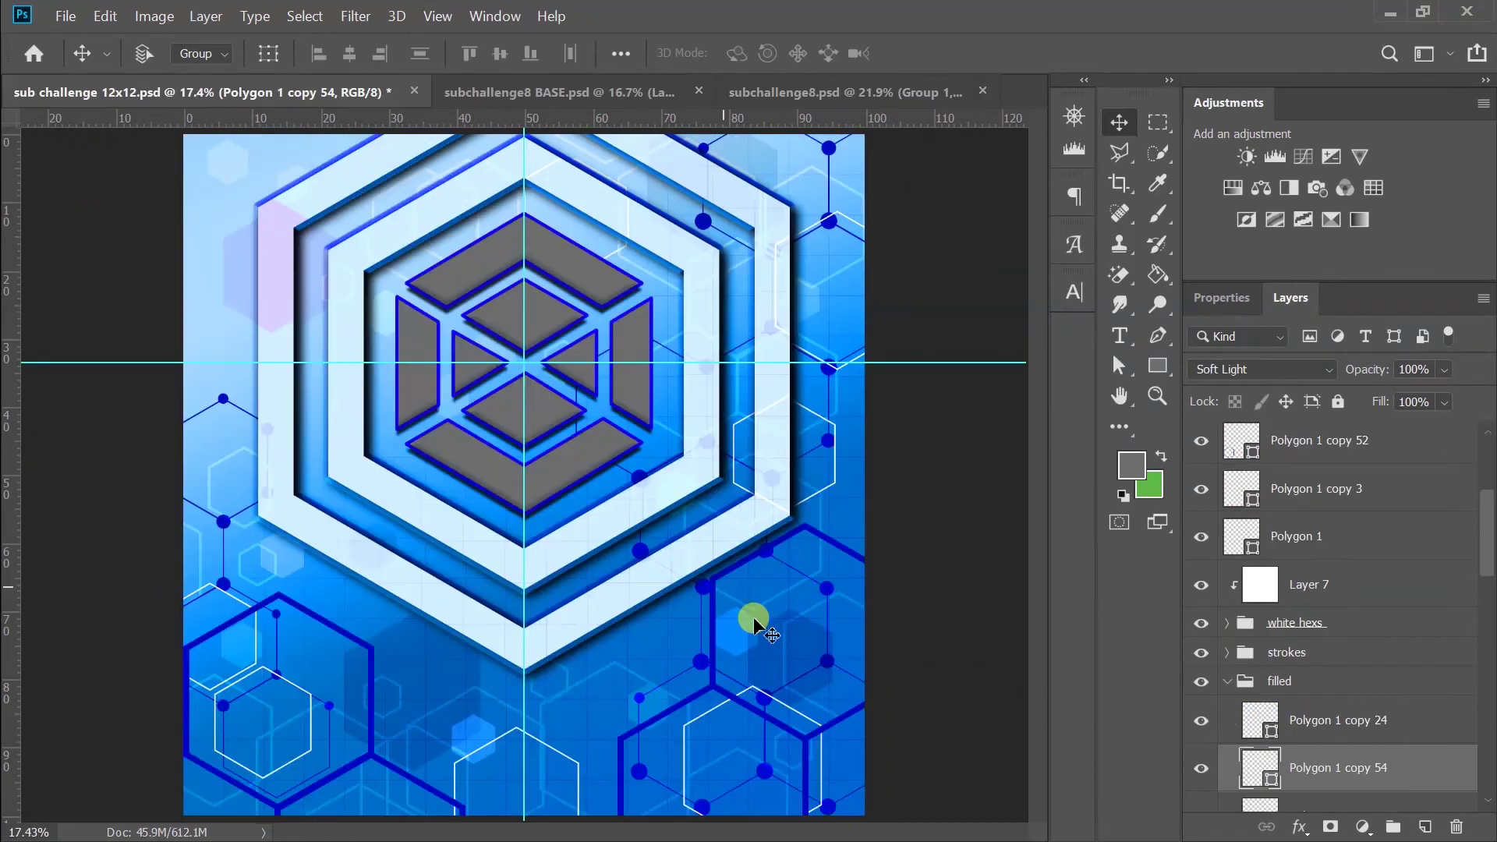
drag(752, 618, 772, 121)
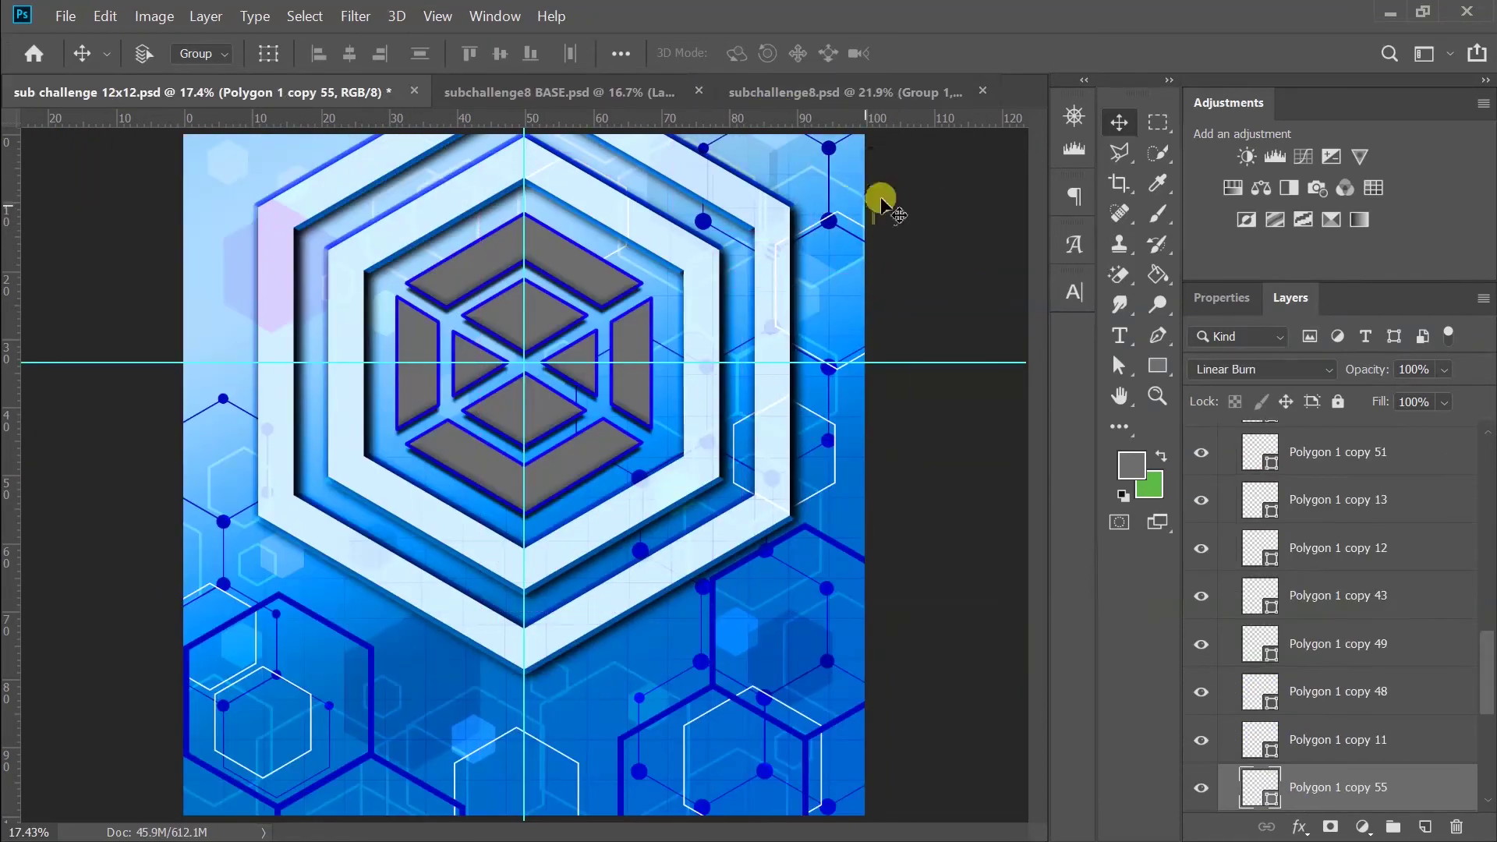
click(438, 16)
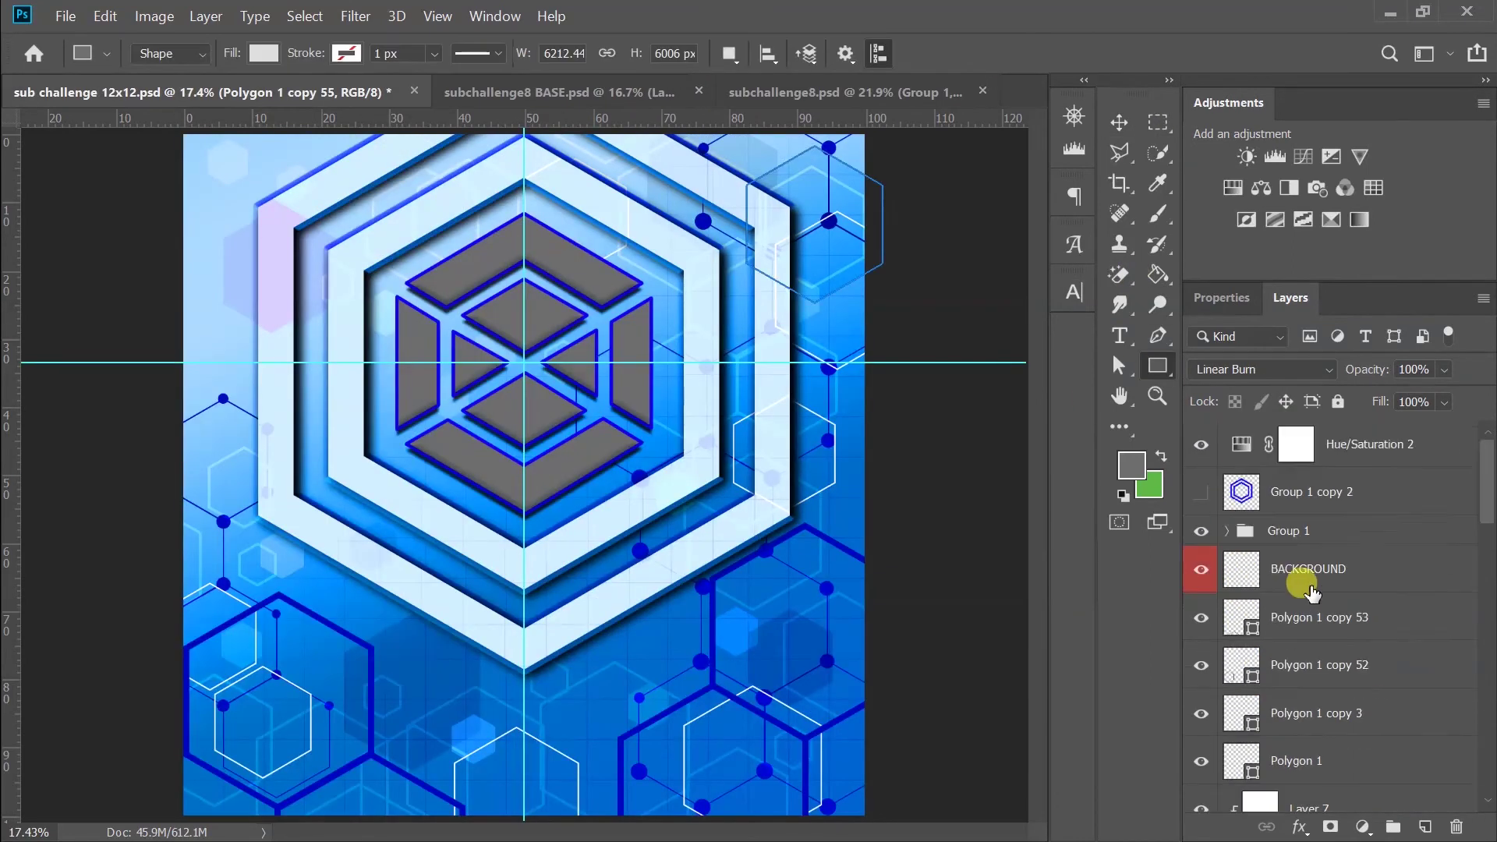
- Draw a white rectangle across the middle of the logo and scale it to about 77% width and 97% height
mouse_move(904, 291)
mouse_down()
mouse_move(47, 374)
mouse_move(31, 418)
mouse_up()
click(257, 53)
click(149, 183)
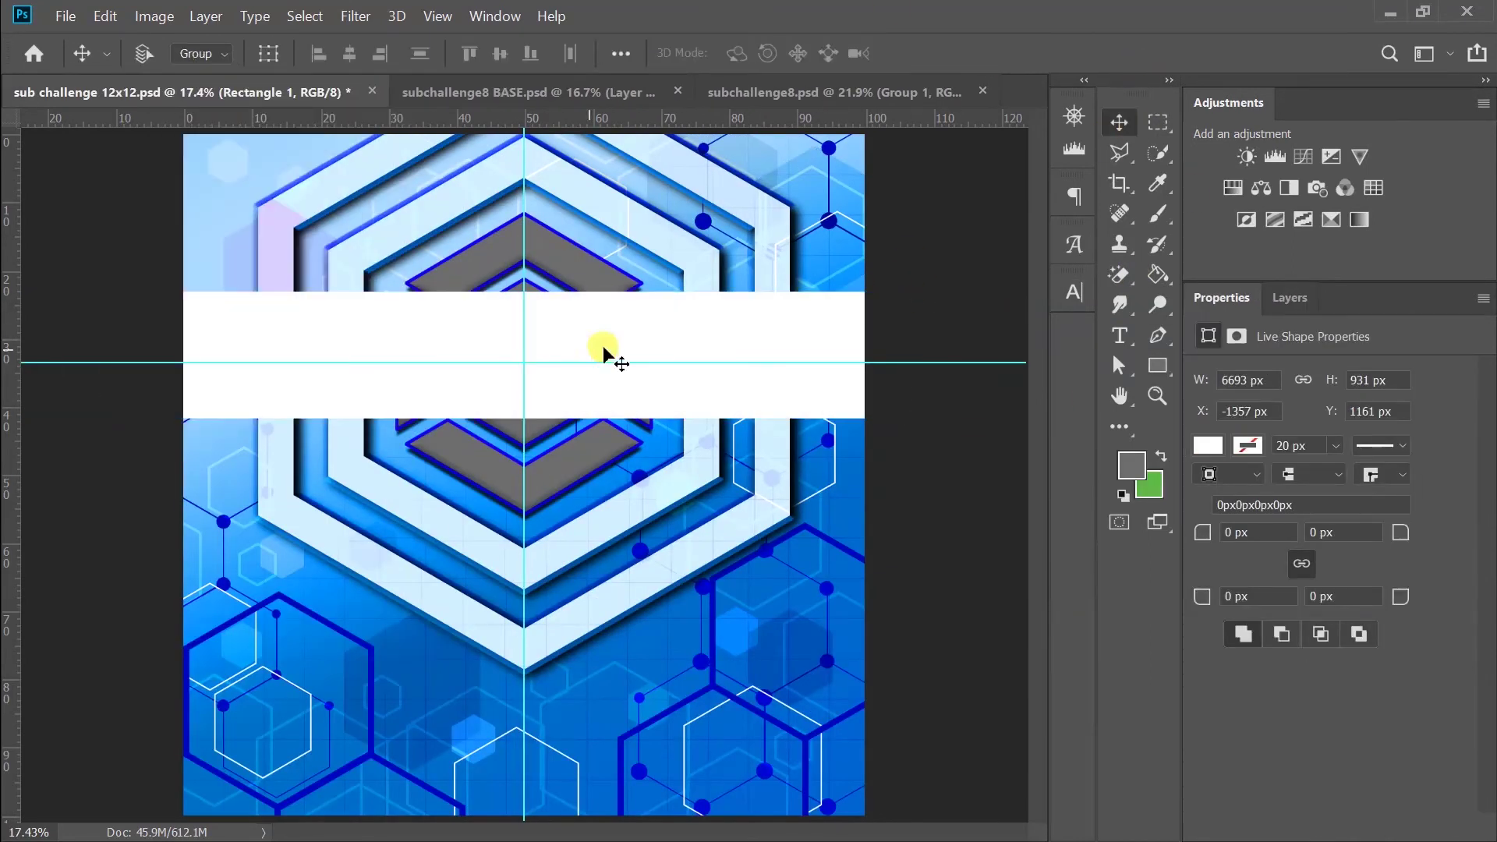
key(ctrl+t)
drag(358, 332, 428, 339)
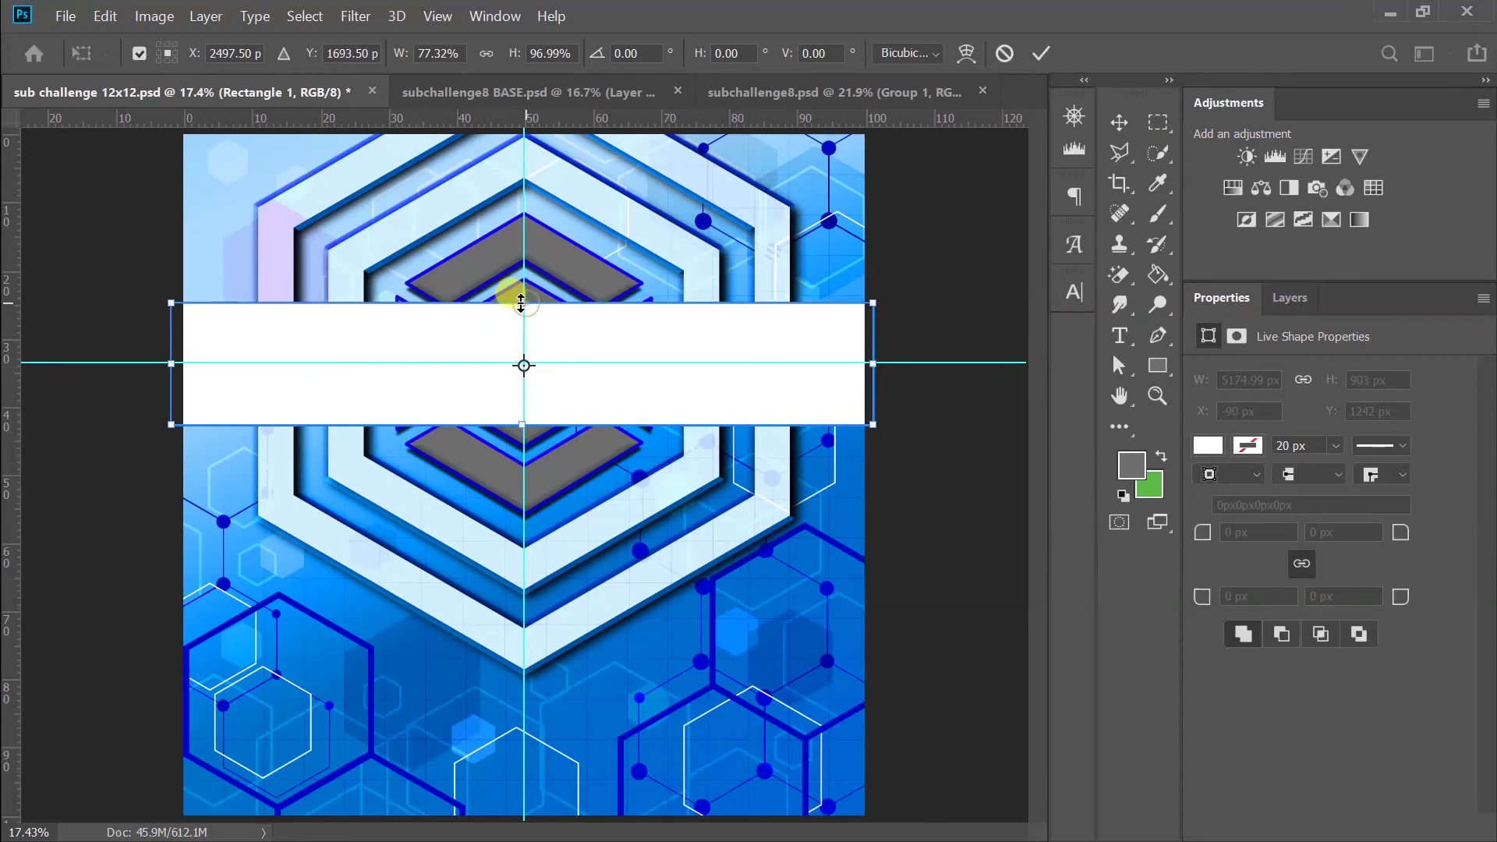
key(Return)
- Set the white band's opacity to 77% and add a layer mask, comparing it with subchallenge8.psd
click(1289, 297)
drag(1444, 369, 1450, 393)
click(1327, 827)
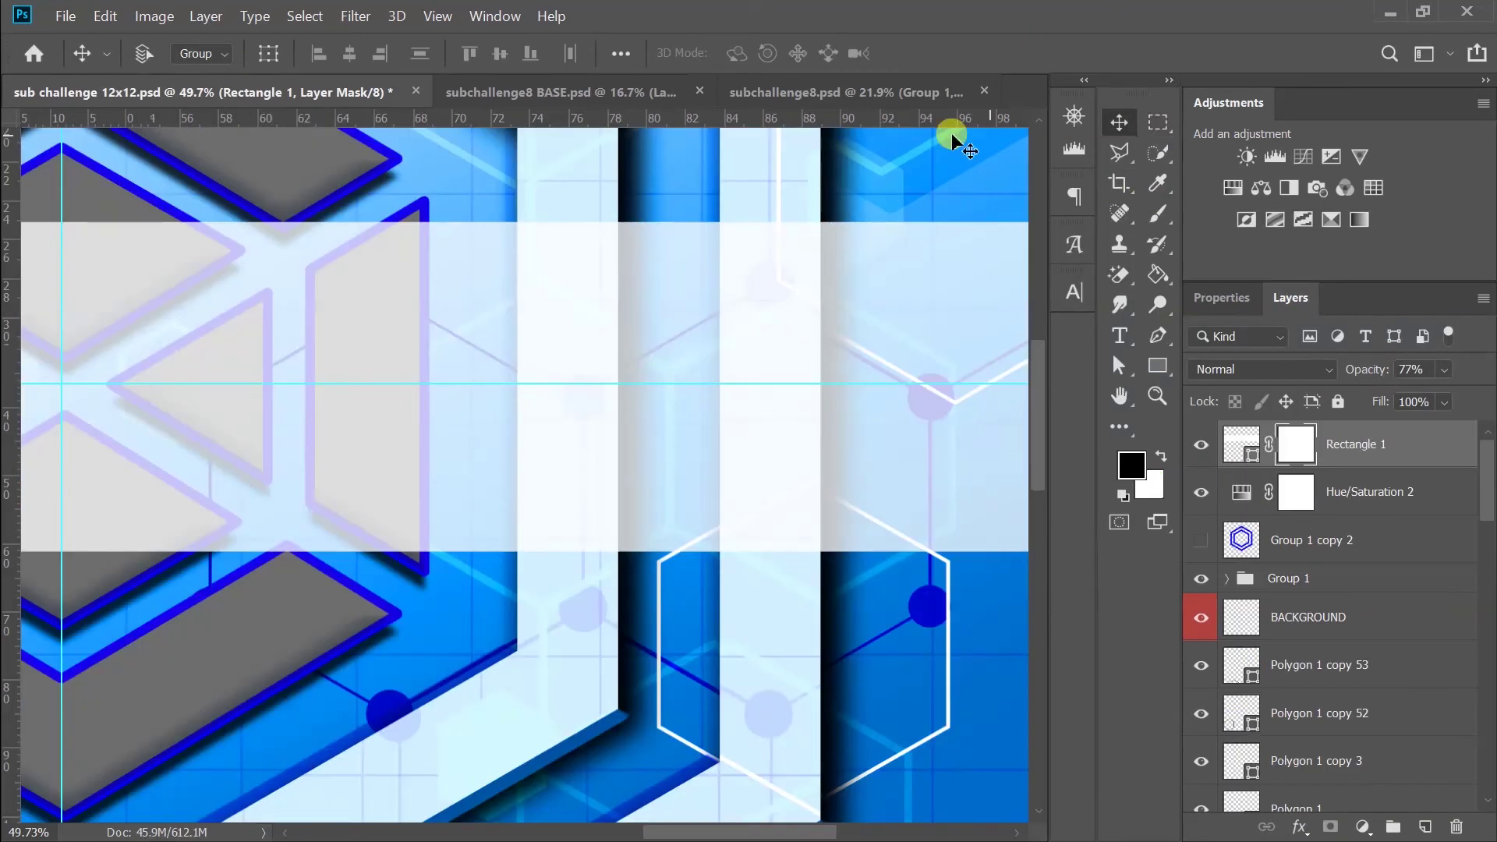
click(826, 92)
click(167, 94)
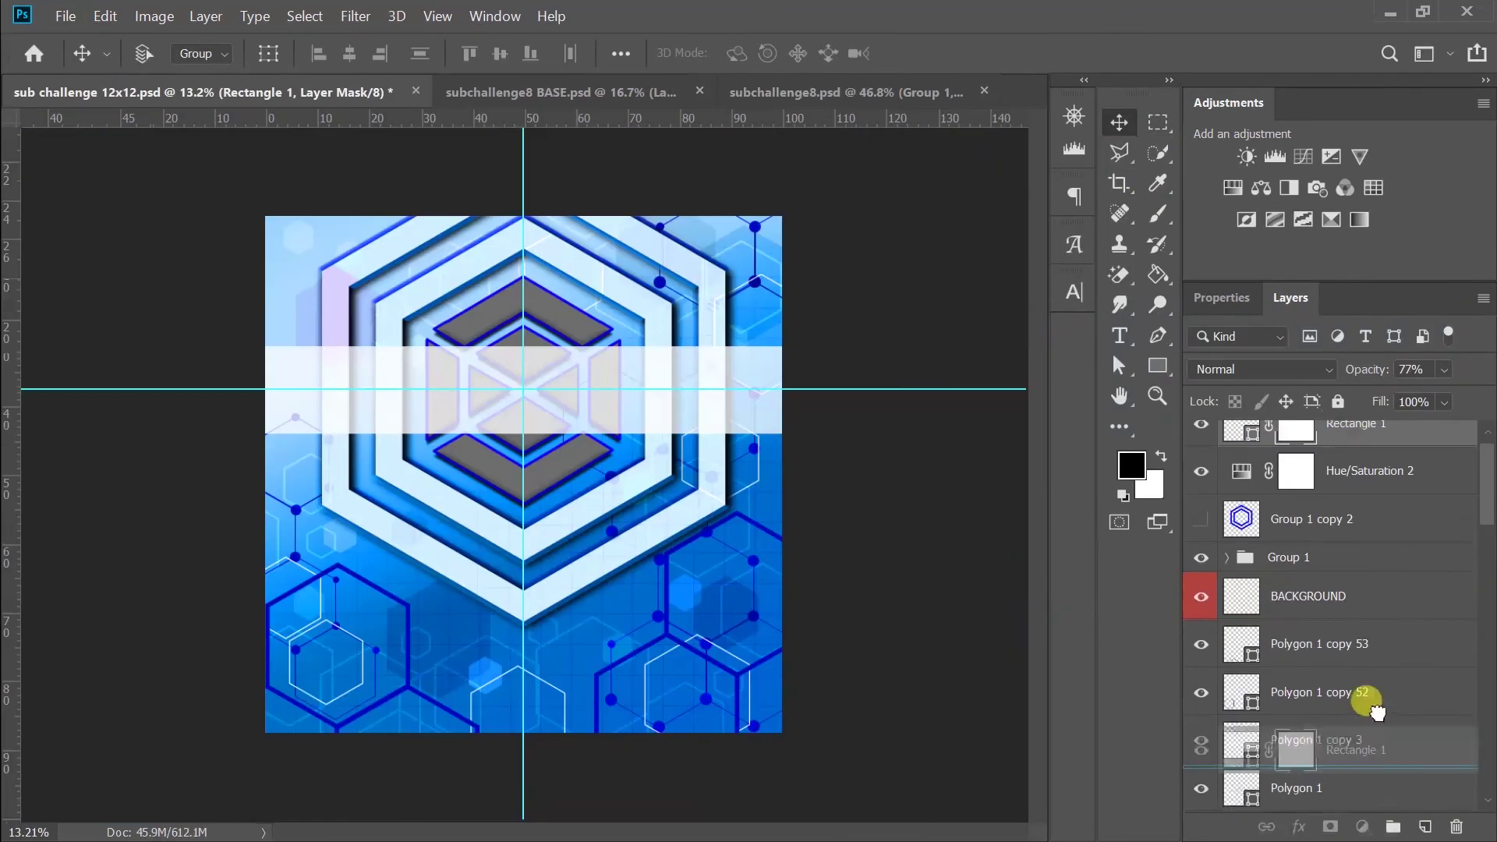
- Move Rectangle 1 below Hue/Saturation 2 in the layer stack and check the sub challenge logo against subchallenge8.psd
click(1320, 491)
click(1310, 521)
scroll(1279, 593, down, 1)
click(1199, 673)
click(1201, 672)
scroll(1243, 685, down, 3)
scroll(1236, 535, up, 3)
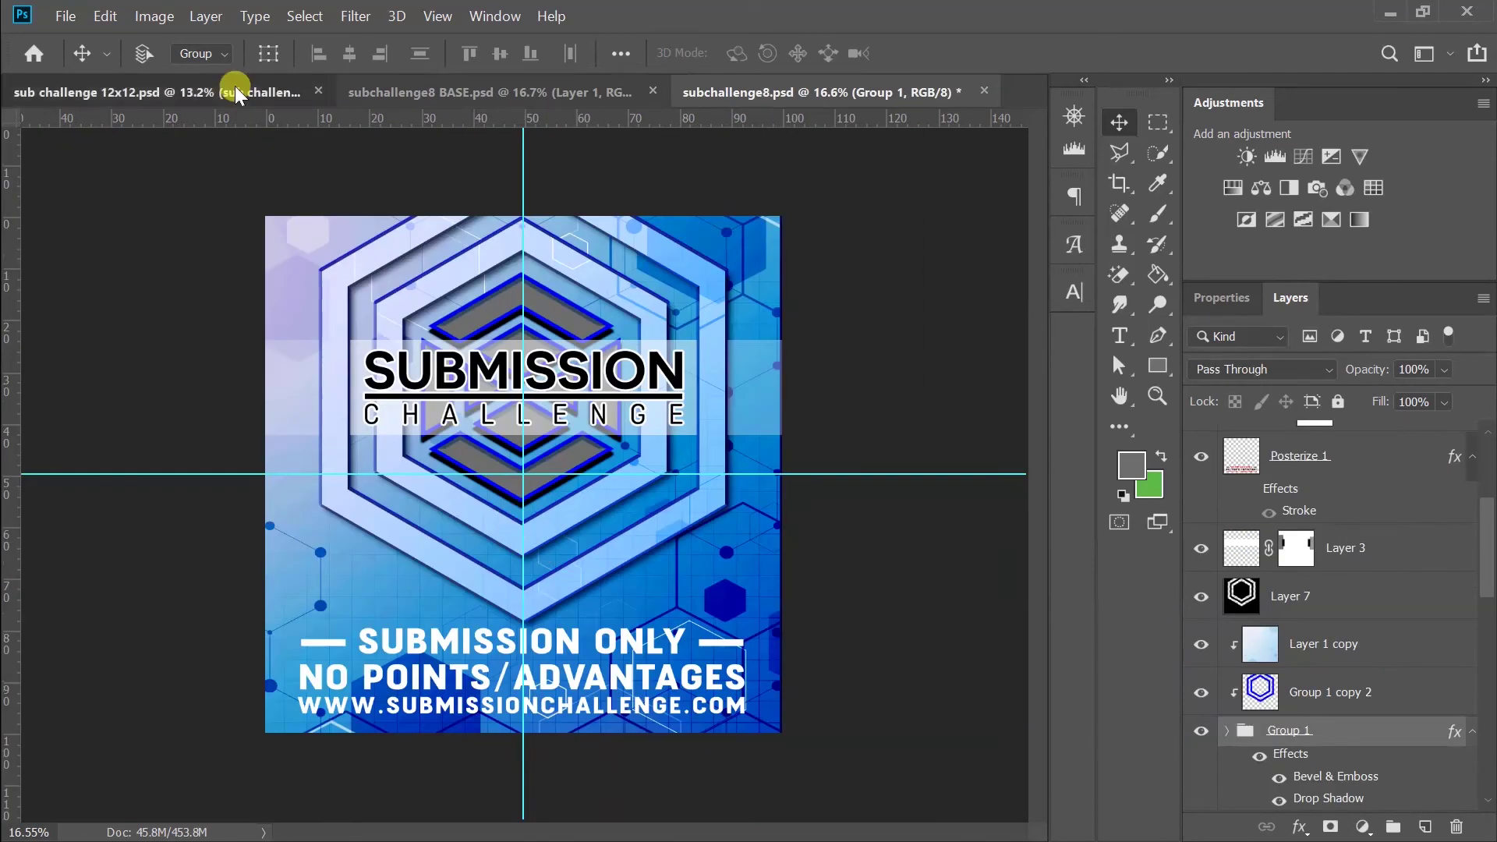
click(235, 92)
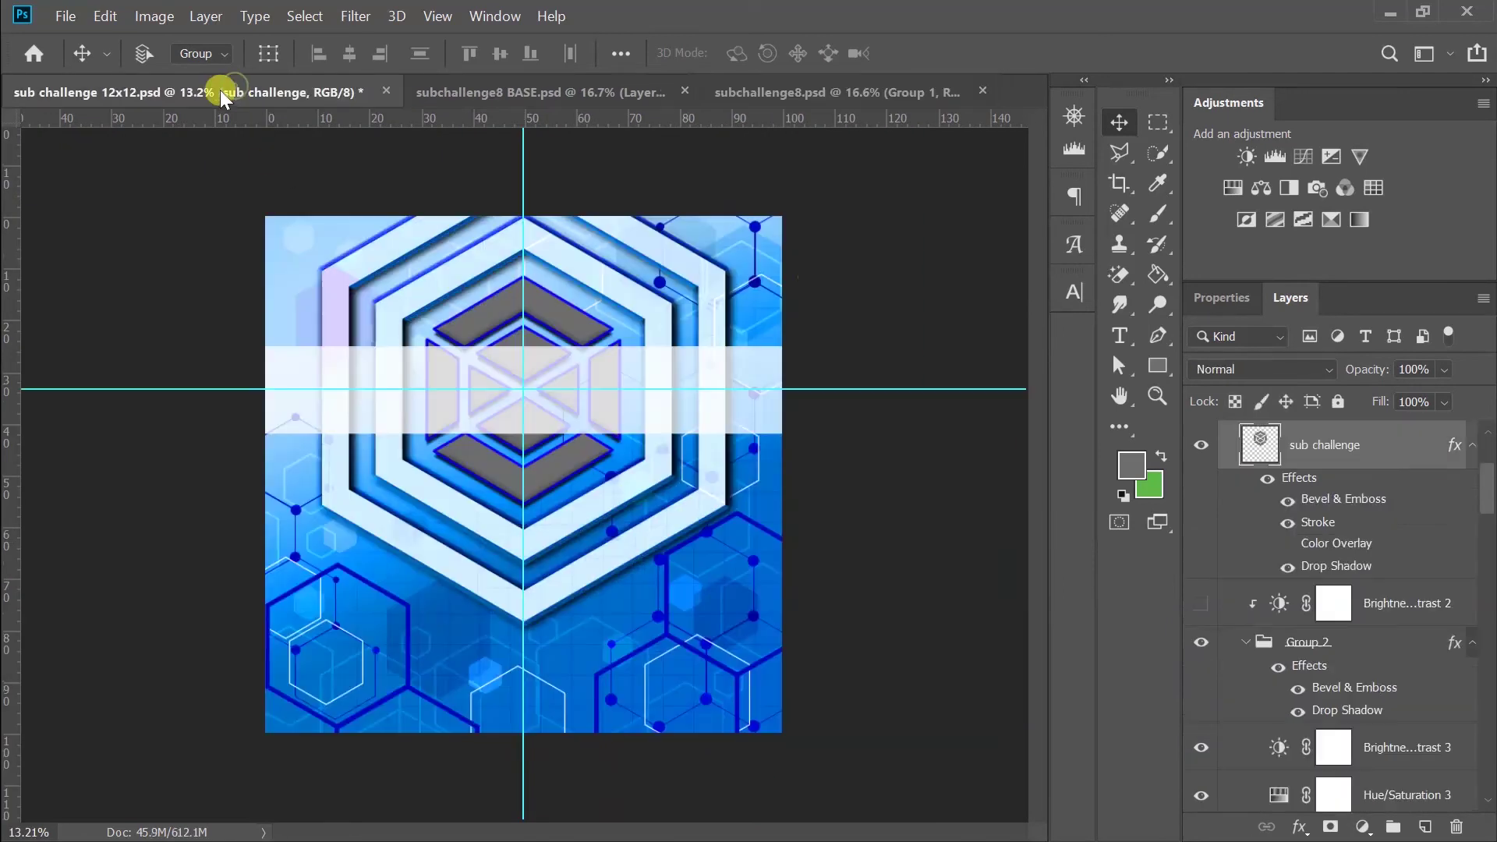
- Switch to Gmail and open the Submission Challenge work e-mail to find the logo attachments
key(alt+Tab)
key(Tab)
scroll(1216, 553, down, 5)
scroll(1176, 583, up, 5)
key(alt+Tab)
key(alt+Tab)
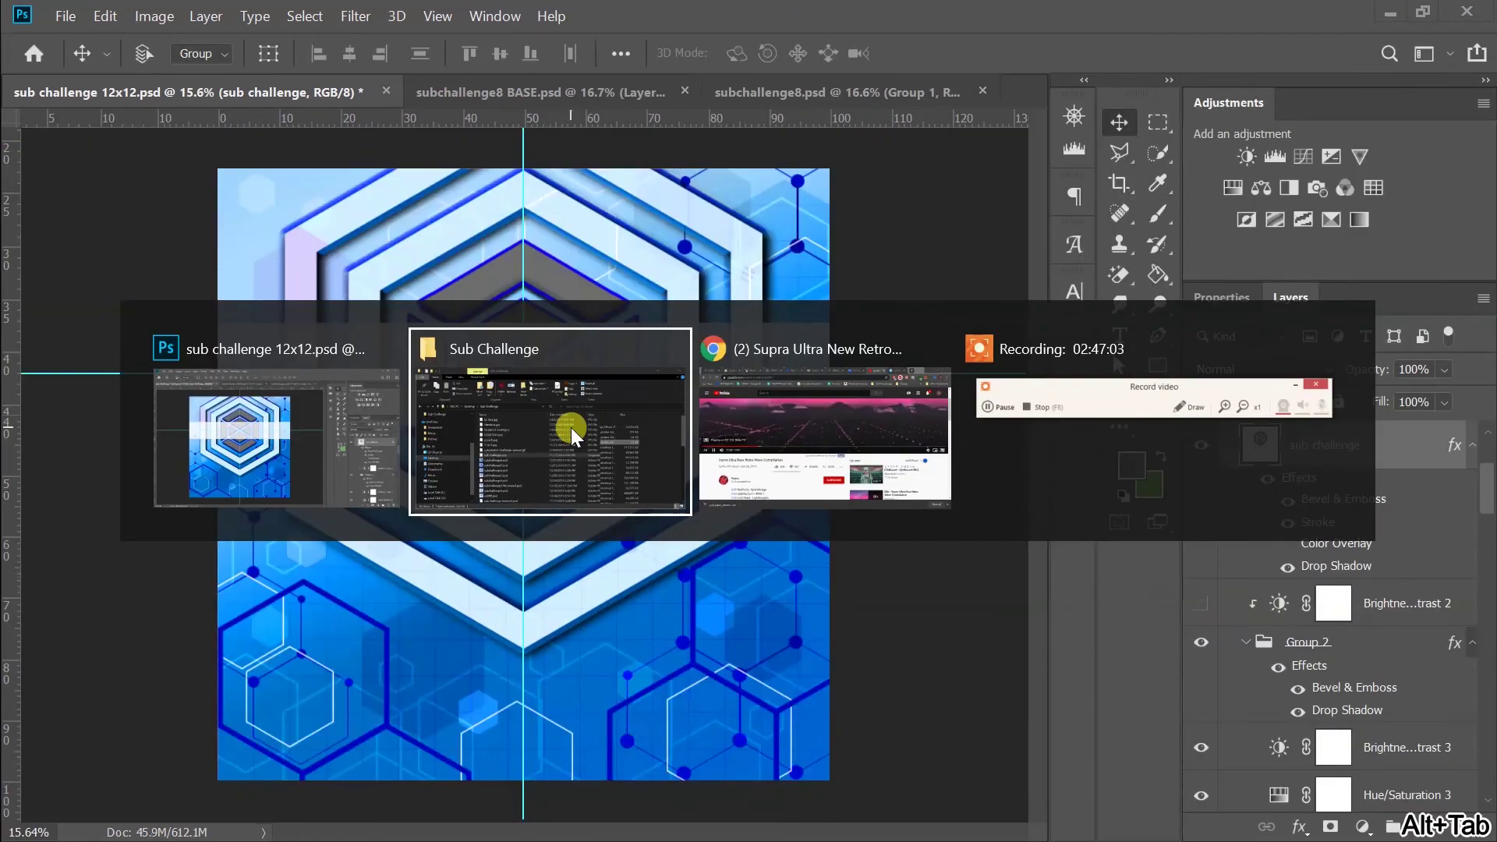
scroll(1153, 608, down, 5)
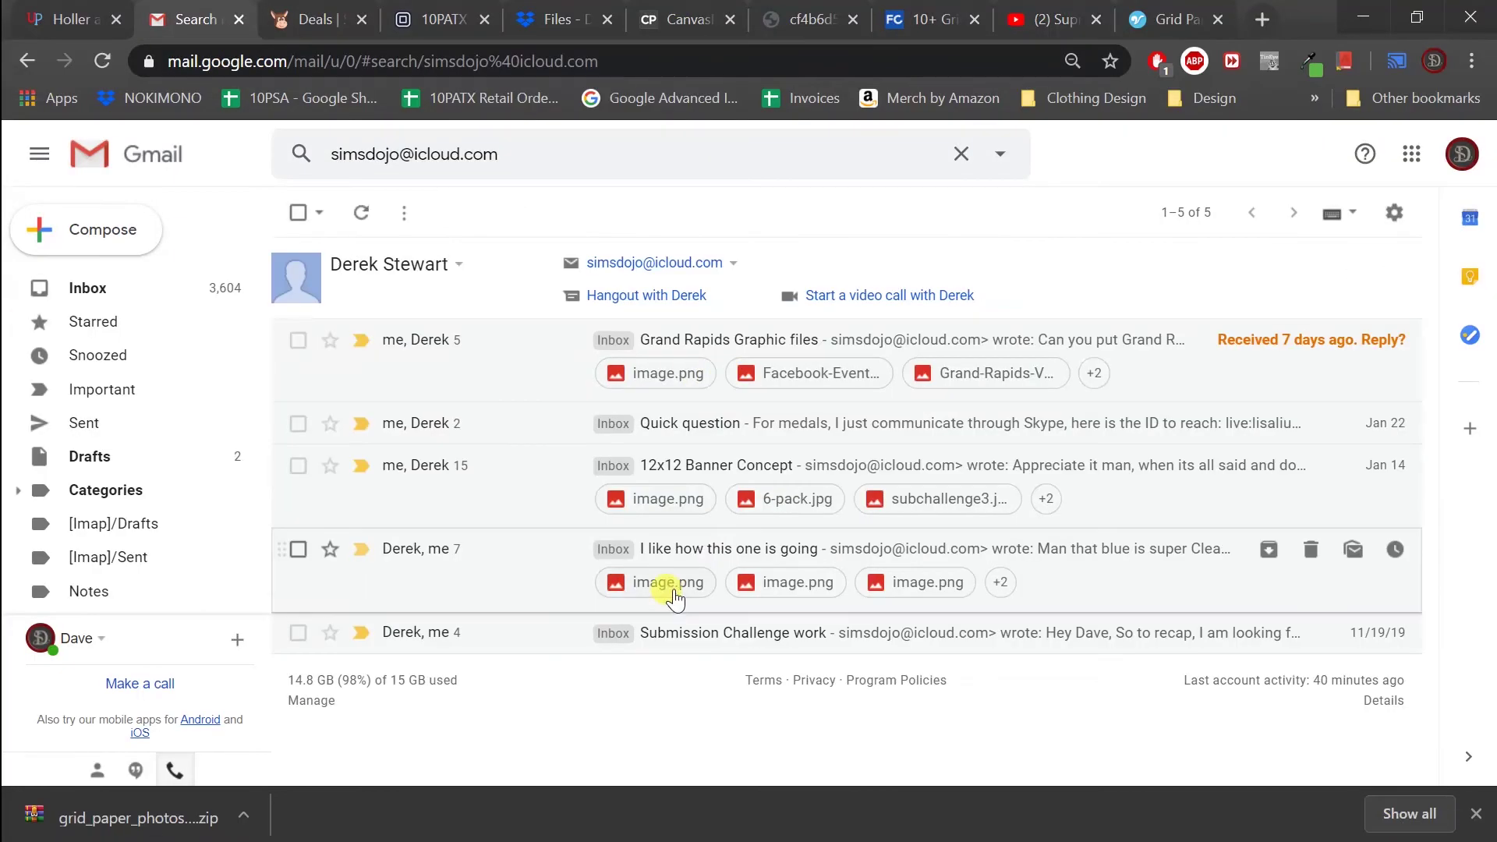
click(686, 632)
scroll(590, 288, down, 5)
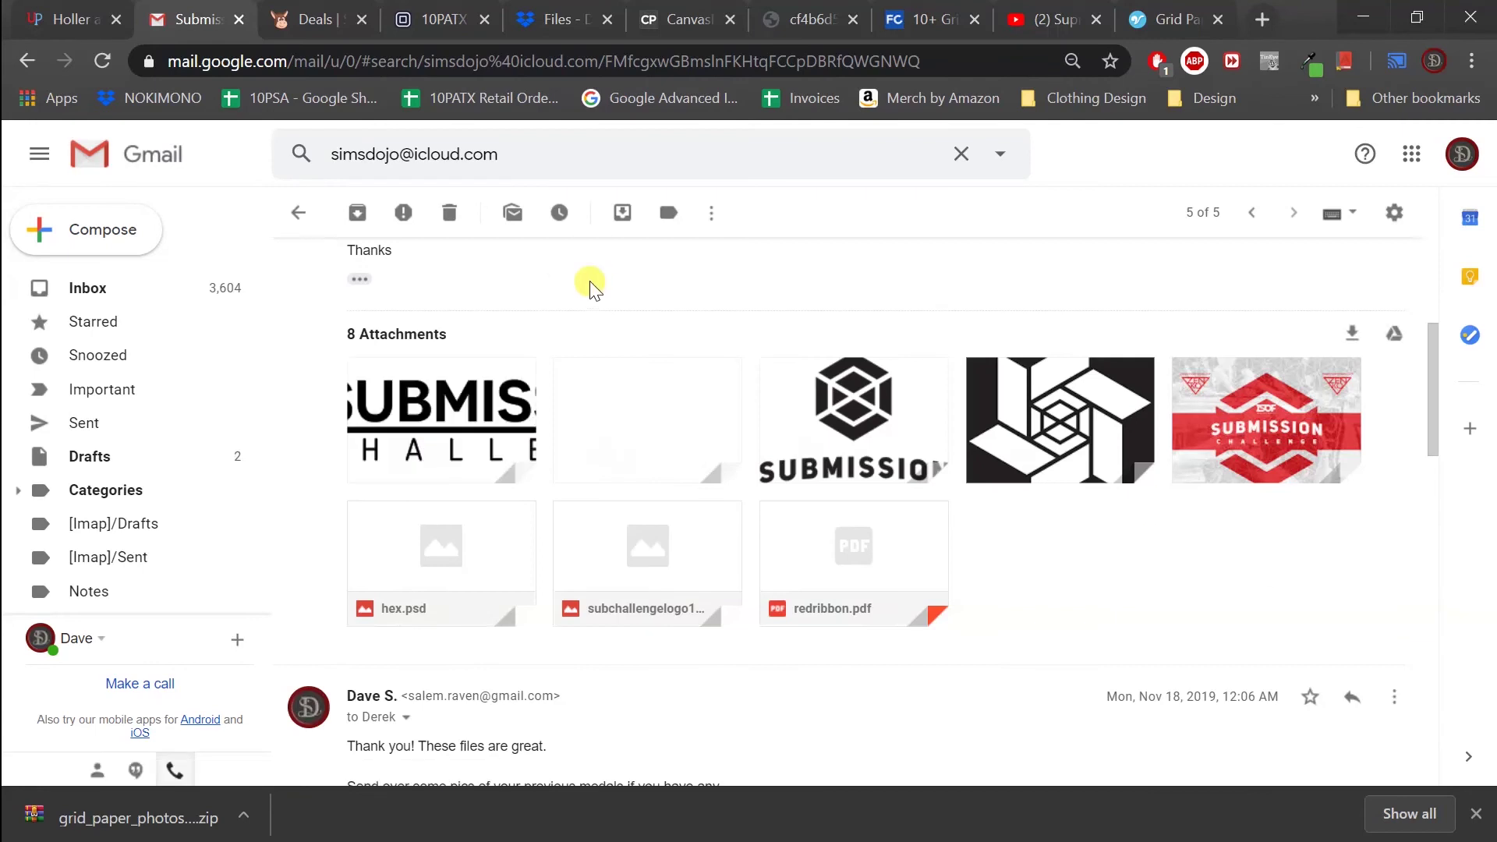
- Download the blacklogo.png attachment and open it in Photoshop
mouse_move(894, 555)
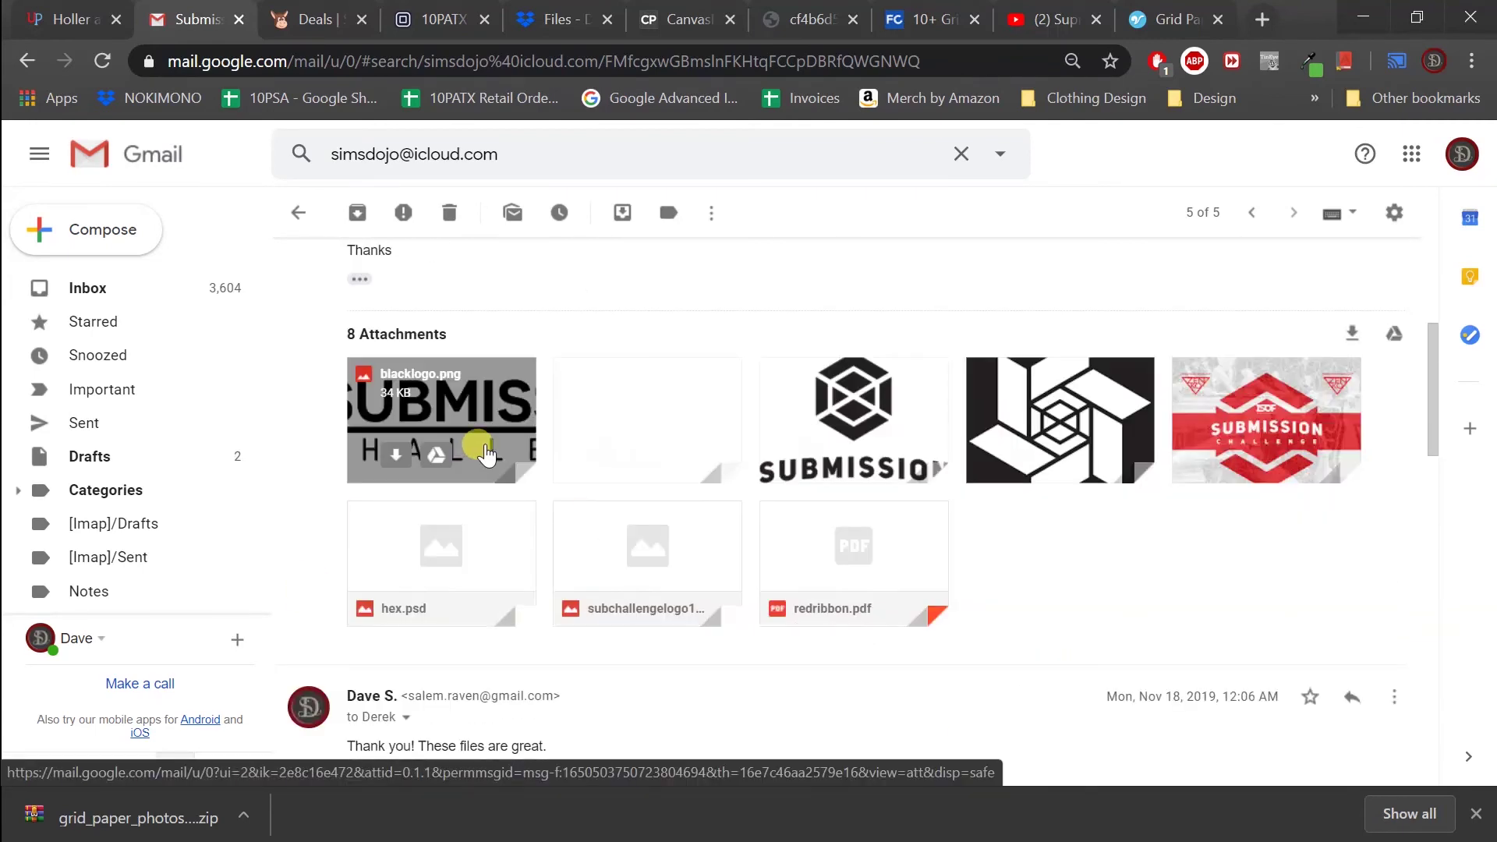
click(602, 598)
click(244, 815)
click(326, 667)
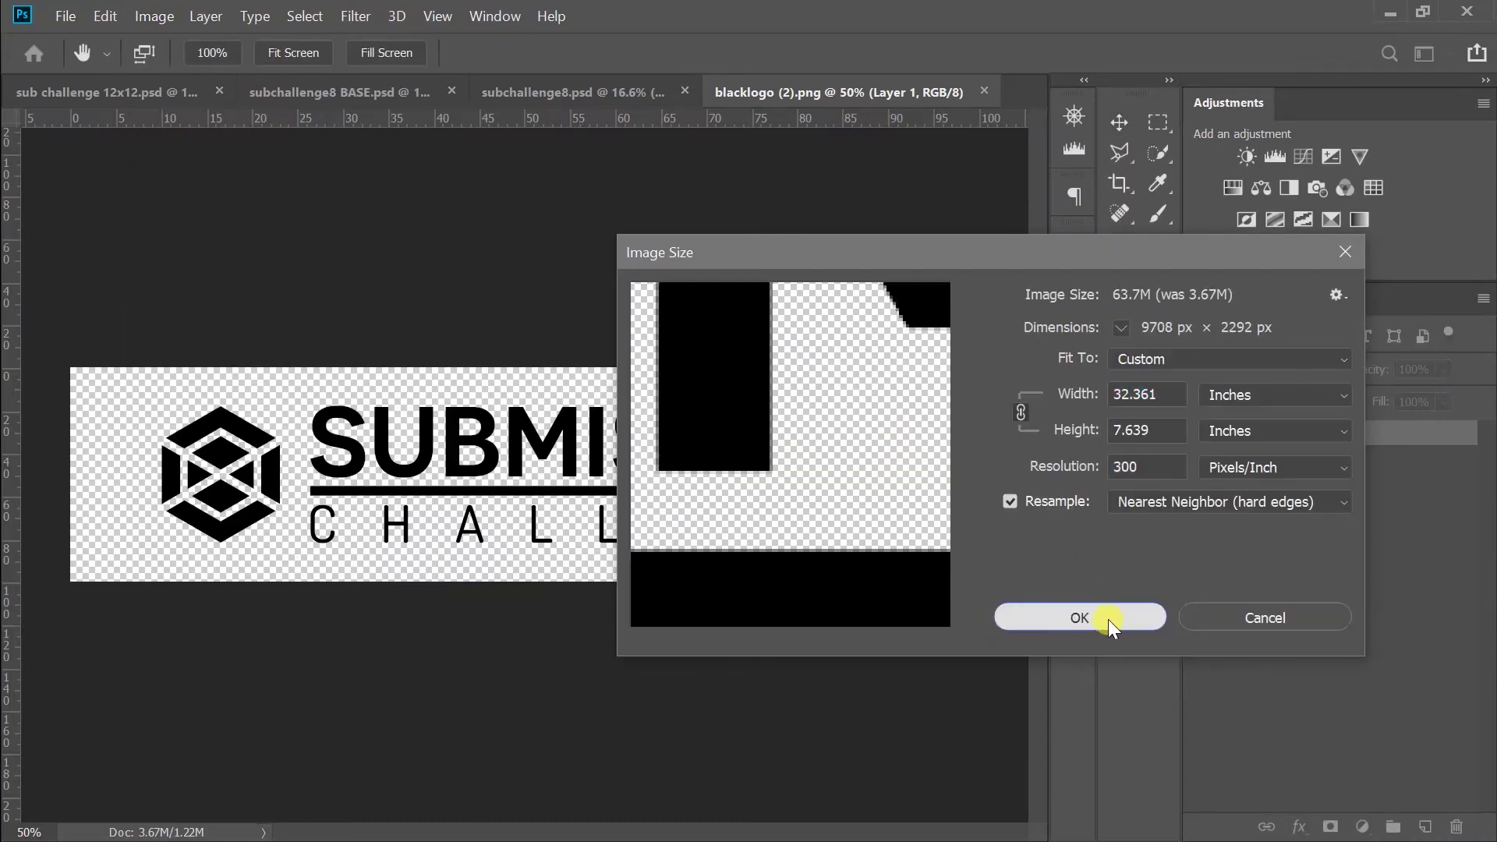
- Resize the black logo to 32.361 × 7.639 inches at 300 pixels/inch with Nearest Neighbor and crop it to the lettering
click(1102, 622)
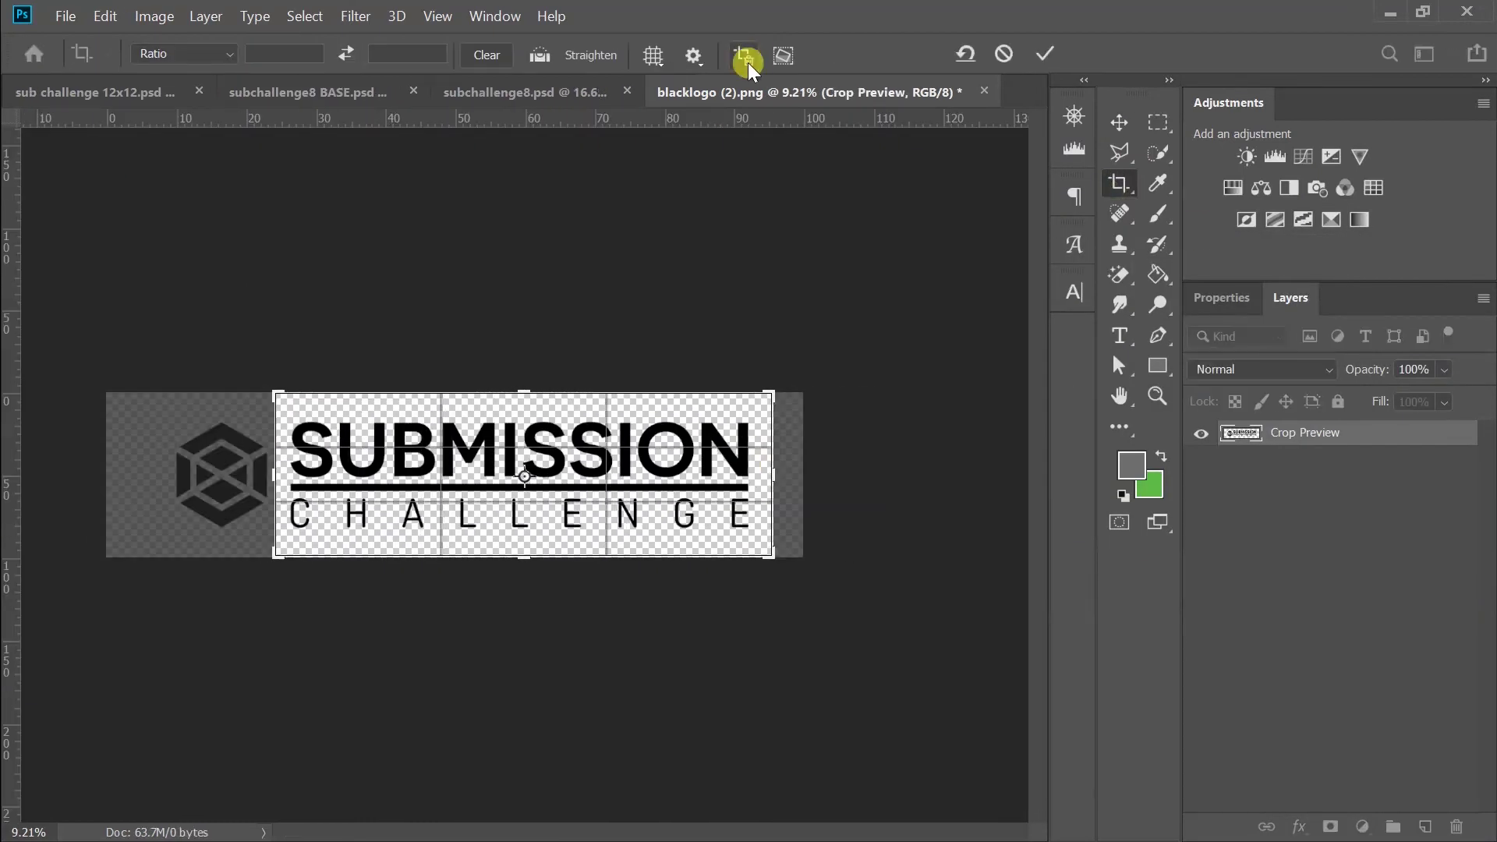
click(745, 57)
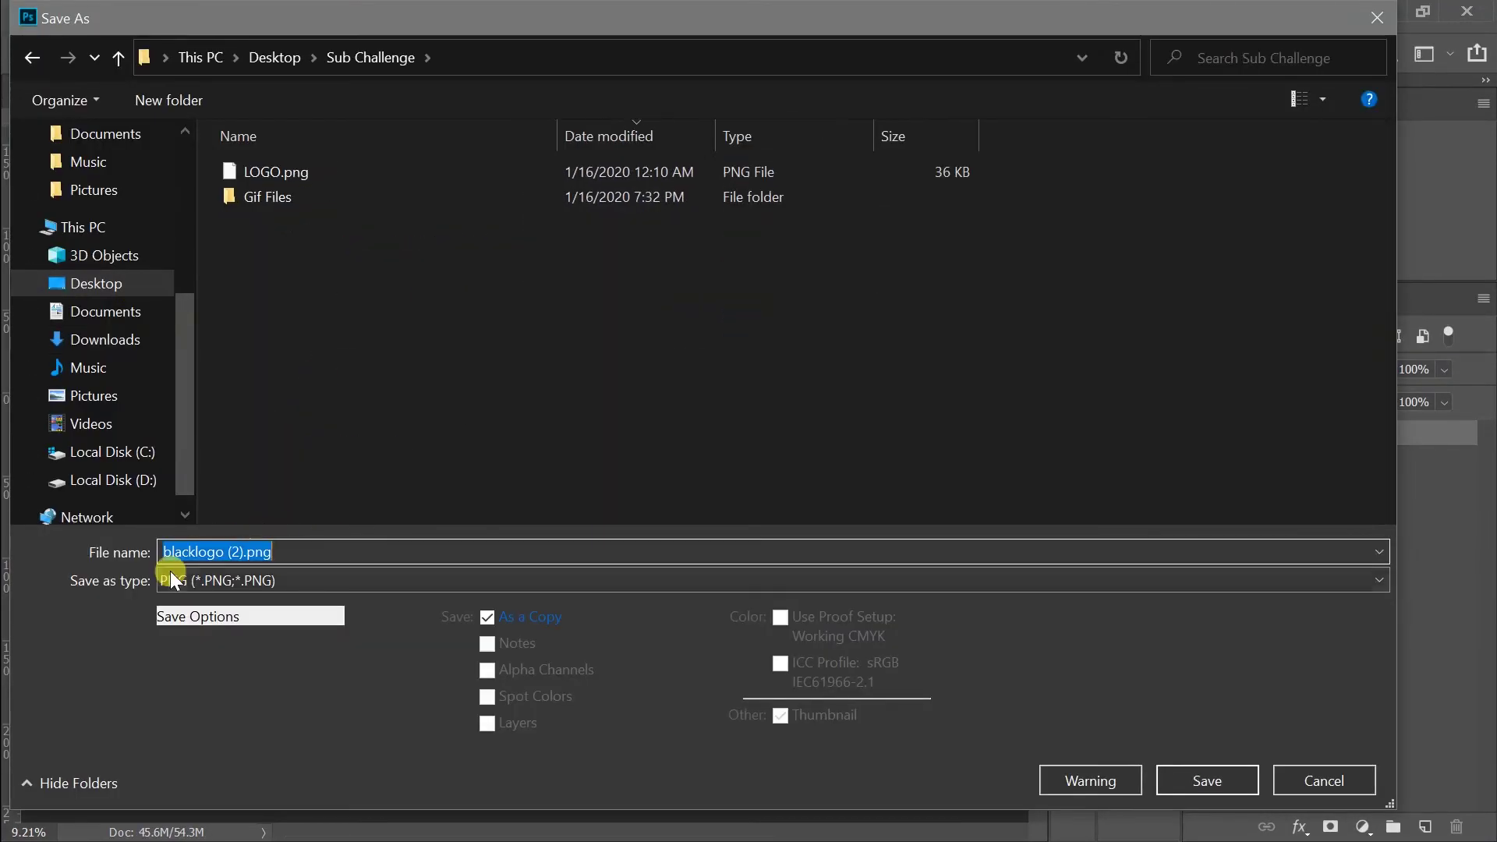
- Save the cropped logo as a PNG named letters logo and locate it in the Sub Challenge folder
click(170, 579)
click(334, 577)
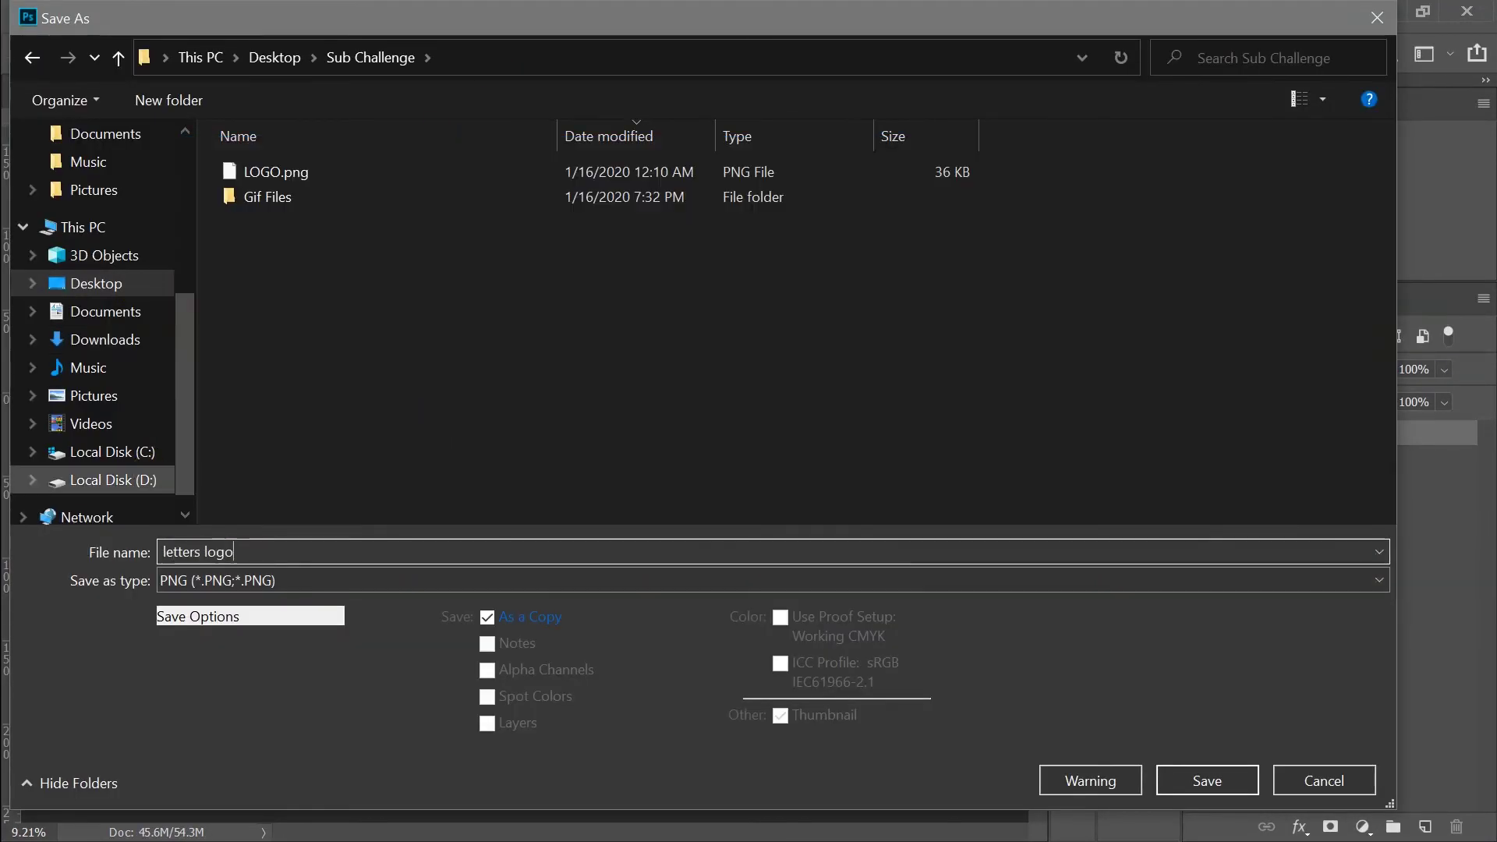
key(alt+Tab)
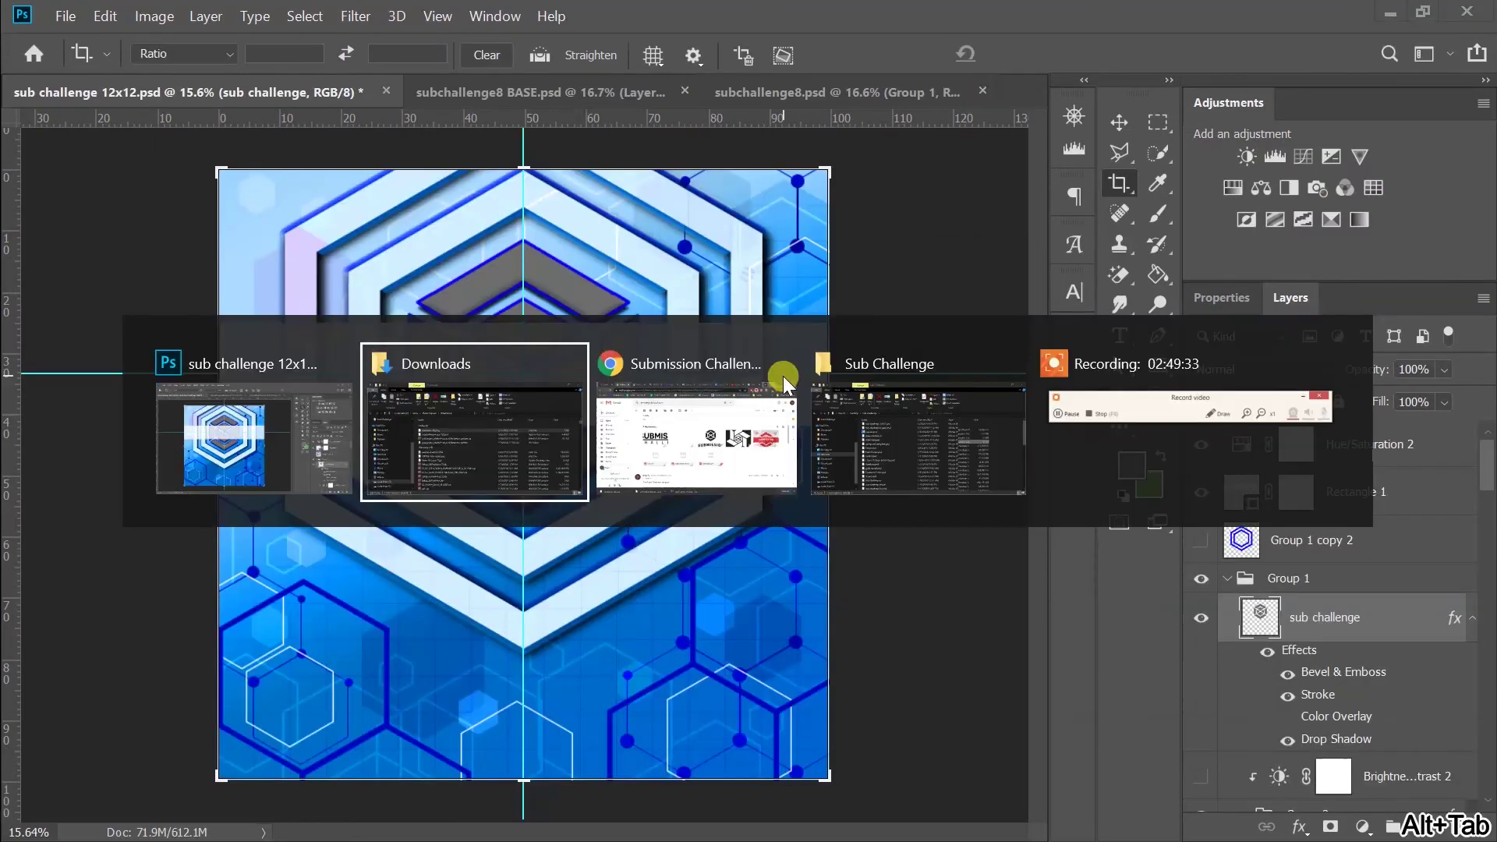
click(889, 364)
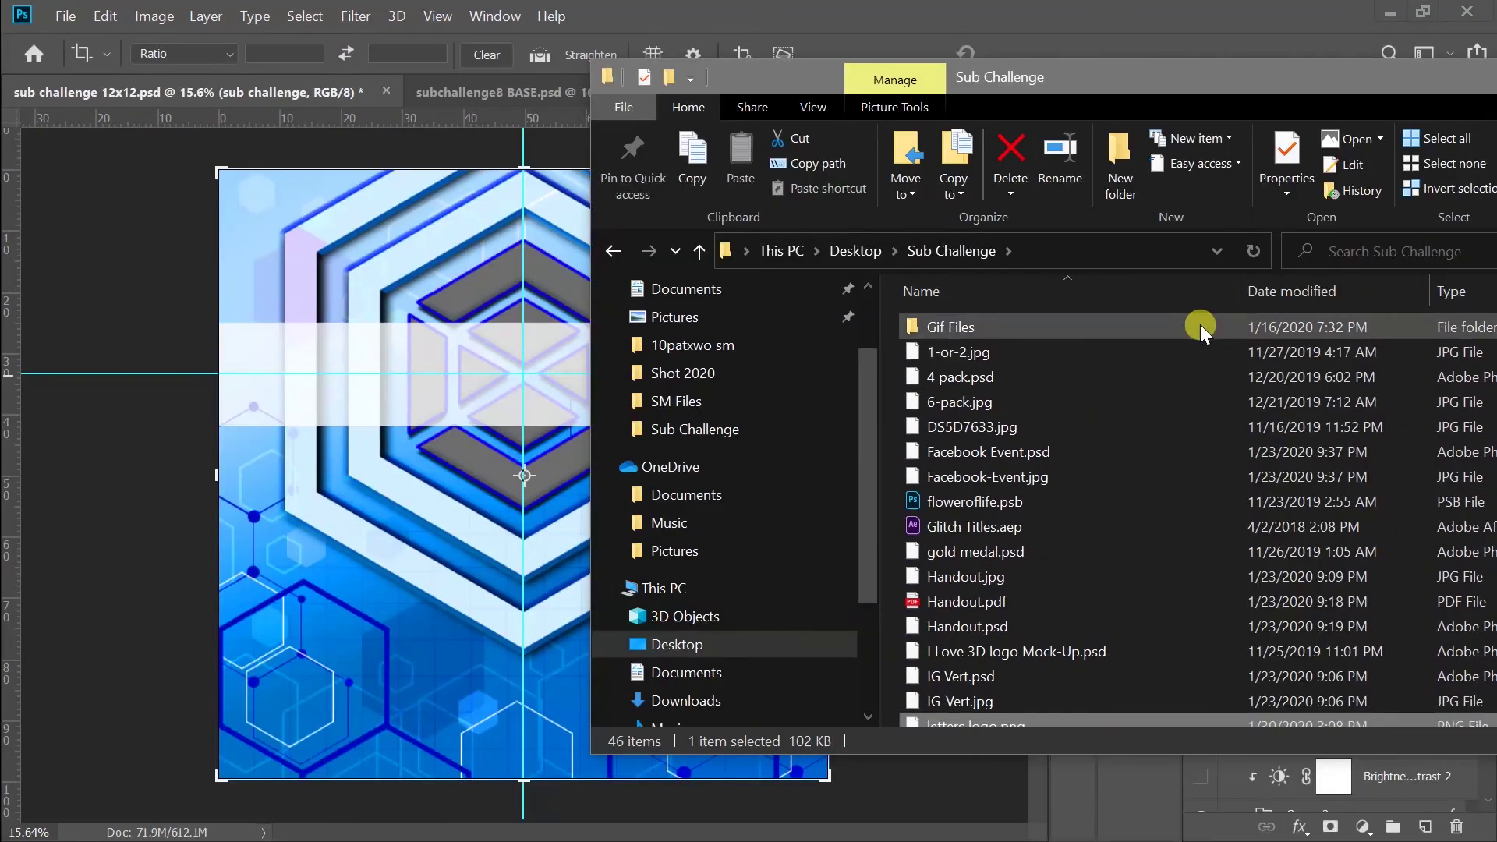
key(alt+Tab)
- Reopen blacklogo (2).png at its original size and crop it to the SUBMISSION CHALLENGE lettering without the emblem
click(491, 92)
click(66, 16)
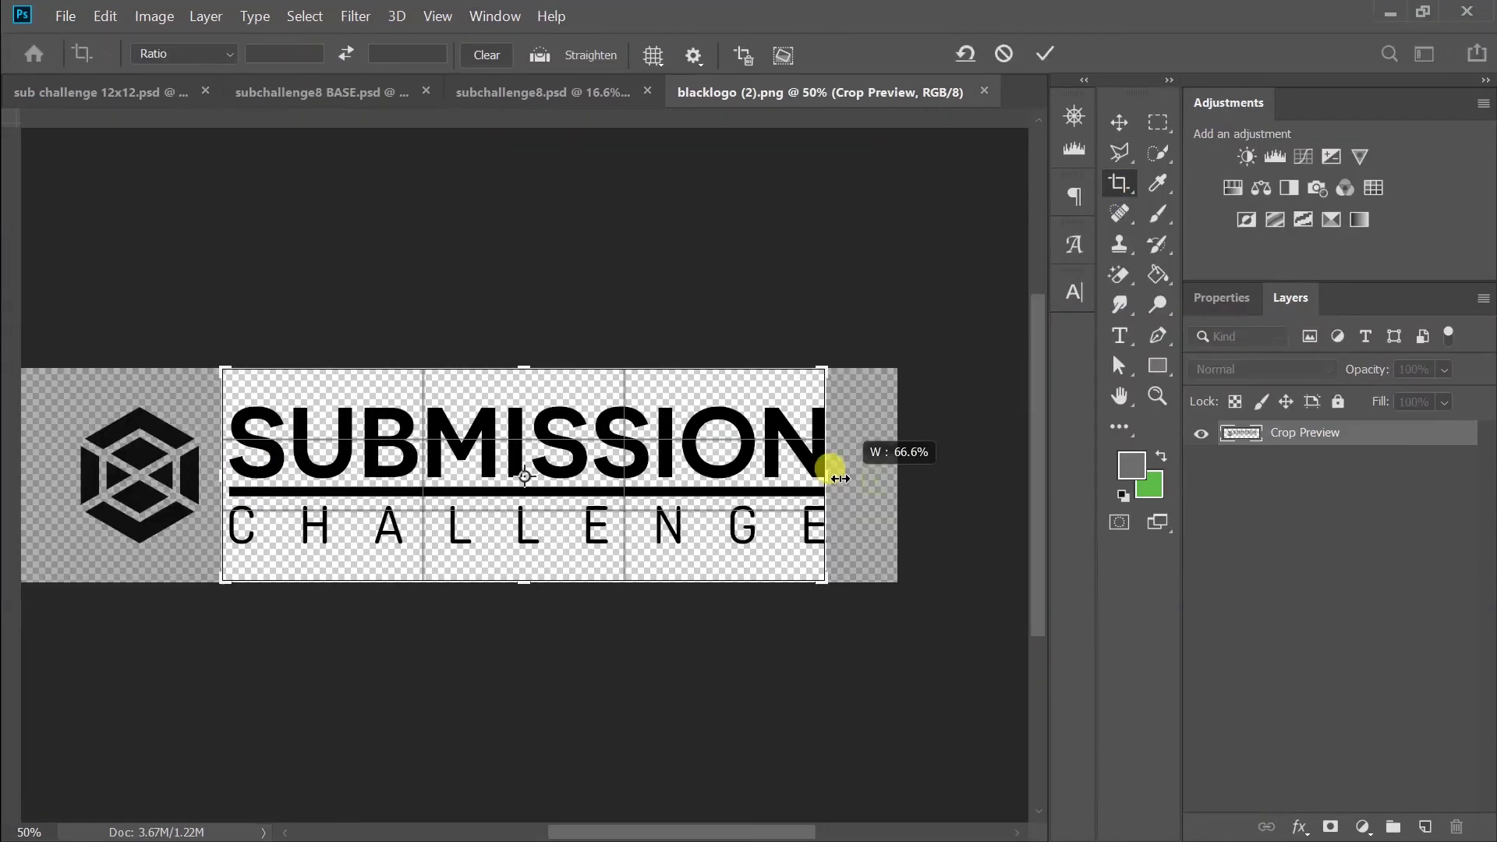
click(743, 53)
drag(912, 278, 835, 627)
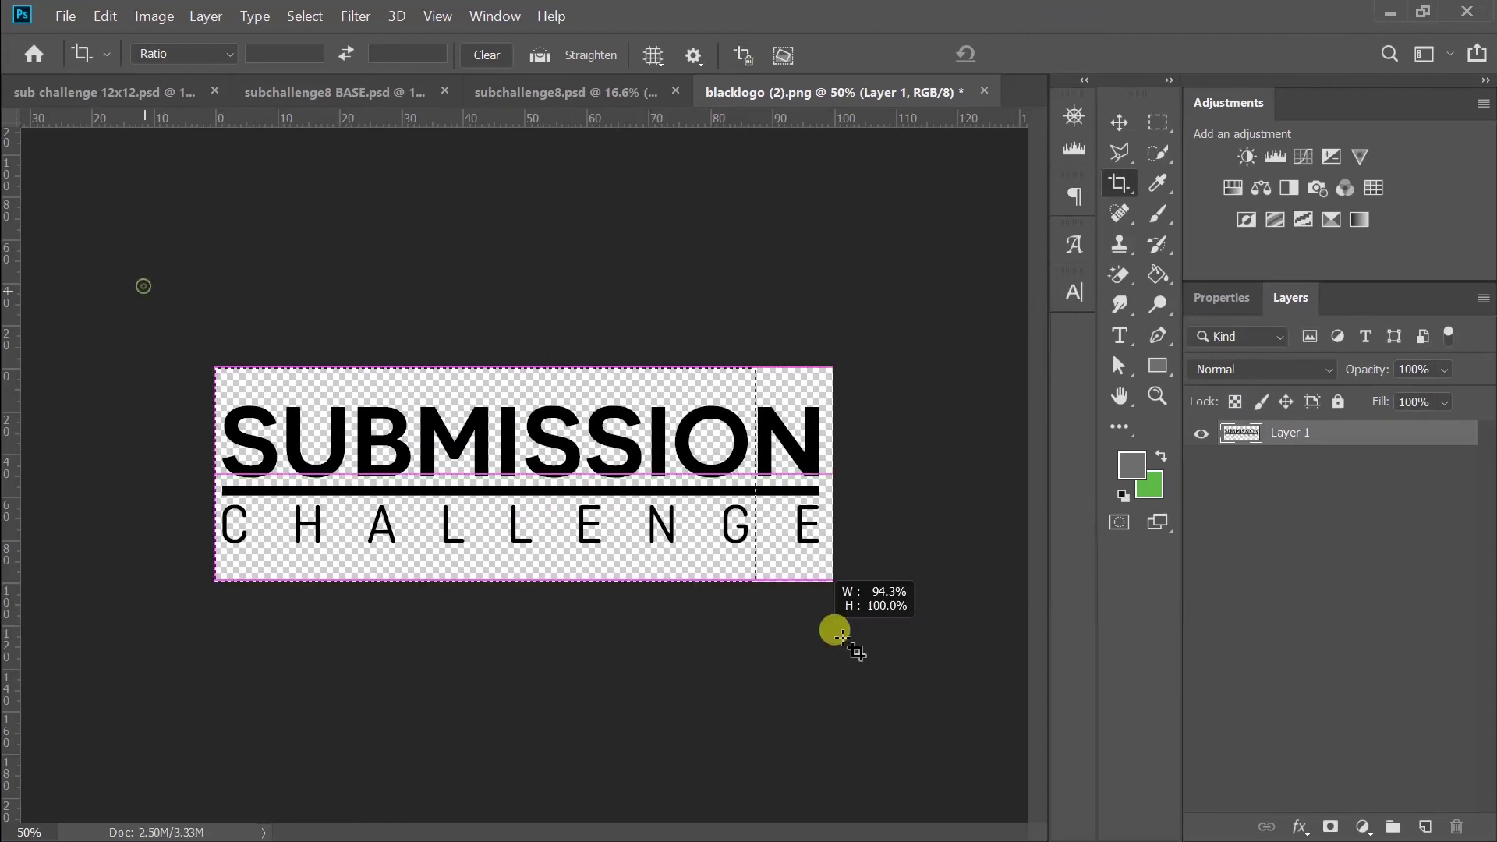
click(1119, 122)
key(ctrl+z)
- Save the cropped lettering in Photoshop format as letters logo in the Sub Challenge folder
click(66, 16)
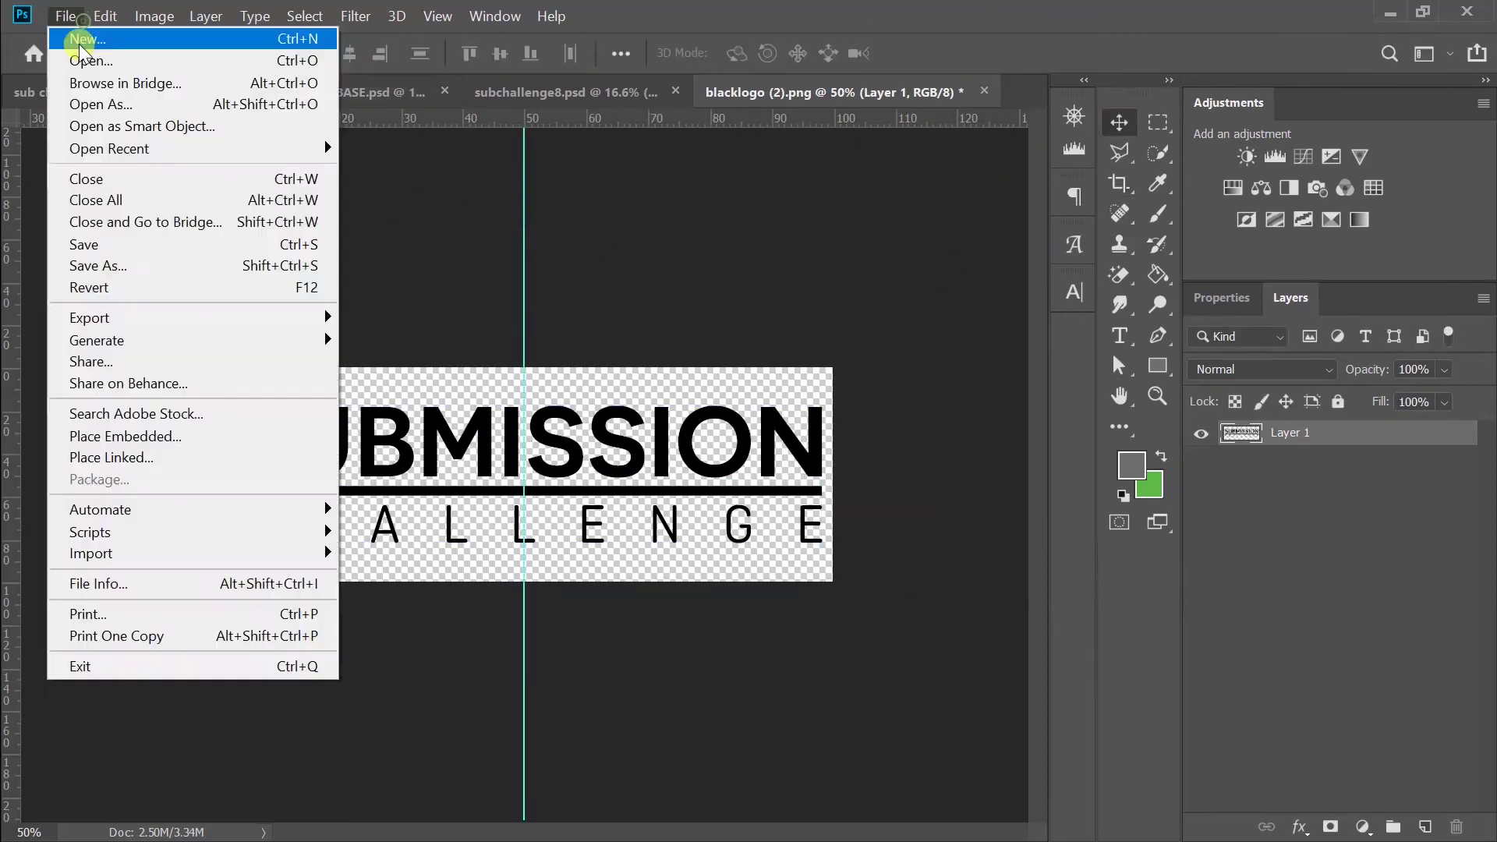
click(117, 270)
text(letters logo)
click(96, 283)
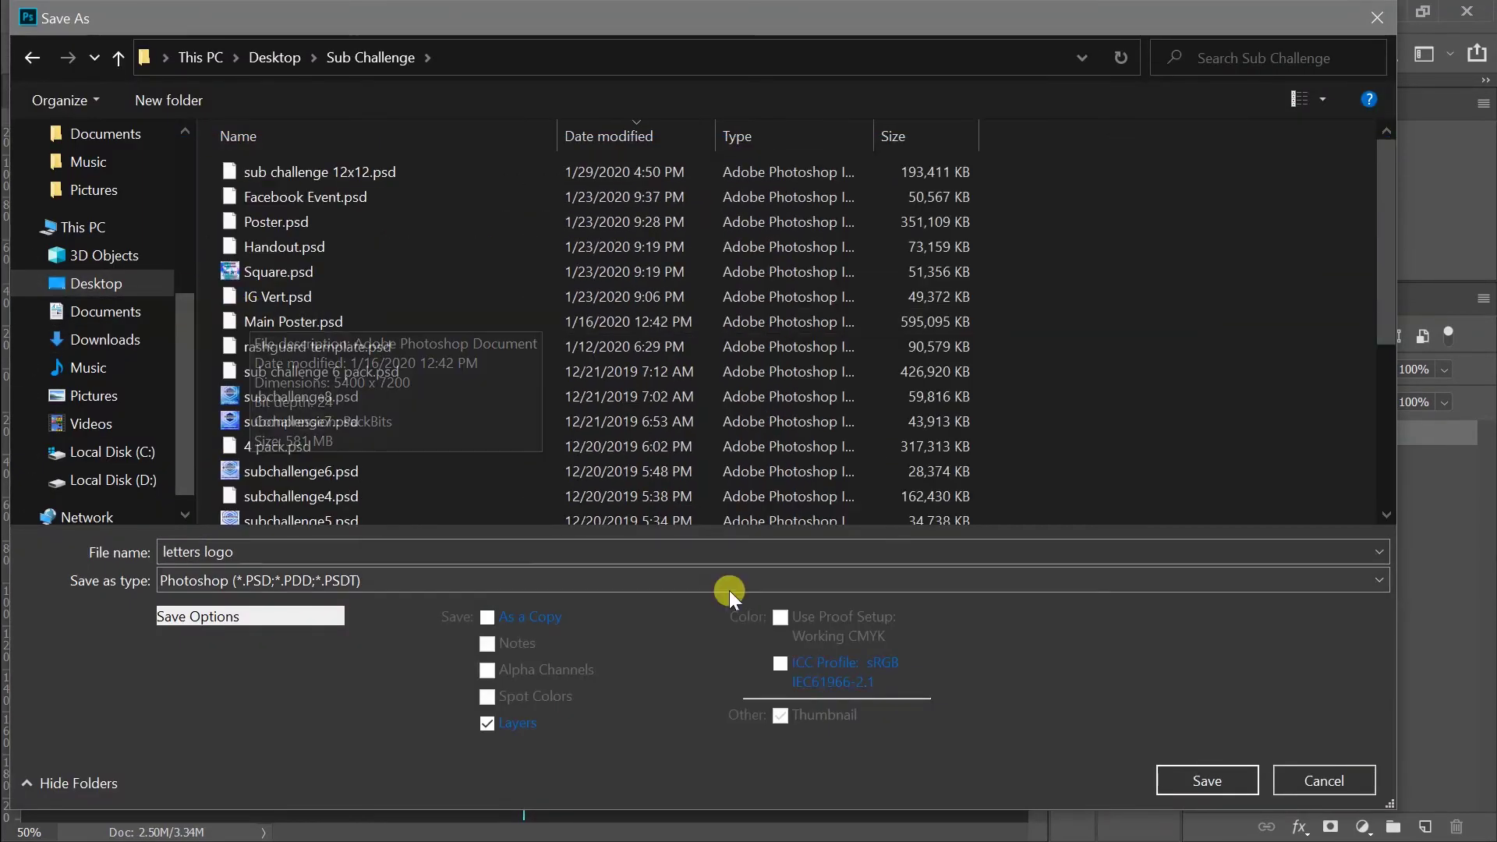
key(Return)
- Switch to Illustrator and open letters logo.psd from the Sub Challenge folder
click(10, 244)
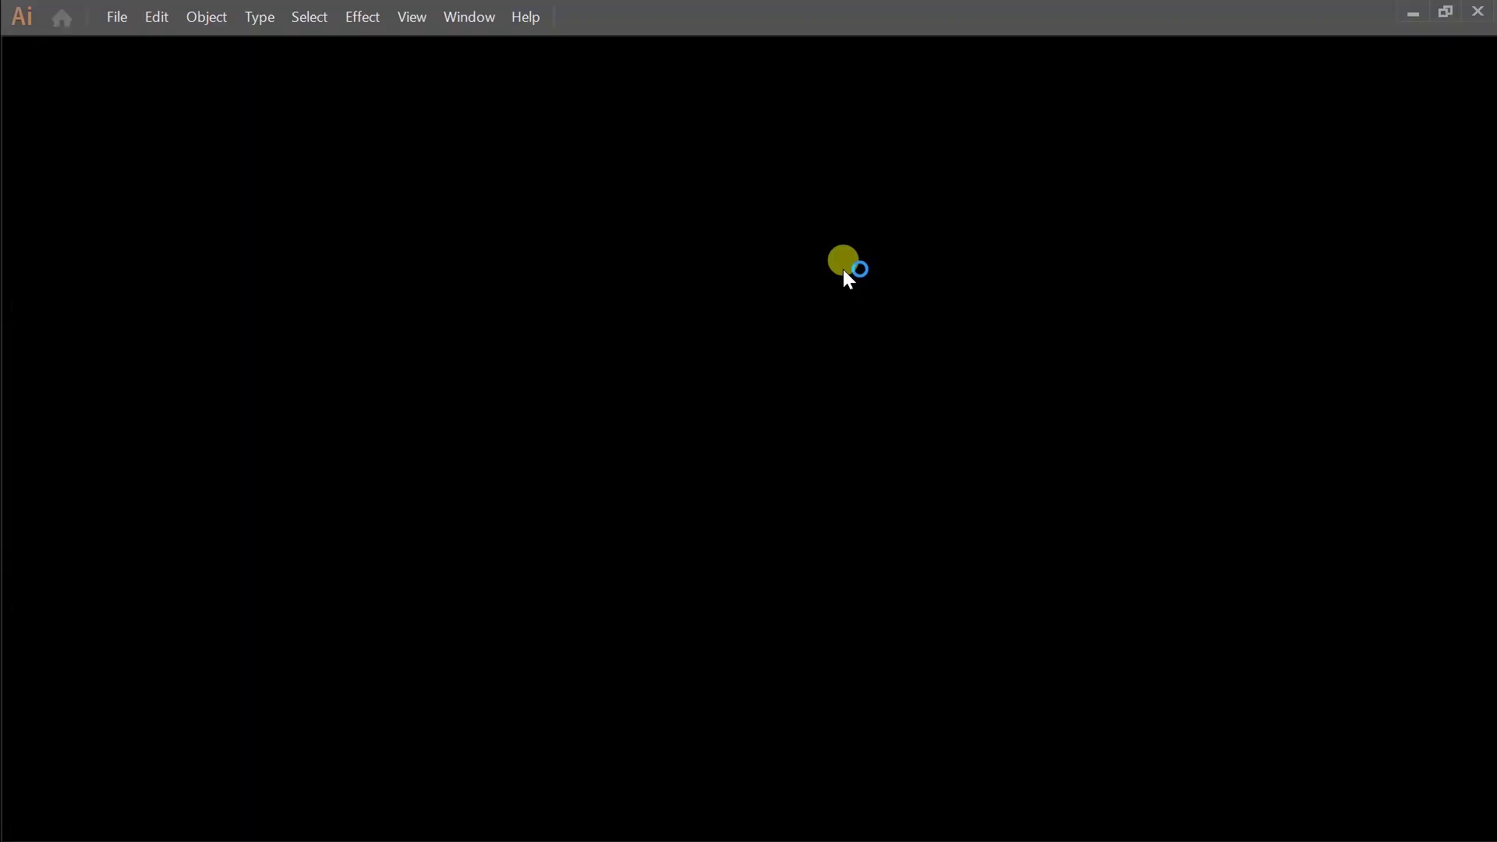
click(114, 13)
click(133, 90)
click(113, 330)
click(296, 171)
click(552, 524)
click(248, 606)
- Image-trace the lettering in Black and White with threshold 128, paths 50%, corners 75%, noise 25 px and Ignore White
scroll(634, 484, up, 5)
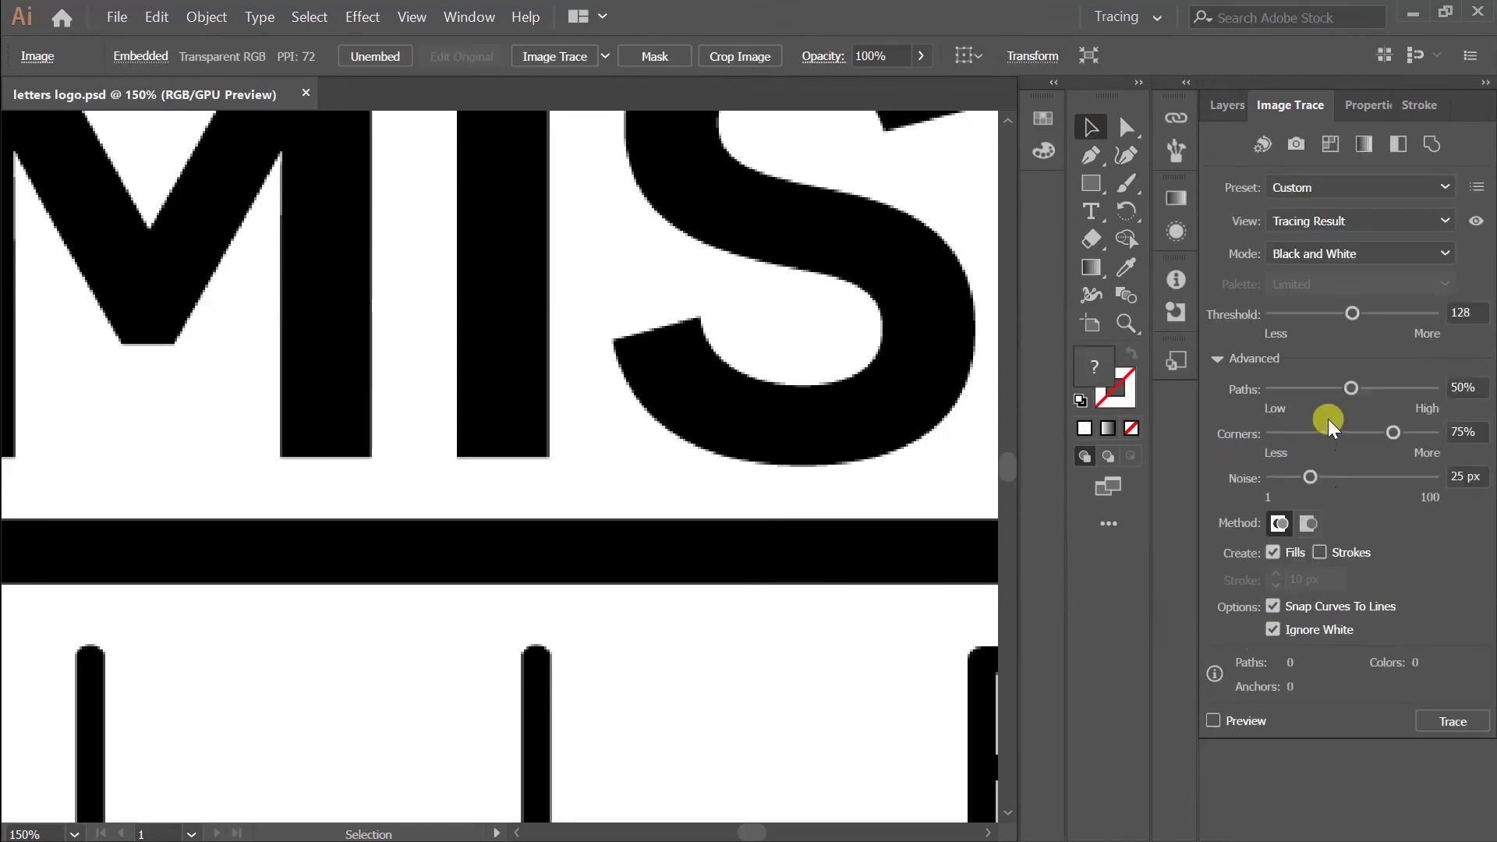
click(1453, 722)
scroll(494, 283, left, 5)
scroll(812, 491, down, 5)
scroll(645, 565, up, 4)
scroll(534, 468, up, 3)
- Expand the traced lettering into editable paths and refine the anchor points on the right foot of the A in CHALLENGE
click(581, 56)
key(a)
scroll(684, 501, down, 2)
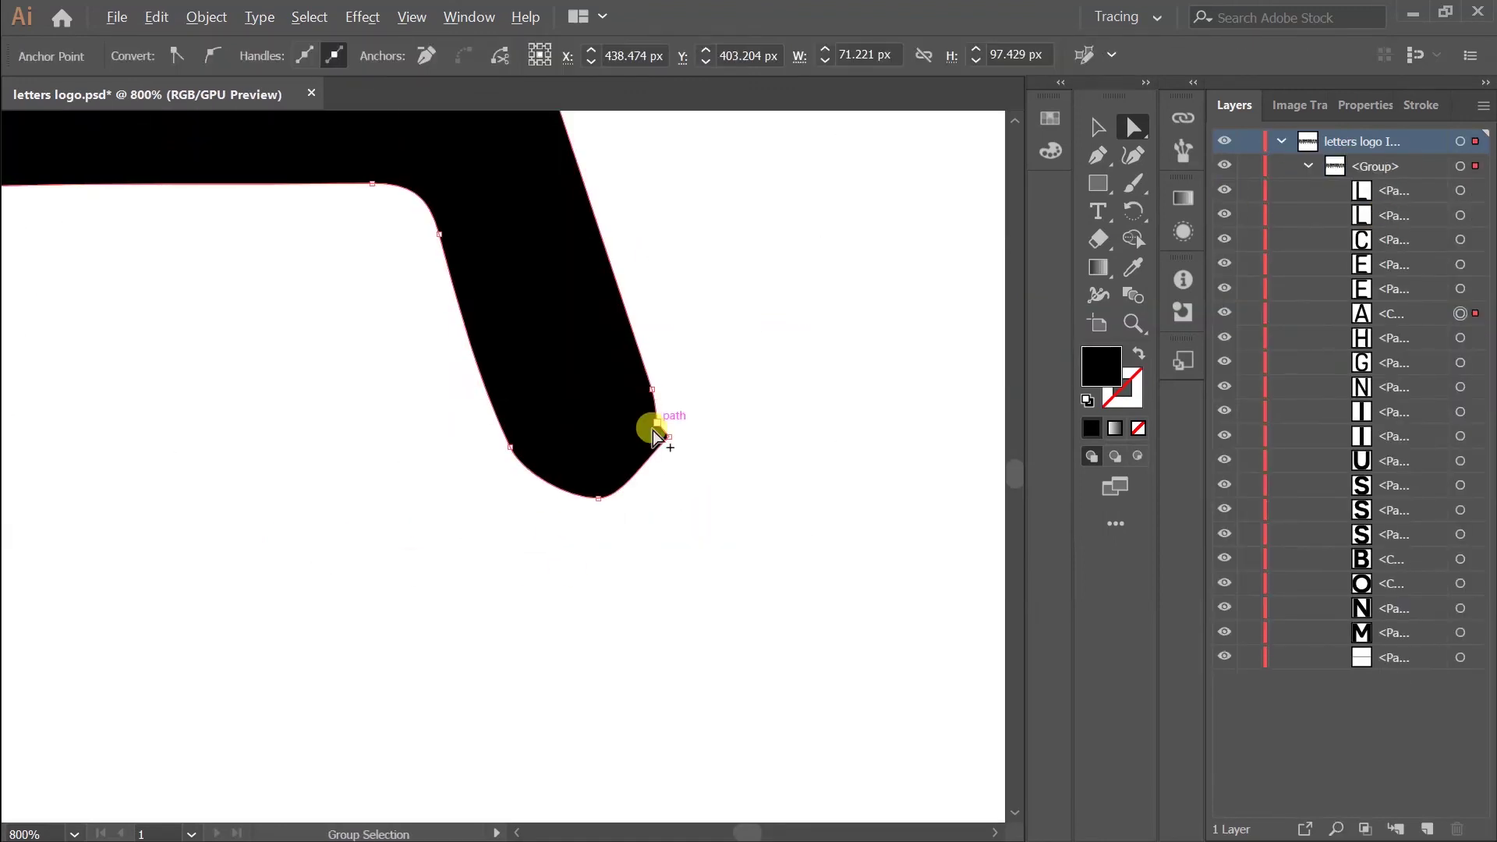
scroll(661, 561, down, 5)
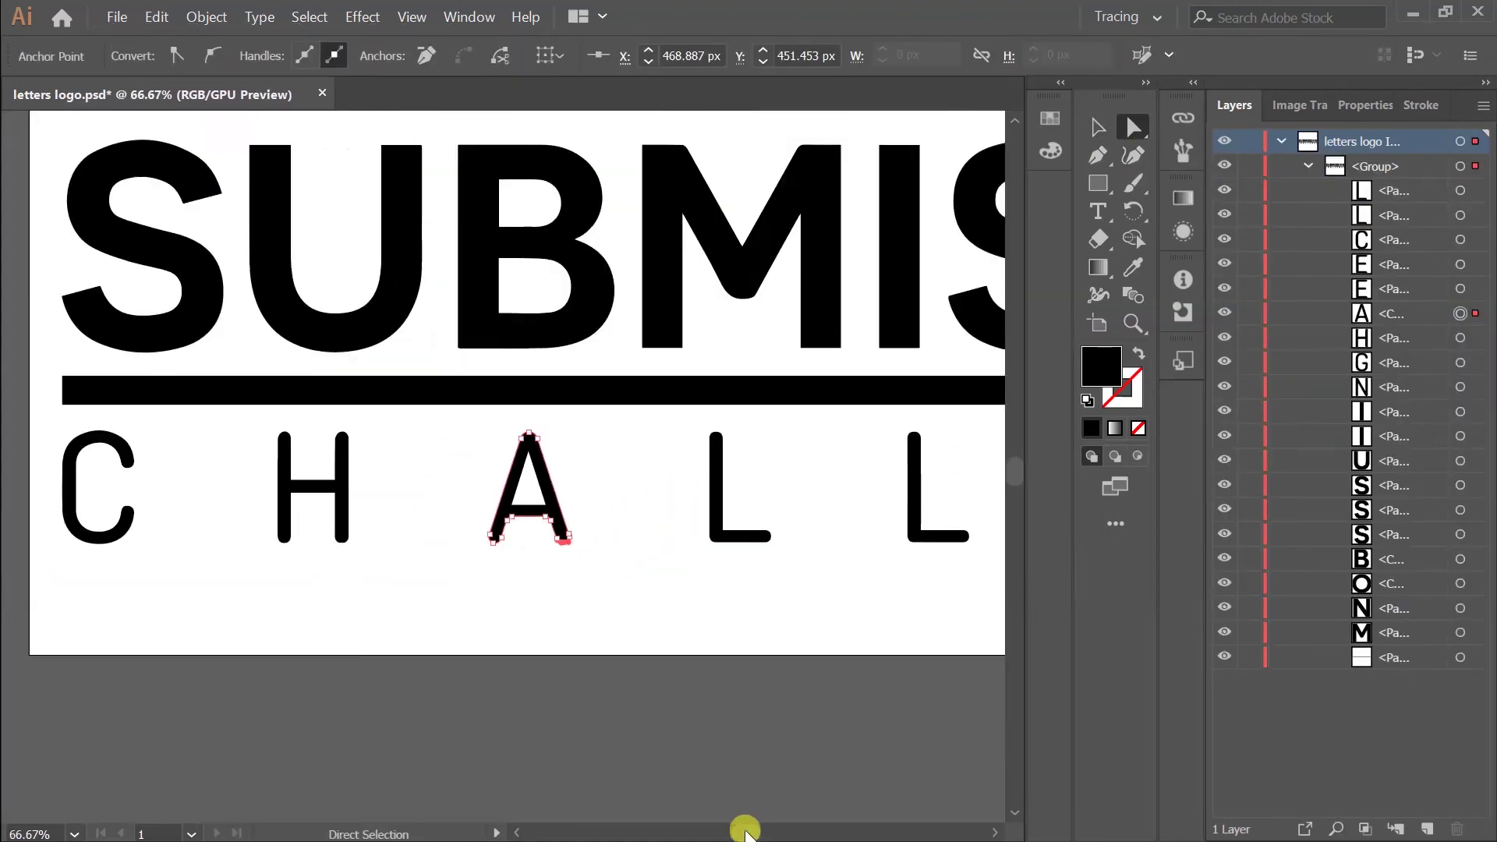
- Reshape the lower inner curve of the G in CHALLENGE by moving its anchor point, and check the remaining letters
scroll(521, 525, up, 3)
scroll(522, 525, up, 3)
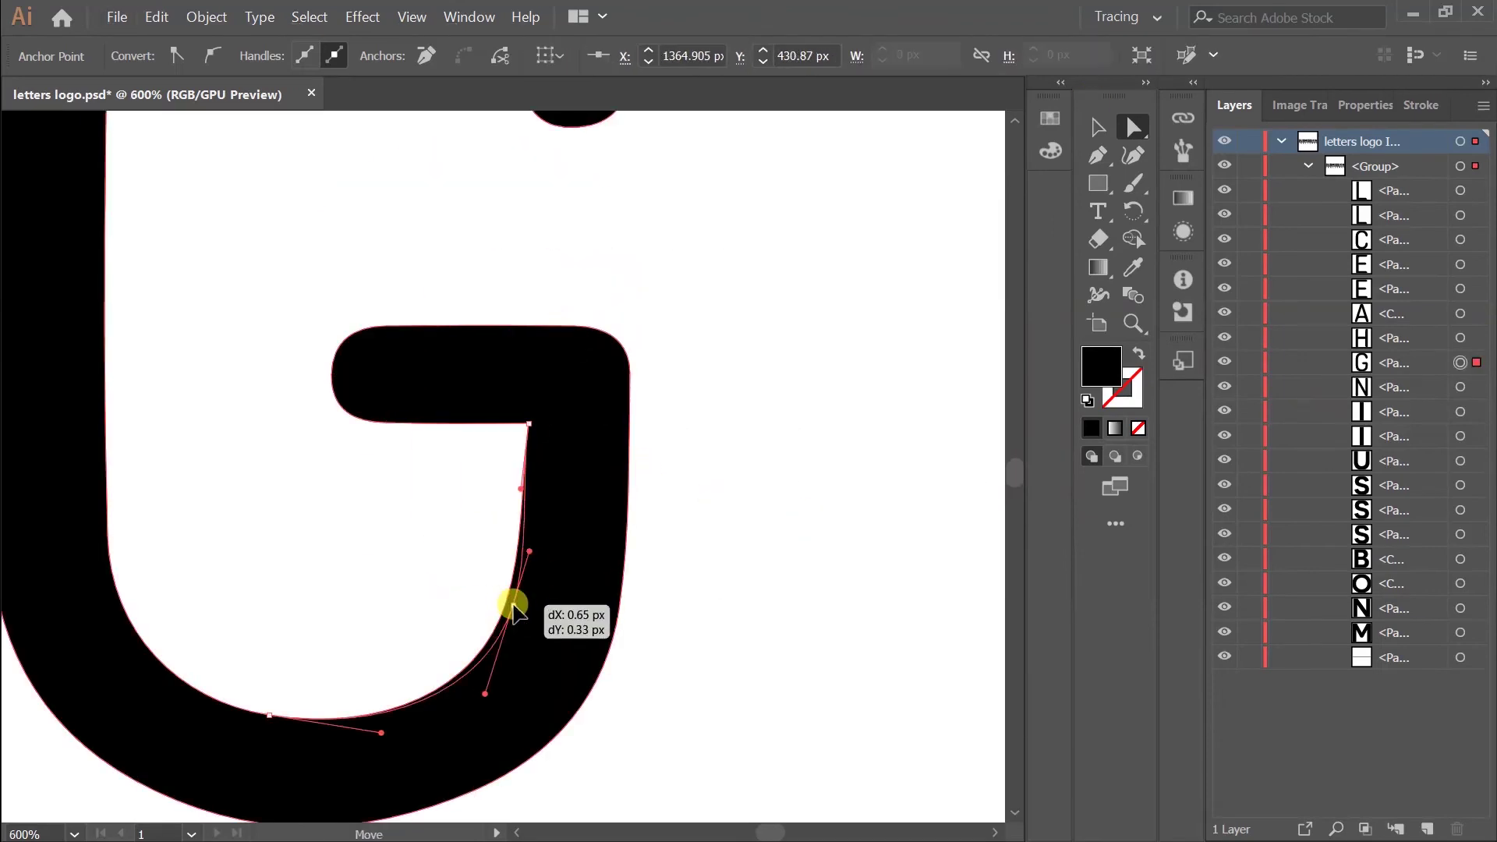
scroll(772, 588, down, 4)
scroll(671, 273, up, 4)
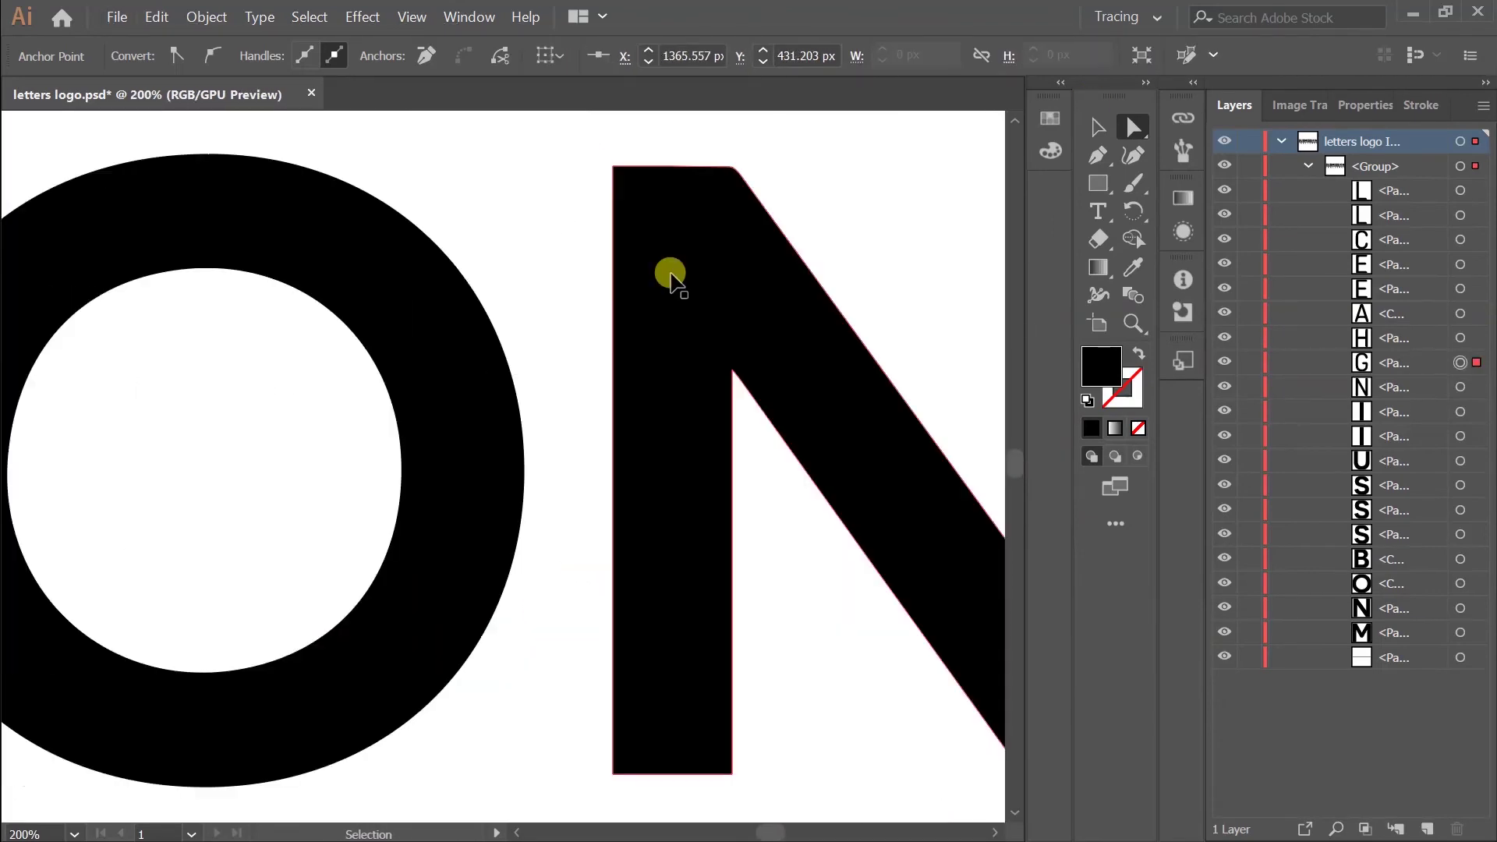
scroll(226, 390, left, 10)
scroll(762, 474, down, 8)
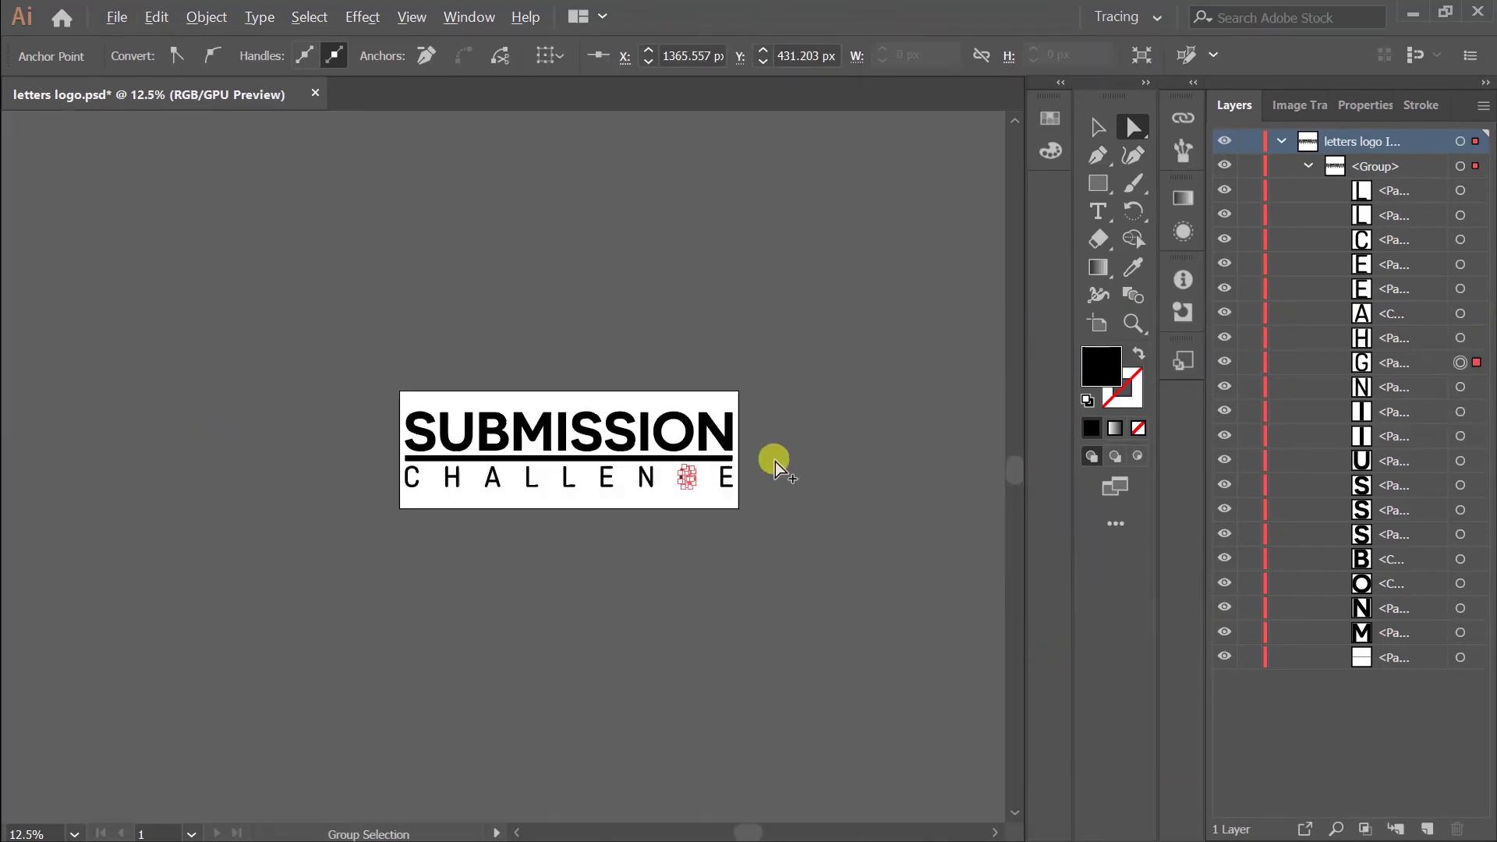
- Save the cleaned vector lettering as letters logo.ai in the Sub Challenge folder
key(ctrl+shift+s)
key(Return)
click(374, 728)
- Switch to Photoshop, place the letters logo artwork above the white band, and scale and centre it on the band
key(alt+Tab)
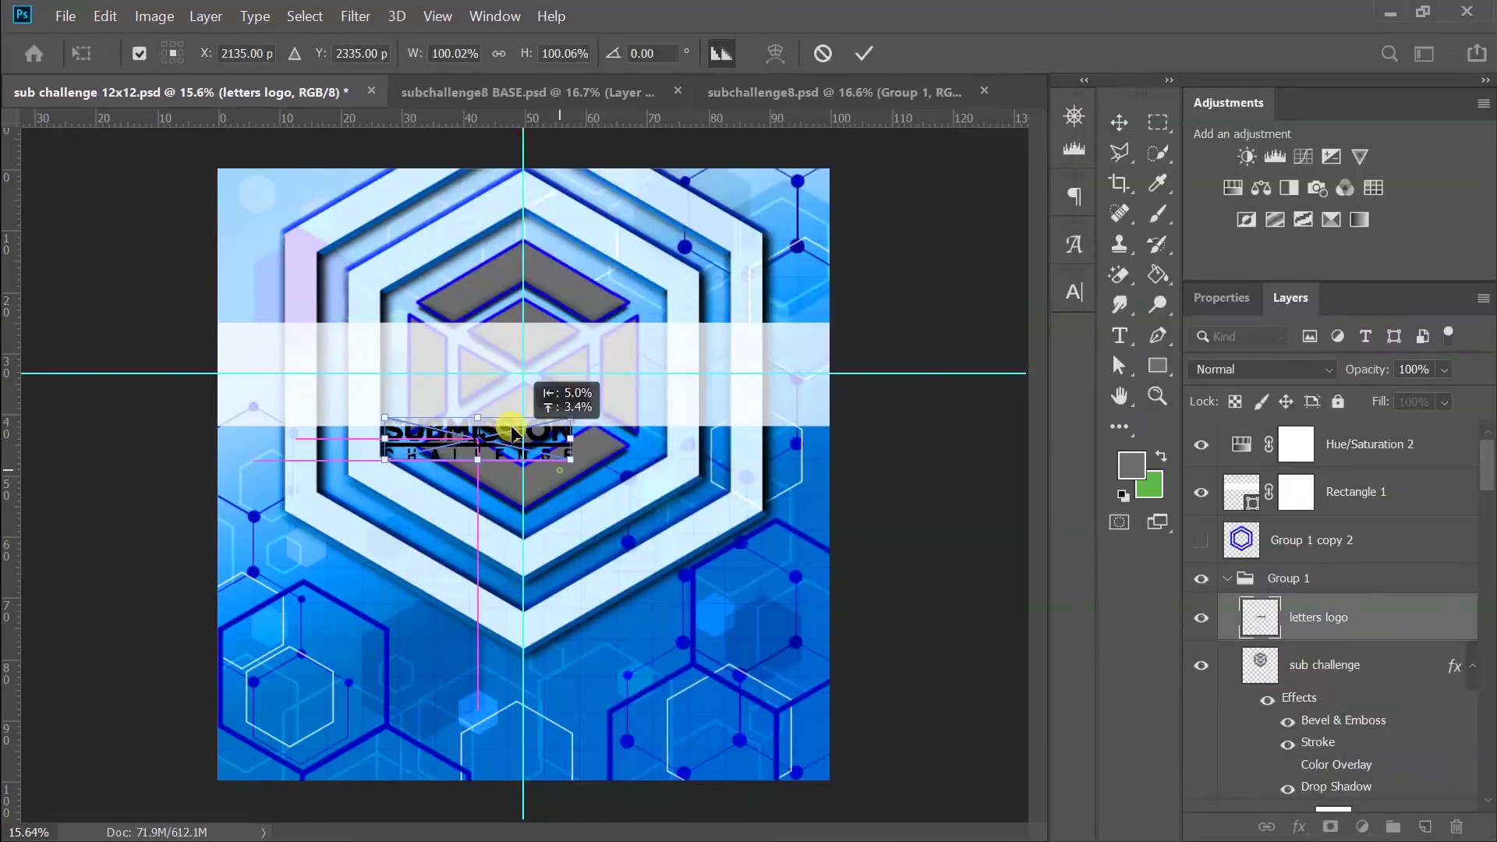
key(ctrl+t)
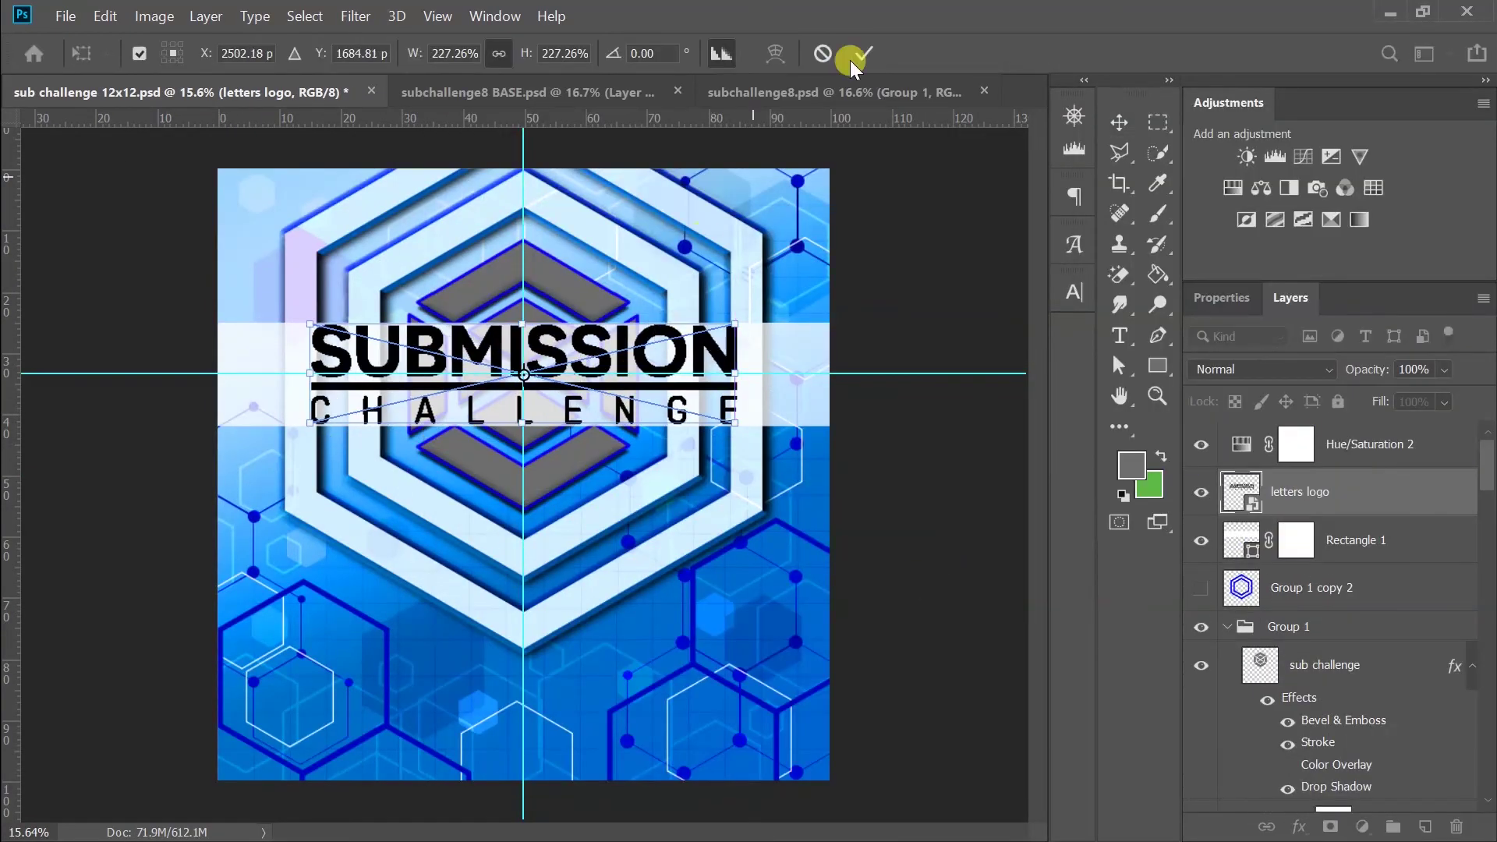
click(851, 60)
key(ctrl+t)
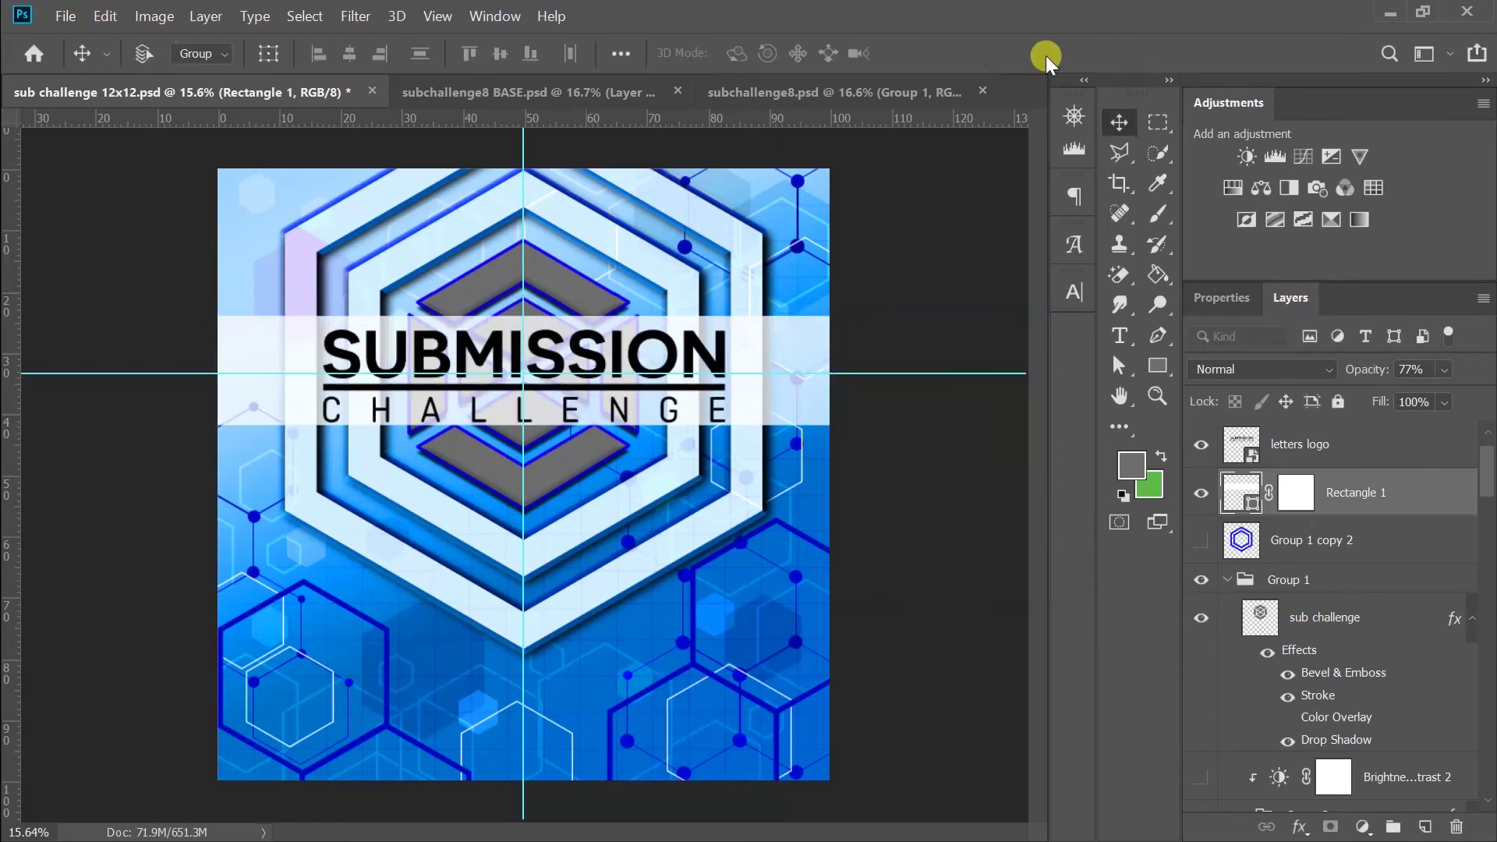
key(Return)
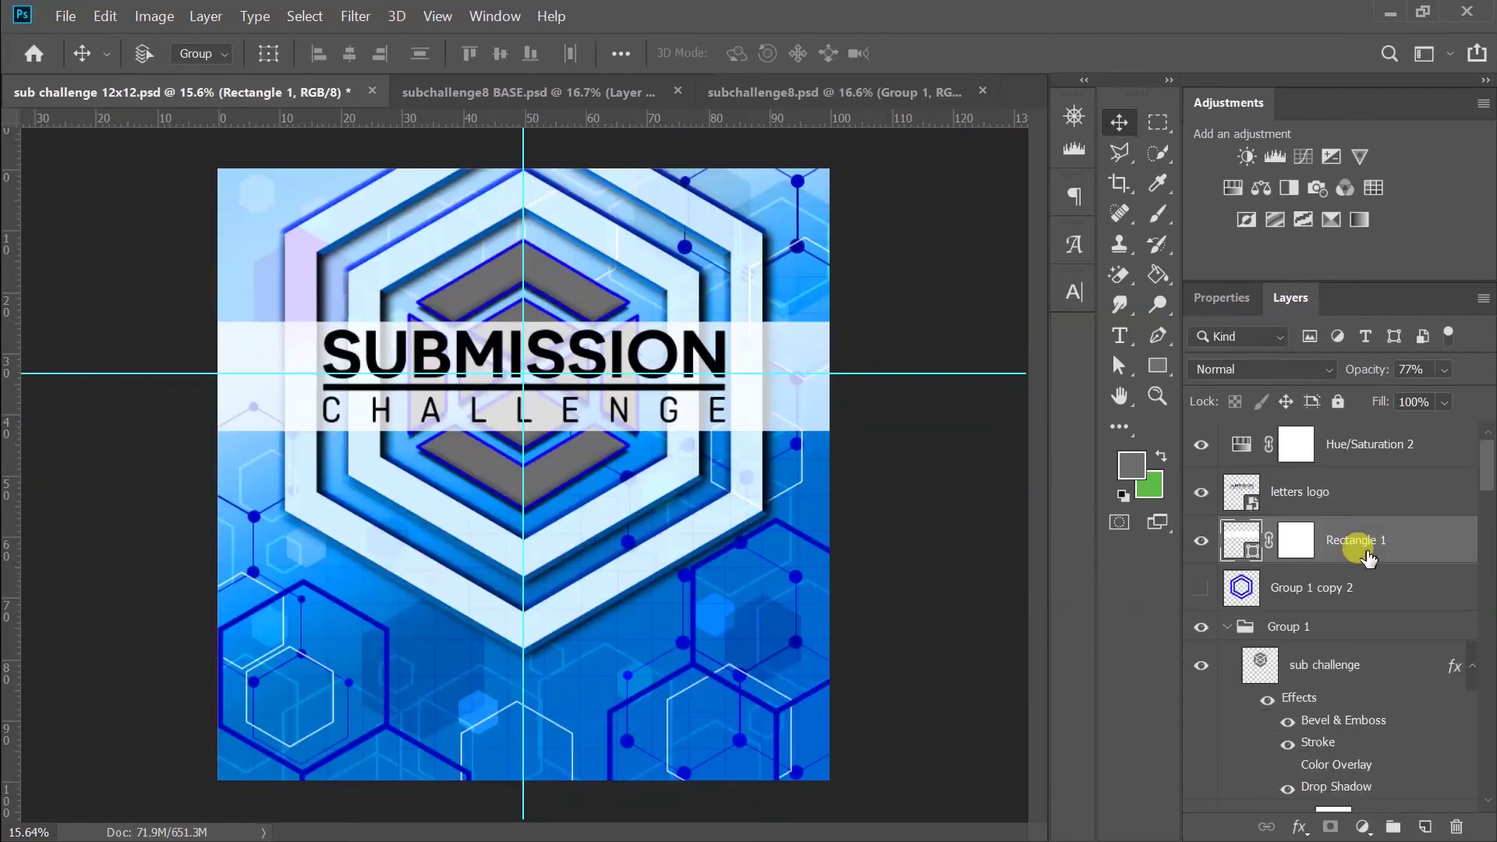
- Add a white Stroke effect to the letters logo layer and set the white band's opacity to 61%
double_click(1434, 491)
click(625, 324)
click(952, 381)
click(1320, 207)
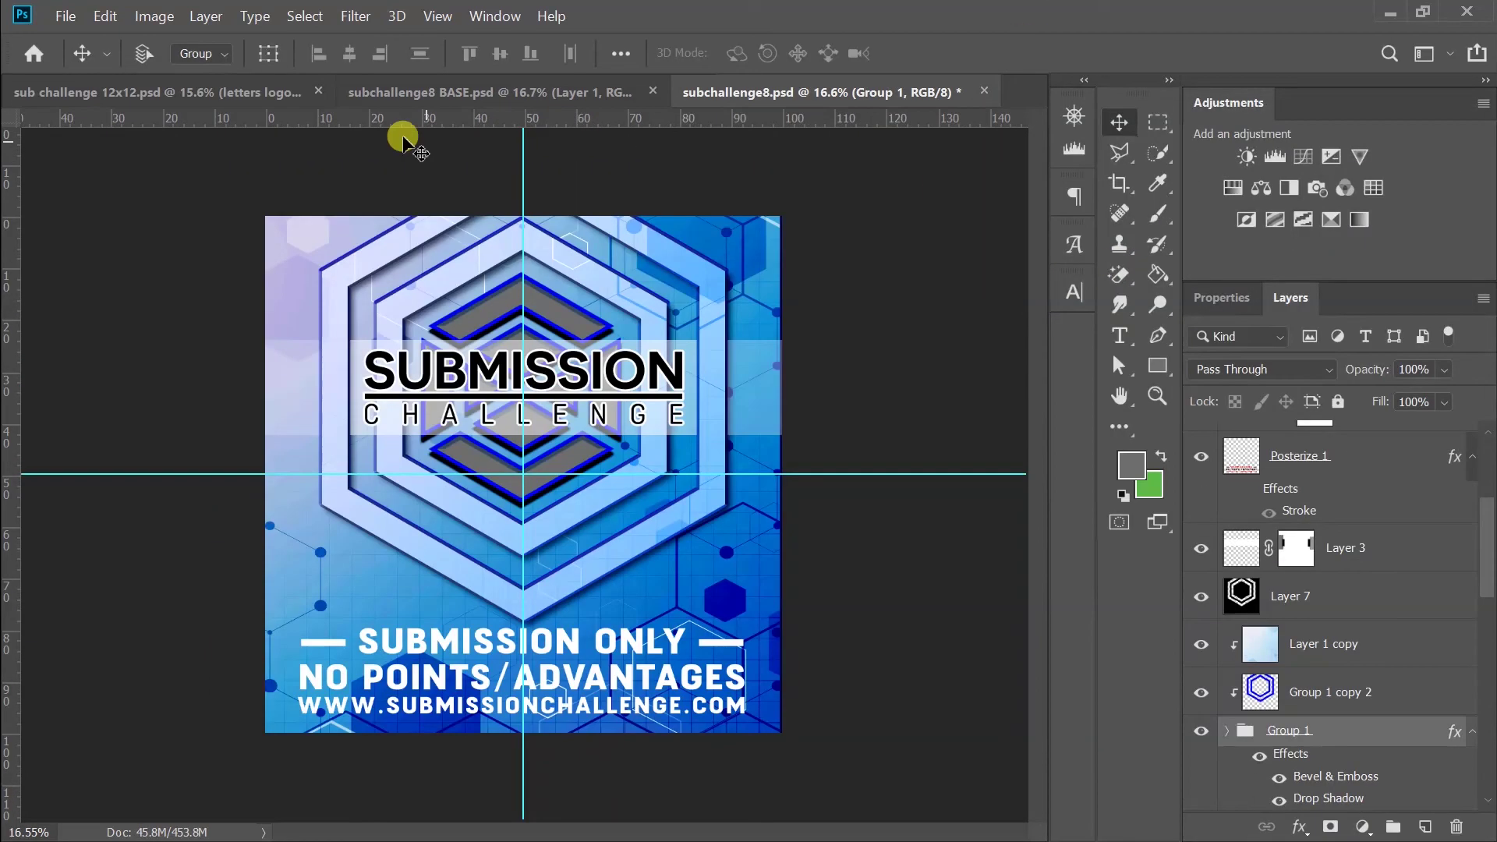
click(1444, 369)
drag(1485, 394, 1442, 400)
key(alt+Tab)
key(Tab)
key(Tab)
scroll(458, 545, up, 10)
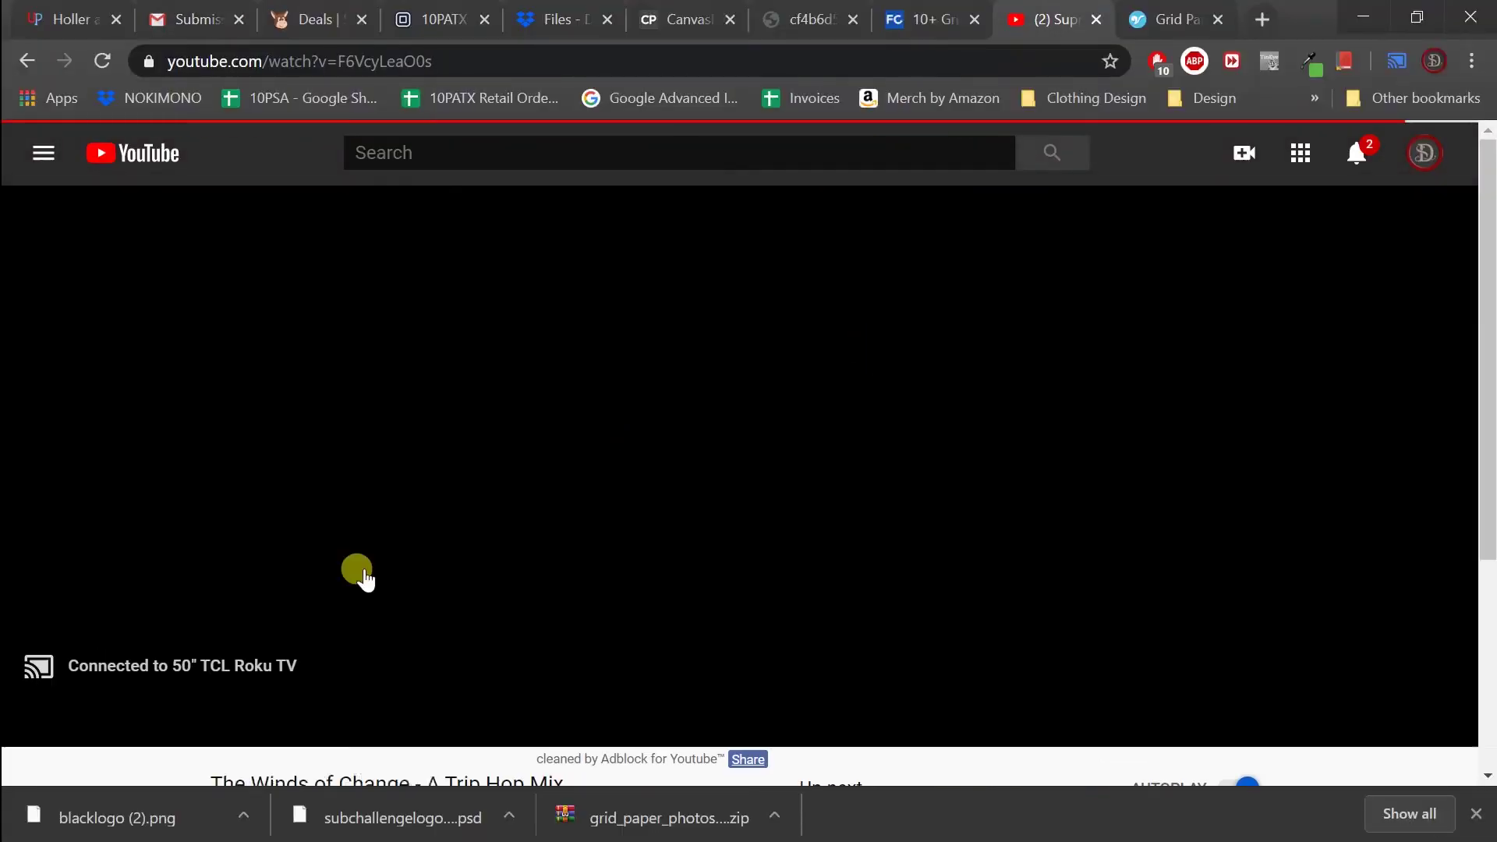
click(992, 592)
click(1363, 18)
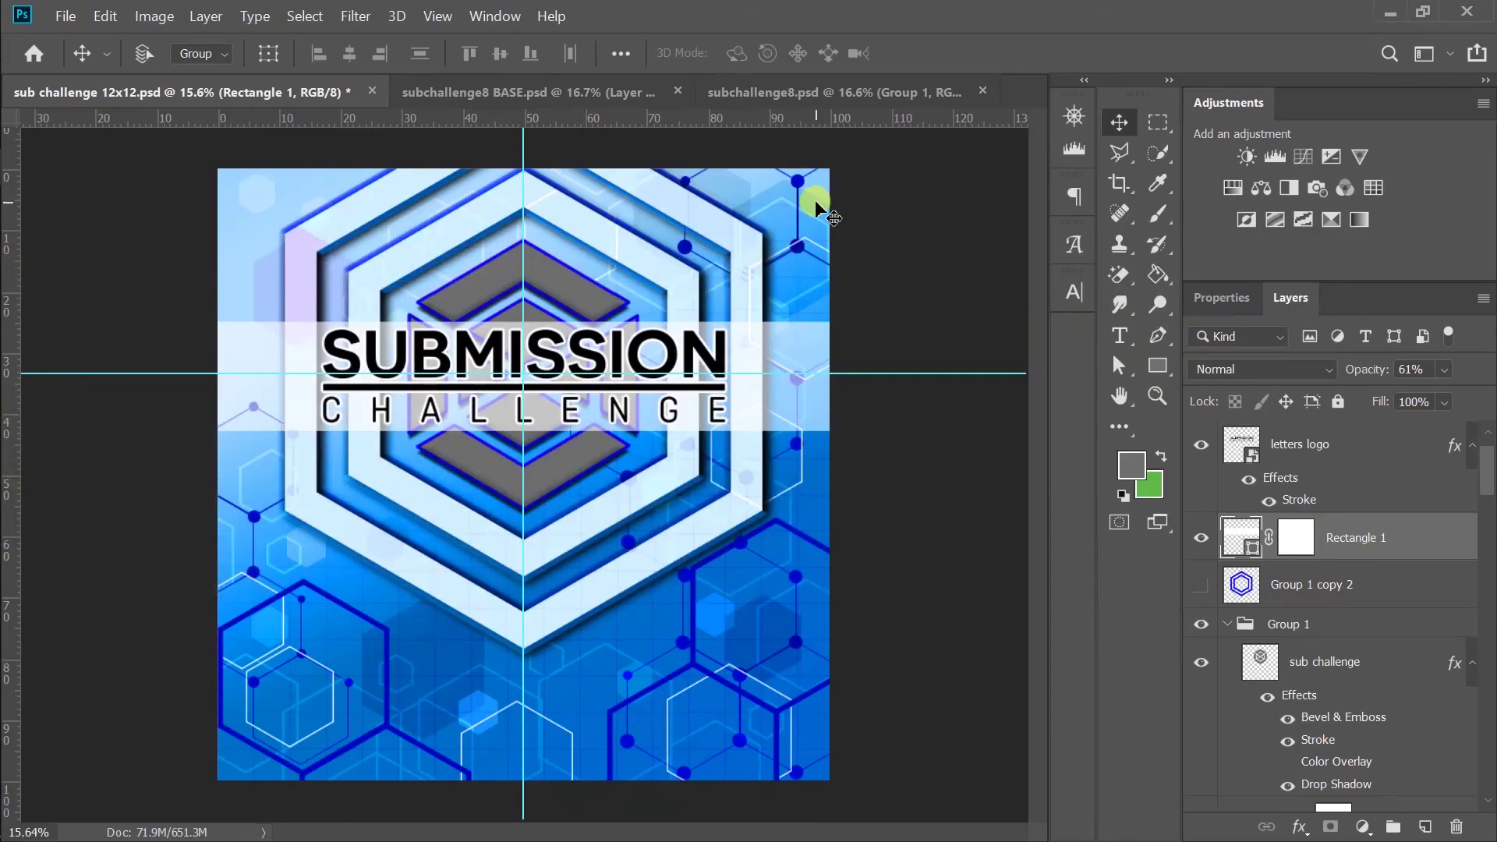
key(ctrl+minus)
key(u)
click(785, 341)
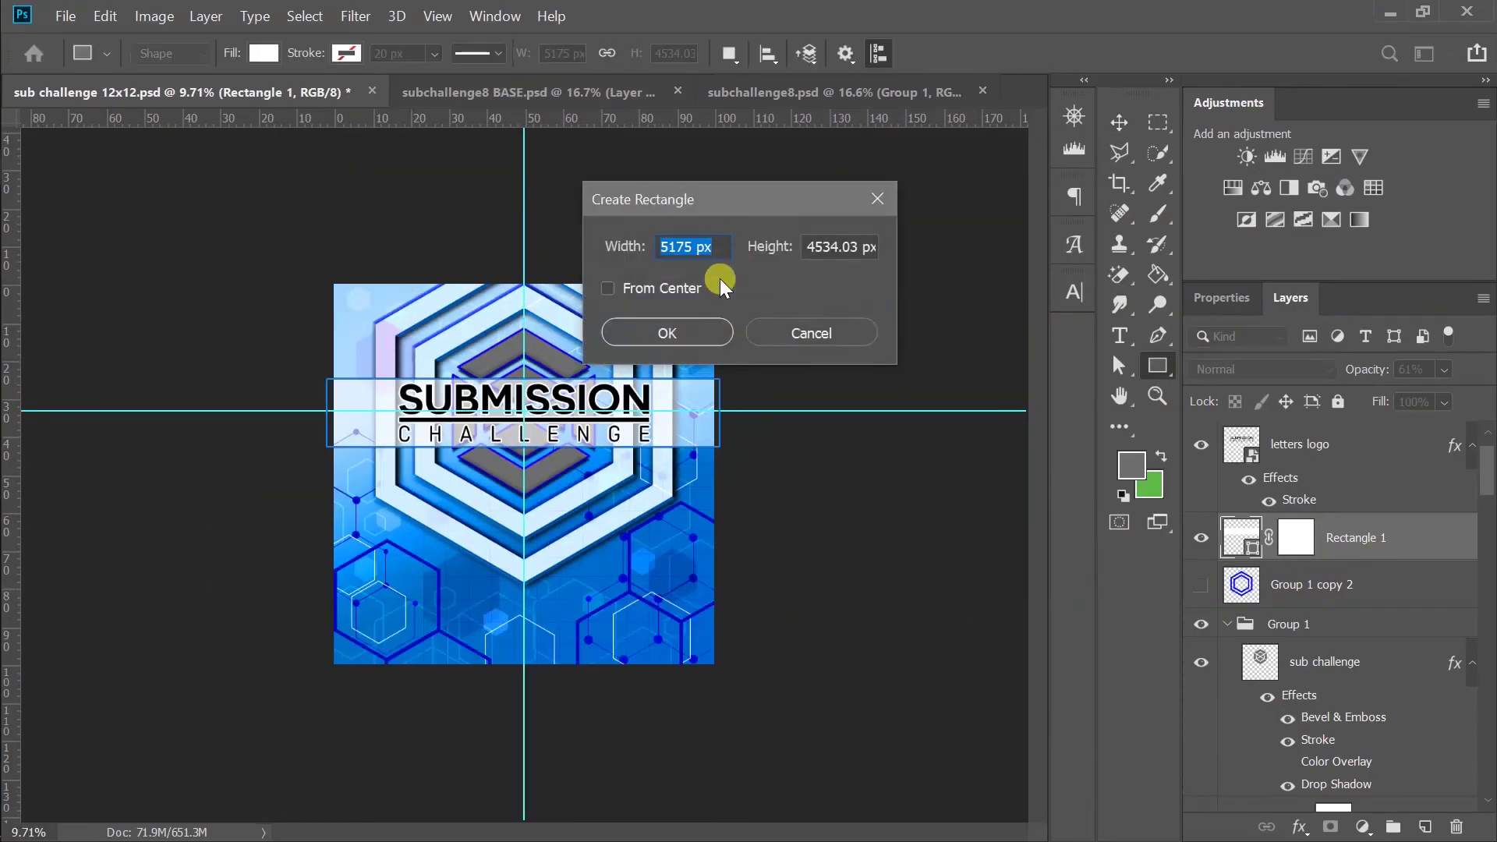
key(Escape)
key(ctrl+z)
- Choose a new foreground colour, draw a tall narrow rectangle over the canvas's right edge, and resize it with Free Transform
click(1290, 444)
key(ctrl+plus)
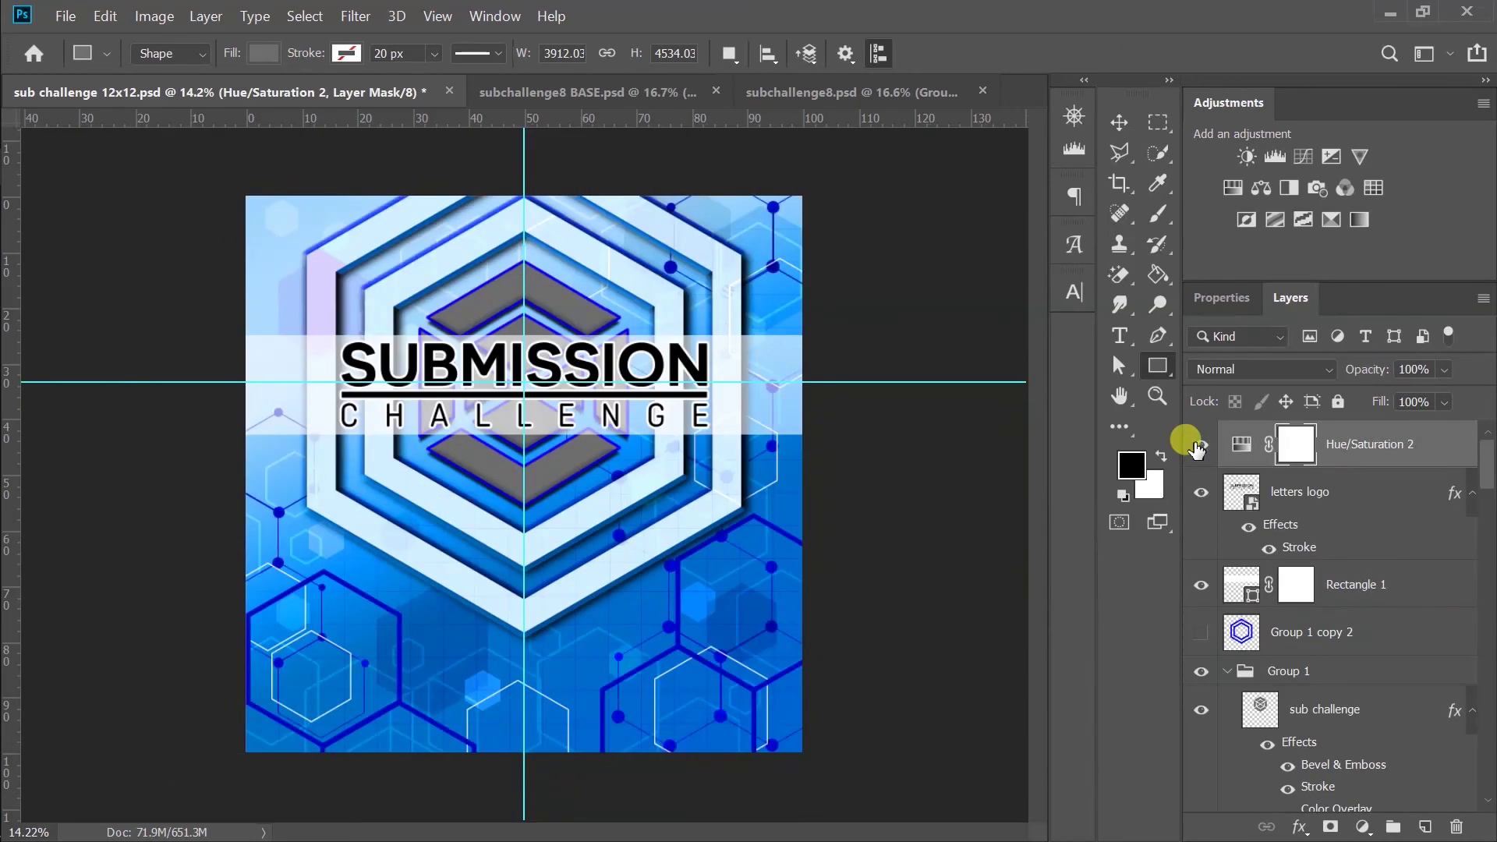
click(1130, 465)
click(992, 310)
click(1226, 207)
drag(871, 196, 769, 748)
key(ctrl+t)
drag(820, 195, 818, 457)
key(Return)
- Add a horizontal guide through the middle of the canvas and move the new rectangle inward from the right edge
key(v)
drag(767, 119, 766, 473)
click(1289, 297)
drag(780, 524, 479, 524)
key(alt+Tab)
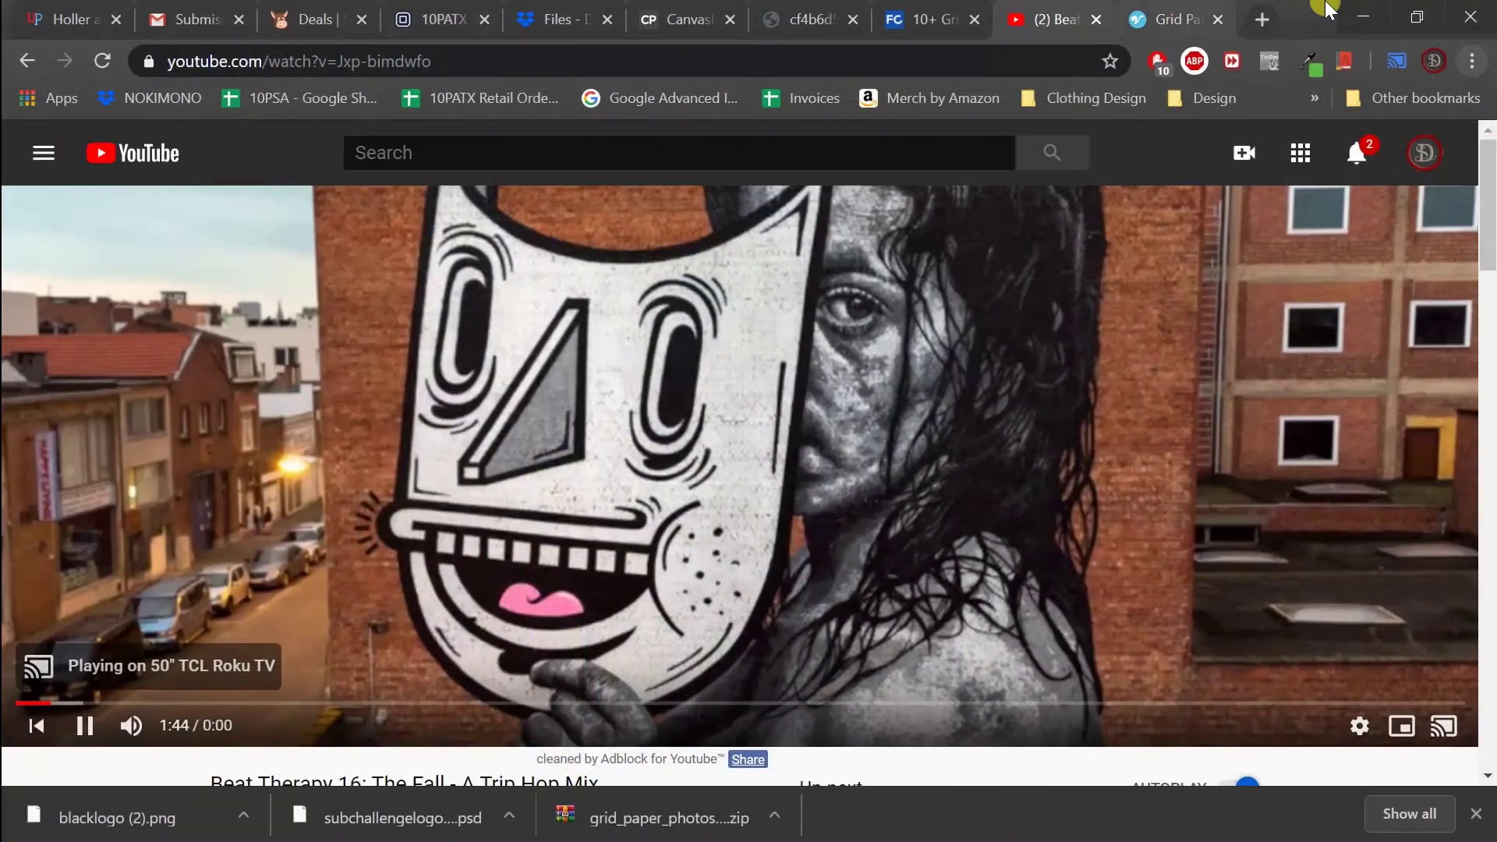
key(alt+Tab)
key(ctrl+minus)
click(1201, 444)
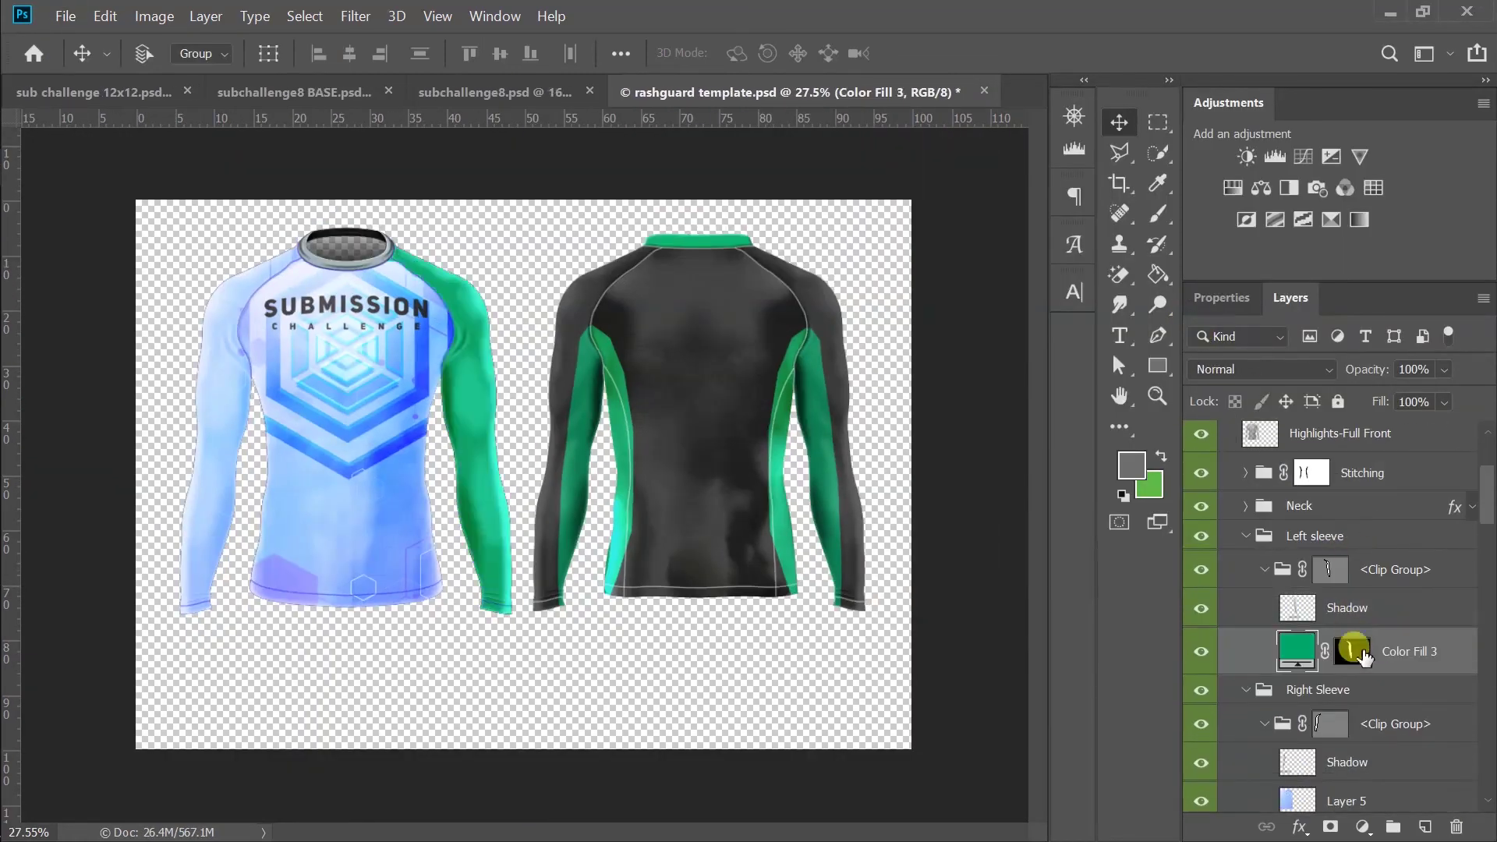
- Recolour the left sleeve's Color Fill 3 layer in the rashguard template to 999999
double_click(1360, 657)
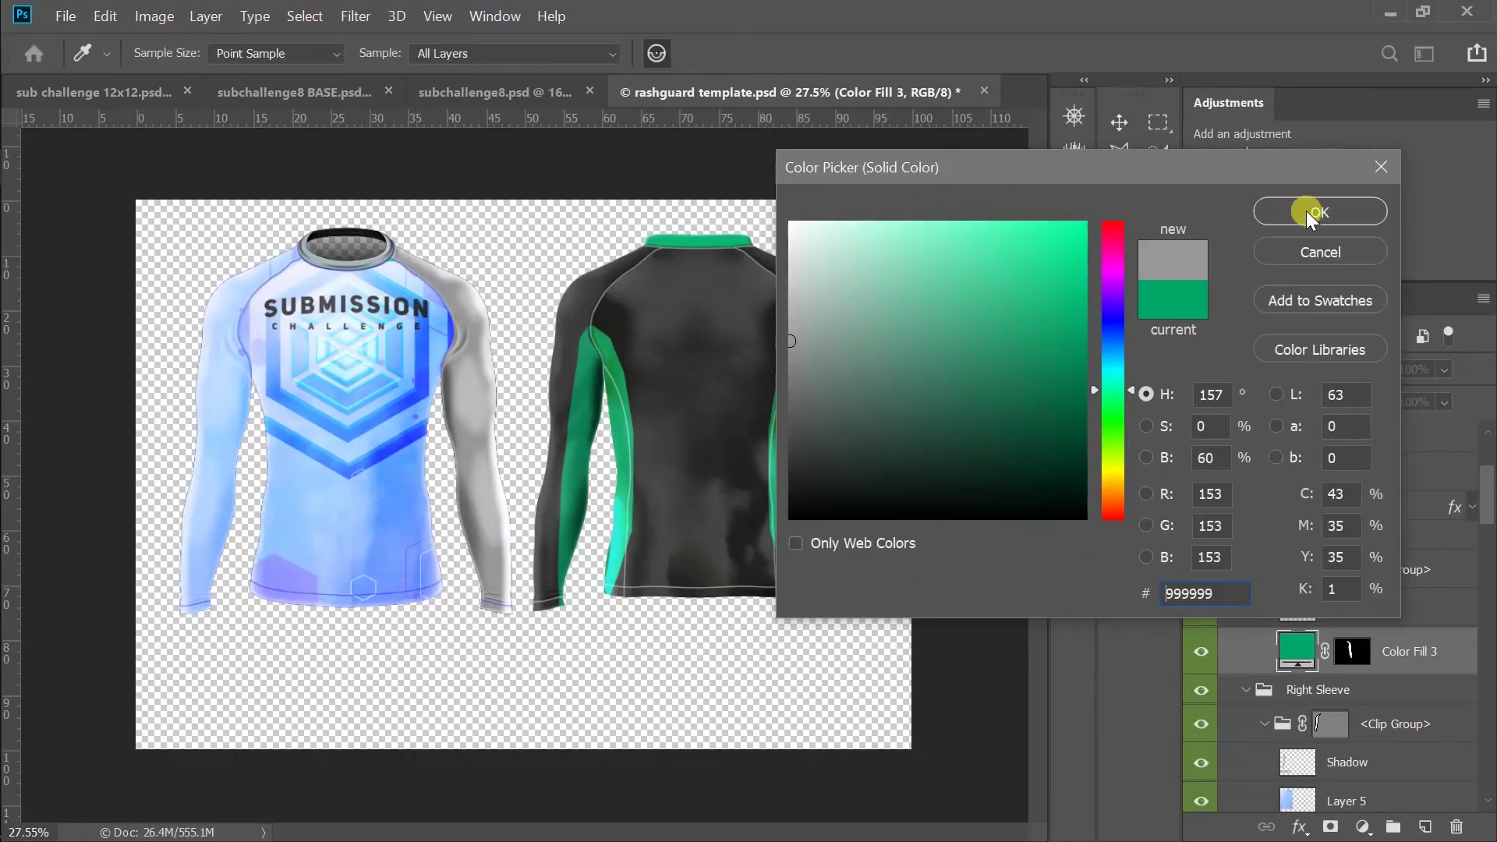
key(Return)
key(alt+Tab)
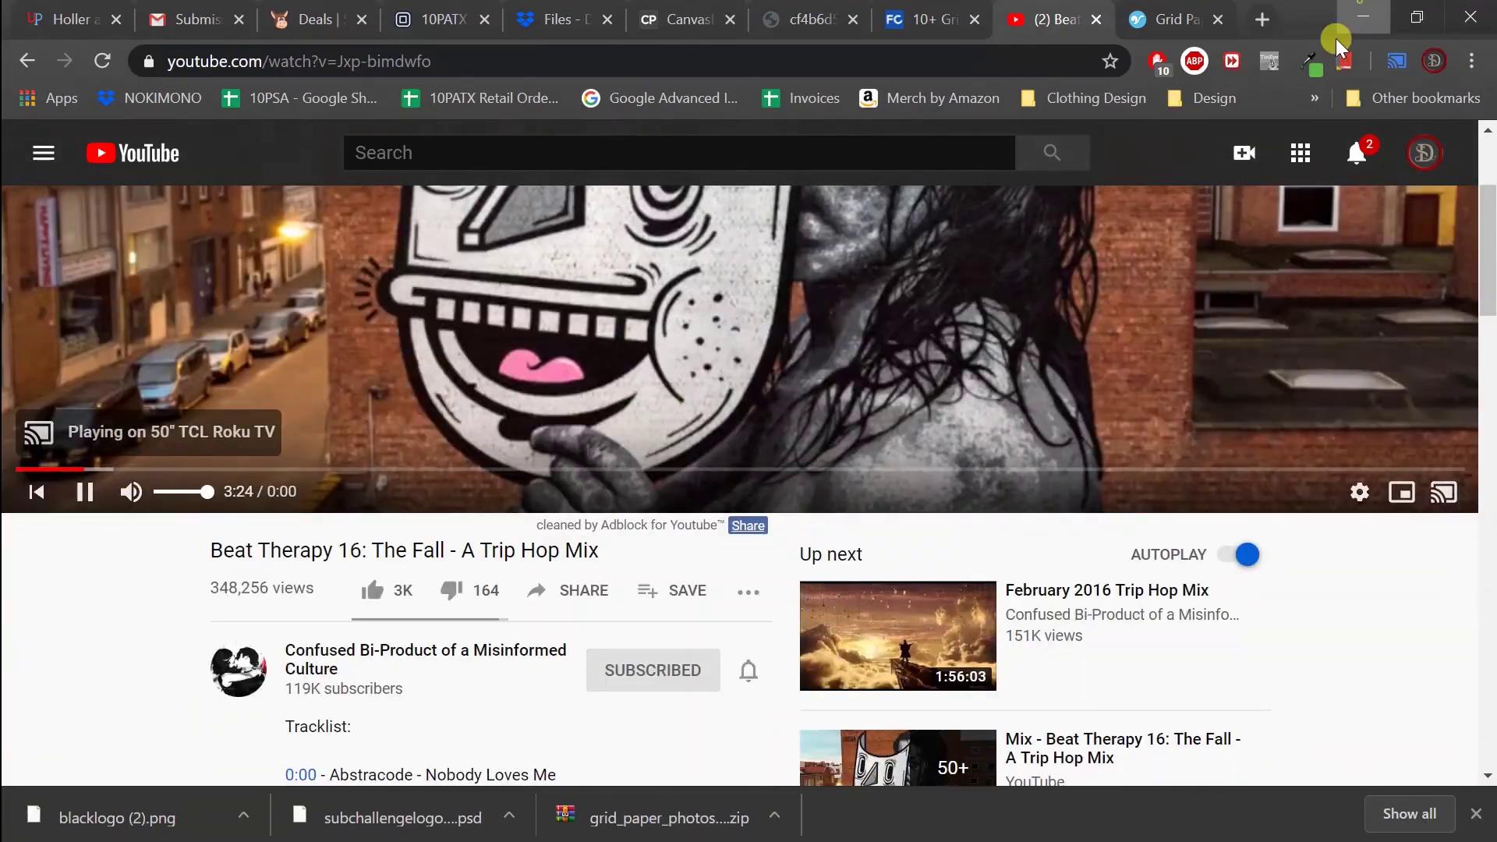
click(1363, 17)
- Return to sub challenge 12x12 and add a Brightness/Contrast adjustment with brightness -15 and contrast 100
click(561, 92)
key(ctrl+Tab)
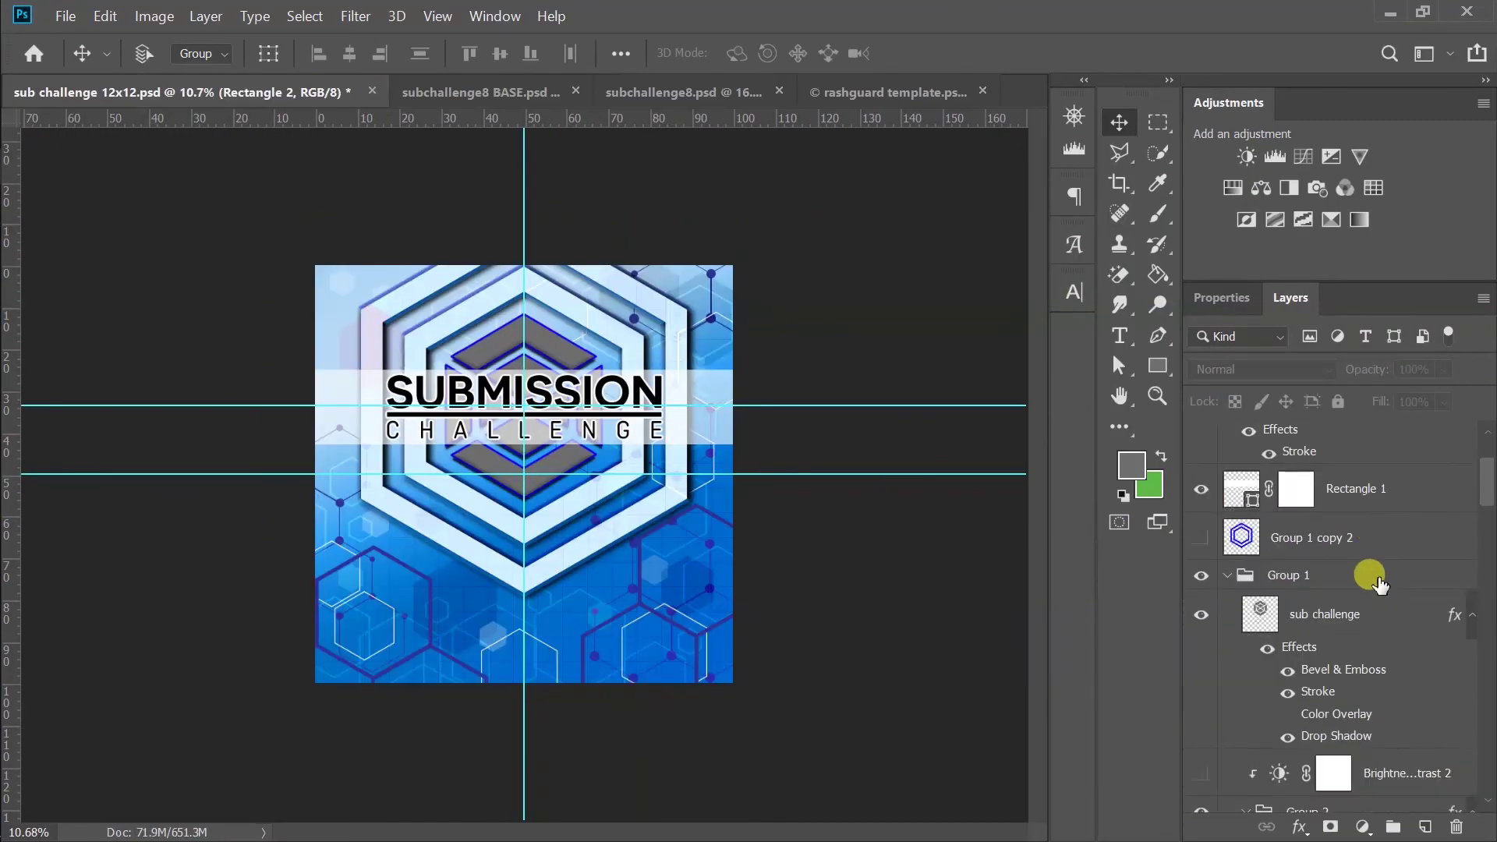
scroll(1460, 575, down, 5)
click(1325, 581)
click(1247, 156)
drag(1330, 435, 1318, 435)
- Copy the whole sub challenge 12x12 artwork merged and paste it into a new document
key(ctrl+Tab)
click(101, 92)
key(ctrl+a)
click(105, 15)
click(180, 201)
key(ctrl+Tab)
click(81, 100)
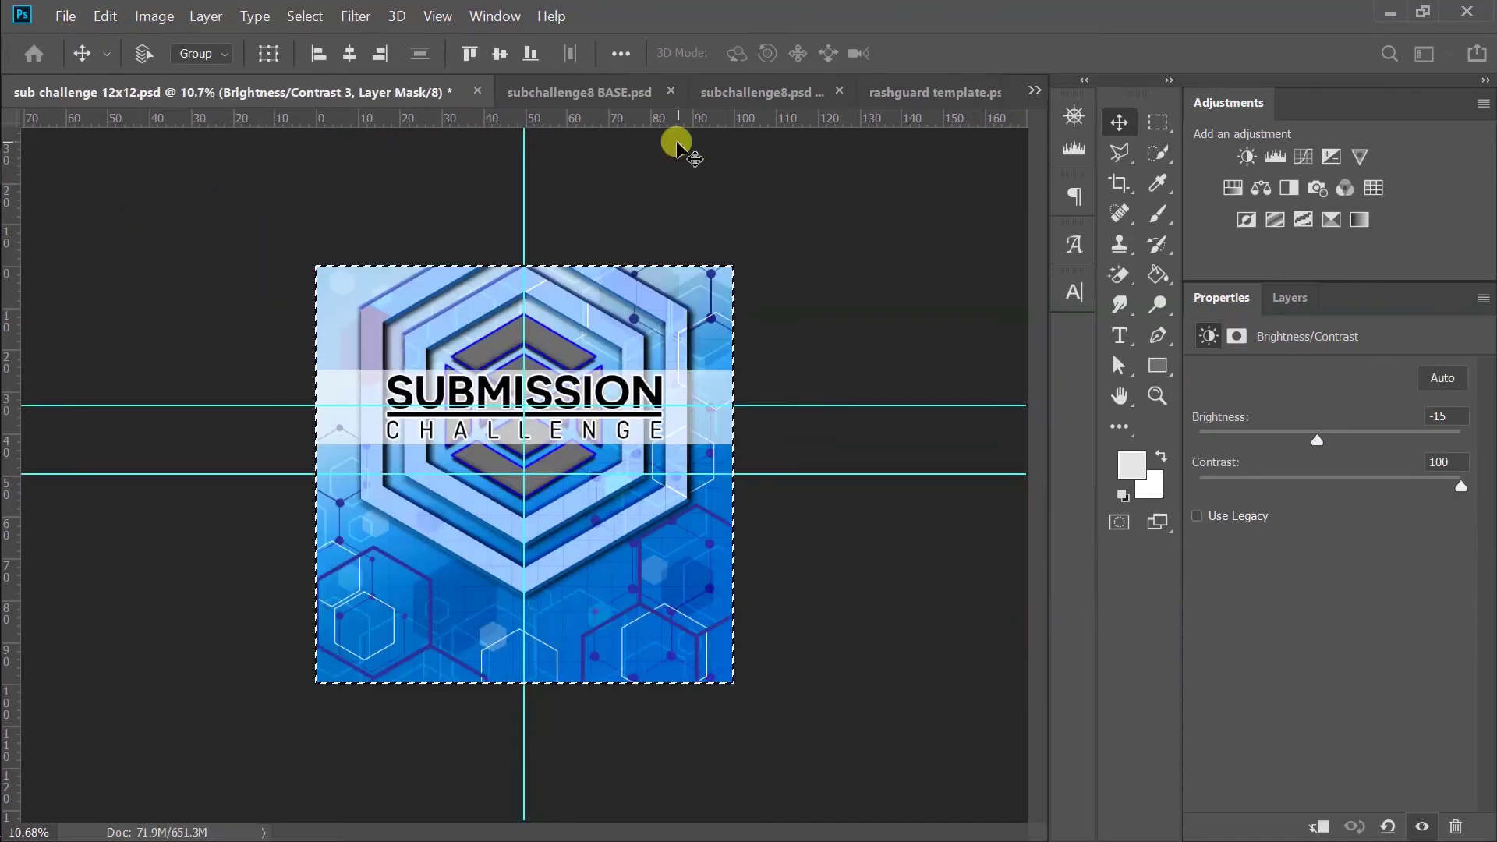
key(ctrl+n)
key(Return)
key(ctrl+v)
- Export the pasted artwork for web as a maximum-quality JPEG at 3000 × 3000 px, named Sub-Challenge-color-test
key(ctrl+alt+shift+s)
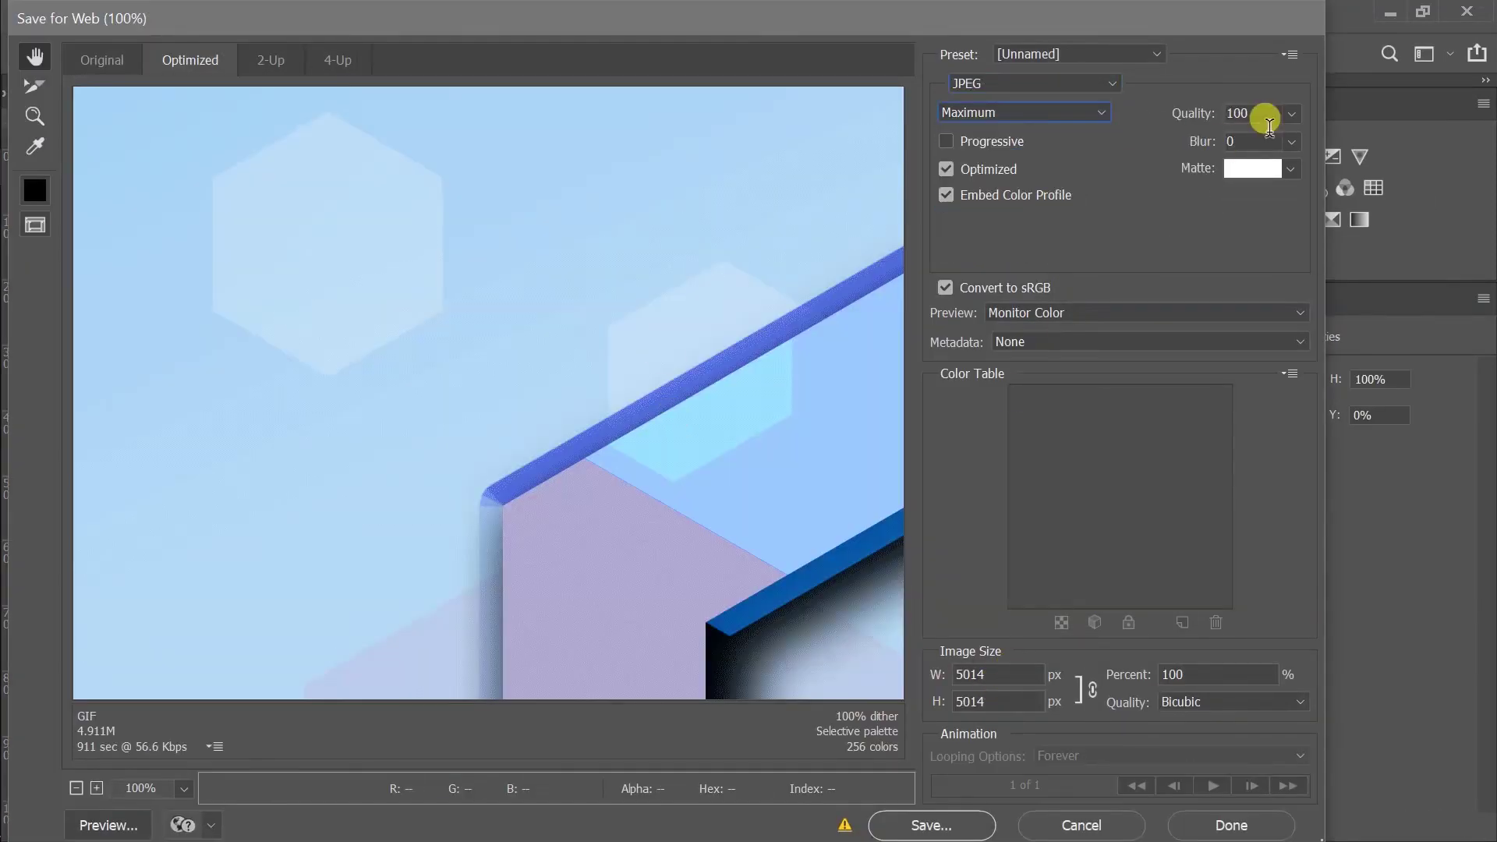
click(216, 748)
click(696, 741)
click(103, 60)
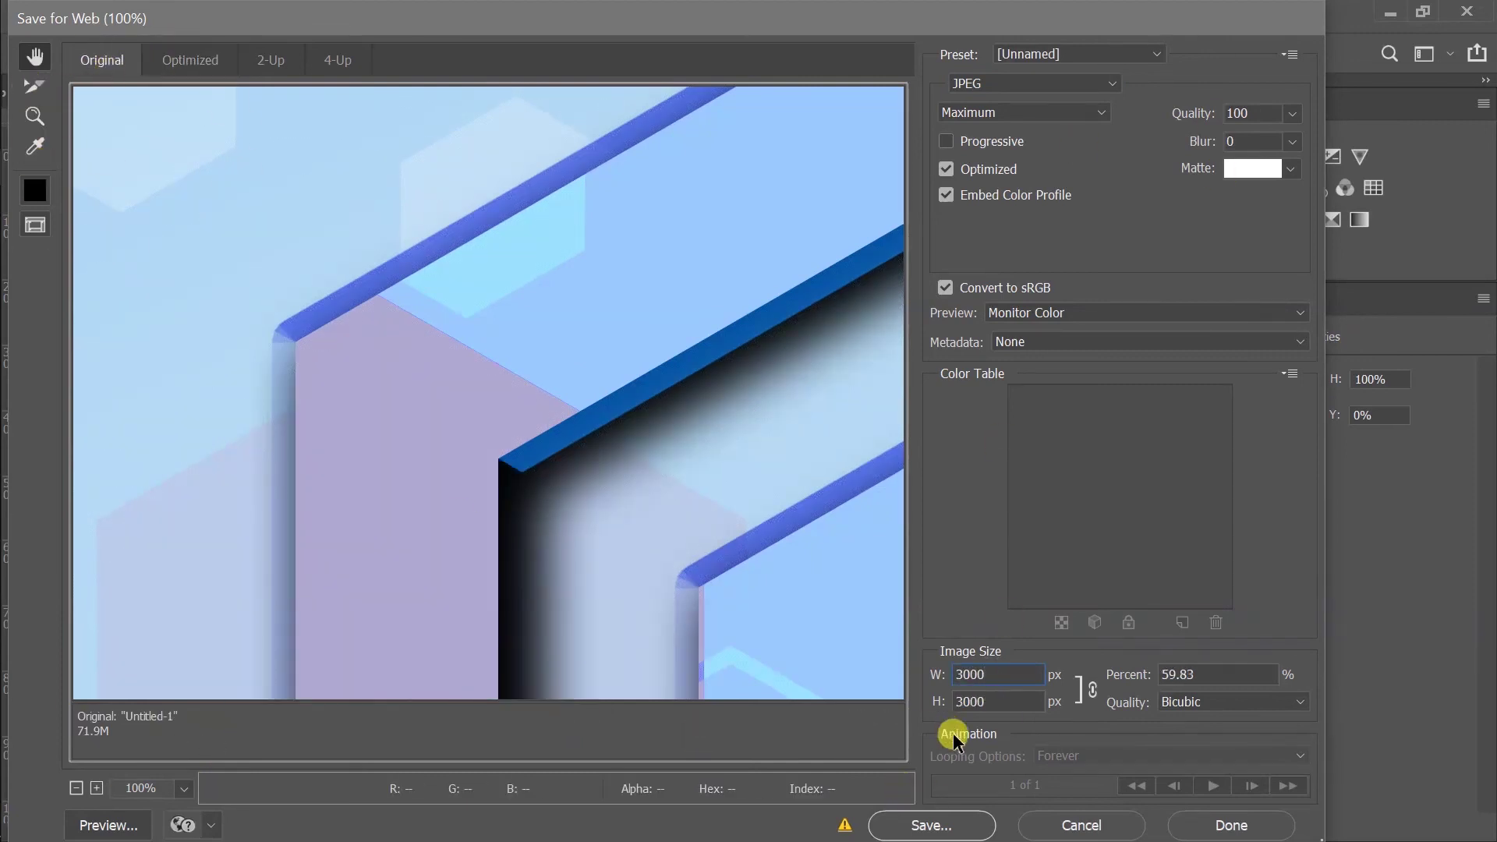
click(1230, 701)
click(1261, 773)
key(Return)
text(Sub Challenge)
click(615, 477)
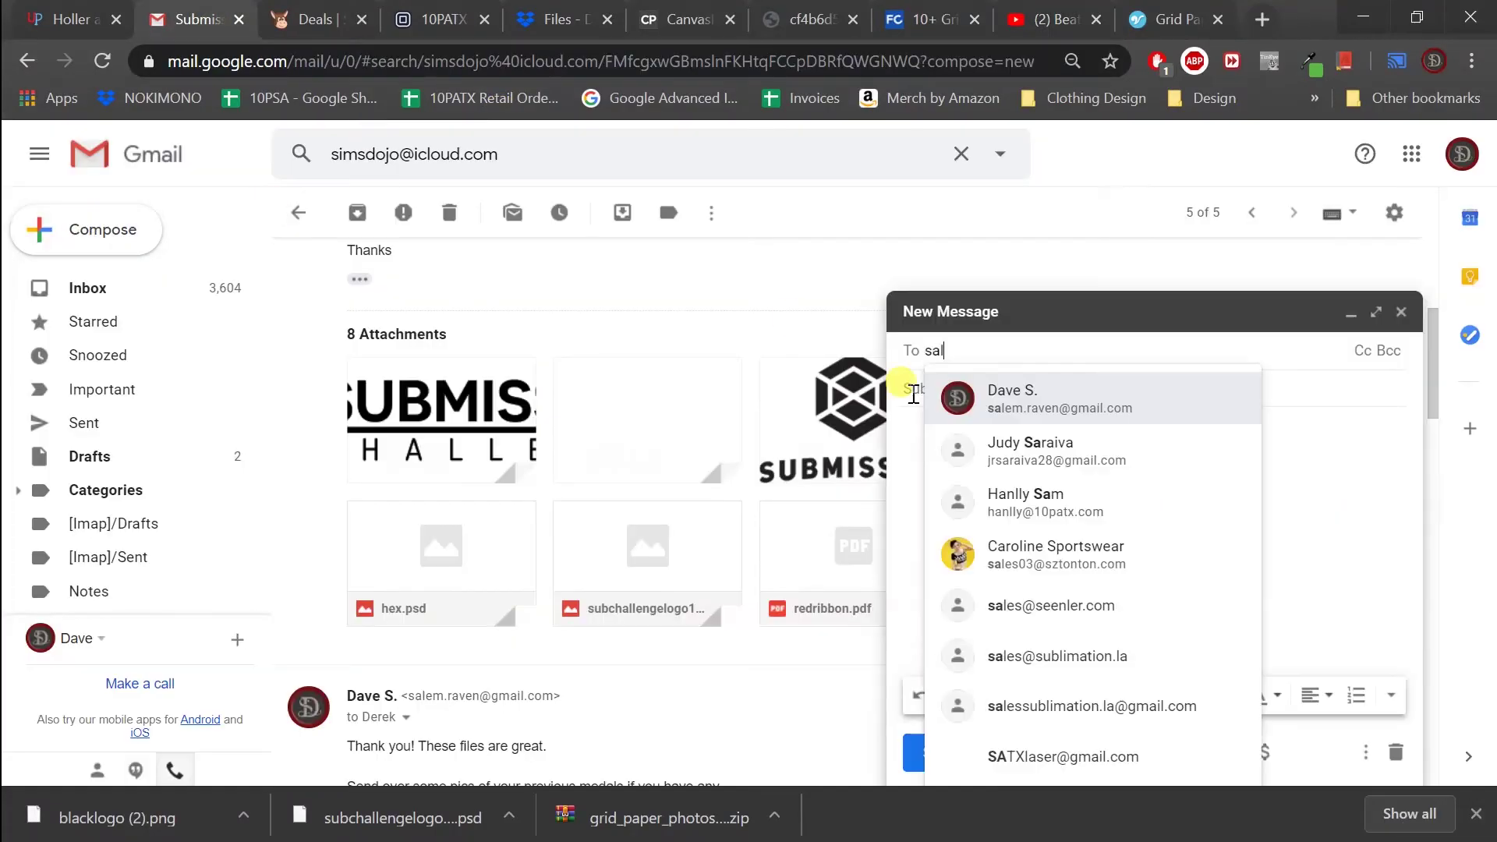
- Email Sub-Challenge-color-test.jpg from Gmail to the recipient's address with the subject Sub Challenge color test
key(Tab)
text(Sub Challenge Logo)
click(1075, 747)
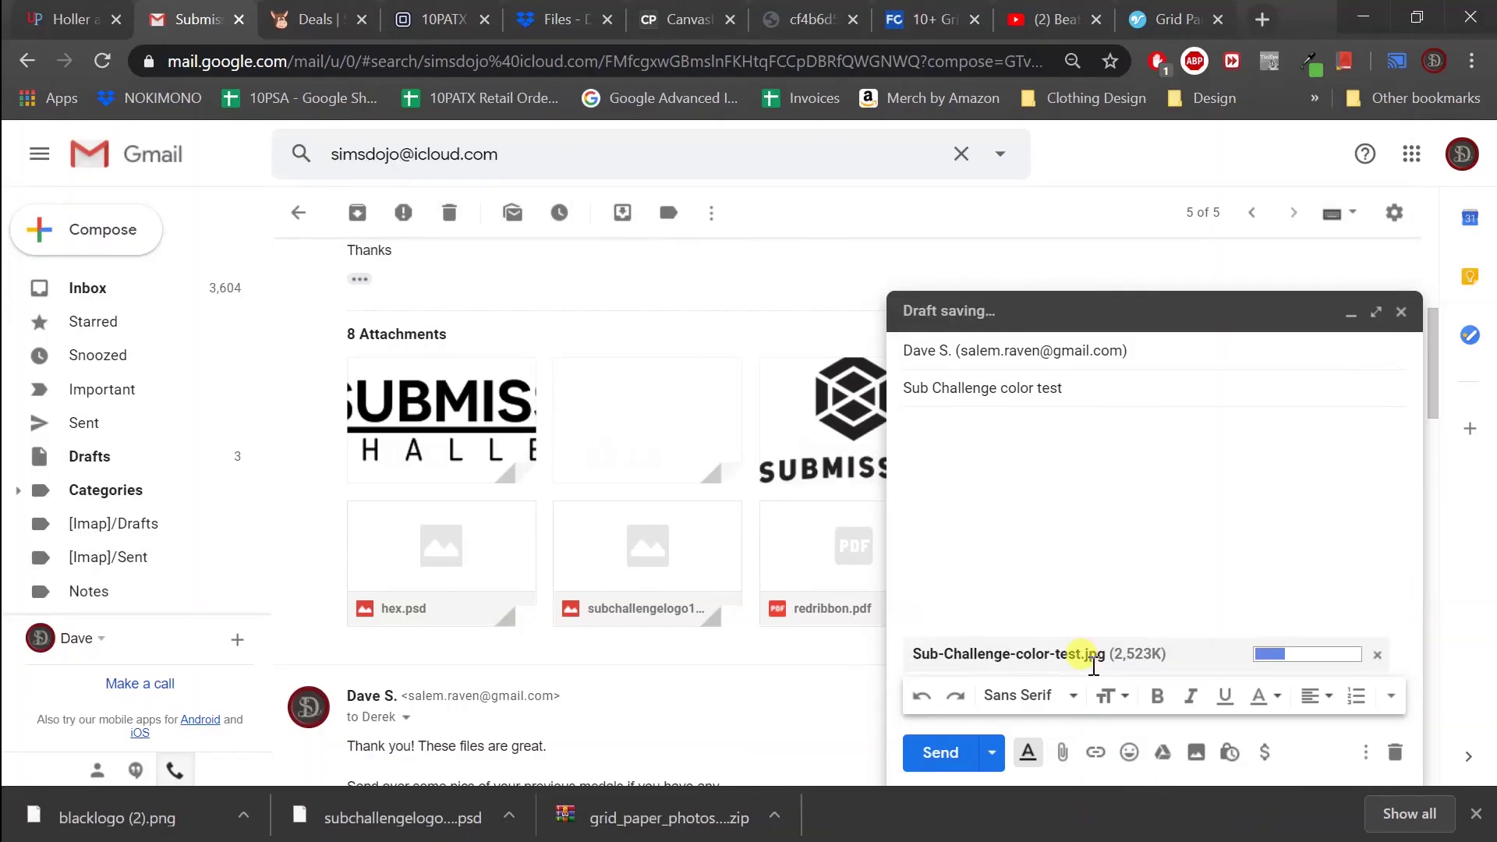
click(943, 744)
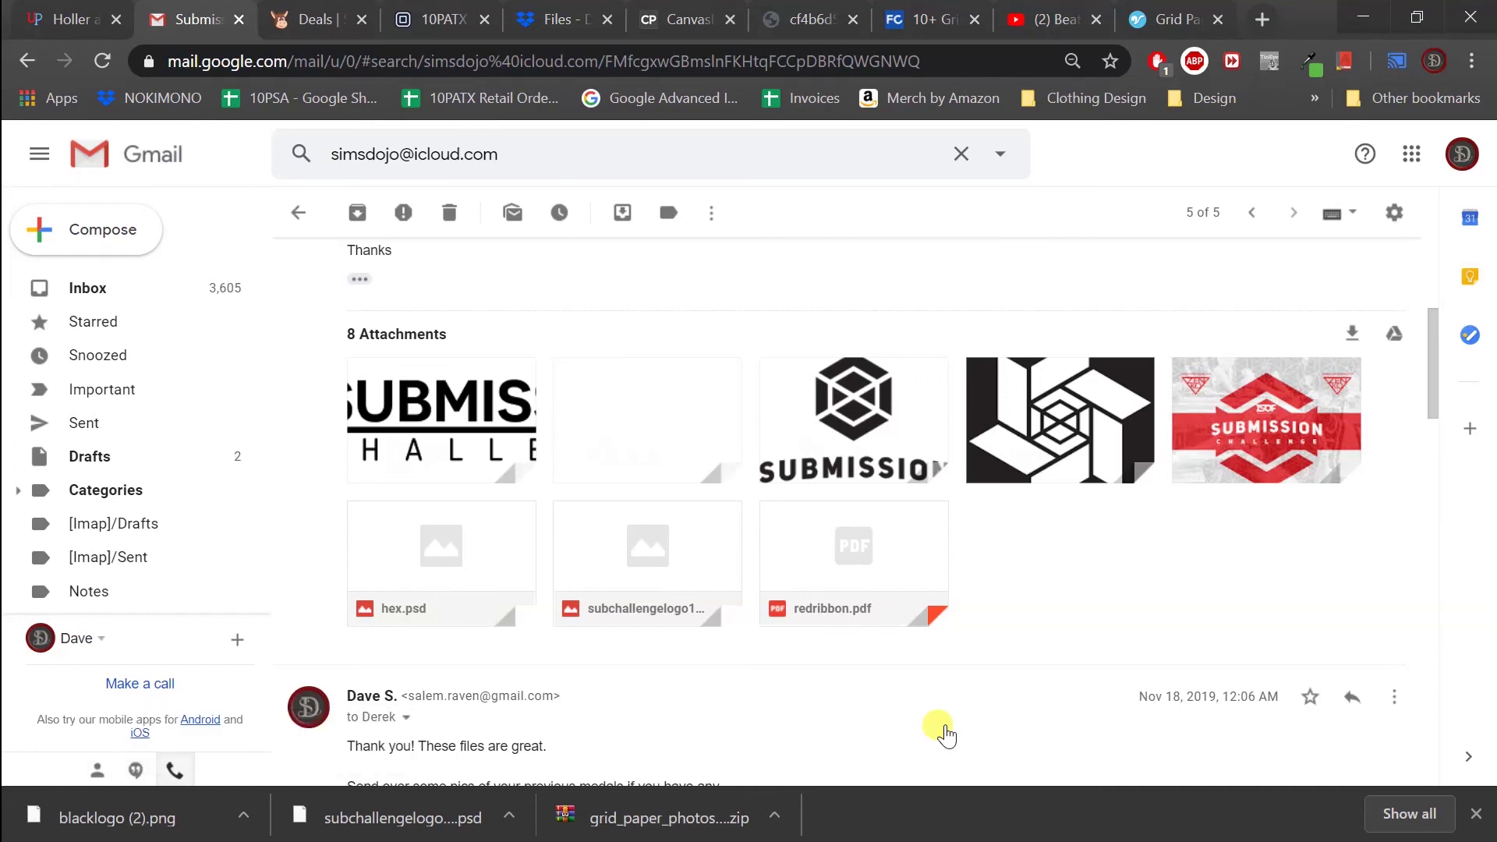
scroll(945, 735, up, 5)
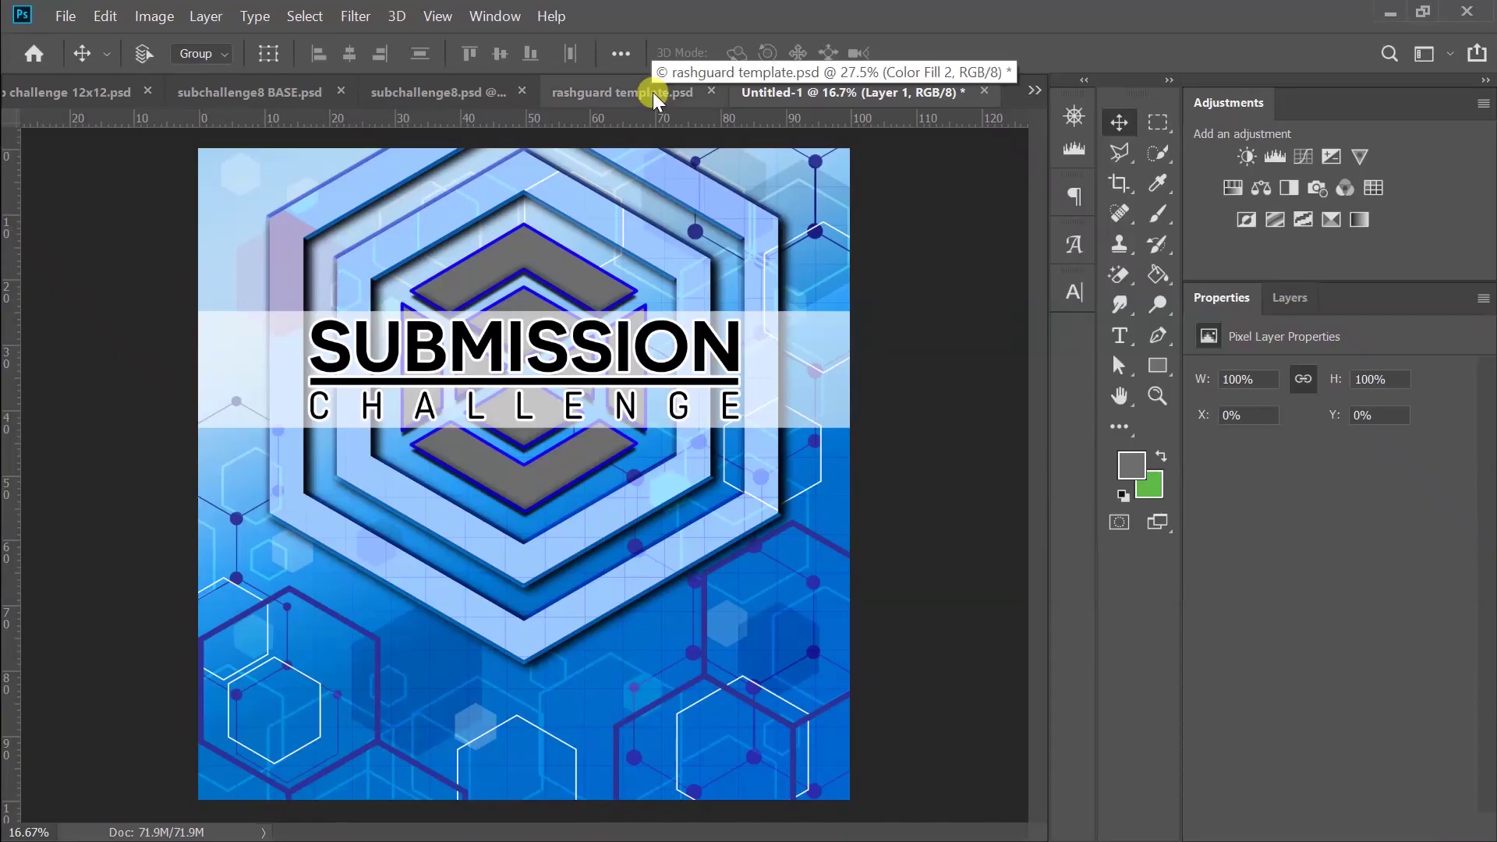
- Return to sub challenge 12x12 in Photoshop and resize the image to 12 × 12 inches at 300 pixels/inch
click(467, 92)
click(101, 92)
key(ctrl+alt+i)
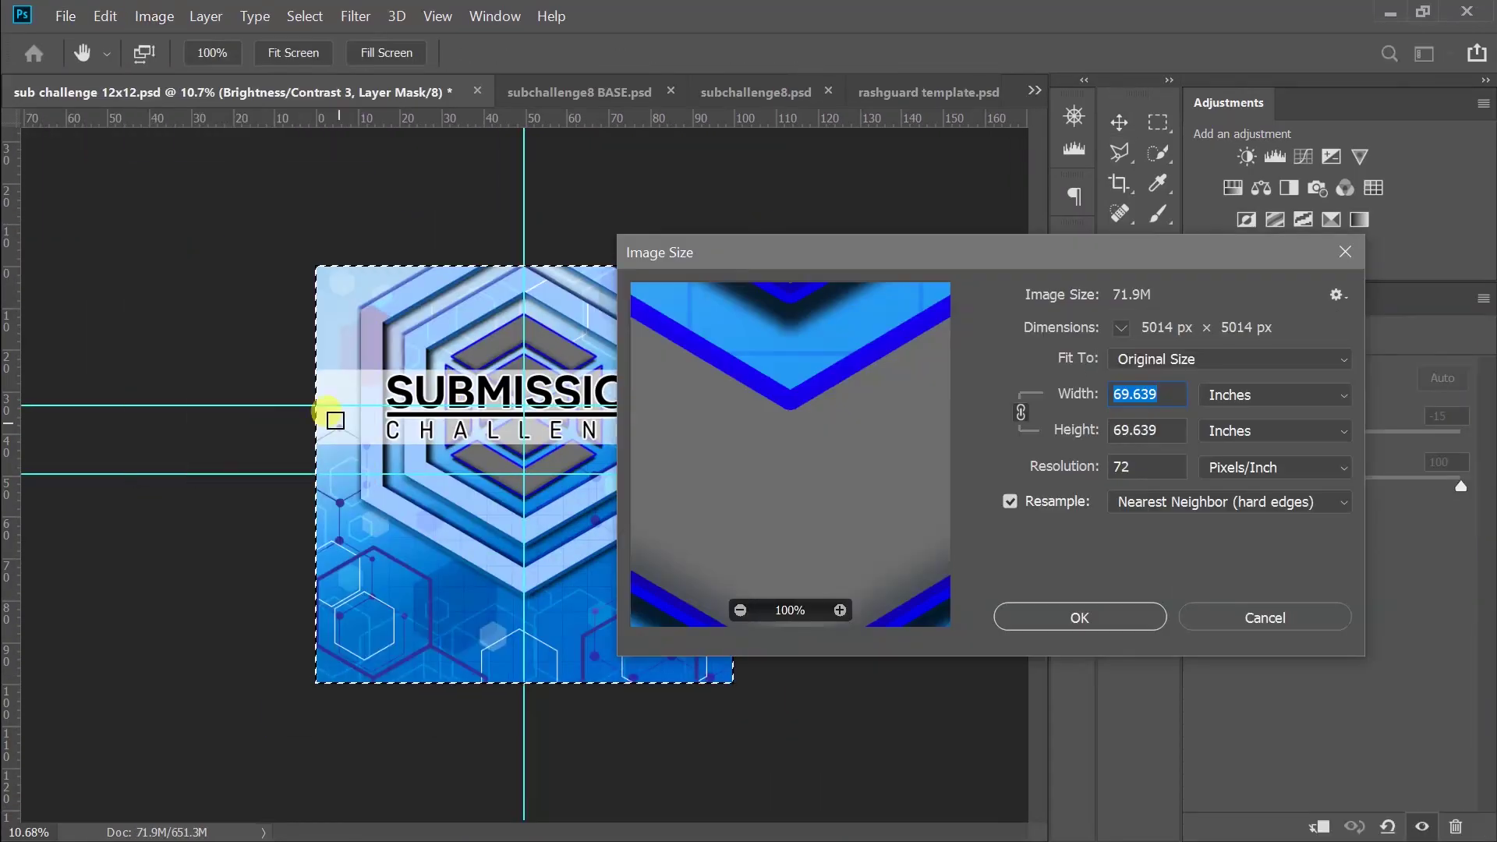
text(300)
double_click(1115, 394)
text(12)
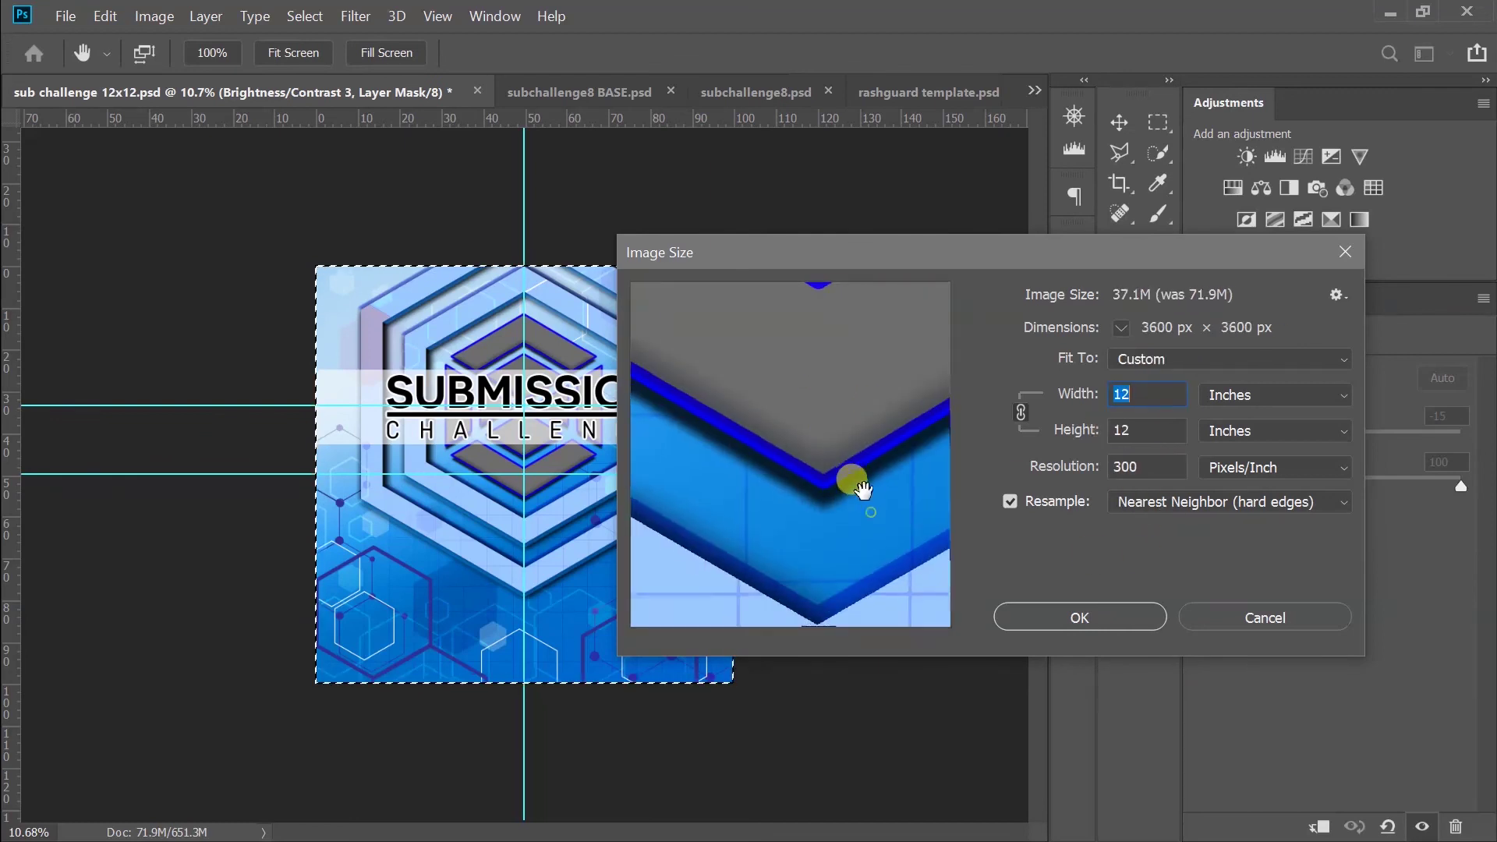
click(1079, 616)
- Examine the resized artwork's hexagon edges and background shapes up close, and check the image size settings
click(437, 16)
click(456, 287)
scroll(491, 524, down, 3)
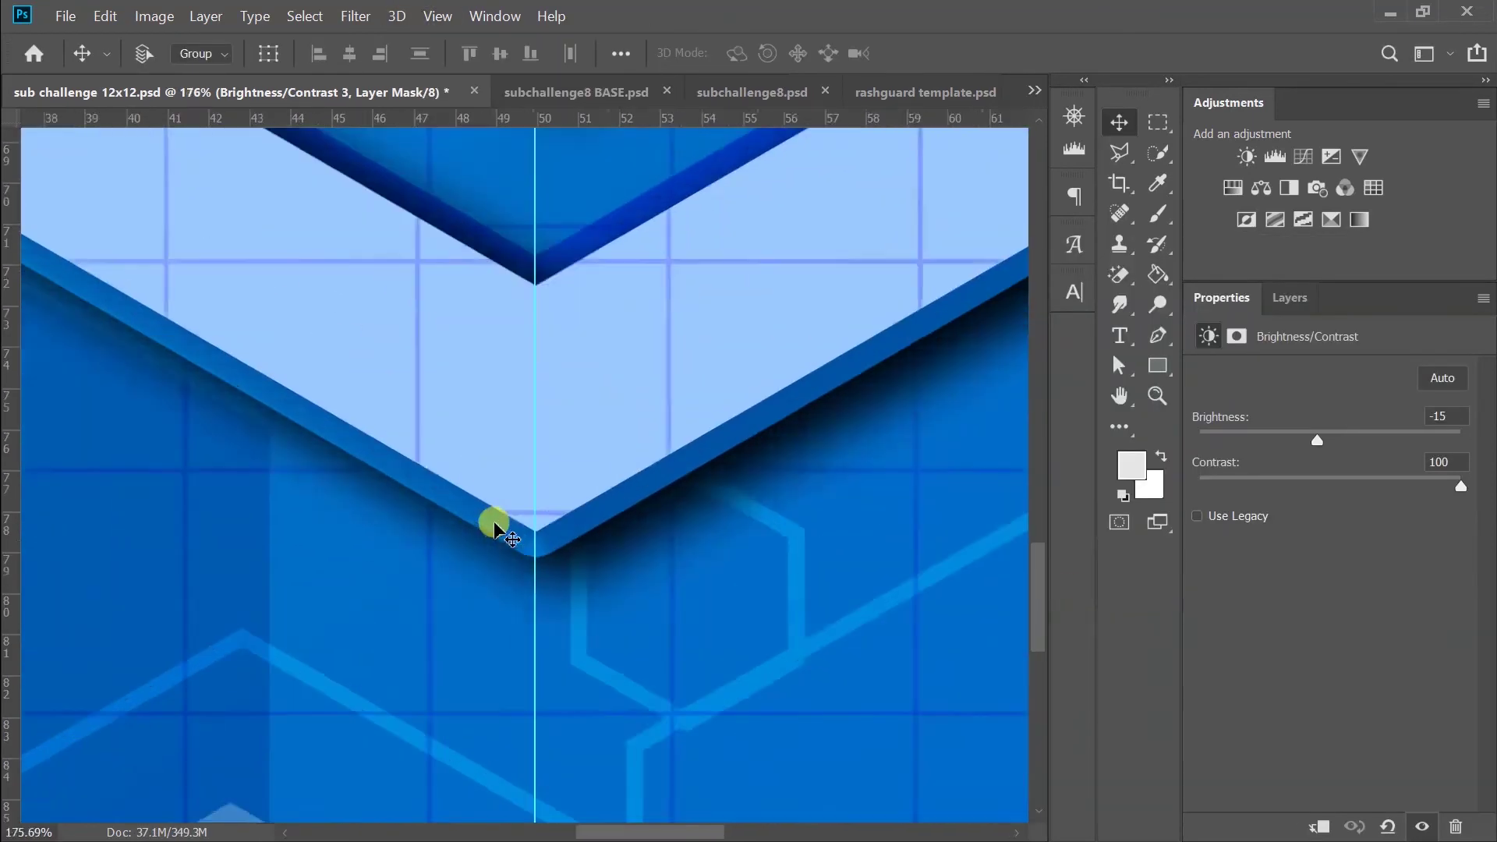
scroll(642, 398, up, 3)
scroll(401, 478, down, 3)
click(400, 478)
scroll(392, 456, up, 2)
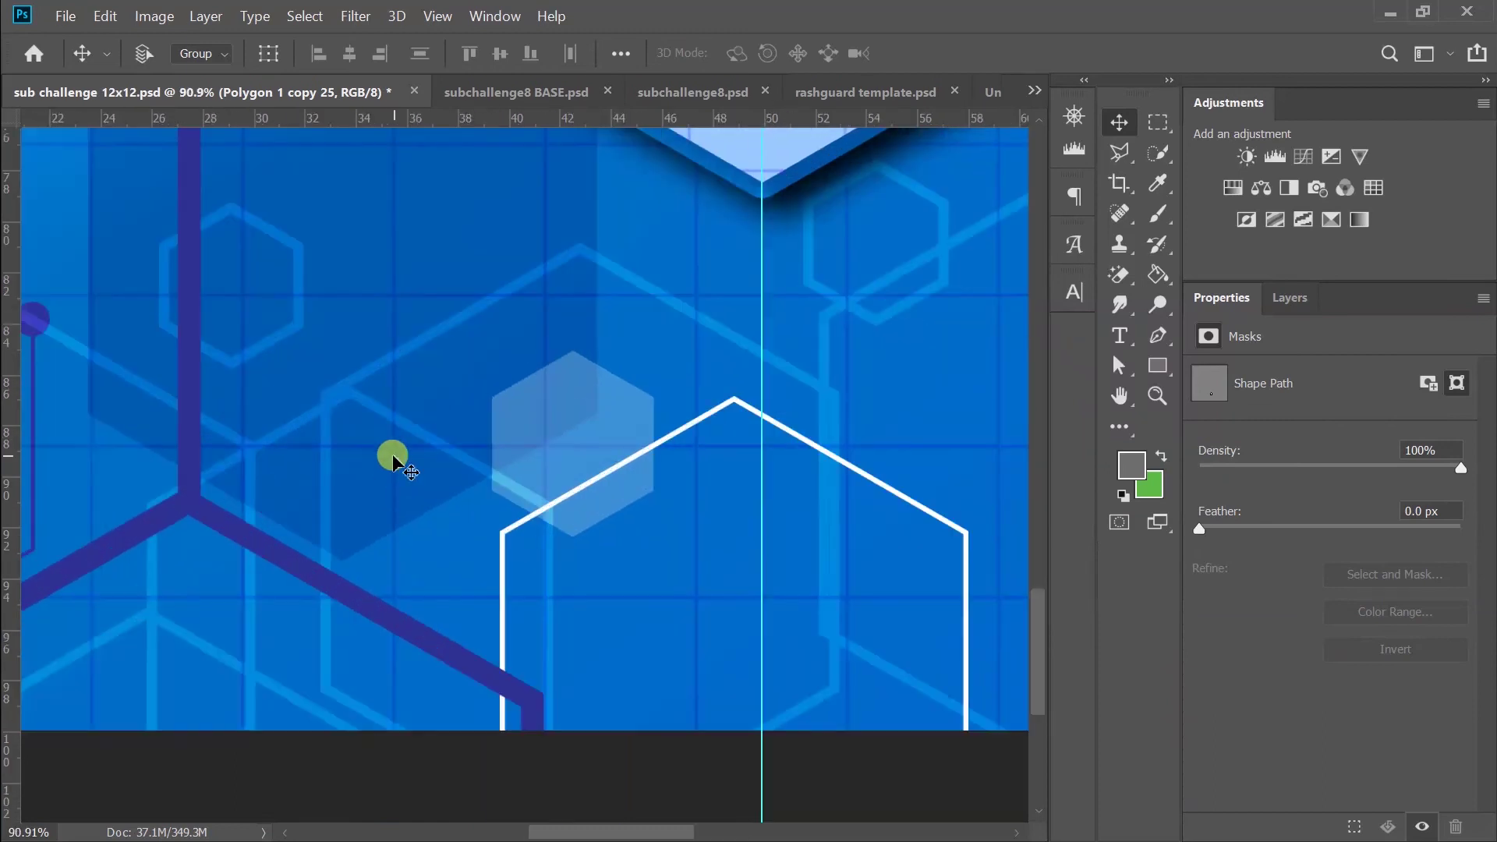
key(F7)
scroll(260, 391, down, 3)
scroll(658, 344, up, 3)
scroll(658, 344, down, 4)
click(154, 16)
click(187, 174)
click(1243, 615)
- Save the resized artwork as sub challenge 12x12 FINAL.psd in the Sub Challenge folder and check the folder in File Explorer
key(ctrl+shift+s)
click(298, 569)
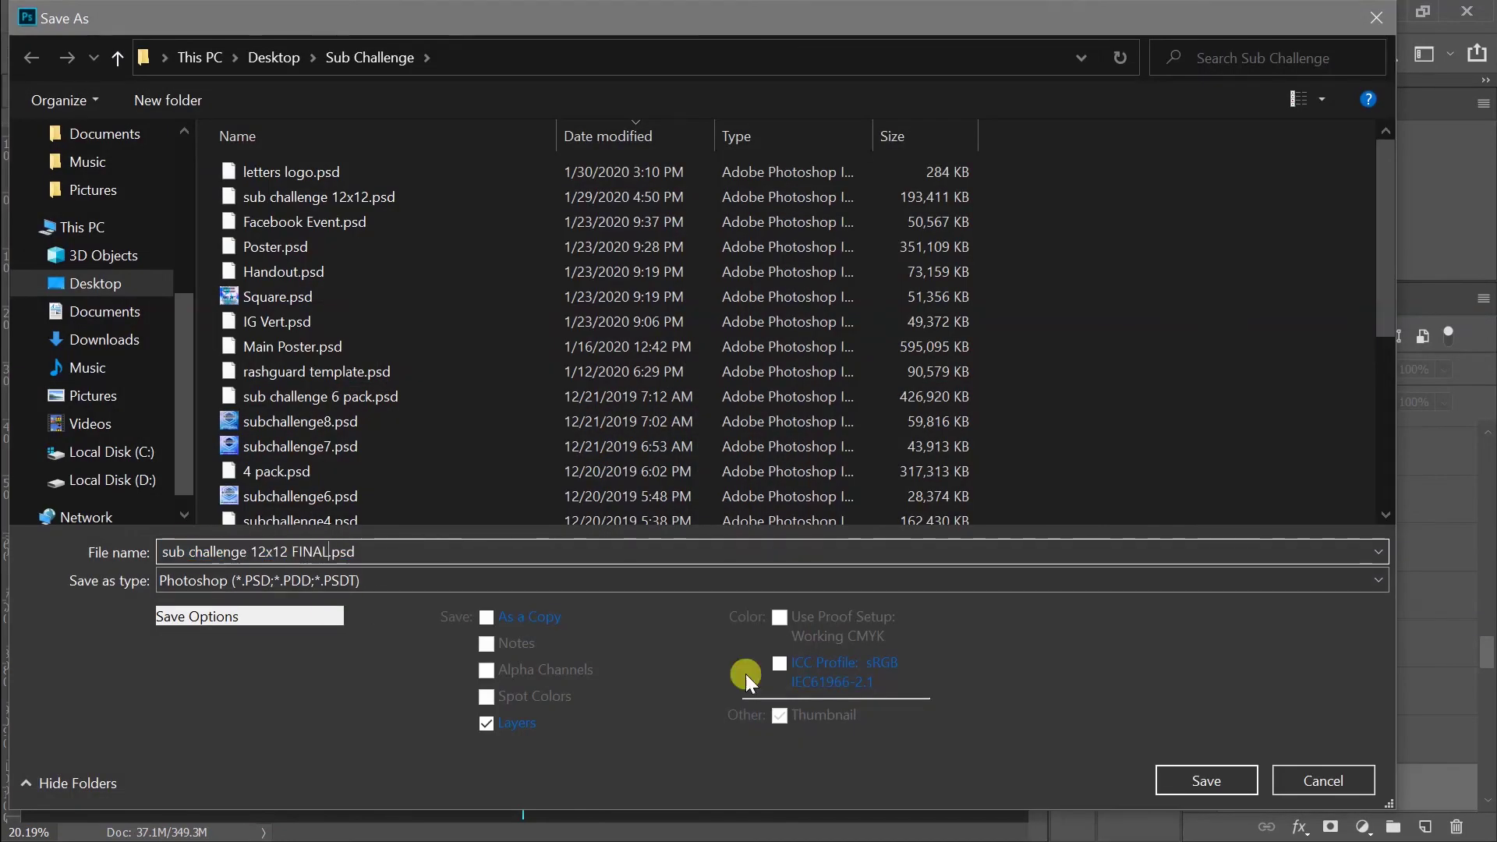
key(Return)
key(alt+Tab)
key(alt+Tab)
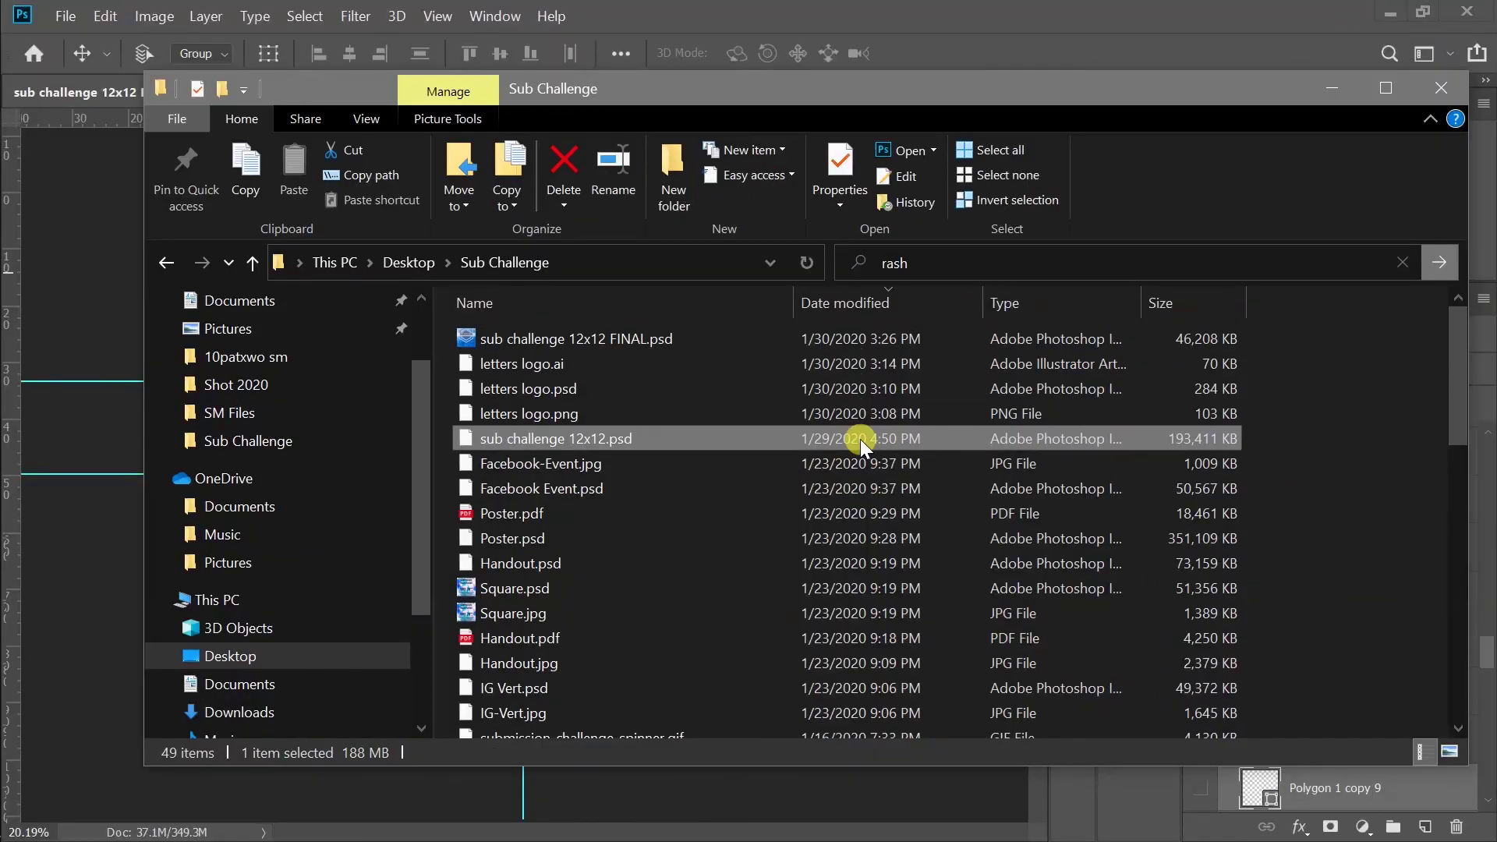